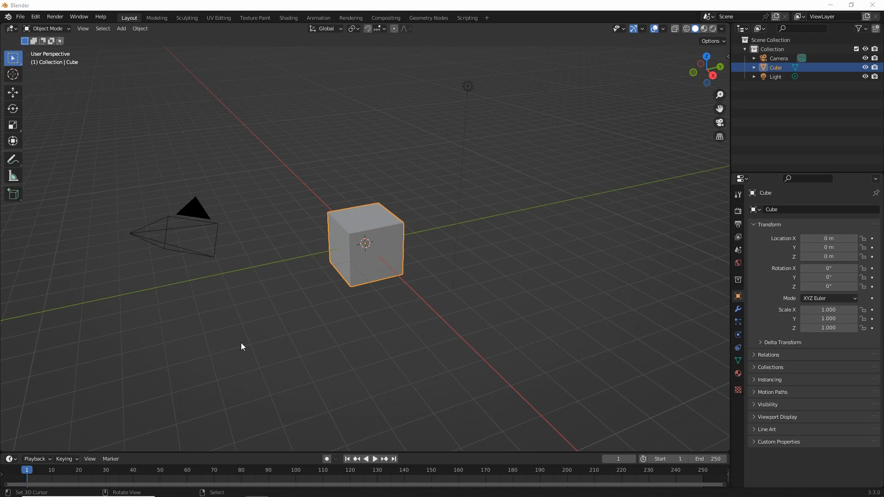
mouse_move(150, 207)
left_mouse_down()
mouse_move(226, 244)
mouse_move(165, 211)
left_mouse_up()
mouse_move(462, 83)
left_mouse_down()
mouse_move(443, 118)
mouse_move(455, 86)
left_mouse_up()
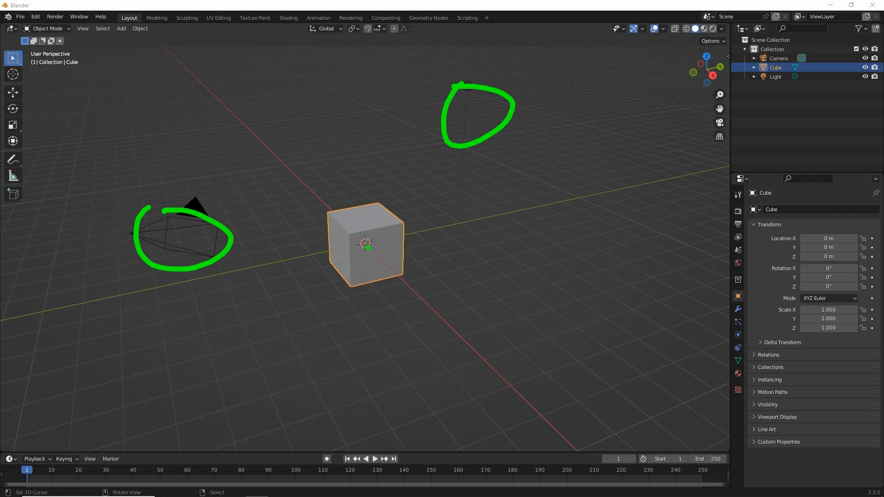
mouse_move(321, 218)
left_mouse_down()
mouse_move(396, 272)
mouse_move(356, 207)
left_mouse_up()
mouse_move(359, 216)
middle_mouse_down()
mouse_move(336, 258)
mouse_move(471, 261)
mouse_move(325, 266)
middle_mouse_up()
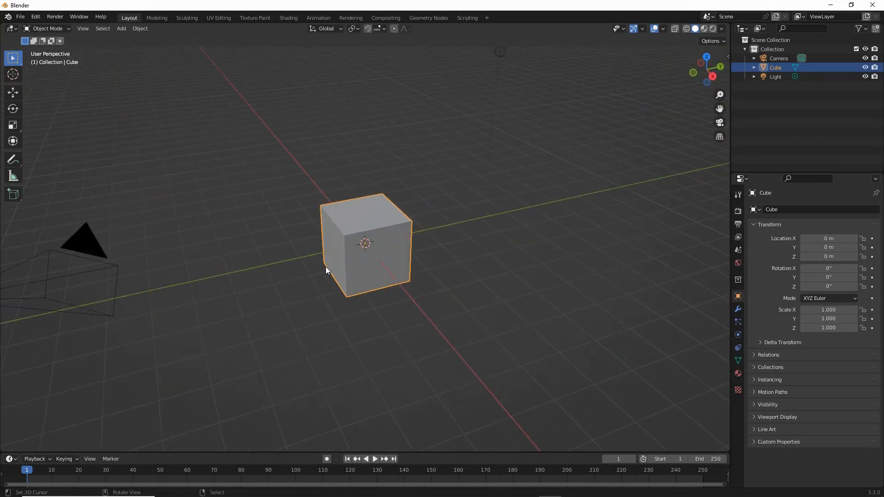
- Show the 3D viewport's sidebar with the default cube's transform and dimension values
scroll(325, 267, "up", 4)
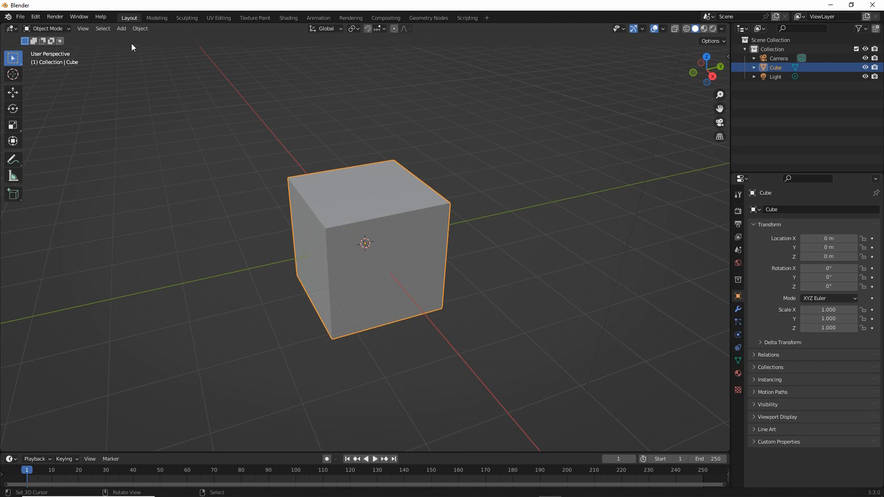
left_click(82, 29)
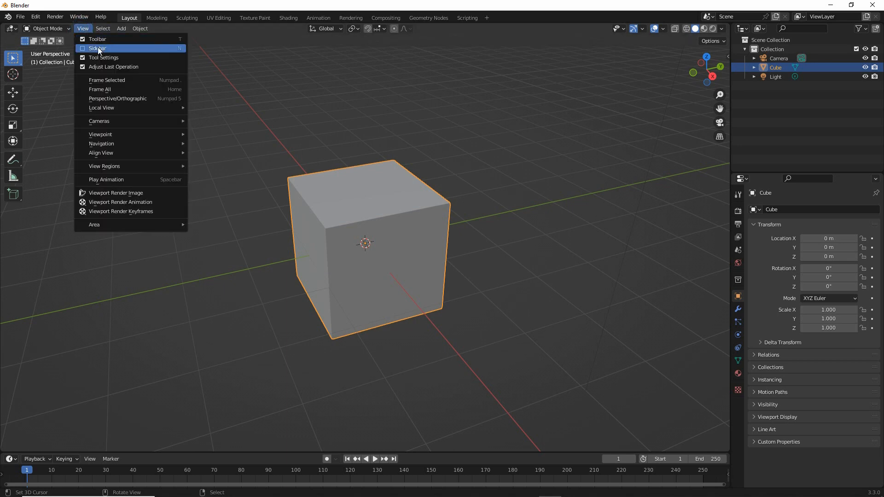
left_click(98, 47)
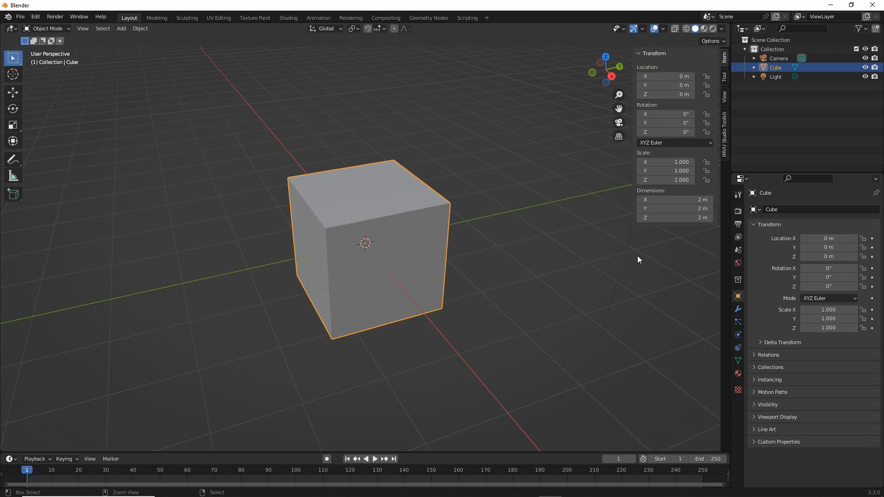
key("ctrl+2")
mouse_move(689, 193)
left_mouse_down()
mouse_move(732, 203)
mouse_move(700, 186)
left_mouse_up()
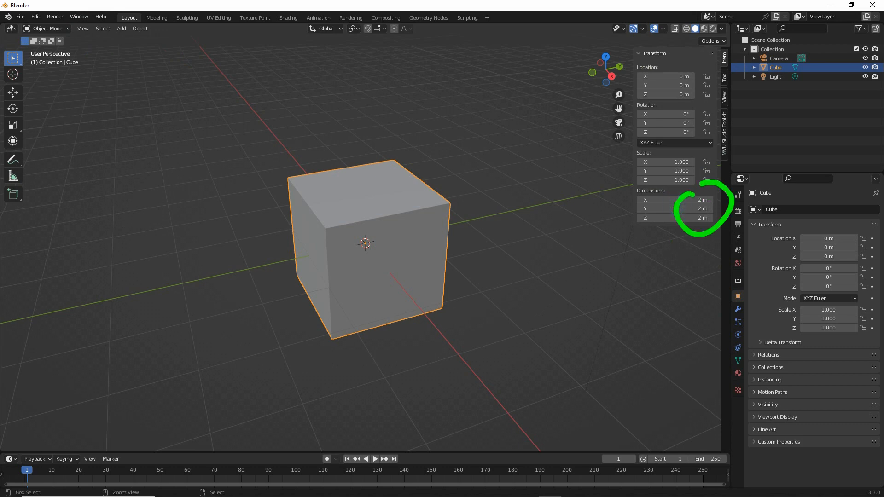
key("Escape")
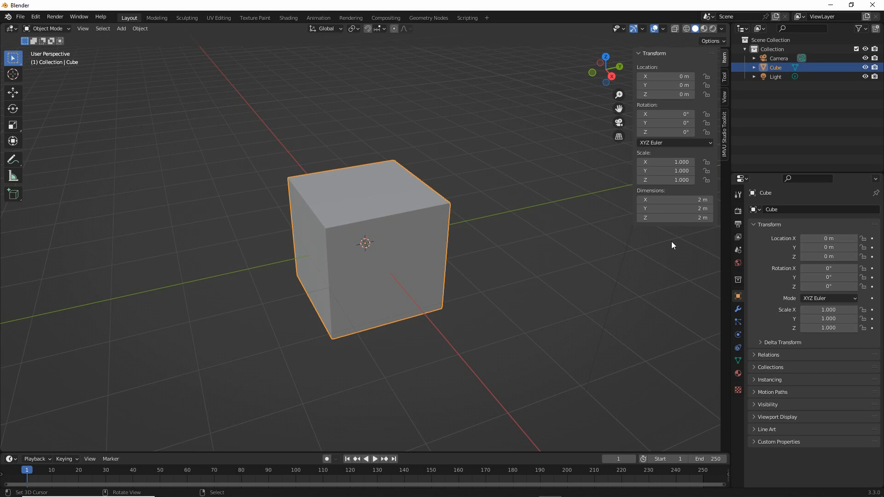
key("ctrl+2")
mouse_move(723, 236)
left_mouse_down()
mouse_move(716, 240)
mouse_move(718, 226)
left_mouse_up()
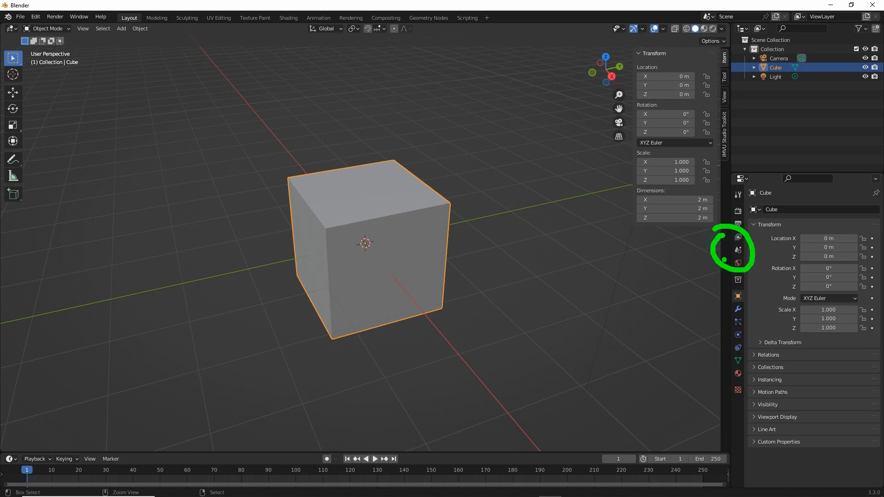
key("Escape")
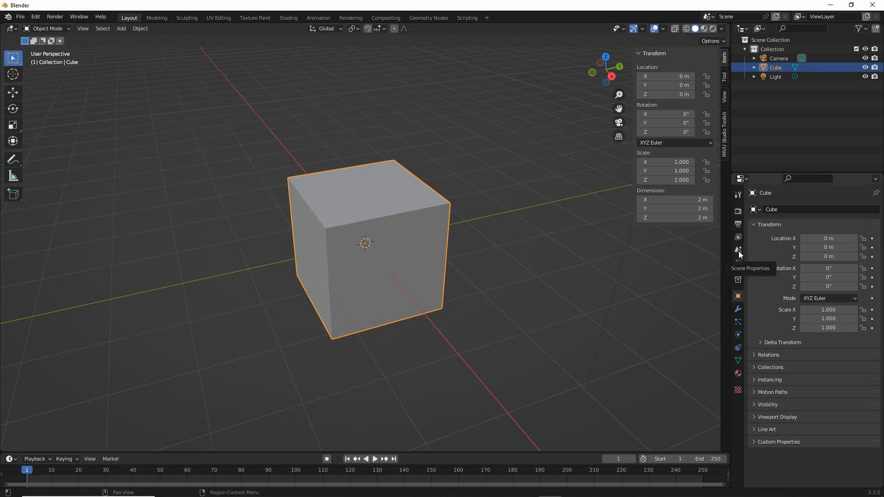
- Set the scene's unit scale to 4 in the scene's unit settings
left_click(738, 250)
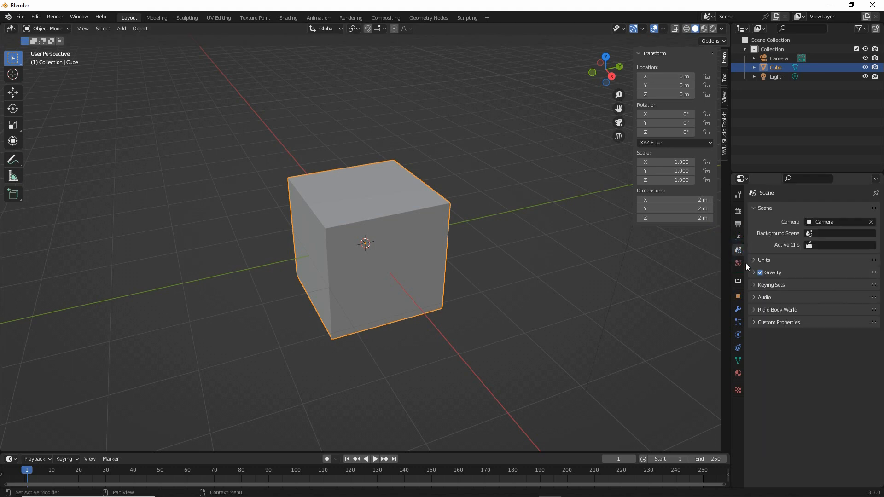
left_click(752, 260)
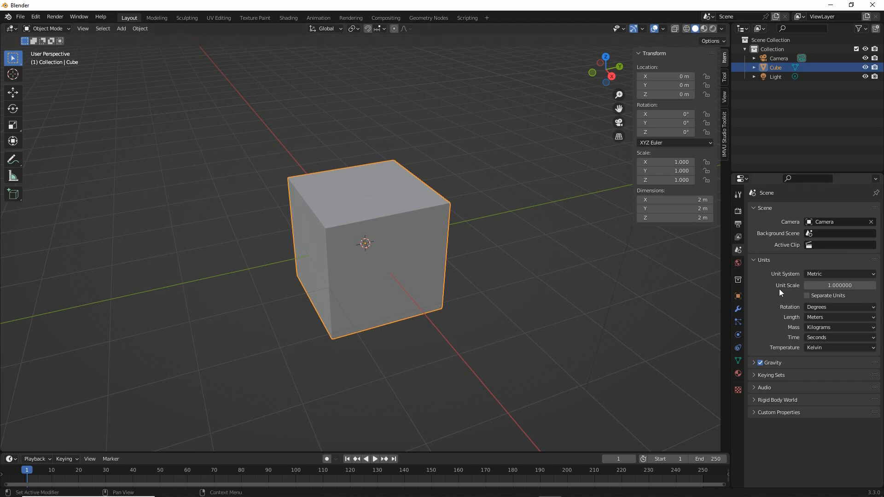
key("ctrl+shift+3")
left_click_drag(810, 293, 860, 295)
left_click(833, 286)
type("4")
key("Return")
mouse_move(214, 276)
left_mouse_down()
mouse_move(402, 259)
mouse_move(437, 341)
mouse_move(283, 358)
mouse_move(217, 276)
left_mouse_up()
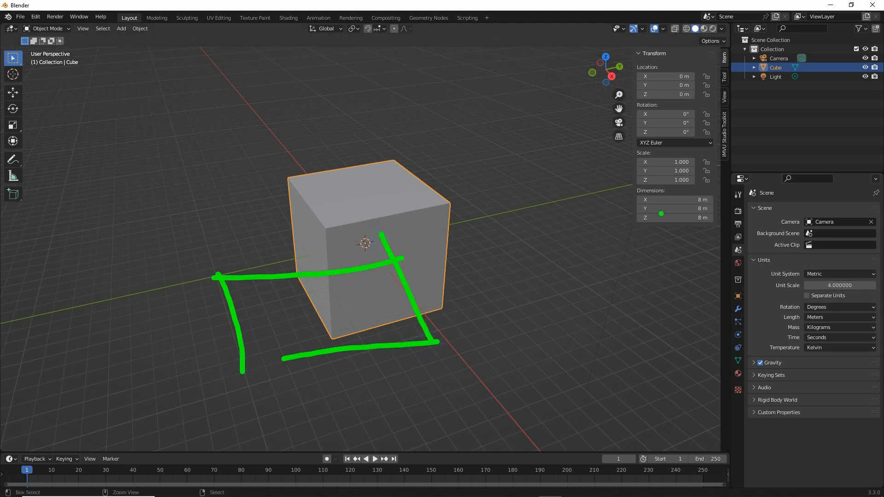
mouse_move(692, 191)
left_mouse_down()
mouse_move(709, 190)
mouse_move(676, 186)
left_mouse_up()
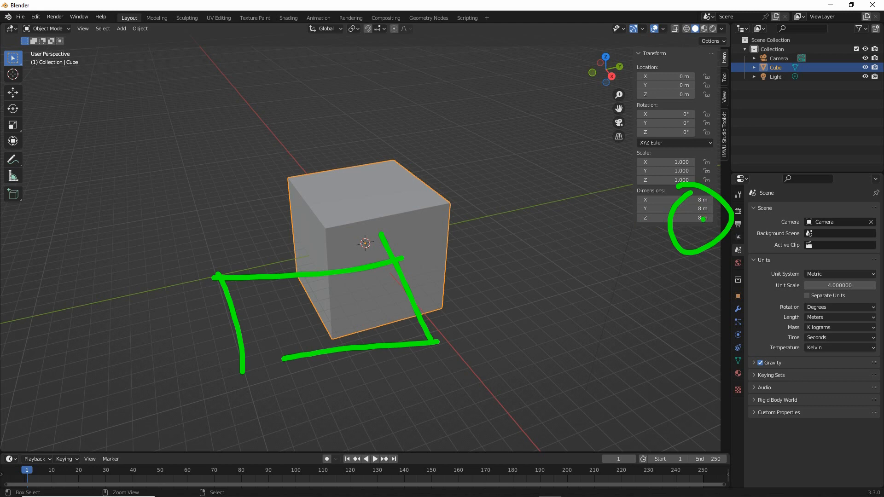
left_click_drag(698, 234, 696, 247)
left_click_drag(302, 199, 317, 225)
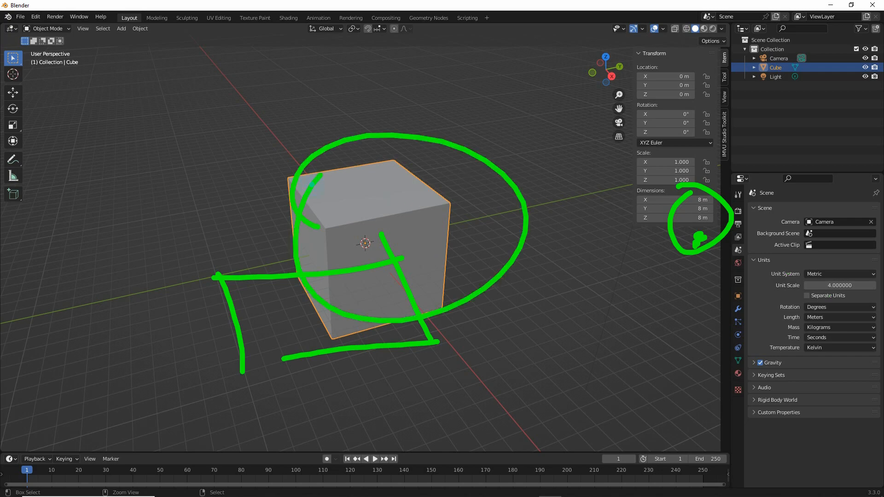
key("Escape")
- Examine the cube, camera and light in the scene from several angles
scroll(391, 281, "down", 3)
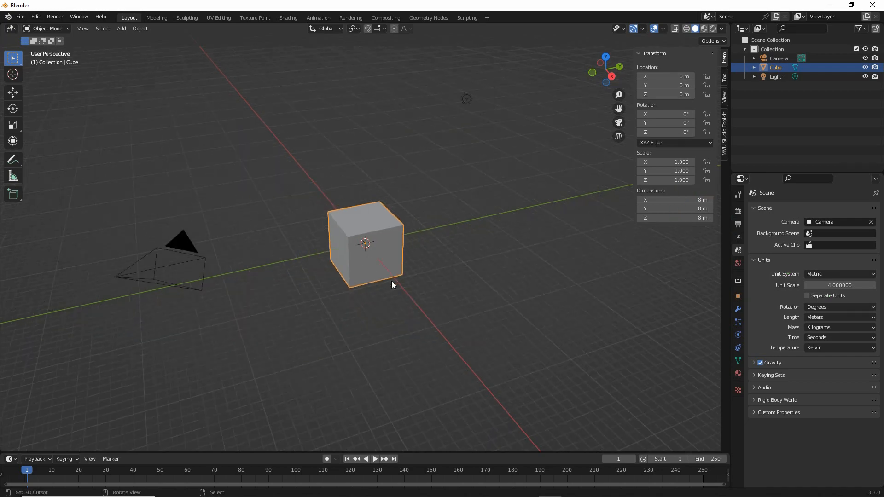
mouse_move(391, 280)
middle_mouse_down()
mouse_move(437, 261)
mouse_move(492, 265)
mouse_move(263, 264)
middle_mouse_up()
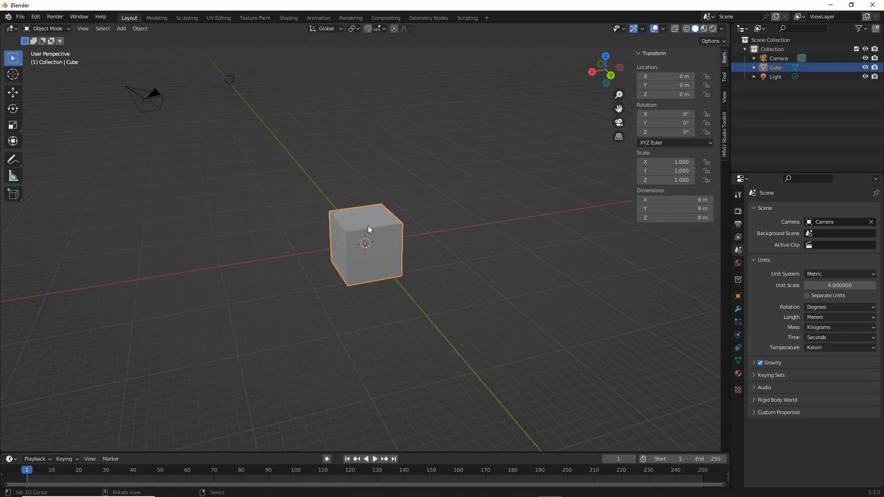
middle_click_drag(274, 225, 320, 277, "shift")
left_click_drag(259, 145, 236, 150)
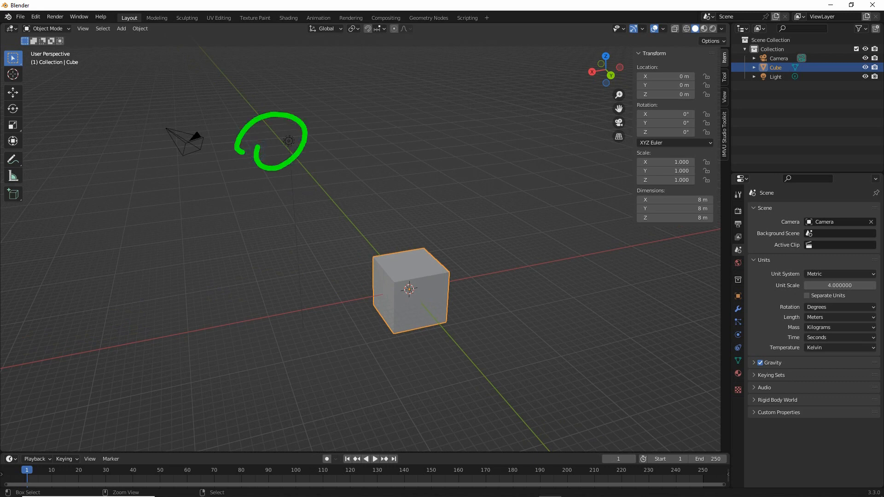
mouse_move(172, 136)
left_mouse_down()
mouse_move(209, 138)
mouse_move(151, 149)
left_mouse_up()
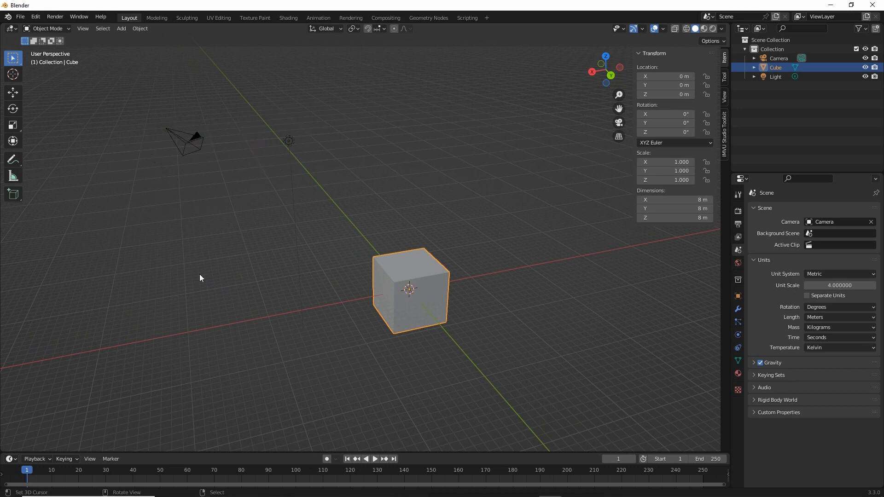
middle_click_drag(200, 274, 300, 285)
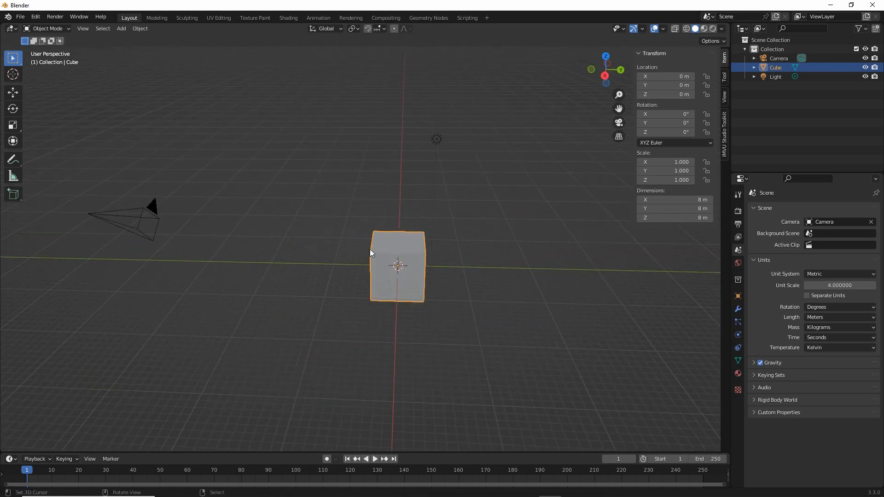
middle_click_drag(370, 250, 450, 265)
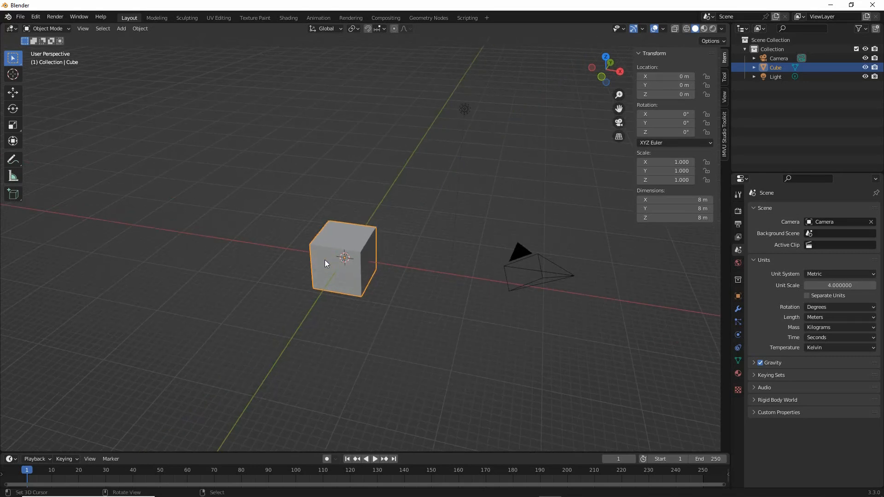
middle_click_drag(324, 259, 280, 264)
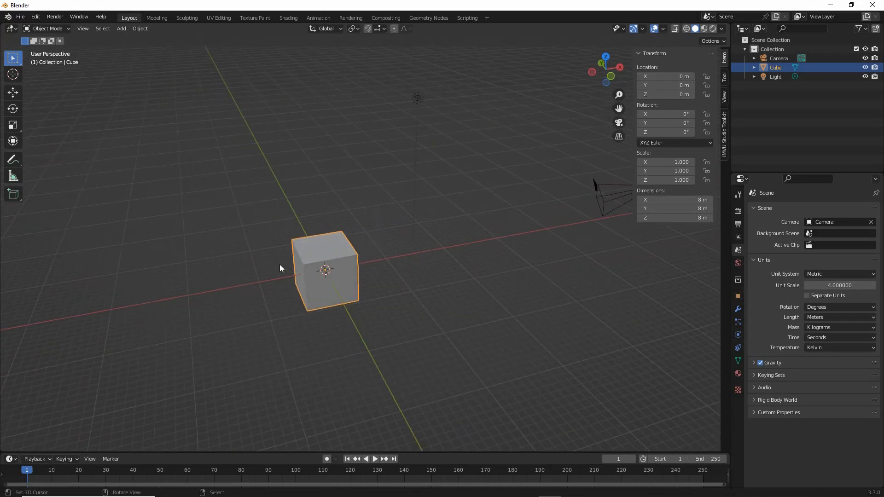
- Switch the viewport to the front orthographic view, with the cube near the centre
left_click(82, 29)
mouse_move(93, 137)
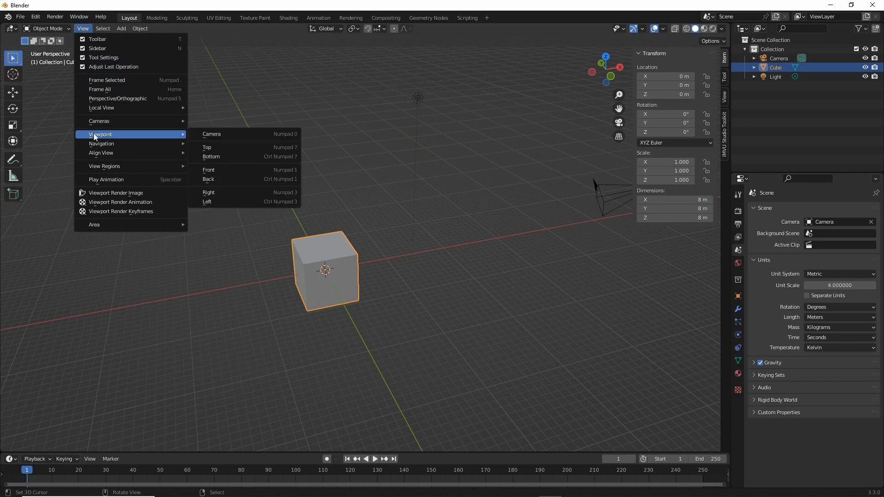
left_click(211, 170)
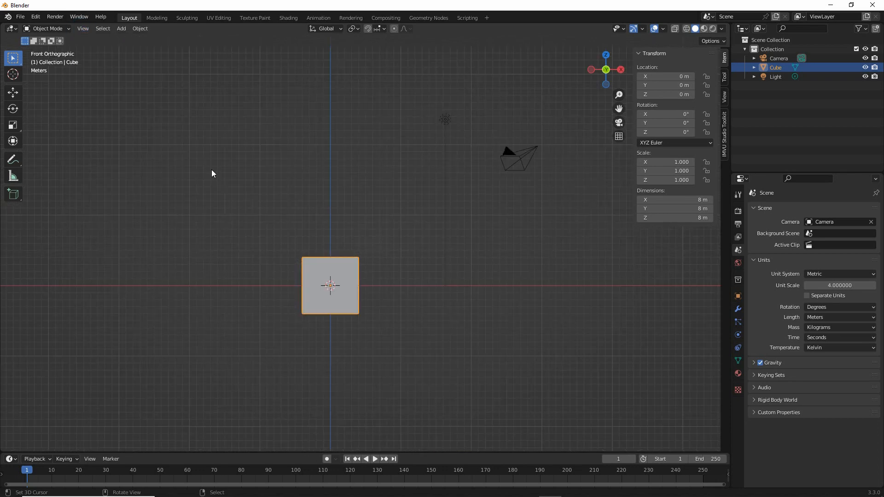
middle_click_drag(321, 320, 345, 327, "shift")
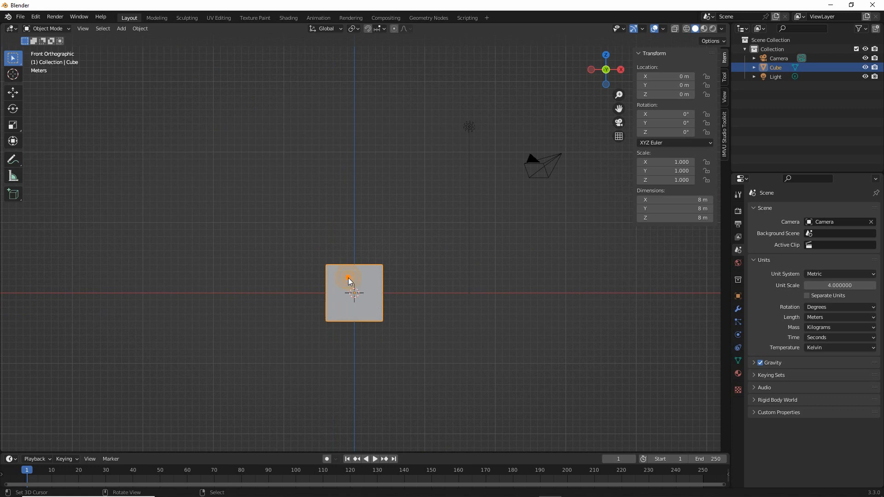
- Move the cube straight up along the Z axis to a height of 26 m
left_click(13, 94)
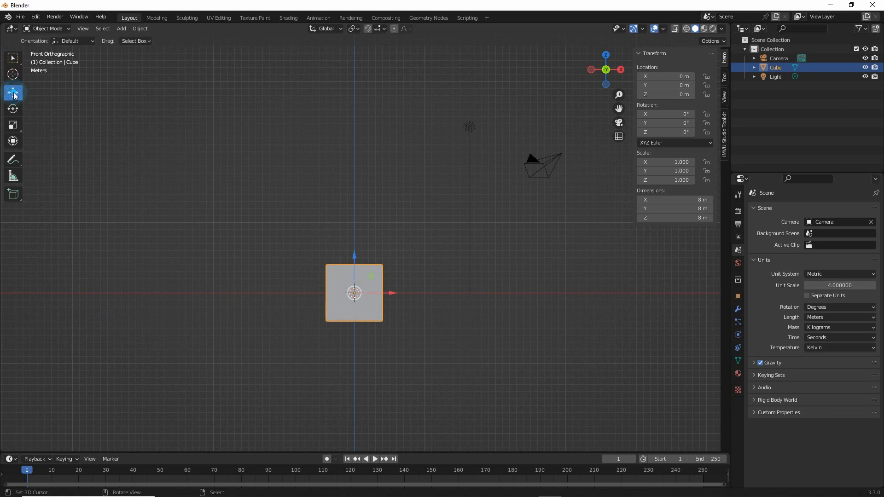
key("ctrl+2")
left_click_drag(27, 95, 40, 94)
mouse_move(29, 114)
left_mouse_down()
mouse_move(47, 115)
mouse_move(52, 126)
left_mouse_up()
key("Escape")
left_click_drag(354, 259, 360, 72)
middle_click_drag(365, 153, 351, 183, "shift")
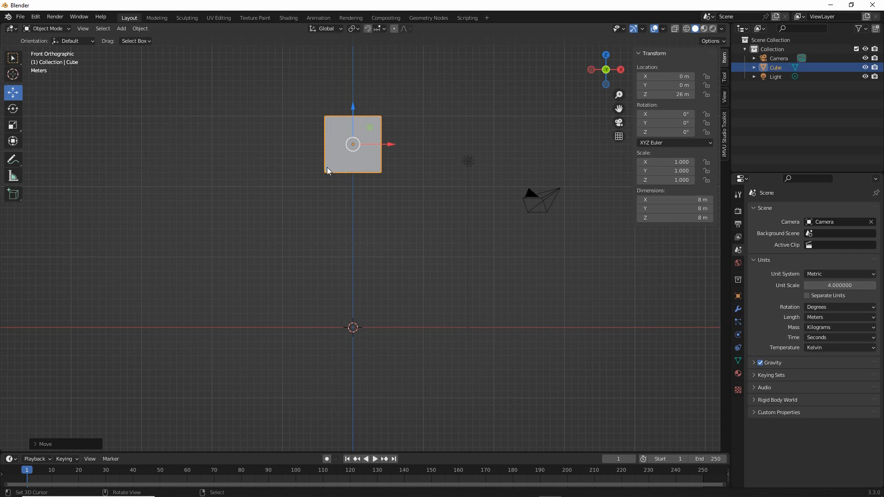
- Duplicate the cube and move the copy down along Z to 17 m, just below the original
left_click(140, 30)
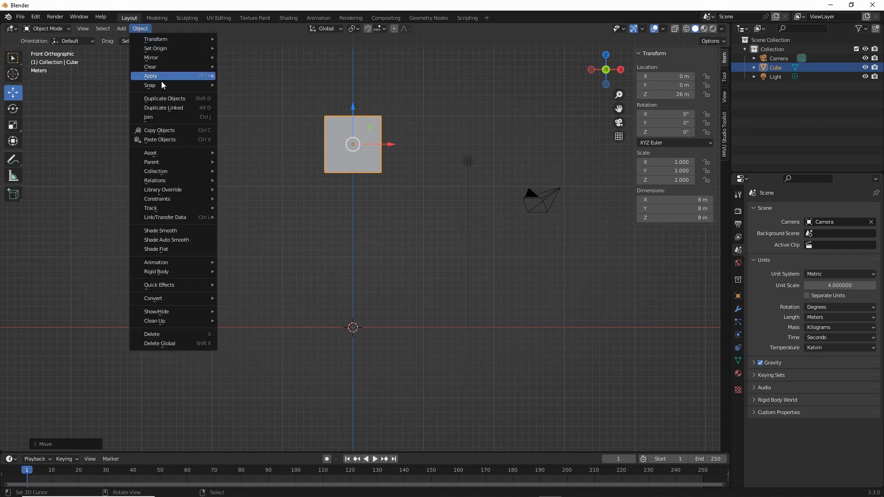
left_click(166, 102)
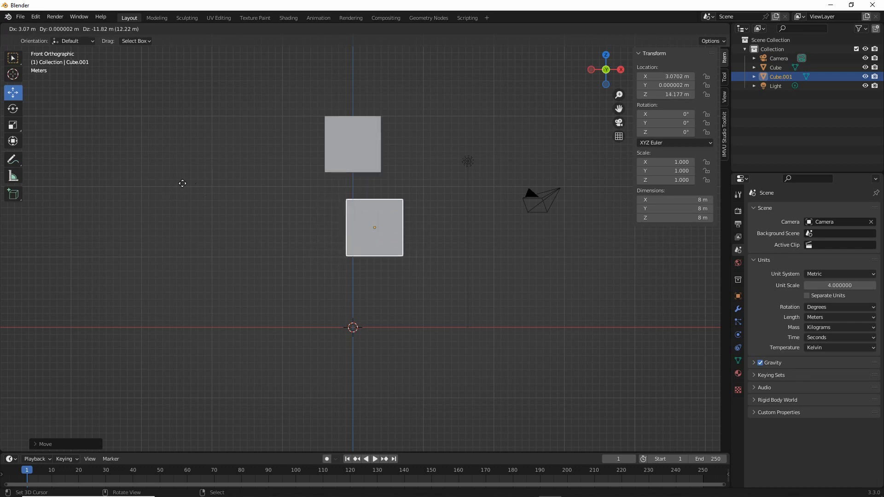
key("Escape")
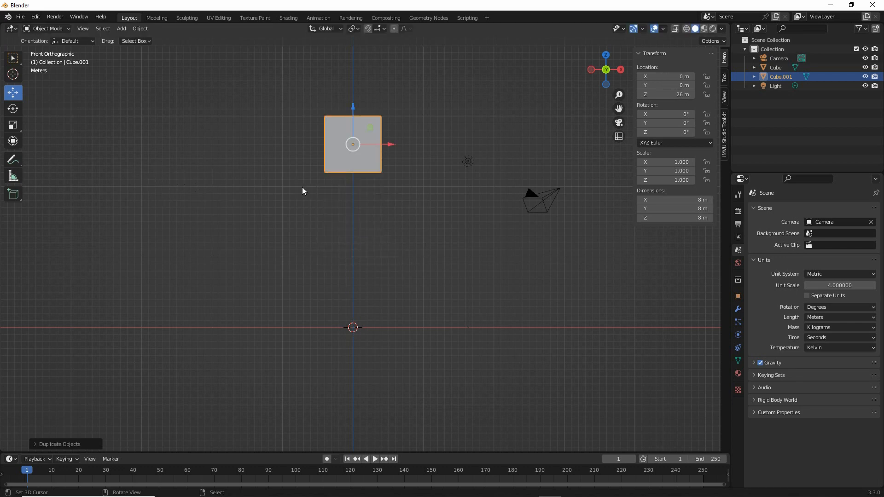
left_click_drag(354, 109, 344, 170)
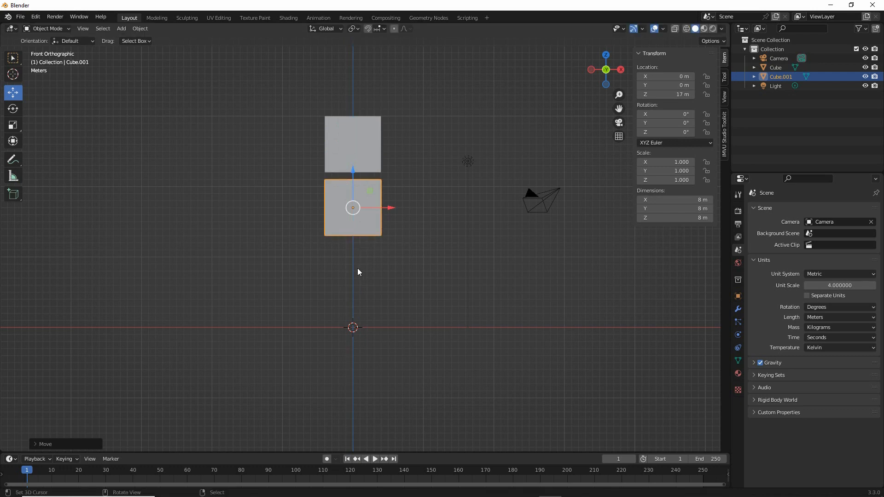
- Duplicate the lower cube and move the copy along X to -11 m, keeping it at the same height
left_click(140, 29)
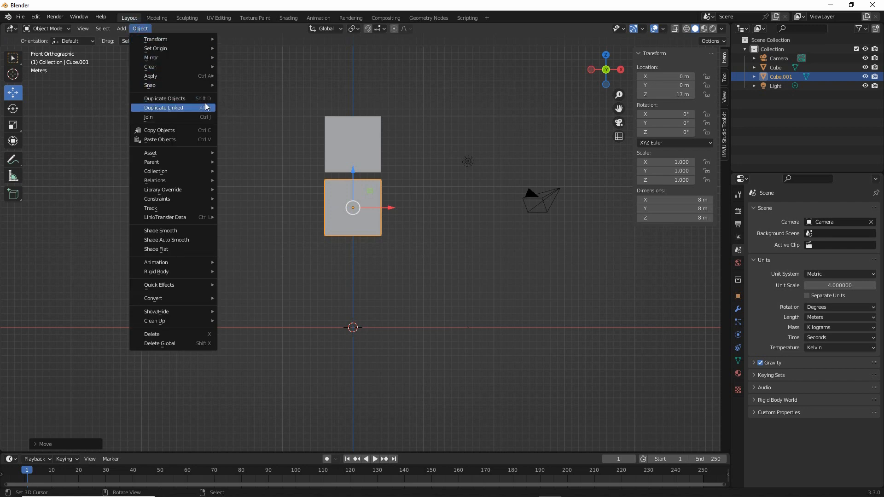
left_click(170, 98)
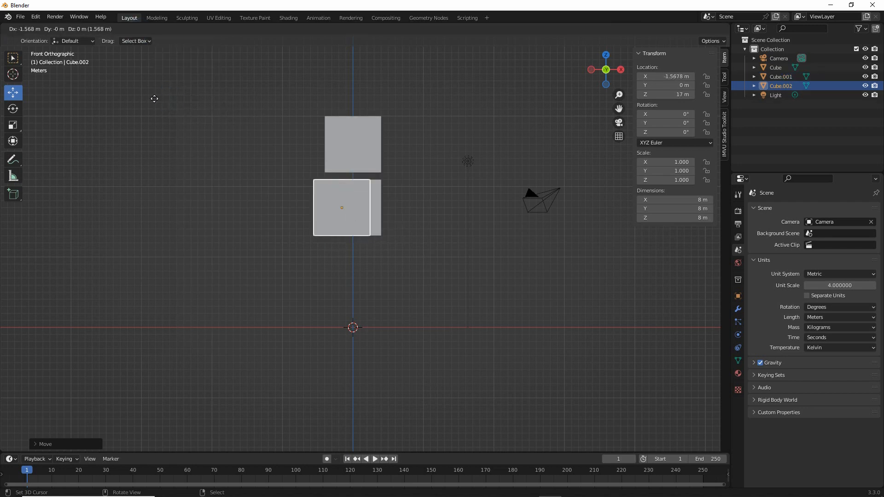
right_click(211, 132)
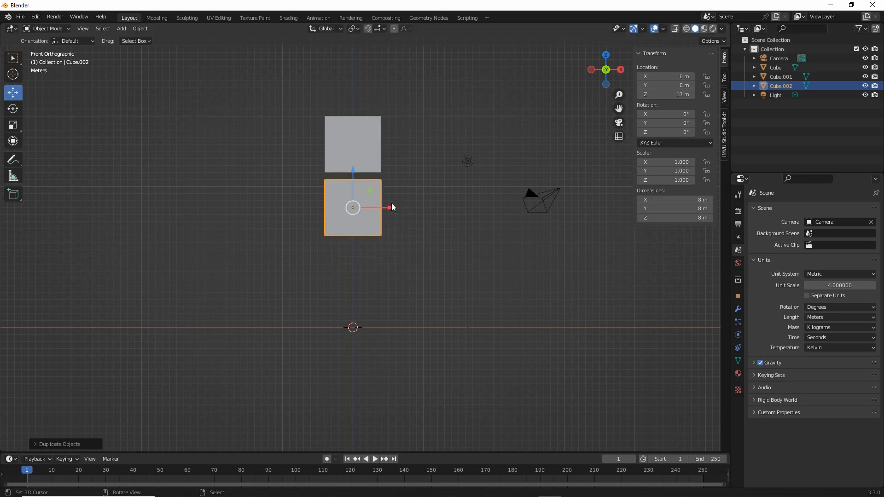
left_click_drag(392, 208, 317, 208)
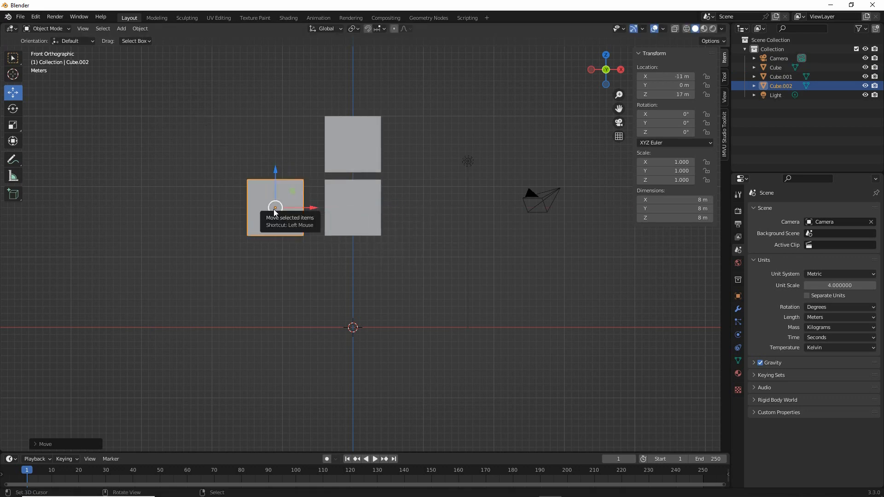
- Duplicate the side cube and move the copy to X 0 m, Z 7 m, beneath the two stacked cubes
left_click(140, 28)
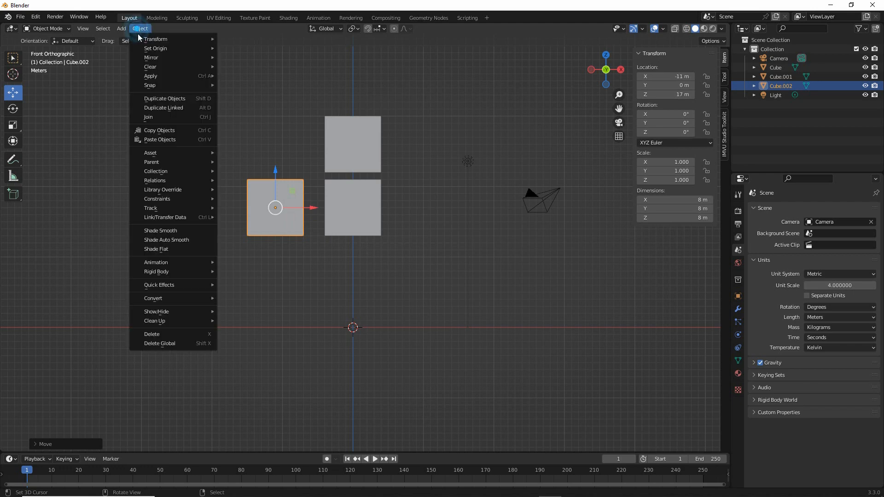
left_click(162, 98)
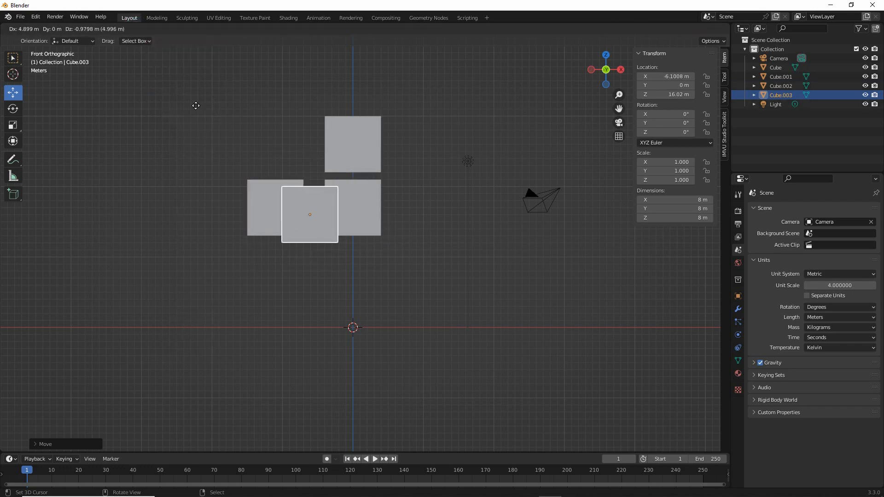
right_click(195, 105)
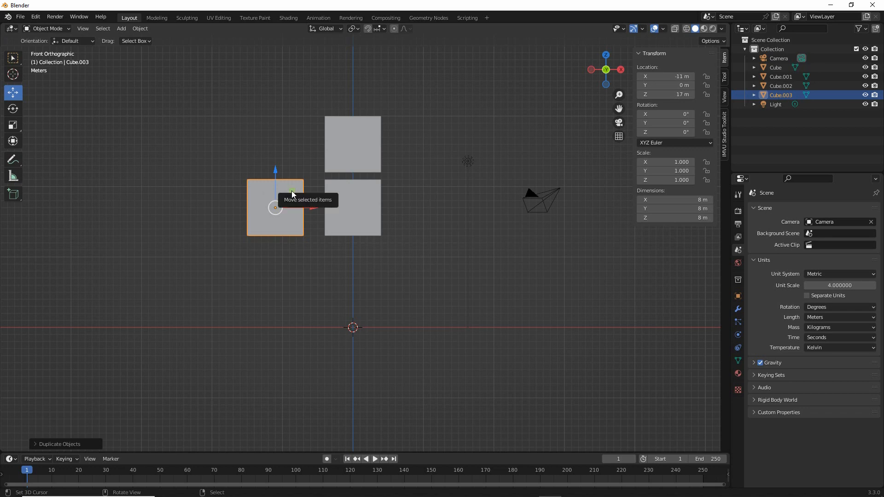
left_click_drag(292, 194, 367, 264)
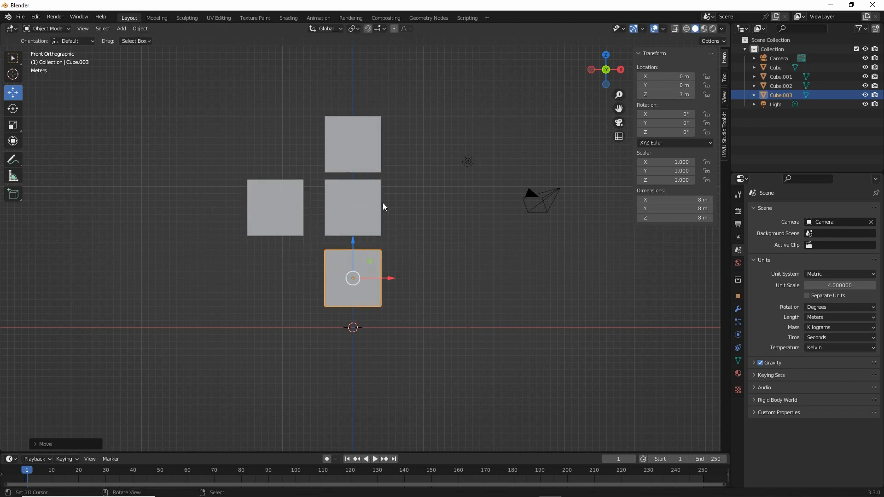
- Examine the four cubes one by one, in the front view and from an angled perspective
left_click(354, 147)
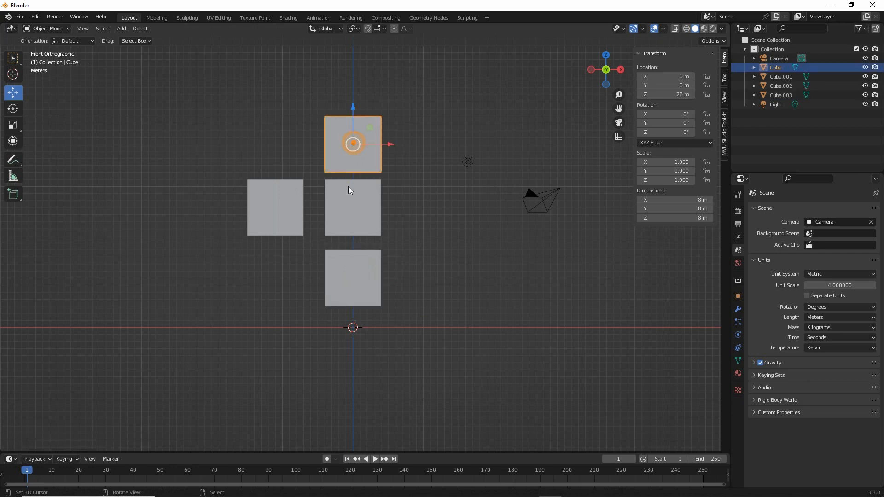
left_click(350, 210)
left_click(360, 293)
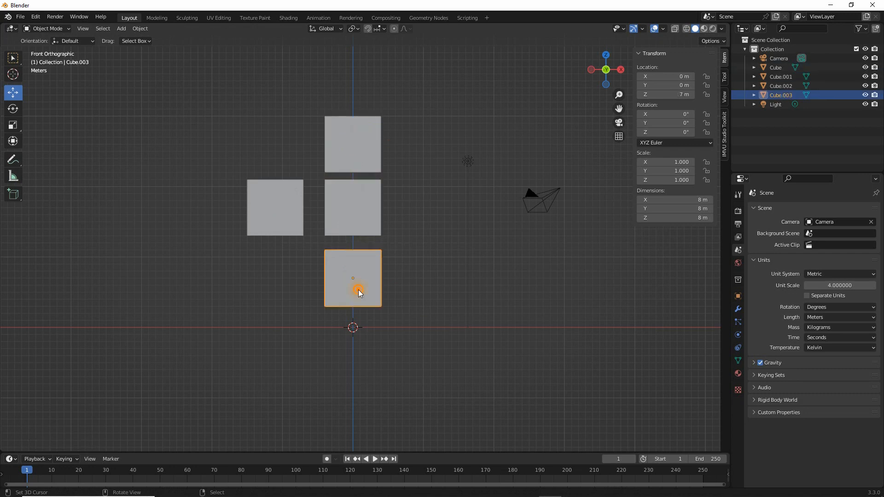
left_click(271, 206)
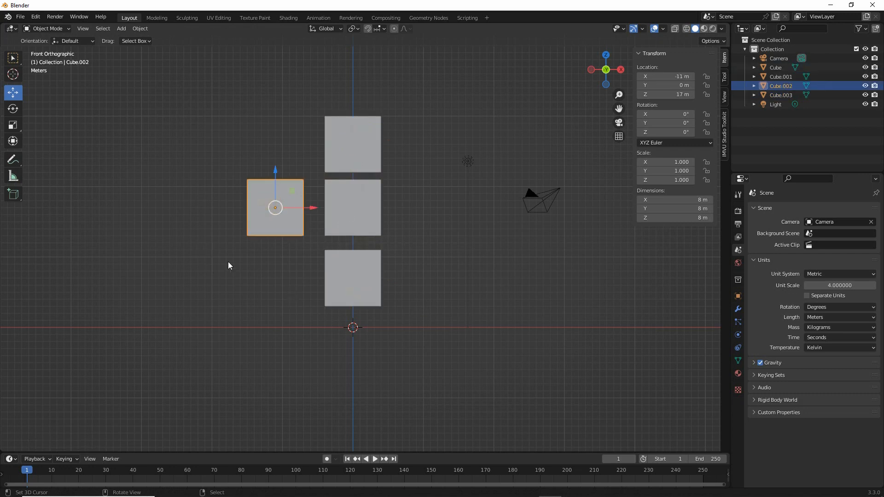
middle_click_drag(231, 265, 280, 266)
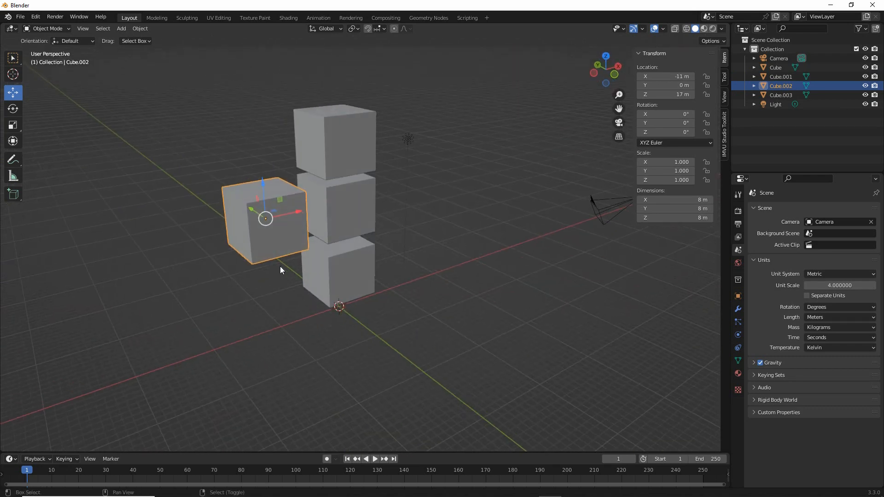
scroll(285, 276, "up", 5)
middle_click_drag(287, 330, 275, 317, "shift")
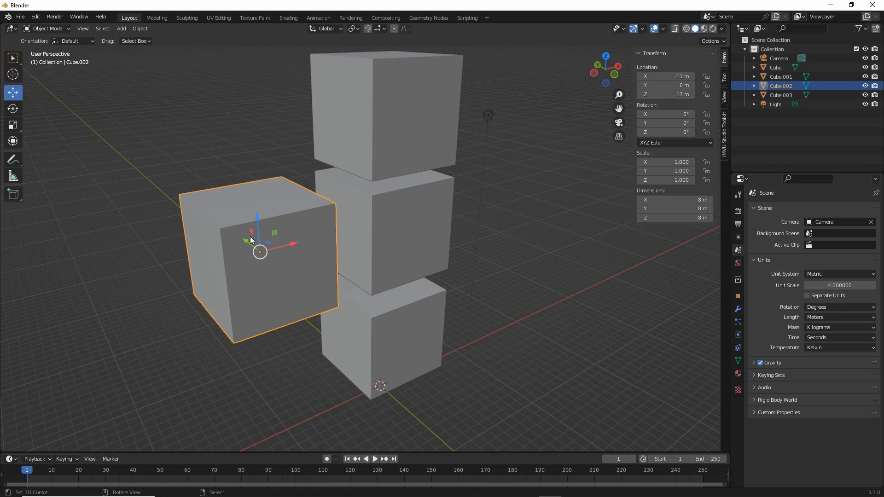
left_click(431, 116)
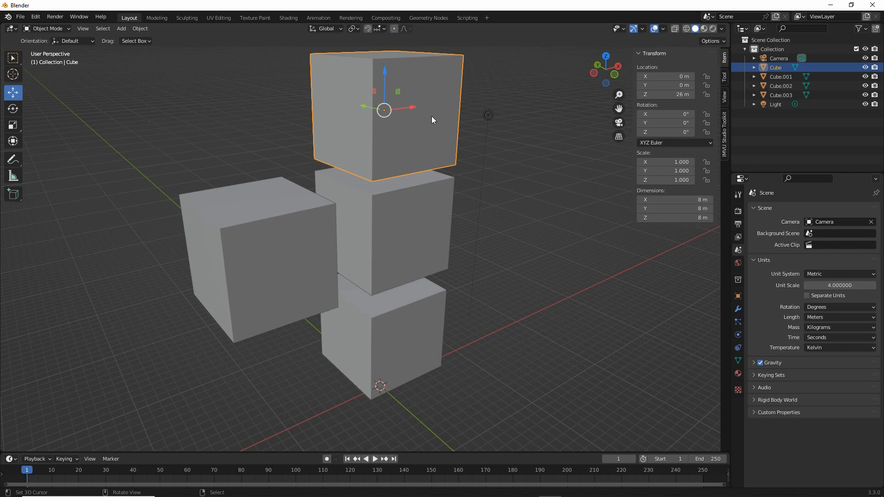
- Set the middle cube's dimensions to 4 m in Y and 12 m in Z
left_click(410, 207)
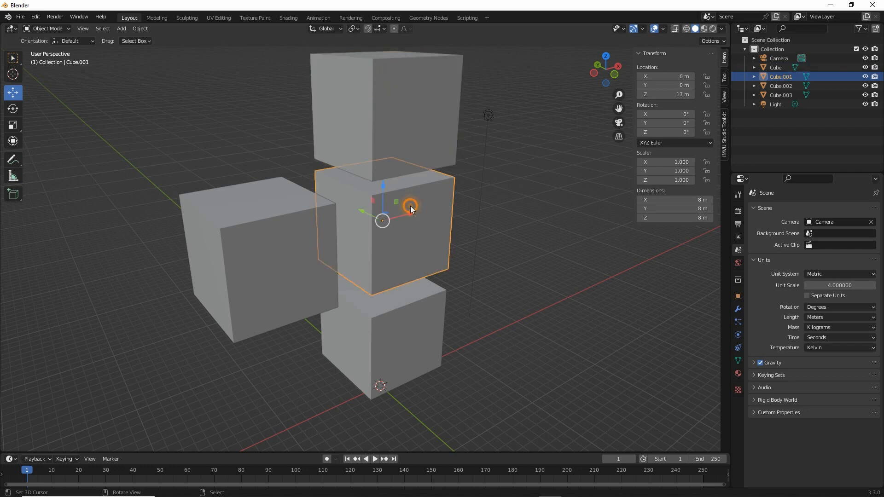
left_click(694, 208)
type("4")
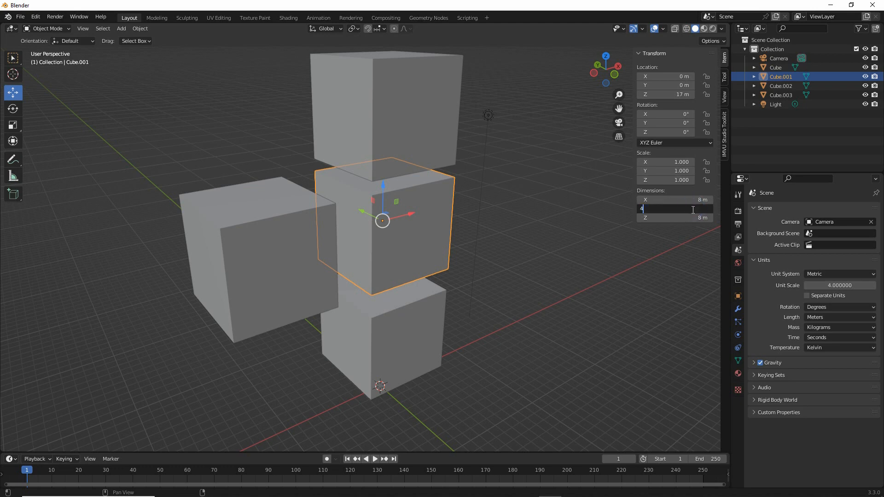
key("Return")
left_click(692, 218)
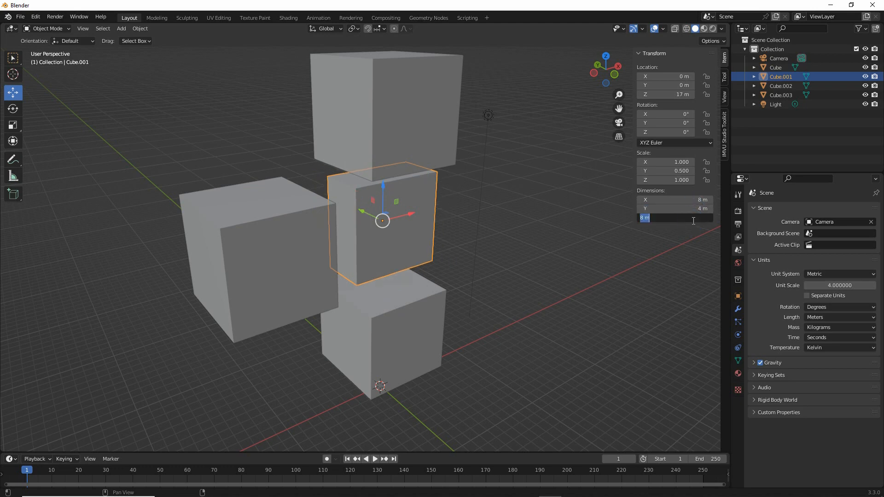
type("12")
key("Return")
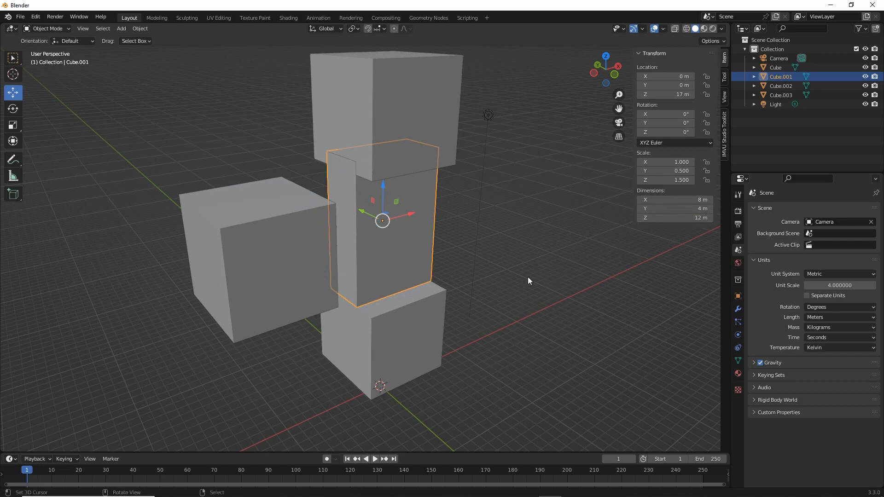
mouse_move(528, 278)
middle_mouse_down()
mouse_move(506, 263)
mouse_move(548, 272)
mouse_move(523, 264)
middle_mouse_up()
mouse_move(328, 133)
left_mouse_down()
mouse_move(398, 199)
mouse_move(339, 161)
left_mouse_up()
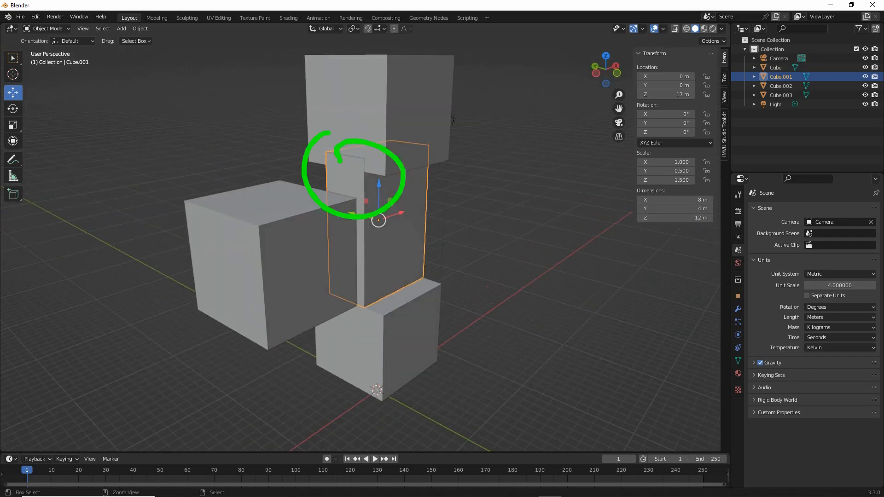
- Resize the side cube to dimensions of 4 m in X, 4 m in Y and 12 m in Z
left_click(277, 250)
middle_click_drag(277, 250, 371, 298)
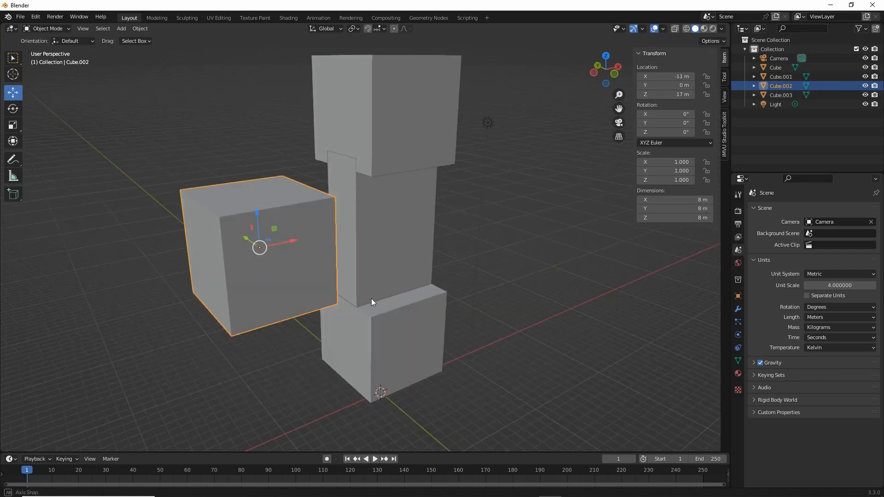
left_click(691, 200)
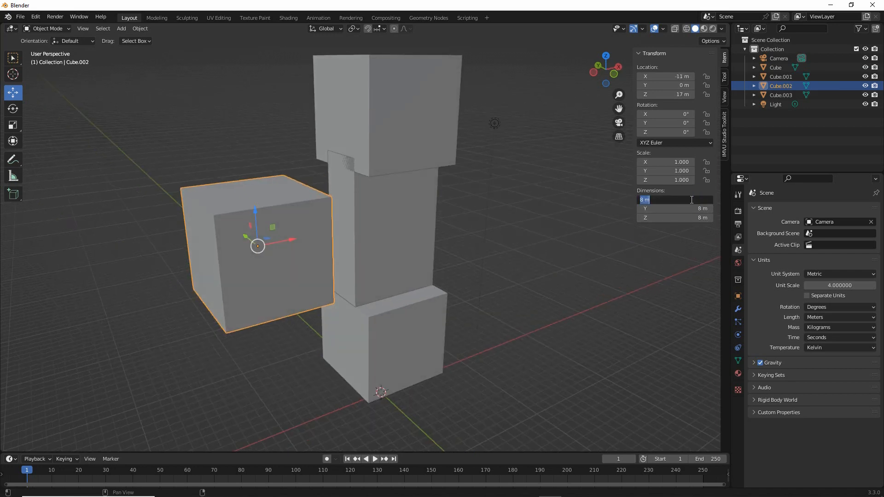
type("4")
key("Return")
left_click(699, 209)
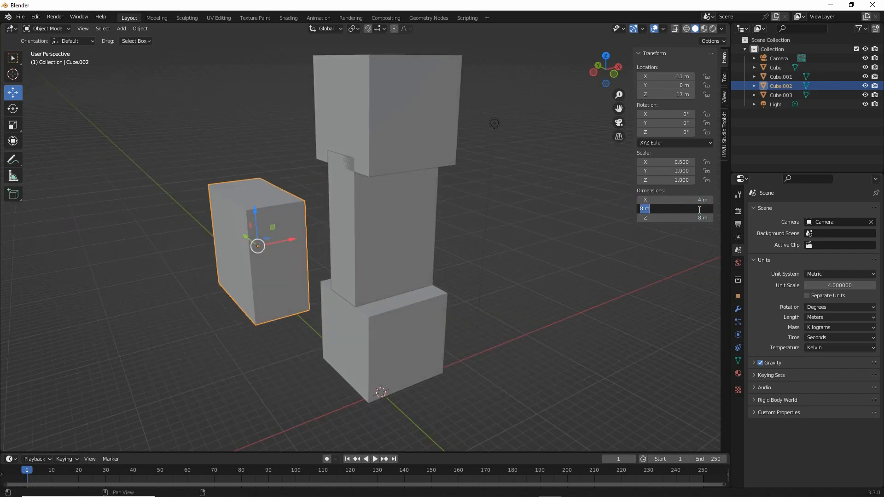
type("4")
key("Return")
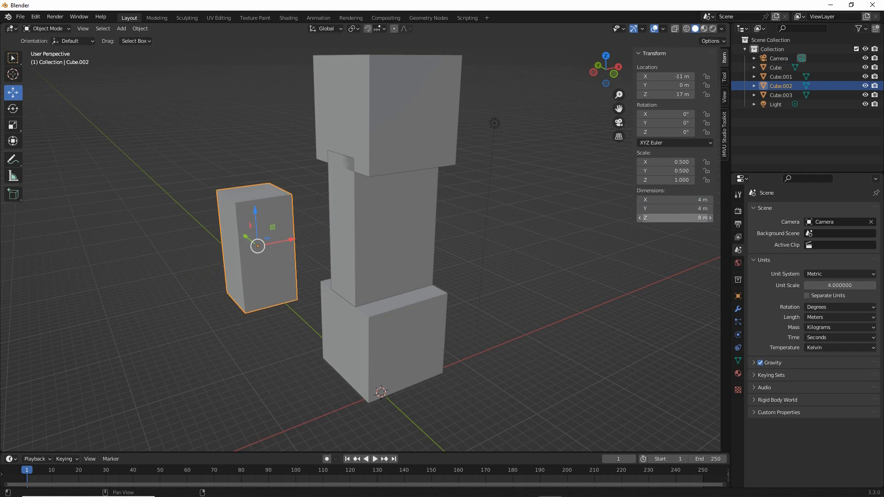
left_click(681, 218)
type("12")
key("Return")
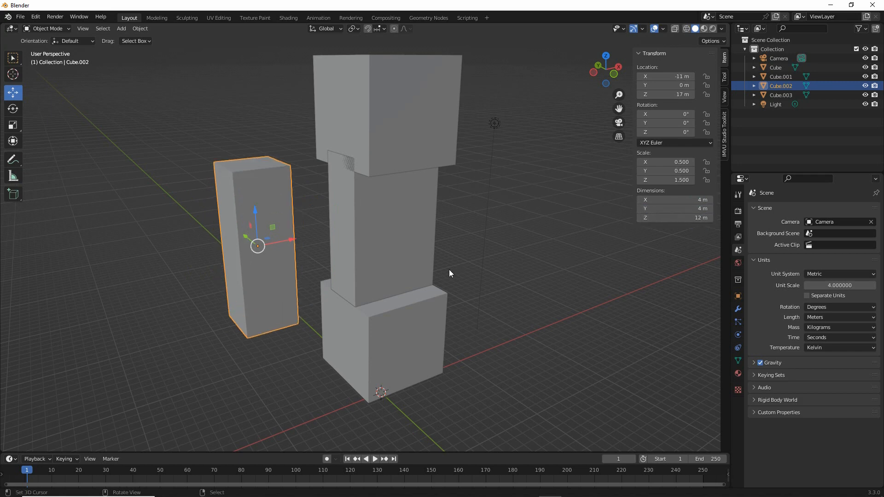
- Resize the lowest cube of the stack to dimensions of 4 m in X, 4 m in Y and 12 m in Z
middle_click_drag(449, 269, 446, 264)
left_click(410, 305)
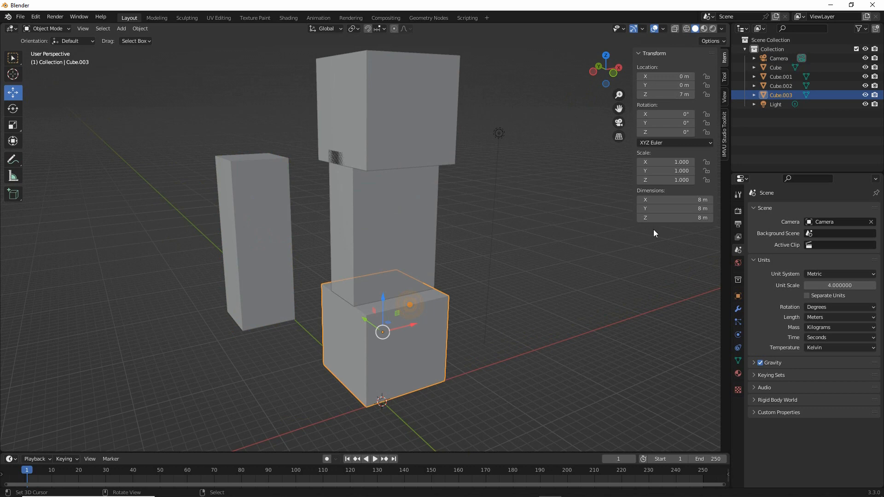
left_click(697, 200)
type("4")
key("Return")
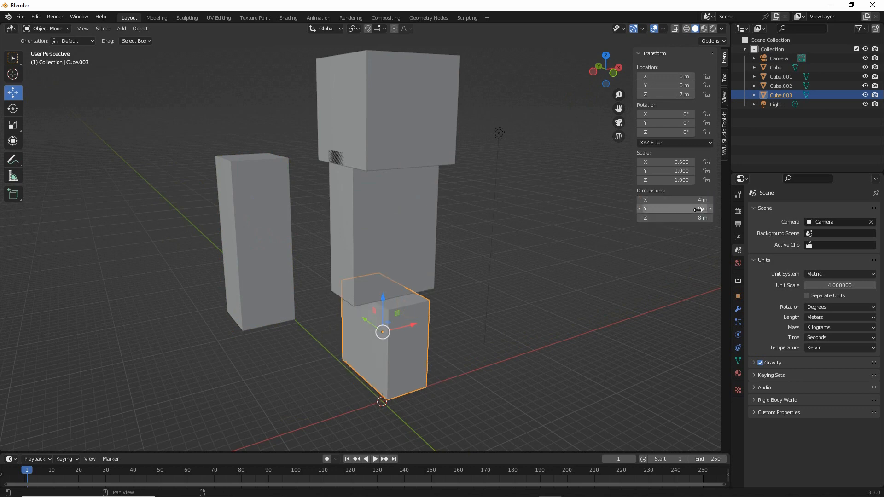
left_click(697, 209)
type("4")
key("Return")
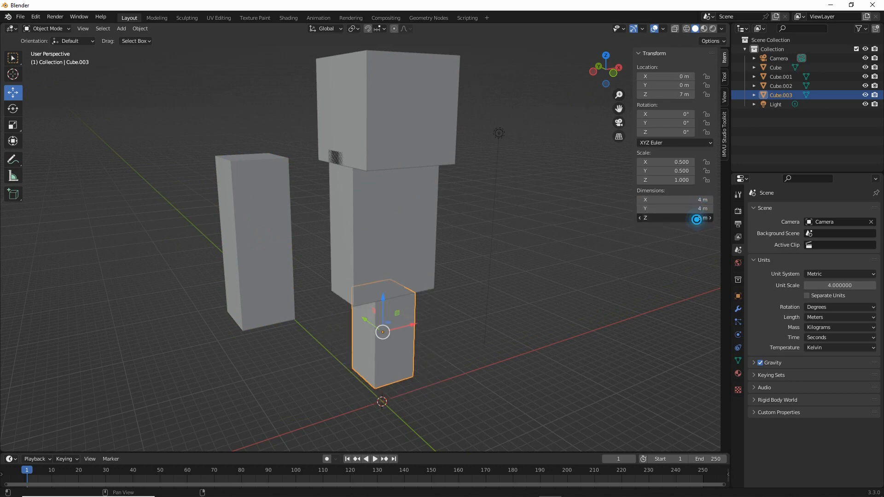
left_click(696, 219)
type("12")
key("Return")
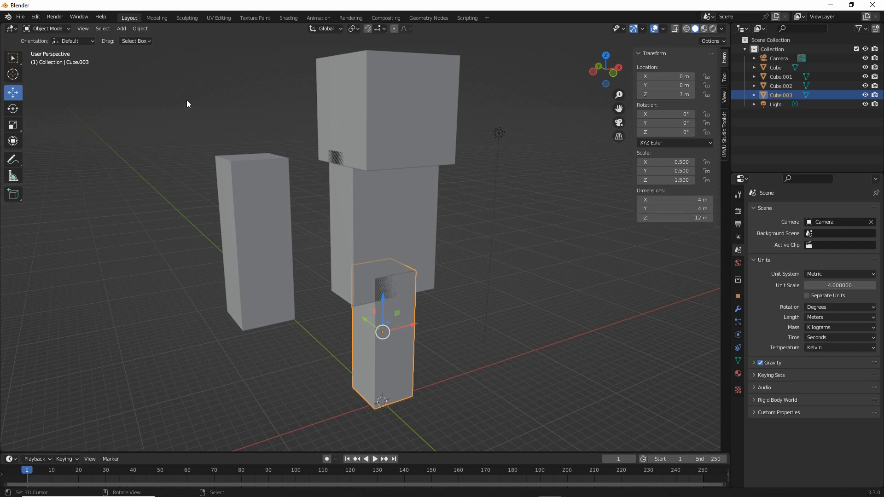
- In the front view, move the lowest block onto the ground line with its left edge flush with the middle block's left edge
left_click(83, 28)
mouse_move(101, 135)
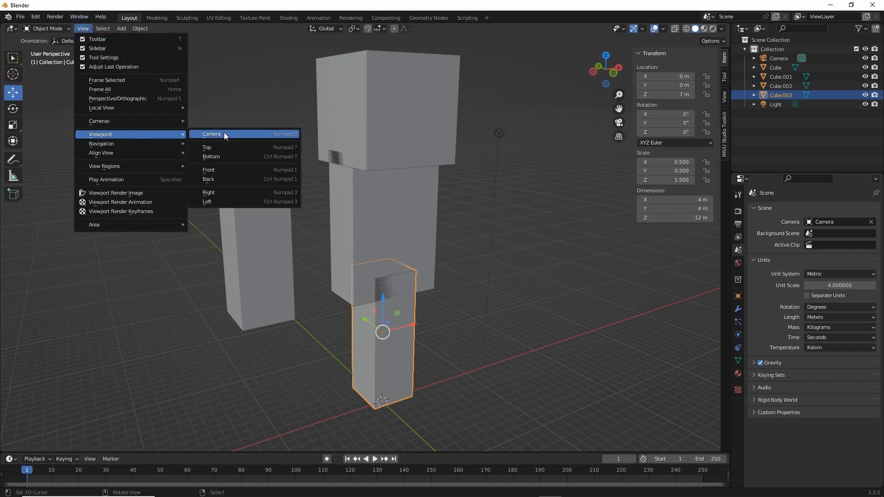
left_click(222, 169)
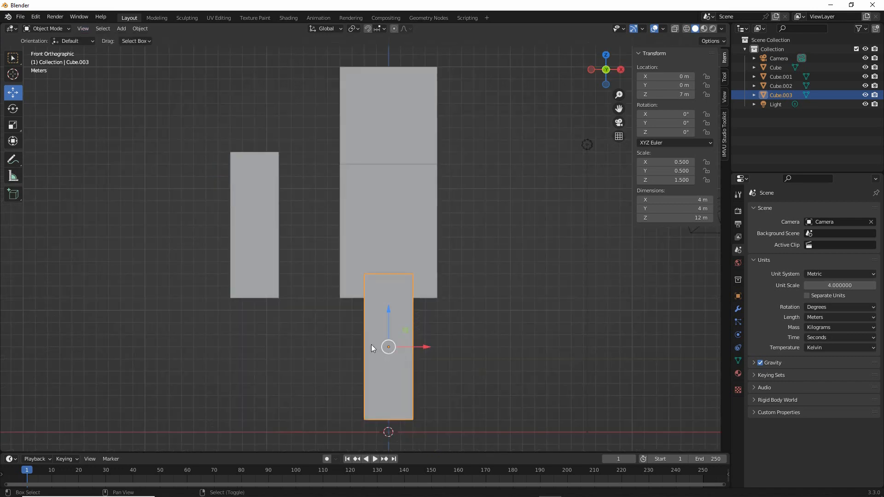
middle_click_drag(362, 330, 348, 261, "shift")
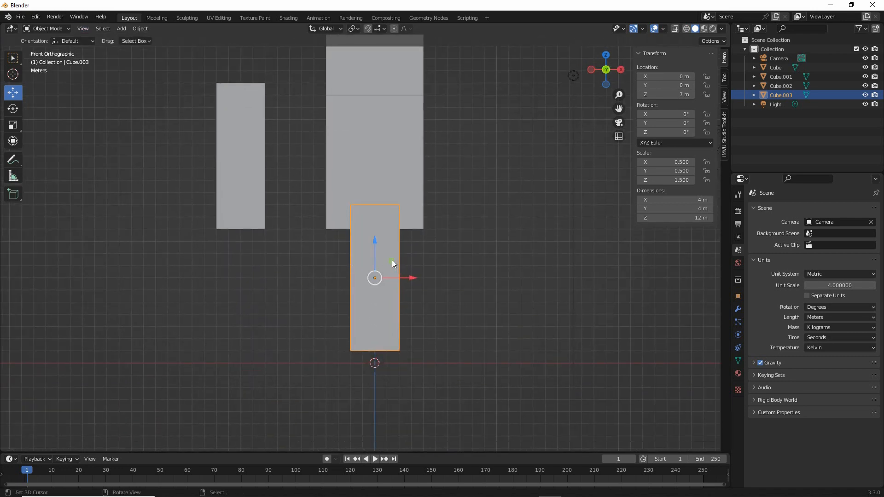
left_click_drag(392, 263, 370, 268)
- Raise the middle block to Z 18 m so it rests on the lowest block, and move the top cube up to sit on it
middle_click_drag(352, 190, 356, 251, "shift")
right_click(395, 244)
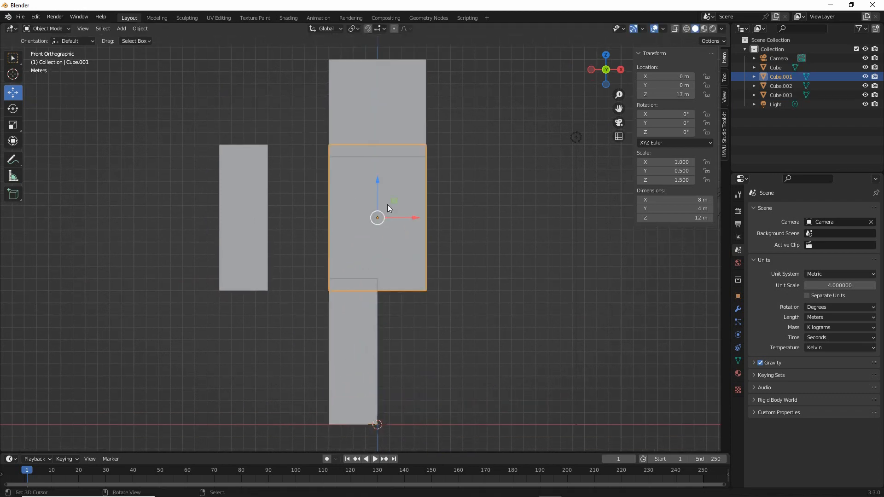
left_click_drag(394, 201, 394, 193)
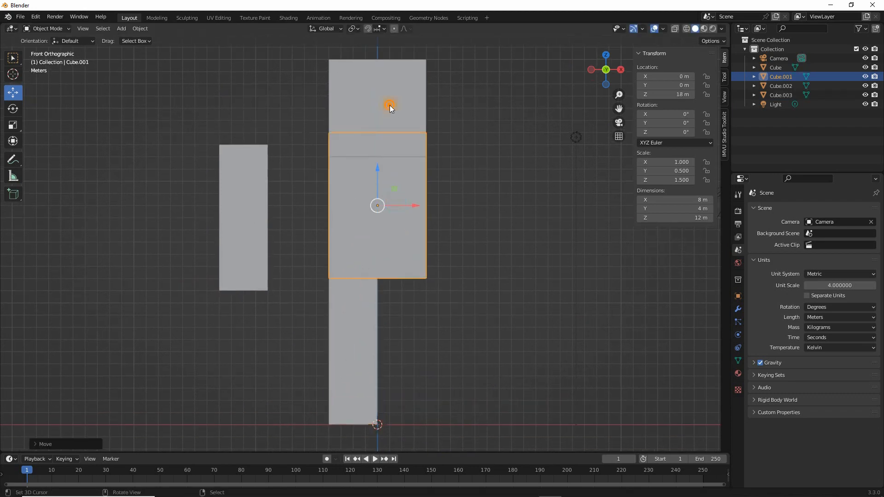
left_click(390, 104)
left_click_drag(391, 99, 391, 67)
- Move the side block to X -6 m, Z 18 m, flush against the middle block, and view the figure in perspective
left_click(258, 183)
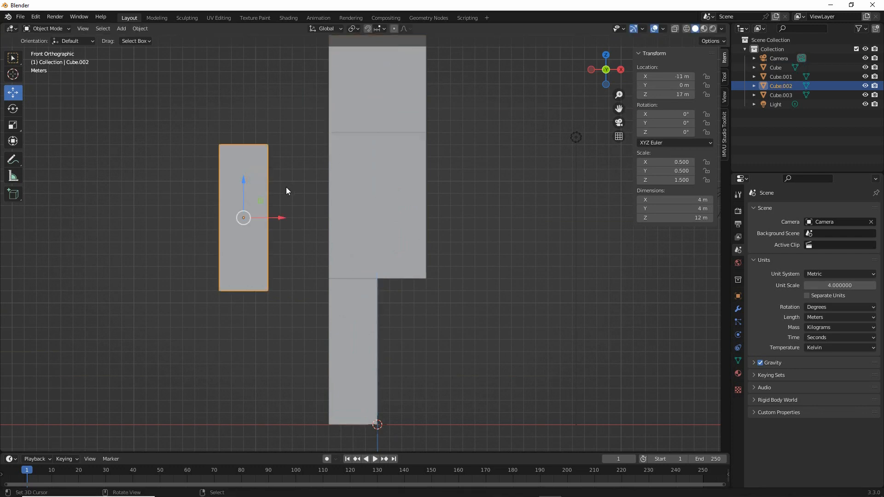
left_click_drag(261, 205, 329, 205)
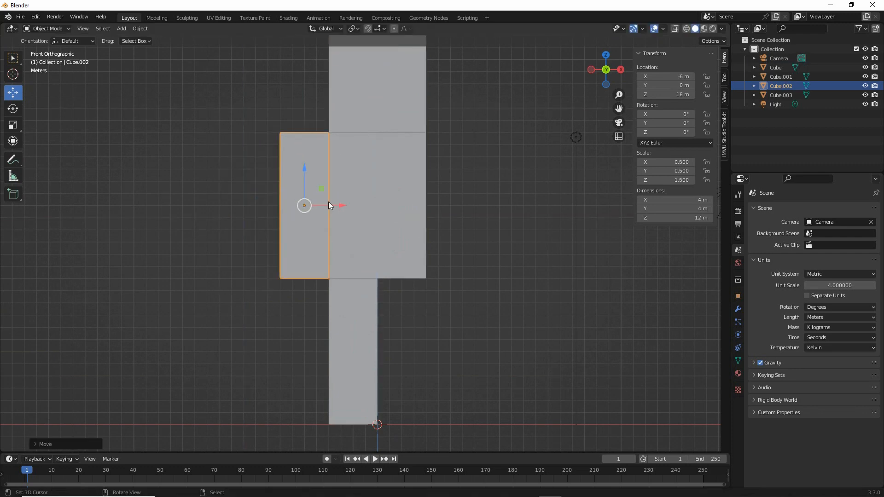
middle_click_drag(364, 227, 396, 275)
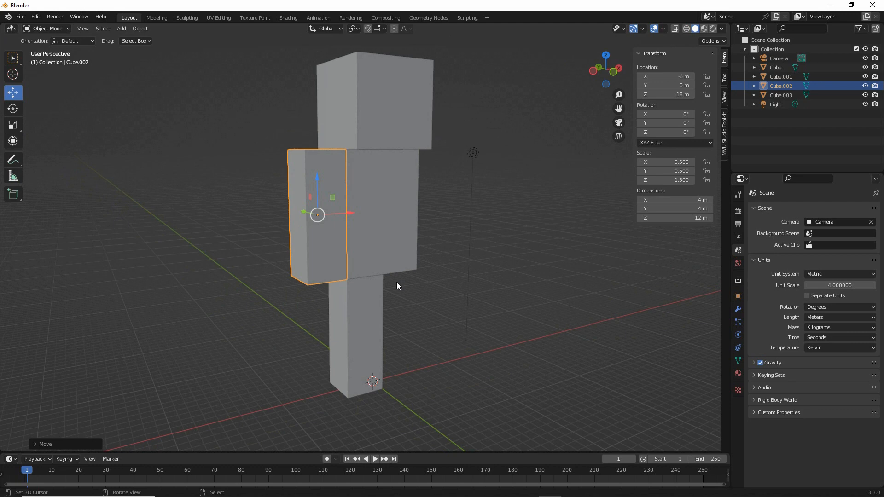
middle_click_drag(369, 244, 393, 278)
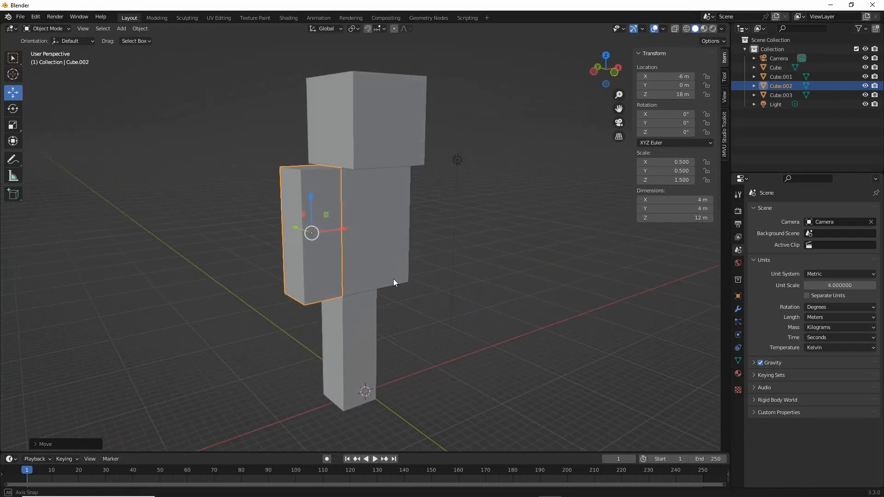
middle_click_drag(334, 220, 328, 219)
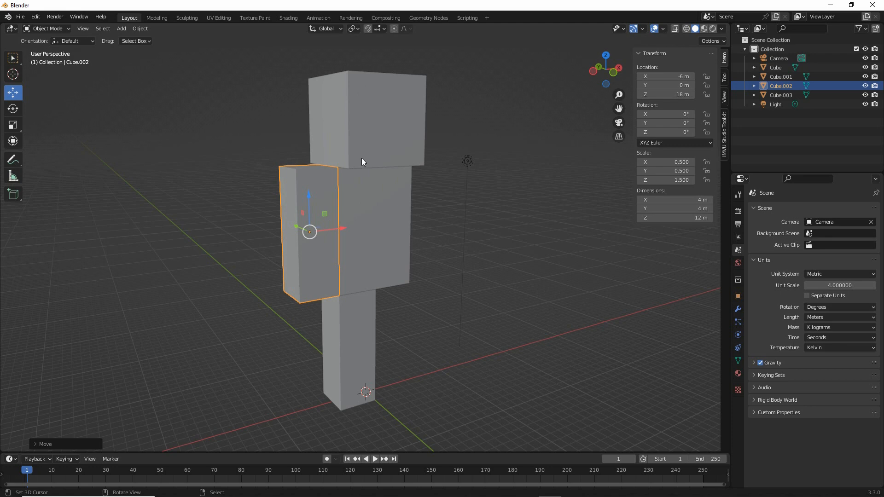
key("ctrl+2")
left_click_drag(305, 215, 308, 226)
left_click_drag(349, 327, 325, 328)
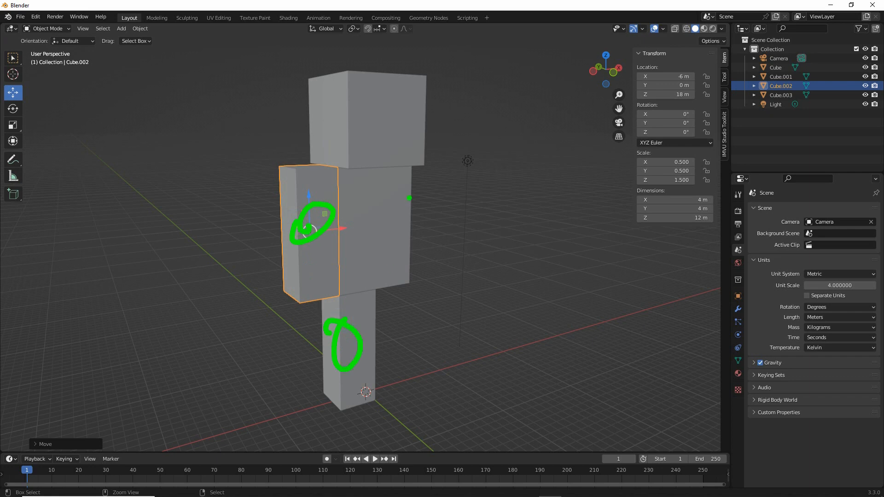
mouse_move(412, 166)
left_mouse_down()
mouse_move(440, 164)
mouse_move(441, 276)
mouse_move(400, 279)
mouse_move(408, 161)
mouse_move(391, 265)
mouse_move(412, 220)
mouse_move(405, 368)
mouse_move(403, 382)
mouse_move(378, 397)
mouse_move(369, 294)
mouse_move(403, 291)
left_mouse_up()
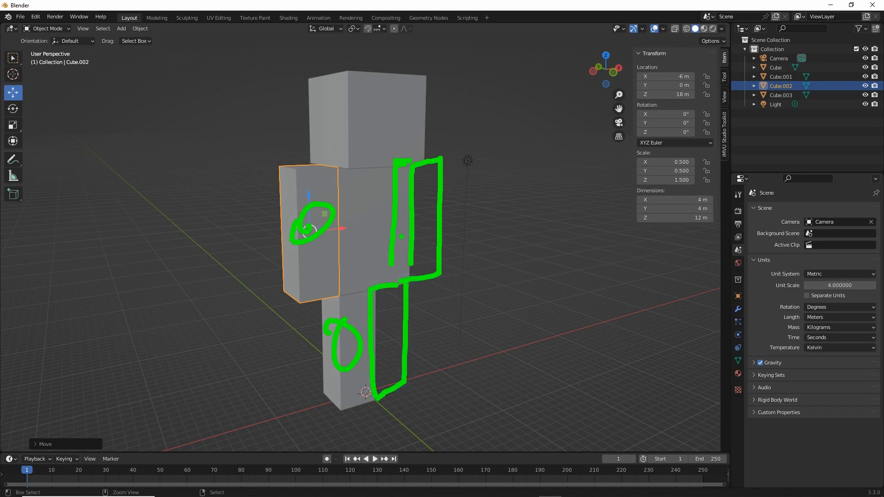
mouse_move(339, 226)
left_mouse_down()
mouse_move(358, 225)
mouse_move(363, 236)
left_mouse_up()
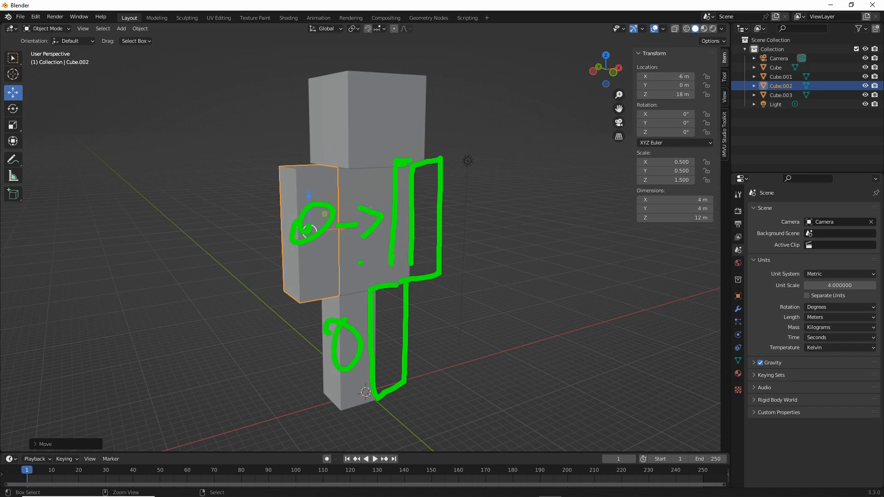
left_click_drag(369, 328, 376, 347)
left_click(401, 258)
key("Escape")
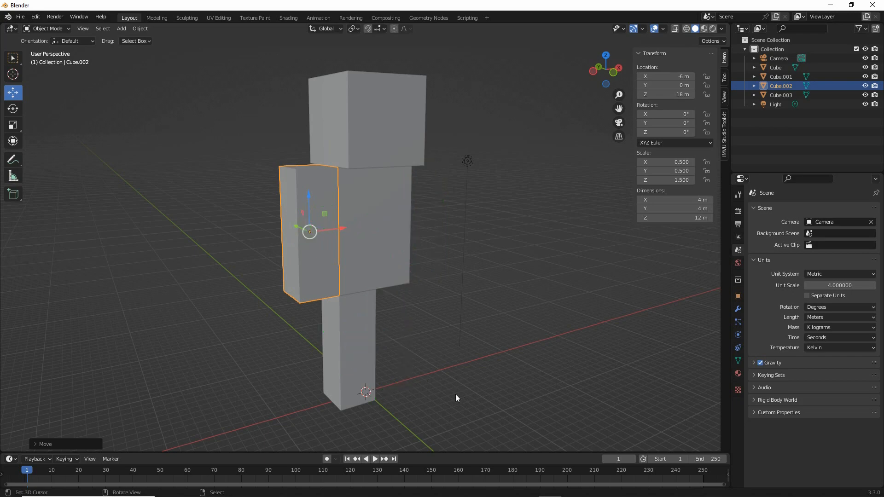
mouse_move(414, 320)
middle_mouse_down()
mouse_move(280, 308)
mouse_move(418, 309)
mouse_move(292, 310)
mouse_move(407, 307)
middle_mouse_up()
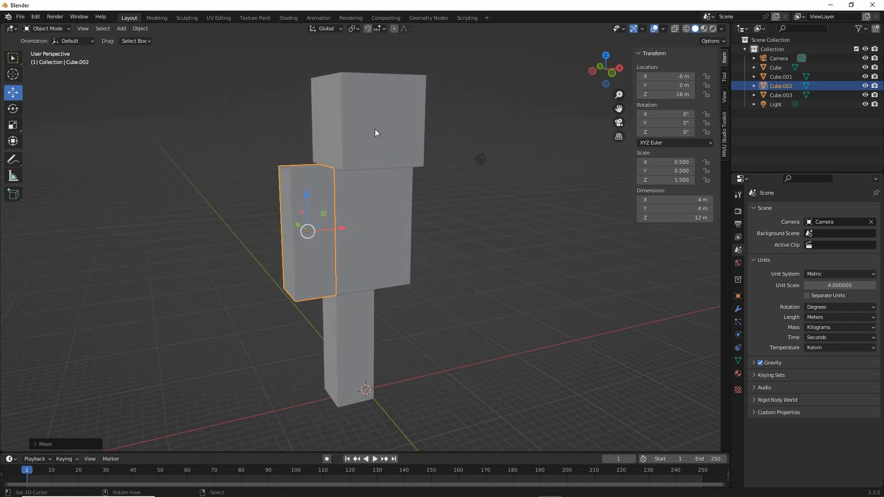
- Select the head, torso, arm and leg blocks one at a time and check each block's X, Y and Z dimensions
left_click(375, 129)
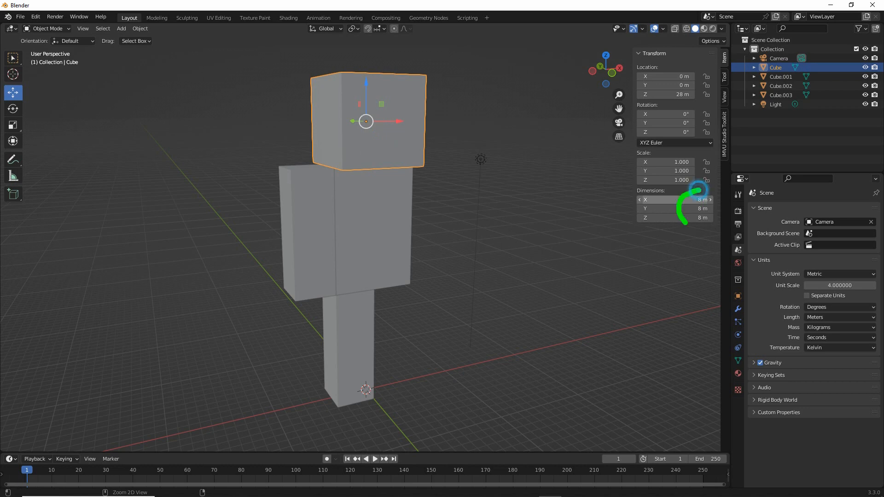
left_click_drag(697, 190, 702, 184)
key("Escape")
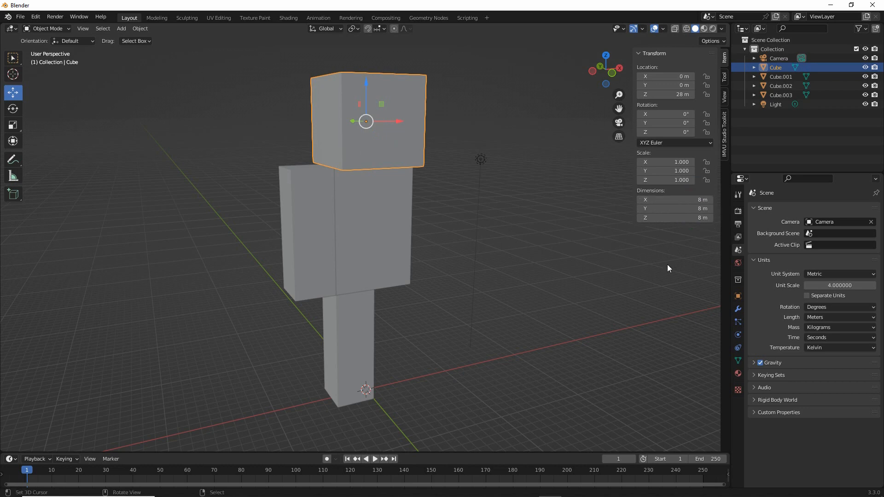
left_click(359, 194)
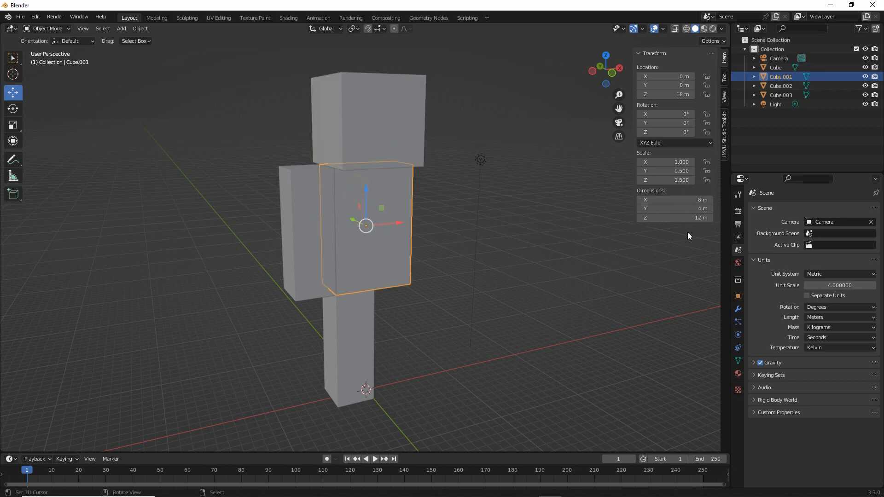
mouse_move(707, 193)
left_mouse_down()
mouse_move(699, 185)
mouse_move(706, 239)
mouse_move(703, 186)
left_mouse_up()
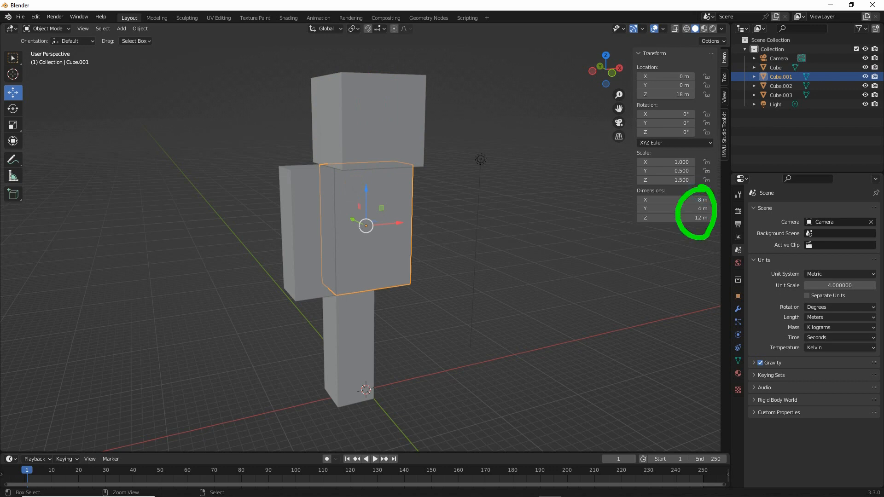
key("Escape")
left_click(300, 217)
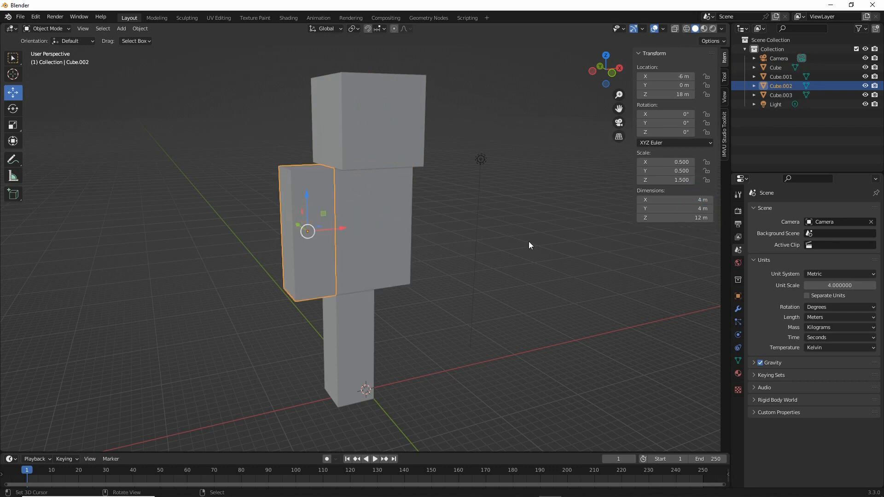
mouse_move(709, 196)
left_mouse_down()
mouse_move(688, 227)
mouse_move(696, 181)
left_mouse_up()
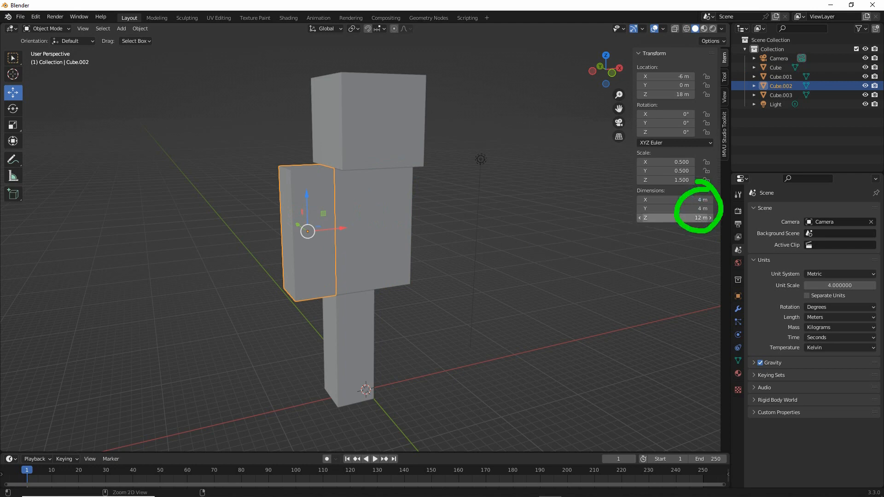
left_click(708, 204)
key("Escape")
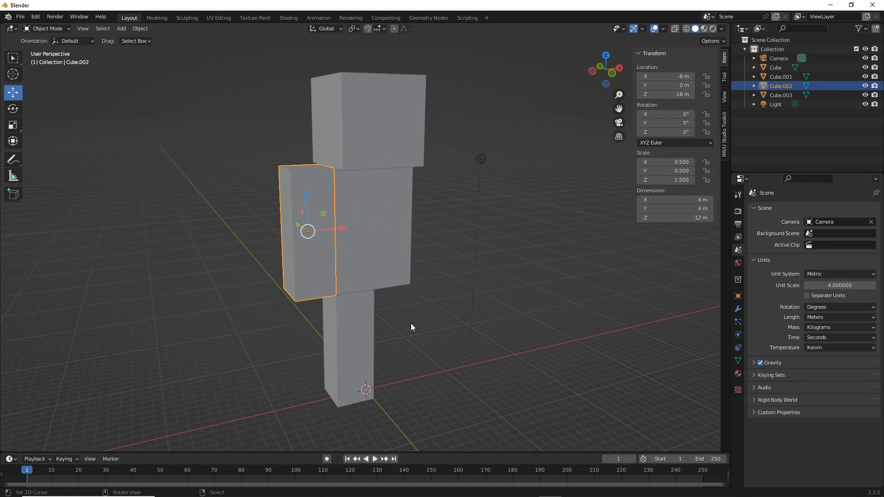
left_click(355, 325)
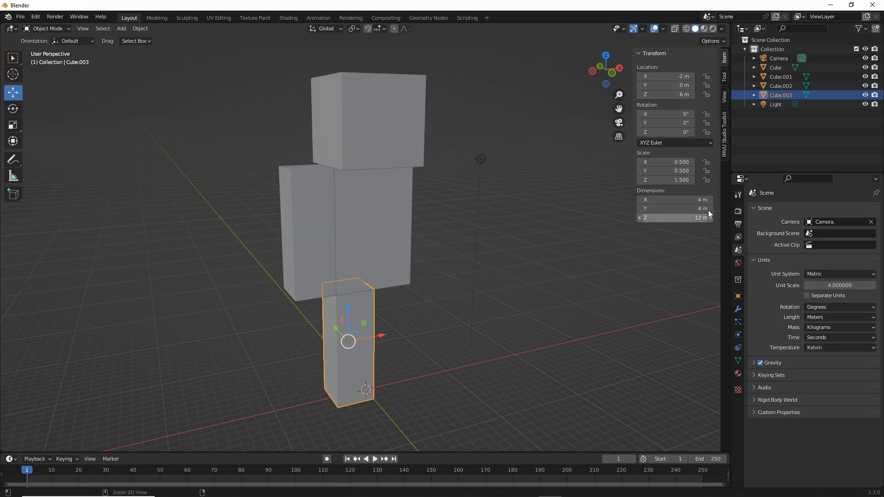
mouse_move(709, 190)
left_mouse_down()
mouse_move(733, 203)
mouse_move(703, 181)
left_mouse_up()
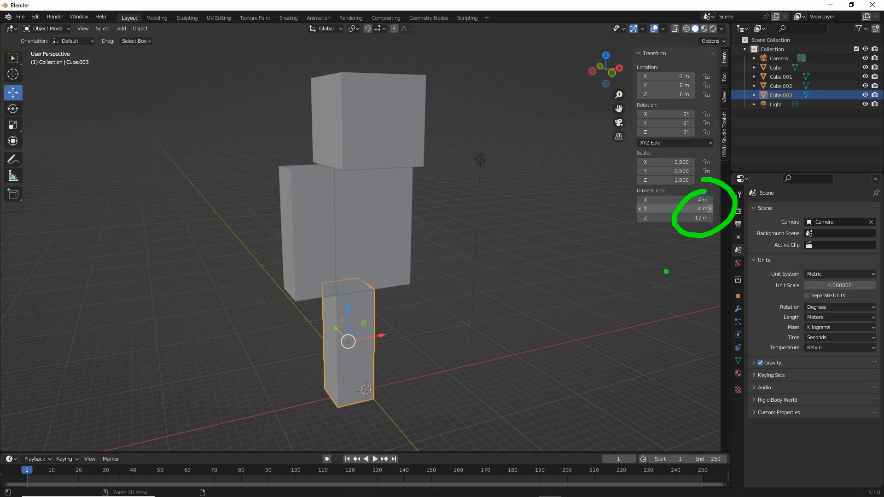
key("Escape")
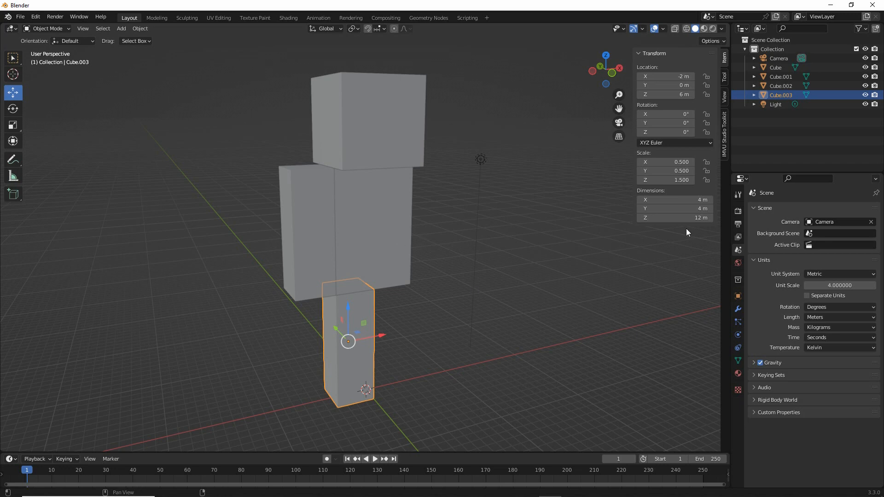
- Examine the X, Y and Z scale values of the leg, arm and torso blocks
left_click_drag(661, 180, 681, 148)
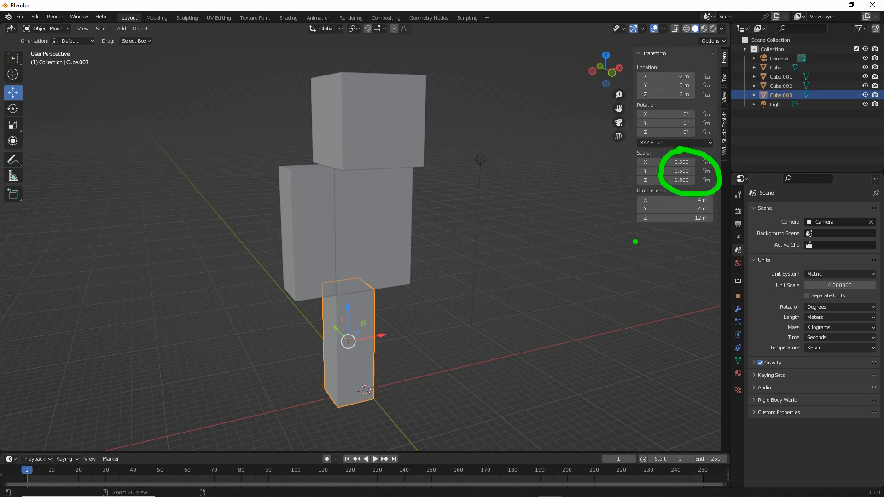
key("Escape")
left_click(311, 253)
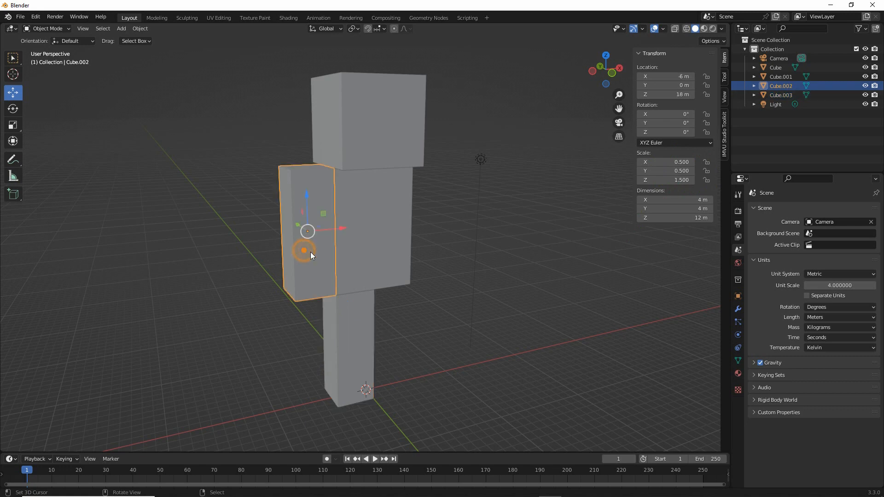
left_click(378, 224)
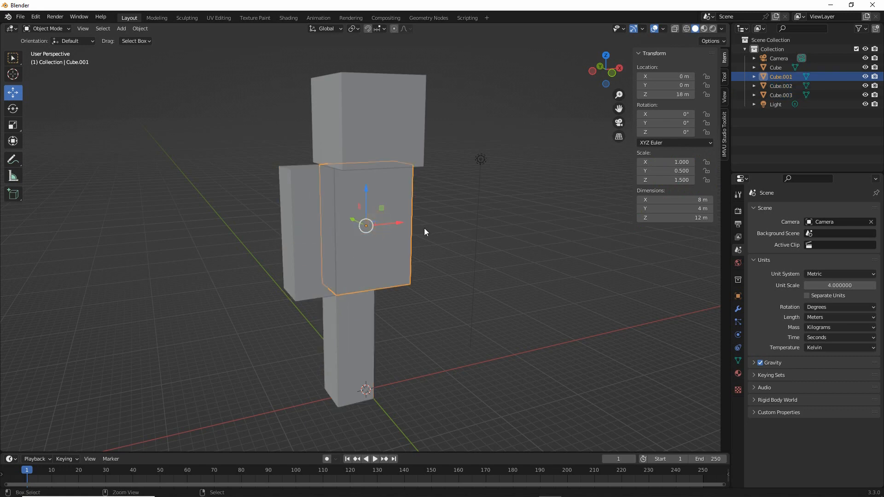
mouse_move(676, 148)
left_mouse_down()
mouse_move(658, 156)
mouse_move(711, 168)
mouse_move(667, 150)
left_mouse_up()
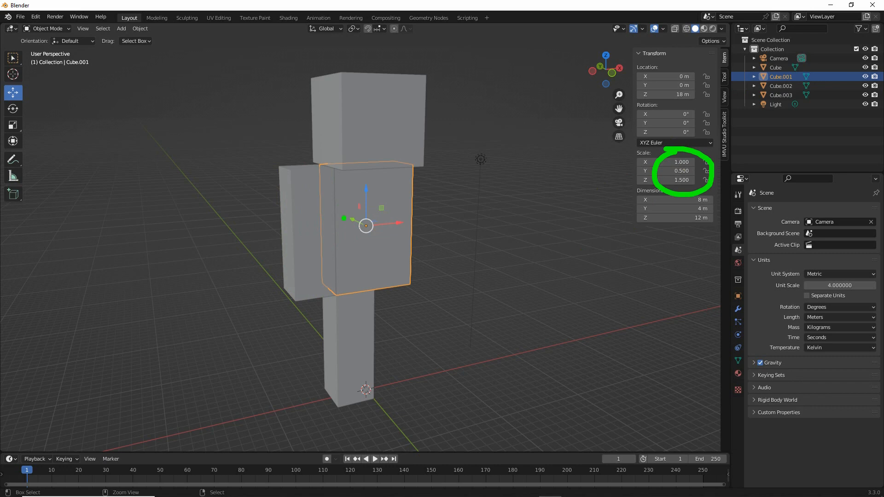
key("Escape")
- Apply Rotation & Scale to the torso block and check its scale values
middle_click_drag(408, 297, 410, 297)
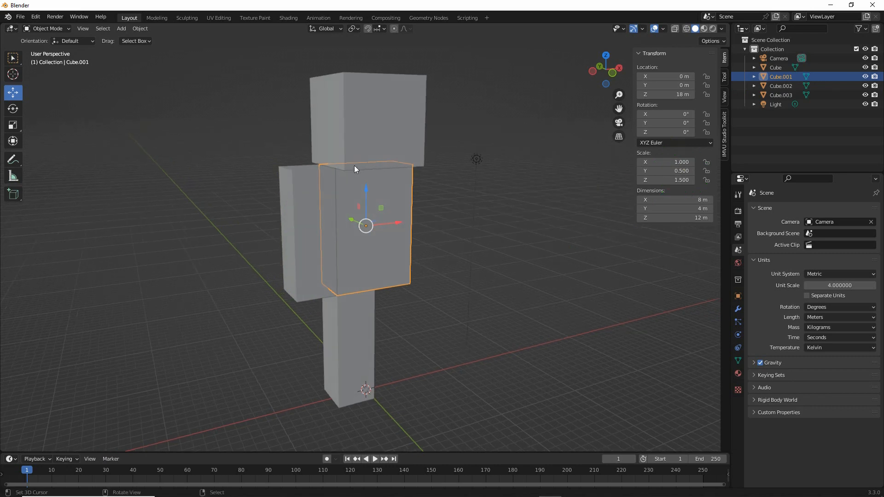
left_click(141, 29)
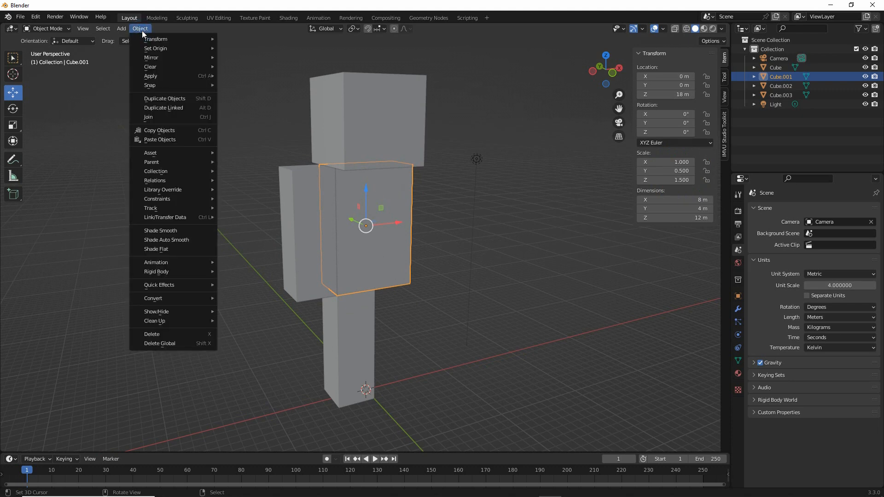
left_click(152, 77)
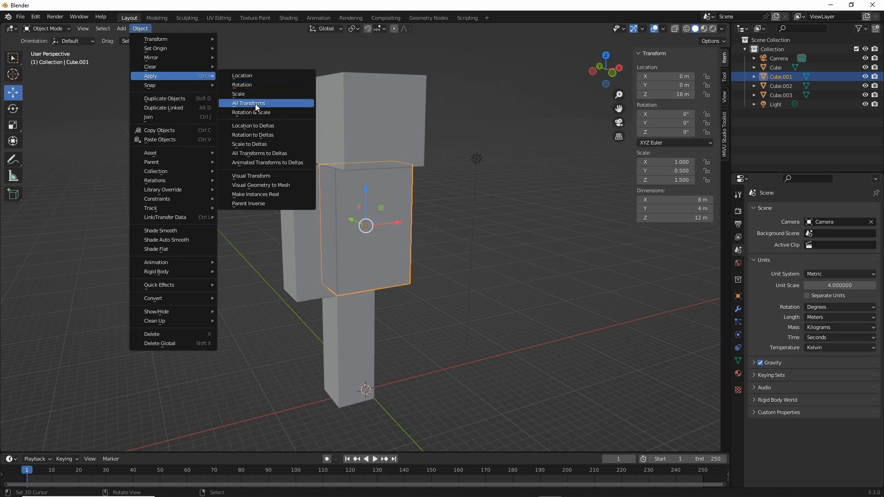
key("ctrl+2")
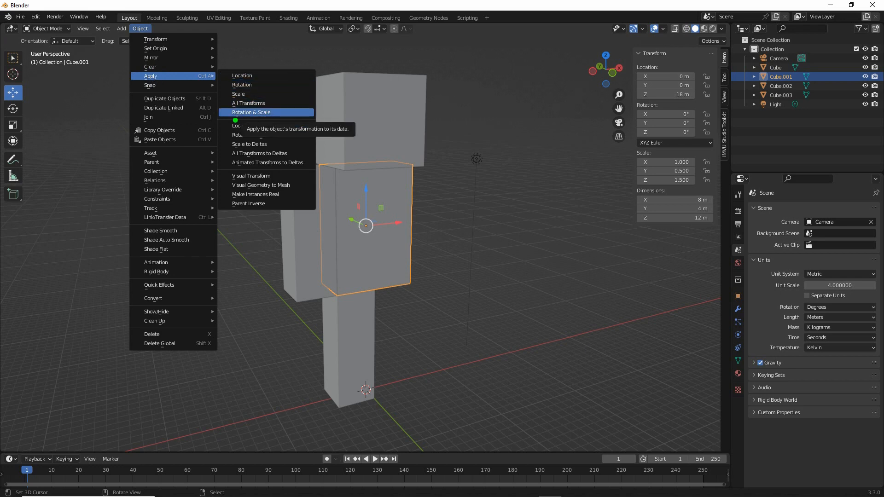
left_click_drag(235, 120, 280, 120)
left_click_drag(126, 37, 165, 37)
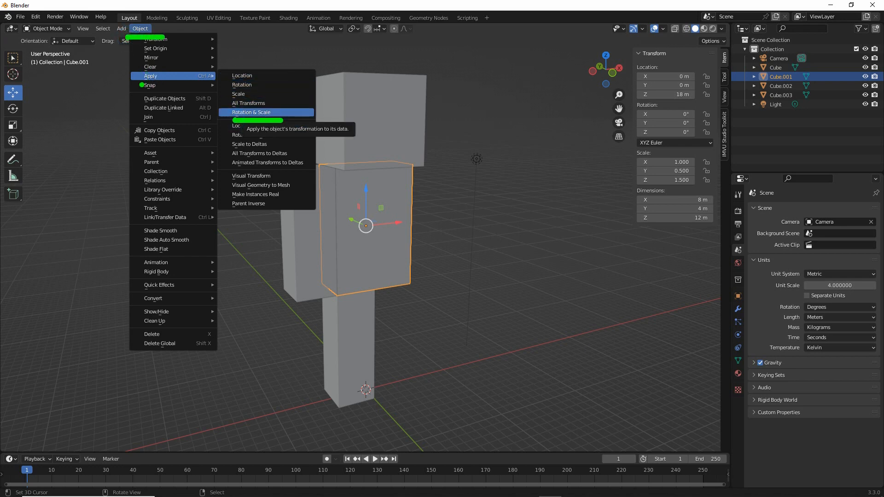
left_click_drag(139, 84, 172, 84)
key("Escape")
left_click(247, 112)
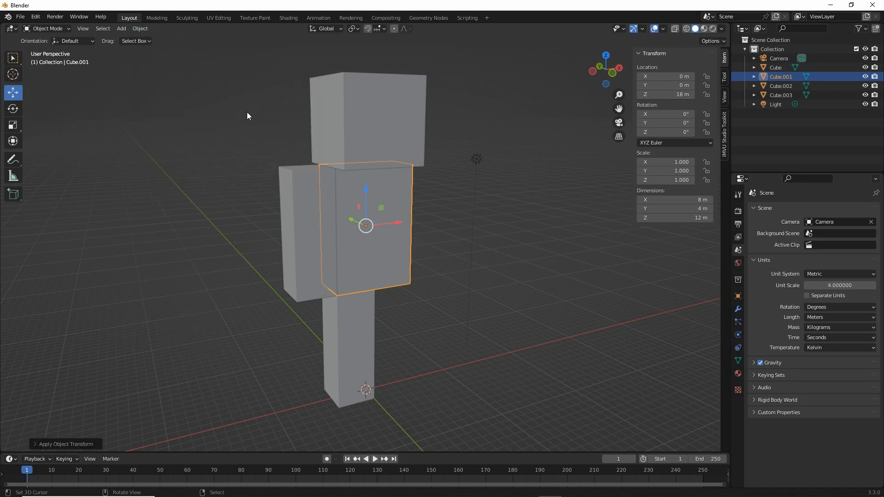
mouse_move(672, 149)
left_mouse_down()
mouse_move(702, 180)
mouse_move(675, 148)
left_mouse_up()
key("Escape")
- Select the arm block beside the torso and apply its rotation and scale
left_click(311, 185)
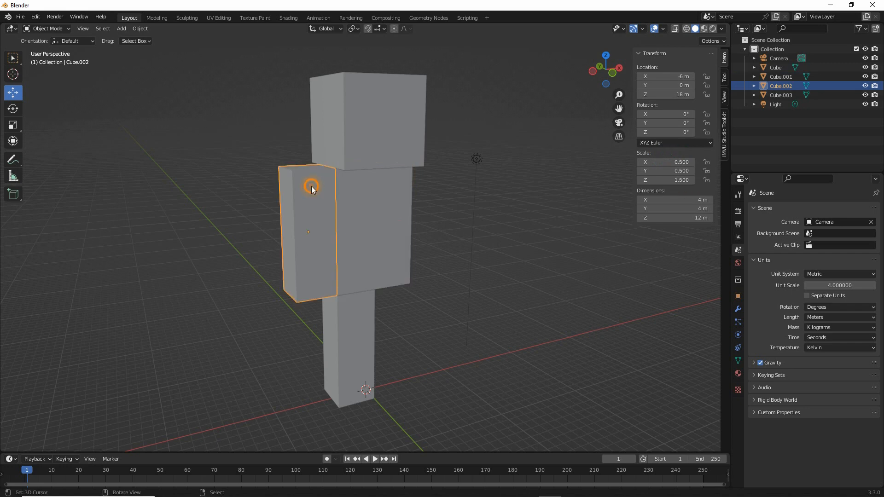
left_click(140, 28)
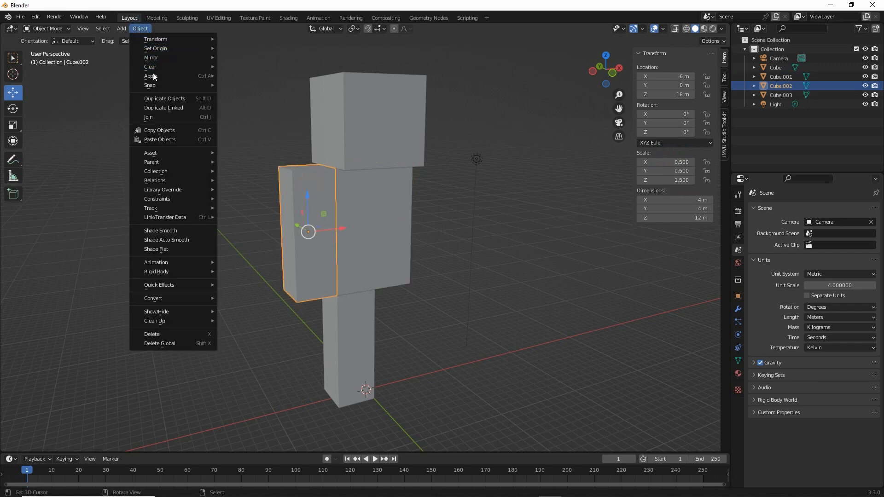
mouse_move(155, 78)
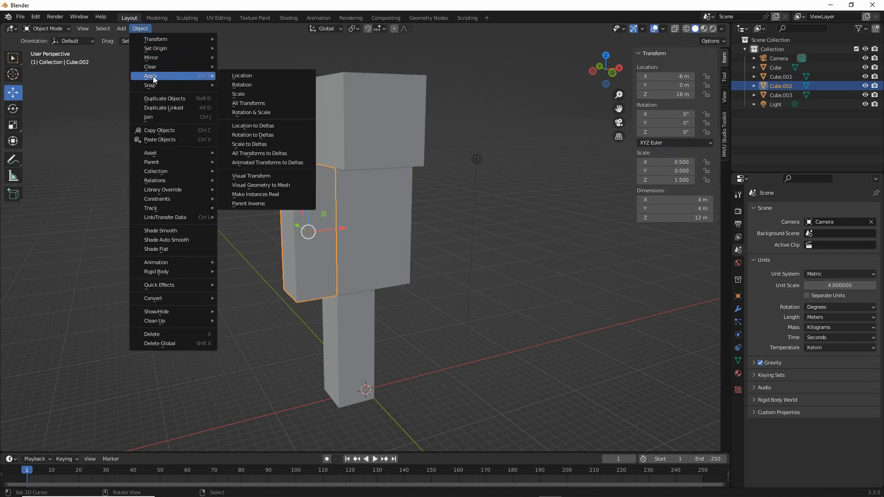
left_click(256, 112)
- Select the leg block under the torso and apply its rotation and scale
left_click(356, 320)
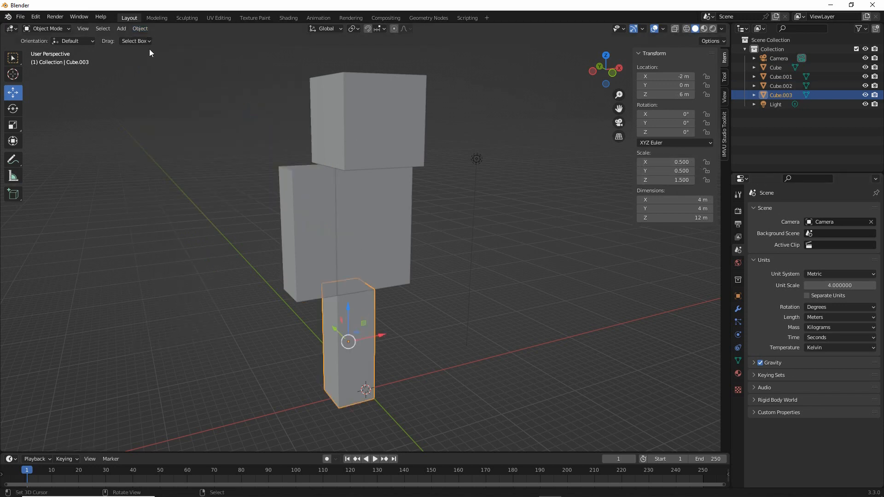
left_click(140, 29)
mouse_move(144, 79)
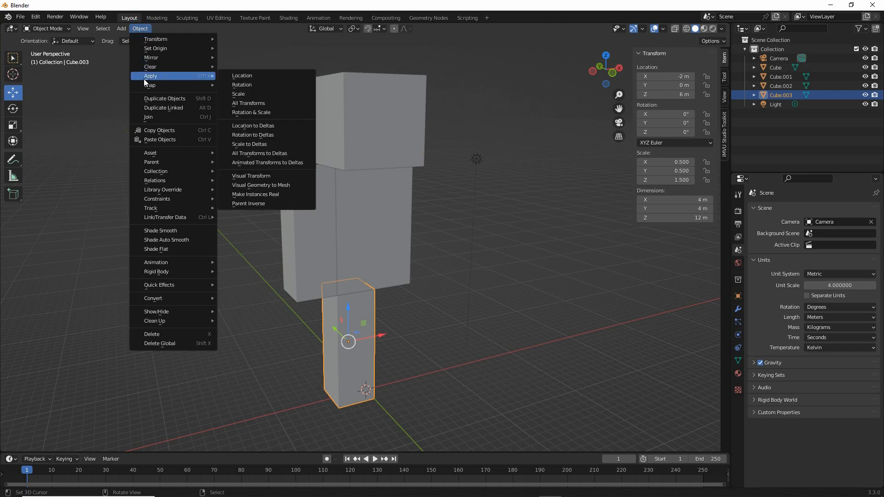
left_click(249, 112)
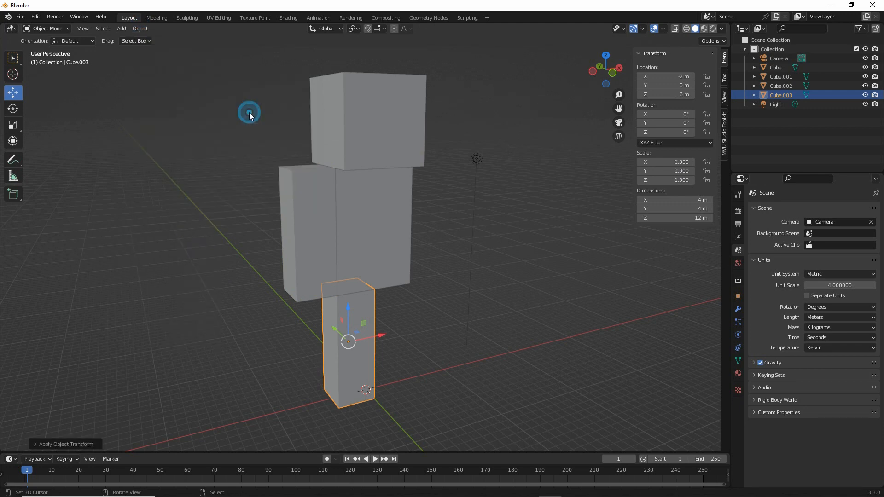
- Select the torso, arm, head and leg in turn to check each part's scale values from different angles
middle_click_drag(467, 294, 441, 290)
left_click(385, 233)
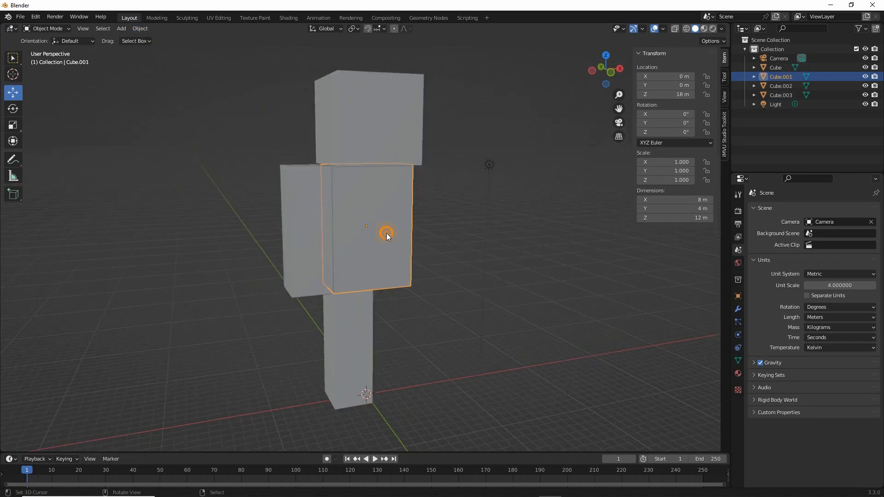
left_click(311, 217)
left_click(354, 138)
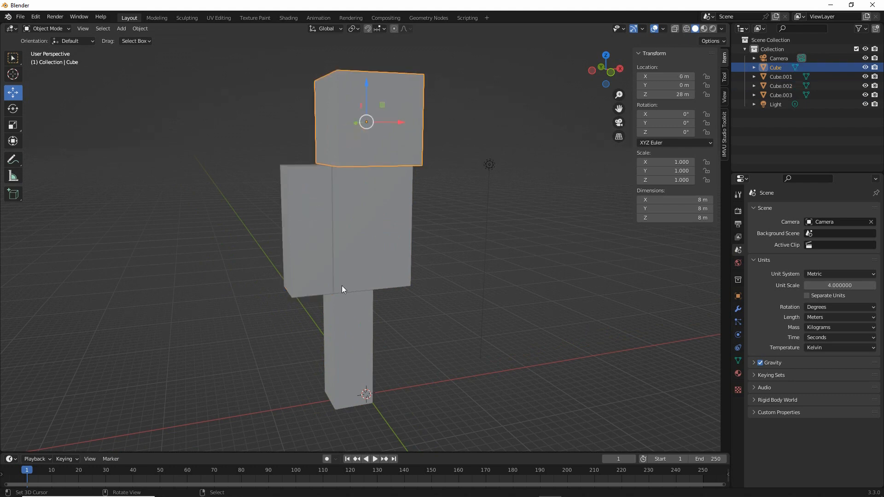
left_click(341, 325)
left_click(294, 246)
left_click(385, 162)
middle_click_drag(387, 170, 413, 265)
middle_click_drag(403, 313, 398, 307)
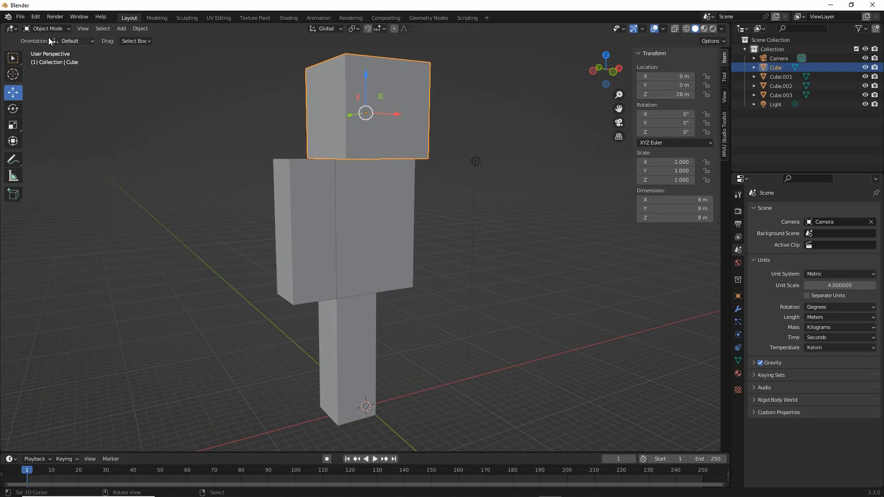
- Save the scene as template (1).blend in the minecraft tutorials folder
left_click(21, 17)
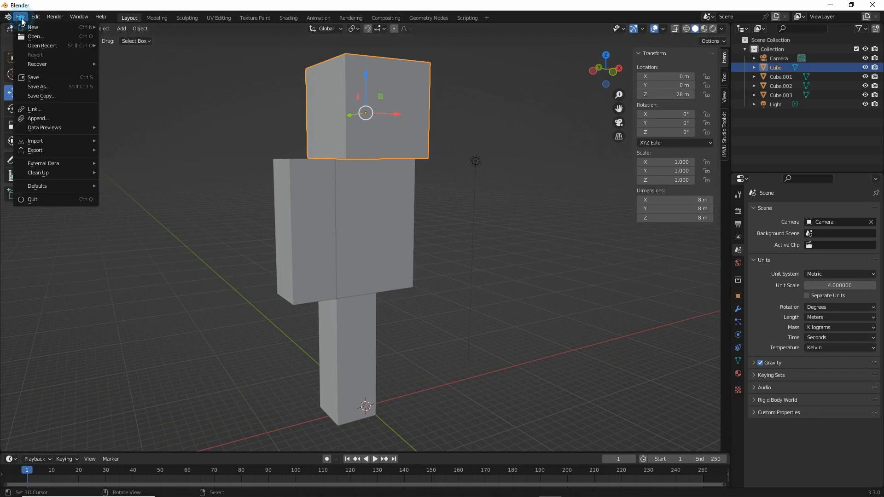
left_click(37, 87)
left_click(360, 399)
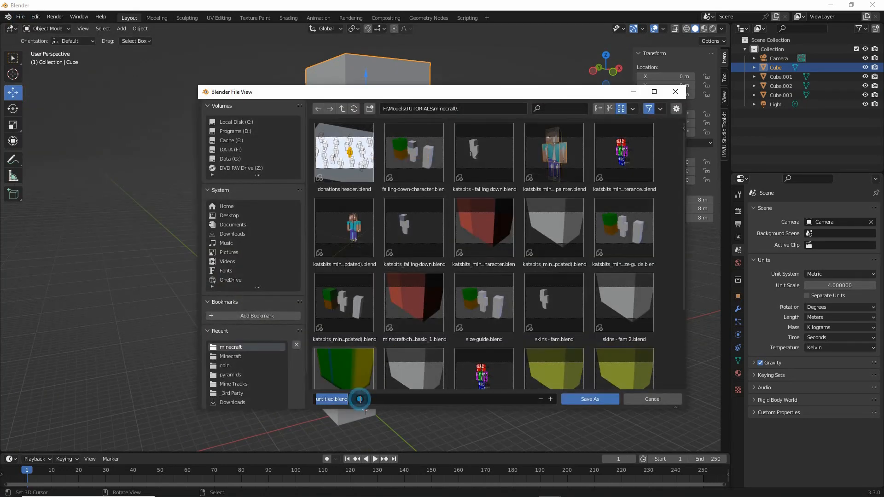
type("template (1)")
key("Return")
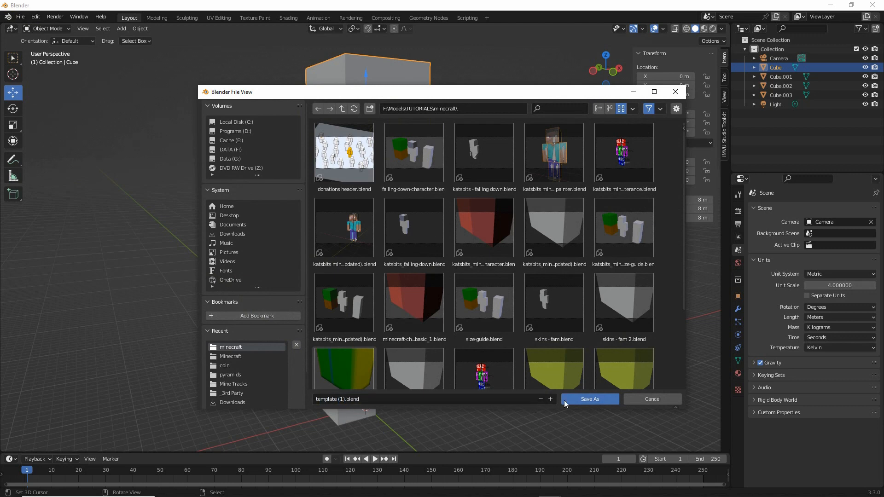
left_click(589, 399)
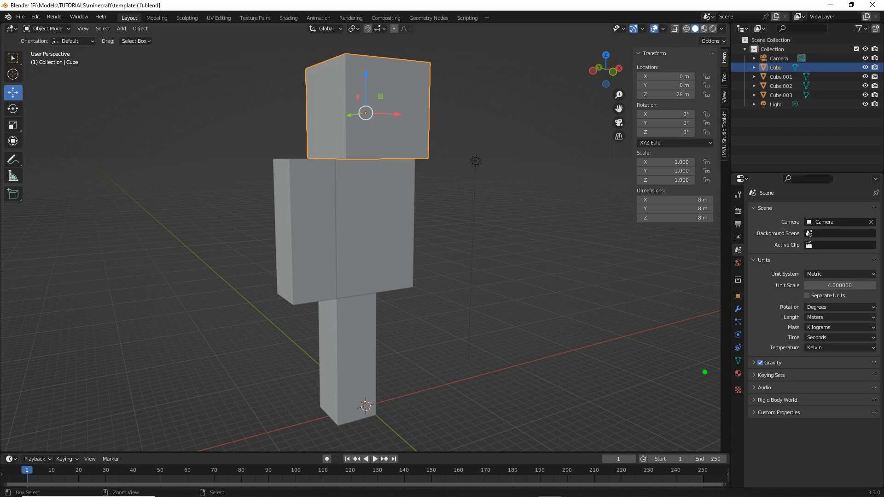
- Show the material settings and select the torso, arm, leg and head in turn to check each part's assigned material
left_click(741, 372)
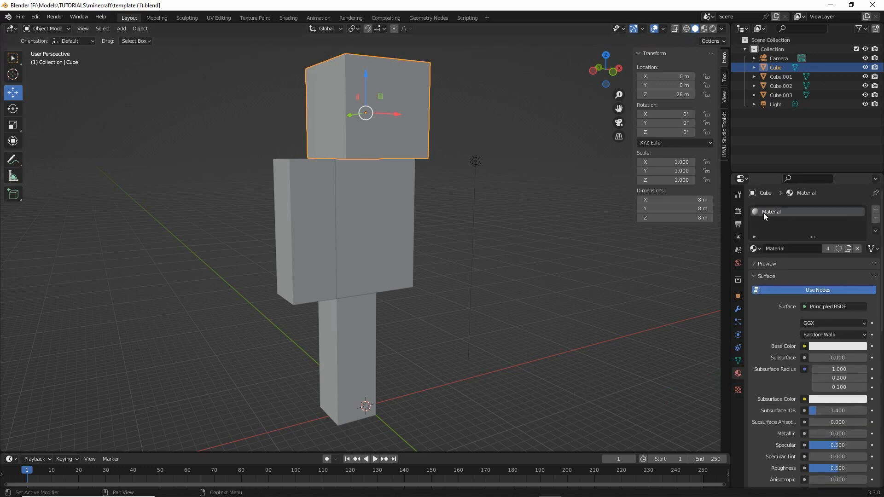
left_click(374, 184)
left_click(307, 211)
left_click(360, 368)
left_click(401, 120)
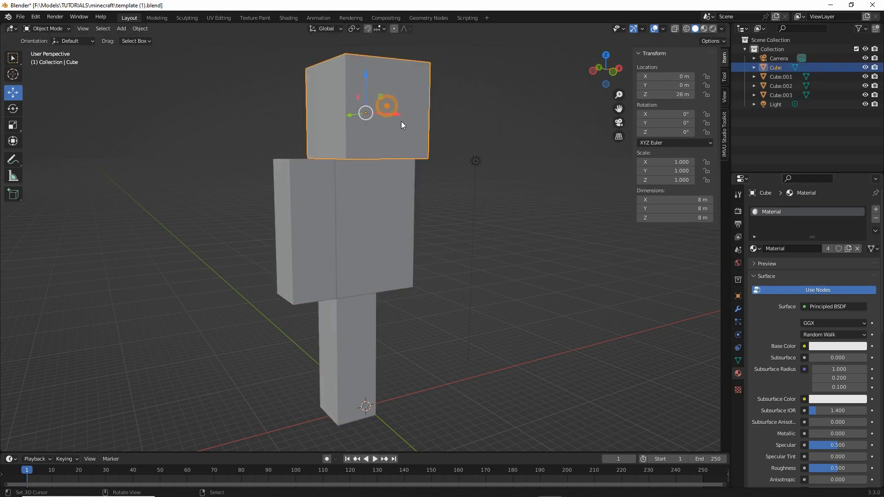
key("ctrl+2")
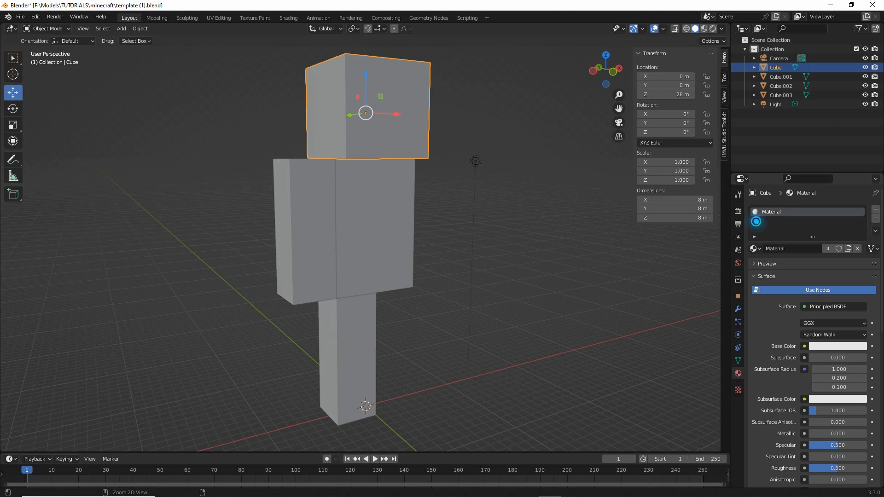
mouse_move(756, 222)
left_mouse_down()
mouse_move(774, 225)
mouse_move(762, 225)
left_mouse_up()
mouse_move(881, 199)
left_mouse_down()
mouse_move(867, 220)
mouse_move(879, 196)
left_mouse_up()
mouse_move(790, 239)
left_mouse_down()
mouse_move(796, 257)
mouse_move(838, 256)
mouse_move(789, 238)
mouse_move(820, 245)
left_mouse_up()
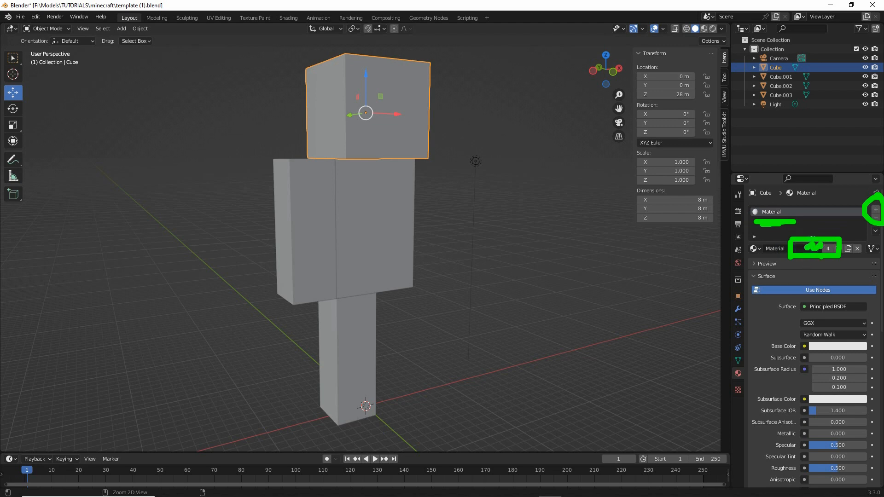
mouse_move(817, 285)
left_mouse_down()
mouse_move(801, 412)
mouse_move(828, 471)
left_mouse_up()
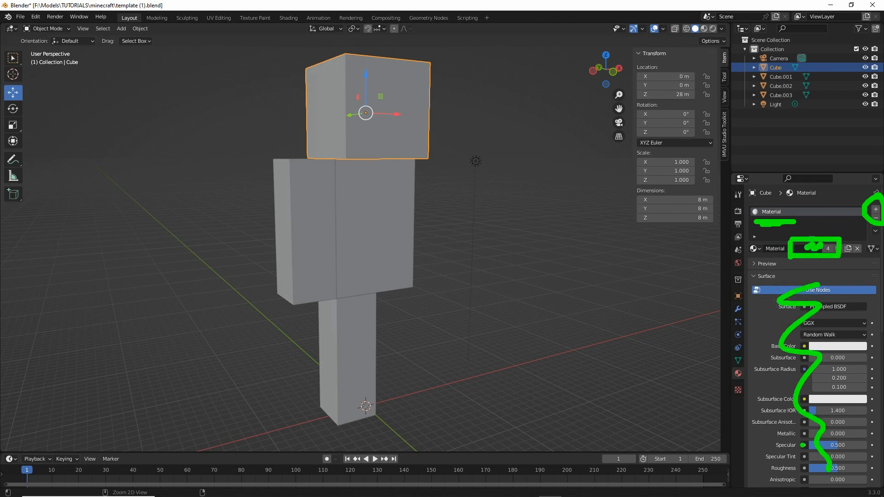
key("Escape")
- Show the material's preview and rename the head's shared material as minecraft
left_click(750, 264)
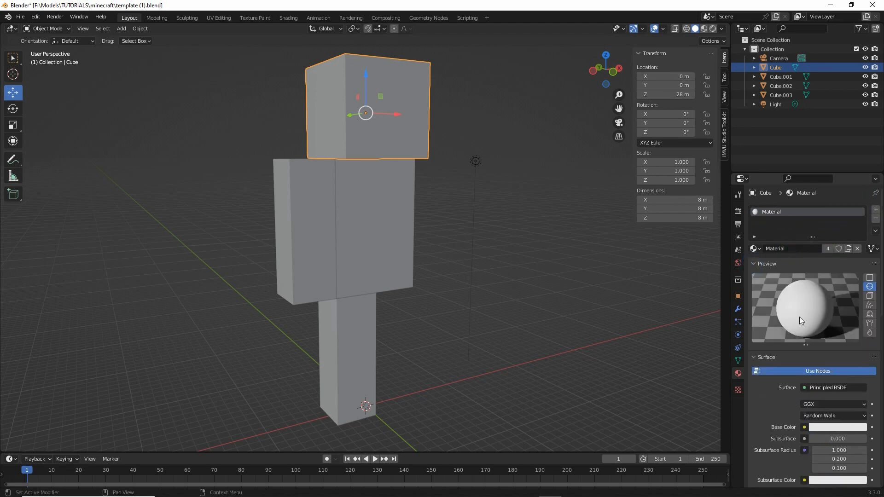
double_click(788, 249)
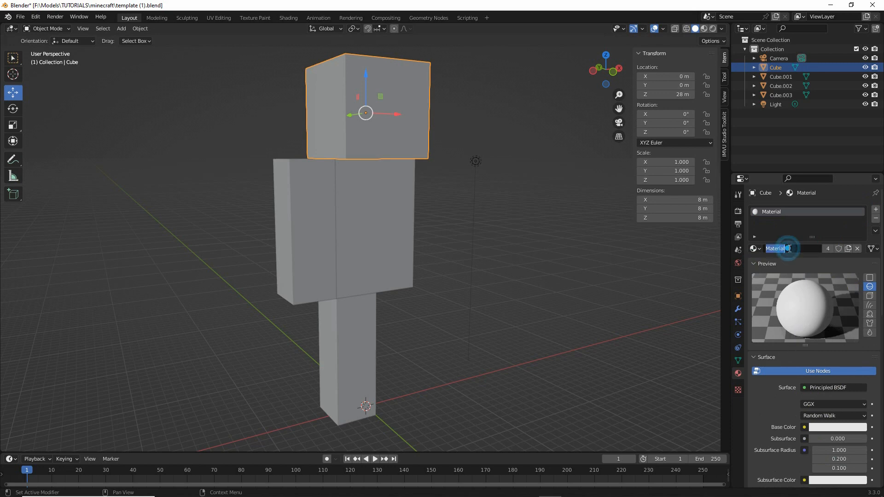
type("mi")
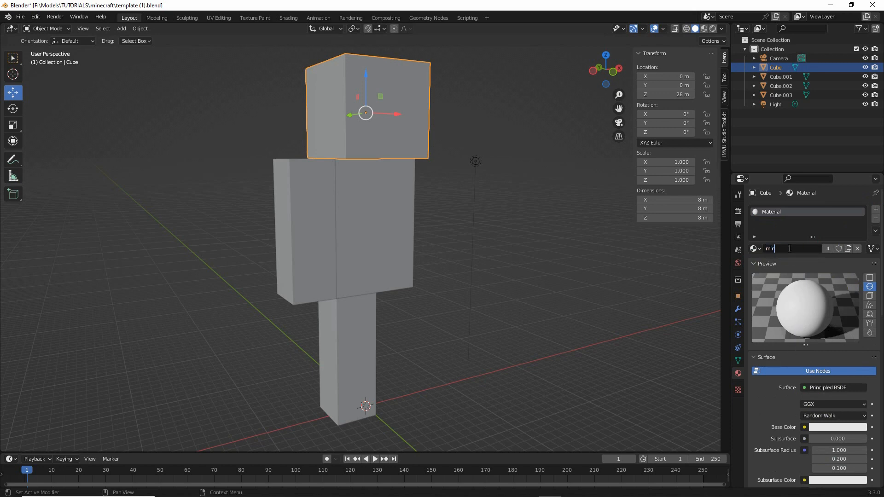
type("necraft")
key("Return")
- Set the minecraft material's base color to a bright orange and display the viewport in Material Preview shading
scroll(777, 309, "down", 10)
scroll(775, 314, "down", 5)
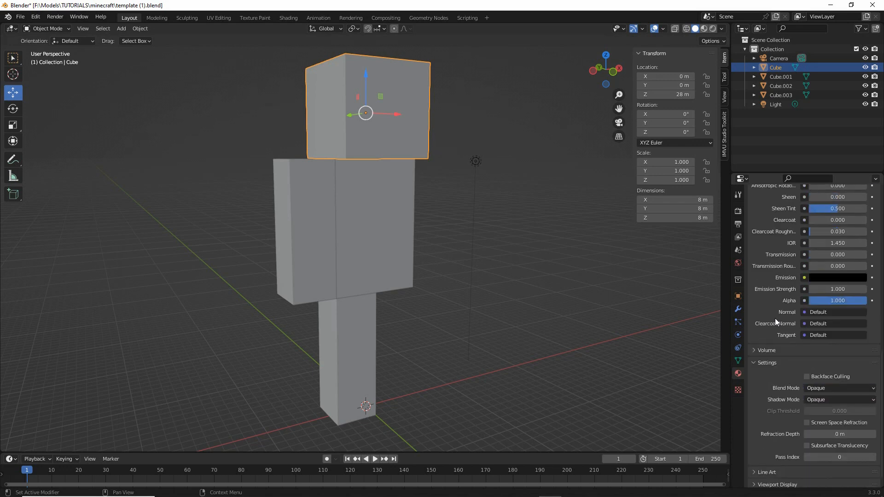
scroll(774, 333, "up", 15)
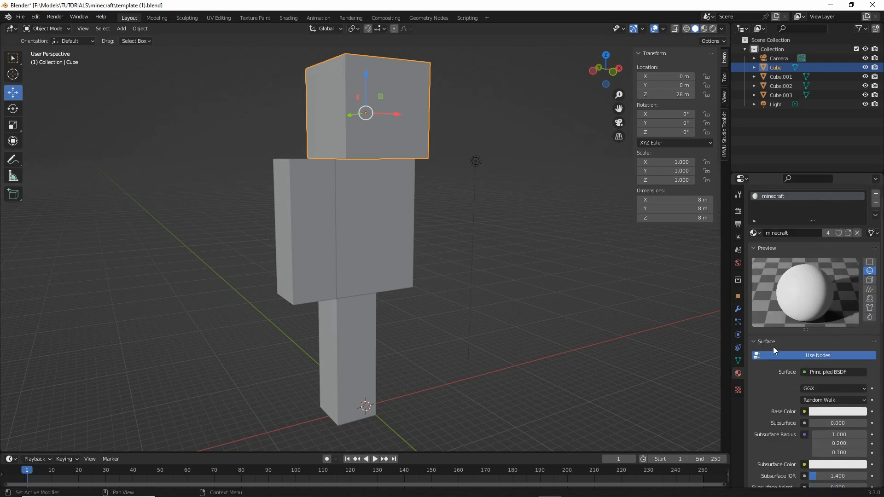
left_click(830, 410)
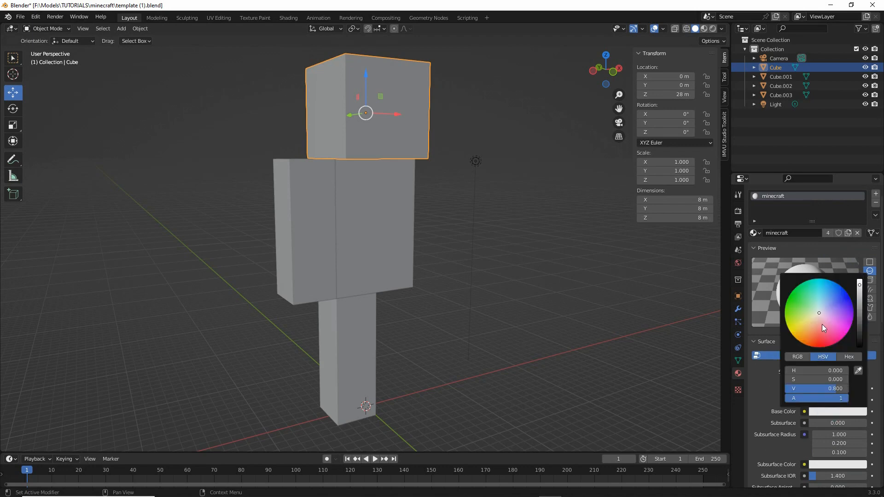
left_click_drag(816, 313, 813, 343)
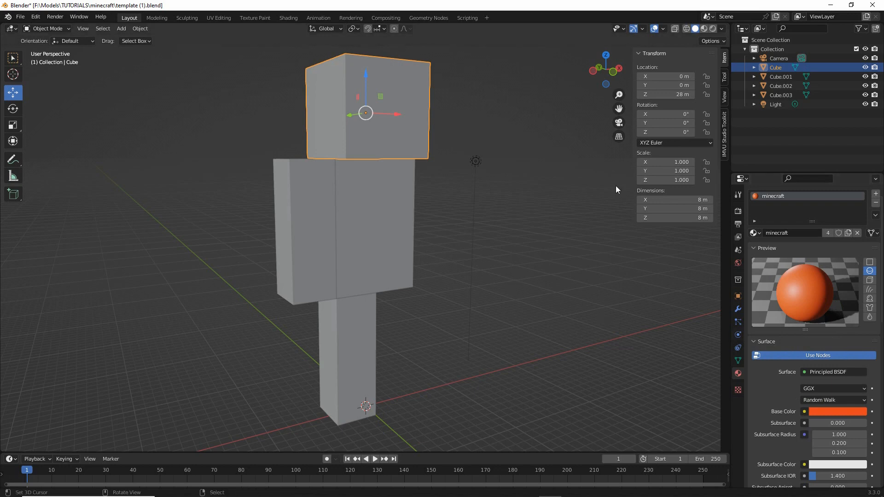
left_click(704, 30)
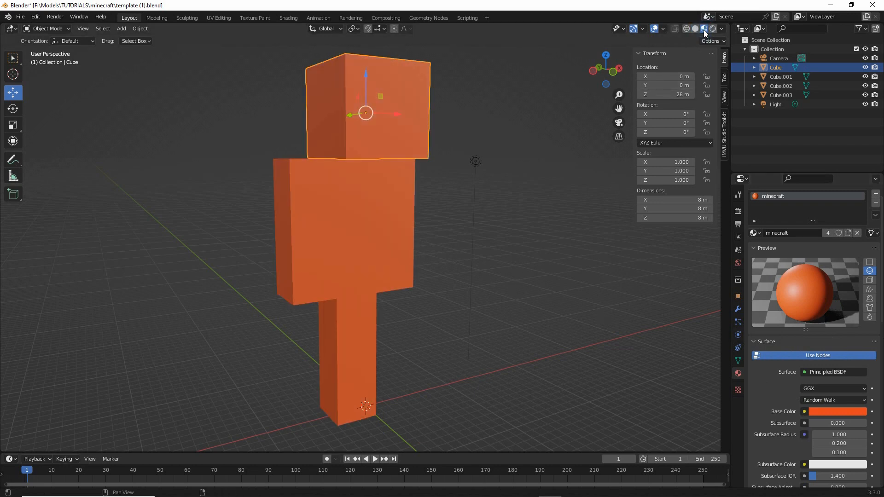
left_click_drag(704, 38, 700, 109)
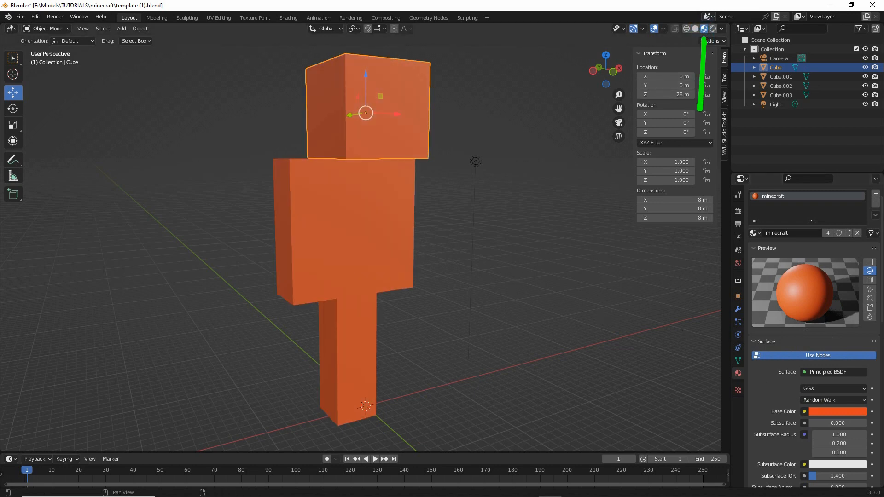
left_click_drag(692, 49, 711, 52)
mouse_move(696, 38)
left_mouse_down()
mouse_move(690, 68)
mouse_move(690, 42)
left_mouse_up()
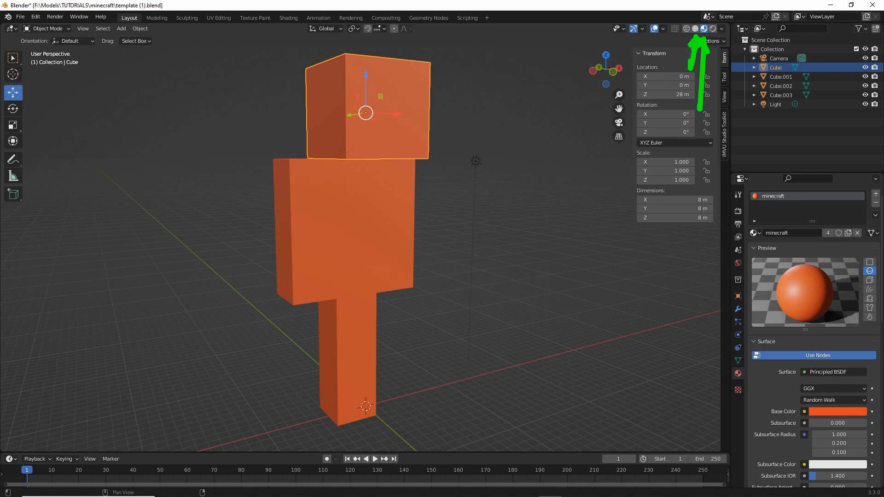
- Compare the blocky figure in Solid and Material Preview shading
left_click(695, 29)
left_click(704, 29)
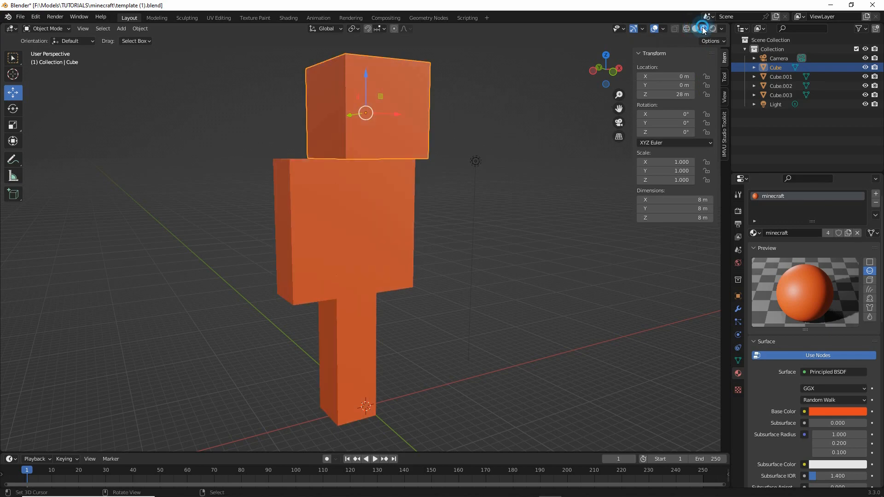
mouse_move(367, 310)
middle_mouse_down()
mouse_move(510, 308)
mouse_move(306, 302)
middle_mouse_up()
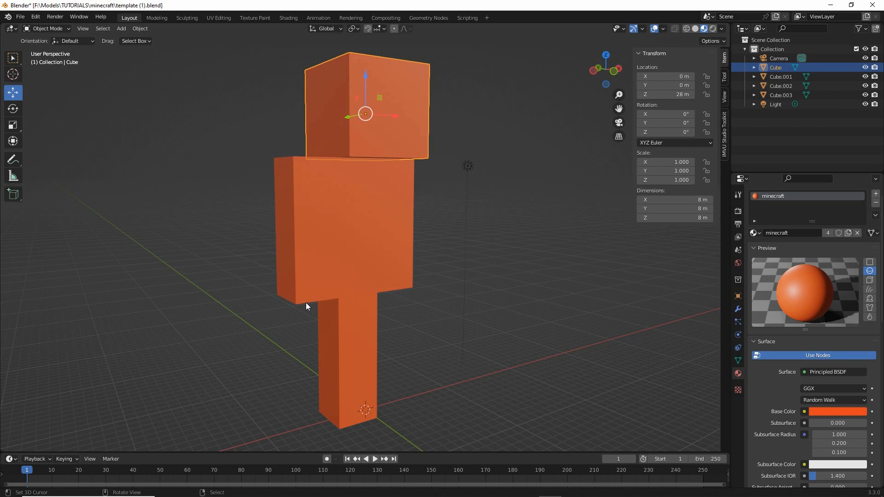
key("ctrl+2")
mouse_move(289, 8)
left_mouse_down()
mouse_move(267, 28)
mouse_move(279, 8)
left_mouse_up()
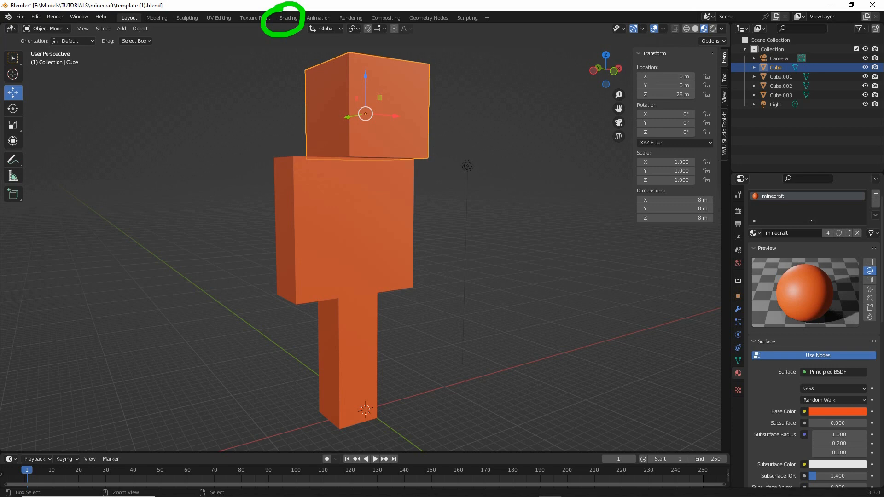
key("Escape")
- Switch to the Shading workspace and frame the figure's head and torso and the material's nodes
left_click(289, 19)
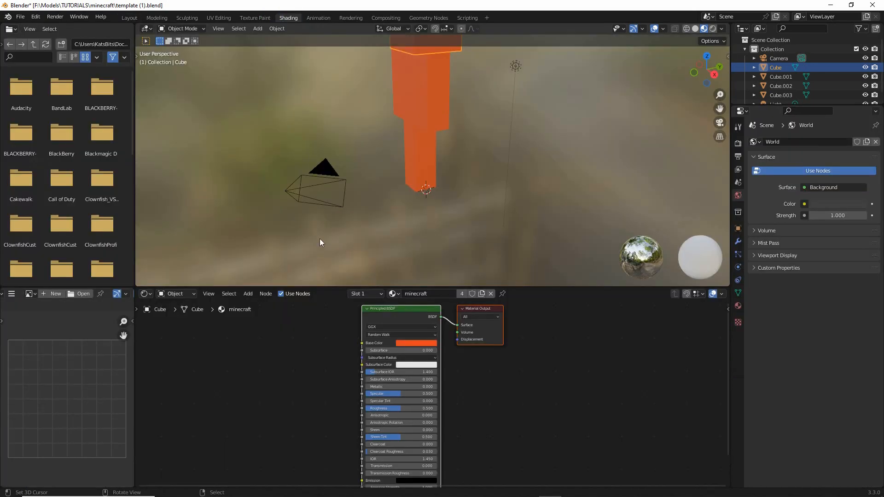
middle_click_drag(379, 165, 449, 206)
scroll(448, 204, "up", 3)
middle_click_drag(502, 198, 396, 200, "shift")
scroll(460, 381, "up", 2)
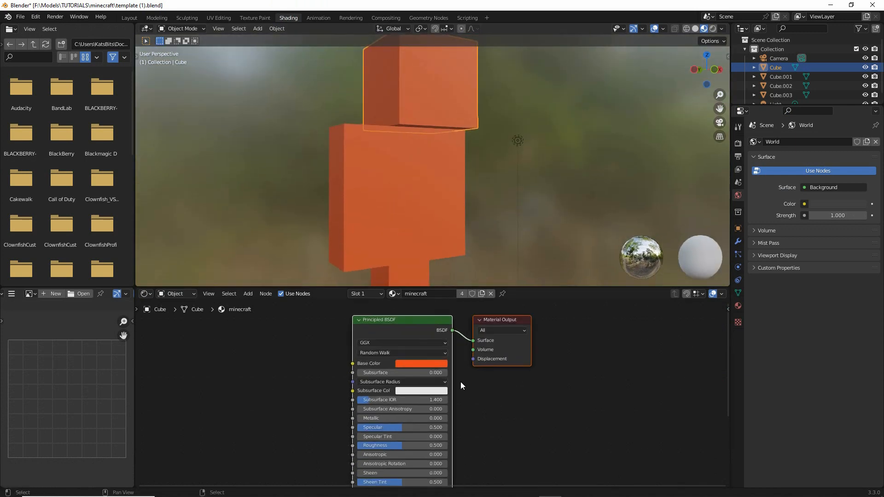
- Select the Principled BSDF and Material Output nodes in turn to examine the minecraft material's node setup
left_click(433, 325)
left_click(530, 325)
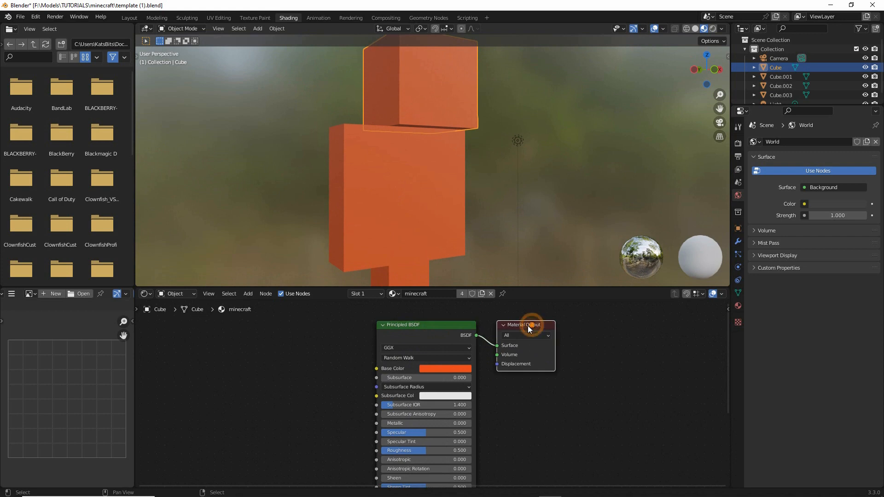
left_click(427, 326)
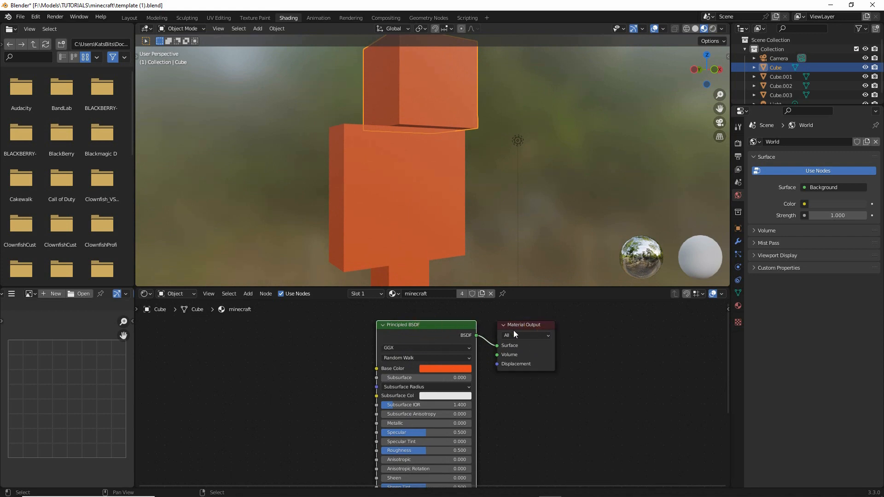
left_click(533, 326)
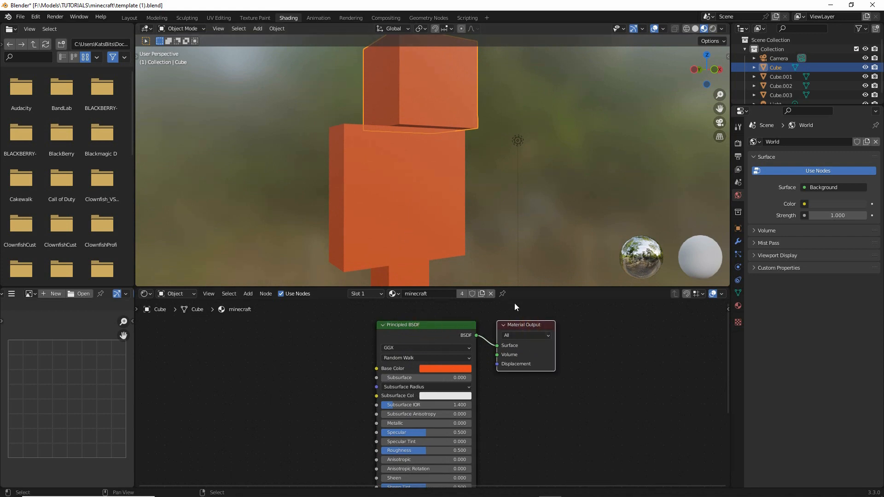
- Add an Image Texture node and place it to the left of the Principled BSDF node
left_click(252, 293)
mouse_move(261, 346)
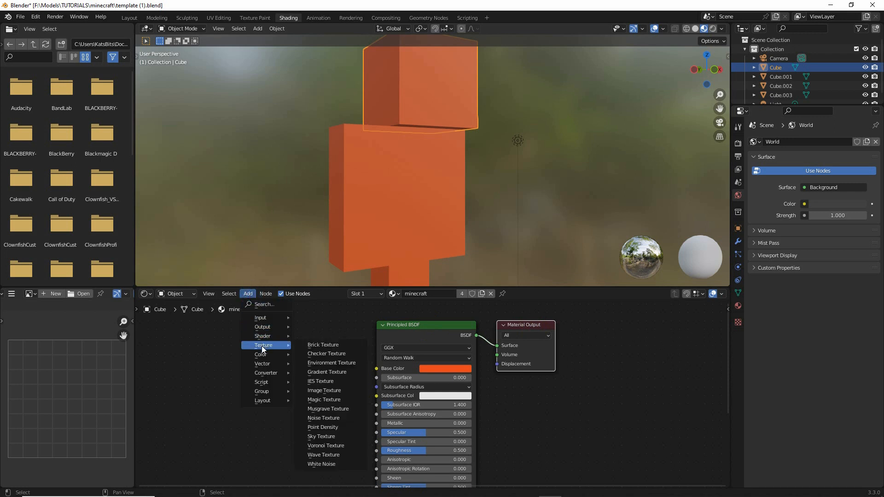
left_click(314, 403)
left_click_drag(307, 401, 352, 401)
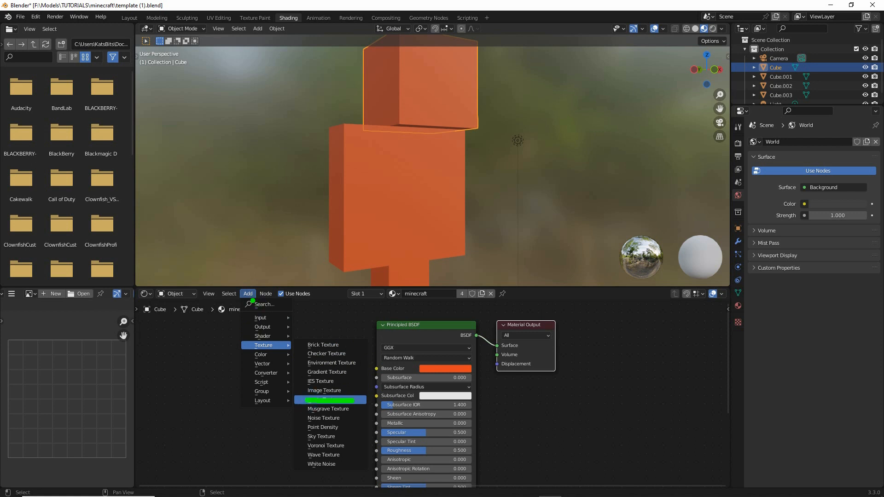
left_click_drag(240, 302, 264, 303)
left_click_drag(247, 353, 277, 352)
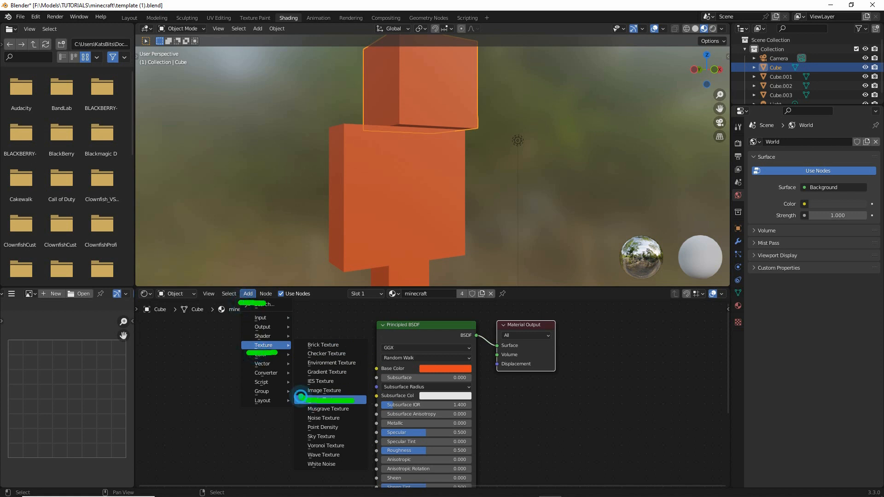
left_click_drag(300, 395, 348, 399)
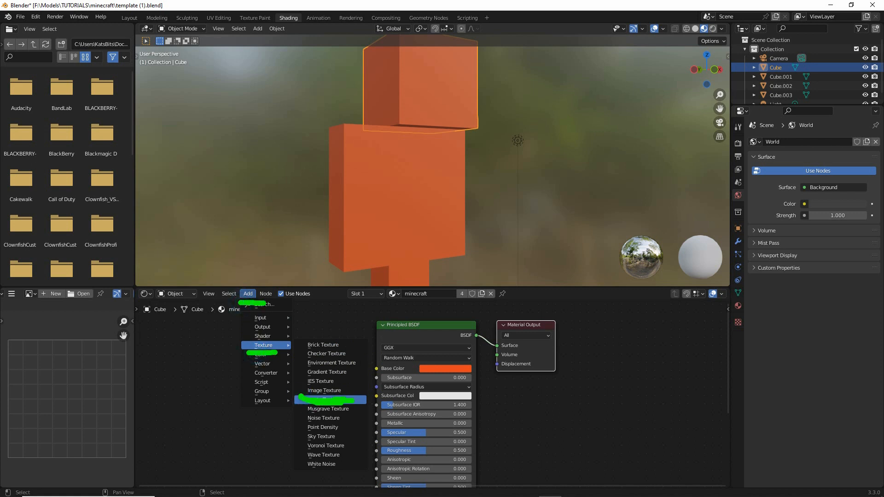
left_click(326, 390)
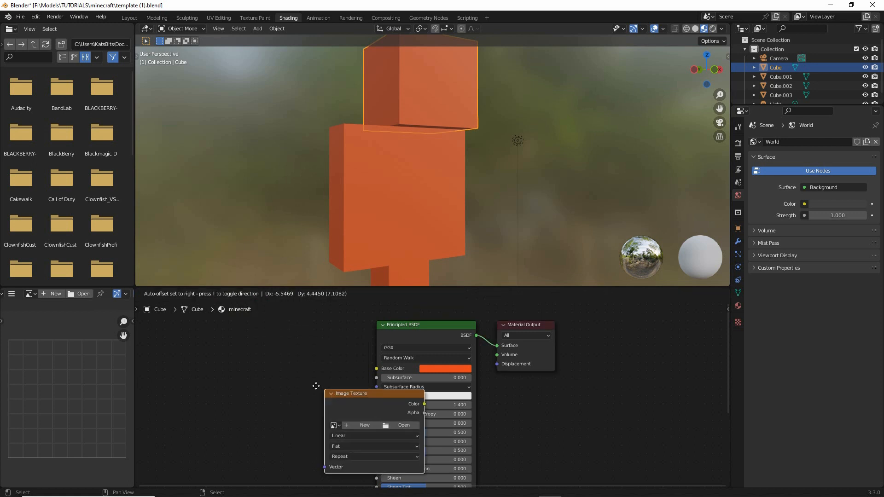
left_click(208, 344)
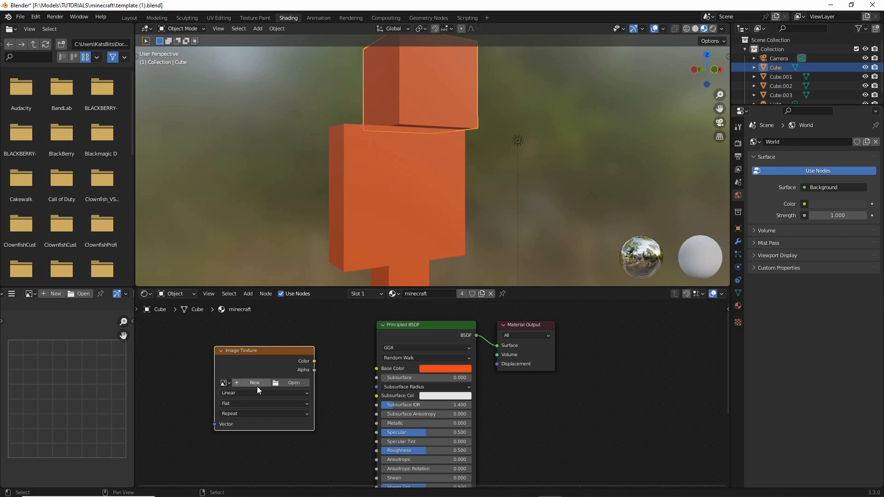
key("ctrl+2")
mouse_move(249, 375)
left_mouse_down()
mouse_move(265, 369)
mouse_move(242, 371)
left_mouse_up()
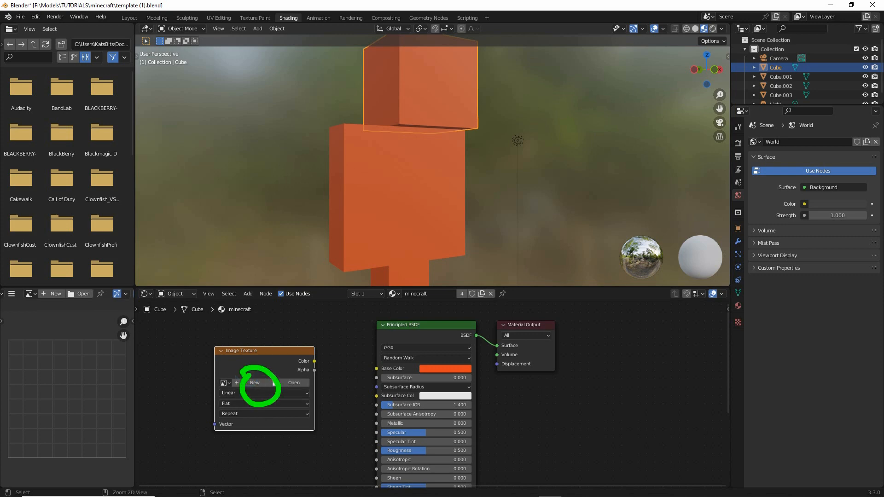
key("Escape")
- Start a new image named skin in the Image Texture node, 64 px wide and 32 px high
left_click(251, 383)
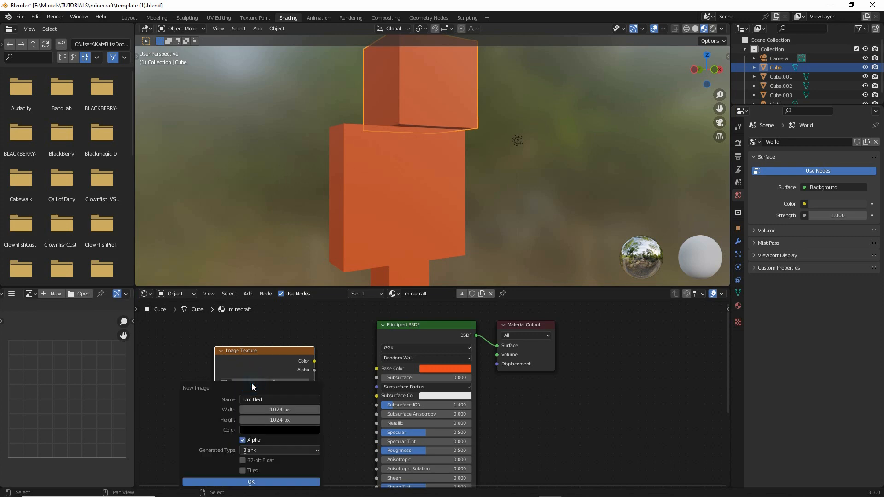
left_click(271, 399)
type("skin")
key("Tab")
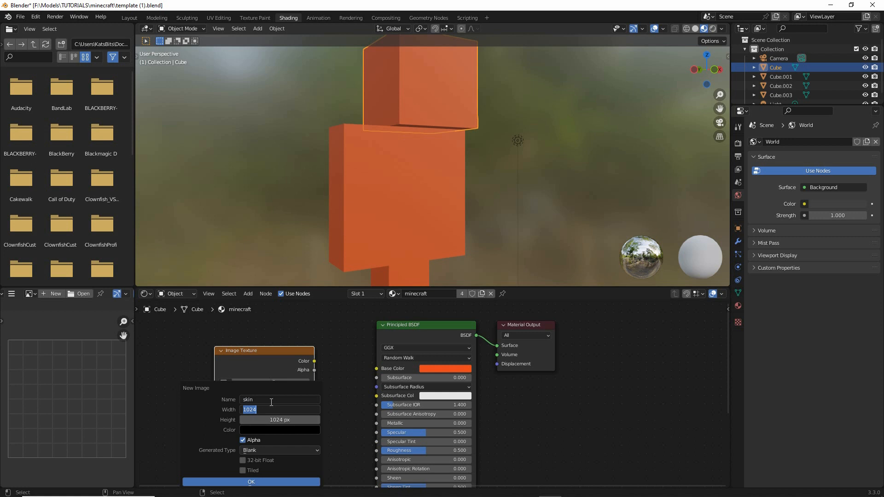
type("64")
key("Return")
left_click(277, 420)
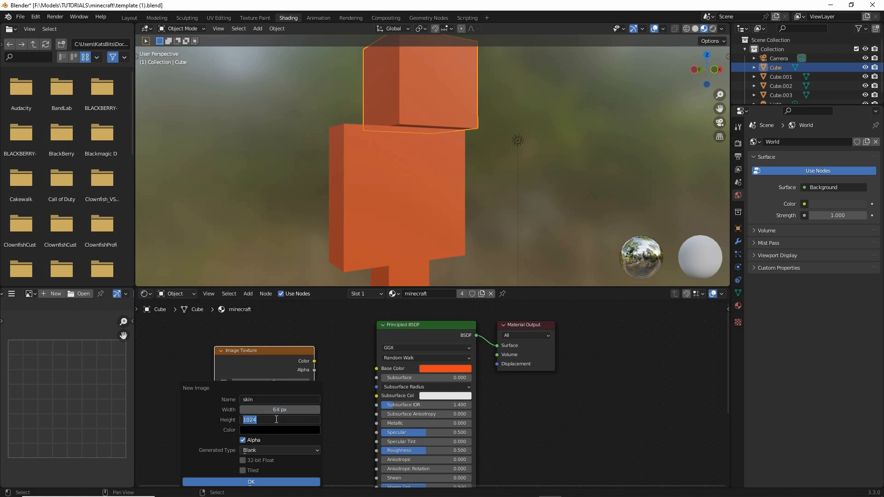
type("32")
key("Return")
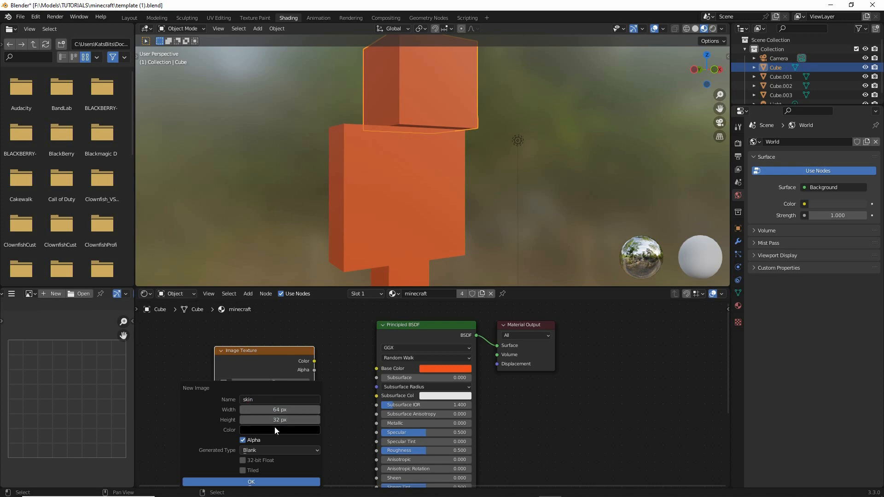
- Set the skin image's generated type to Color Grid and create it
left_click_drag(227, 385, 225, 301)
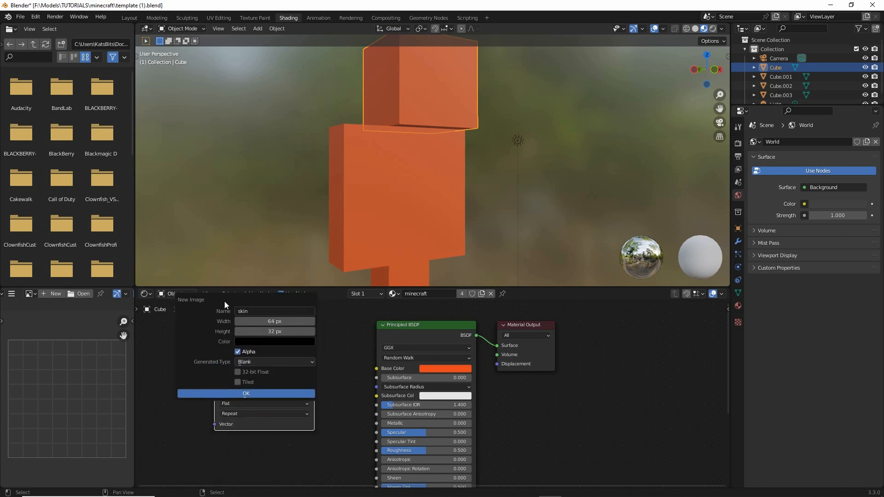
left_click(250, 362)
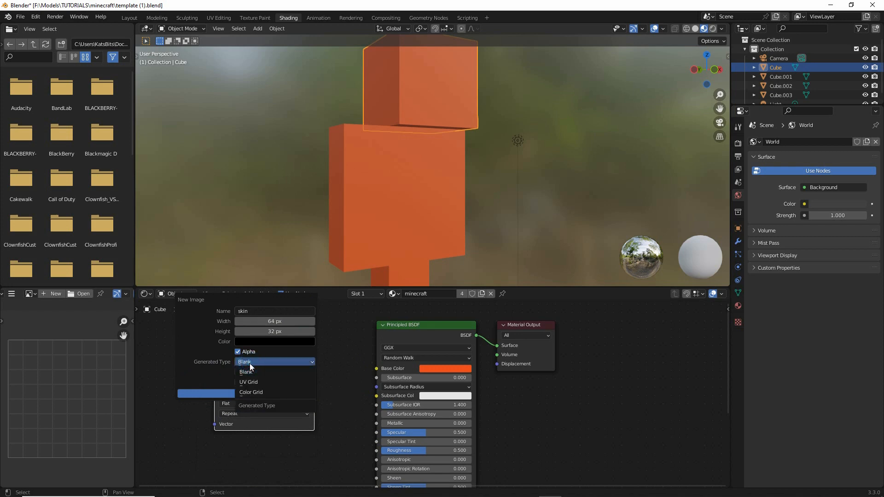
key("ctrl+2")
mouse_move(192, 369)
left_mouse_down()
mouse_move(262, 389)
mouse_move(265, 400)
left_mouse_up()
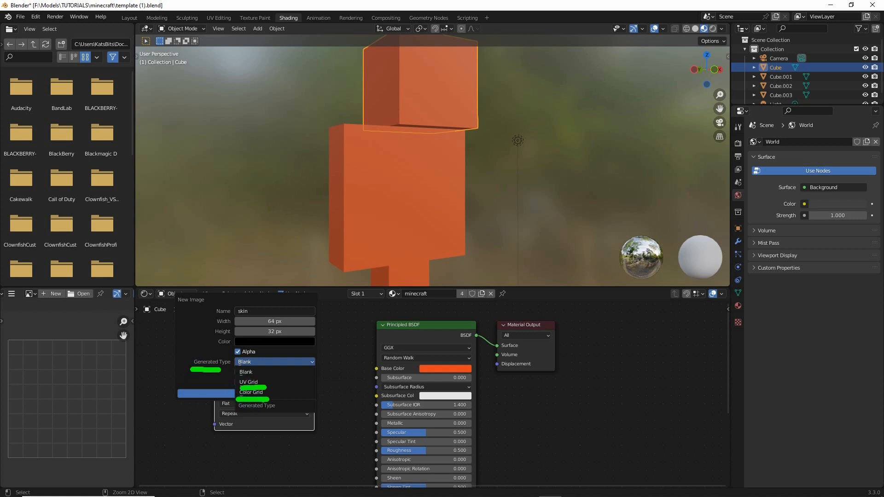
key("Escape")
left_click(250, 392)
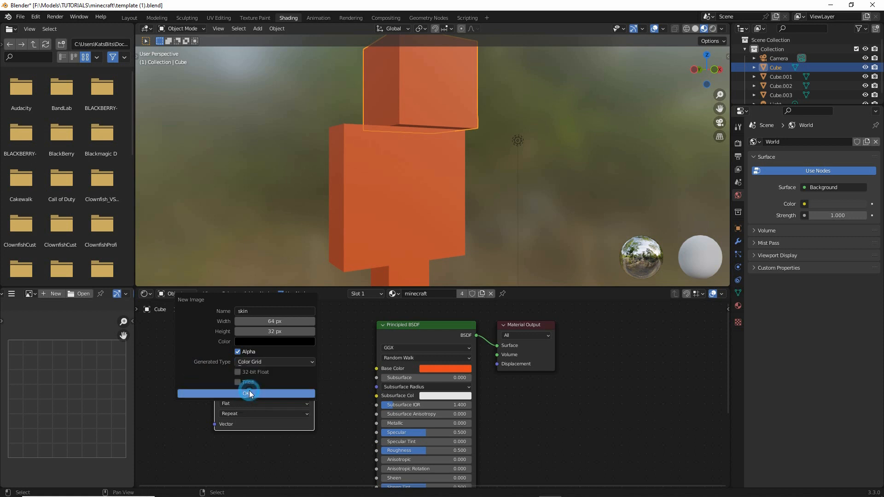
left_click(248, 393)
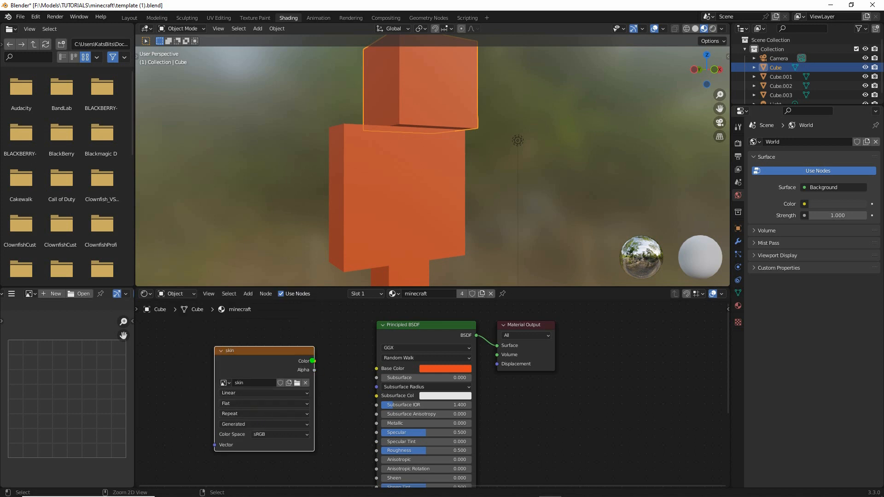
- Connect the skin texture's Color output to the Principled BSDF's Base Color input
left_click_drag(311, 351, 326, 363)
mouse_move(378, 353)
left_mouse_down()
mouse_move(364, 363)
mouse_move(371, 352)
left_mouse_up()
key("Escape")
left_click_drag(314, 361, 377, 368)
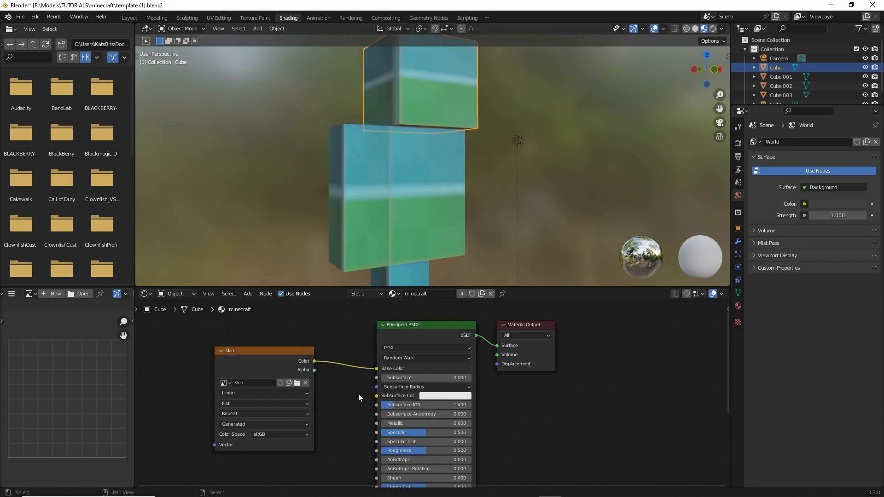
- Select the arm block and examine how the grid texture's lines and edges look on the arm and torso
mouse_move(422, 214)
middle_mouse_down()
mouse_move(293, 210)
mouse_move(572, 223)
mouse_move(419, 219)
mouse_move(427, 223)
middle_mouse_up()
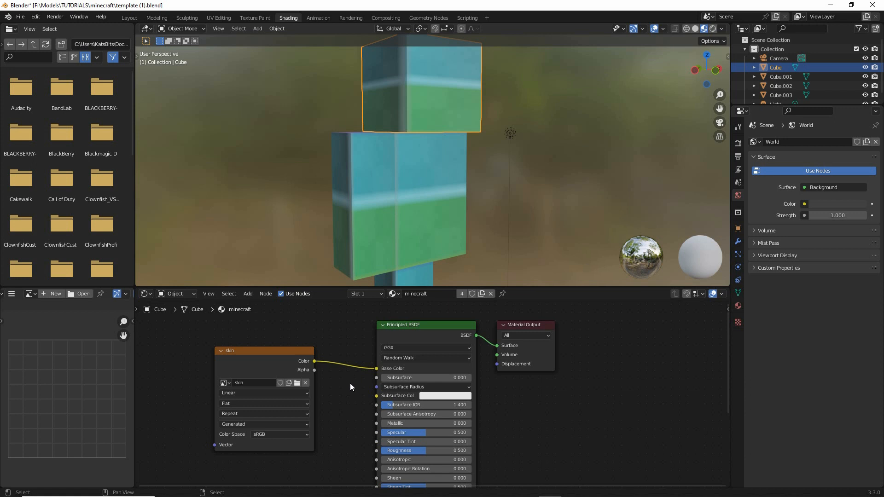
middle_click_drag(379, 198, 379, 191)
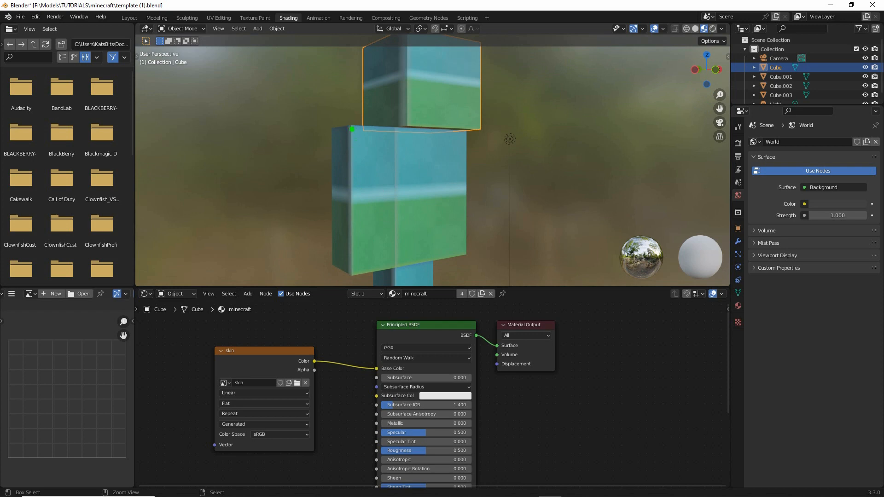
mouse_move(352, 130)
left_mouse_down()
mouse_move(344, 189)
mouse_move(470, 184)
mouse_move(344, 197)
mouse_move(350, 168)
left_mouse_up()
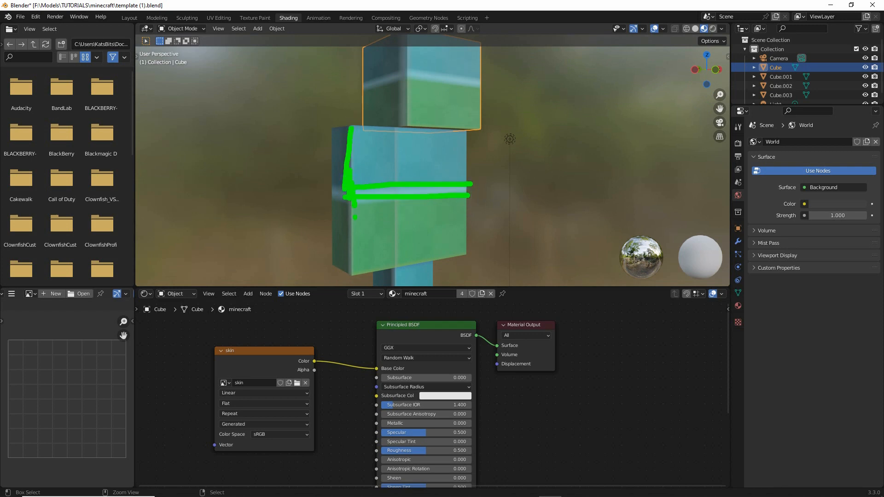
key("Escape")
mouse_move(357, 223)
middle_mouse_down()
mouse_move(415, 223)
mouse_move(326, 225)
mouse_move(429, 223)
mouse_move(421, 224)
middle_mouse_up()
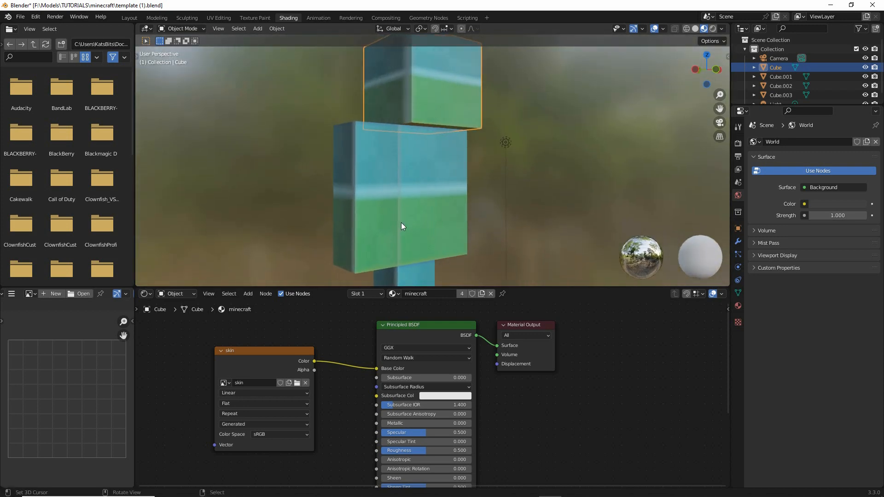
left_click(373, 182)
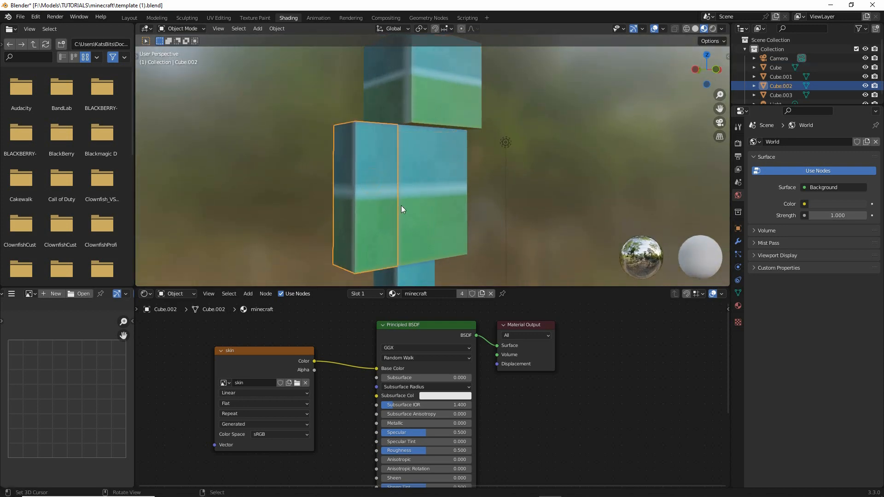
key("ctrl+2")
mouse_move(356, 183)
left_mouse_down()
mouse_move(463, 185)
mouse_move(472, 194)
left_mouse_up()
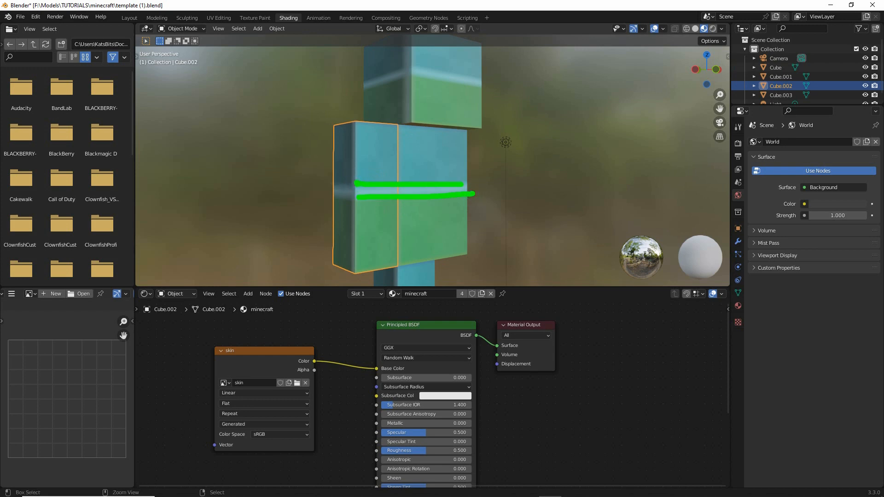
left_click_drag(356, 171, 356, 213)
left_click_drag(335, 182, 363, 189)
key("Escape")
- Show the arm's minecraft material properties and expand the skin texture settings under Base Color
key("ctrl+2")
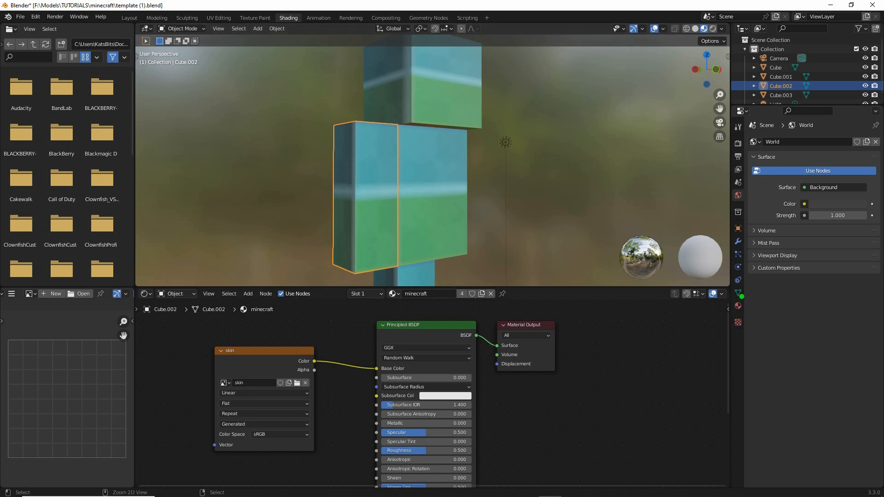
mouse_move(741, 296)
left_mouse_down()
mouse_move(735, 323)
mouse_move(743, 294)
left_mouse_up()
key("Escape")
left_click(738, 305)
key("ctrl+2")
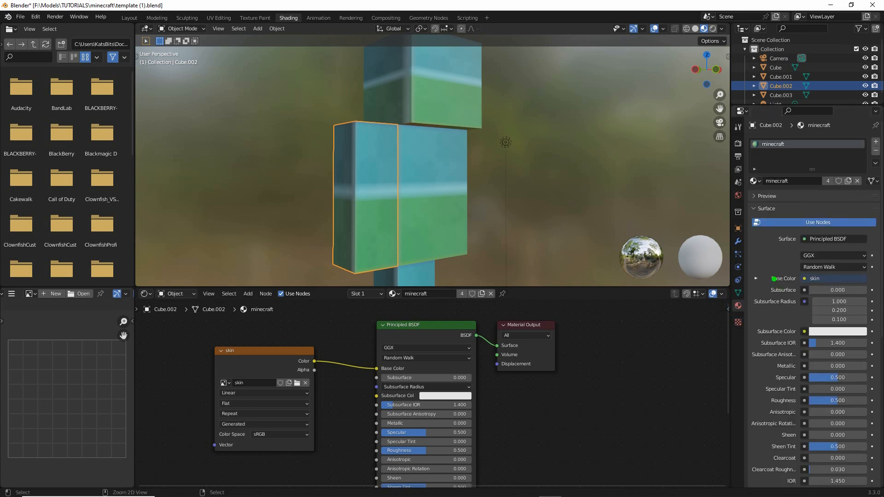
mouse_move(760, 265)
left_mouse_down()
mouse_move(745, 275)
mouse_move(764, 294)
mouse_move(755, 266)
left_mouse_up()
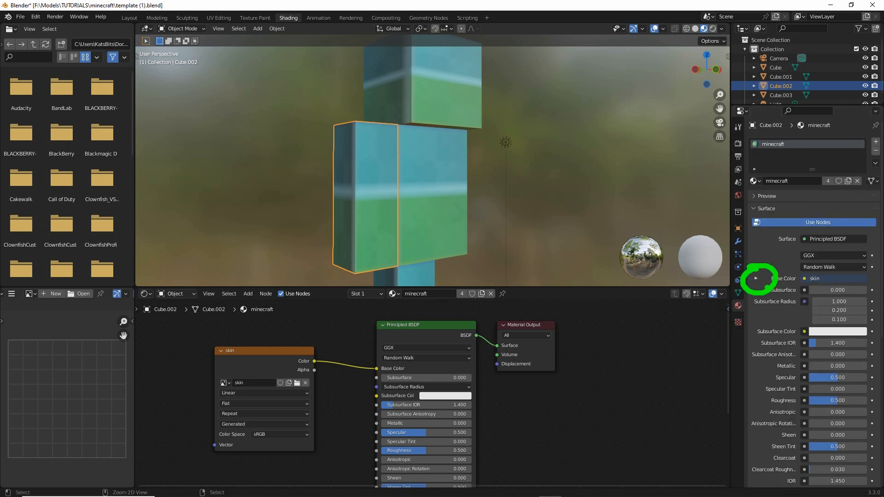
key("Escape")
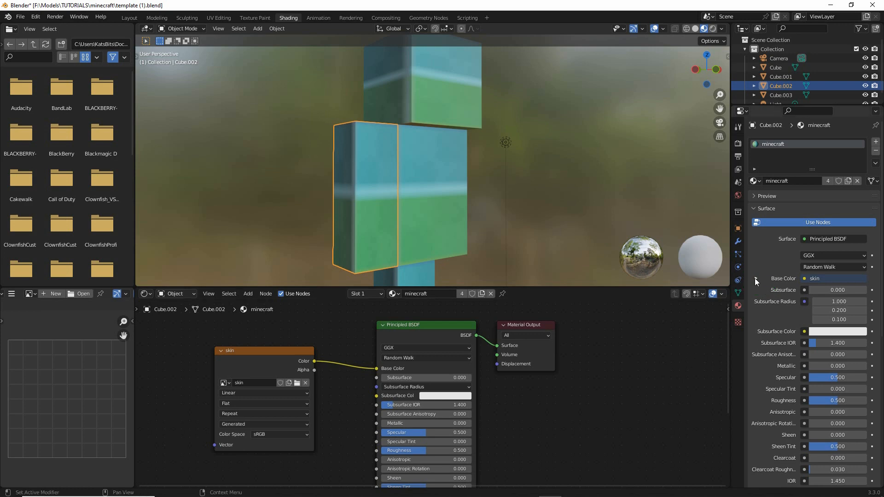
left_click(755, 278)
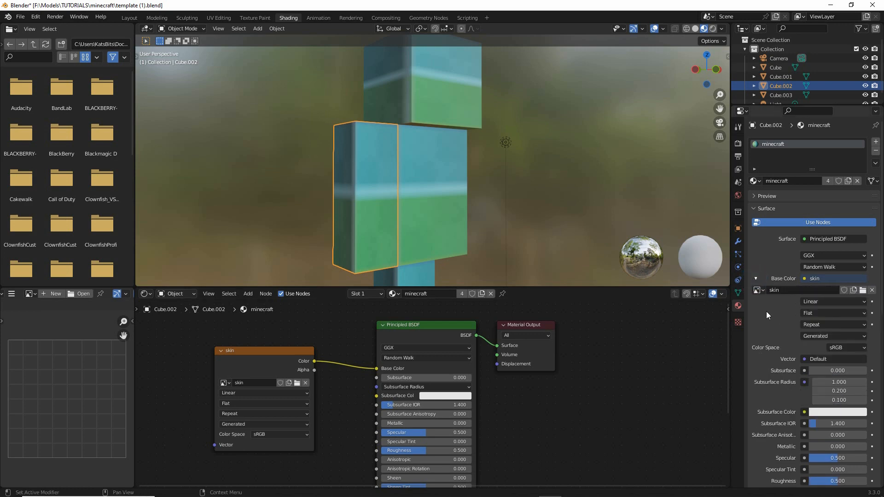
left_click_drag(766, 312, 870, 311)
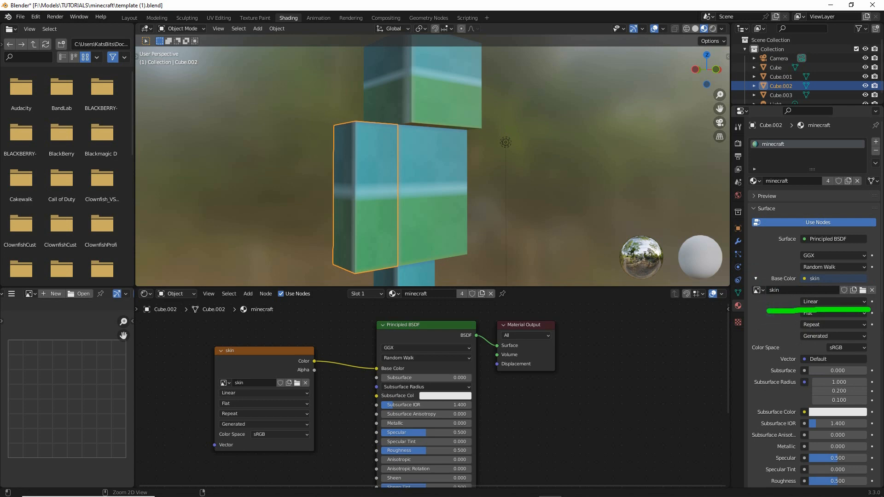
key("Escape")
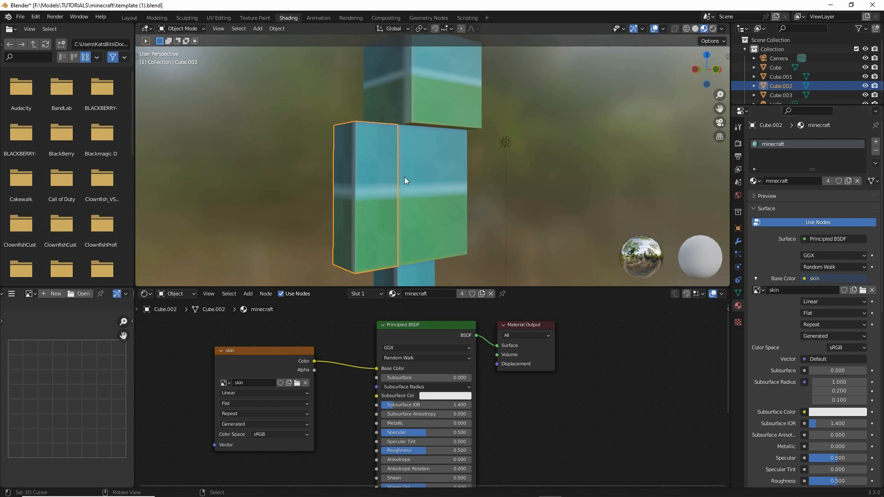
left_click(833, 303)
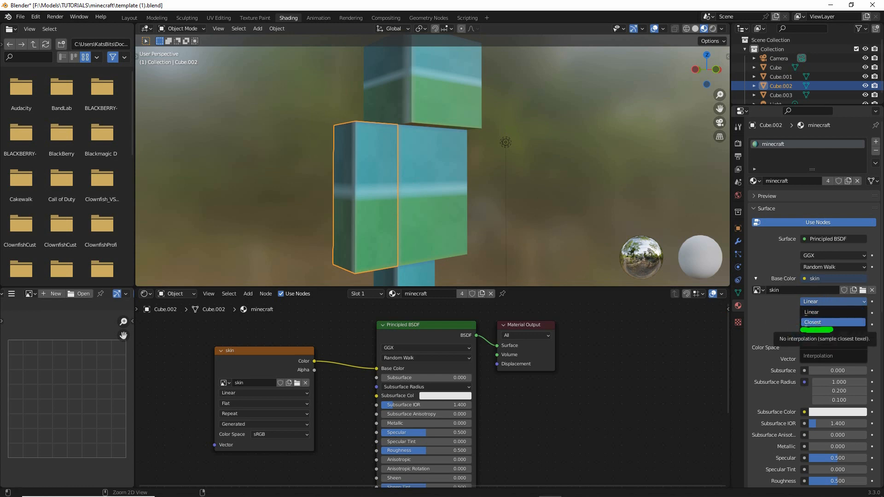
mouse_move(797, 310)
left_mouse_down()
mouse_move(824, 311)
mouse_move(804, 329)
left_mouse_up()
key("Escape")
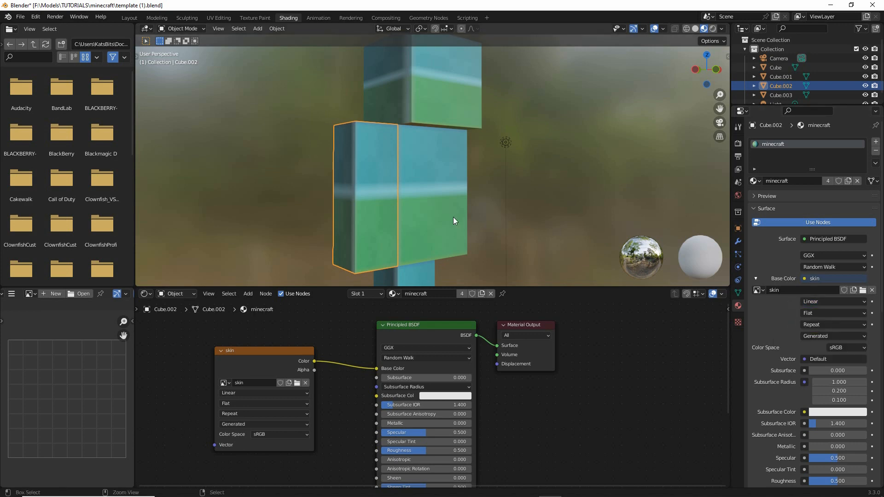
key("ctrl+2")
left_click_drag(415, 178, 398, 203)
key("Escape")
- Set the skin texture's interpolation to Closest and expand the material's Preview
left_click(830, 302)
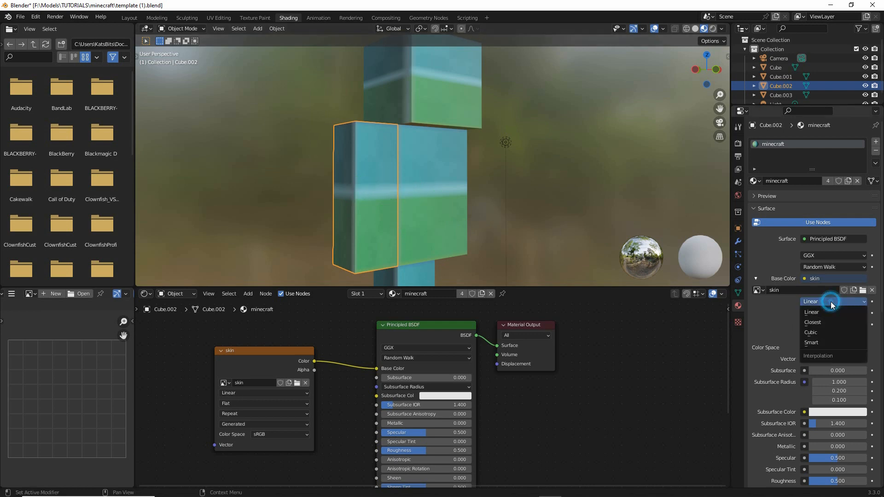
left_click(816, 321)
middle_click_drag(402, 186, 573, 190)
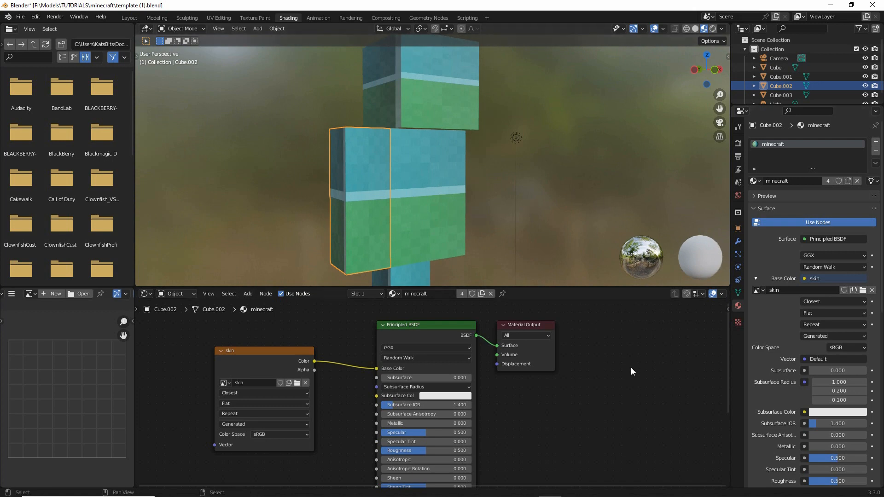
left_click(755, 196)
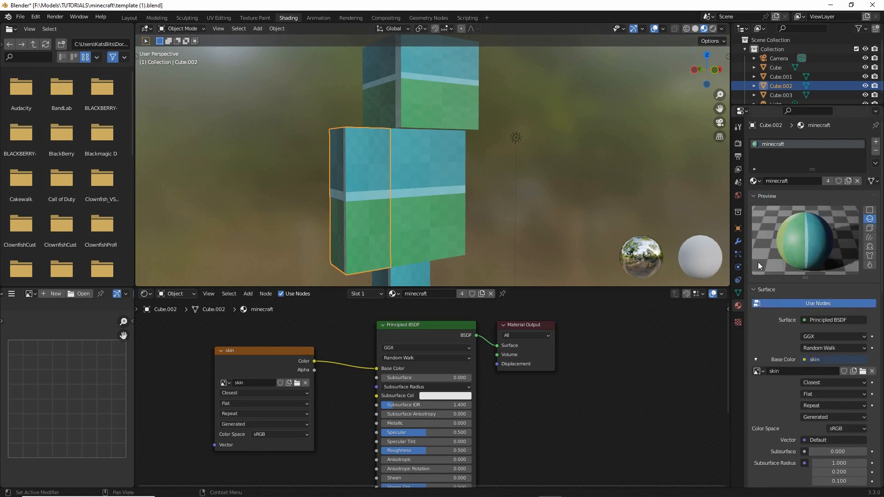
key("ctrl+2")
mouse_move(796, 237)
left_mouse_down()
mouse_move(796, 263)
mouse_move(776, 250)
left_mouse_up()
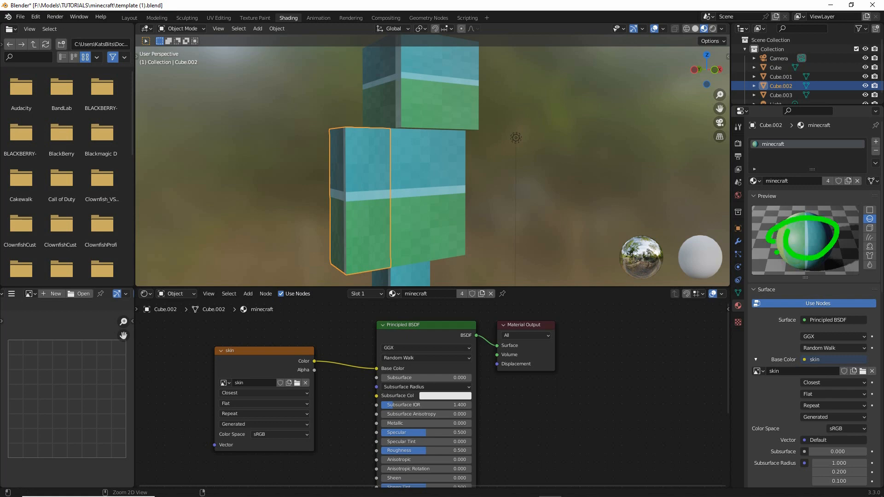
key("Escape")
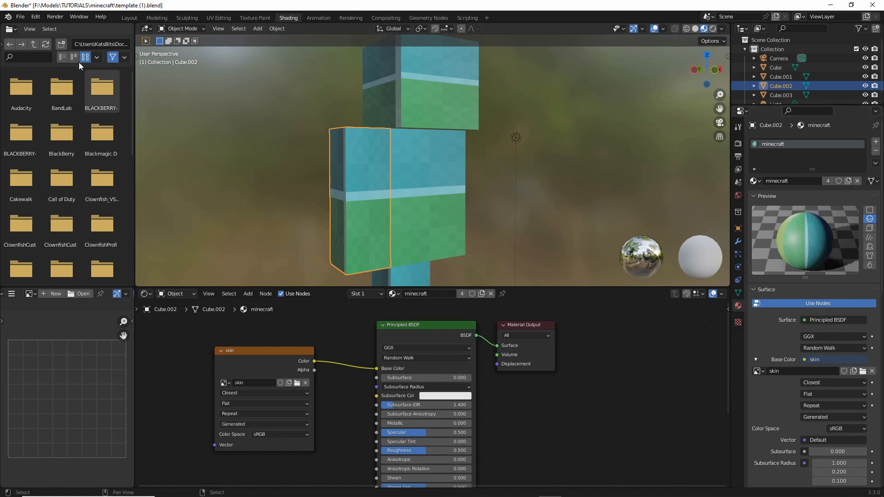
- Save the file under the incremented name template (2).blend in the minecraft folder
left_click(20, 18)
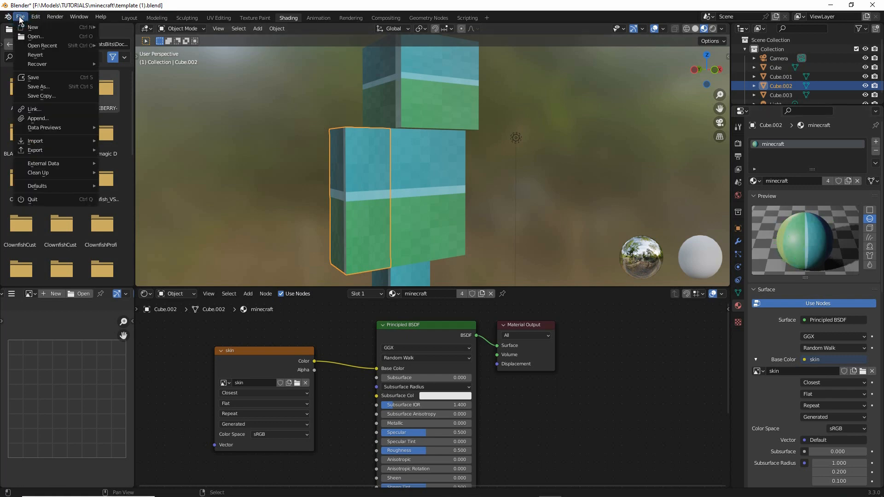
left_click(30, 87)
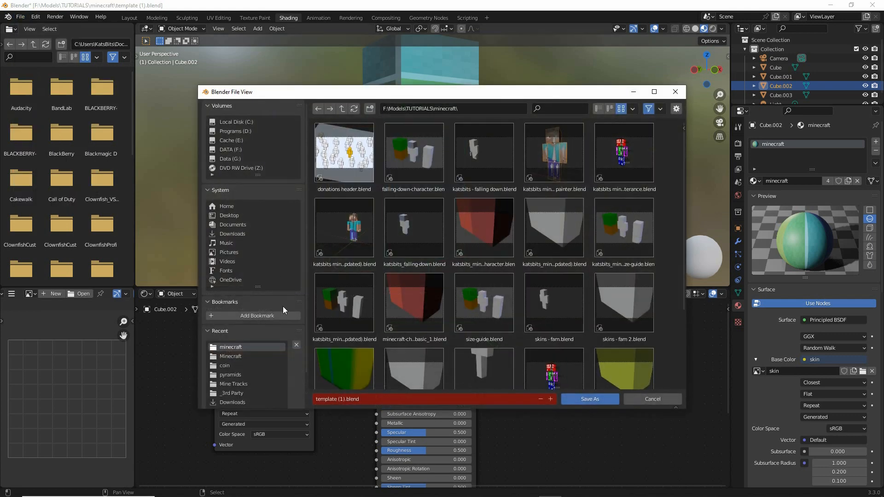
left_click(330, 397)
double_click(341, 398)
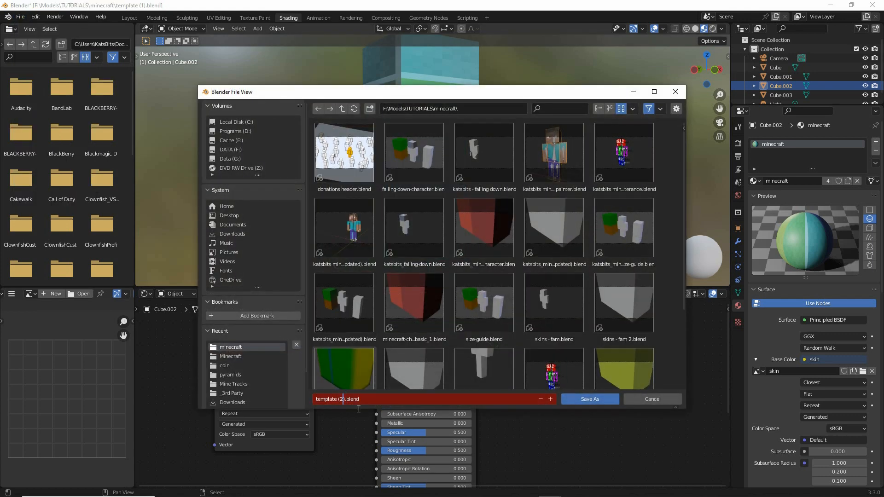
key("Return")
left_click(590, 399)
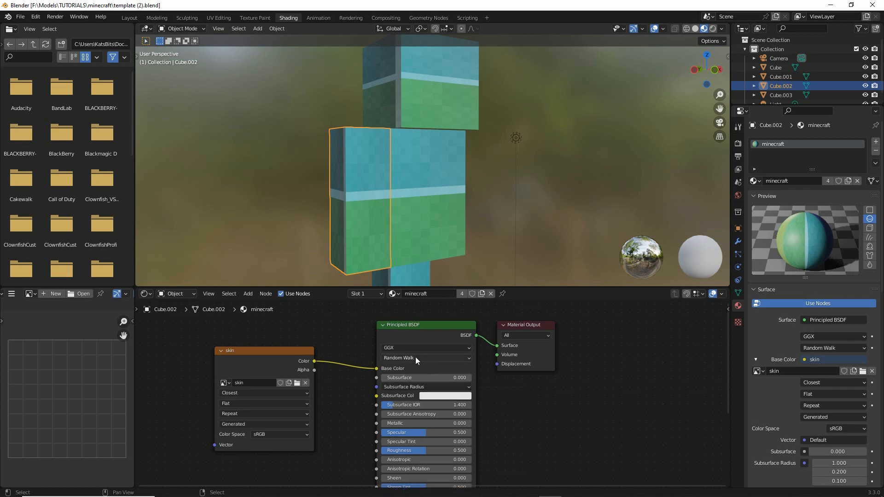
- Switch to the UV Editing workspace and bring the arm and torso closer in the 3D view
mouse_move(200, 13)
left_mouse_down()
mouse_move(190, 23)
mouse_move(200, 6)
left_mouse_up()
key("Escape")
left_click(214, 18)
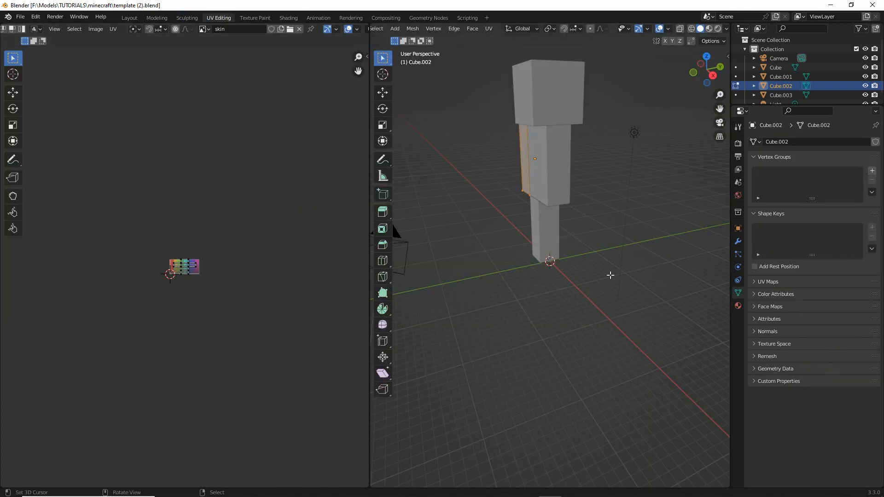
mouse_move(610, 274)
middle_mouse_down()
mouse_move(564, 294)
mouse_move(521, 278)
mouse_move(594, 282)
middle_mouse_up()
scroll(546, 182, "up", 2)
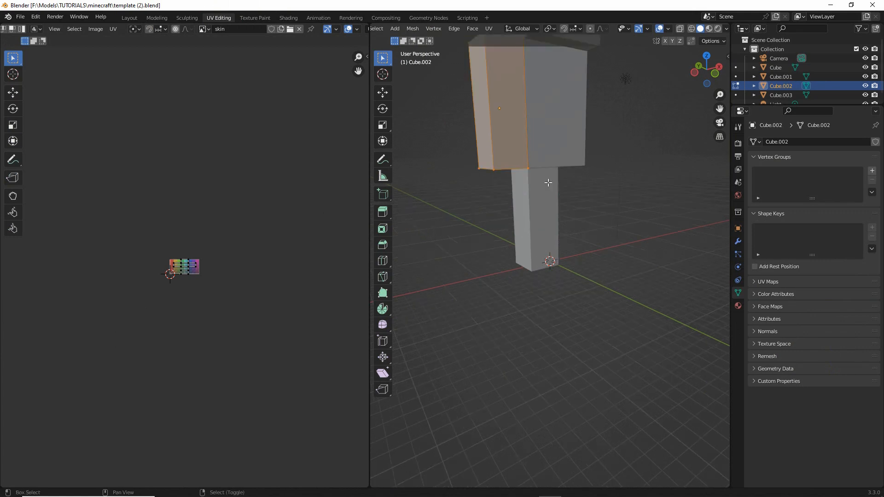
- Switch the 3D view to Material Preview shading and frame the whole skin texture in the UV editor
middle_click_drag(532, 129, 526, 244, "shift")
middle_click_drag(547, 338, 538, 335)
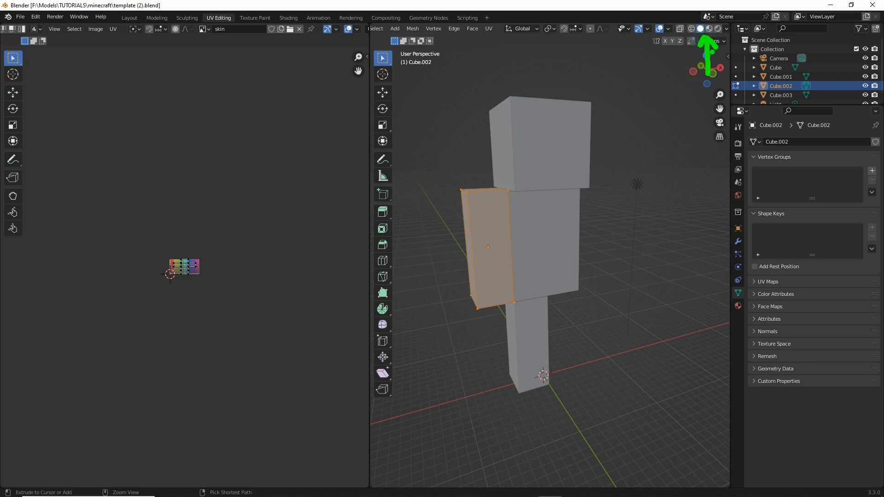
left_click(709, 28)
middle_click_drag(543, 285, 490, 298)
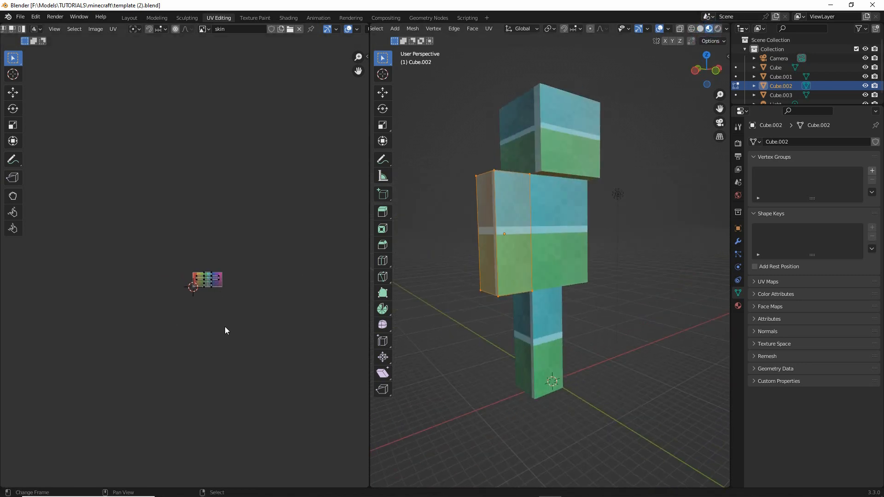
scroll(226, 329, "up", 9)
scroll(173, 292, "up", 3)
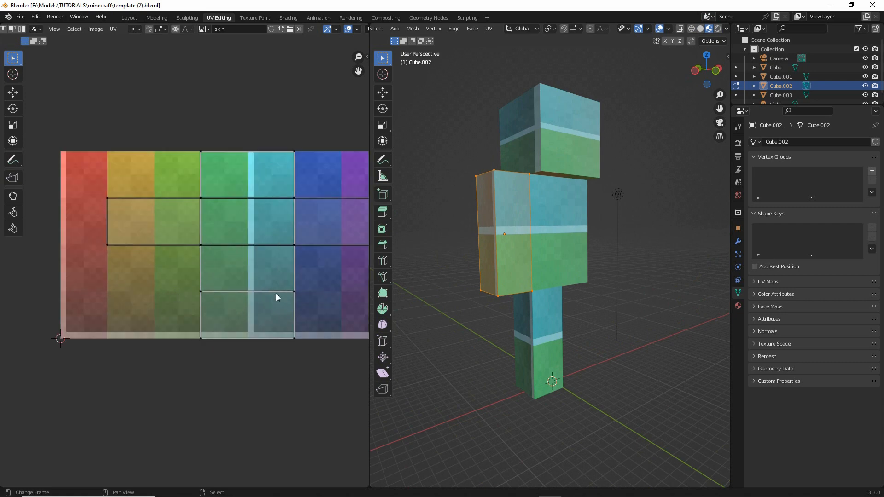
scroll(230, 311, "down", 2)
middle_click_drag(245, 316, 226, 315)
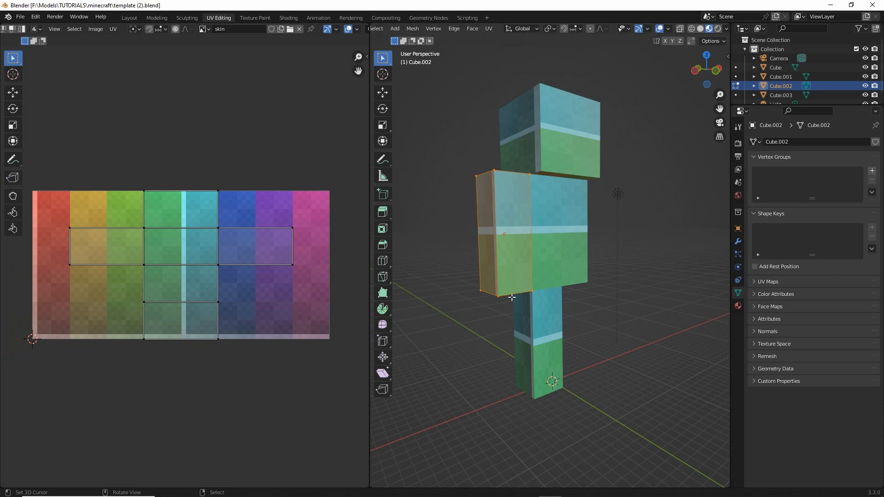
middle_click_drag(460, 313, 524, 257)
left_click_drag(532, 200, 481, 222)
mouse_move(460, 207)
left_mouse_down()
mouse_move(505, 184)
mouse_move(533, 197)
mouse_move(481, 224)
left_mouse_up()
mouse_move(145, 183)
left_mouse_down()
mouse_move(147, 343)
mouse_move(233, 341)
mouse_move(215, 192)
left_mouse_up()
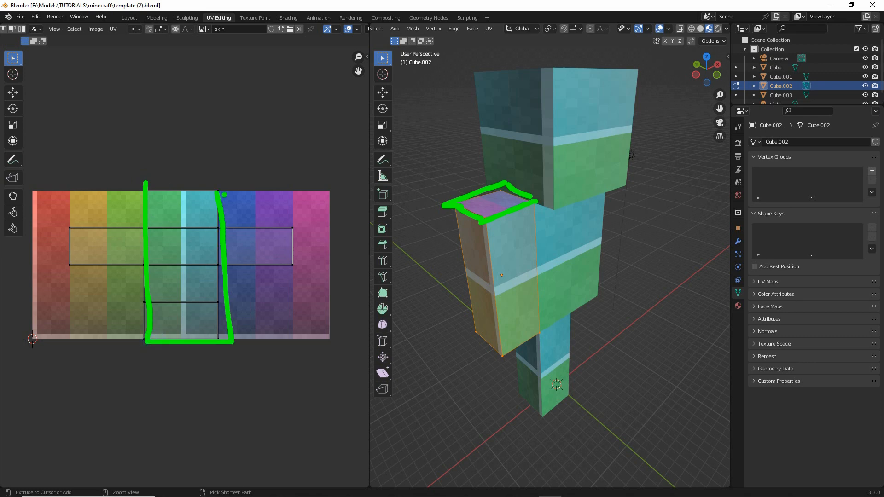
left_click_drag(164, 184, 239, 187)
key("Escape")
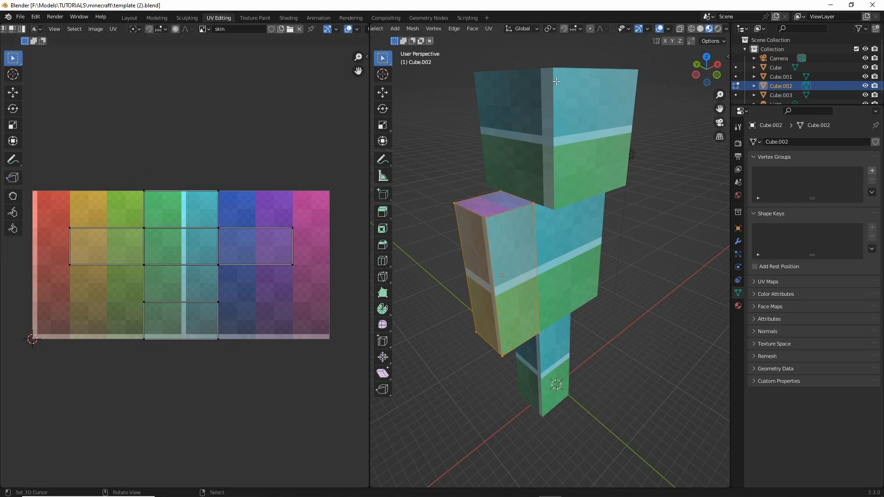
- Leave the arm's Edit Mode, select the head cube and enter Edit Mode on it to view its UV layout
left_click(556, 95)
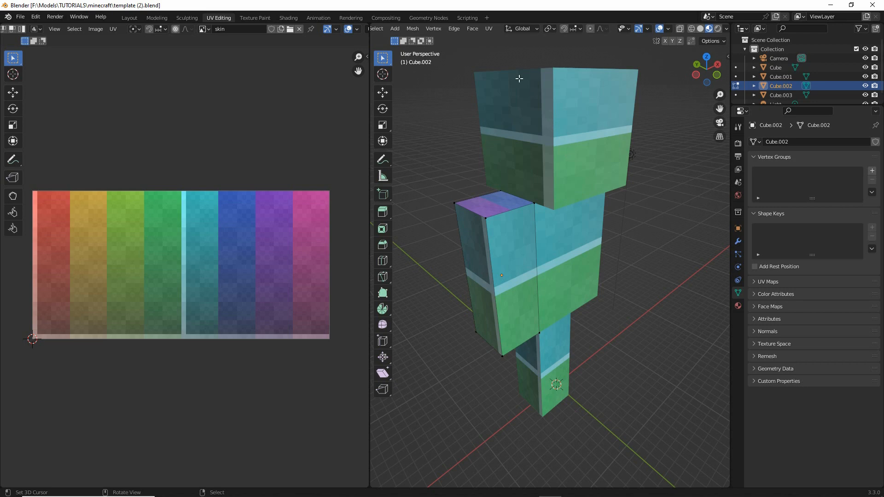
middle_click_drag(396, 29, 603, 21)
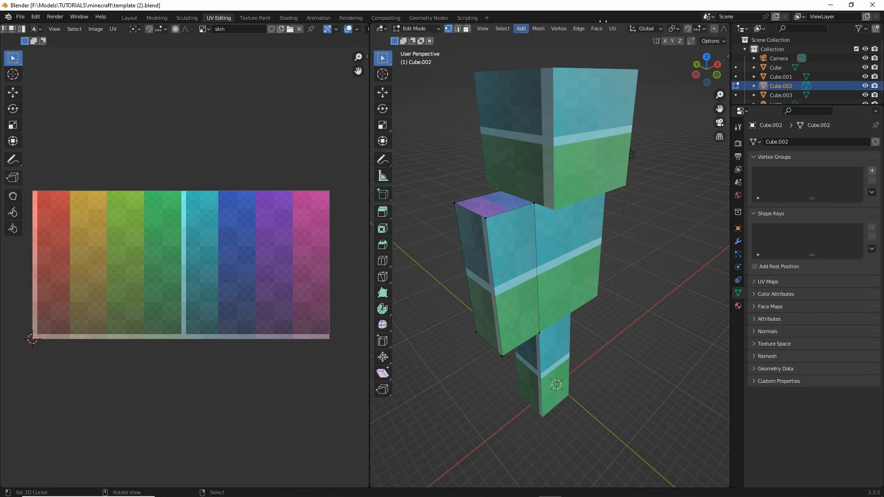
left_click(414, 28)
left_click(414, 19)
left_click(562, 121)
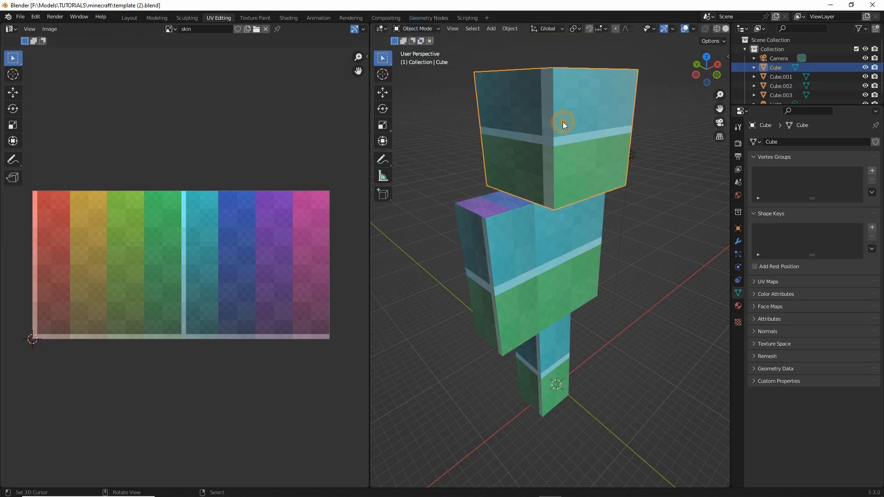
left_click(409, 29)
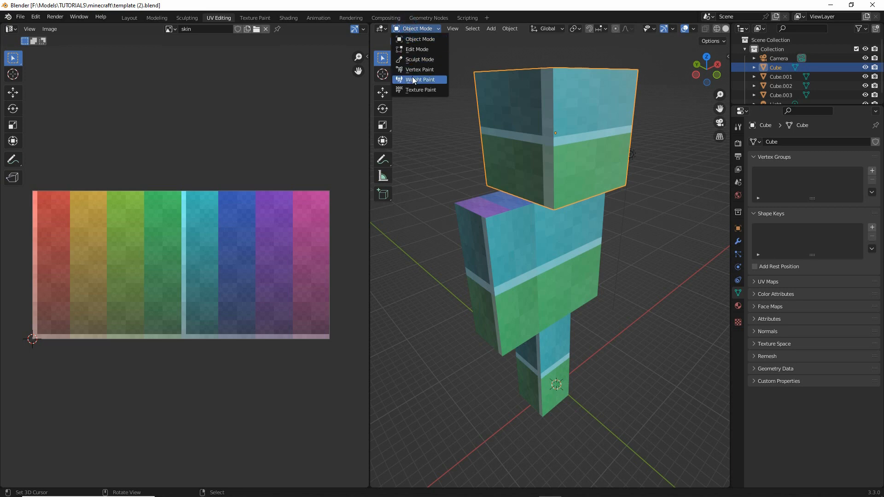
left_click(415, 49)
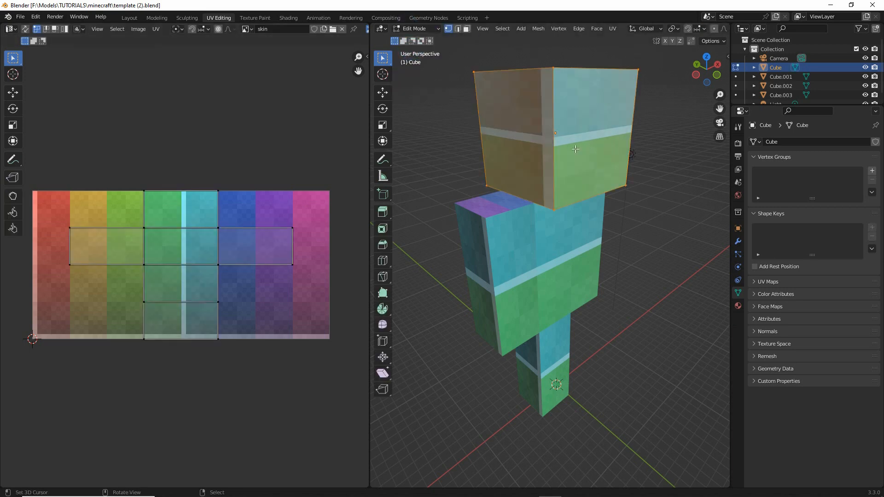
middle_click_drag(575, 150, 530, 128)
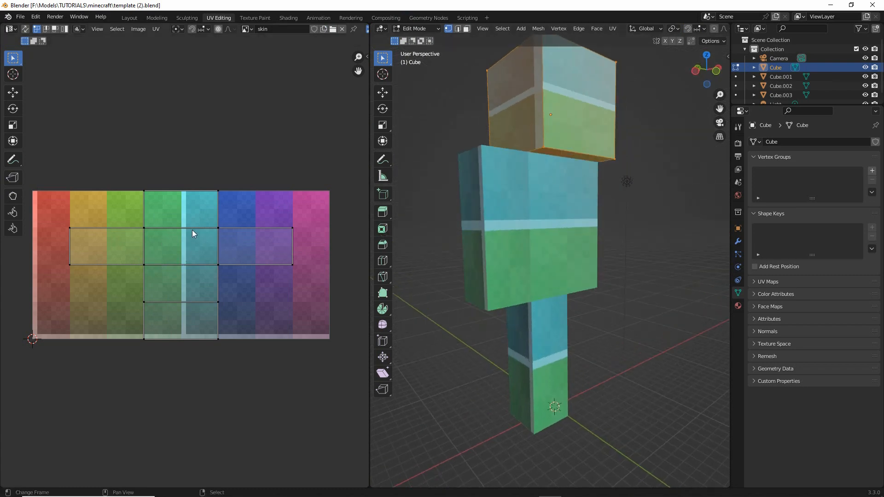
- Return to Object Mode and select the arm cube beside the torso
middle_click_drag(545, 154, 571, 213)
middle_click_drag(552, 270, 550, 251)
key("Tab")
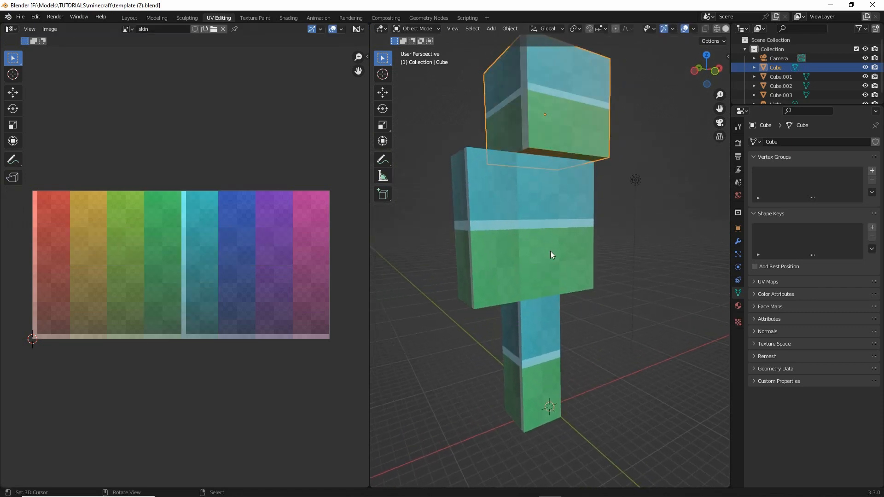
left_click(486, 205)
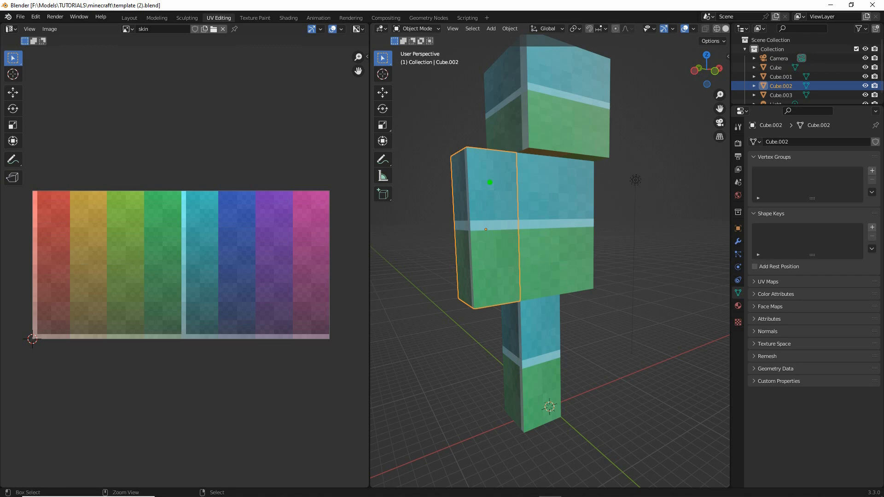
left_click_drag(482, 183, 479, 292)
mouse_move(549, 311)
left_mouse_down()
mouse_move(520, 335)
mouse_move(525, 389)
left_mouse_up()
left_click_drag(551, 206, 555, 278)
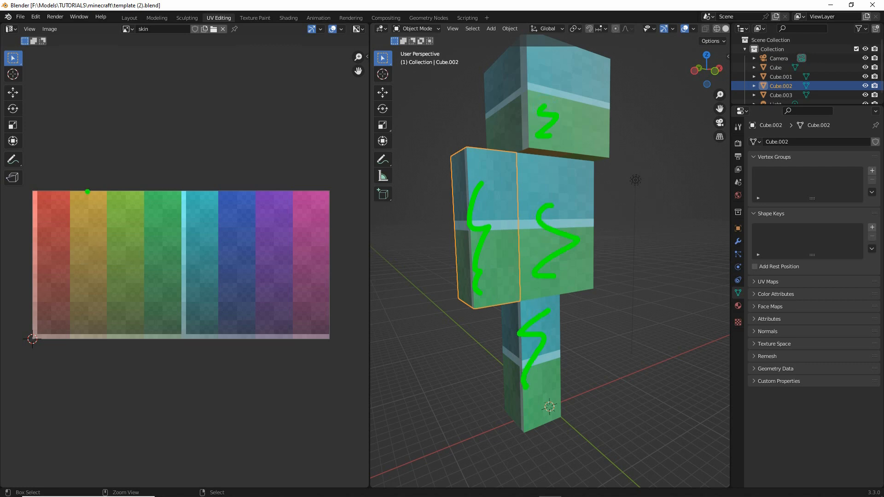
left_click_drag(88, 192, 179, 226)
left_click_drag(166, 197, 107, 195)
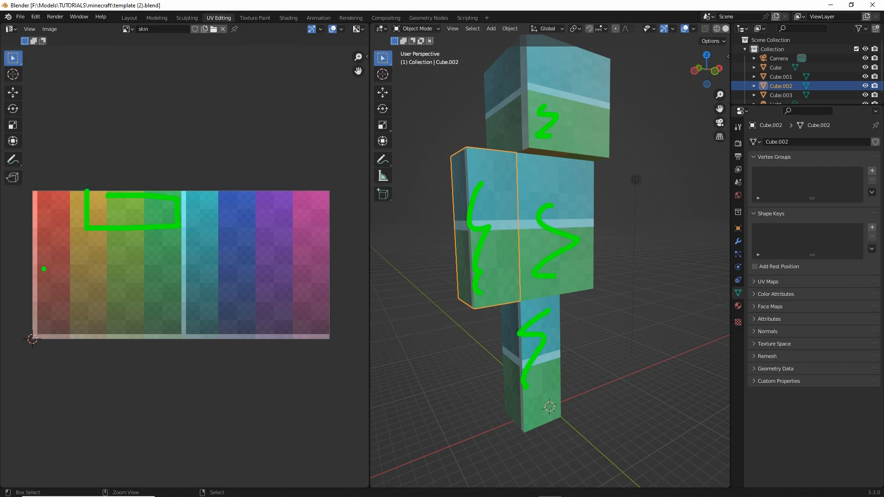
mouse_move(32, 267)
left_mouse_down()
mouse_move(102, 266)
mouse_move(92, 326)
left_mouse_up()
mouse_move(101, 266)
left_mouse_down()
mouse_move(136, 266)
mouse_move(132, 335)
left_mouse_up()
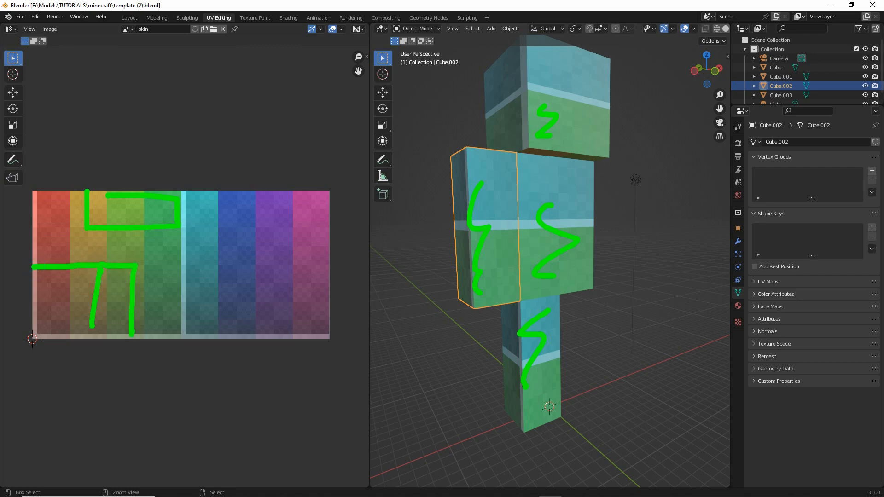
left_click_drag(133, 265, 191, 348)
mouse_move(201, 263)
left_mouse_down()
mouse_move(243, 346)
mouse_move(171, 349)
left_mouse_up()
left_click_drag(169, 346, 34, 345)
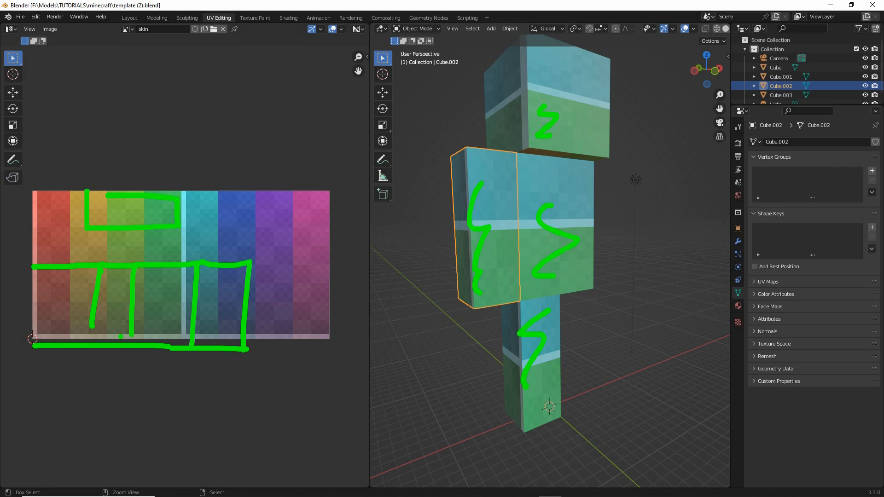
key("Escape")
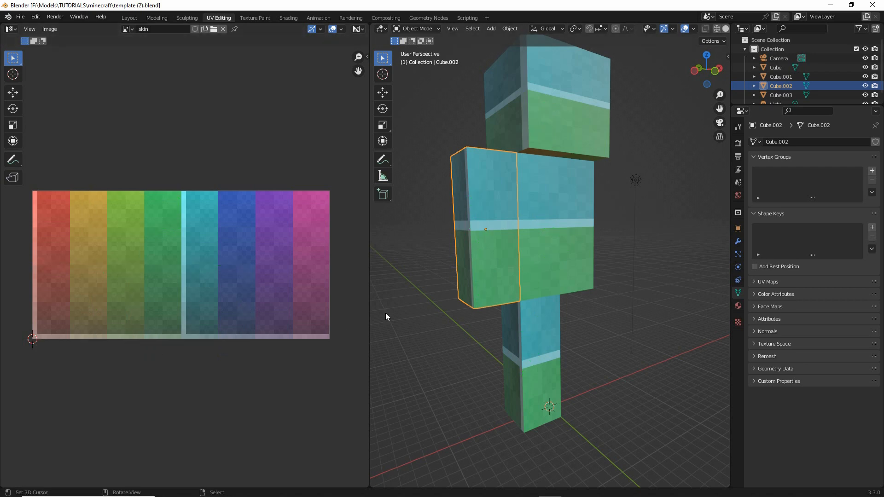
middle_click_drag(456, 297, 512, 233)
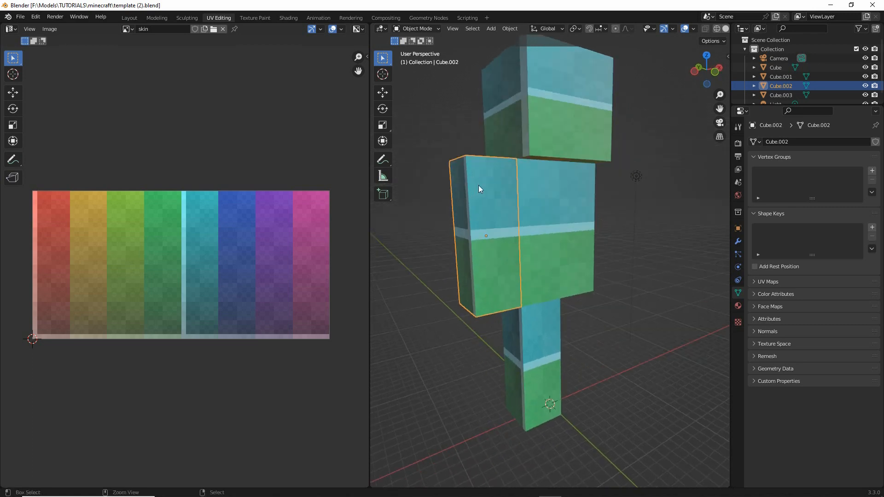
left_click_drag(581, 94, 556, 123)
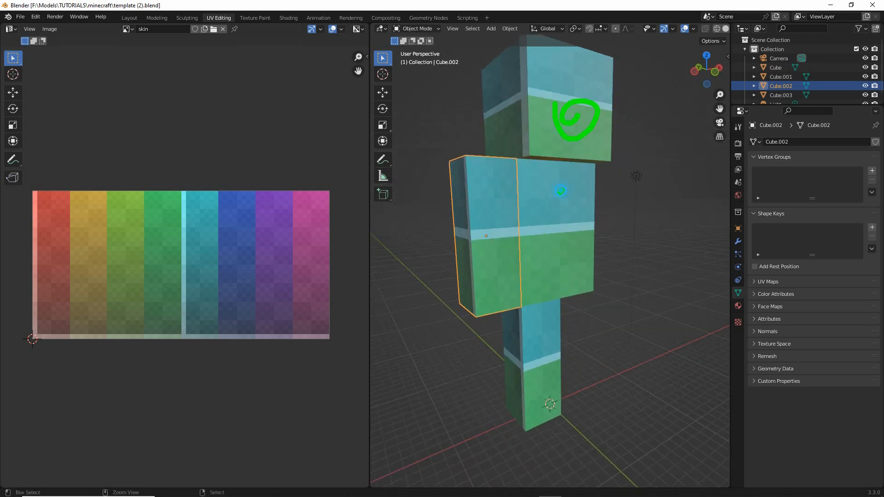
left_click_drag(560, 190, 551, 230)
mouse_move(494, 180)
left_mouse_down()
mouse_move(482, 253)
mouse_move(497, 280)
left_mouse_up()
mouse_move(536, 313)
left_mouse_down()
mouse_move(524, 357)
mouse_move(535, 411)
left_mouse_up()
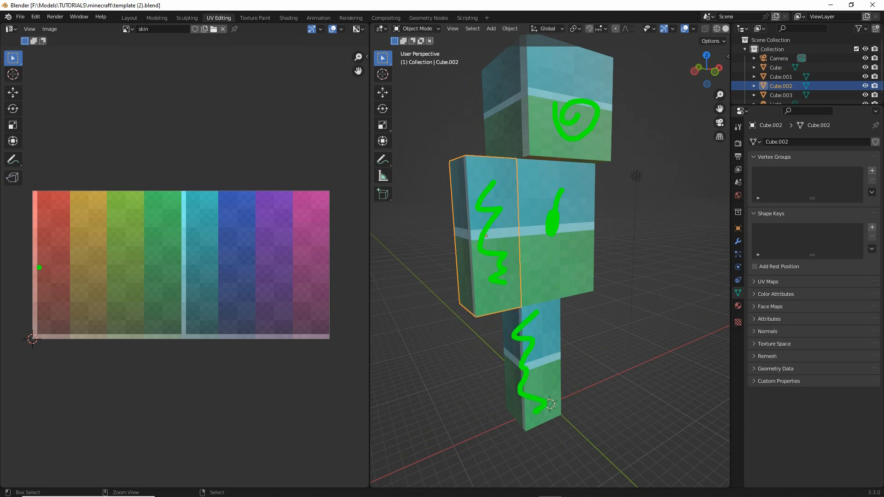
mouse_move(39, 267)
left_mouse_down()
mouse_move(122, 263)
mouse_move(118, 325)
left_mouse_up()
left_click_drag(54, 272, 48, 335)
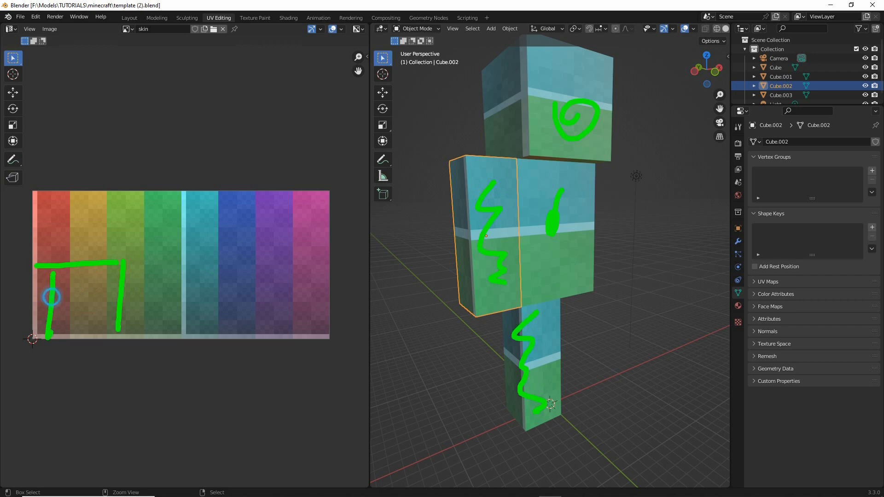
mouse_move(73, 267)
left_mouse_down()
mouse_move(72, 325)
mouse_move(87, 353)
left_mouse_up()
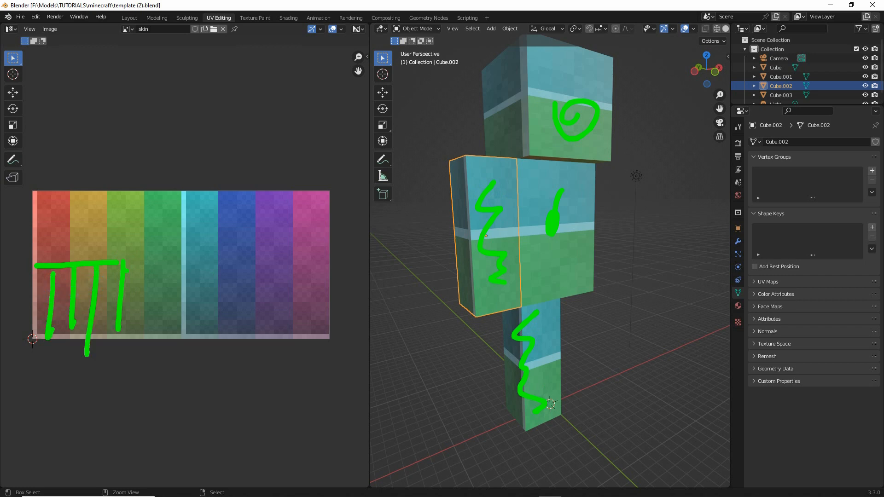
mouse_move(130, 263)
left_mouse_down()
mouse_move(188, 263)
mouse_move(214, 340)
left_mouse_up()
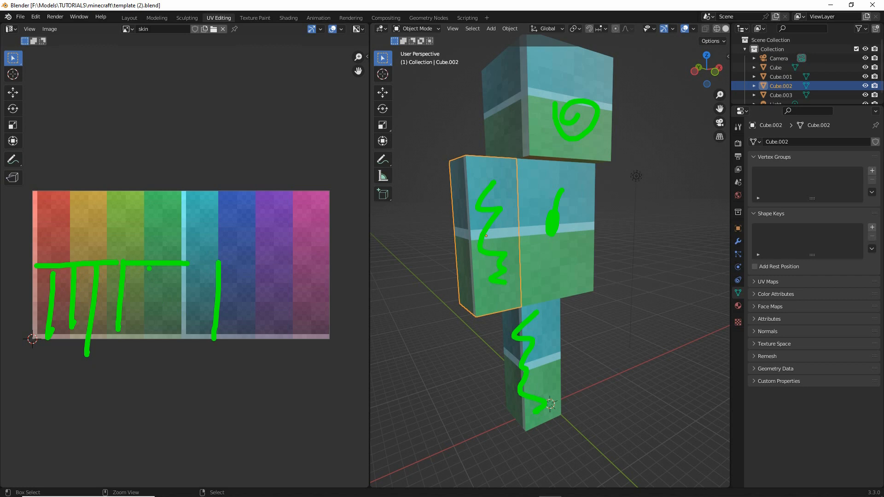
mouse_move(40, 272)
left_mouse_down()
mouse_move(44, 292)
mouse_move(25, 333)
left_mouse_up()
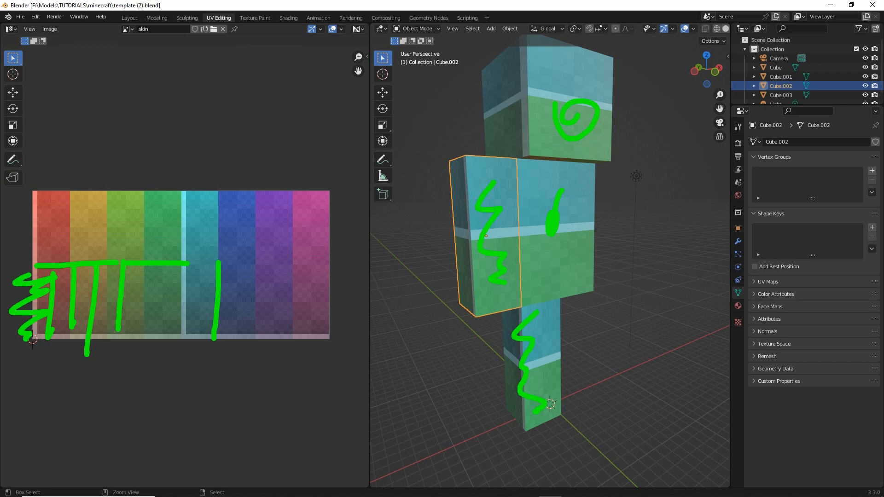
left_click_drag(138, 269, 138, 330)
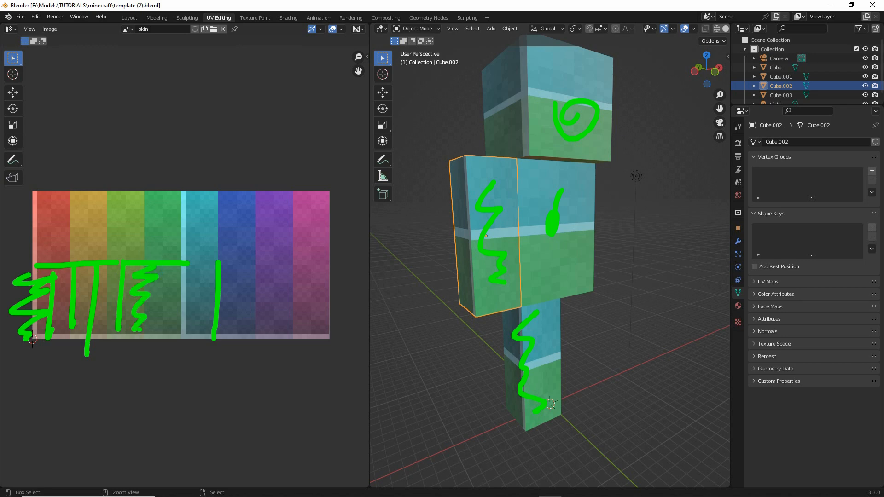
mouse_move(220, 267)
left_mouse_down()
mouse_move(228, 275)
mouse_move(189, 331)
mouse_move(201, 360)
left_mouse_up()
key("Escape")
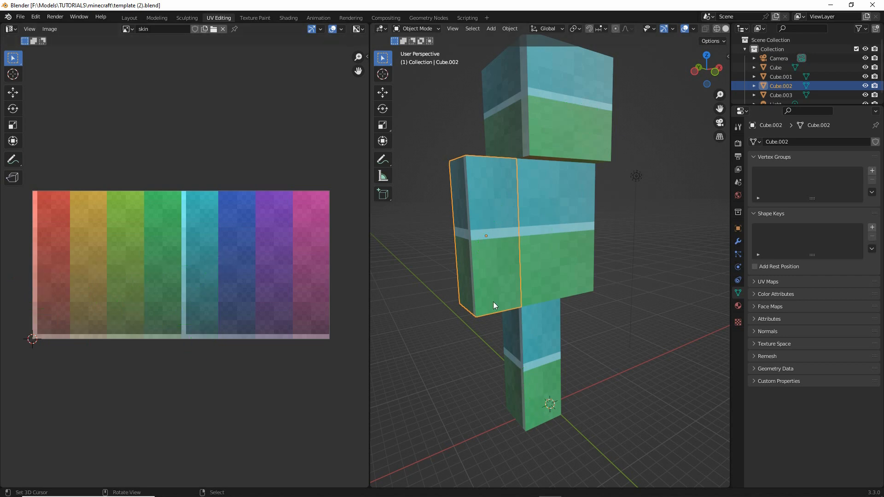
- Enter Edit Mode on the arm cube and switch to face selection
mouse_move(493, 303)
middle_mouse_down()
mouse_move(499, 319)
mouse_move(492, 266)
mouse_move(494, 285)
middle_mouse_up()
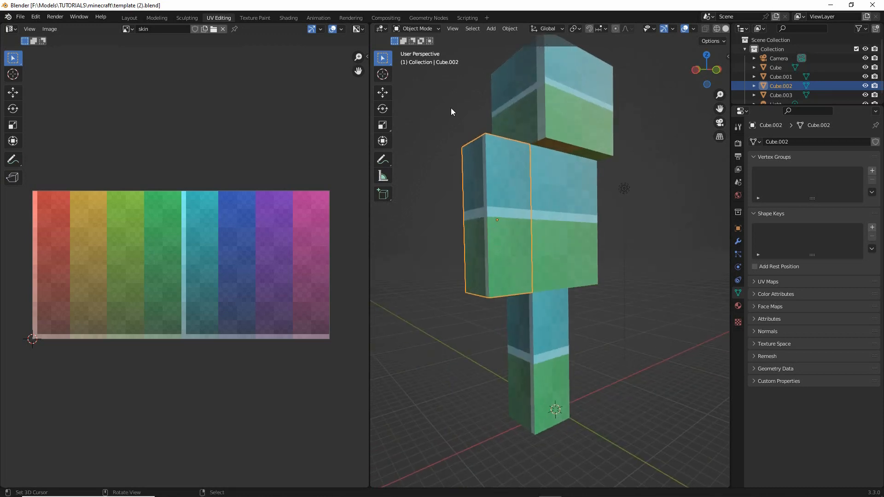
left_click(417, 28)
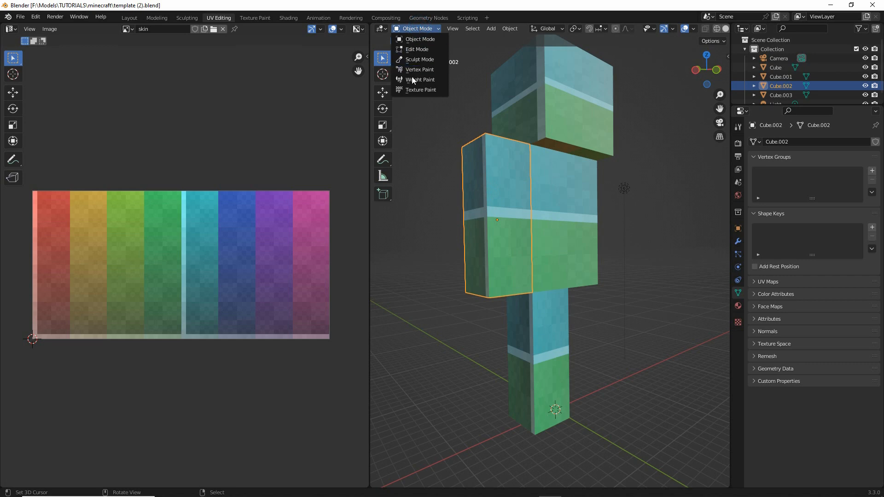
left_click(415, 49)
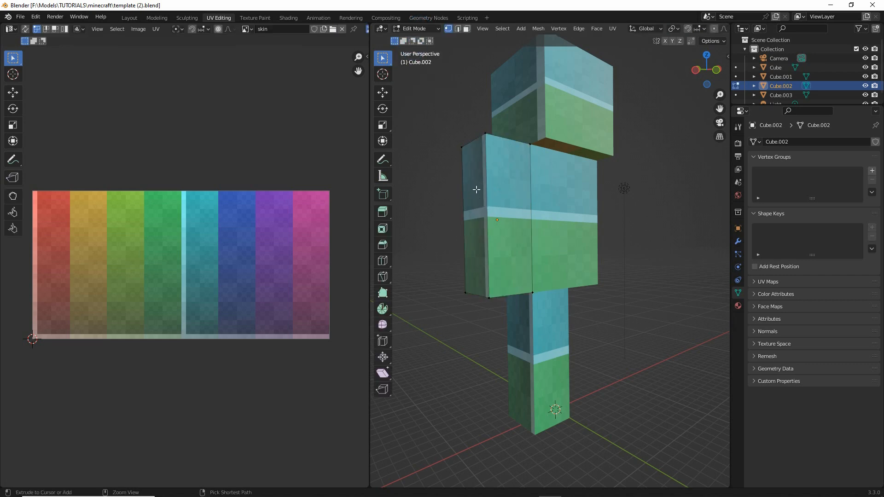
mouse_move(466, 40)
left_mouse_down()
mouse_move(459, 84)
mouse_move(459, 53)
mouse_move(475, 56)
left_mouse_up()
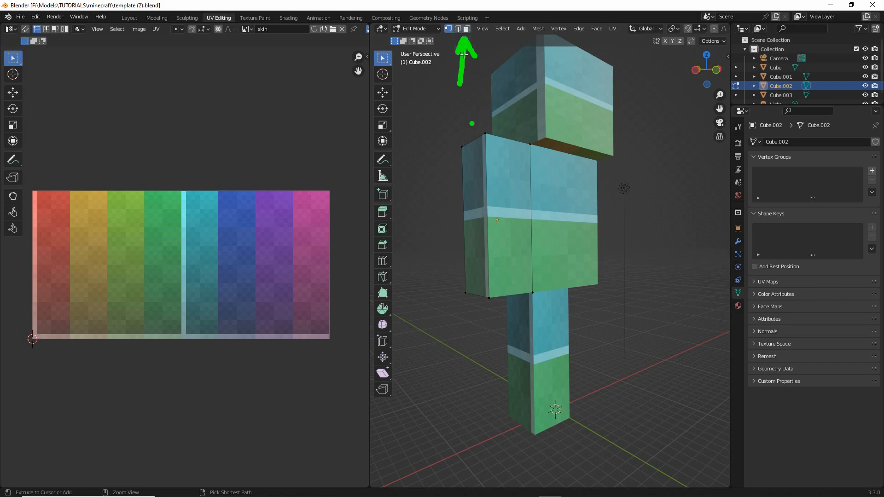
left_click(466, 28)
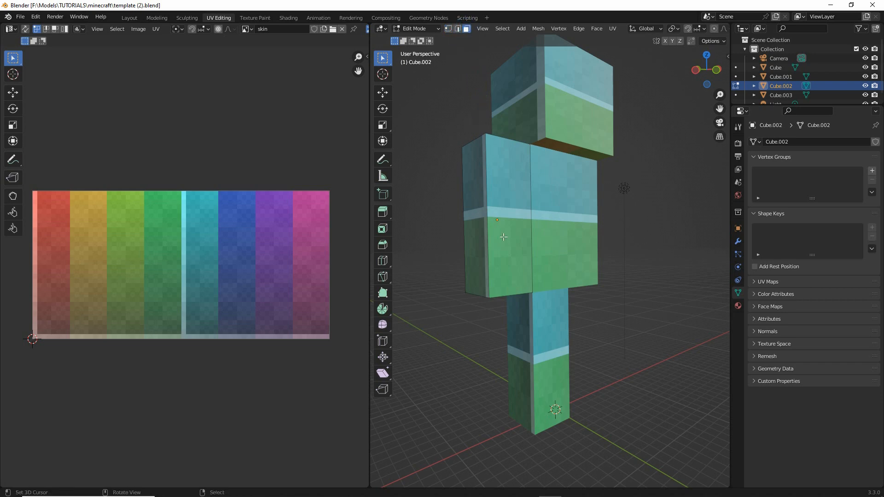
- Select only the arm's outer side face so that its UV area shows over the skin texture
left_click(503, 238)
left_click(475, 224)
middle_click_drag(482, 236, 476, 270)
mouse_move(195, 319)
middle_mouse_down()
mouse_move(211, 332)
mouse_move(202, 327)
middle_mouse_up()
middle_click_drag(547, 288, 528, 290)
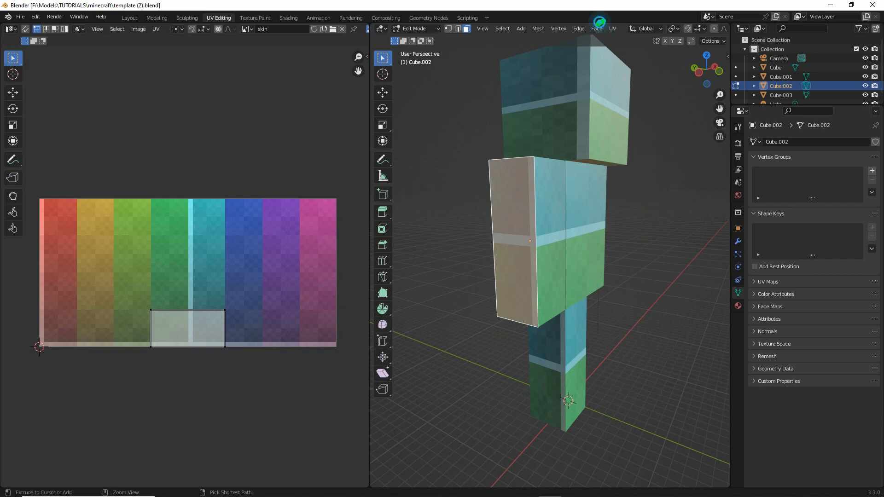
mouse_move(153, 21)
left_mouse_down()
mouse_move(181, 42)
mouse_move(156, 23)
left_mouse_up()
key("Escape")
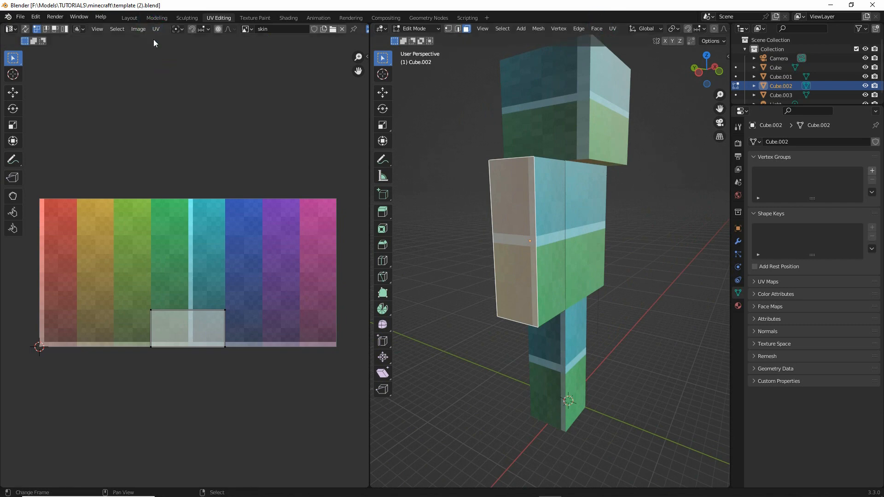
- Unwrap the arm's outer side face and its front face, each on its own
left_click(612, 29)
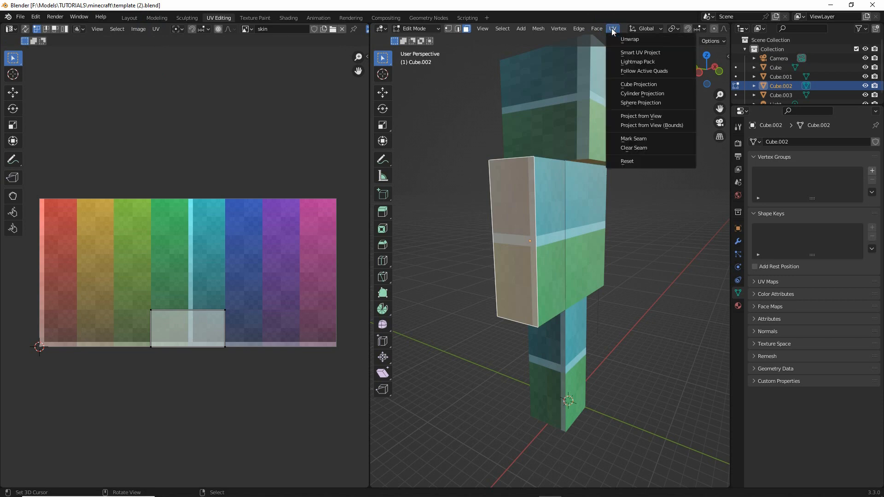
key("ctrl+2")
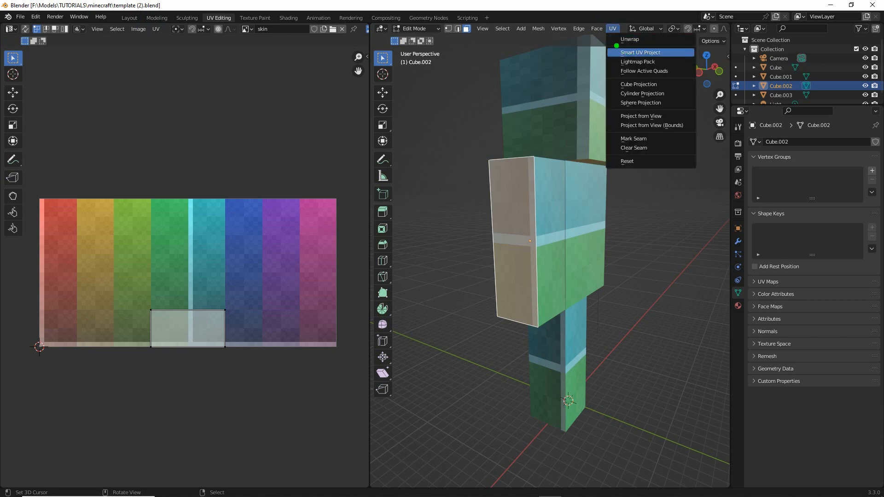
mouse_move(616, 45)
left_mouse_down()
mouse_move(642, 45)
mouse_move(629, 35)
left_mouse_up()
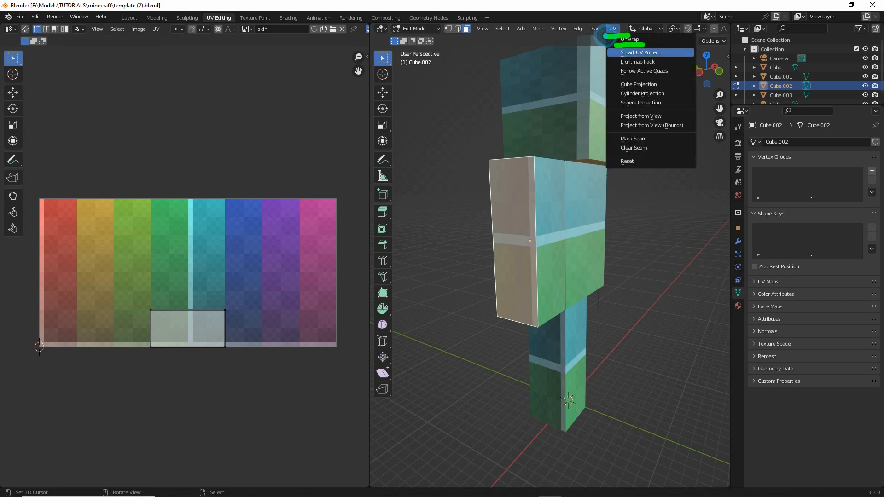
left_click(629, 39)
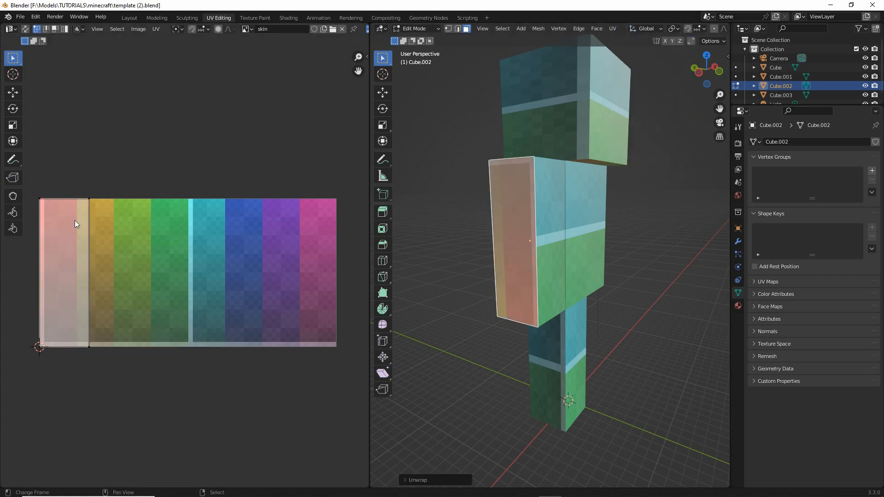
left_click(534, 244)
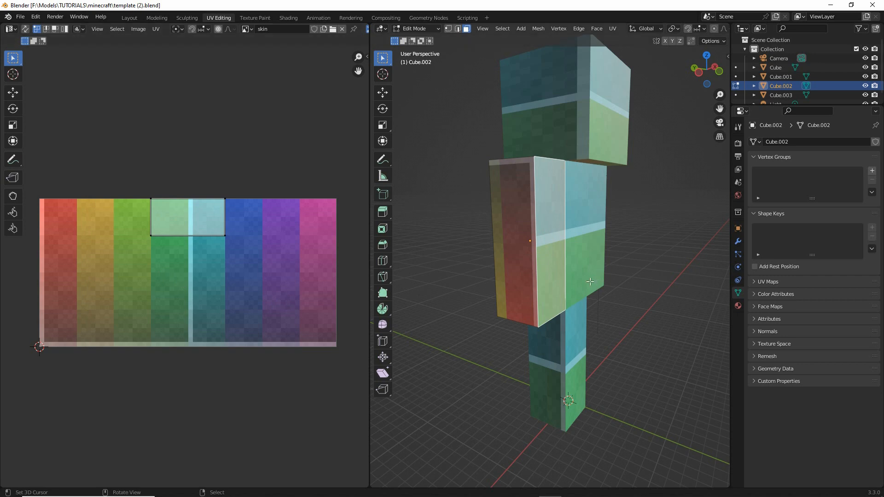
middle_click_drag(543, 138, 562, 135)
left_click(613, 28)
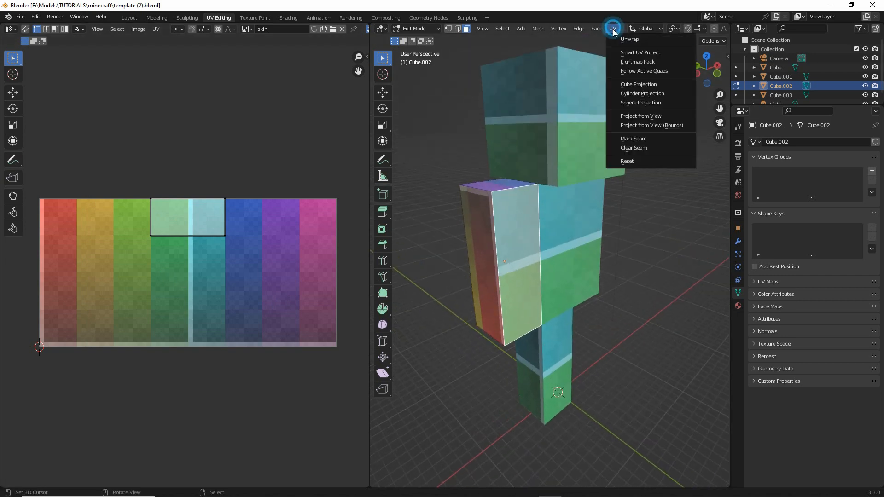
left_click(629, 39)
- Return to Object Mode and move the arm cube sideways away from the torso to expose its inner side
middle_click_drag(516, 258, 555, 320)
left_click(418, 35)
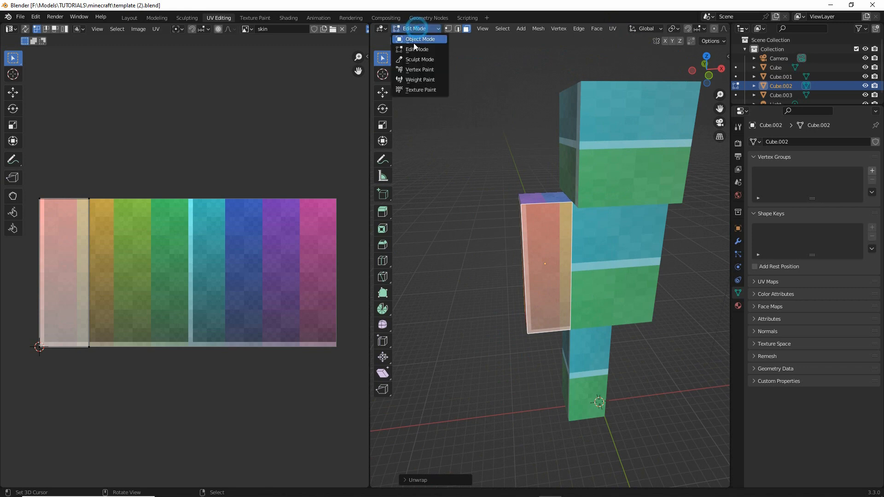
left_click(413, 40)
scroll(566, 307, "down", 1)
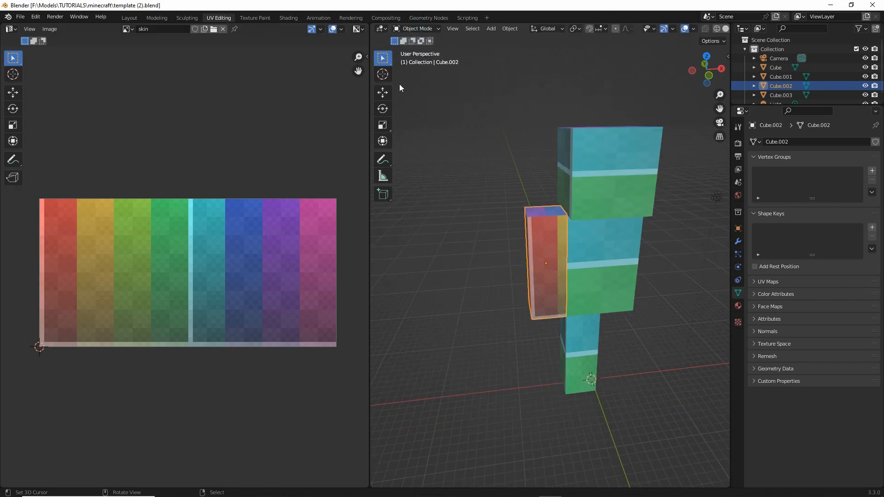
left_click(383, 92)
left_click_drag(580, 260, 532, 261)
middle_click_drag(531, 261, 504, 294)
scroll(505, 294, "up", 2)
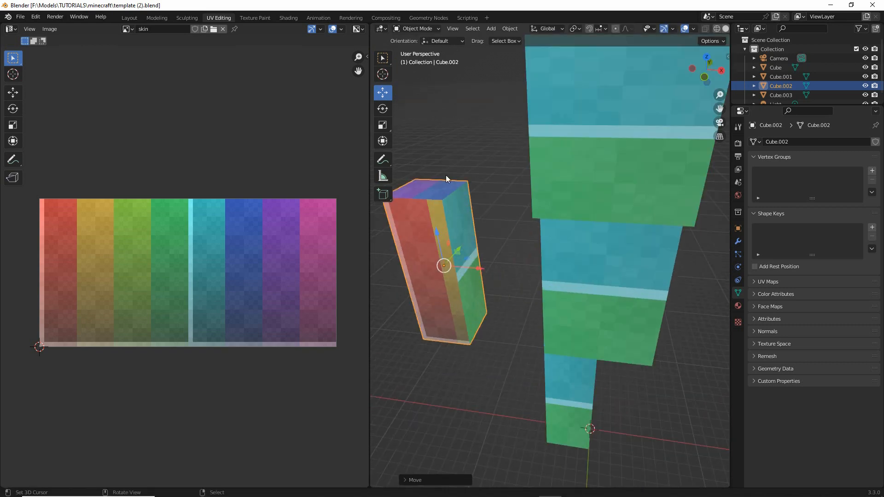
- Enter Edit Mode on the arm and unwrap its inner side face on its own
left_click(422, 30)
left_click(415, 48)
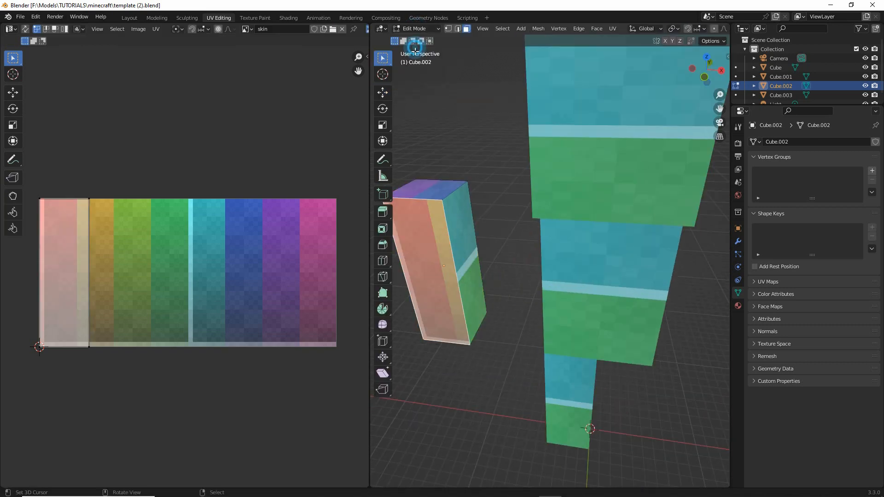
left_click(474, 240)
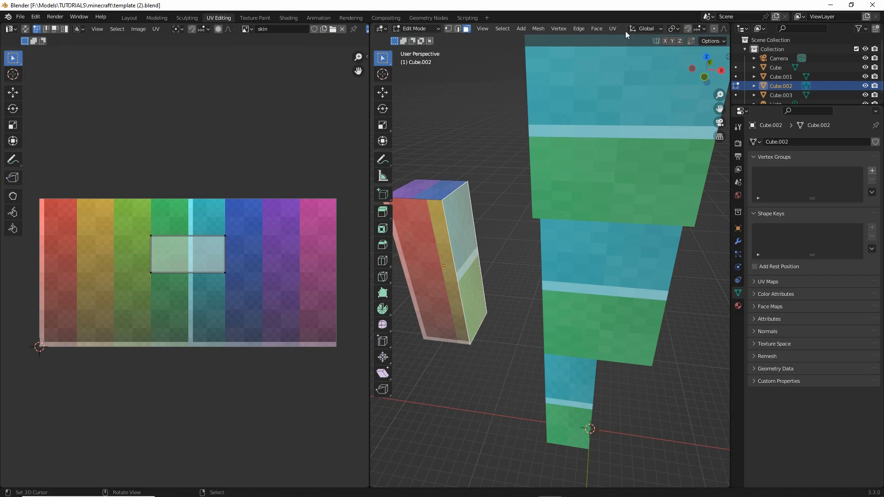
left_click(612, 28)
left_click(621, 39)
- Select the arm's back face and unwrap it on its own
middle_click_drag(439, 333, 547, 269)
left_click(547, 267)
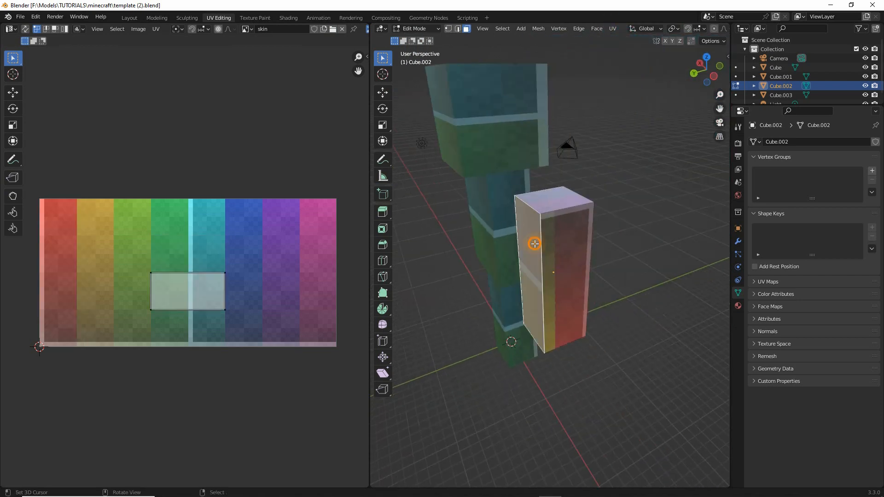
left_click(613, 29)
left_click(622, 37)
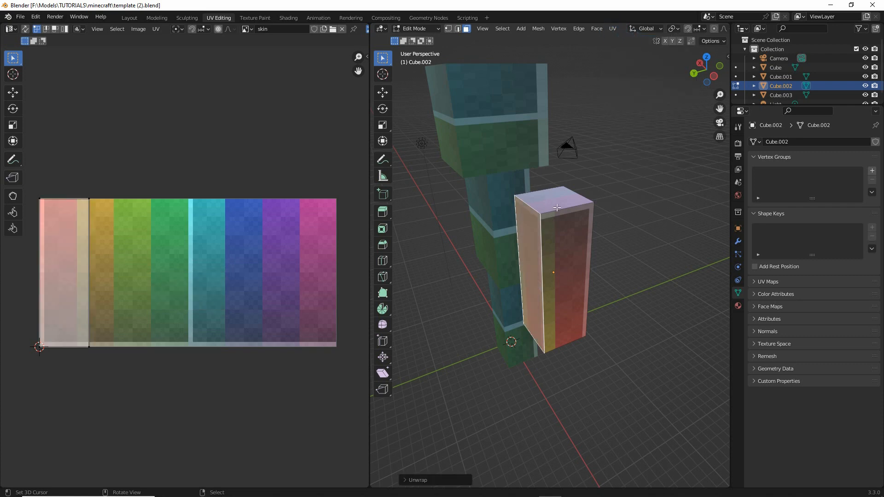
- Unwrap the arm's top face and its bottom face, each on its own
left_click(556, 208)
left_click(612, 29)
left_click(622, 37)
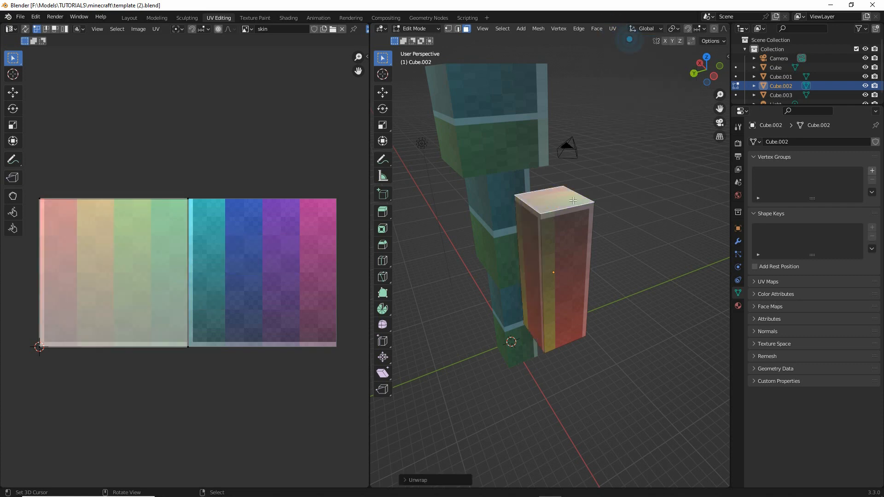
mouse_move(523, 273)
middle_mouse_down()
mouse_move(511, 207)
mouse_move(526, 260)
middle_mouse_up()
left_click(525, 260)
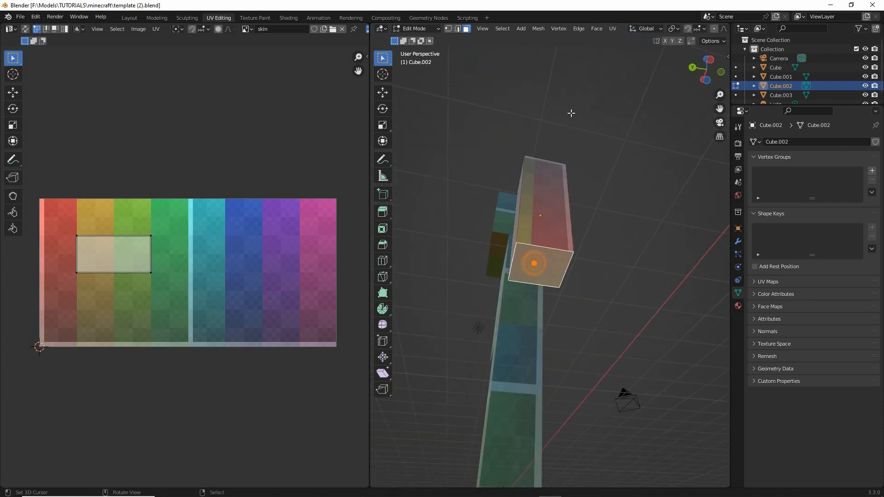
left_click(613, 29)
left_click(629, 41)
- Select all faces of the arm to examine their UV areas together over the skin texture
middle_click_drag(512, 253, 492, 250)
left_click(502, 28)
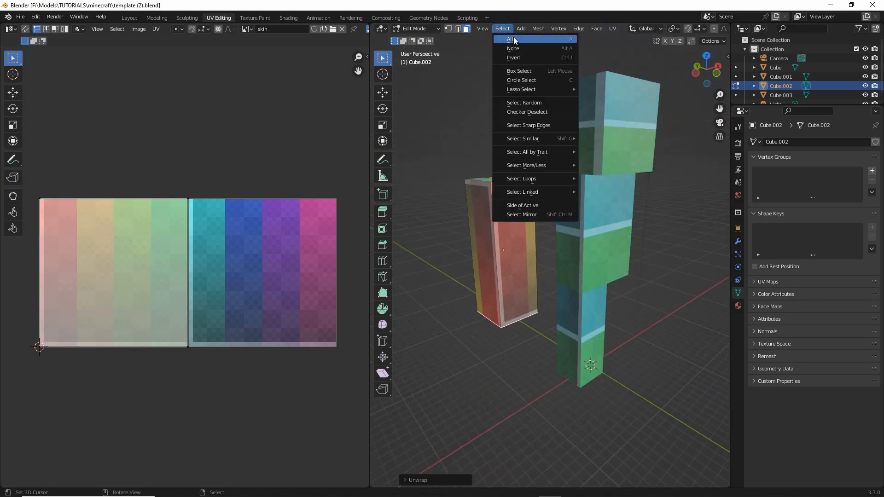
left_click(509, 38)
middle_click_drag(61, 260, 108, 258)
middle_click_drag(219, 254, 169, 211)
middle_click_drag(488, 251, 502, 253)
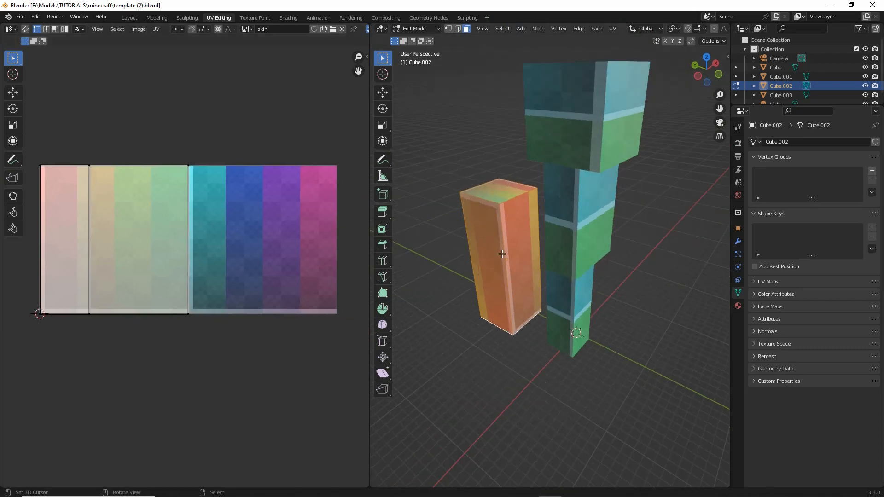
- Select the arm's top face, set the UV editor to face selection and move that UV face above the skin texture's right half
left_click(503, 195)
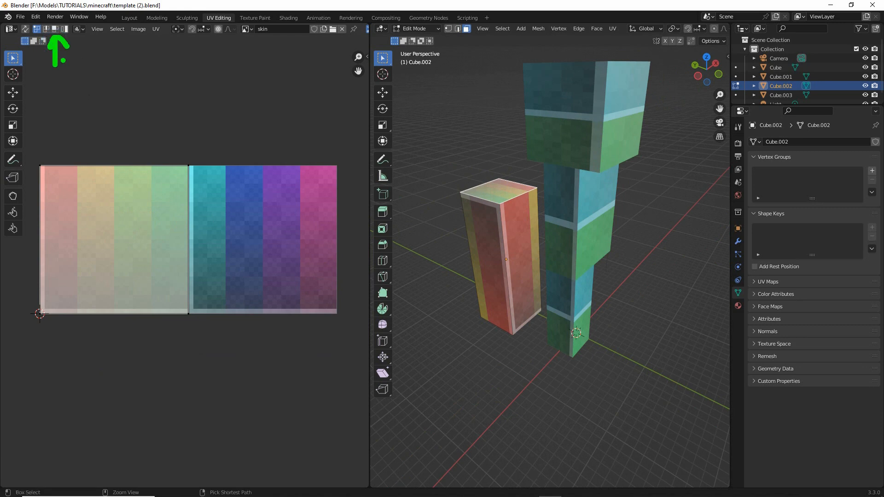
left_click(55, 29)
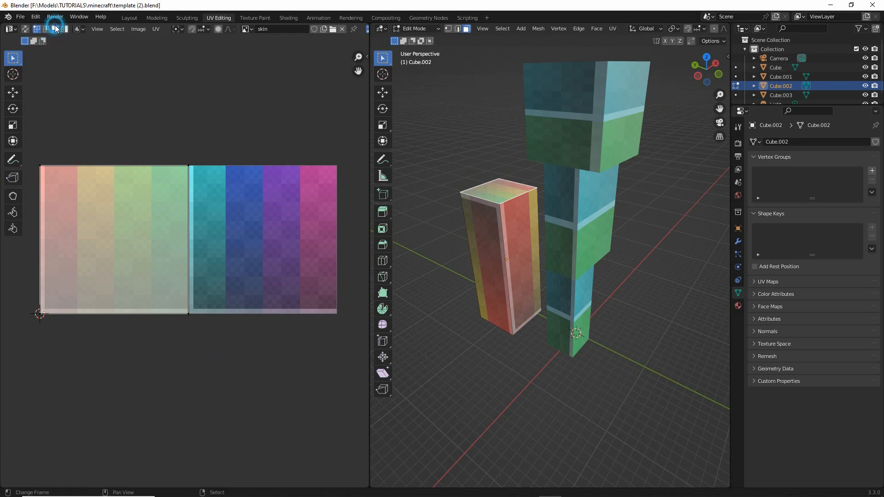
left_click(127, 217)
middle_click_drag(134, 239, 115, 280)
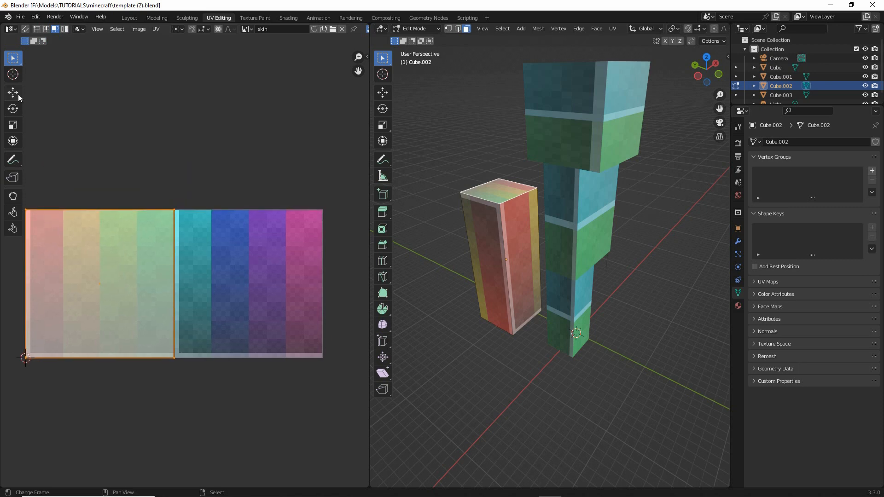
mouse_move(28, 95)
left_mouse_down()
mouse_move(57, 95)
mouse_move(51, 126)
left_mouse_up()
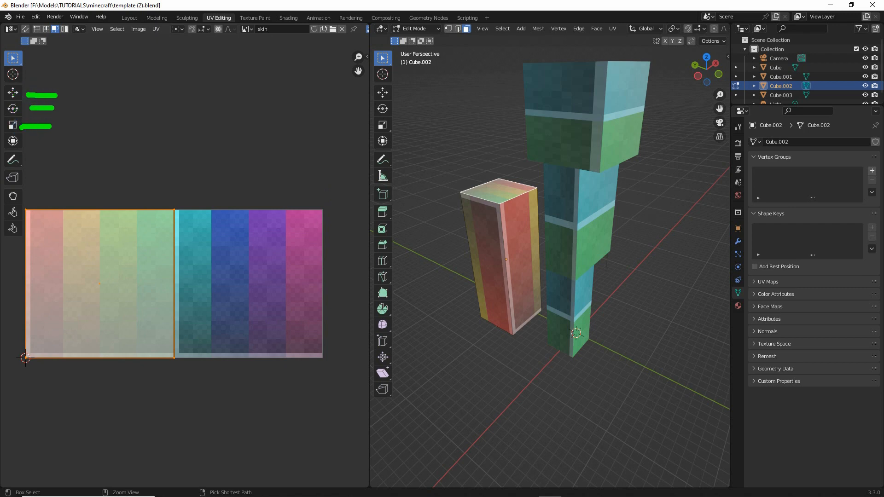
key("Escape")
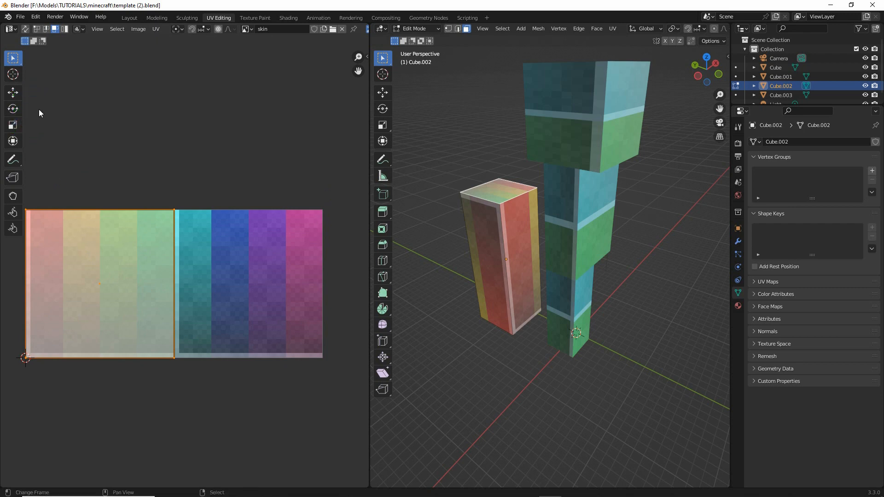
left_click(14, 92)
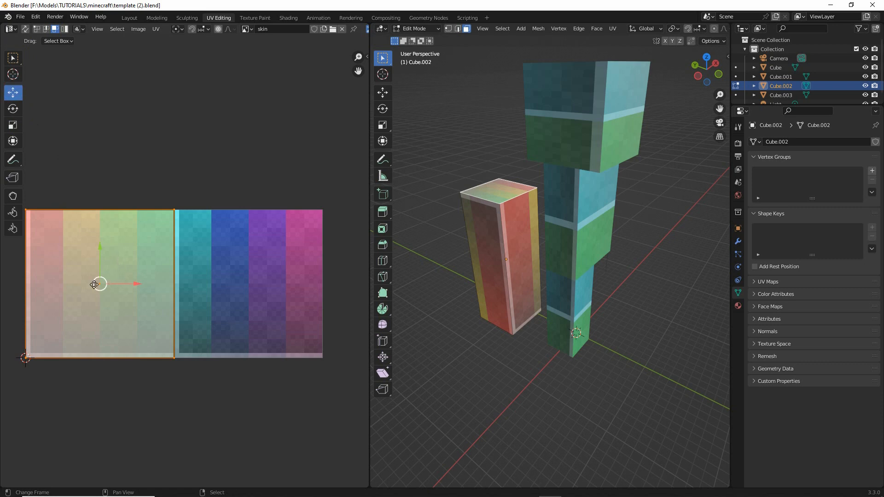
left_click_drag(103, 283, 288, 115)
- Select the arm's bottom face and move its UV face off the skin texture, below its right half
middle_click_drag(480, 222, 500, 309)
key("ctrl+z")
scroll(161, 275, "down", 3)
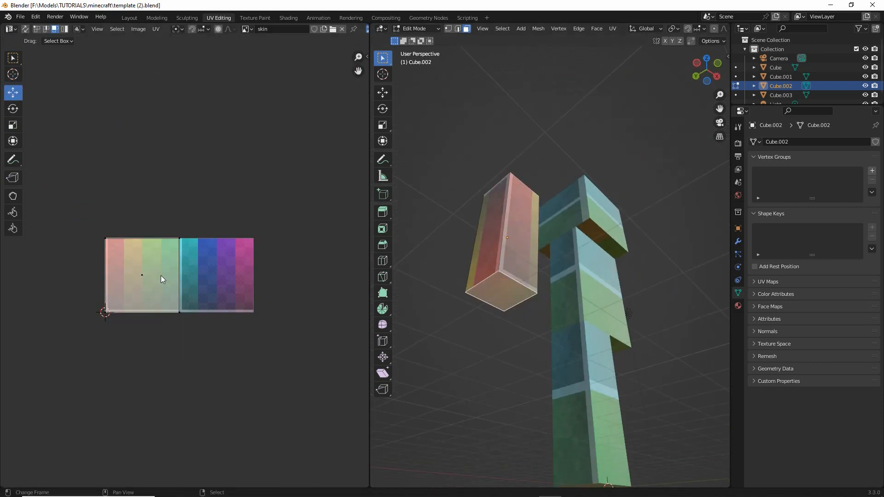
left_click(133, 274)
left_click_drag(145, 263, 251, 386)
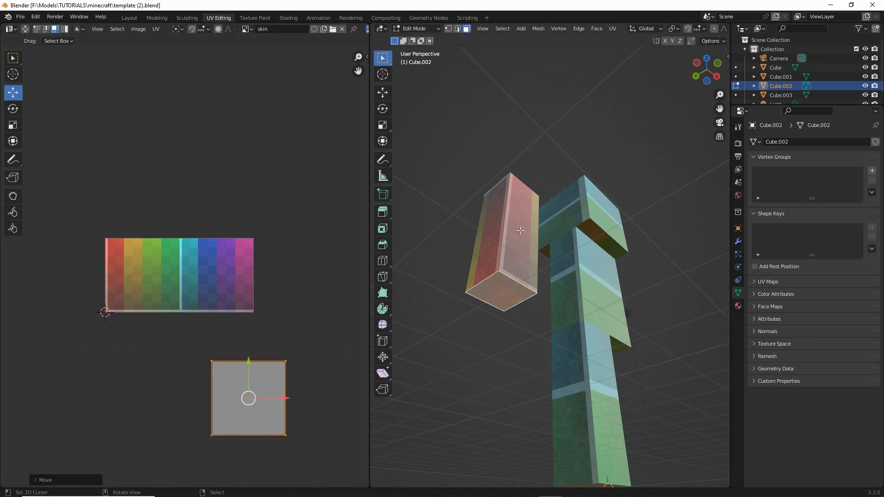
- Select the arm's back face and move its UV face onto the purple column of the skin texture
middle_click_drag(474, 240, 474, 299)
key("ctrl+z")
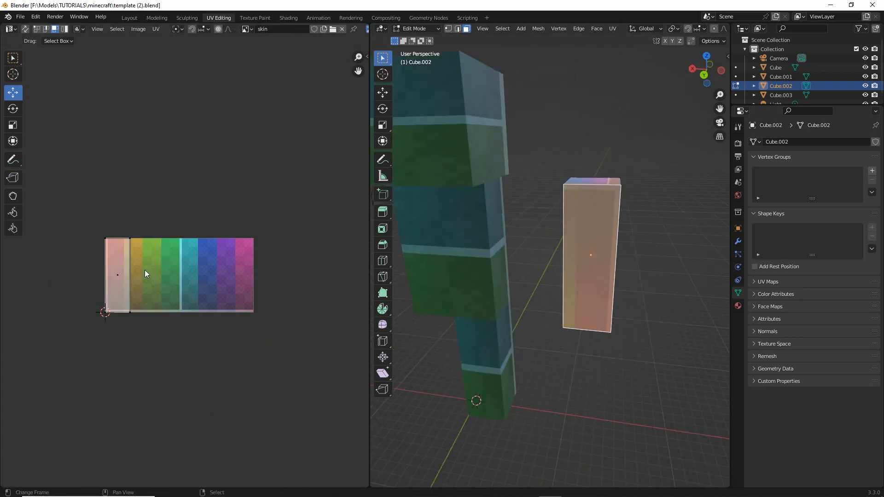
left_click_drag(119, 276, 227, 273)
- Select the arm's inner side face and move its UV face onto the boundary between the blue and purple columns
middle_click_drag(599, 285, 593, 219)
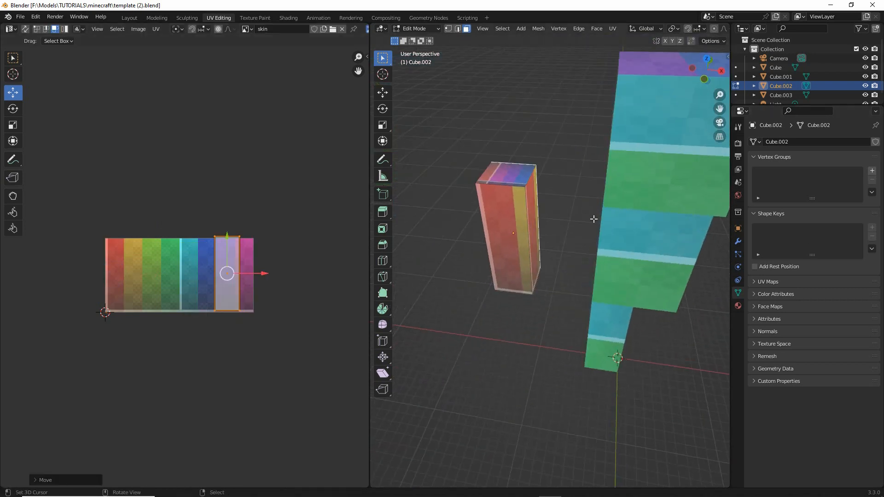
key("ctrl+z")
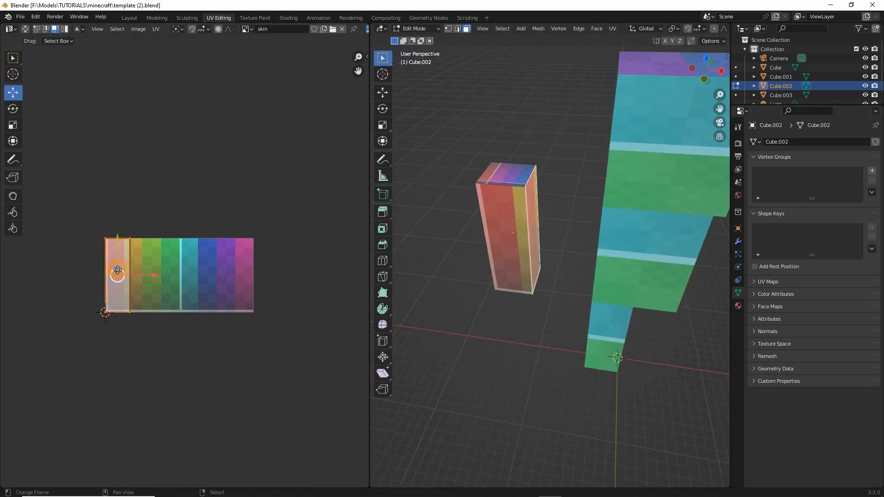
left_click_drag(117, 270, 217, 268)
- Select the arm's front face and move its UV face onto the cyan column of the skin texture
middle_click_drag(566, 267, 520, 242)
key("ctrl+z")
left_click(116, 278)
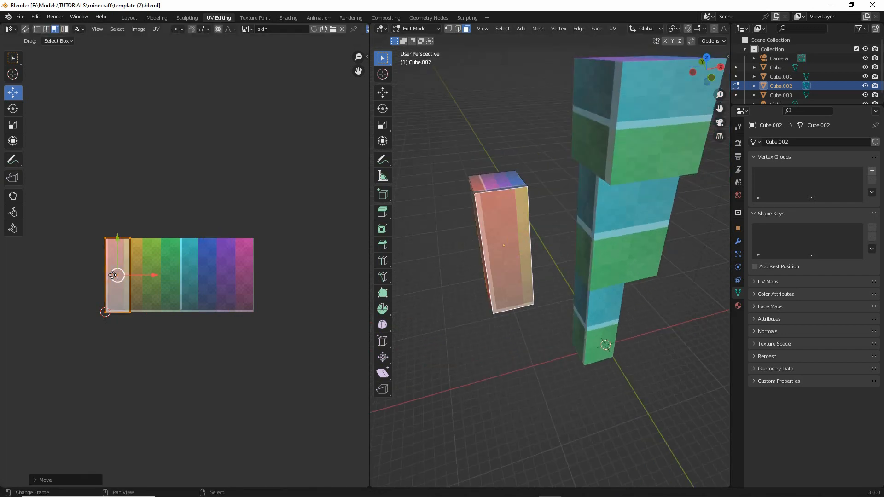
left_click_drag(120, 275, 194, 274)
- Select the arm's outer side face and compare it with its UV area on the skin texture
middle_click_drag(520, 252, 601, 247)
right_click(530, 261)
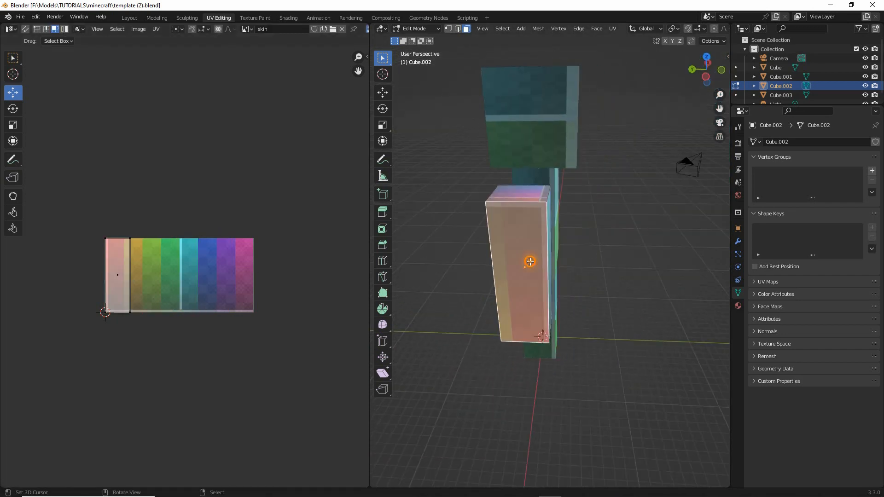
scroll(111, 323, "up", 3)
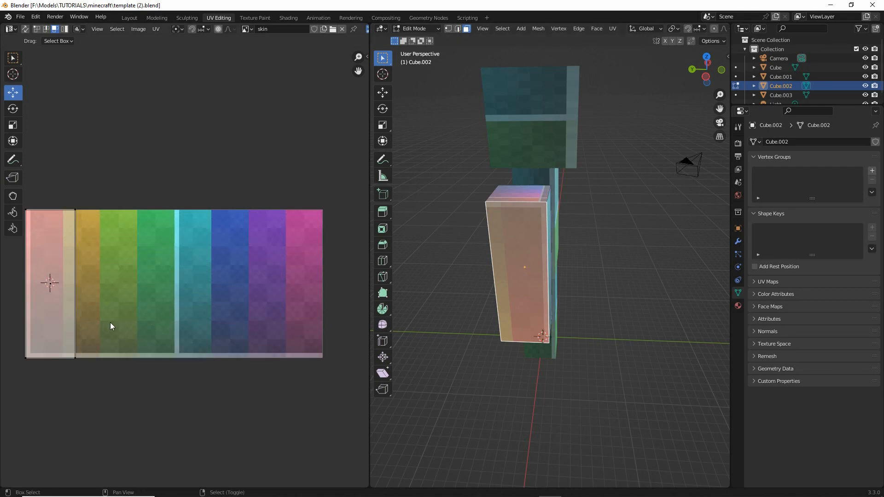
middle_click_drag(110, 324, 159, 325)
mouse_move(512, 305)
middle_mouse_down()
mouse_move(489, 299)
mouse_move(525, 293)
middle_mouse_up()
scroll(487, 299, "up", 1)
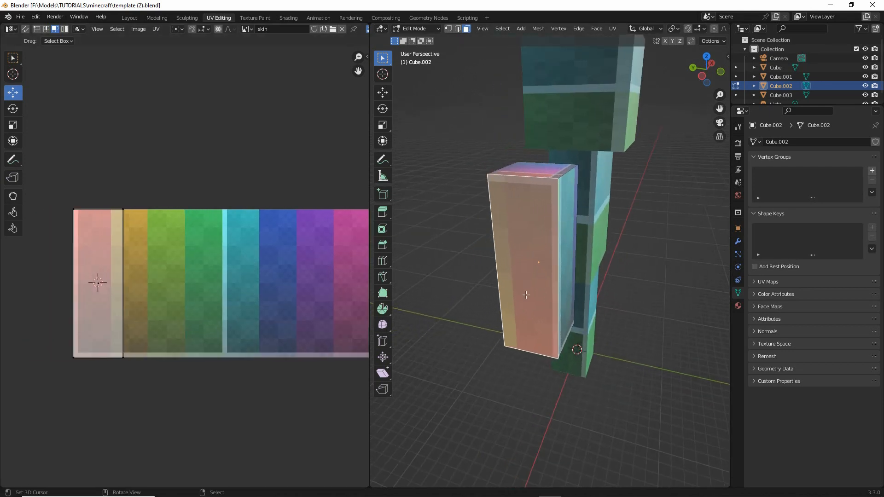
key("ctrl+2")
mouse_move(524, 234)
left_mouse_down()
mouse_move(524, 301)
mouse_move(539, 273)
left_mouse_up()
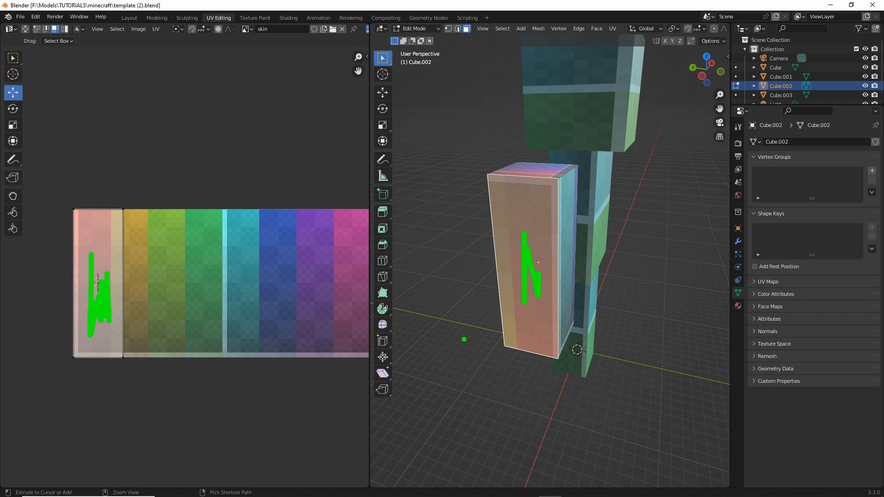
key("Escape")
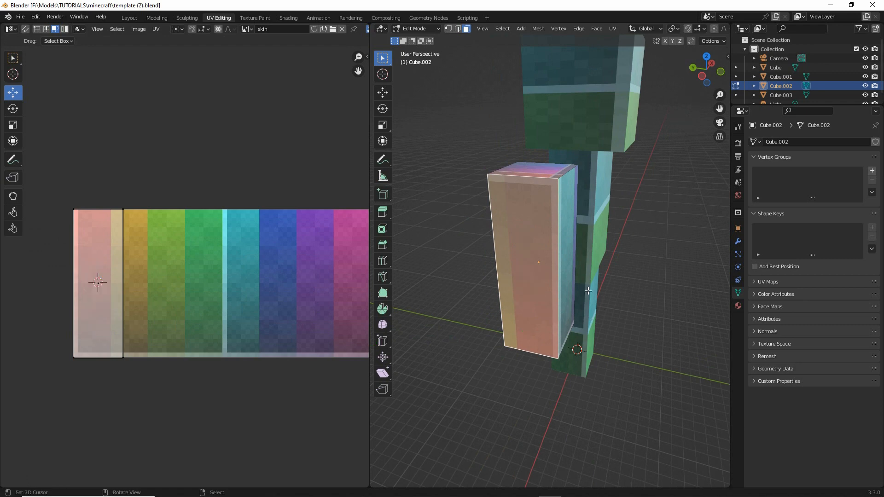
- Add the arm's front face to the selection, then select the front face alone to show only its UV area
middle_click_drag(588, 291, 533, 275)
right_click(531, 264, "shift")
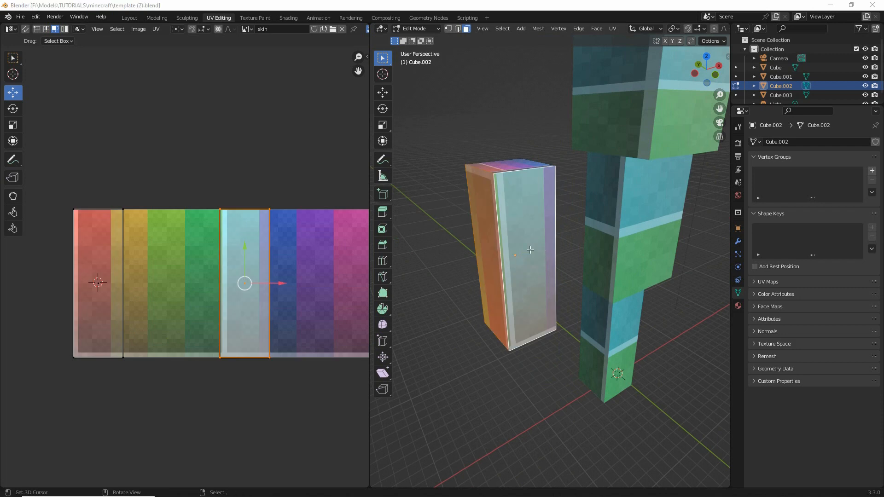
right_click(530, 249)
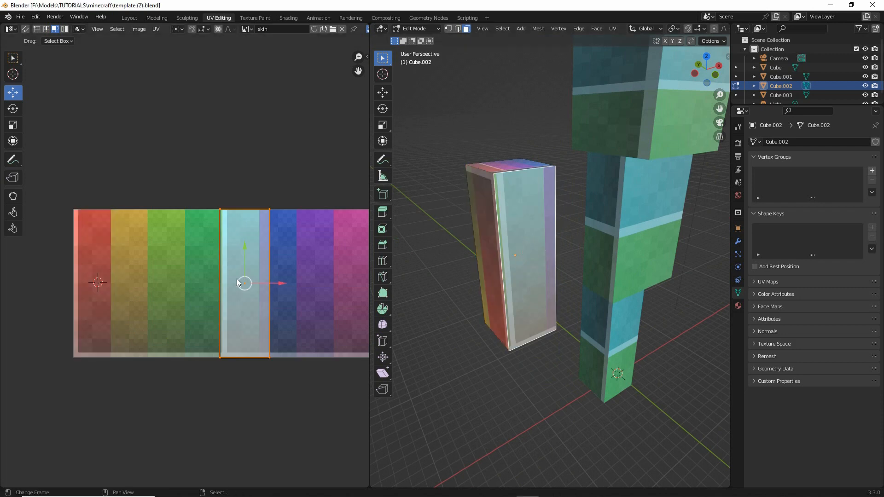
- Move the arm's front UV face onto the orange column and its inner side UV face onto the yellow-green and green columns
left_click_drag(245, 281, 133, 283)
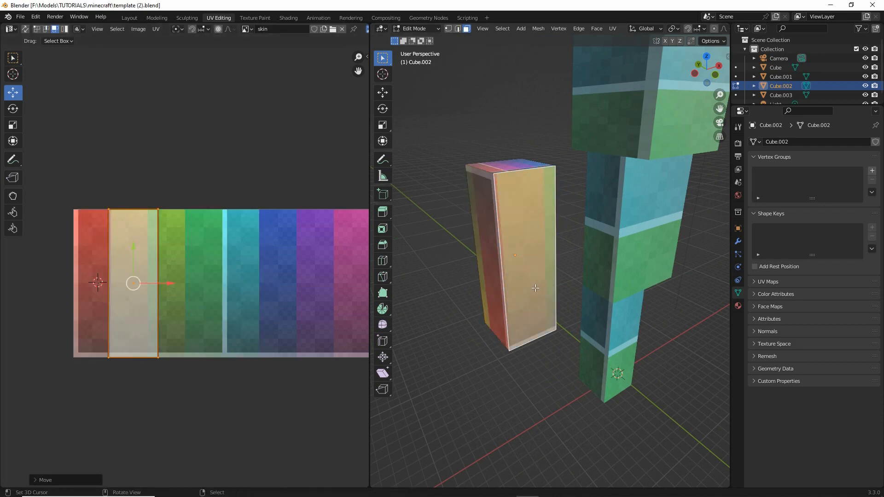
middle_click_drag(488, 295, 450, 302)
right_click(531, 223)
left_click_drag(327, 281, 215, 281)
- Select the arm's back face and move its UV face onto the cyan column of the skin texture
middle_click_drag(562, 244, 506, 251)
right_click(569, 225)
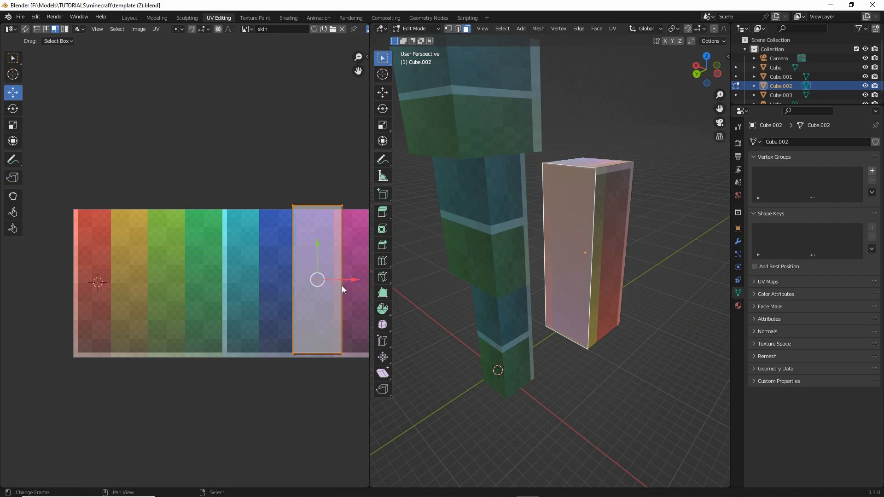
left_click_drag(347, 278, 278, 279)
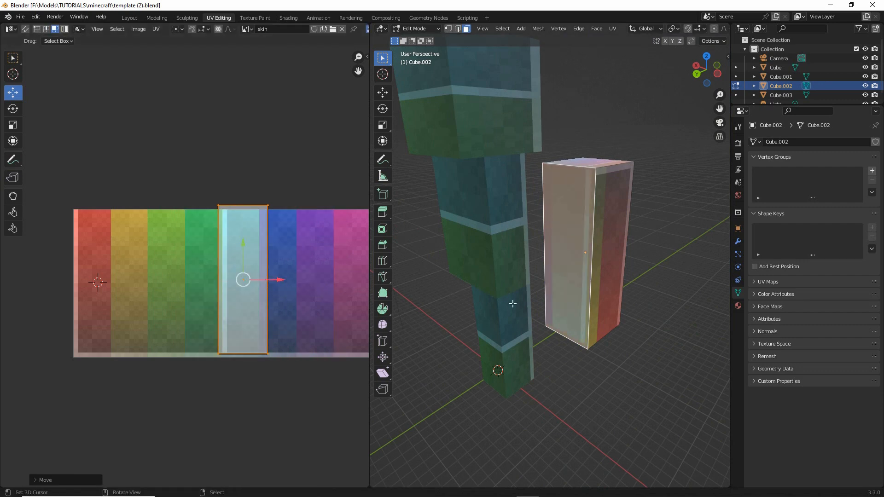
- Select all four upright faces of the arm together so their UV faces show side by side on the texture
middle_click_drag(511, 302, 381, 310)
right_click(486, 207)
right_click(520, 233)
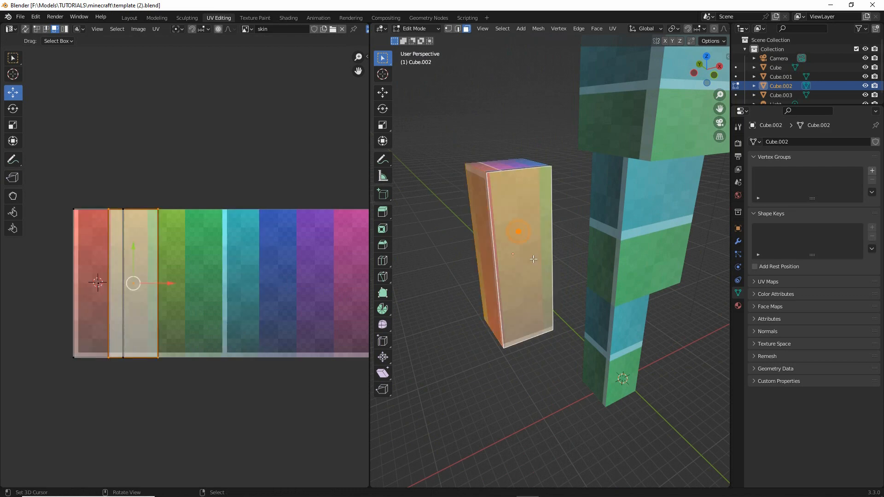
middle_click_drag(521, 233, 459, 261)
right_click(521, 225, "shift")
middle_click_drag(502, 241, 692, 248)
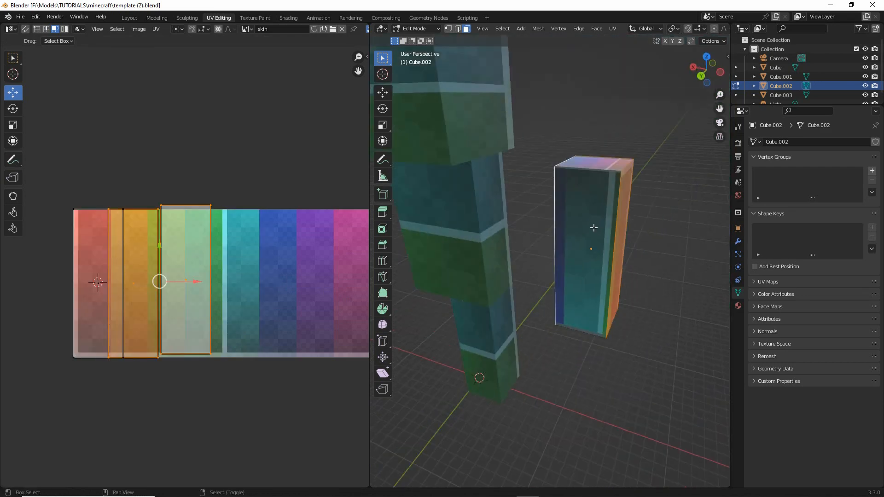
right_click(593, 226, "shift")
scroll(189, 270, "up", 2)
middle_click_drag(190, 269, 209, 258)
scroll(184, 269, "down", 1)
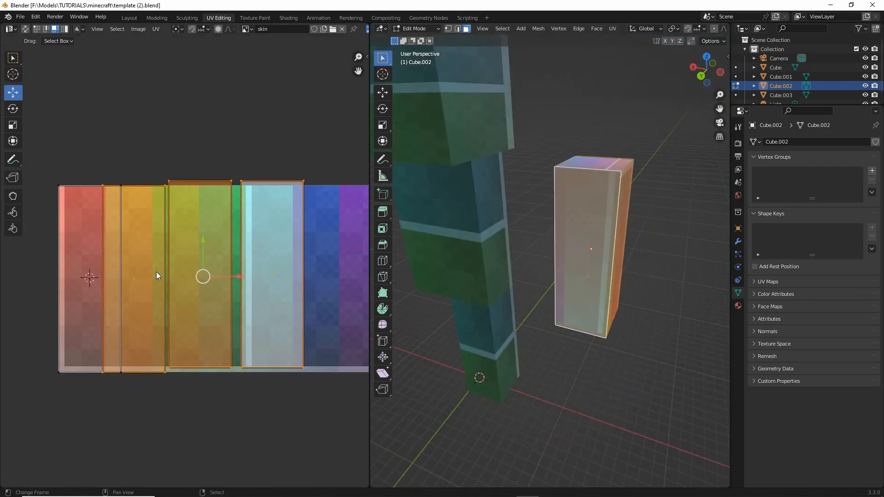
- Select the orange, green and cyan UV faces and shift them together until the orange one adjoins the red UV face
right_click(139, 256)
right_click(189, 274, "shift")
right_click(271, 277, "shift")
key("g")
left_click(222, 290)
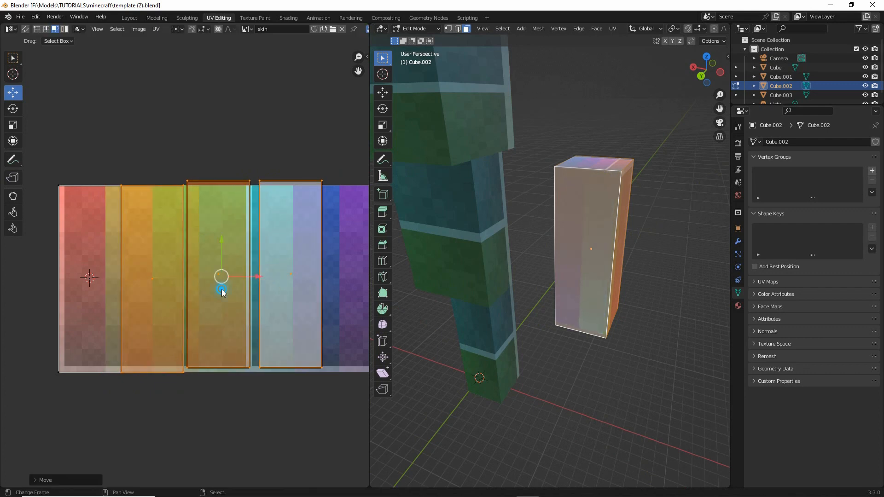
- Move the green UV face against the orange one and the cyan UV face against the green one, forming one aligned row
middle_click_drag(276, 282, 253, 281)
right_click(191, 255)
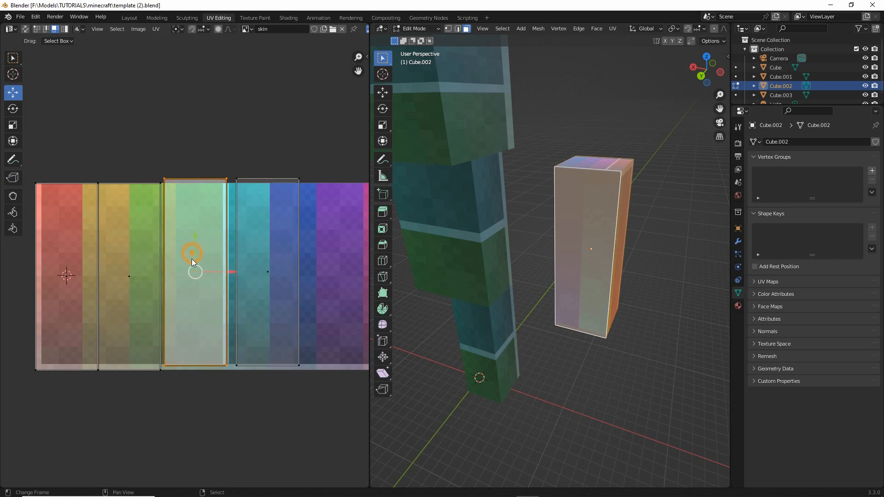
key("g")
right_click(187, 269)
right_click(242, 258)
key("g")
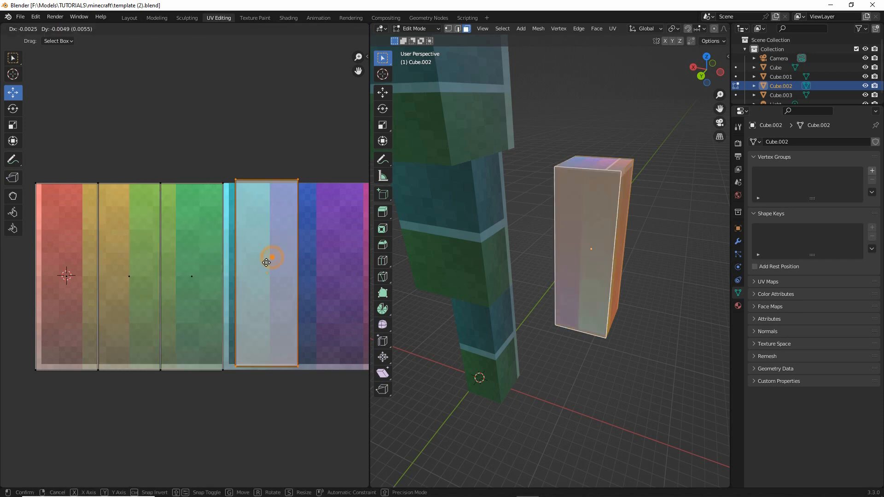
left_click(255, 266)
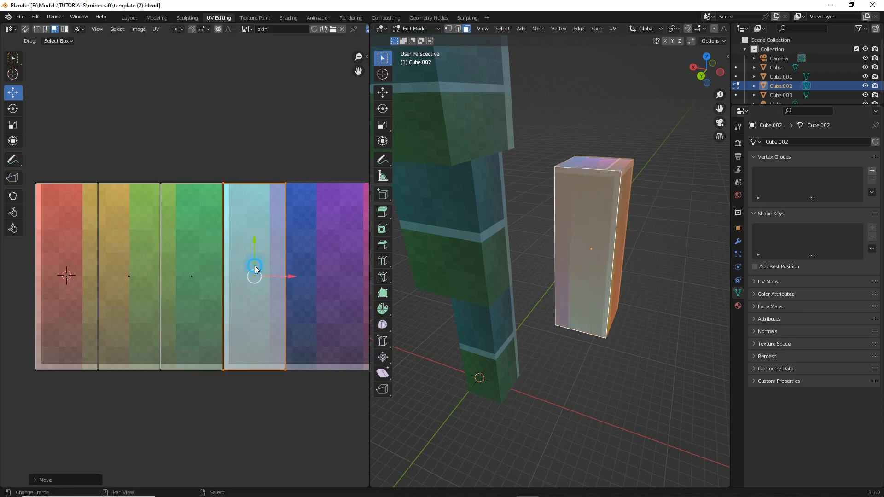
- View the arm's textured front from above and display the available UV operations
middle_click_drag(571, 286, 507, 295)
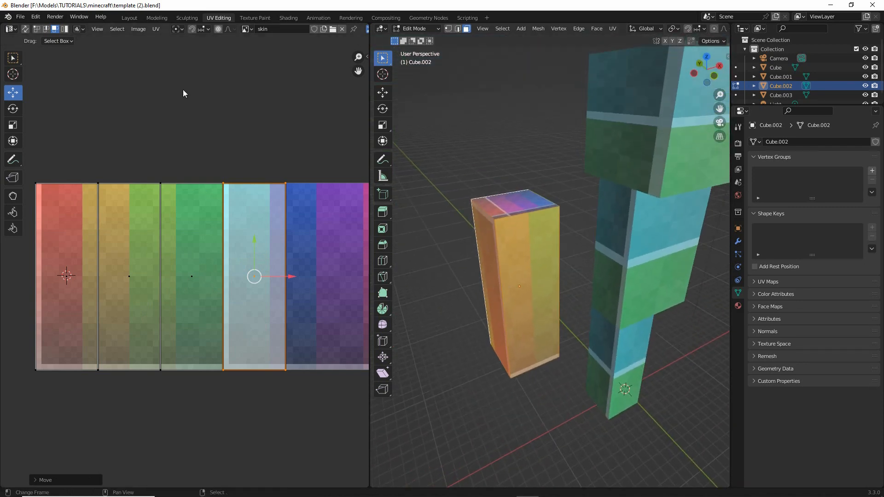
left_click_drag(156, 22, 145, 27)
left_click(156, 29)
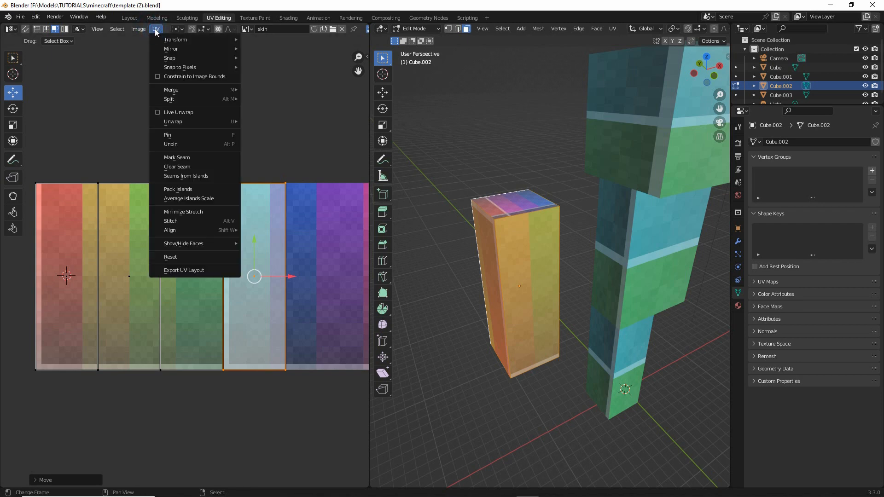
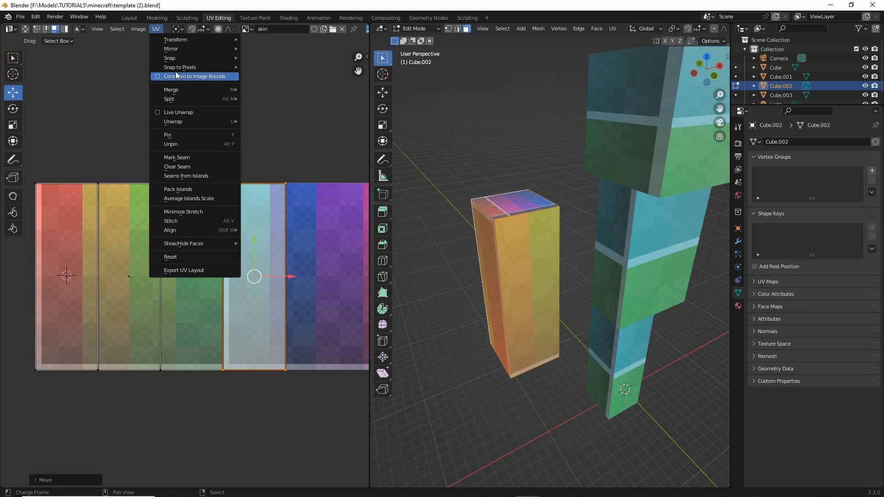
- Enable snapping of UVs to pixel corners and switch UV selection to vertices
mouse_move(179, 67)
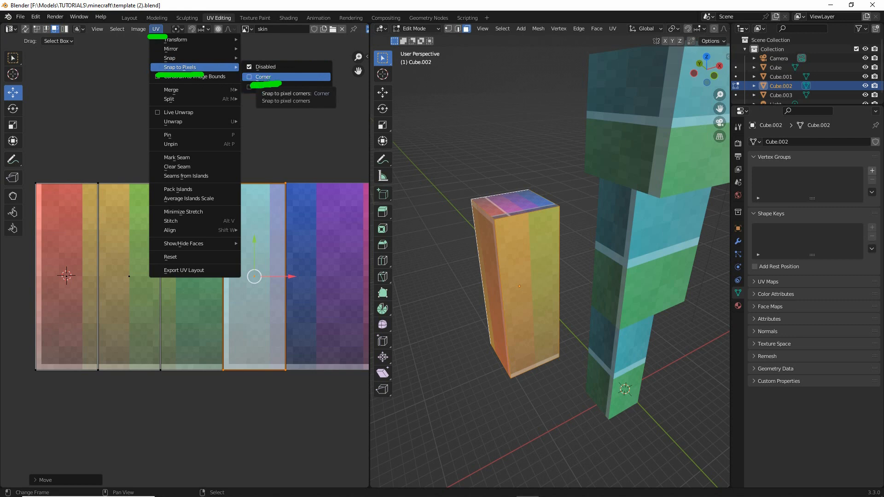
left_click(263, 77)
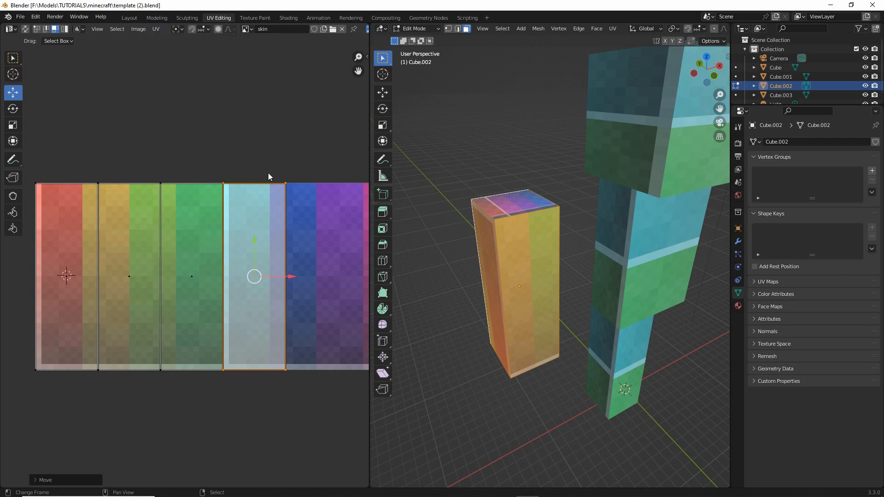
middle_click_drag(114, 193, 128, 181)
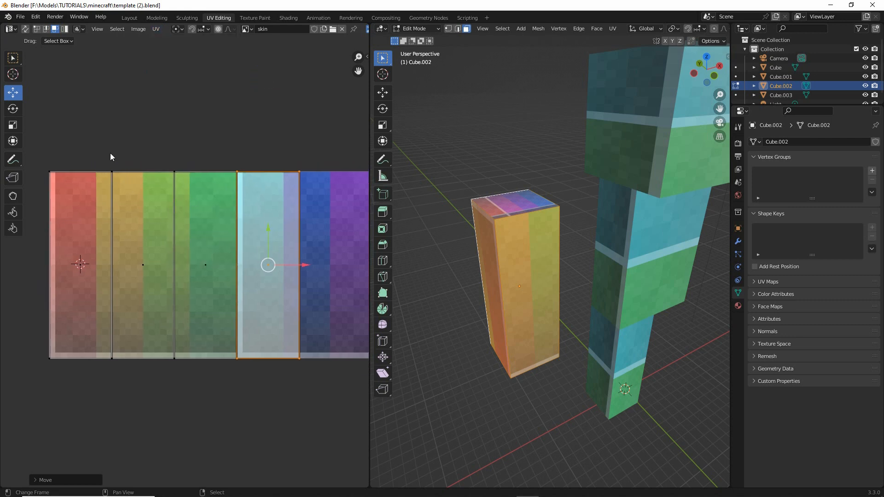
left_click(37, 28)
middle_click_drag(116, 129, 96, 125)
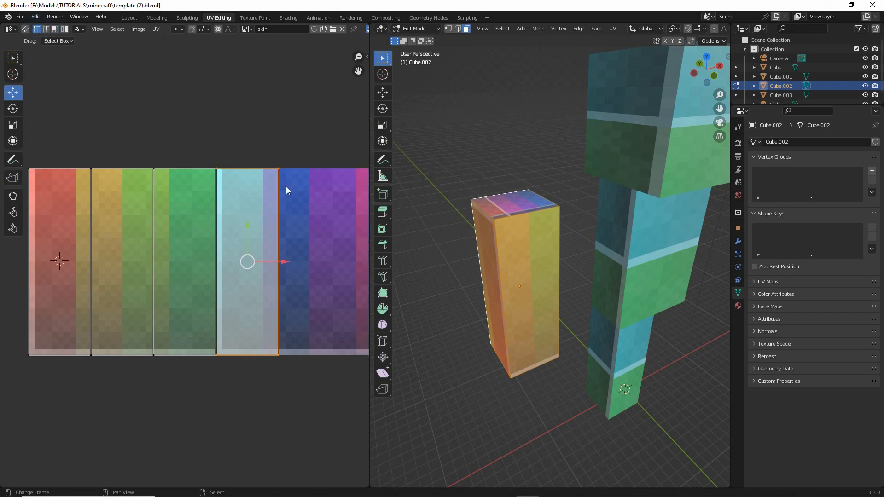
- Move the cyan UV face's upper outer vertex onto the nearest pixel corner beside the blue area and check its alignment
left_click(279, 169)
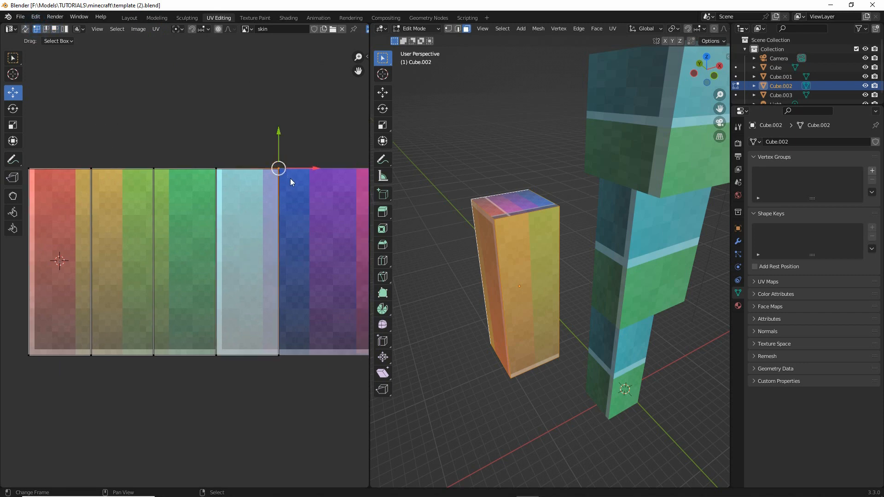
key("g")
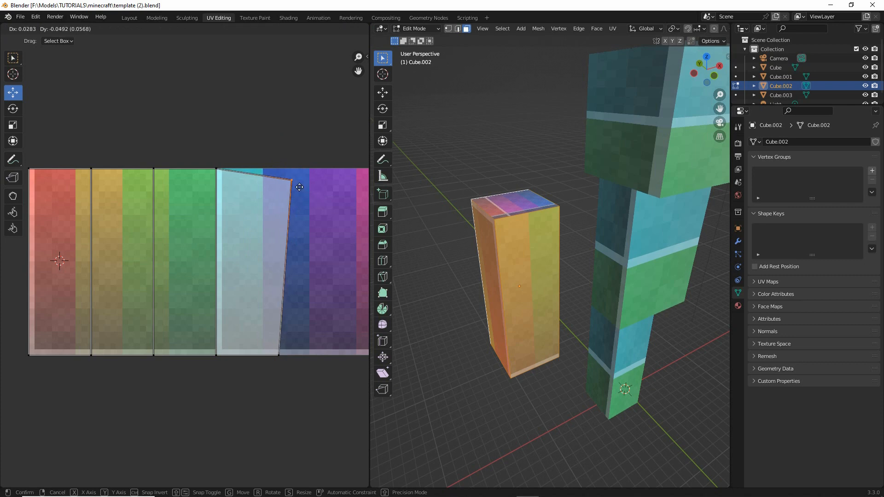
left_click(293, 181)
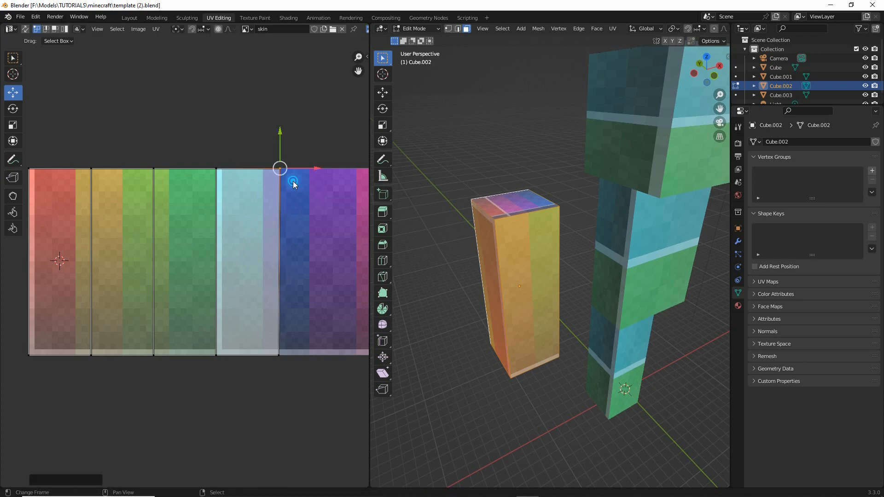
scroll(207, 249, "up", 5)
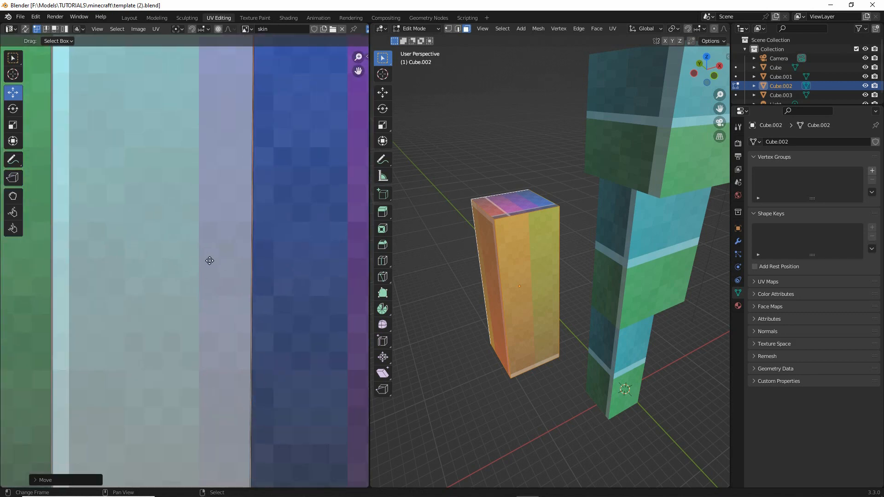
middle_click_drag(210, 261, 201, 260)
mouse_move(260, 279)
left_mouse_down()
mouse_move(261, 294)
mouse_move(282, 269)
left_mouse_up()
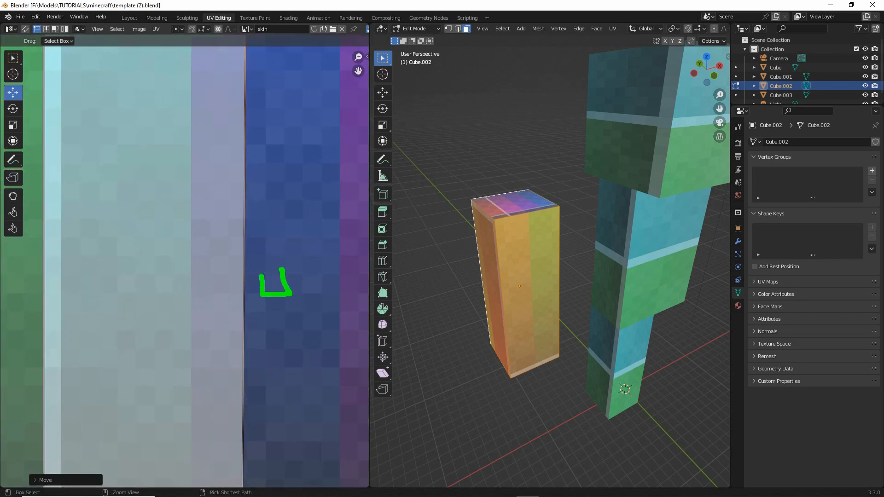
- Shift the upper and lower vertices shared by the red and orange UV faces onto the same pixel-corner column
scroll(261, 270, "down", 8)
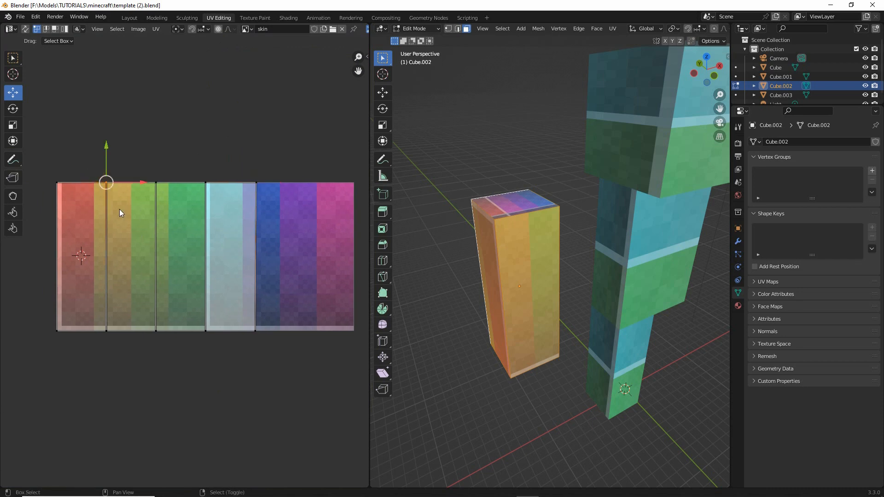
key("g")
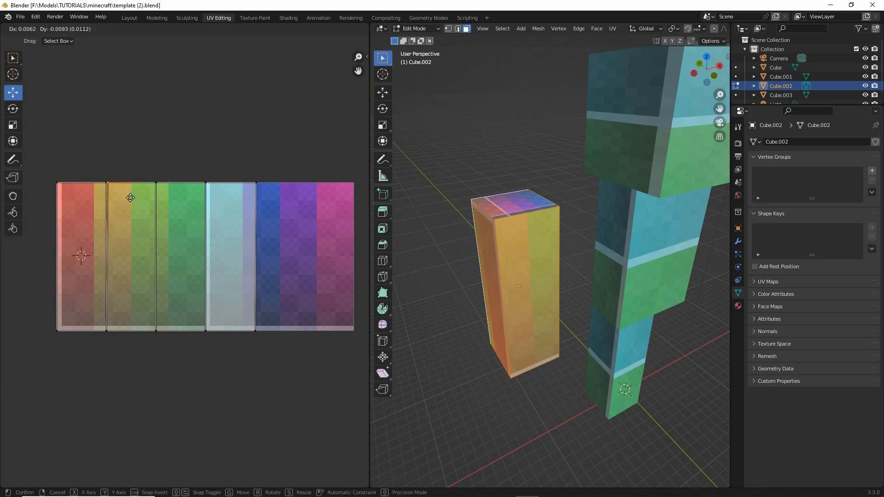
left_click(123, 198)
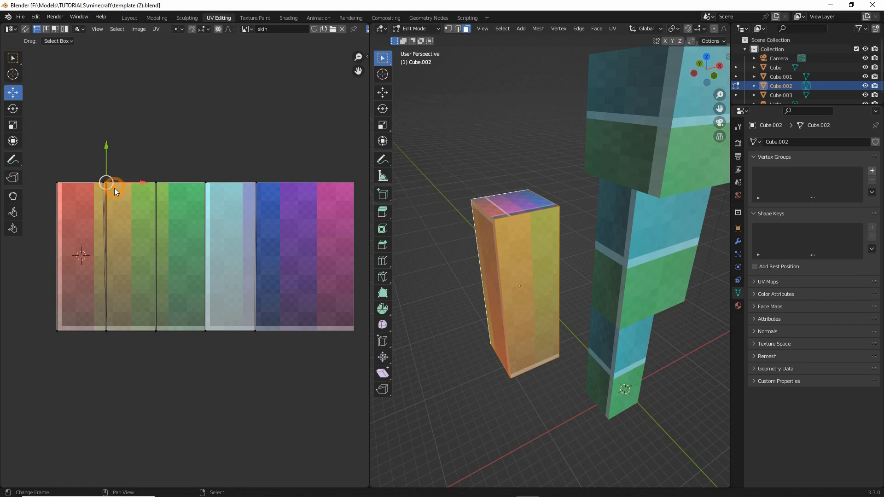
left_click_drag(114, 187, 112, 188)
left_click(109, 329)
key("g")
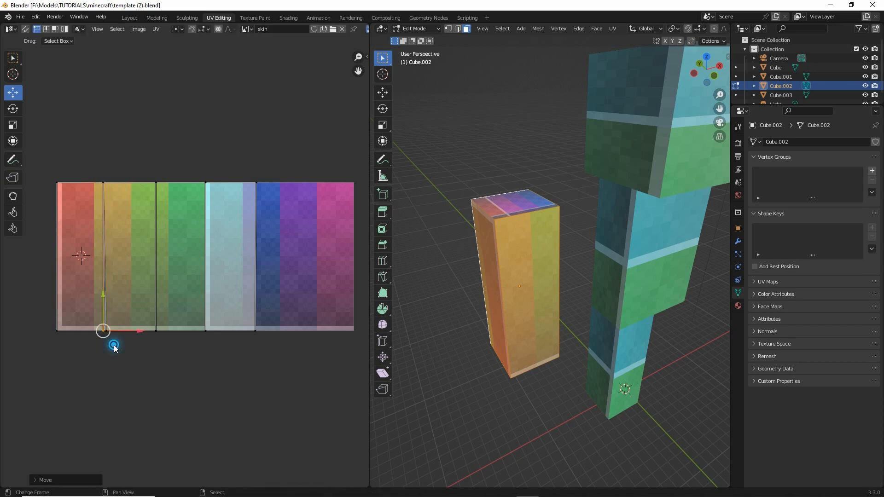
left_click(112, 332)
- Snap the lower and upper vertices between the orange and green UV faces to the nearest pixel-corner column
left_click(157, 338)
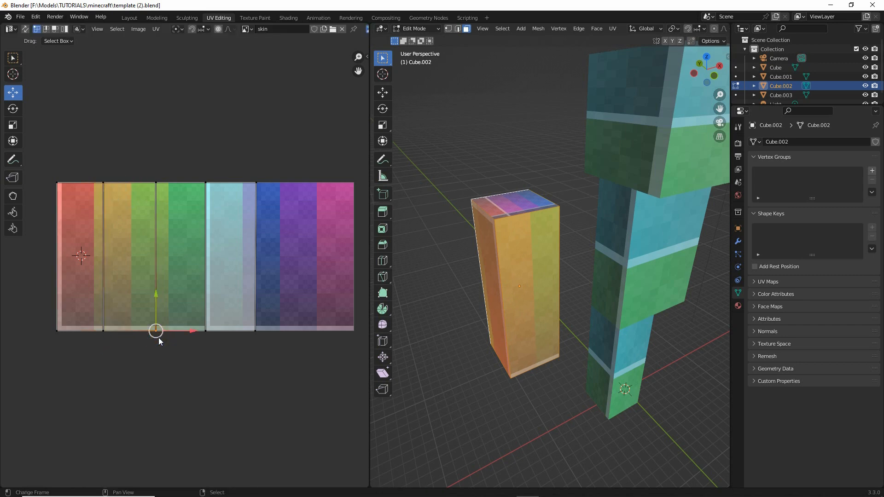
key("g")
left_click(163, 333)
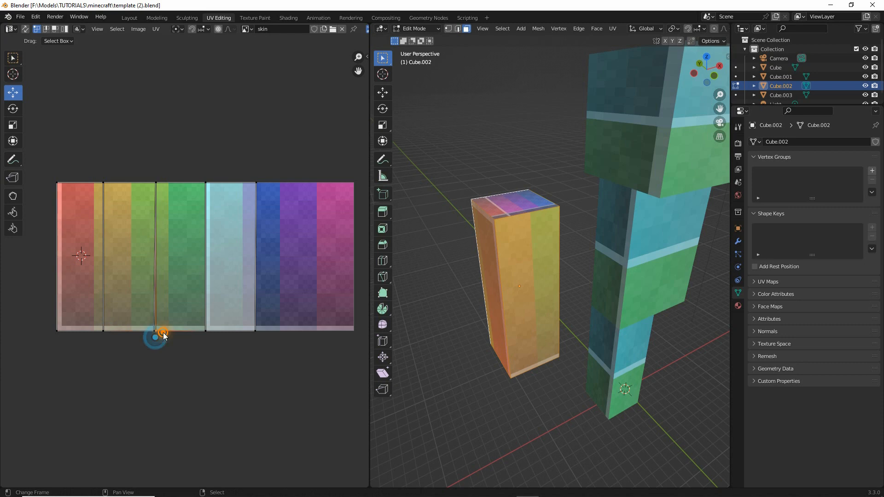
left_click(162, 186)
key("g")
left_click(165, 184)
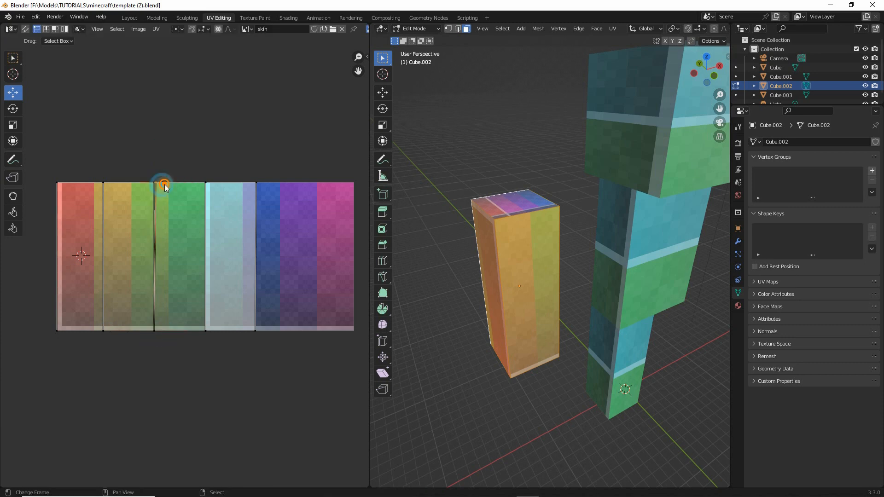
- Snap the vertices between the green and cyan UV faces and the cyan face's lower outer vertex to pixel corners
left_click(209, 189)
key("g")
left_click(212, 186)
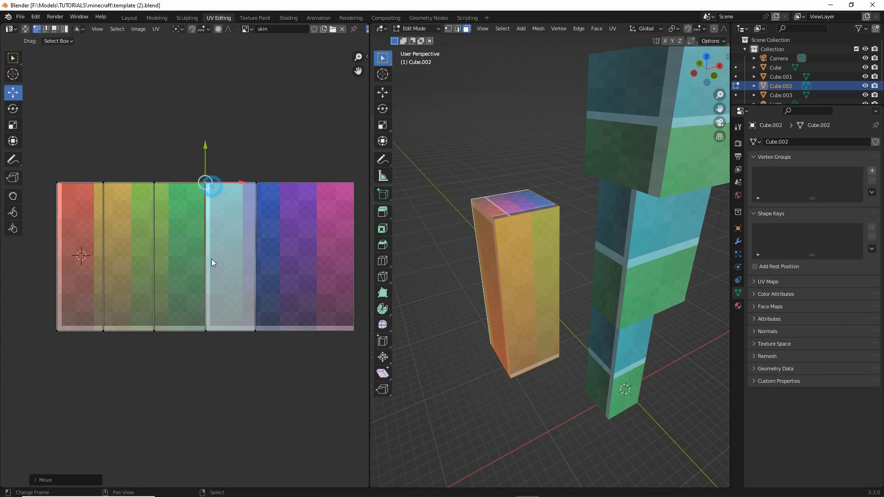
left_click(209, 333)
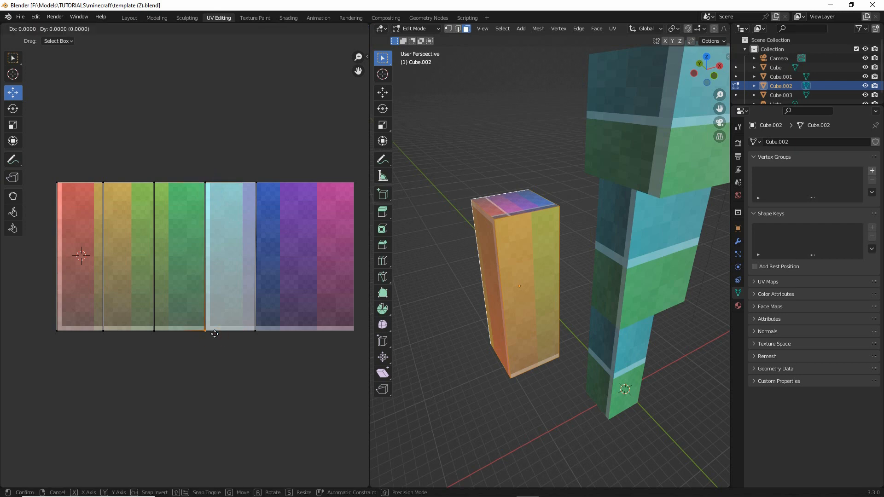
left_click(215, 333)
left_click(256, 335)
key("g")
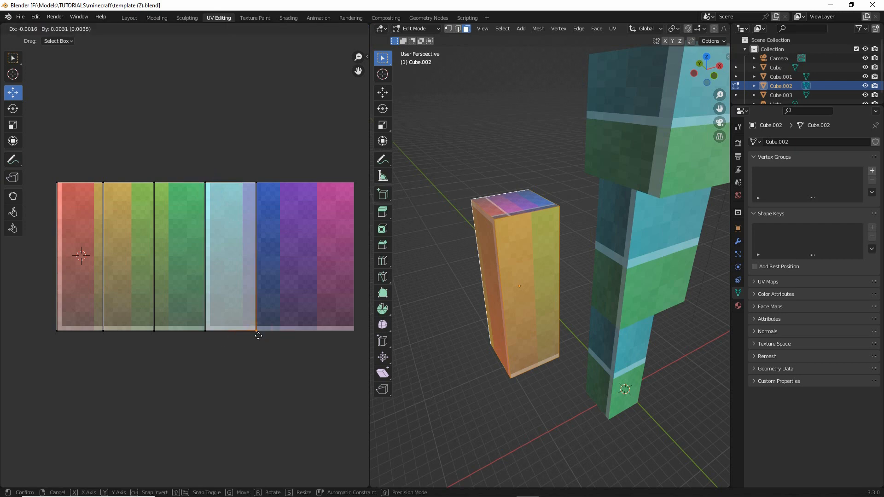
left_click(258, 336)
- Switch UV selection to whole faces and pick the orange, green and cyan UV faces in turn
middle_click_drag(491, 319, 517, 302)
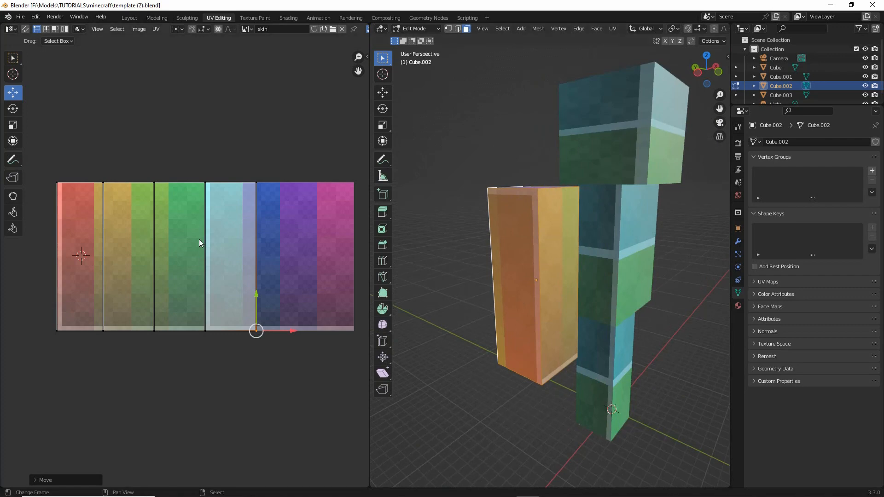
left_click(192, 209)
left_click(55, 28)
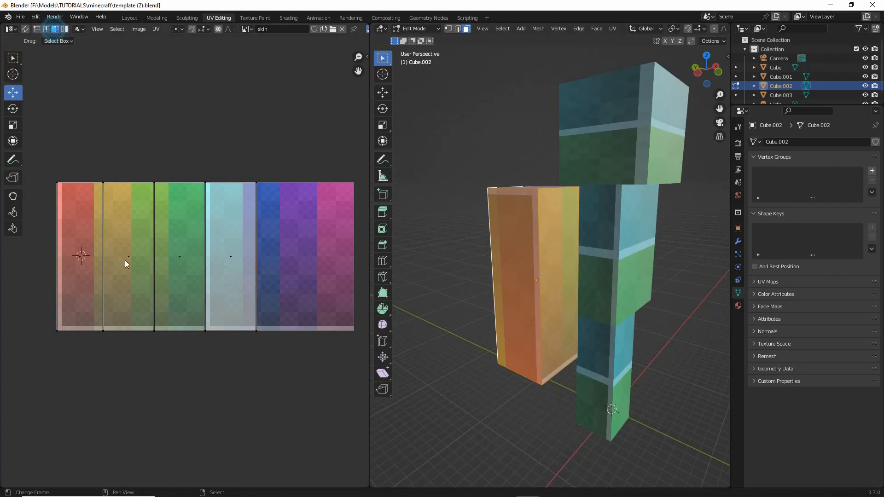
left_click(126, 258)
left_click(179, 256)
left_click(241, 254)
key("g")
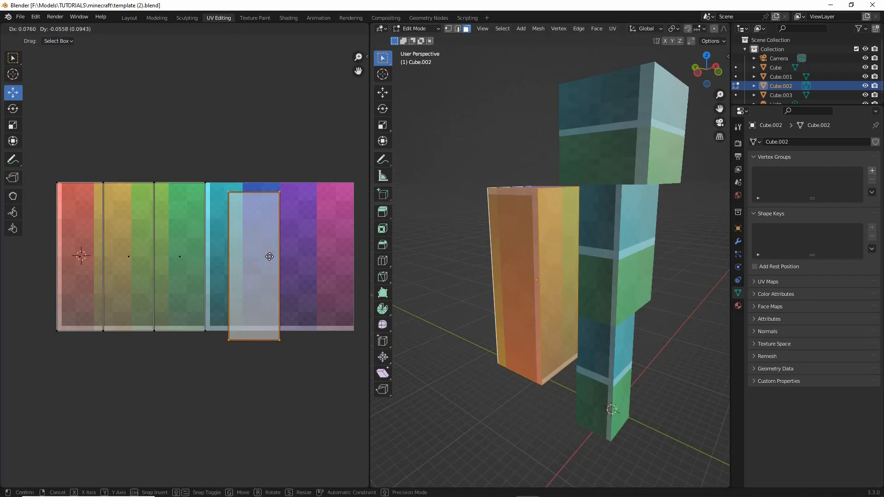
right_click(257, 250)
left_click(183, 239)
key("g")
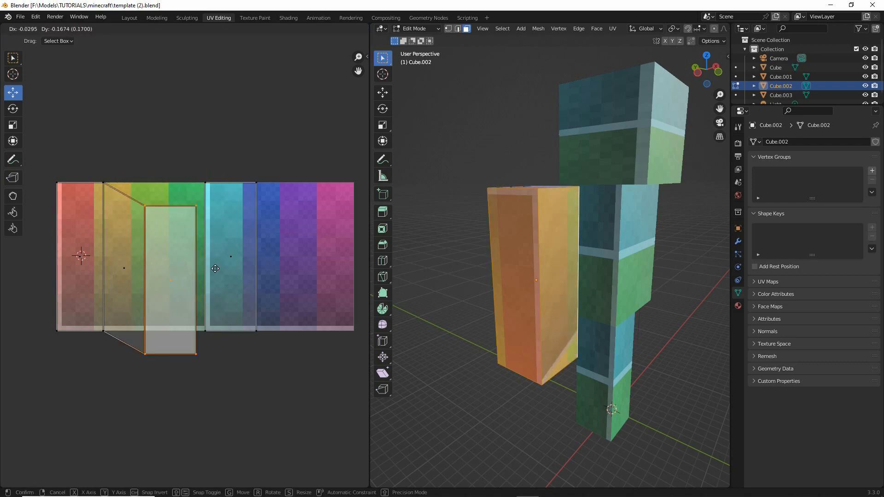
right_click(189, 249)
- Select the red UV face on its own and bring the matching side of the arm into close view
left_click(88, 233)
key("g")
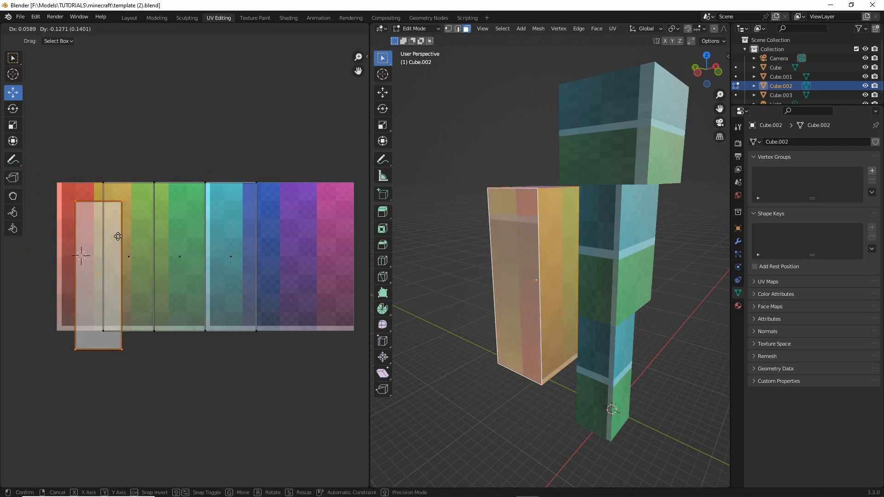
left_click(95, 230)
middle_click_drag(488, 292, 538, 313)
scroll(540, 315, "up", 4)
middle_click_drag(568, 341, 541, 308)
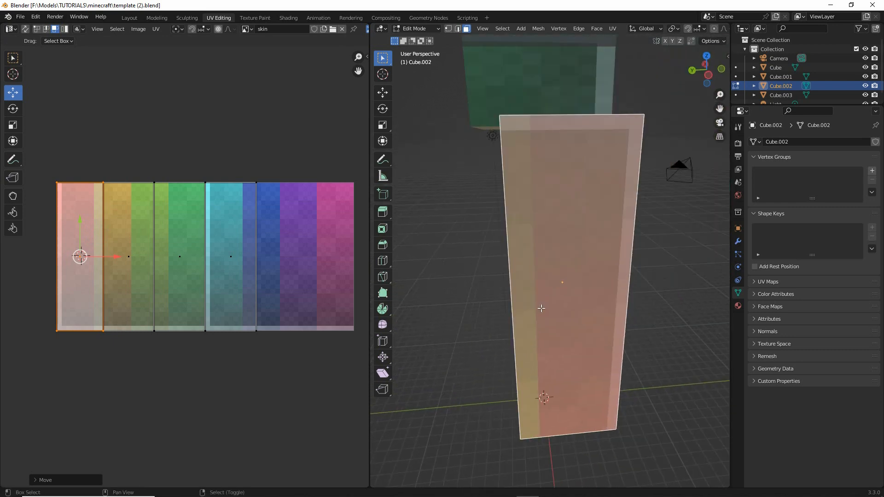
middle_click_drag(160, 295, 214, 300)
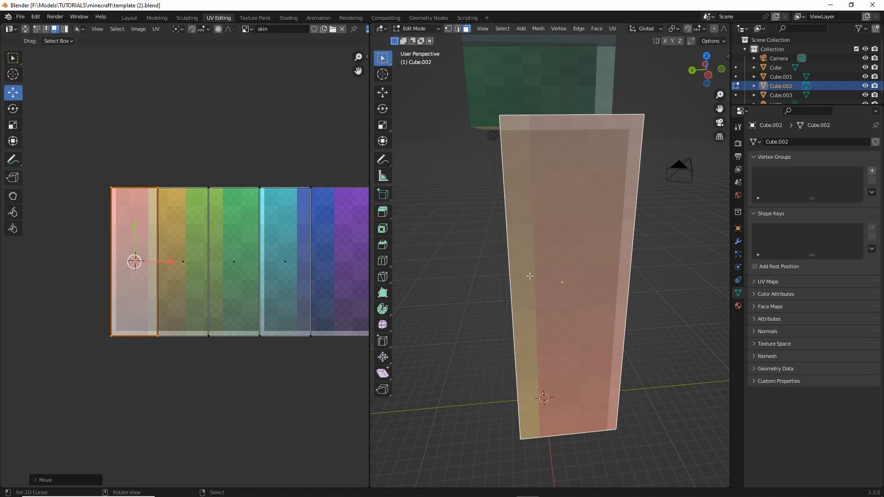
middle_click_drag(530, 276, 562, 306)
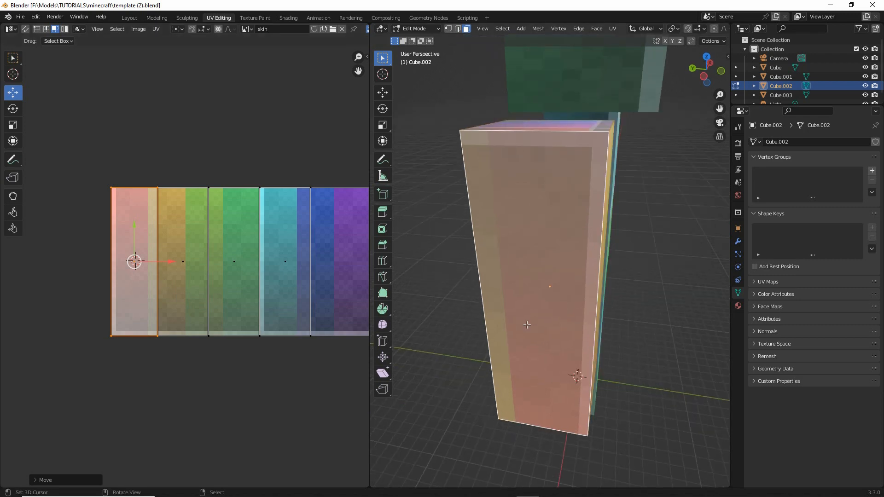
key("ctrl+2")
mouse_move(493, 292)
left_mouse_down()
mouse_move(570, 295)
mouse_move(558, 310)
mouse_move(512, 302)
left_mouse_up()
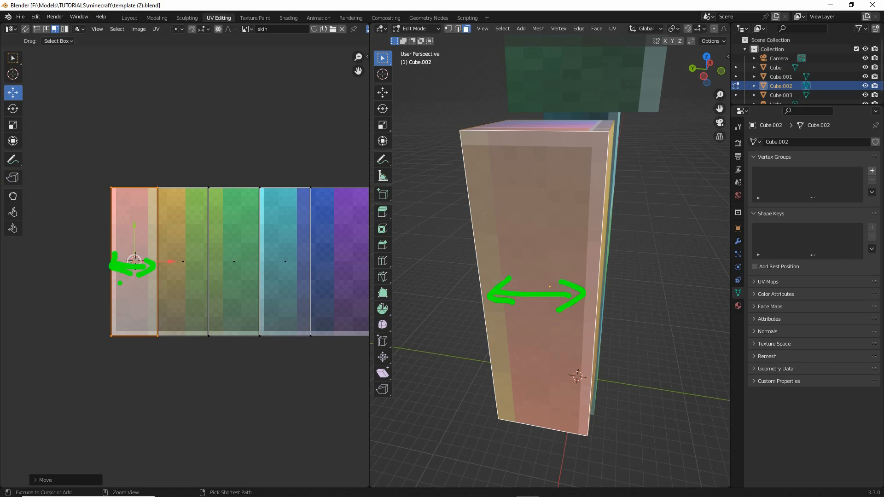
key("Escape")
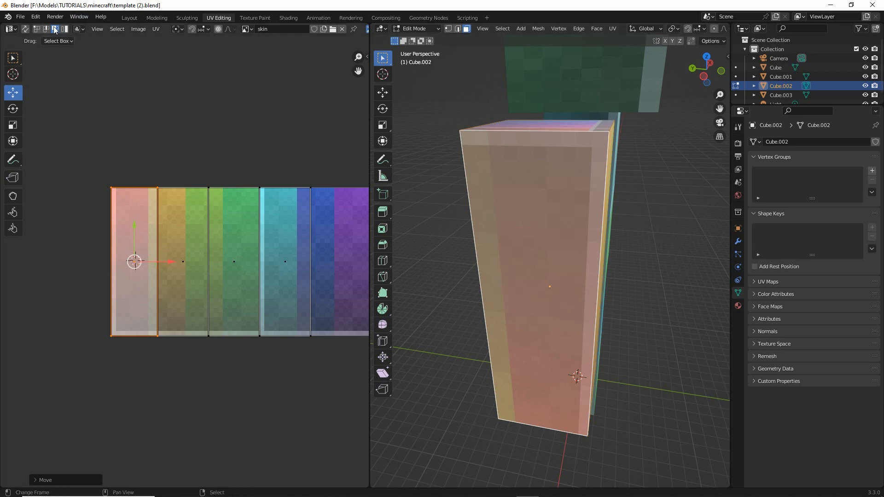
- Mirror the red UV face along the X axis
scroll(108, 254, "up", 3)
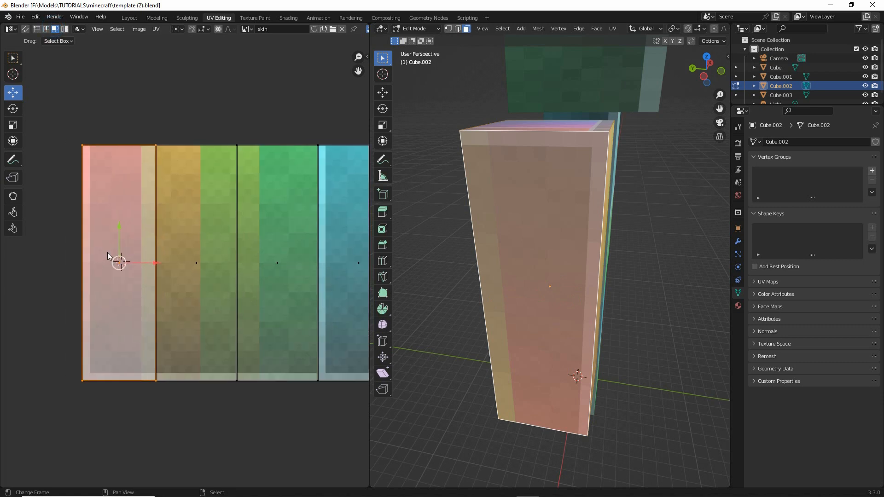
scroll(107, 252, "up", 1)
left_click(158, 29)
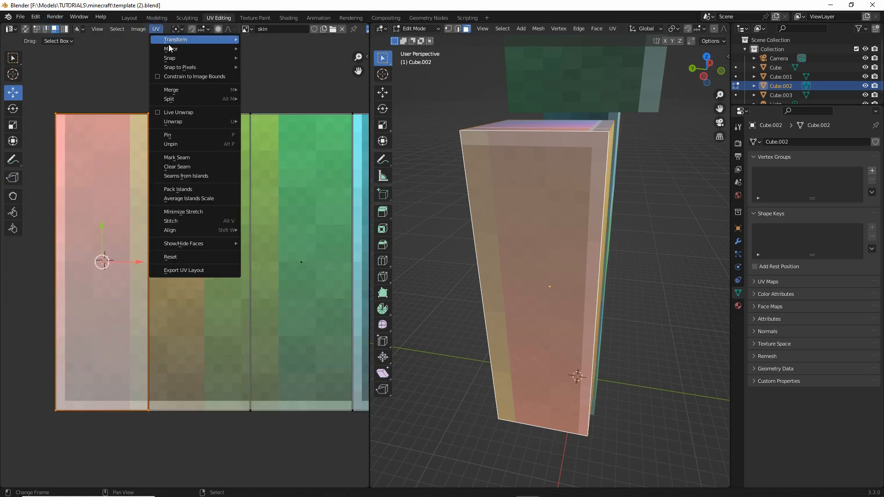
mouse_move(177, 50)
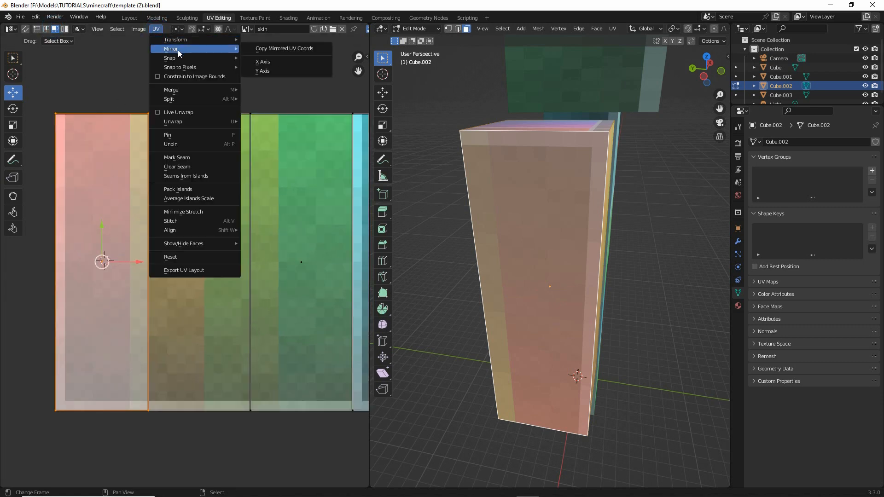
left_click(264, 61)
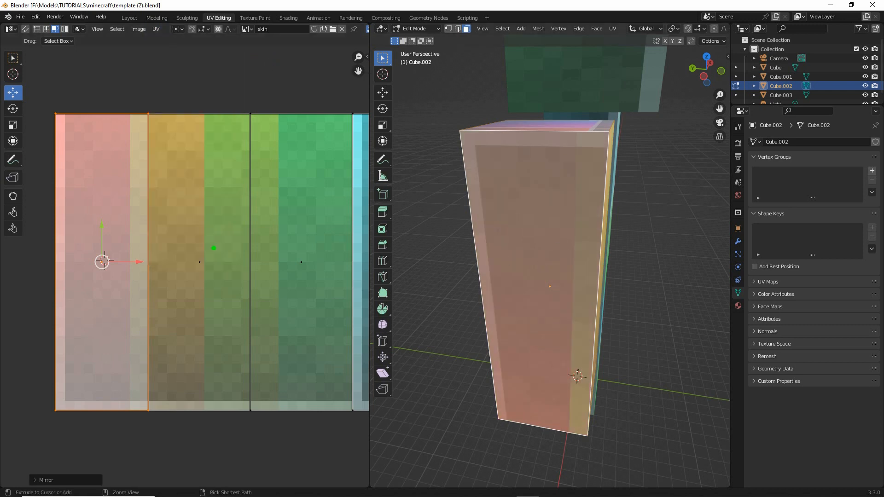
mouse_move(534, 263)
left_mouse_down()
mouse_move(631, 263)
mouse_move(609, 252)
left_mouse_up()
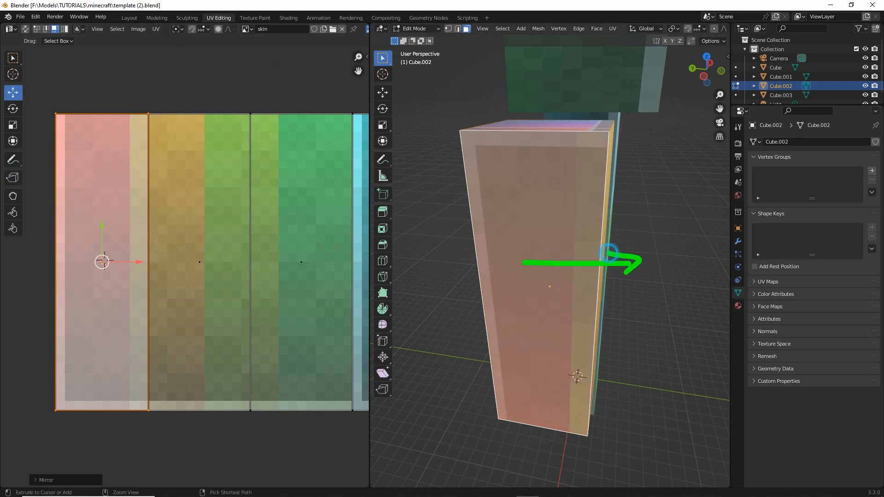
key("Escape")
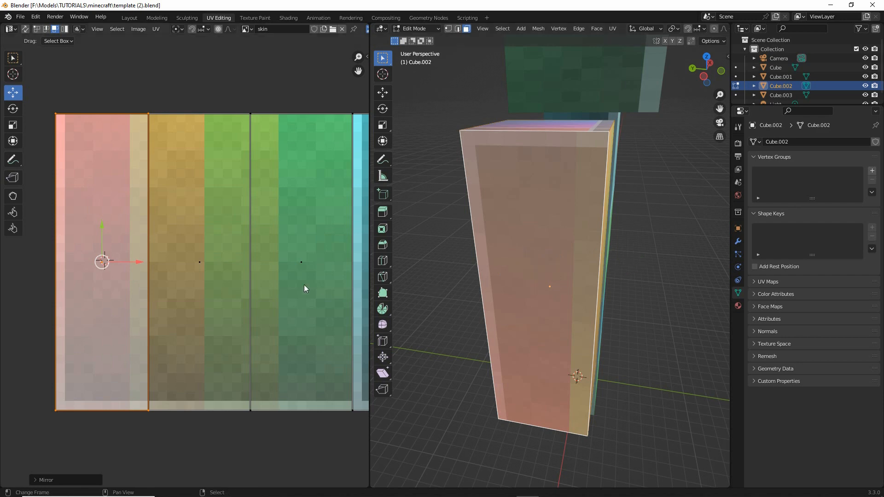
- Select the arm's red, orange, green and cyan side faces together so their UV faces show side by side
middle_click_drag(512, 306, 635, 306)
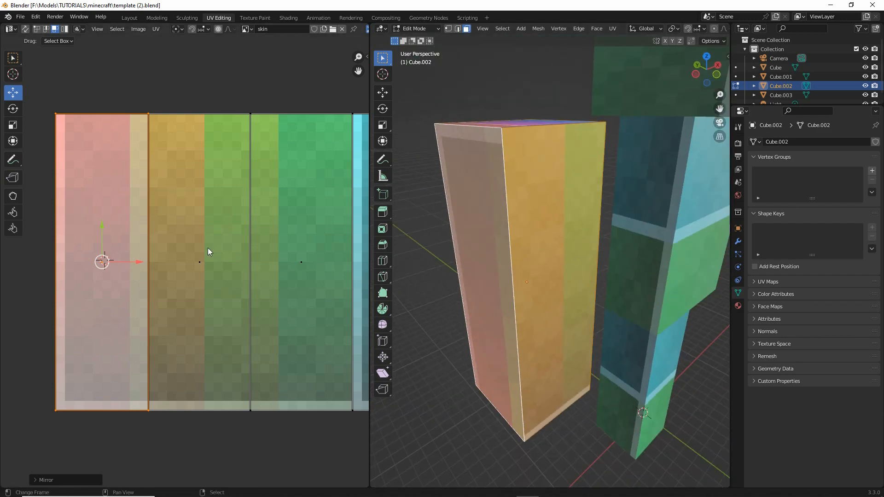
left_click(554, 218)
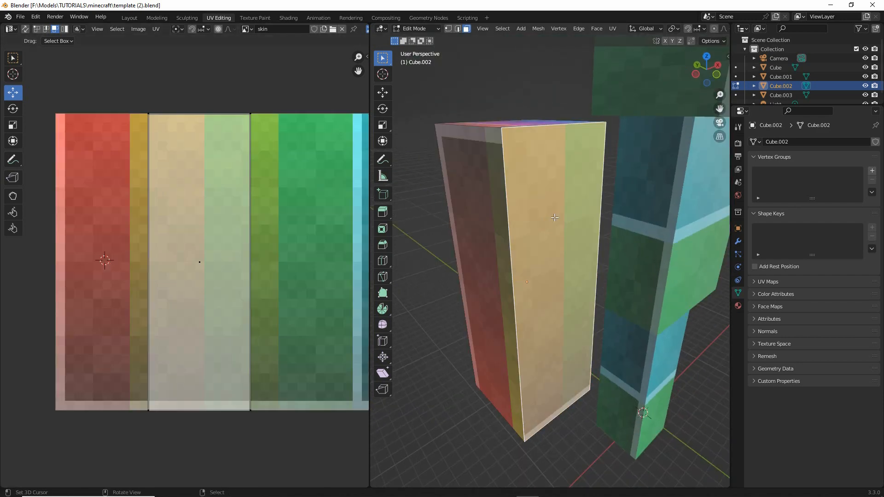
left_click(483, 226)
scroll(216, 235, "right", 3)
scroll(206, 237, "down", 3)
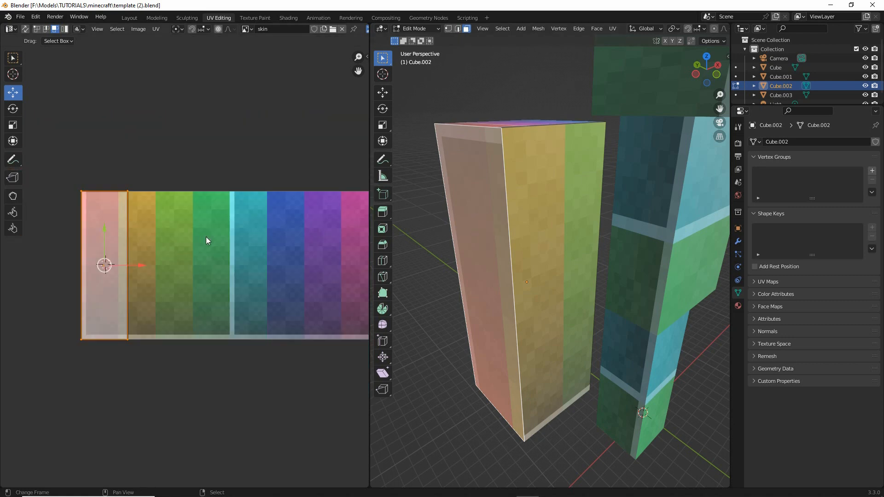
left_click(583, 236, "shift")
middle_click_drag(578, 248, 625, 228)
left_click(522, 210, "shift")
left_click(625, 228, "shift")
middle_click_drag(205, 244, 200, 237)
scroll(201, 237, "up", 1)
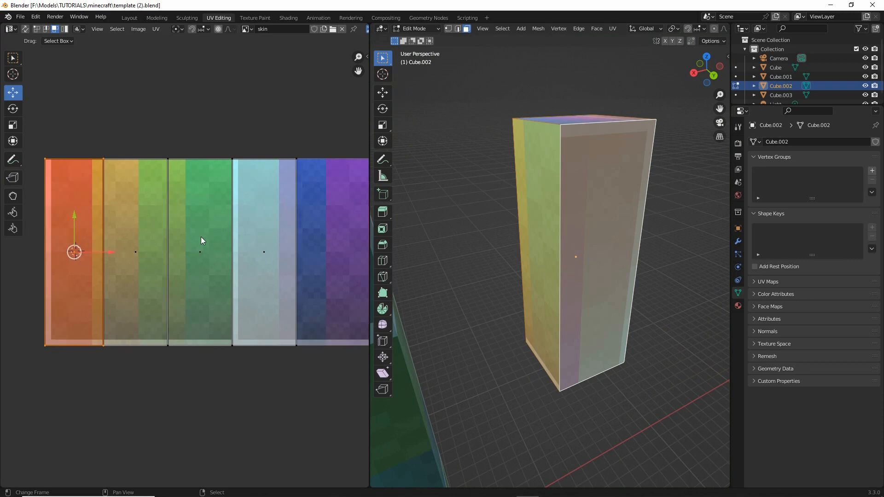
- Select the cyan face on its own and mirror its UV face along the X axis
middle_click_drag(137, 257, 159, 271)
middle_click_drag(555, 292, 606, 237)
left_click(605, 235)
middle_click_drag(274, 261, 238, 255)
left_click(238, 255)
left_click(156, 29)
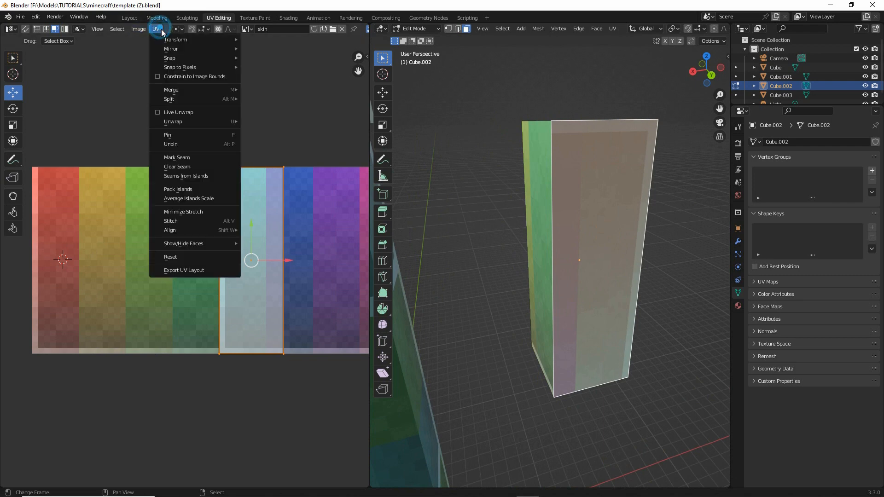
mouse_move(175, 50)
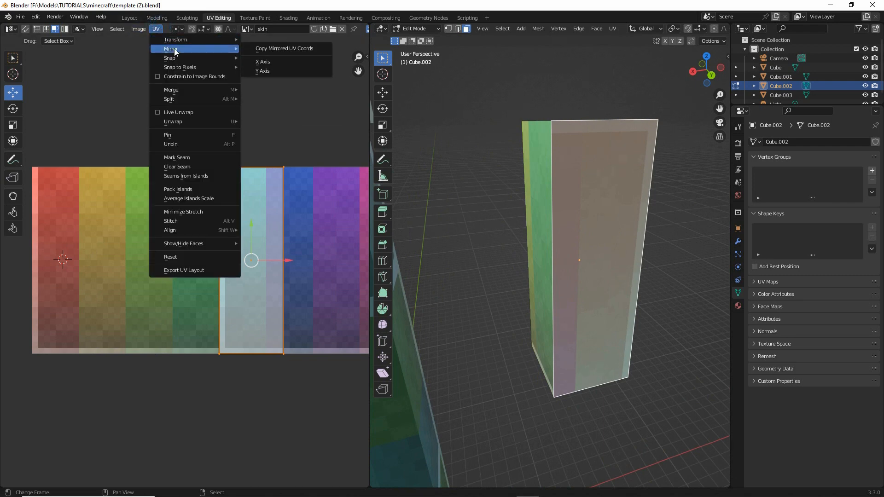
left_click(274, 62)
- Compare the pale border and orientation of the arm's side faces with their UV faces on the skin texture
middle_click_drag(272, 279, 278, 251)
middle_click_drag(575, 257, 466, 265)
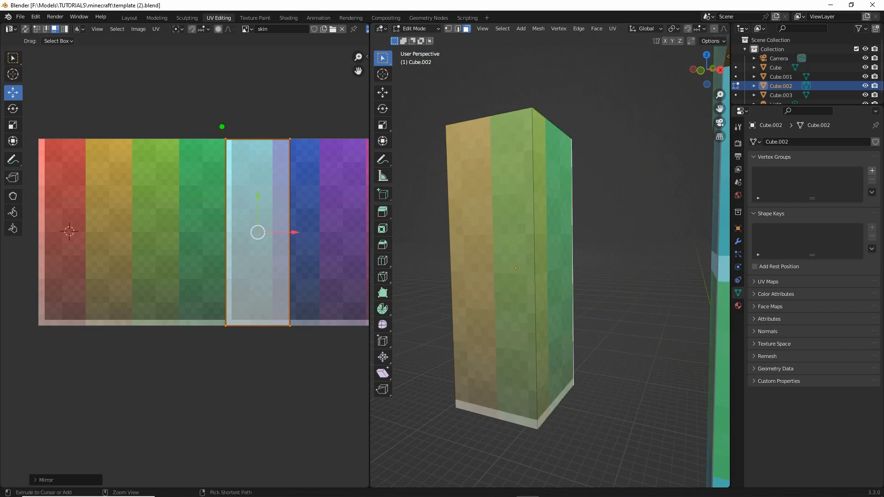
mouse_move(222, 126)
left_mouse_down()
mouse_move(219, 304)
mouse_move(325, 334)
mouse_move(304, 127)
left_mouse_up()
left_click_drag(301, 132, 197, 126)
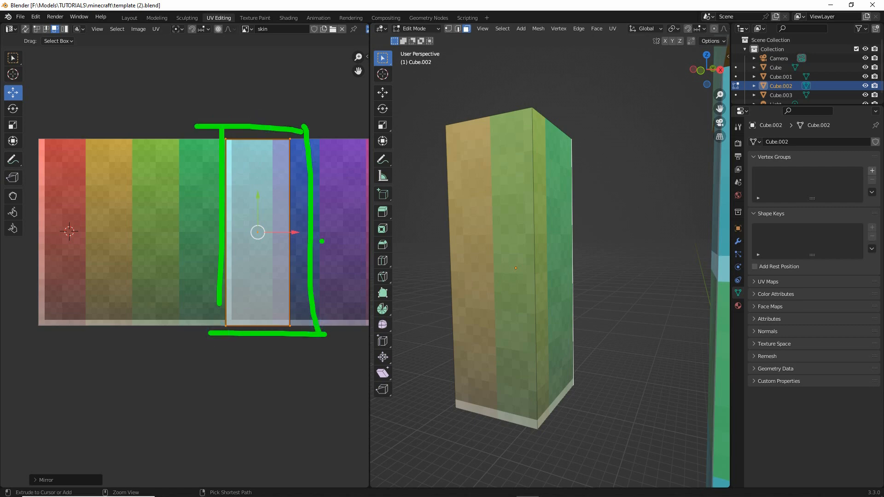
mouse_move(335, 169)
left_mouse_down()
mouse_move(333, 223)
mouse_move(344, 170)
left_mouse_up()
left_click_drag(328, 216, 346, 224)
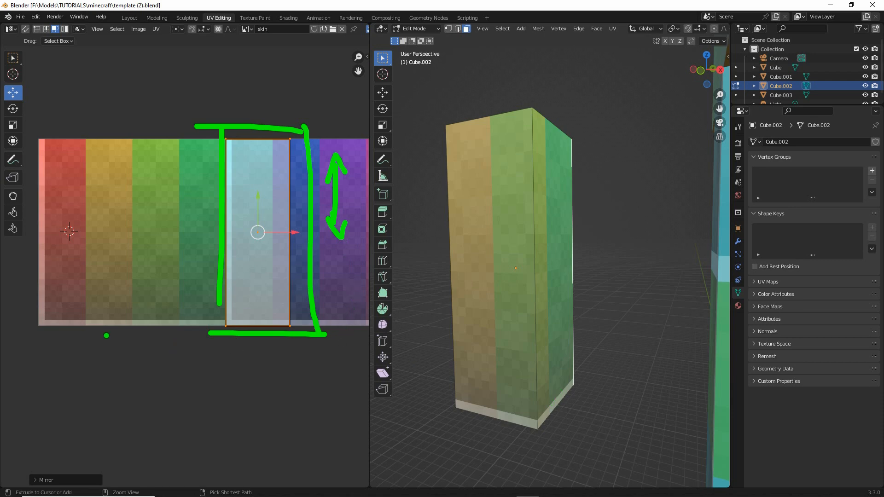
left_click_drag(54, 326, 129, 327)
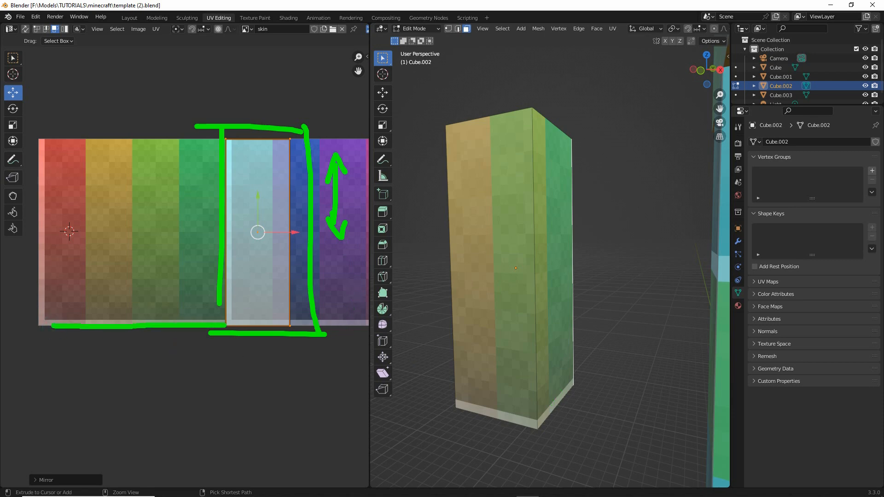
mouse_move(57, 328)
left_mouse_down()
mouse_move(38, 270)
mouse_move(48, 167)
left_mouse_up()
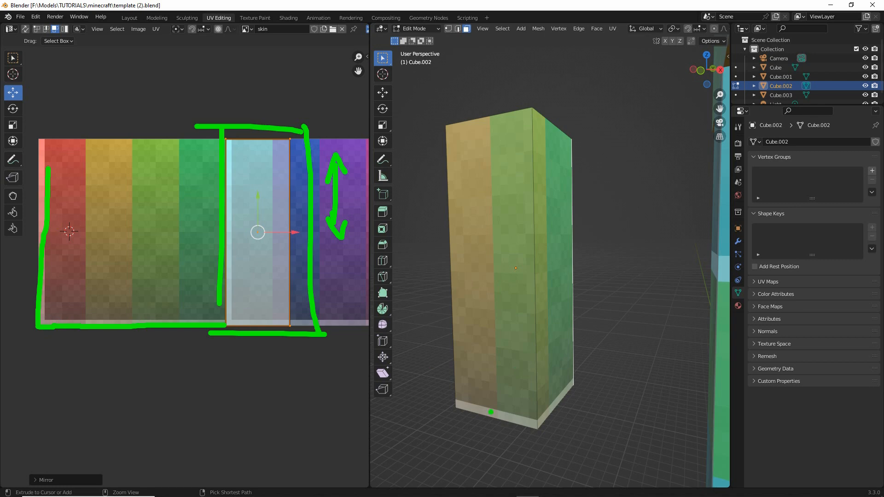
mouse_move(462, 403)
left_mouse_down()
mouse_move(549, 424)
mouse_move(597, 375)
left_mouse_up()
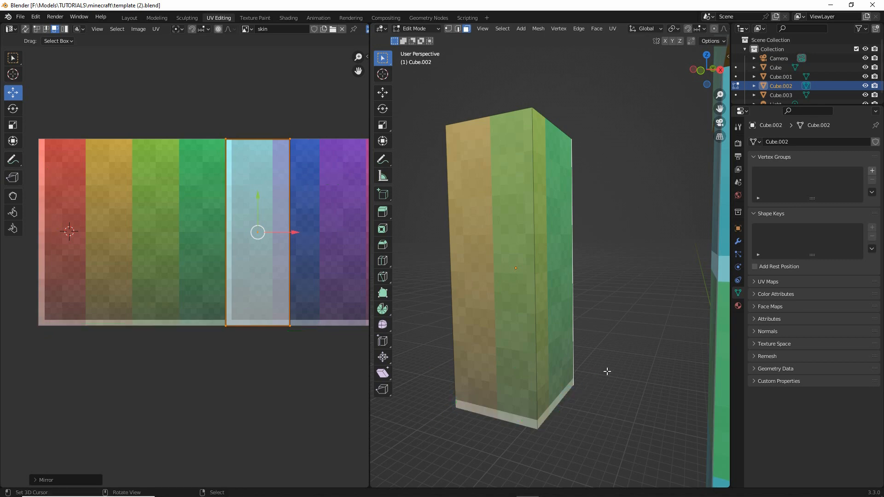
mouse_move(605, 369)
middle_mouse_down()
mouse_move(456, 367)
mouse_move(571, 273)
middle_mouse_up()
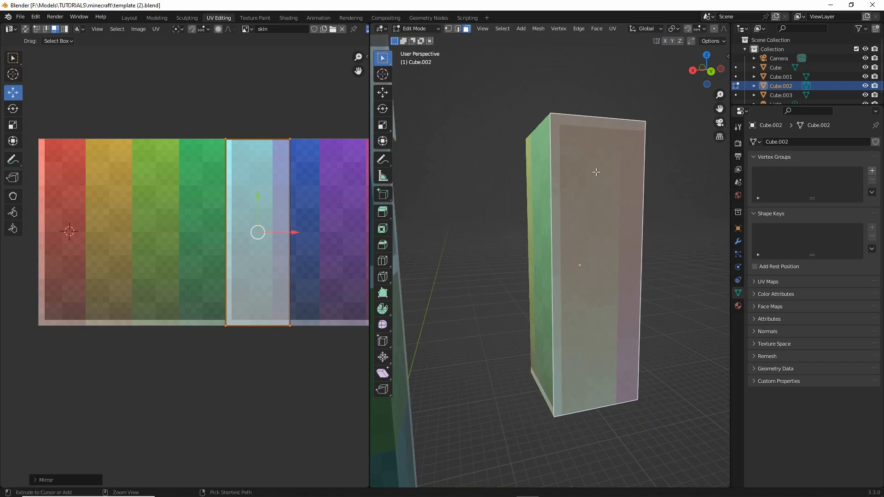
left_click_drag(565, 122, 670, 122)
left_click_drag(267, 156, 235, 248)
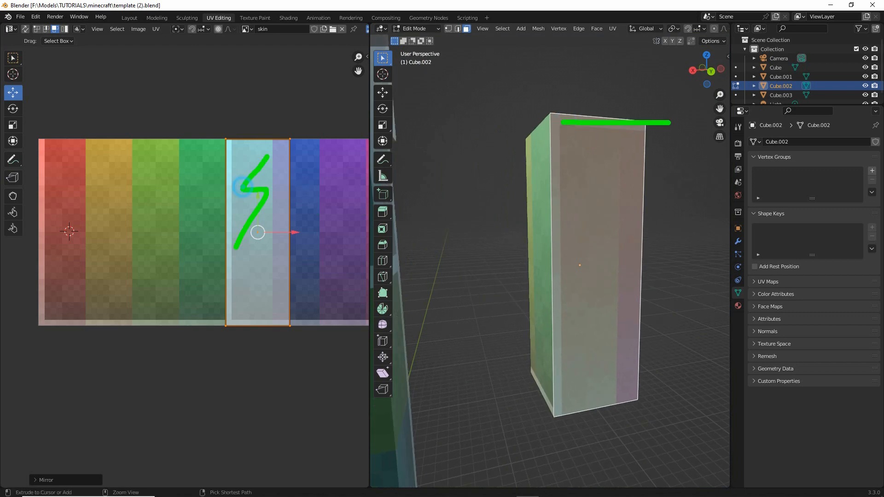
key("Escape")
mouse_move(645, 302)
middle_mouse_down()
mouse_move(540, 308)
mouse_move(533, 279)
middle_mouse_up()
left_click_drag(552, 124, 562, 374)
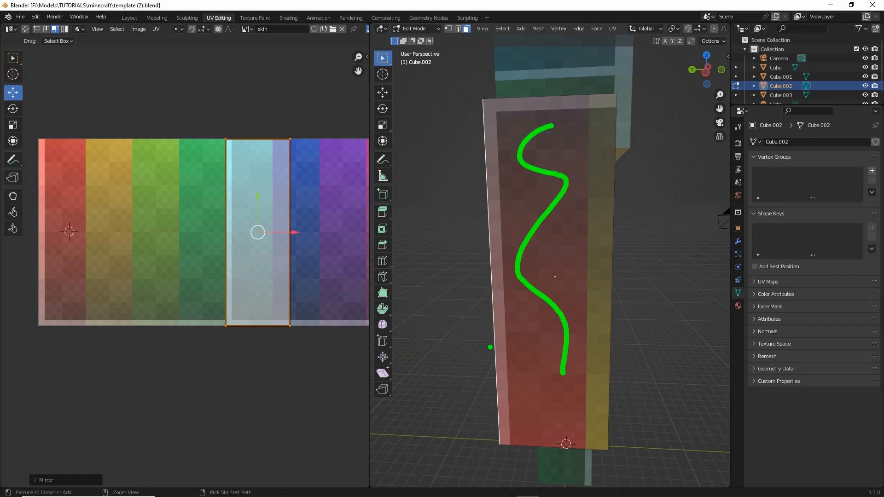
mouse_move(55, 155)
left_mouse_down()
mouse_move(52, 246)
mouse_move(76, 307)
left_mouse_up()
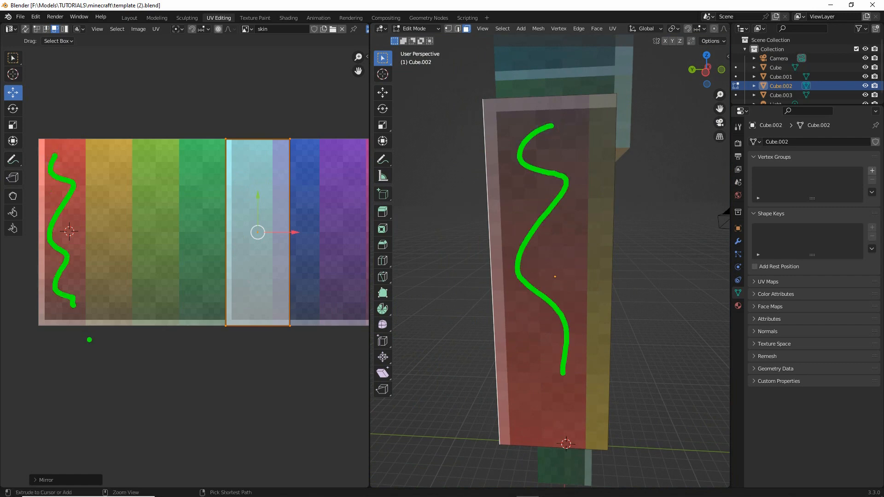
key("Escape")
- Select the red and cyan faces together and mirror their UV faces along the Y axis
left_click(554, 278)
mouse_move(554, 278)
middle_mouse_down()
mouse_move(534, 306)
mouse_move(604, 304)
middle_mouse_up()
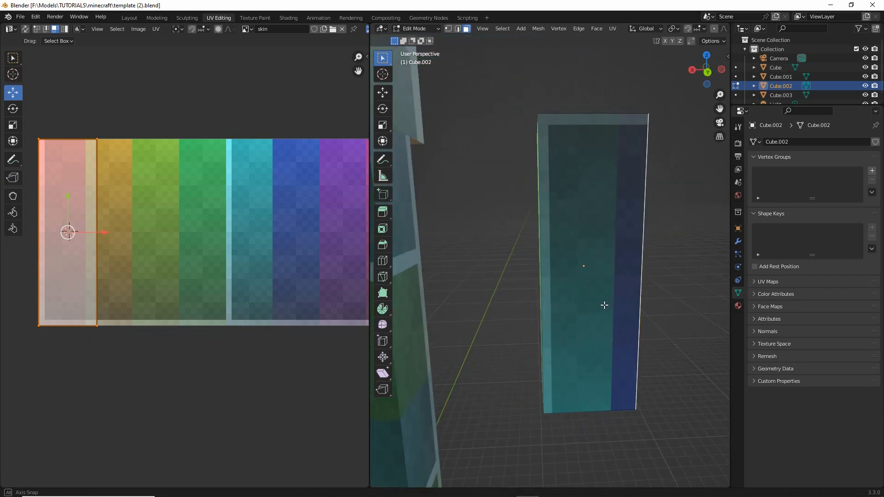
left_click(584, 286, "shift")
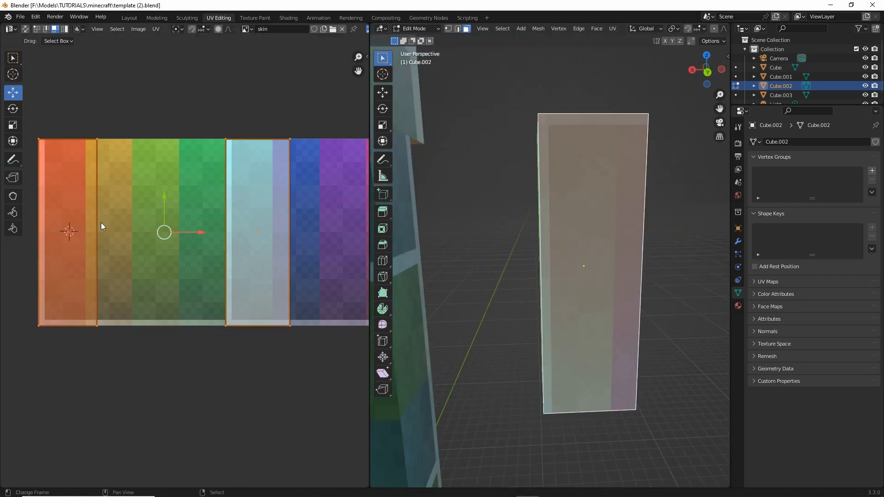
left_click(73, 223)
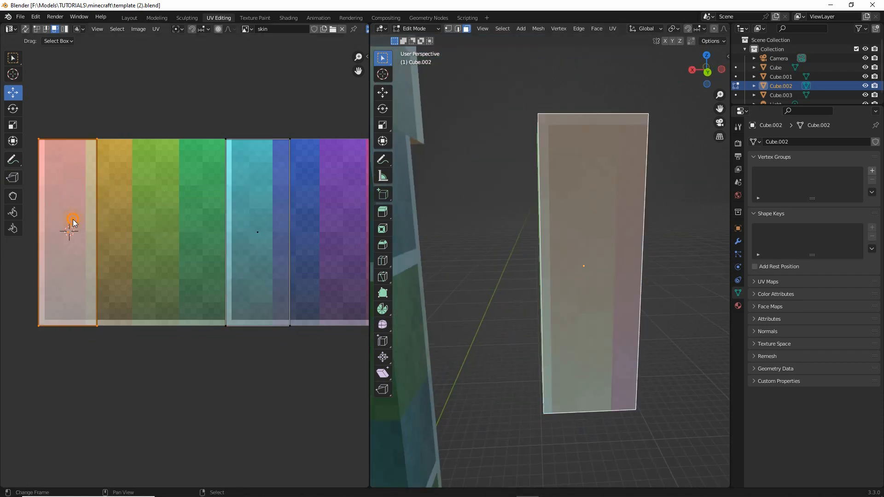
left_click(234, 231, "shift")
left_click(156, 29)
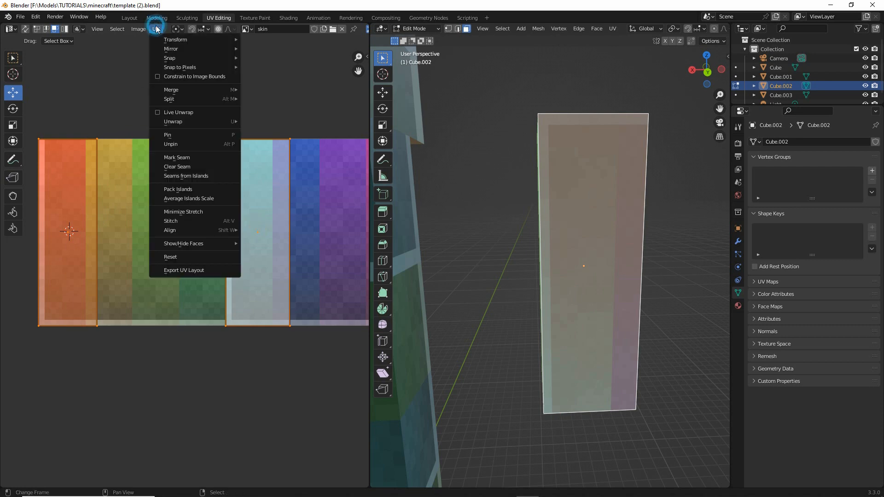
mouse_move(170, 48)
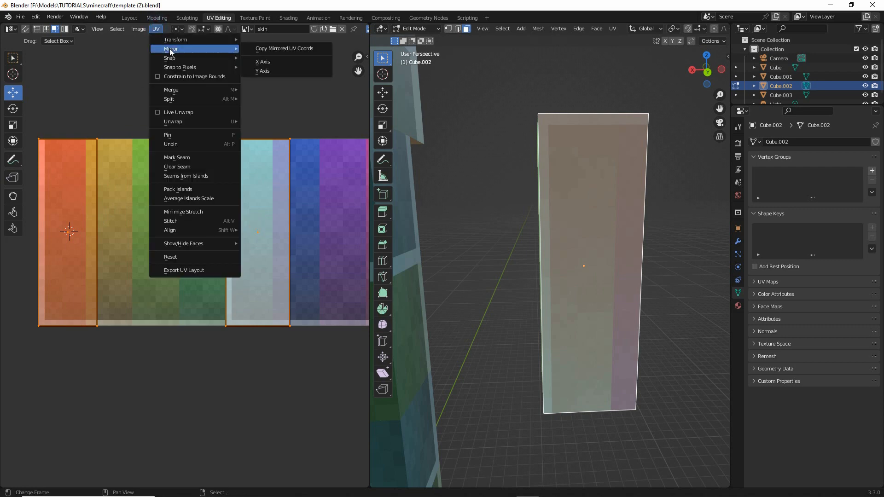
left_click(255, 73)
- Select the arm's red and orange faces and try moving the orange UV face
middle_click_drag(552, 276, 532, 276)
right_click(534, 276)
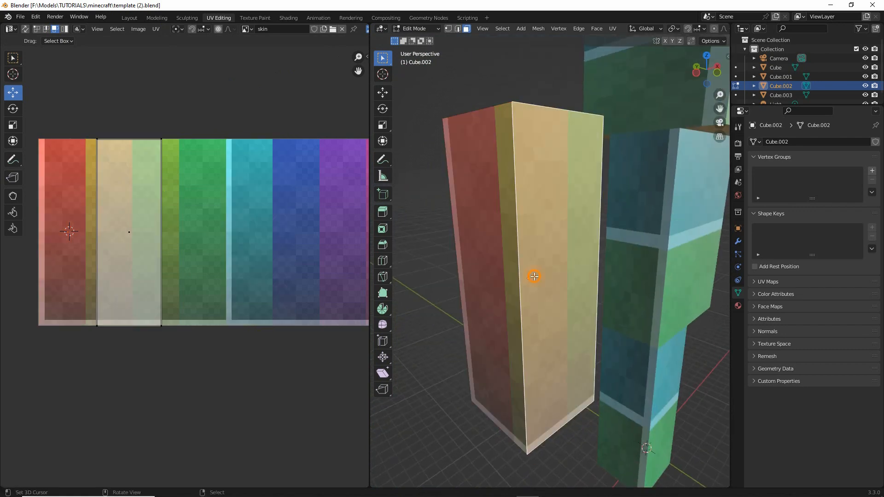
right_click(500, 276, "shift")
right_click(123, 225)
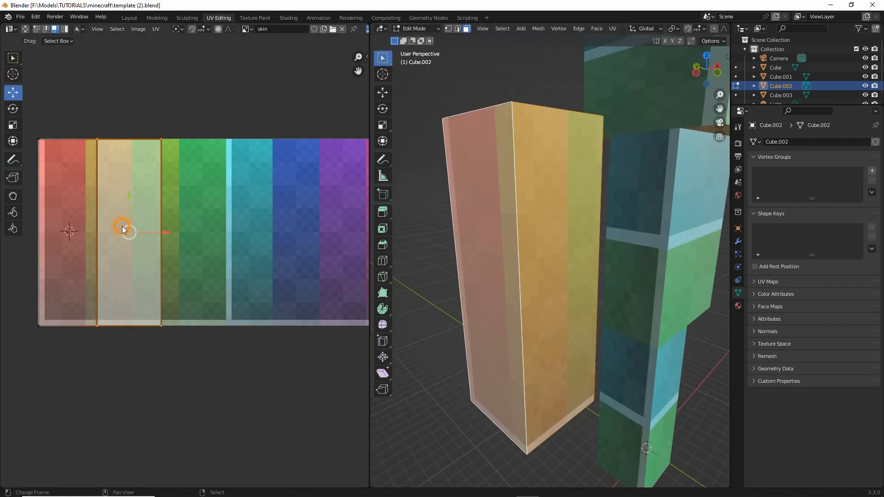
key("g")
right_click(133, 228)
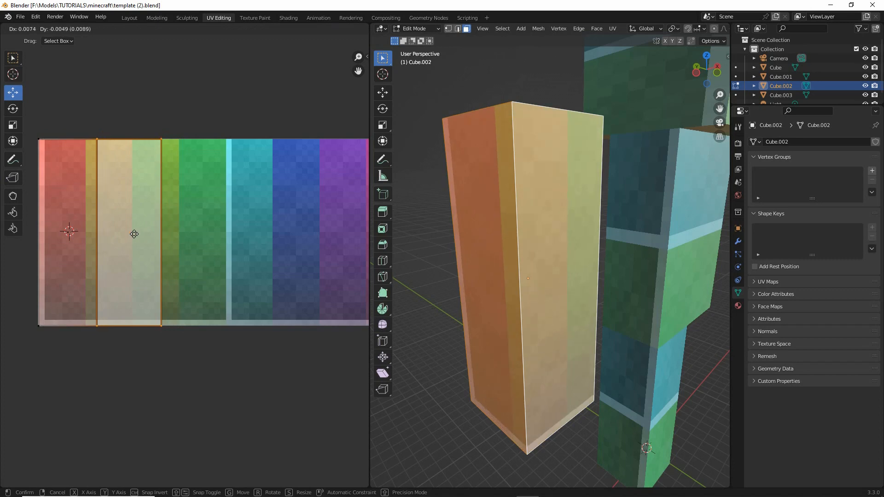
- Add the green and cyan faces to the selection and try moving the cyan UV face
middle_click_drag(525, 276, 435, 272)
right_click(532, 239, "shift")
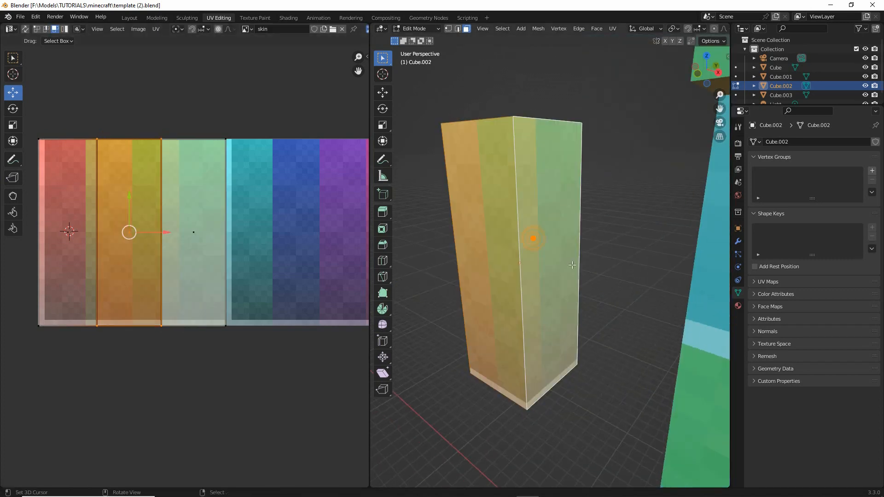
middle_click_drag(532, 238, 428, 264)
right_click(588, 259, "shift")
right_click(261, 250)
key("g")
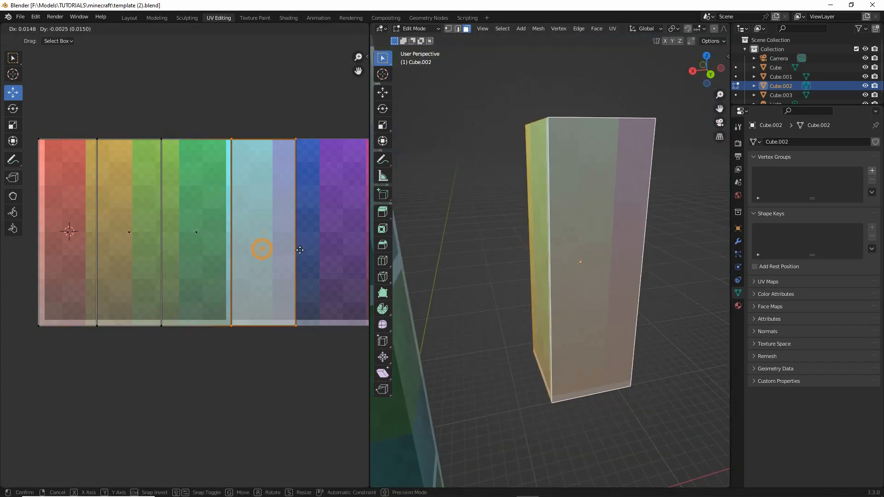
right_click(286, 250)
- Try moving the green and red UV faces in turn, returning each to its original place
right_click(198, 232)
key("g")
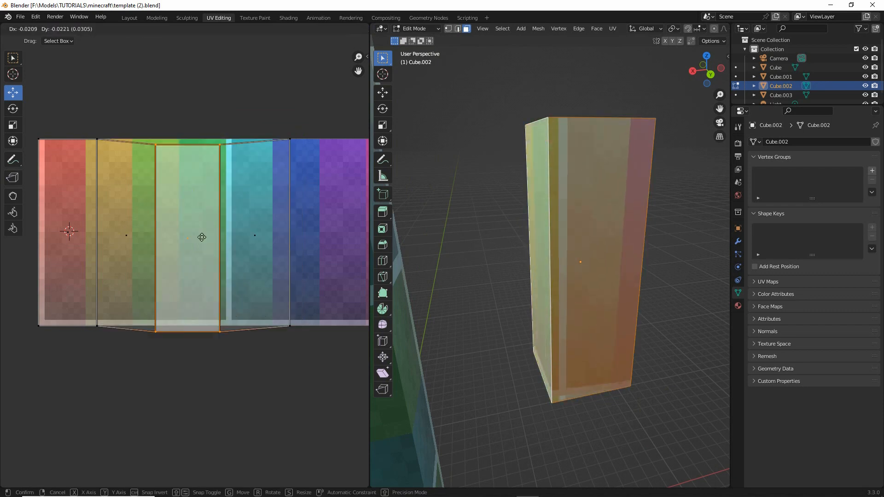
right_click(193, 231)
right_click(69, 215)
key("g")
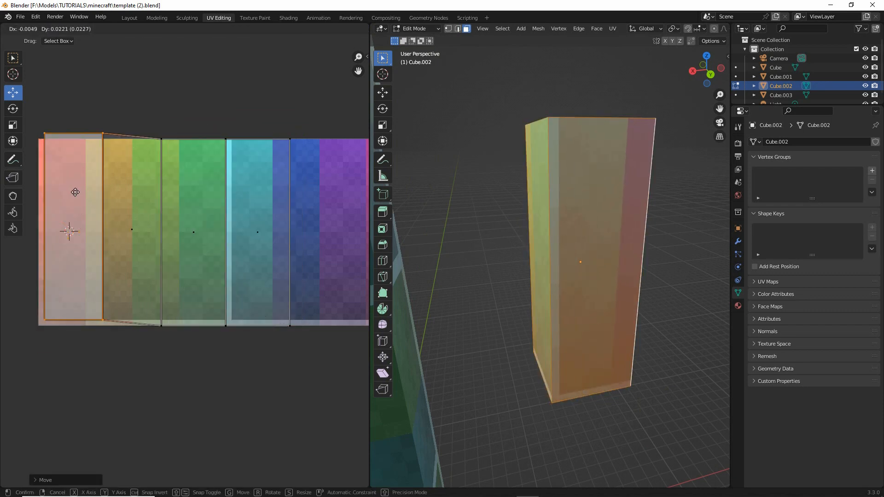
left_click(73, 197)
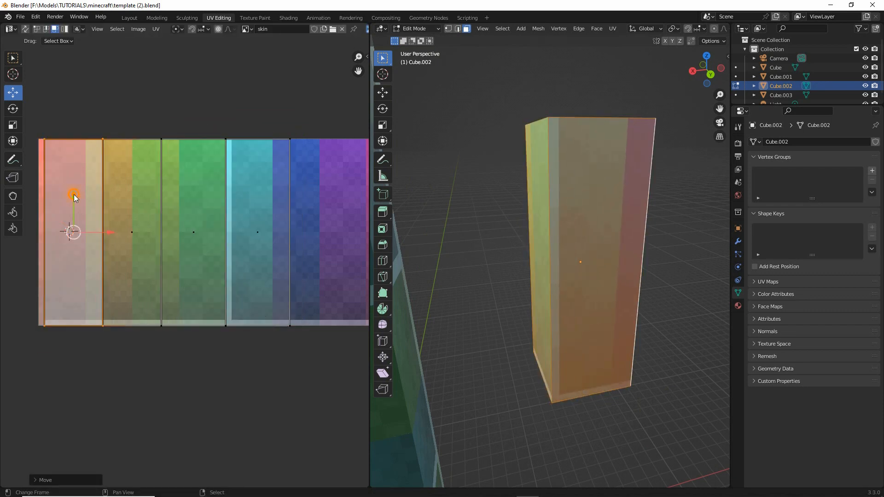
key("g")
left_click(89, 253)
- Select the arm's top face together with its red, orange, green and cyan side faces
middle_click_drag(587, 278, 553, 221)
left_click(541, 172)
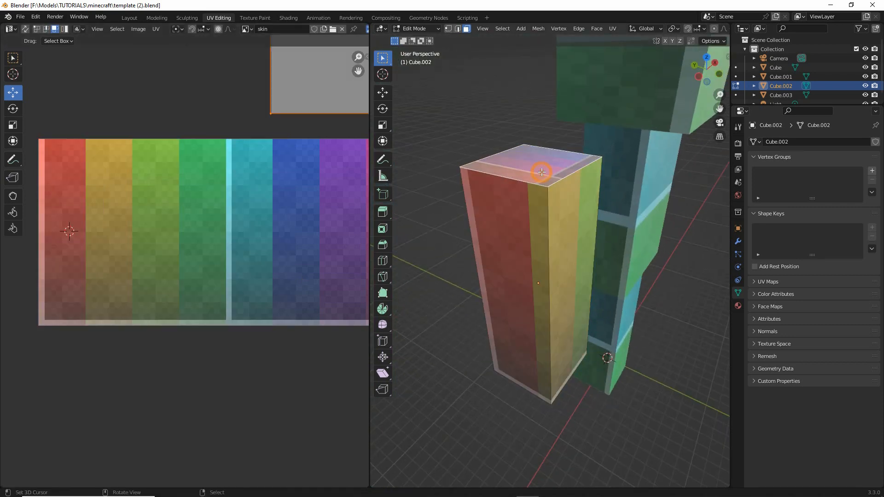
right_click(518, 238)
right_click(582, 250, "shift")
middle_click_drag(463, 301, 653, 292)
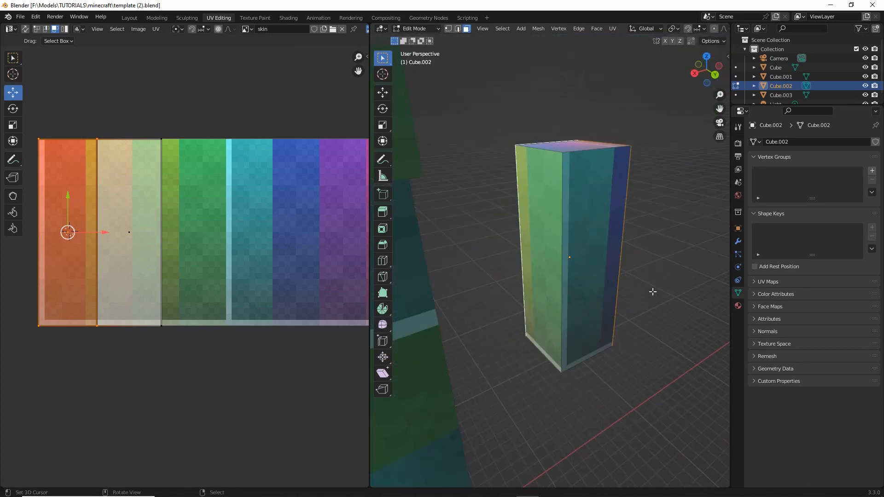
right_click(590, 250, "shift")
right_click(540, 230, "shift")
middle_click_drag(582, 292, 430, 300)
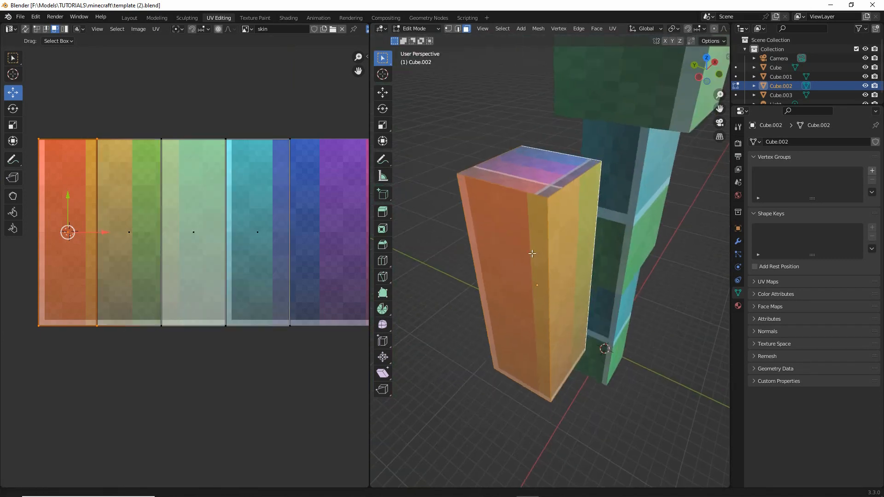
mouse_move(529, 252)
middle_mouse_down()
mouse_move(503, 237)
mouse_move(514, 250)
middle_mouse_up()
right_click(512, 245, "shift")
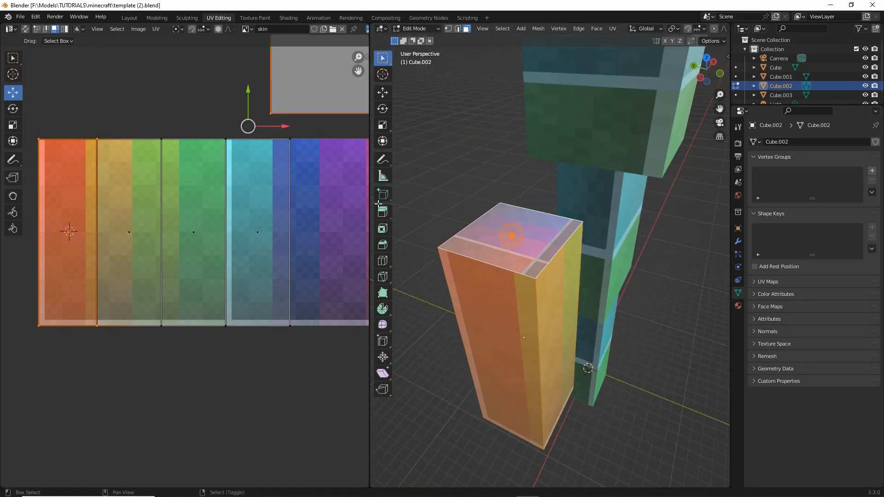
- Select only the UV face of the arm's top, lying above the skin texture
scroll(275, 125, "down", 4)
middle_click_drag(257, 146, 265, 170)
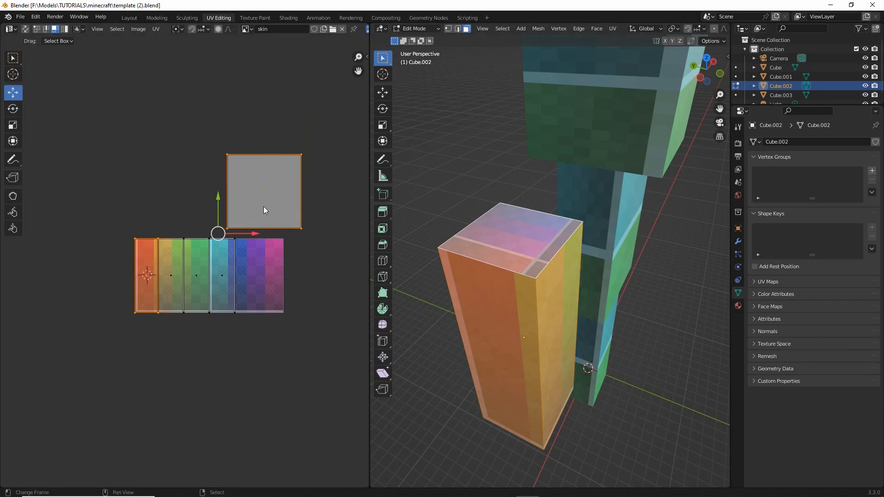
scroll(265, 209, "up", 2)
right_click(311, 122)
middle_click_drag(344, 153, 297, 174)
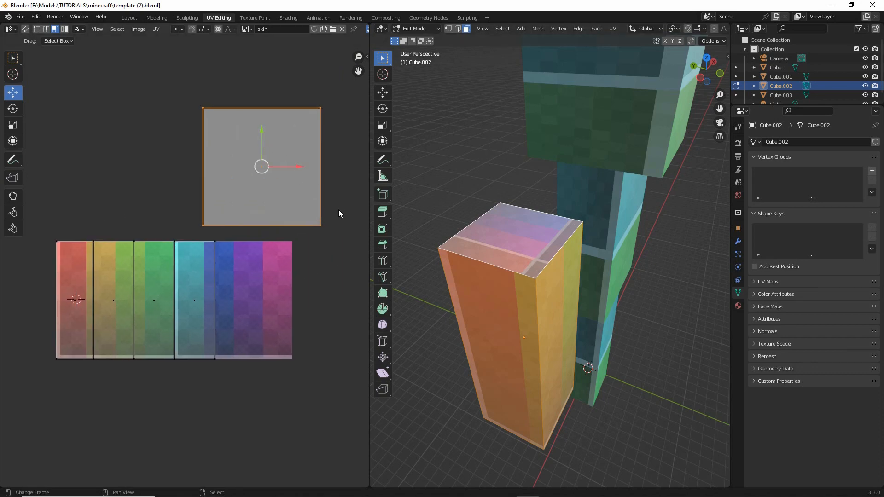
- Scale the arm top's UV face down to the width of the orange UV face and place it directly above that face
left_click(13, 125)
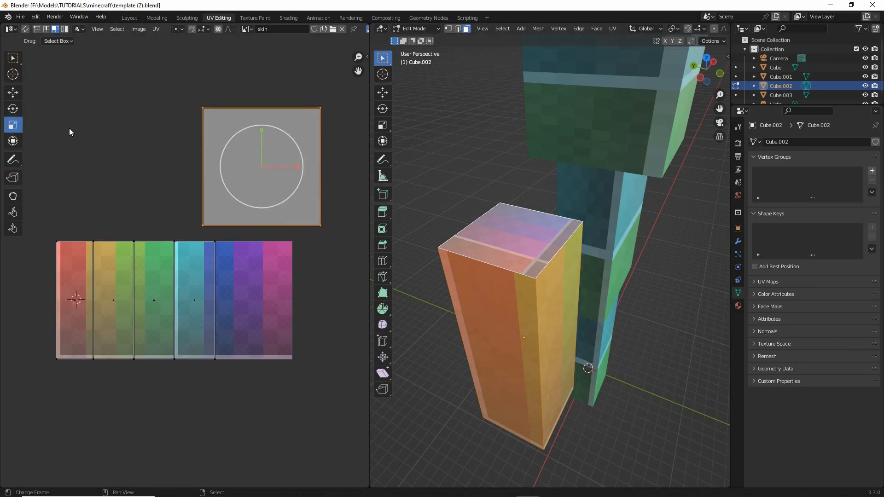
left_click_drag(288, 141, 117, 220)
key("ctrl+z")
left_click(14, 92)
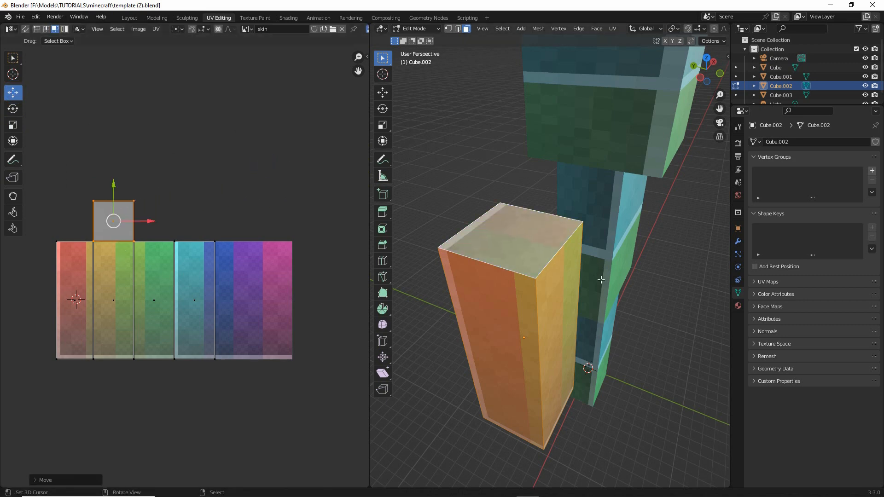
middle_click_drag(601, 279, 542, 327)
scroll(534, 304, "up", 3)
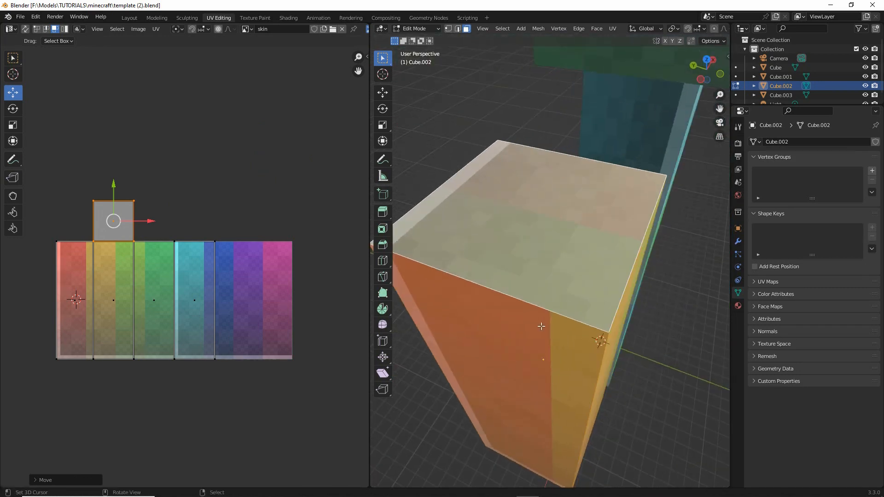
- Try moving the orange UV face to test how its texture meets the arm's top, and leave it in its original place
left_click(115, 254)
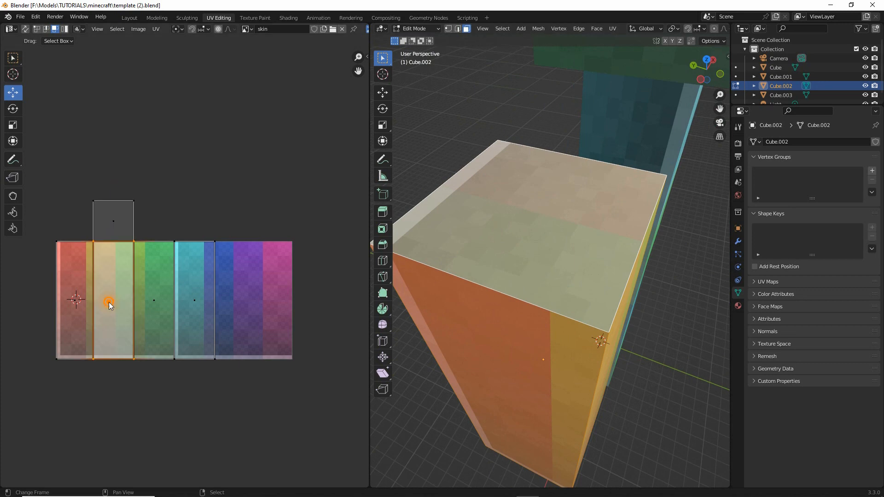
key("g")
right_click(123, 277)
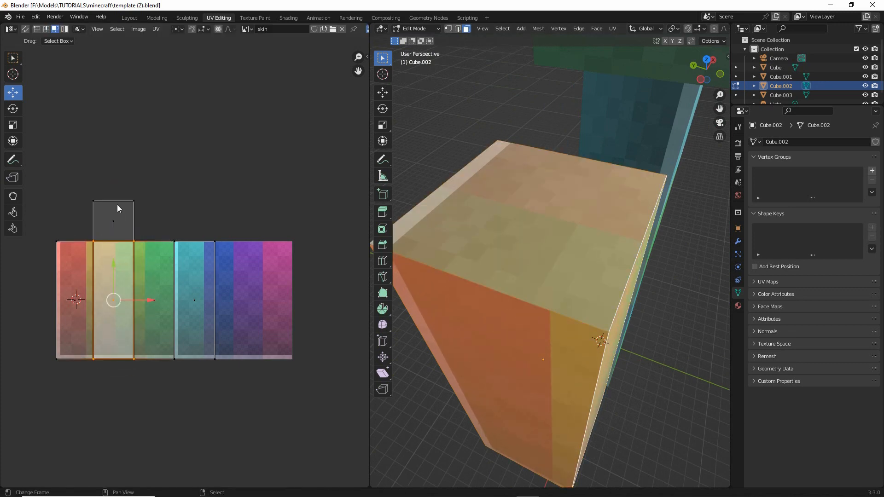
- Mirror the arm top's UV face along the Y axis and inspect the seam with the orange side
left_click(119, 217)
middle_click_drag(137, 225, 174, 223)
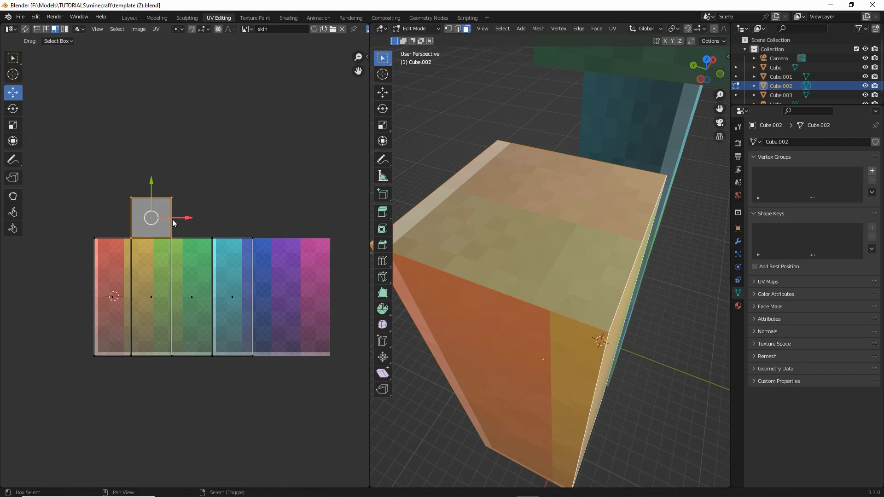
left_click(156, 28)
mouse_move(184, 49)
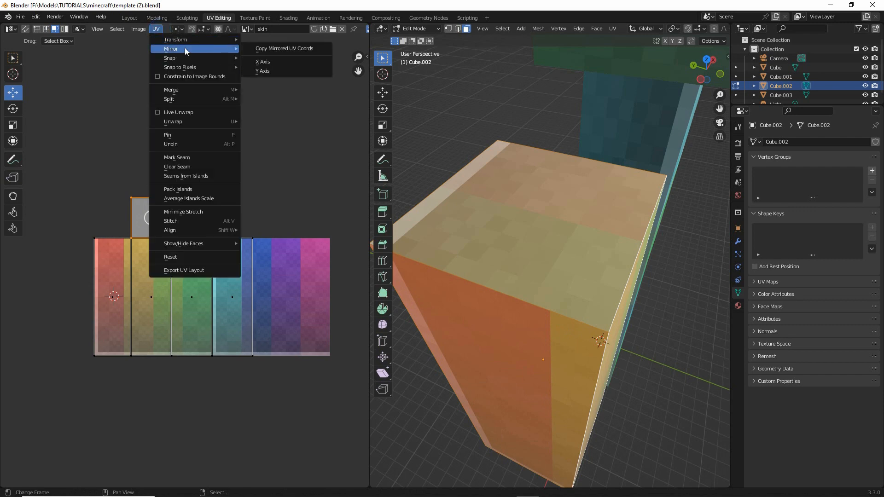
left_click(267, 70)
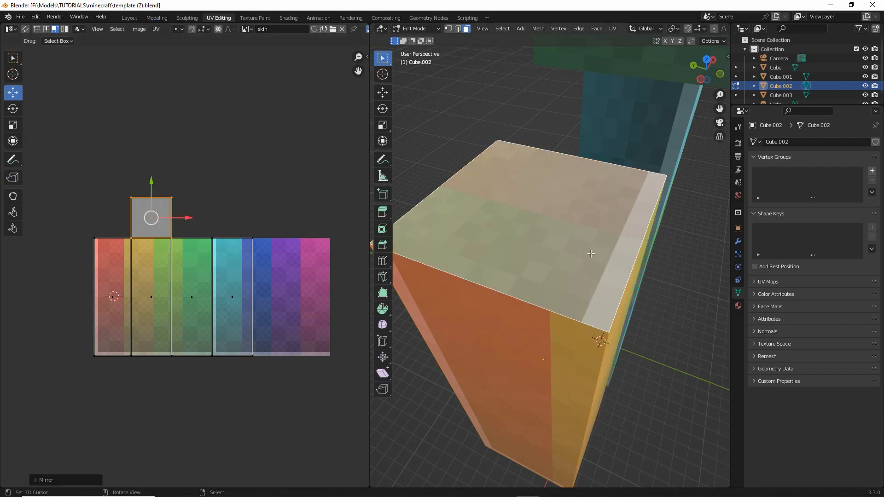
middle_click_drag(591, 253, 534, 251)
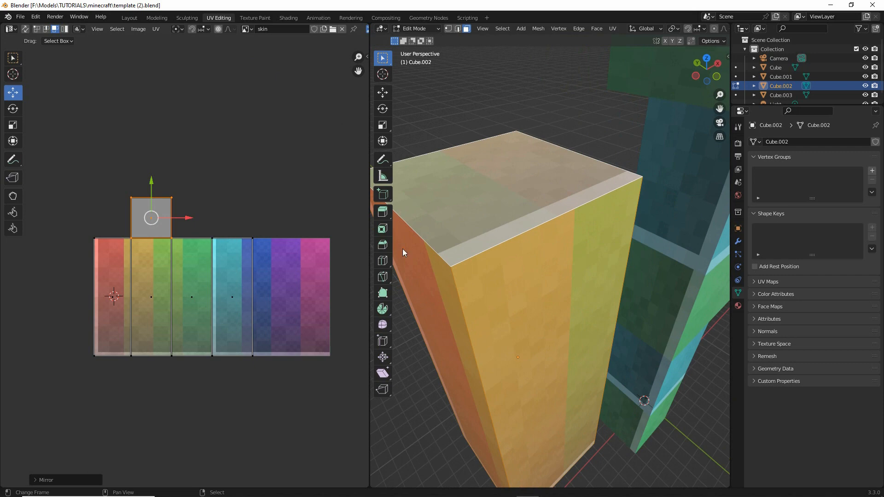
middle_click_drag(403, 248, 553, 279)
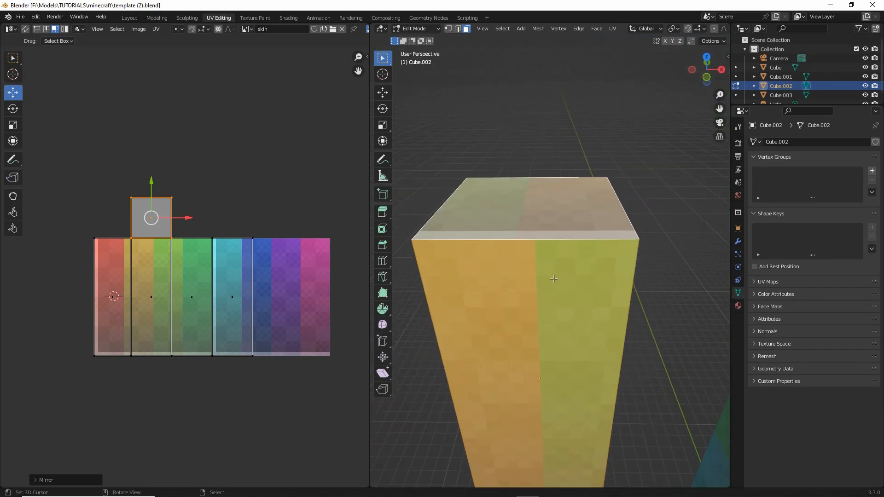
- Rotate the arm top's UV face half a turn, checking its colour order against the orange side face
left_click(13, 109)
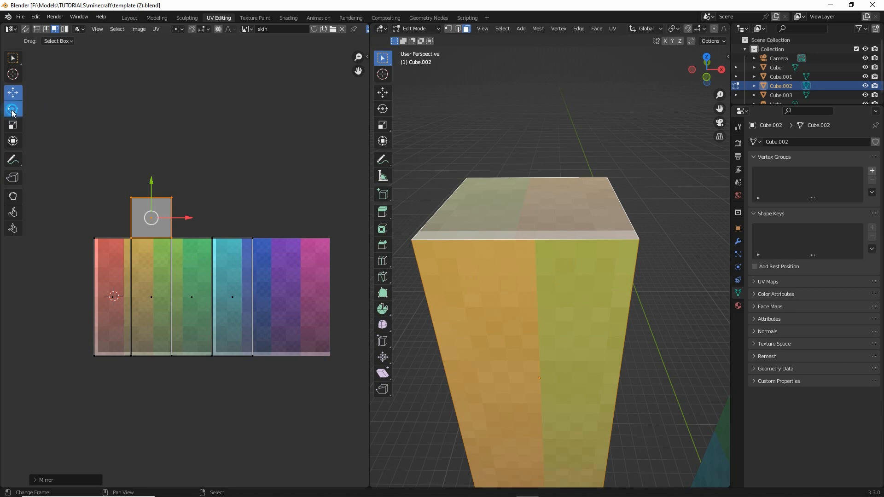
left_click_drag(174, 187, 73, 323)
left_click(156, 280)
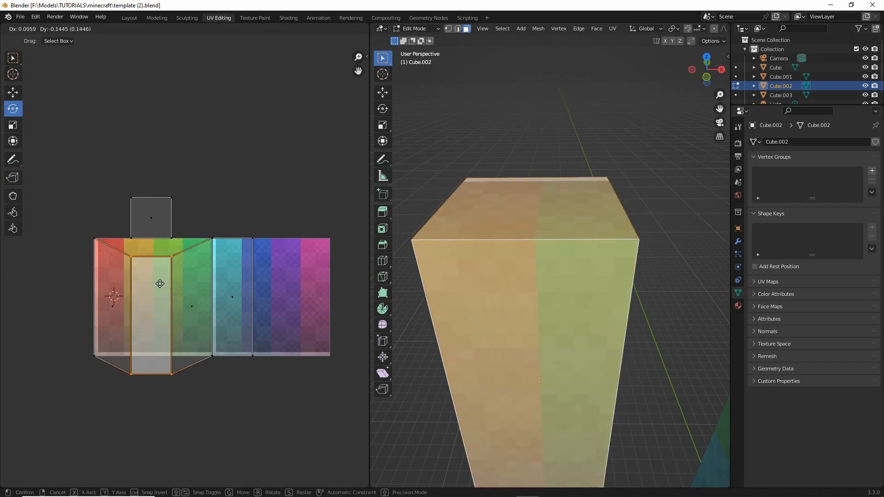
left_click(166, 230)
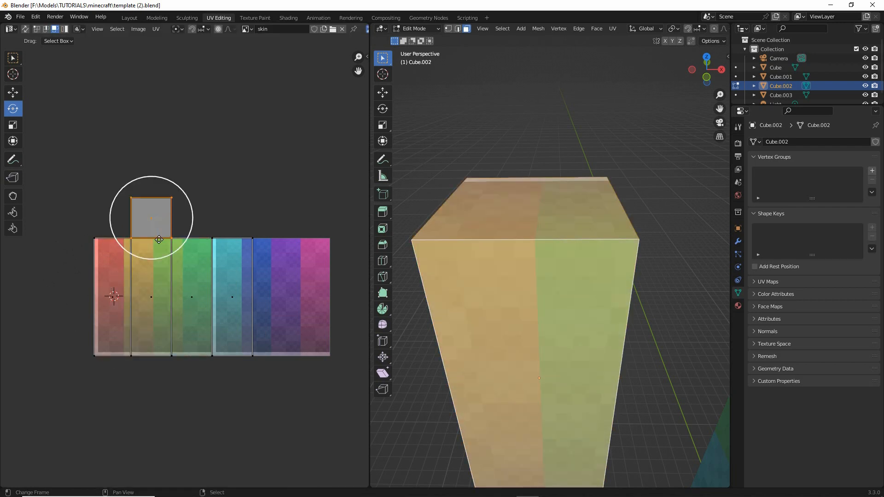
middle_click_drag(156, 235, 178, 235)
middle_click_drag(526, 249, 539, 282)
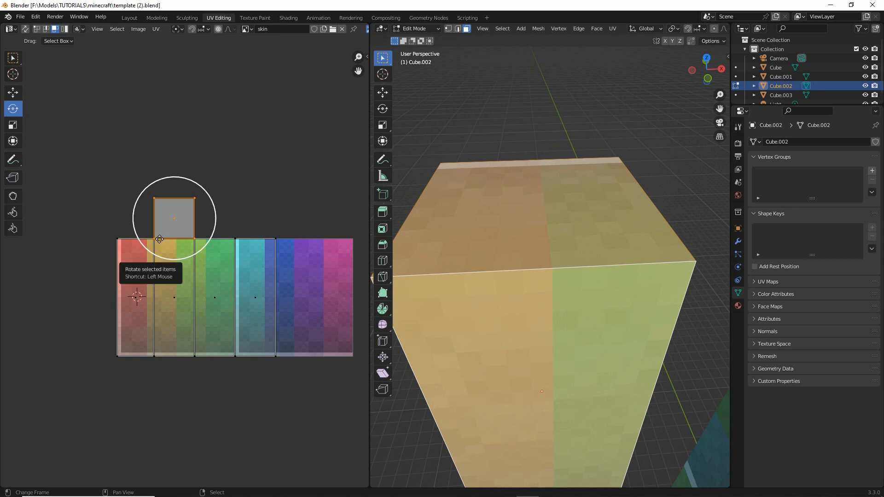
- Flip the rotated UV face of the arm's top along the Y axis
scroll(159, 239, "up", 5)
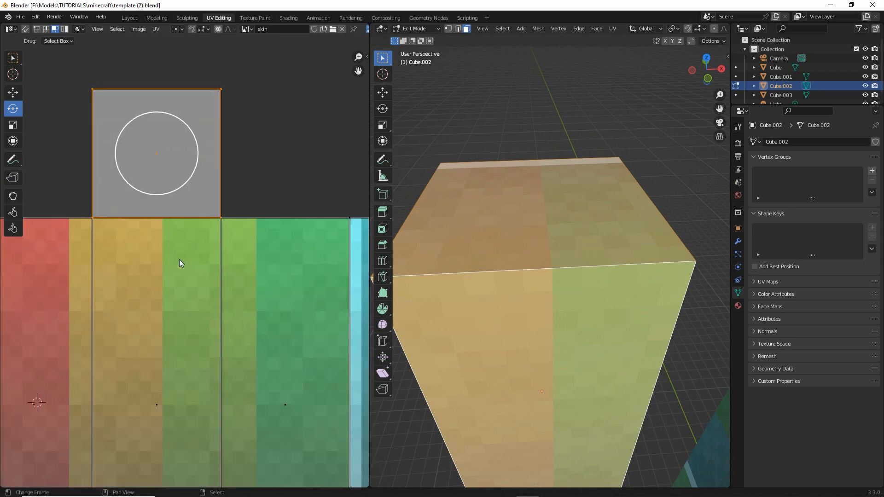
left_click(156, 29)
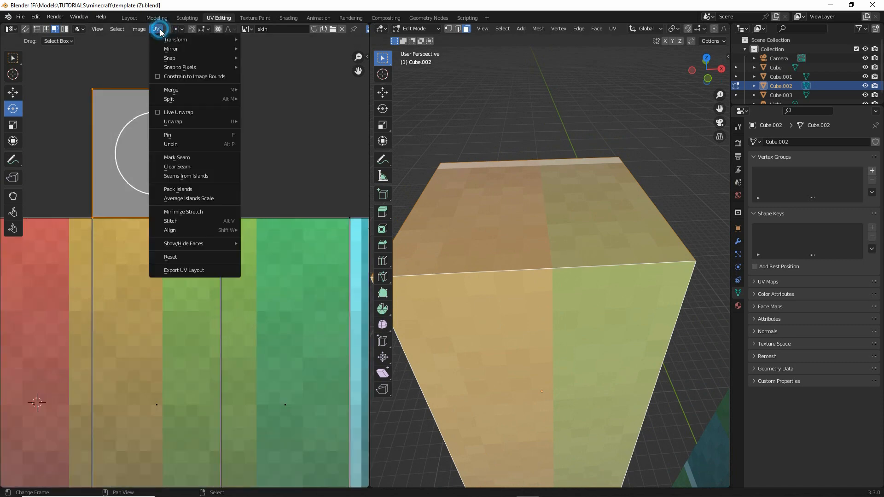
mouse_move(170, 61)
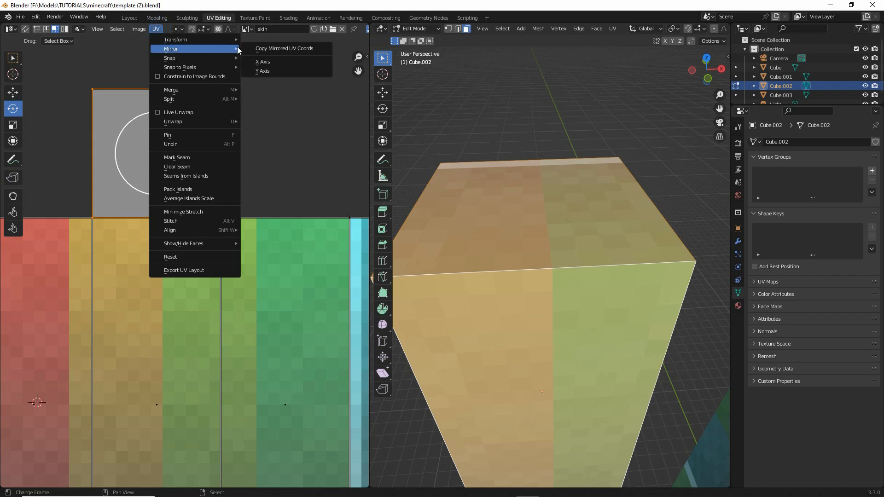
left_click(263, 70)
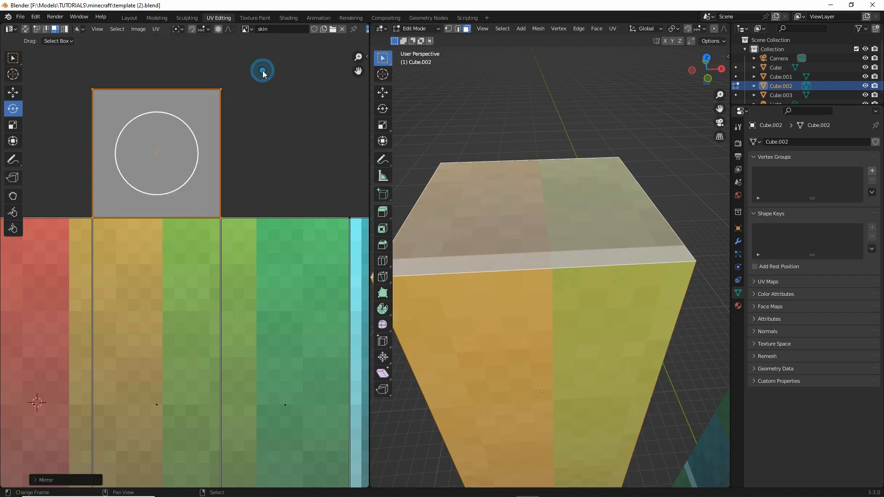
- Try shifting the orange UV face upward to test its seam with the arm's top, and cancel the move
left_click(149, 259)
key("g")
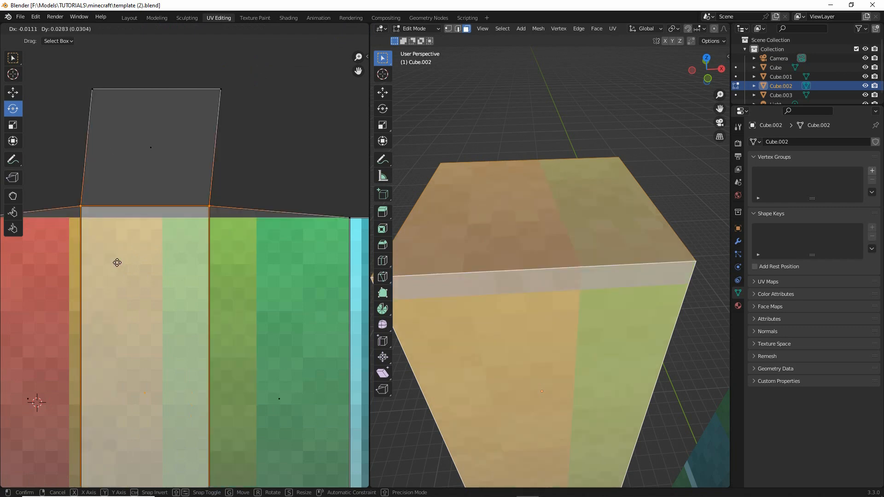
right_click(136, 258)
scroll(156, 268, "down", 5)
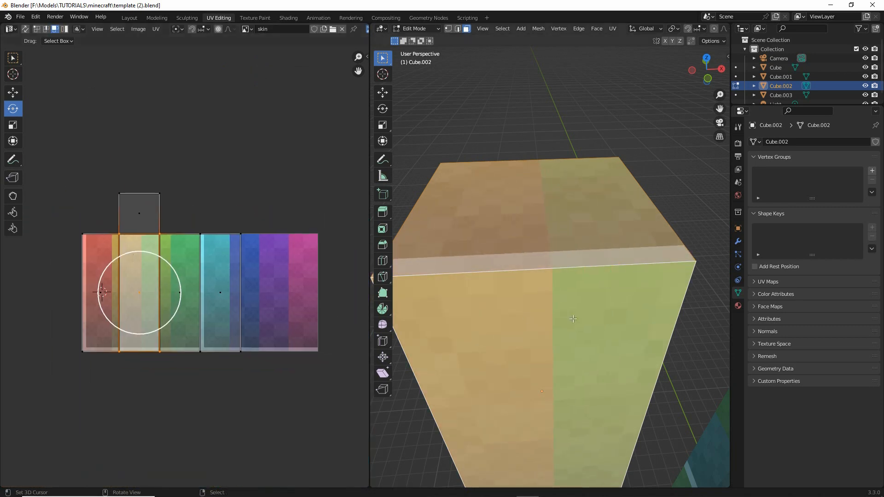
- Add the arm's bottom face to the selection and select only its large UV face below the skin texture
mouse_move(552, 318)
middle_mouse_down()
mouse_move(629, 322)
mouse_move(541, 336)
mouse_move(549, 314)
middle_mouse_up()
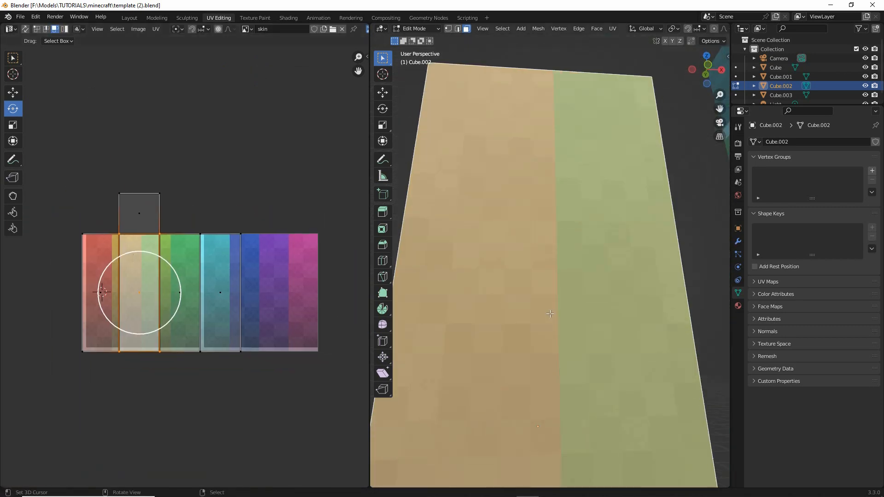
middle_click_drag(552, 364, 578, 272, "shift")
scroll(561, 350, "down", 4)
middle_click_drag(555, 379, 556, 341)
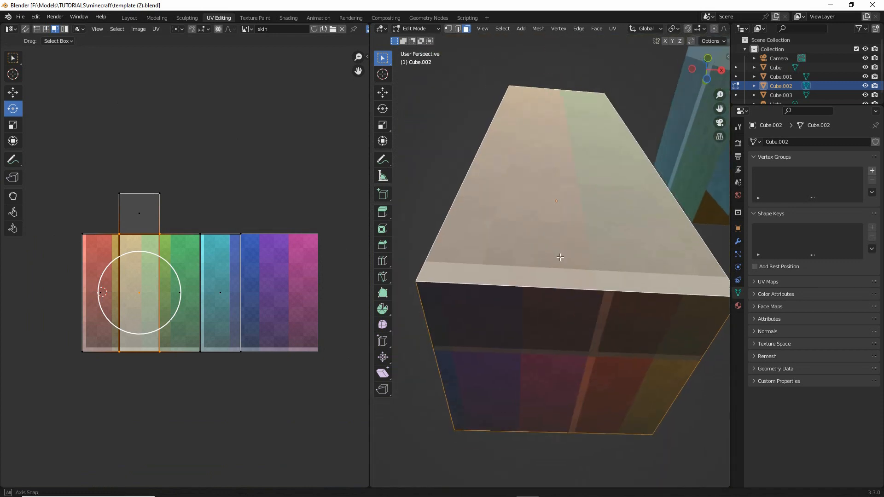
scroll(556, 341, "down", 2)
left_click(553, 326, "shift")
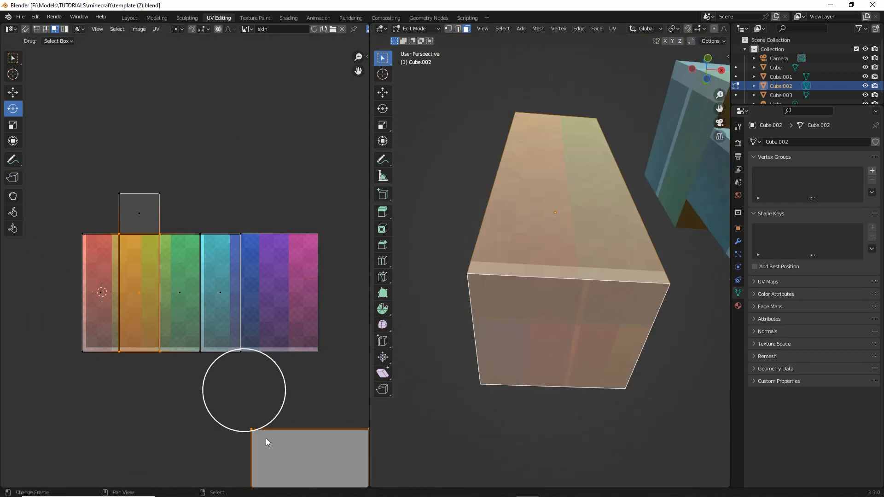
left_click(285, 451)
middle_click_drag(307, 452, 244, 352)
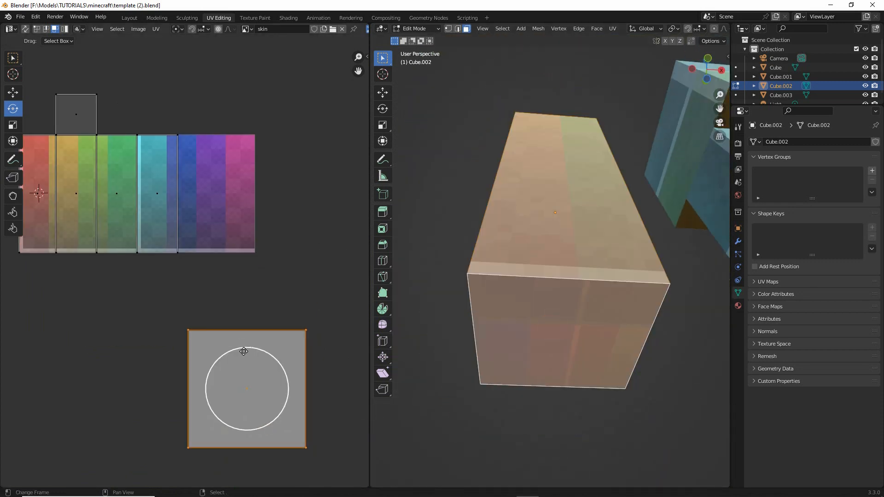
- Move the arm bottom's UV face above the skin texture, beside the top's UV face, and switch to the Scale tool
left_click(13, 93)
left_click_drag(247, 386, 156, 74)
middle_click_drag(178, 91, 228, 231)
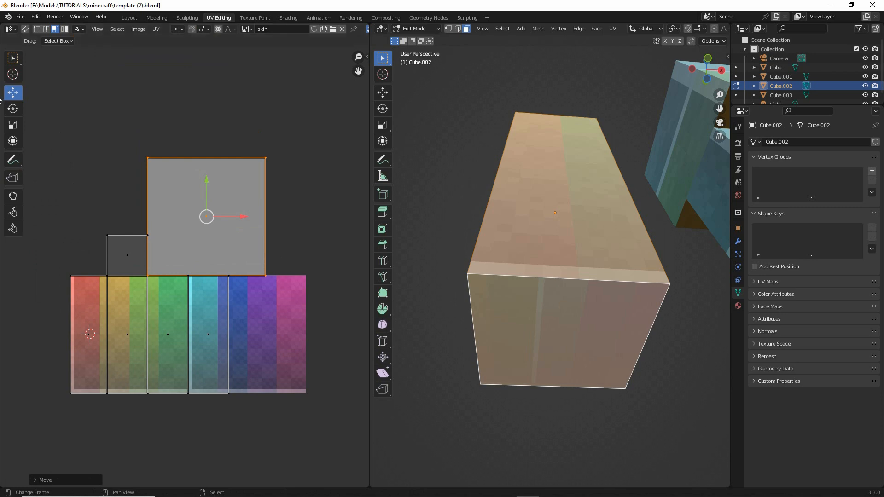
left_click(13, 129)
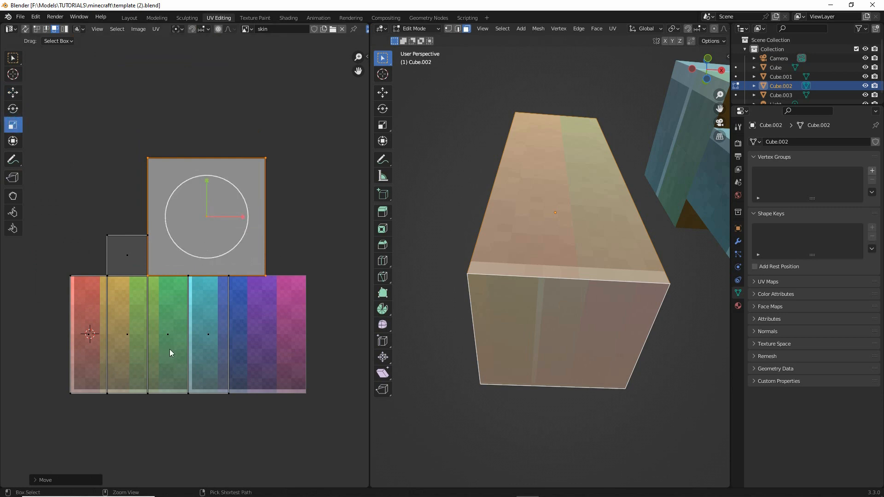
key("ctrl+2")
mouse_move(146, 396)
left_mouse_down()
mouse_move(177, 386)
mouse_move(163, 392)
left_mouse_up()
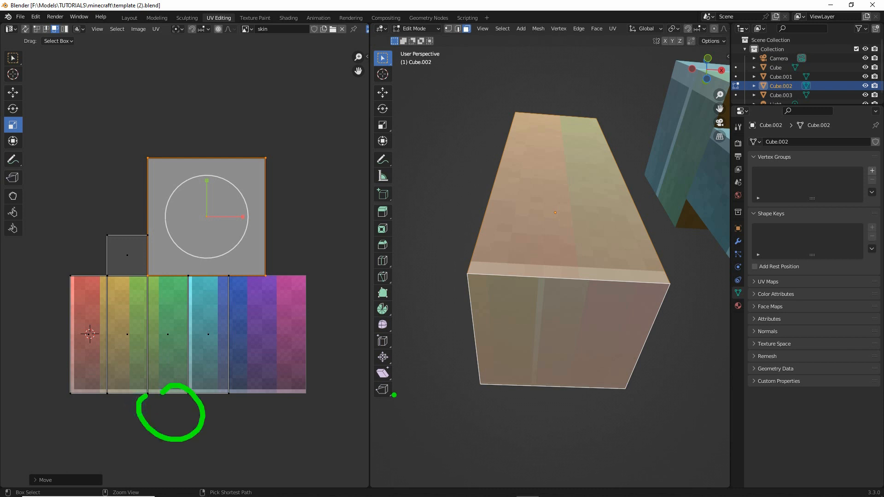
mouse_move(500, 313)
left_mouse_down()
mouse_move(593, 341)
mouse_move(517, 320)
left_mouse_up()
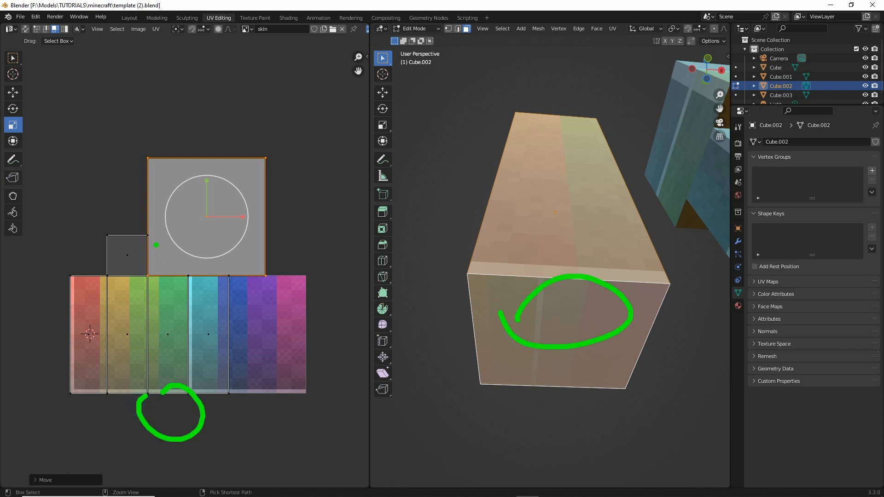
left_click_drag(148, 235, 203, 235)
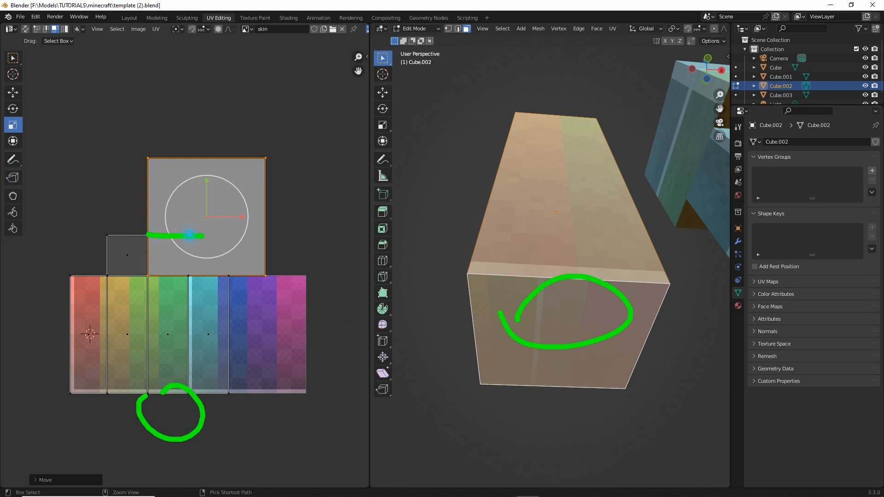
mouse_move(121, 246)
left_mouse_down()
mouse_move(131, 260)
mouse_move(163, 263)
left_mouse_up()
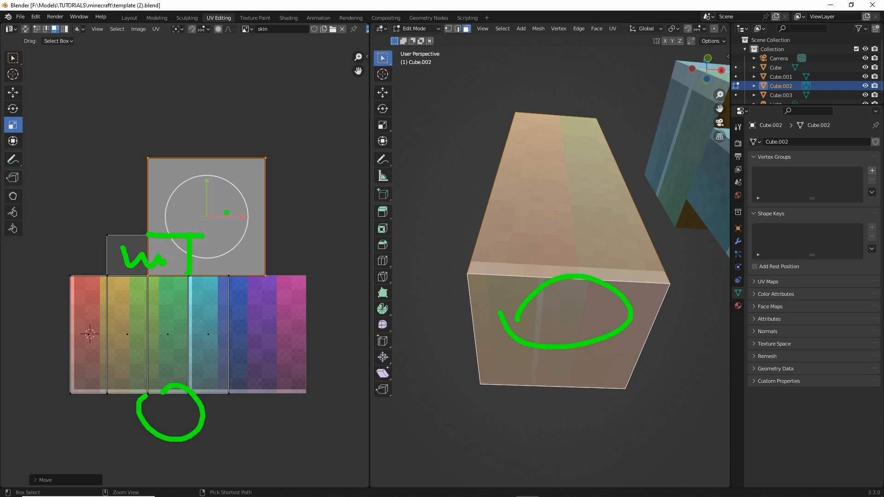
key("Escape")
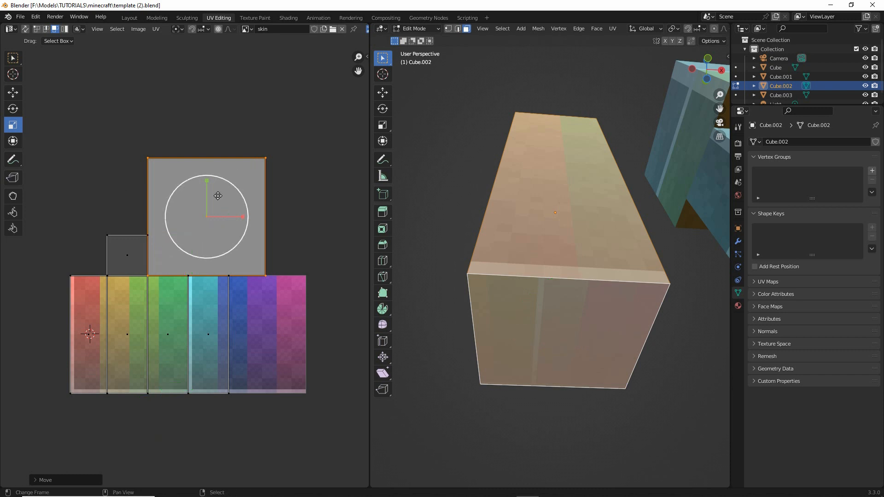
- Scale the arm bottom's UV face down to nearly the top's size and place it beside the top's UV face, above the green face
key("s")
left_click(209, 209)
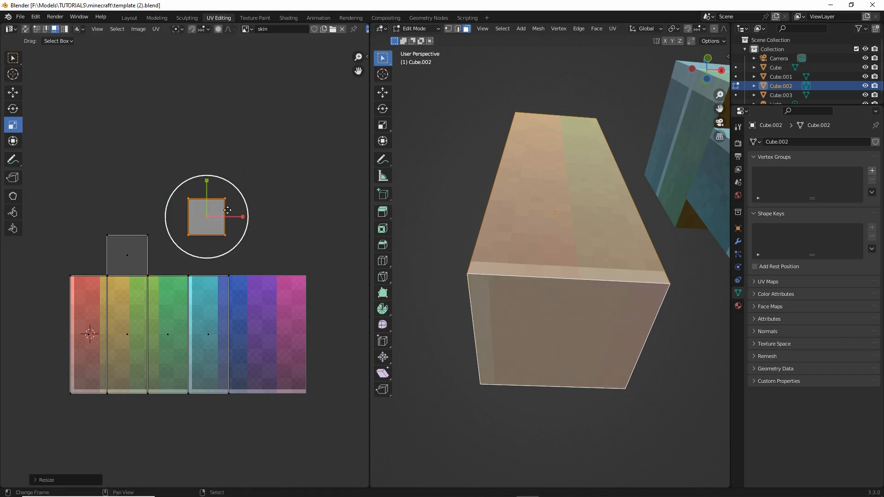
left_click(13, 92)
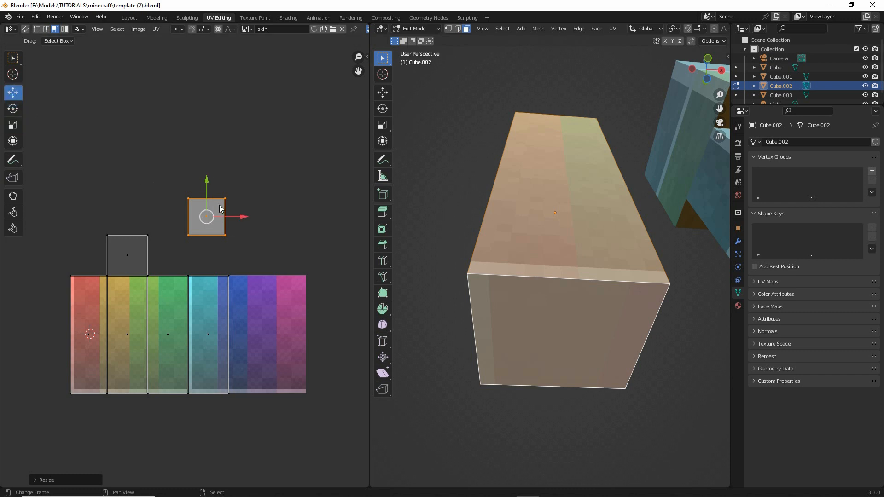
left_click_drag(206, 216, 166, 253)
scroll(182, 269, "up", 4)
middle_click_drag(153, 302, 201, 298)
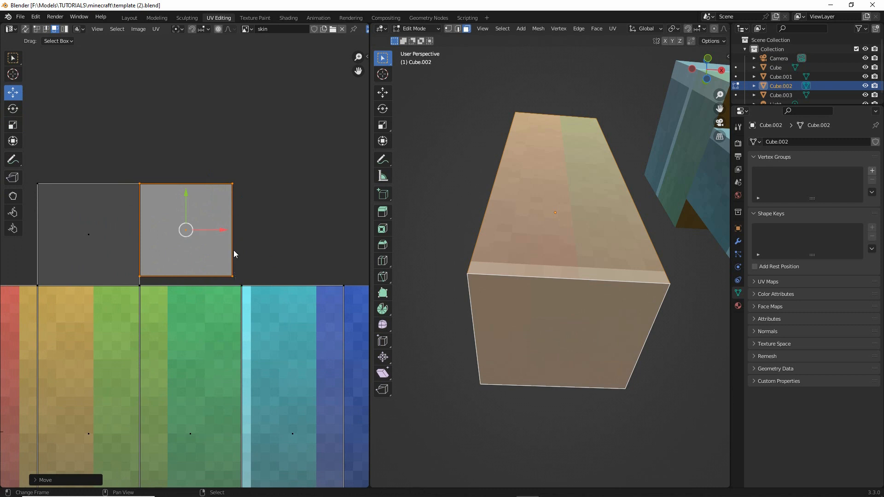
- Move the two outer vertices of the bottom's UV face outward by 0.0116 to line up with the green face's edge
left_click(37, 29)
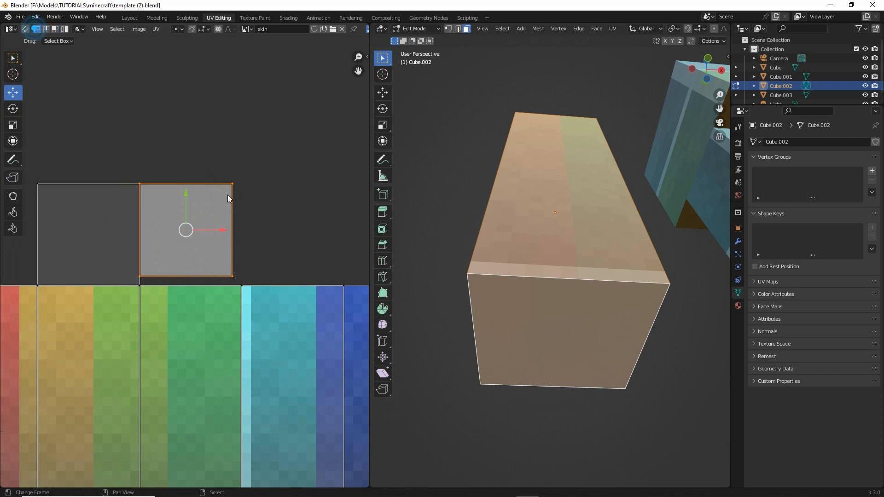
left_click(232, 184)
left_click(232, 276, "shift")
left_click_drag(265, 230, 274, 229)
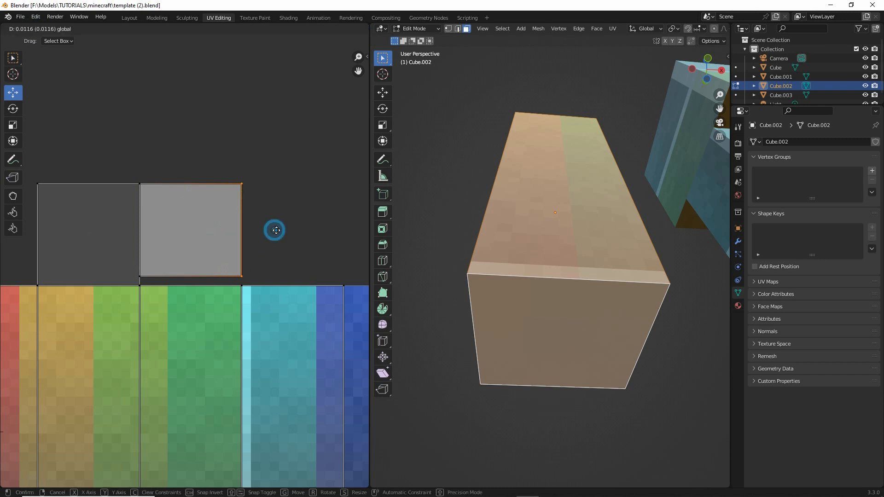
- Move the lower edge of the arm bottom's UV face down to meet the green face's upper edge
left_click(140, 276)
left_click(242, 276, "shift")
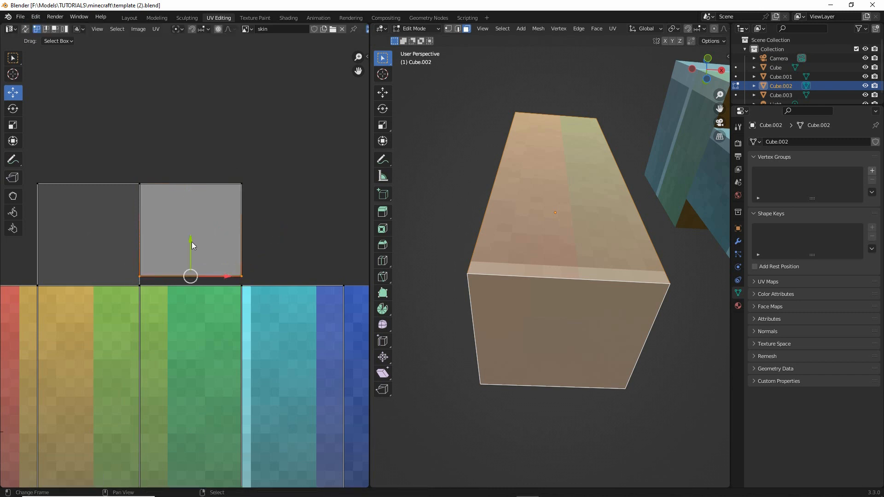
left_click_drag(190, 243, 191, 252)
middle_click_drag(545, 254, 560, 336)
scroll(559, 336, "down", 4)
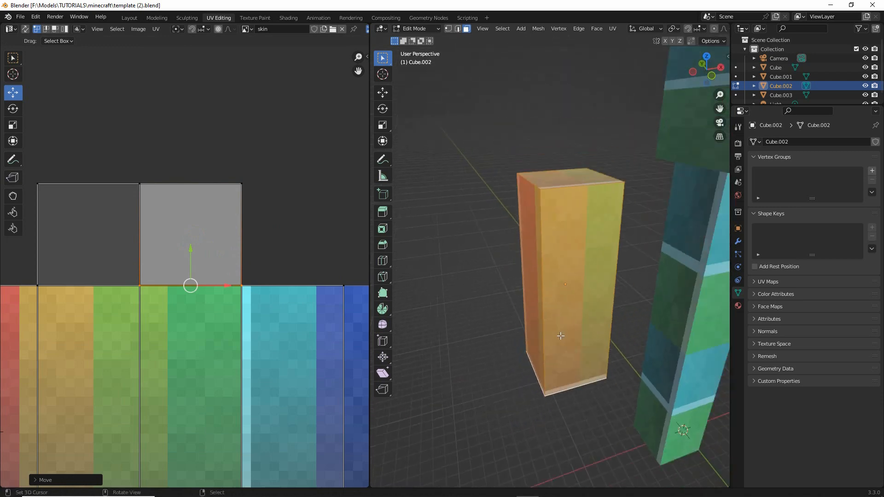
scroll(462, 311, "down", 3)
mouse_move(523, 381)
middle_mouse_down("shift")
mouse_move(461, 312)
mouse_move(479, 339)
mouse_move(443, 336)
mouse_move(475, 336)
mouse_move(475, 324)
mouse_move(394, 318)
mouse_move(551, 382)
mouse_move(525, 383)
middle_mouse_up("shift")
scroll(501, 326, "up", 3)
- Return to Object Mode and select the leg, the torso and finally the head
key("Tab")
left_click(547, 383)
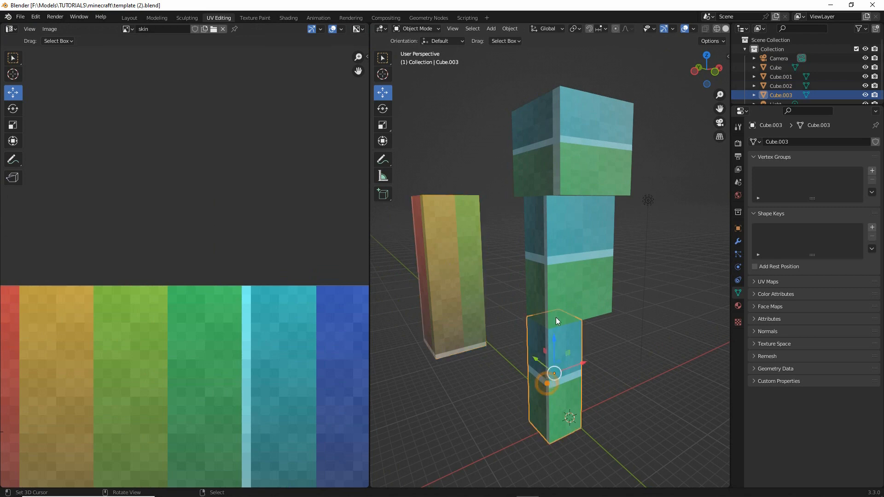
left_click(557, 300)
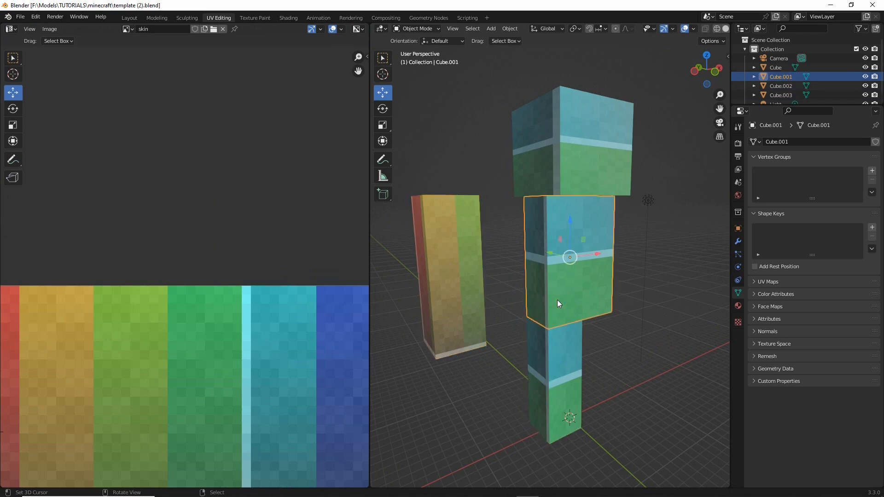
right_click(554, 149)
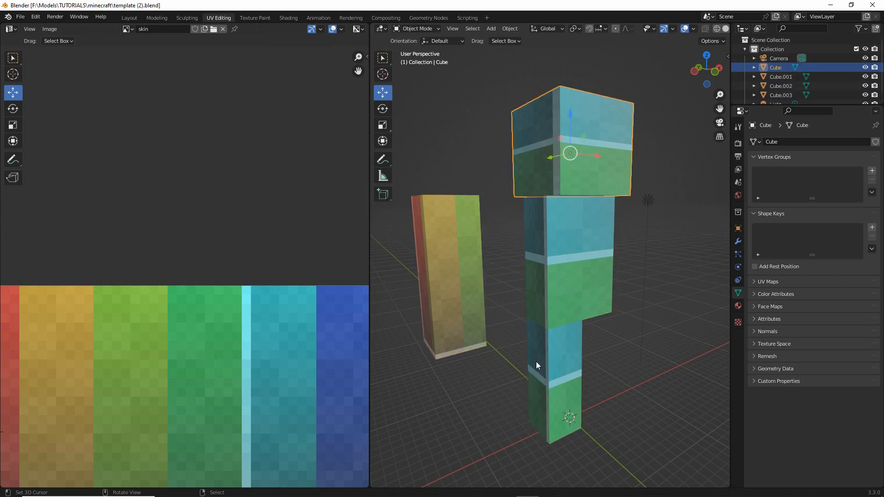
scroll(281, 322, "down", 4)
scroll(251, 316, "up", 2)
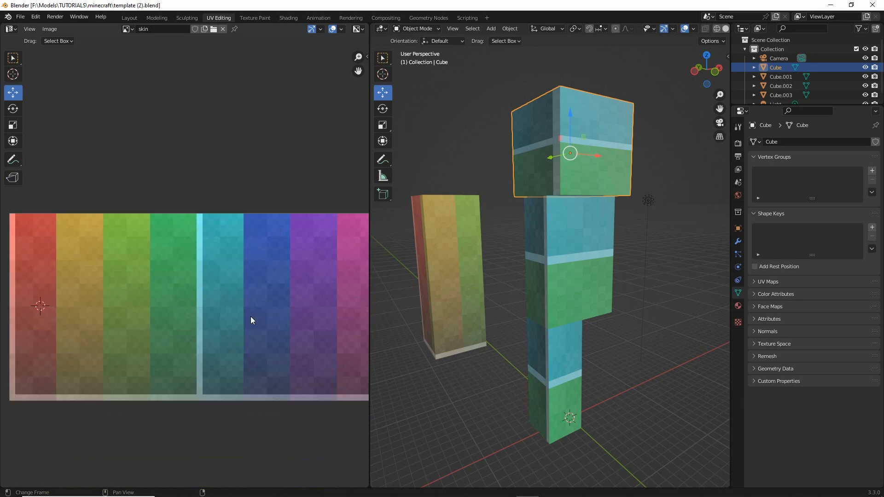
scroll(253, 322, "down", 2)
scroll(552, 345, "up", 1)
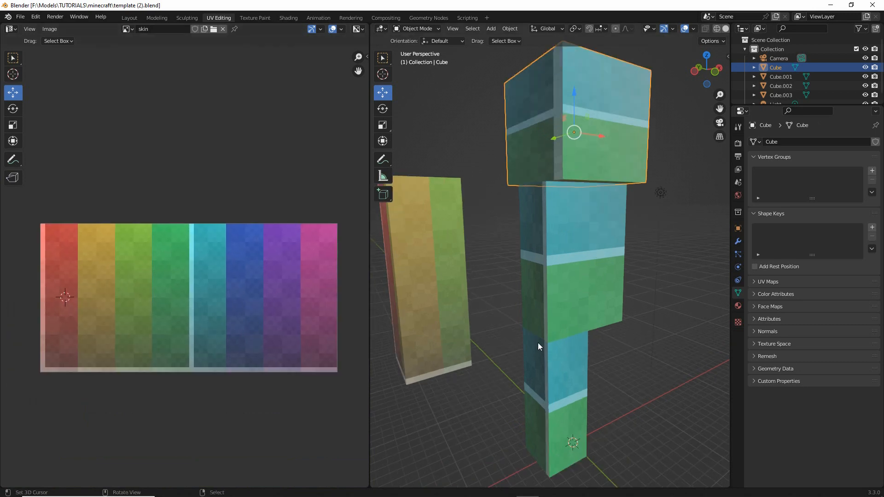
- Save the project as a new file named template (3).blend in the minecraft folder
left_click(20, 17)
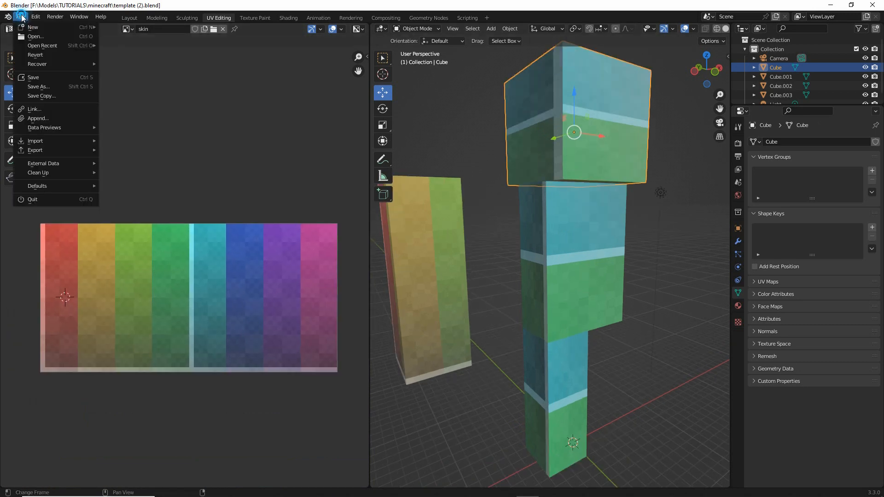
left_click(42, 87)
left_click(341, 399)
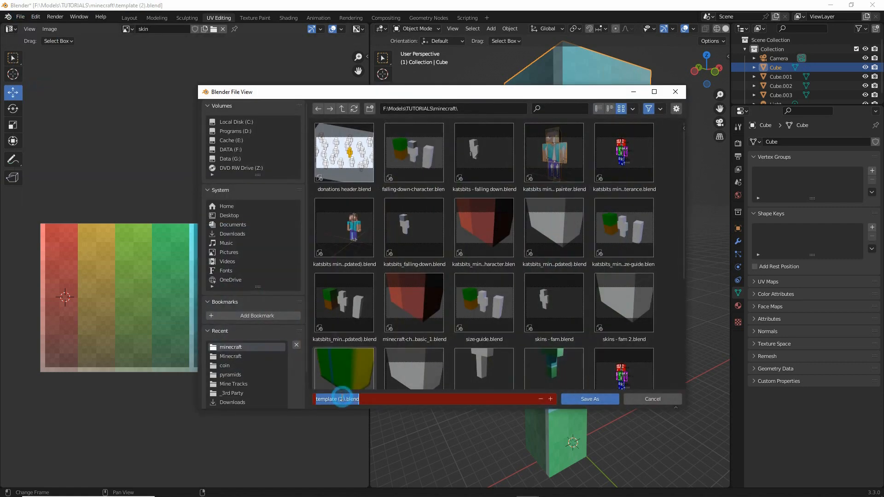
double_click(342, 398)
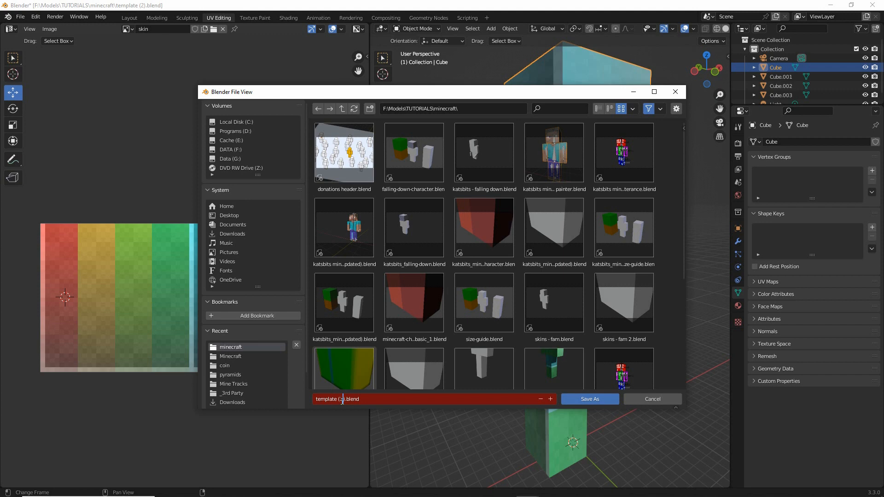
type("3")
key("Return")
left_click(569, 400)
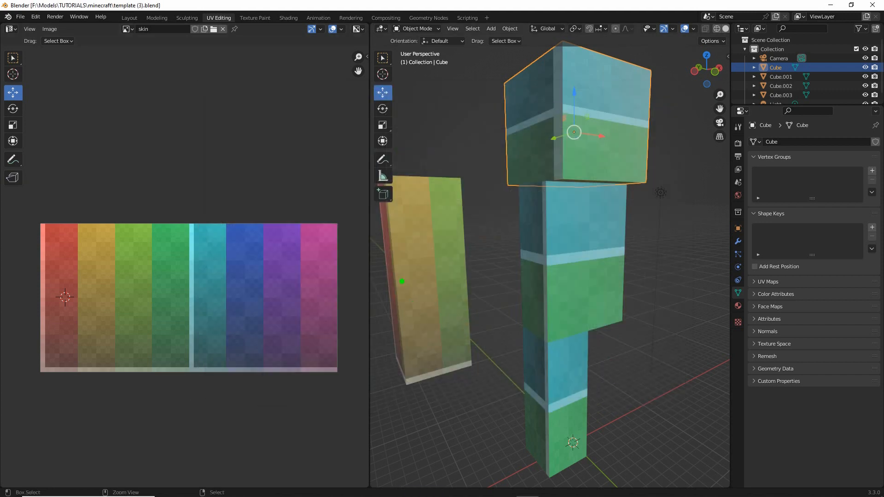
mouse_move(435, 200)
left_mouse_down()
mouse_move(420, 276)
mouse_move(416, 257)
left_mouse_up()
mouse_move(104, 279)
left_mouse_down()
mouse_move(289, 281)
mouse_move(277, 279)
left_mouse_up()
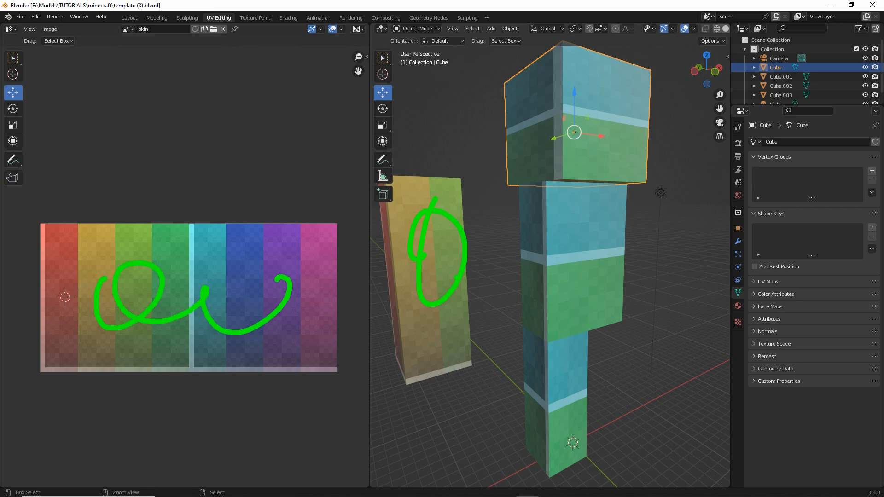
mouse_move(210, 299)
left_mouse_down()
mouse_move(245, 328)
mouse_move(286, 293)
left_mouse_up()
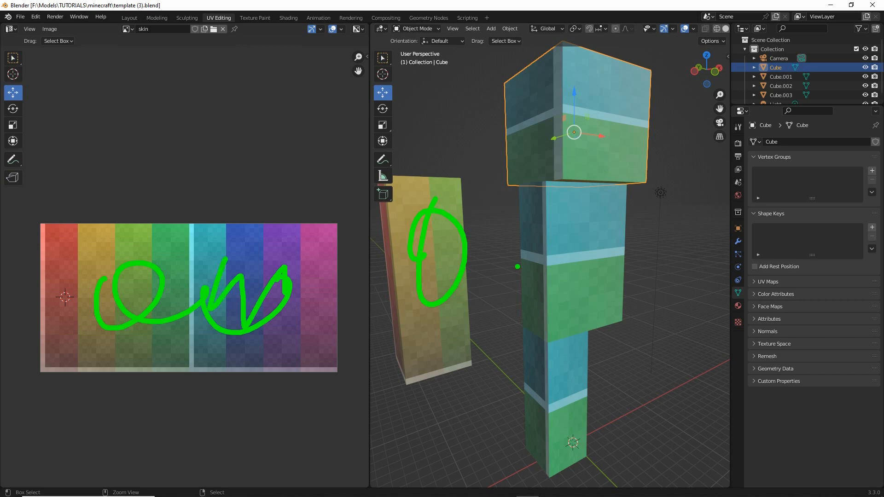
left_click_drag(586, 114, 556, 157)
left_click_drag(569, 233, 558, 279)
left_click_drag(559, 361, 560, 442)
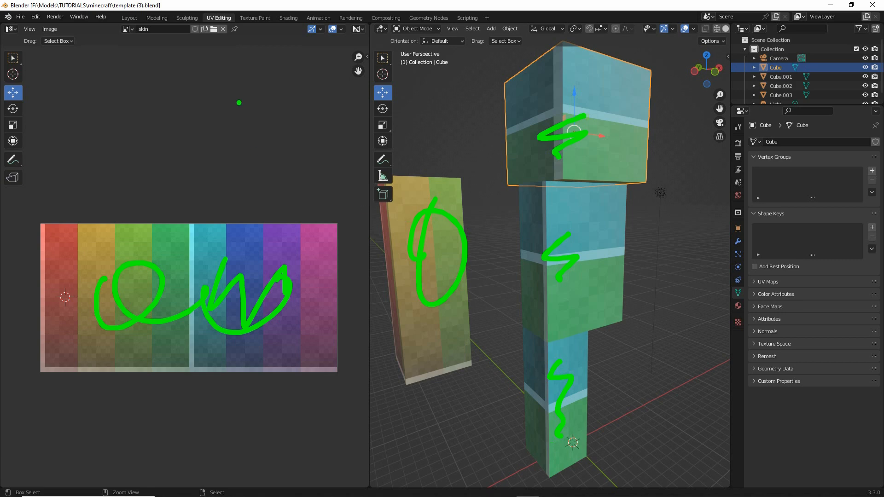
left_click_drag(276, 22, 251, 6)
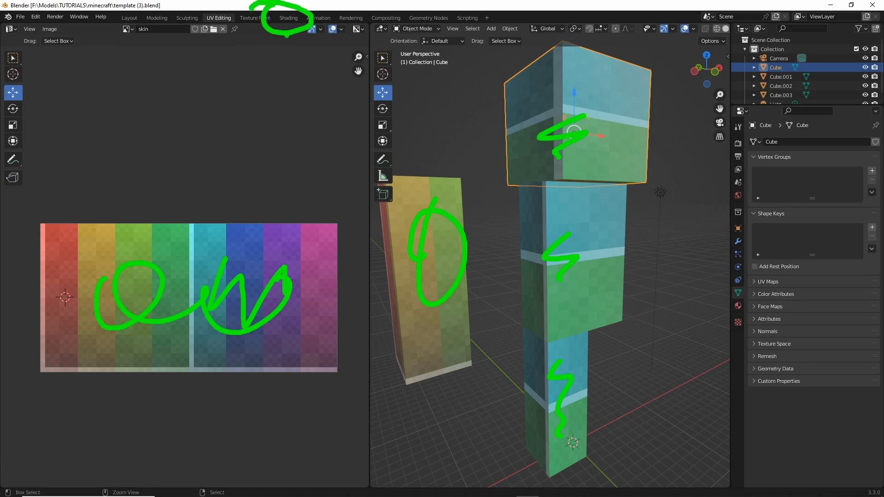
- In the Shading workspace, replace the skin image in the minecraft material's image texture node with template.png
left_click(289, 18)
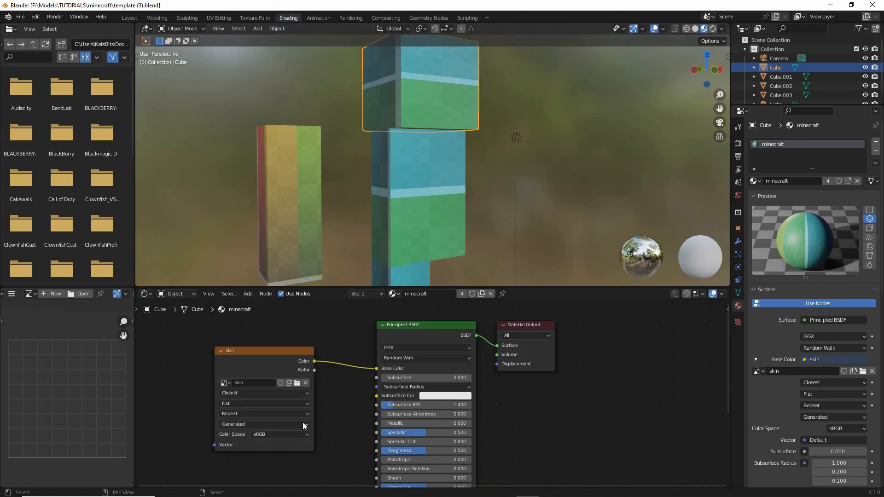
scroll(298, 407, "up", 2)
middle_click_drag(297, 407, 339, 404)
key("ctrl+2")
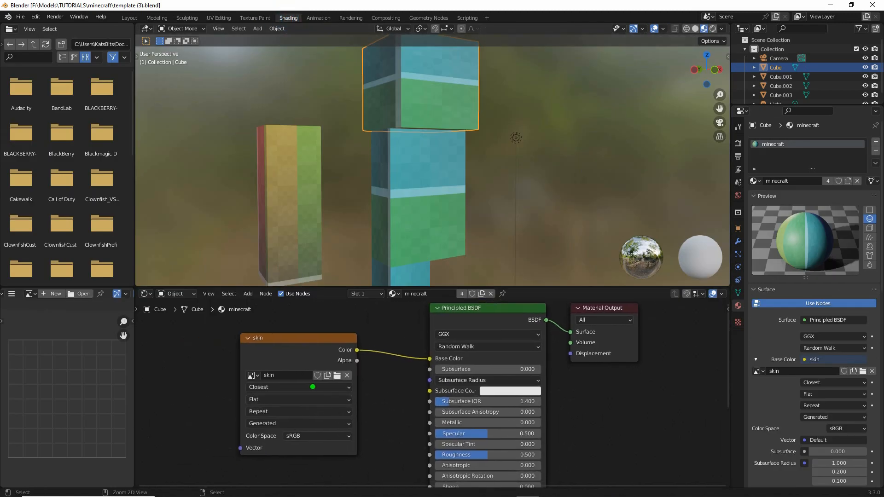
mouse_move(331, 367)
left_mouse_down()
mouse_move(335, 355)
mouse_move(329, 361)
left_mouse_up()
left_click(337, 375)
scroll(464, 278, "down", 1)
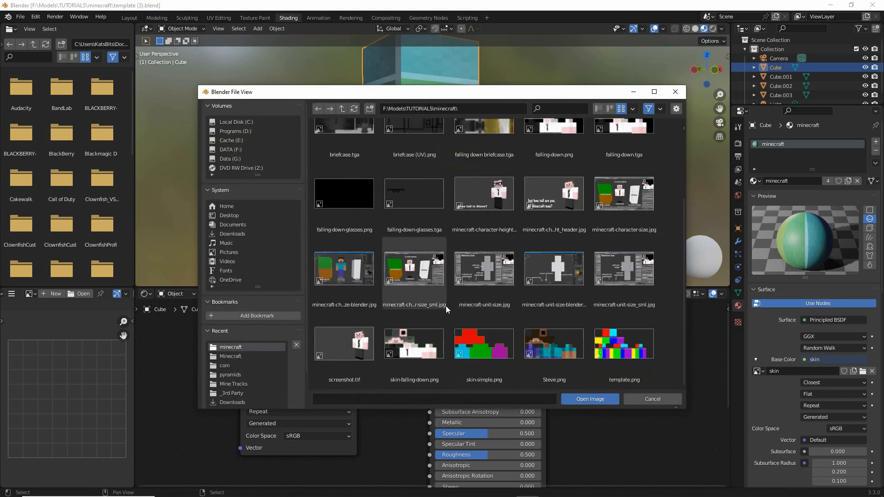
mouse_move(612, 318)
left_mouse_down()
mouse_move(594, 373)
mouse_move(591, 332)
left_mouse_up()
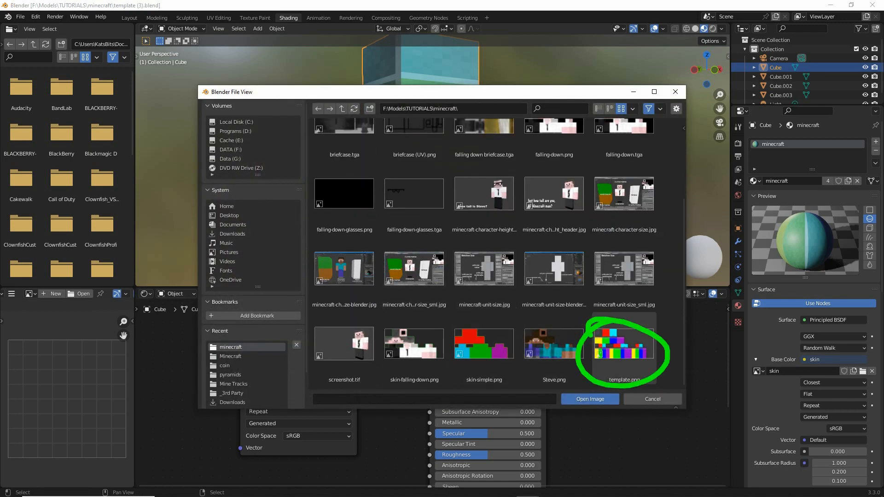
key("Escape")
left_click(618, 346)
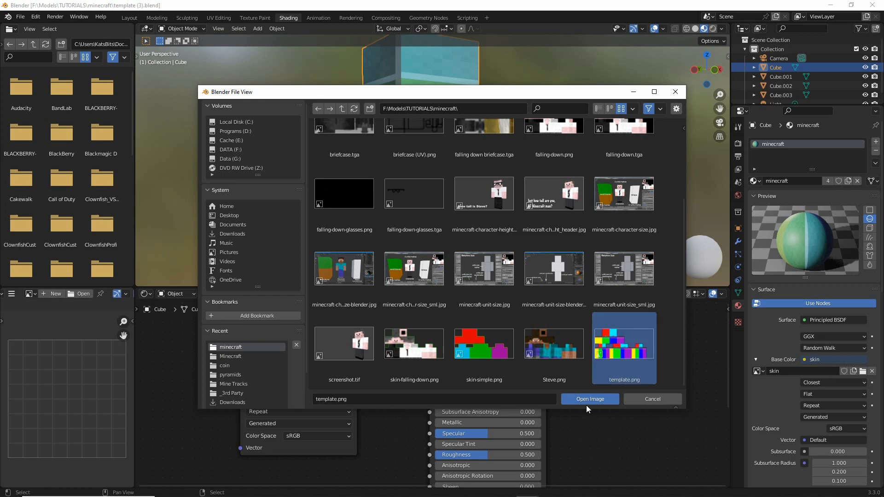
left_click(588, 398)
mouse_move(325, 189)
middle_mouse_down()
mouse_move(430, 191)
mouse_move(313, 176)
middle_mouse_up()
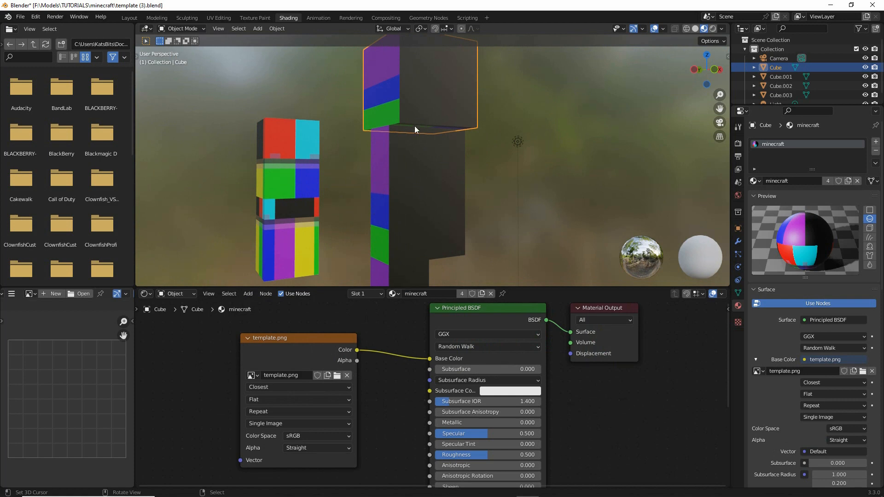
mouse_move(429, 73)
left_mouse_down()
mouse_move(414, 112)
mouse_move(421, 248)
left_mouse_up()
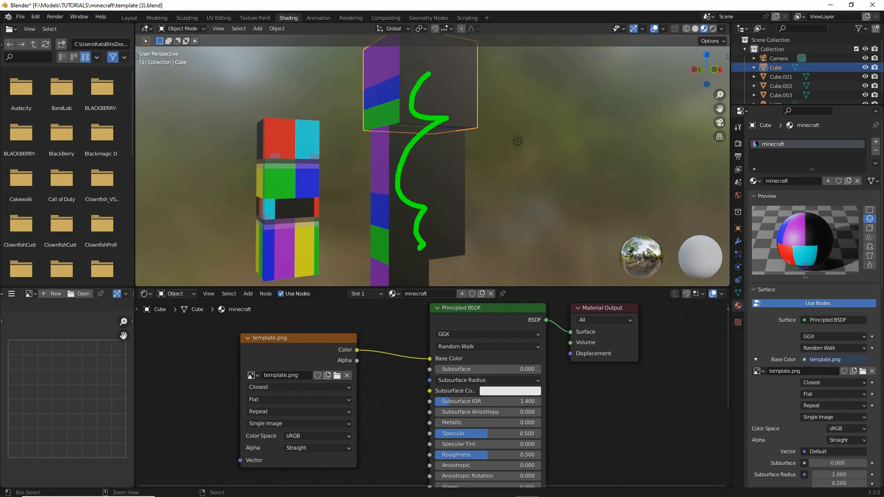
left_click_drag(302, 134, 287, 266)
left_click_drag(412, 81, 406, 225)
key("Escape")
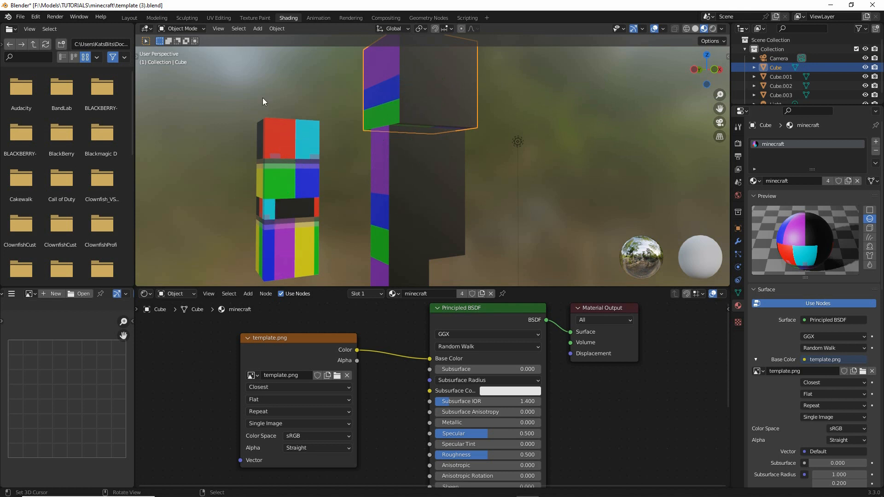
mouse_move(211, 10)
left_mouse_down()
mouse_move(234, 38)
mouse_move(199, 14)
left_mouse_up()
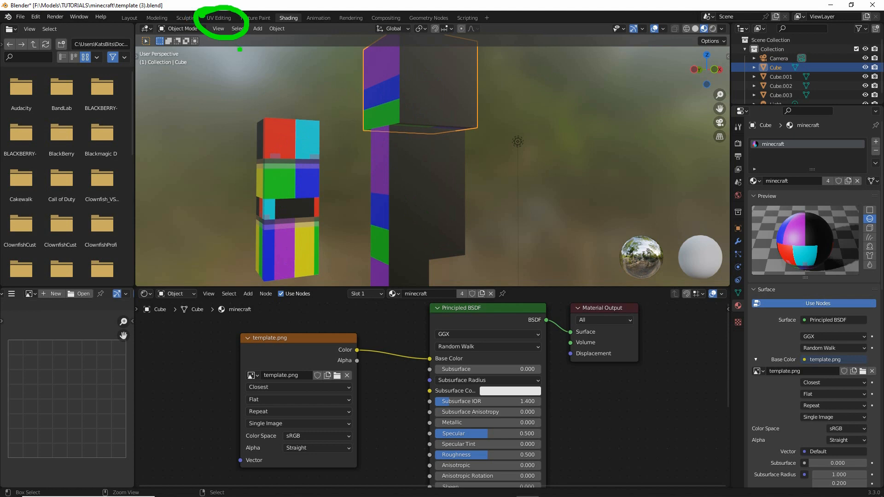
key("Escape")
- Return to the UV Editing workspace and switch from editing the head to editing the separate arm cube
left_click(219, 17)
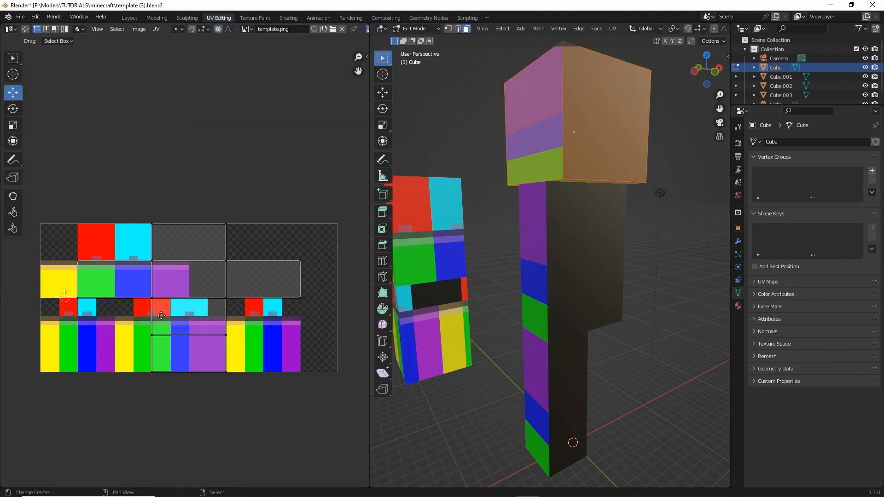
middle_click_drag(161, 316, 204, 305)
middle_click_drag(435, 295, 459, 290)
right_click(502, 238)
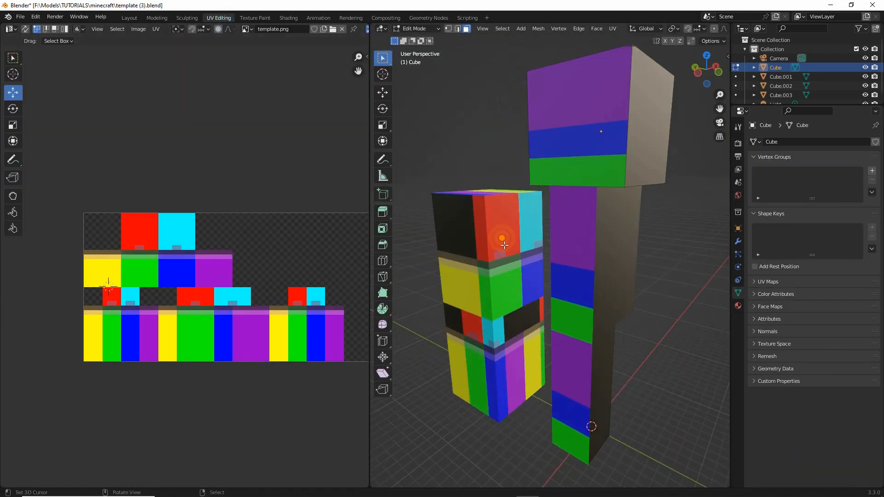
left_click(409, 29)
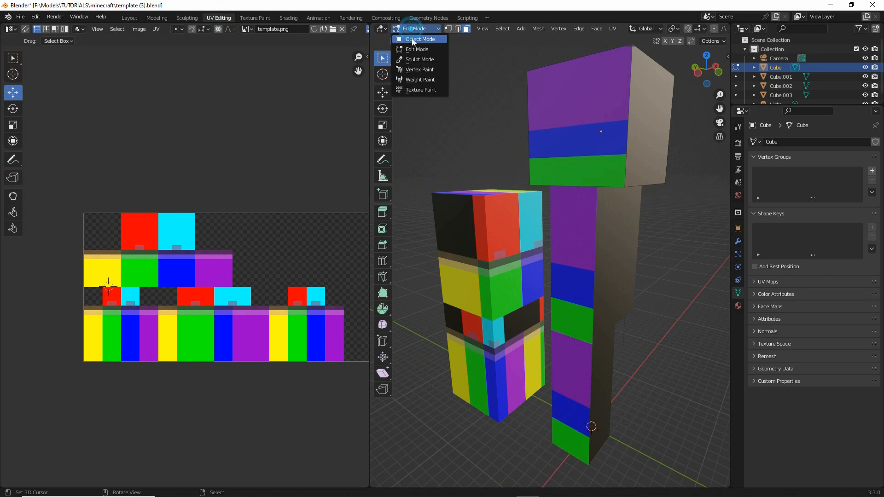
left_click(411, 38)
left_click(491, 225)
left_click(411, 28)
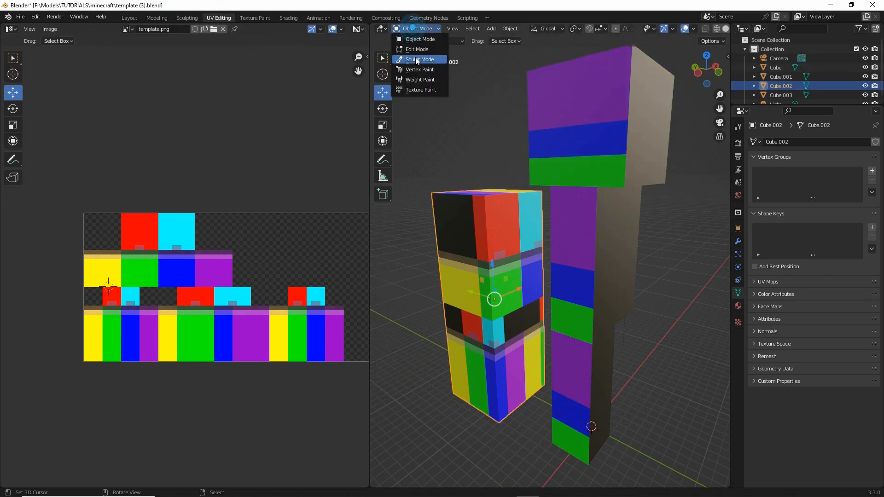
left_click(414, 48)
- Select all faces of the arm and all of its UVs over the template texture
middle_click_drag(454, 295, 538, 318)
scroll(506, 311, "up", 3)
scroll(537, 318, "up", 1)
key("a")
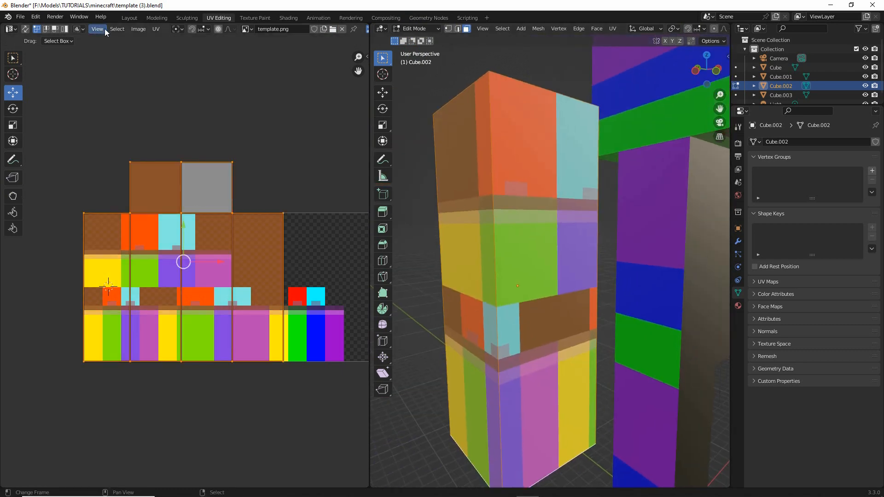
left_click(117, 29)
left_click(123, 40)
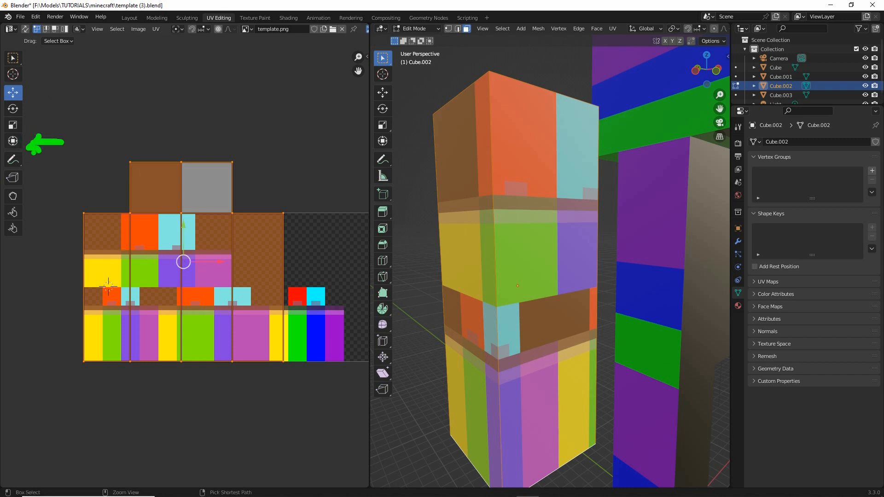
- Shrink the arm's whole UV layout with the Transform tool onto the first lower striped block, and widen it to the second yellow strip's far edge
left_click(13, 140)
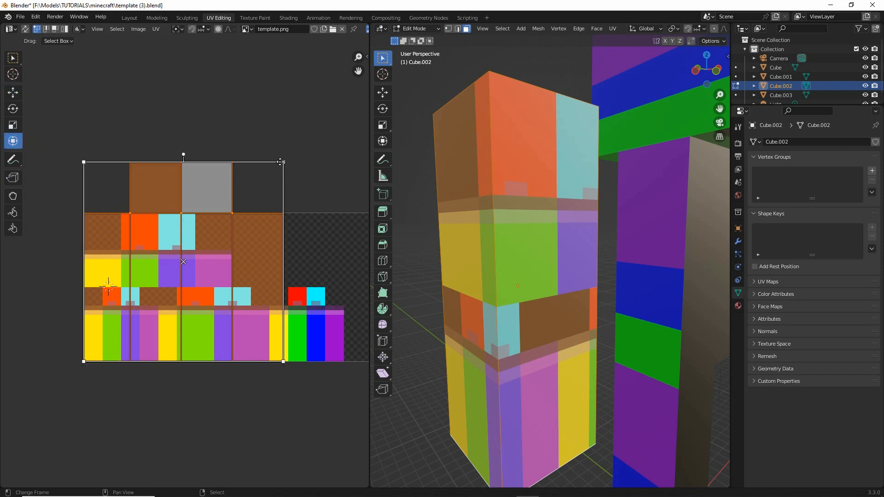
left_click_drag(283, 161, 156, 295)
middle_click_drag(180, 346, 221, 286)
middle_click_drag(531, 252, 515, 246)
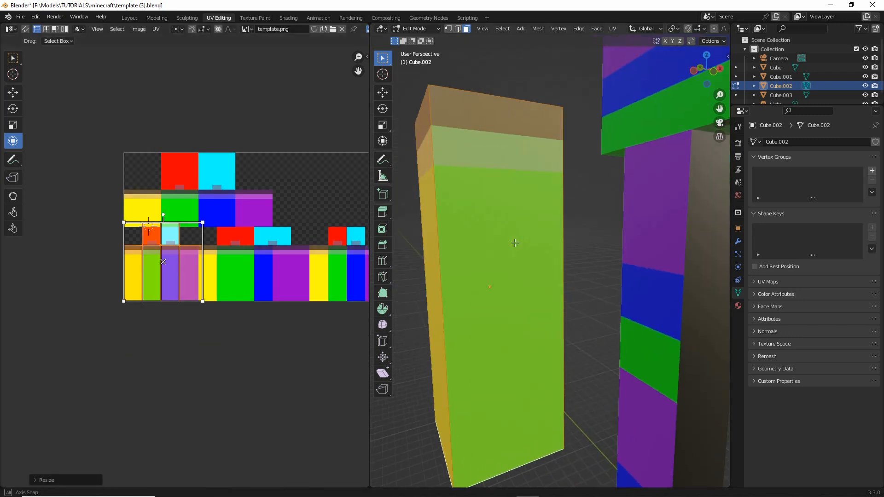
left_click_drag(559, 412, 578, 390)
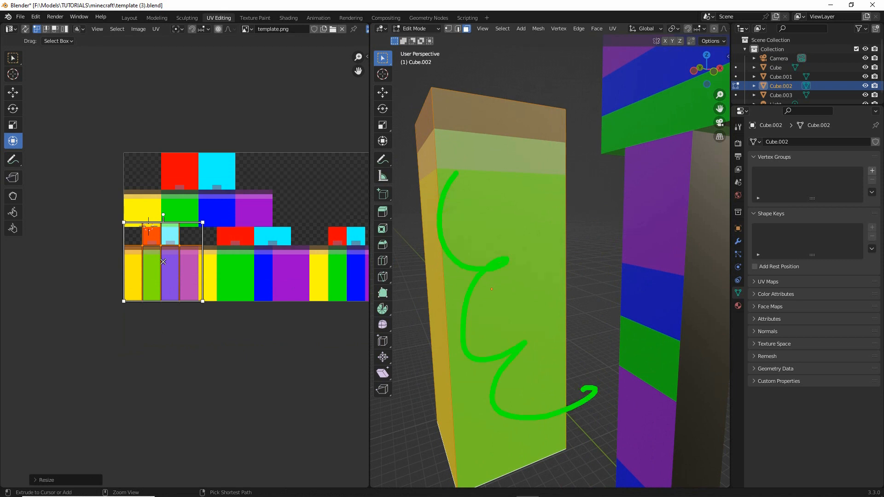
scroll(291, 292, "up", 4)
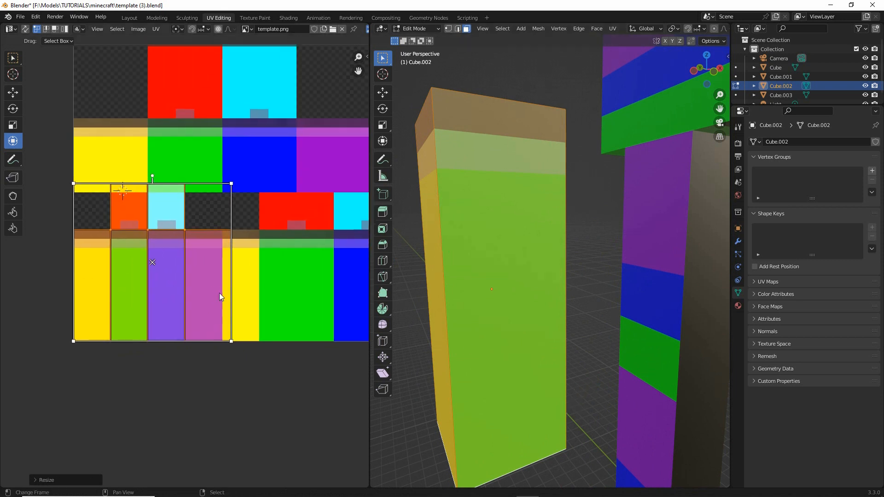
left_click_drag(231, 275, 256, 277)
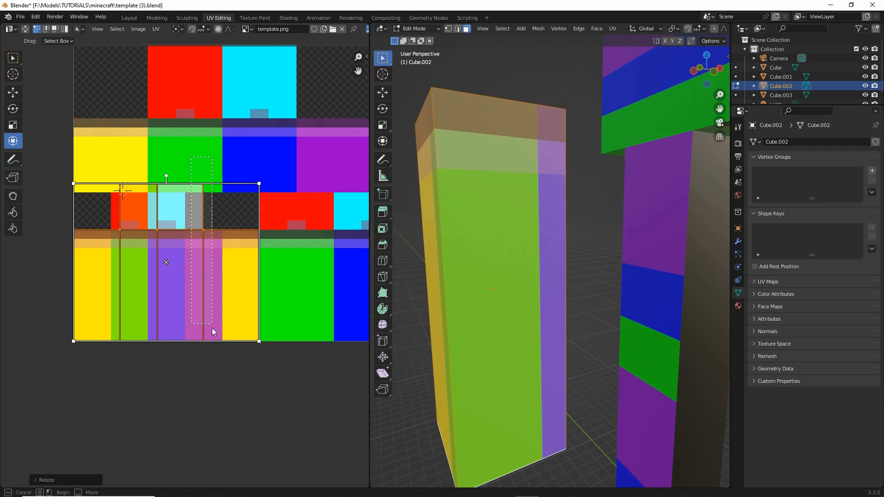
- Select the arm's vertical UV edge that cuts through the purple strip and move it horizontally to that strip's far edge
left_click_drag(191, 343, 215, 368)
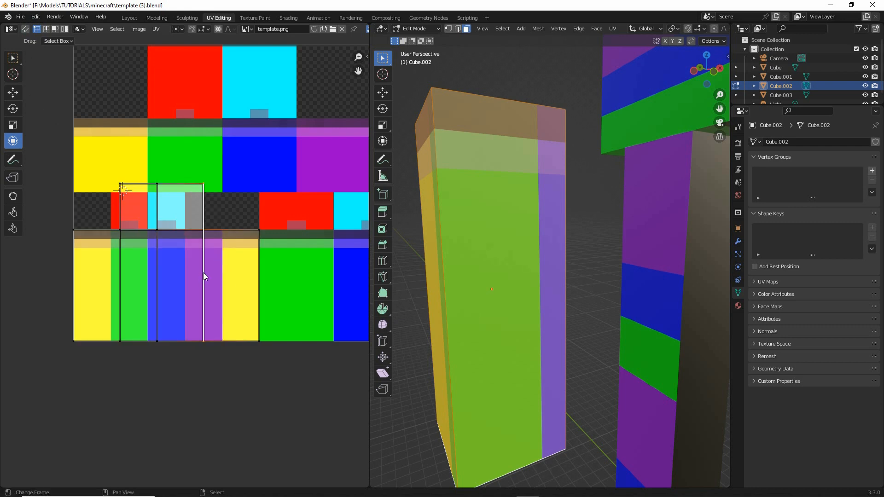
left_click(223, 276)
left_click_drag(184, 182, 224, 365)
left_click(10, 93)
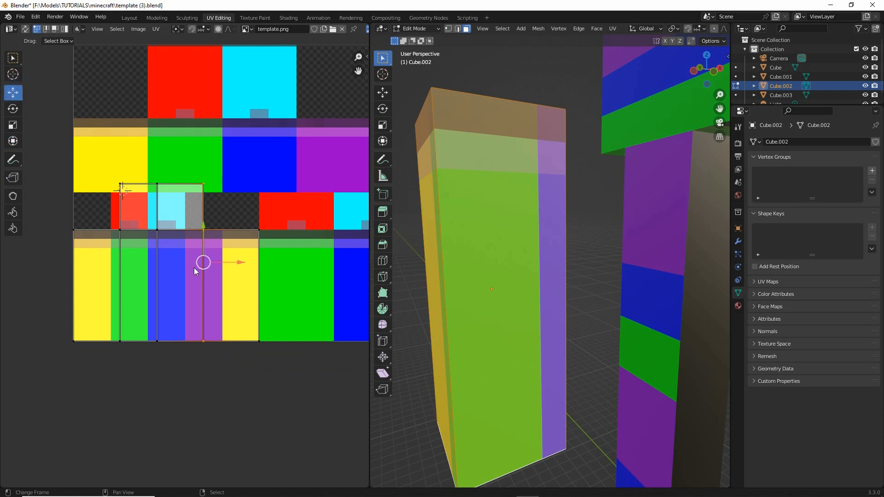
left_click_drag(238, 261, 255, 261)
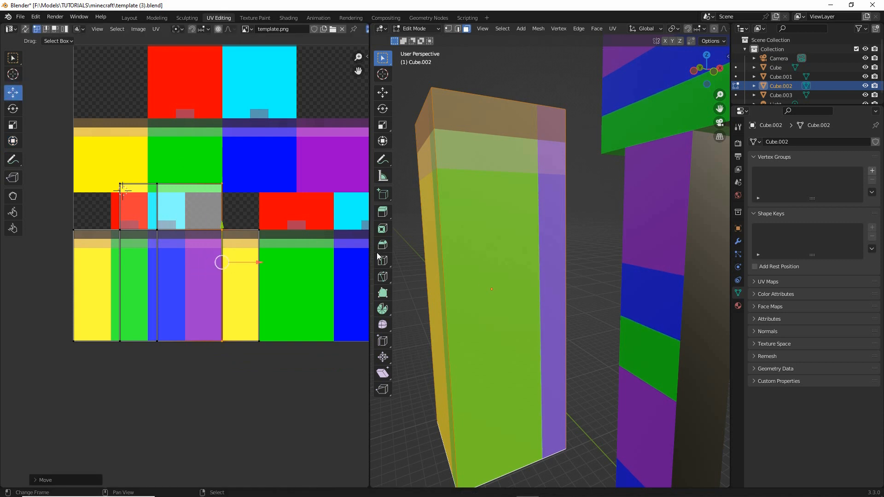
- Move the arm's next two vertical UV edges onto the blue–purple boundary and the first yellow–green boundary
middle_click_drag(377, 256, 236, 284)
left_click_drag(151, 172, 175, 341)
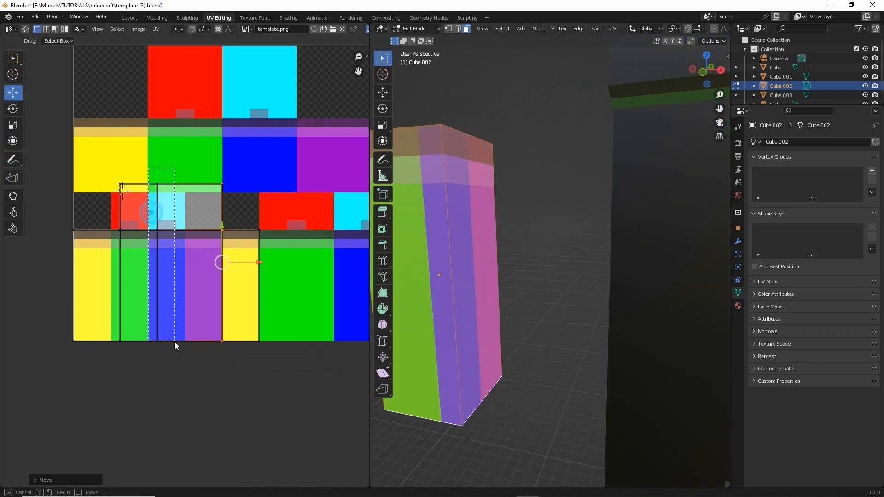
left_click_drag(192, 261, 219, 261)
middle_click_drag(432, 283, 563, 307)
left_click_drag(106, 169, 134, 304)
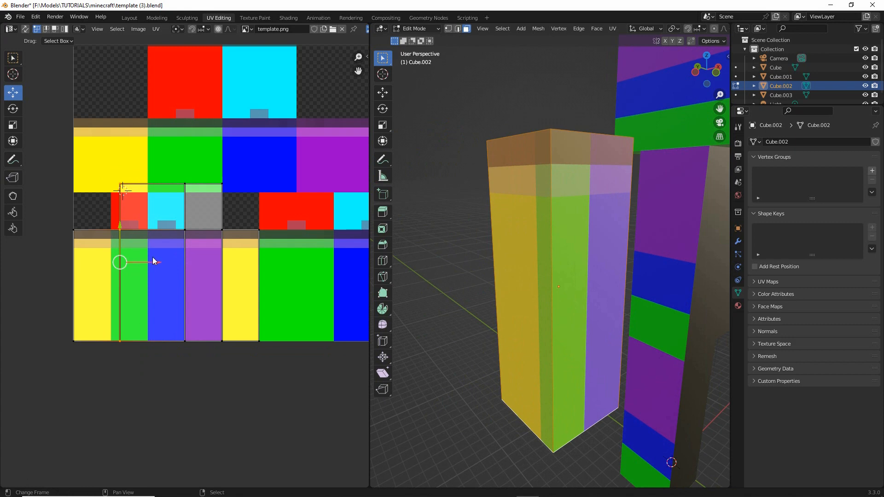
mouse_move(153, 262)
left_mouse_down()
mouse_move(182, 264)
mouse_move(148, 264)
left_mouse_up()
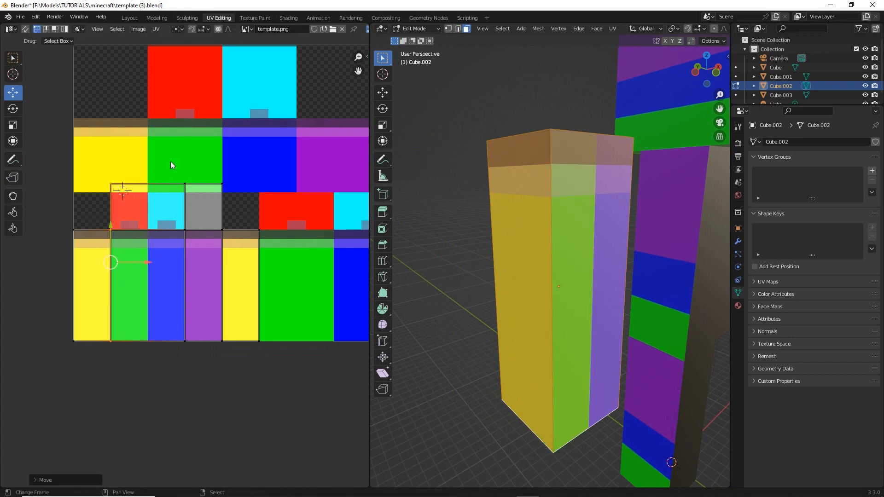
- Shift the arm's last three vertical UV edges one strip left, and lower the top UV row to the red and cyan blocks' upper edge
left_click_drag(171, 161, 272, 341)
key("g")
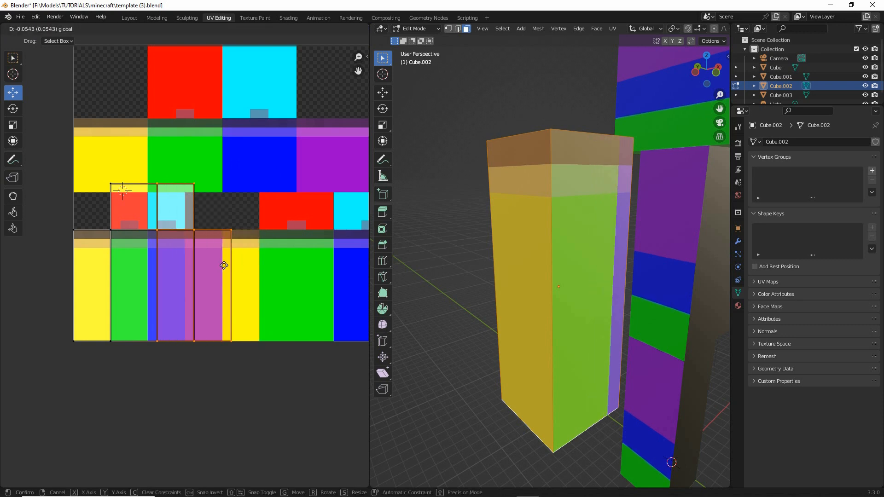
left_click(224, 266)
scroll(209, 264, "up", 2)
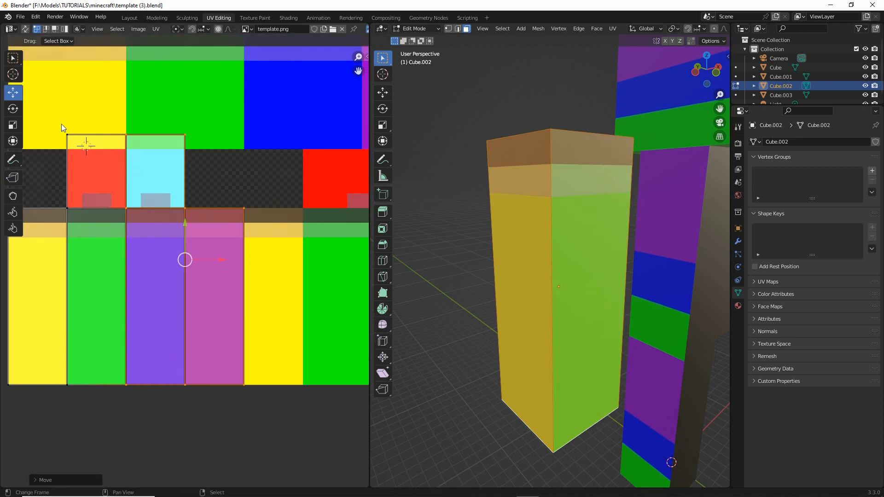
left_click_drag(51, 115, 215, 157)
left_click_drag(123, 97, 123, 112)
middle_click_drag(616, 294, 543, 333)
left_click_drag(85, 194, 137, 194)
left_click_drag(45, 215, 319, 214)
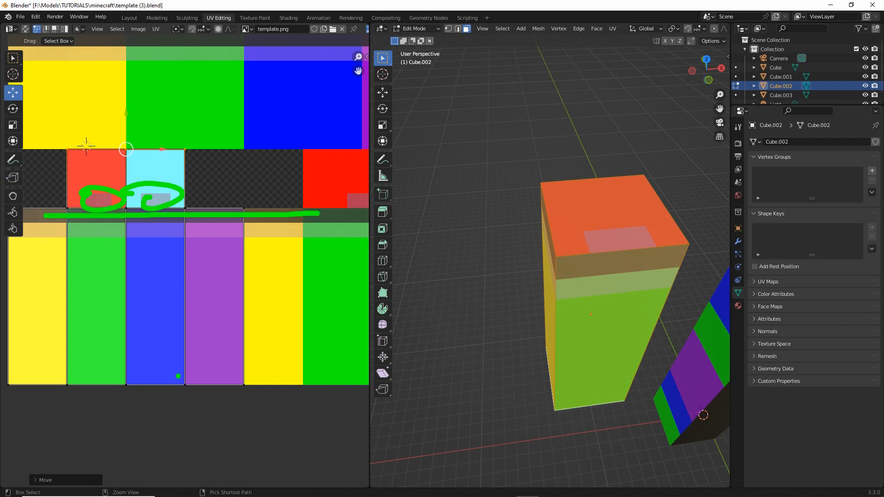
left_click_drag(36, 278, 33, 322)
left_click_drag(112, 284, 116, 327)
left_click_drag(171, 268, 170, 323)
left_click_drag(212, 283, 214, 324)
key("Escape")
- Select the arm's bottom face and rotate its UVs in place on the cyan block to correct the orientation
middle_click_drag(506, 388, 501, 279)
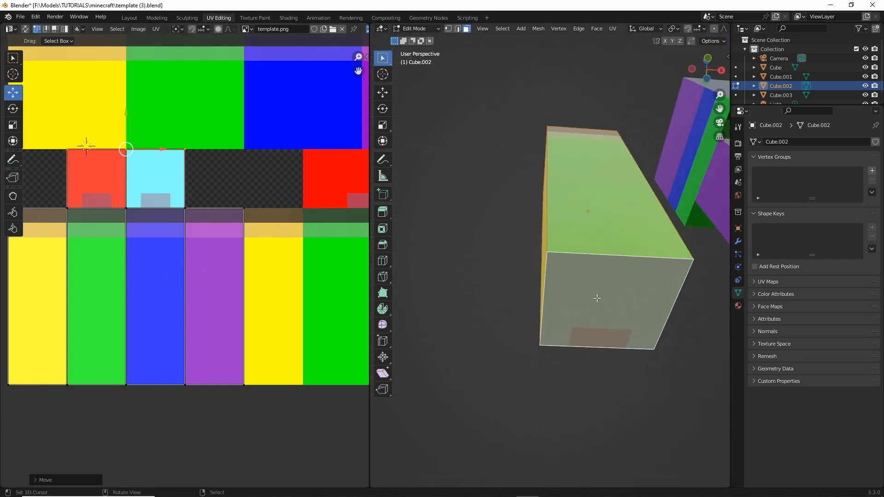
left_click(596, 298)
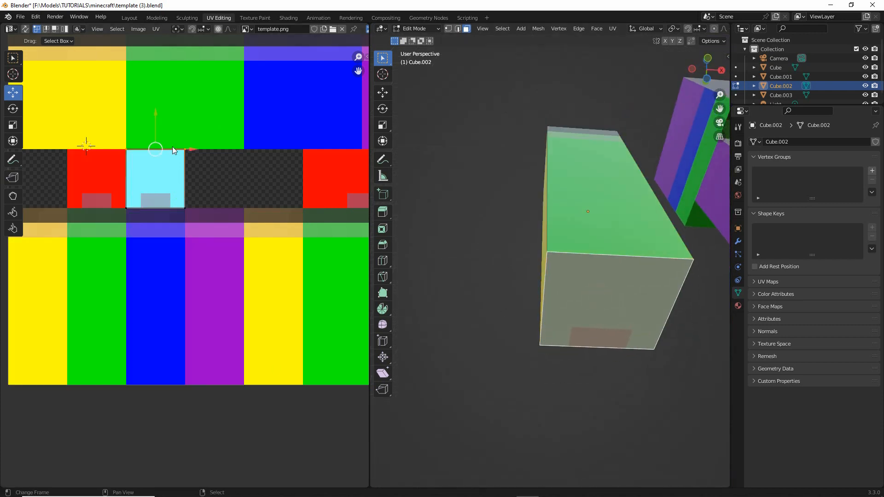
left_click(13, 109)
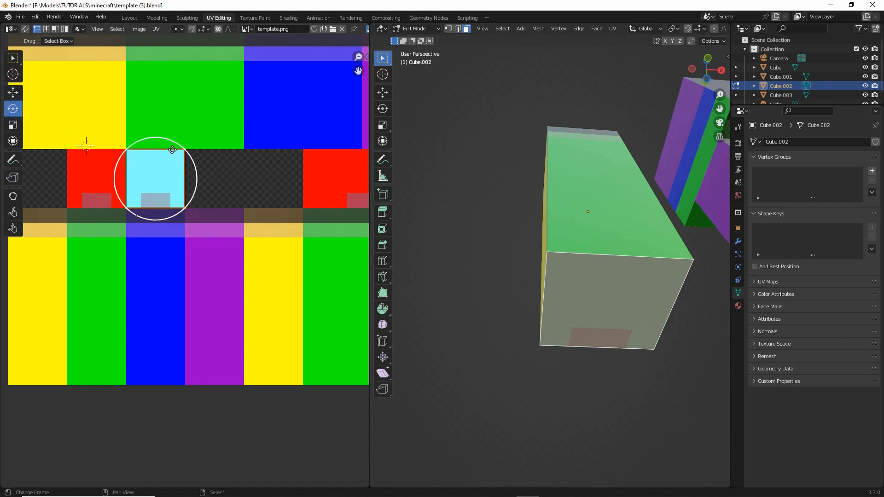
left_click_drag(173, 139, 123, 264)
middle_click_drag(552, 276, 547, 330)
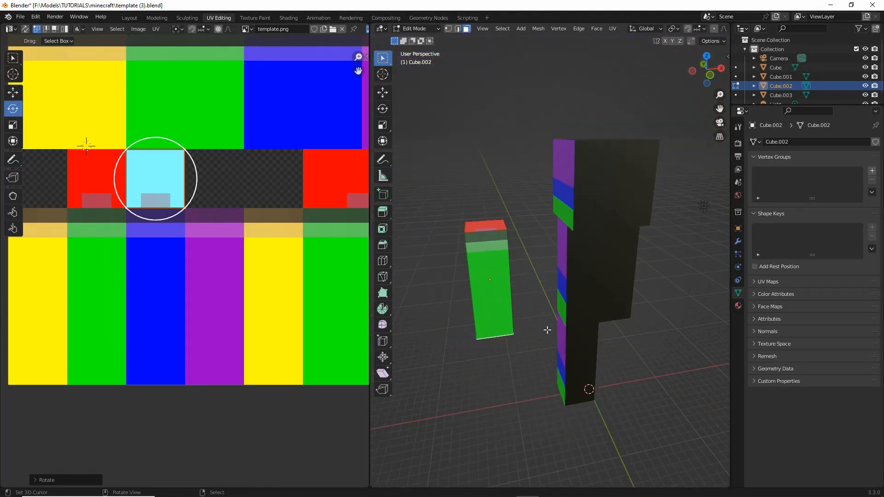
- Leave editing of the arm cube and open the torso cube for editing, with its UVs over the template
middle_click_drag(223, 218, 172, 250)
middle_click_drag(538, 291, 568, 306)
key("Tab")
right_click(558, 304)
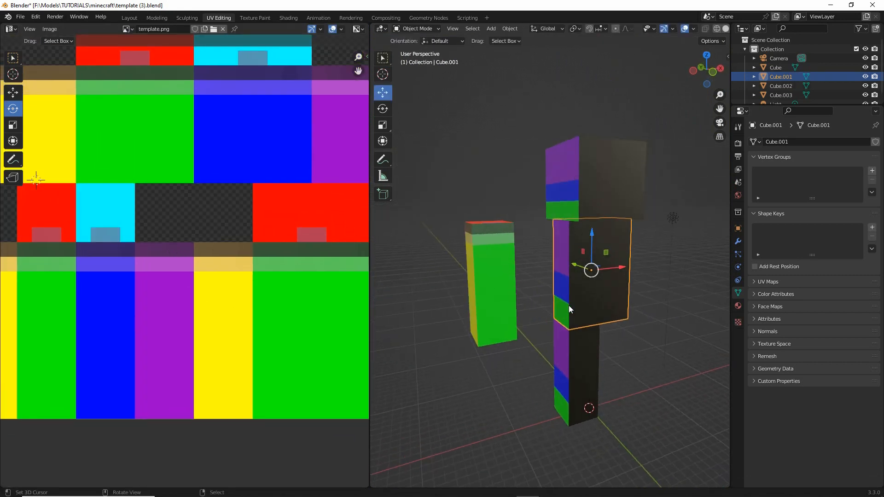
scroll(293, 215, "down", 2)
scroll(292, 215, "down", 1)
key("Tab")
scroll(594, 282, "up", 1)
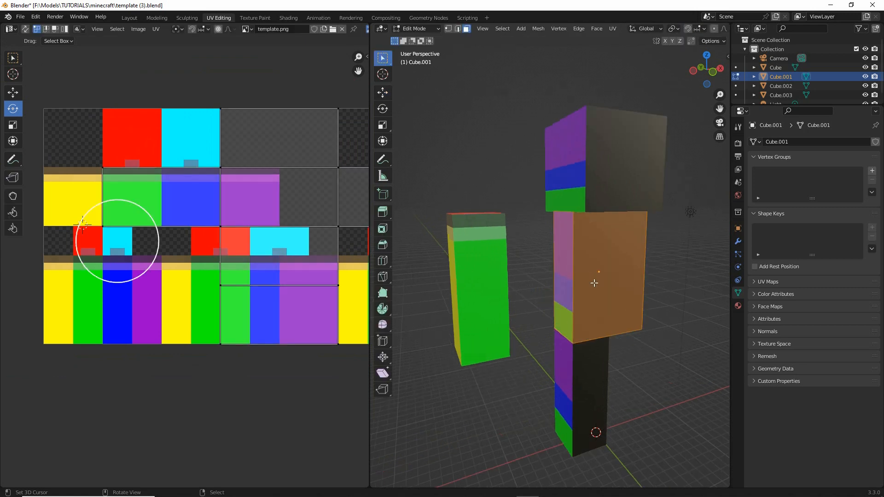
- Select the torso's narrow side face and unwrap it
right_click(562, 272)
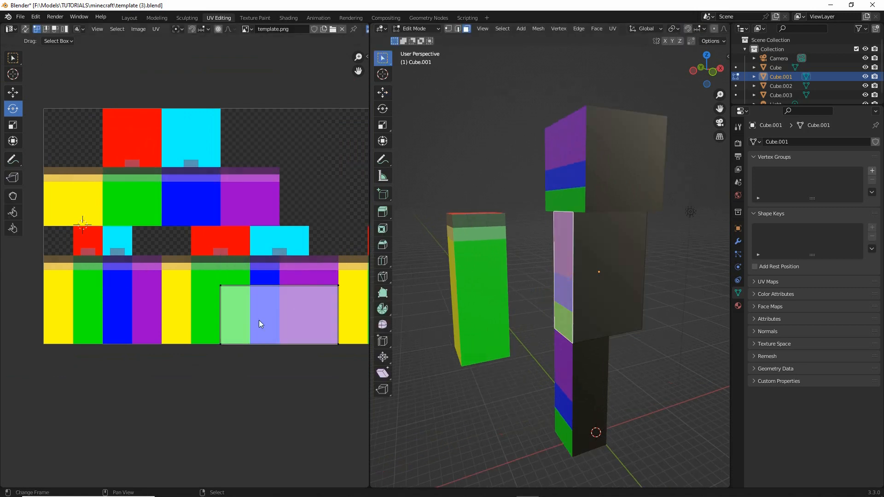
middle_click_drag(259, 320, 226, 292)
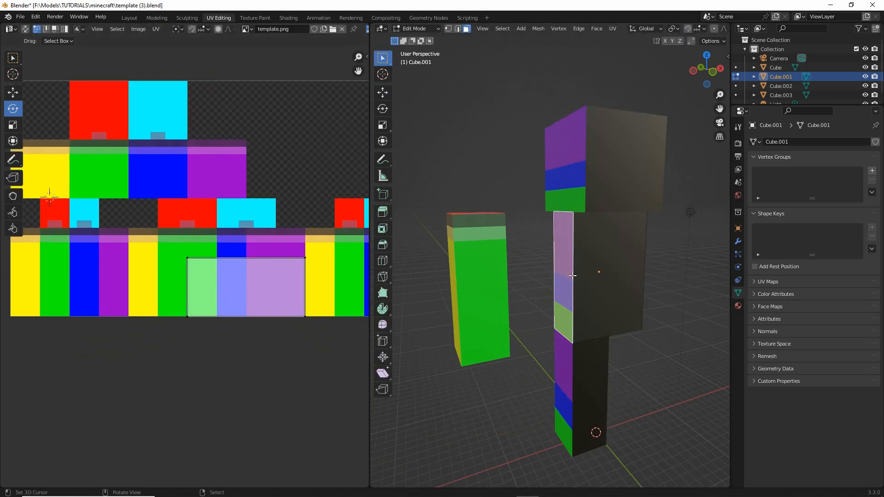
left_click(611, 29)
left_click(619, 45)
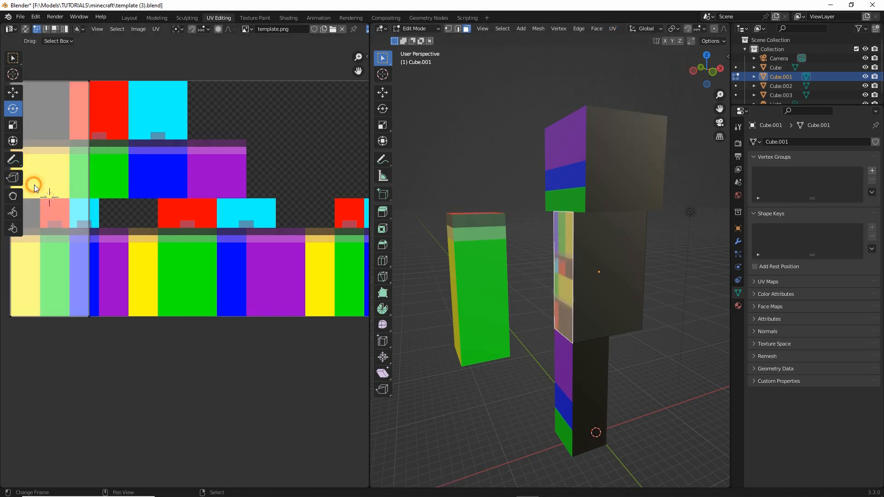
- Select all UVs of the torso's side face and move them so their upper-left corner meets the second yellow strip's
middle_click_drag(34, 184, 96, 193)
left_click_drag(54, 82, 169, 346)
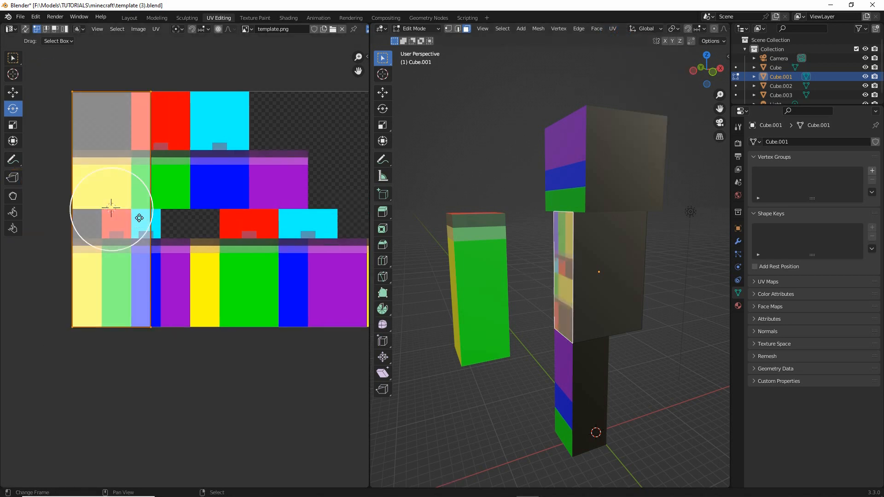
left_click_drag(139, 218, 235, 225)
left_click(14, 92)
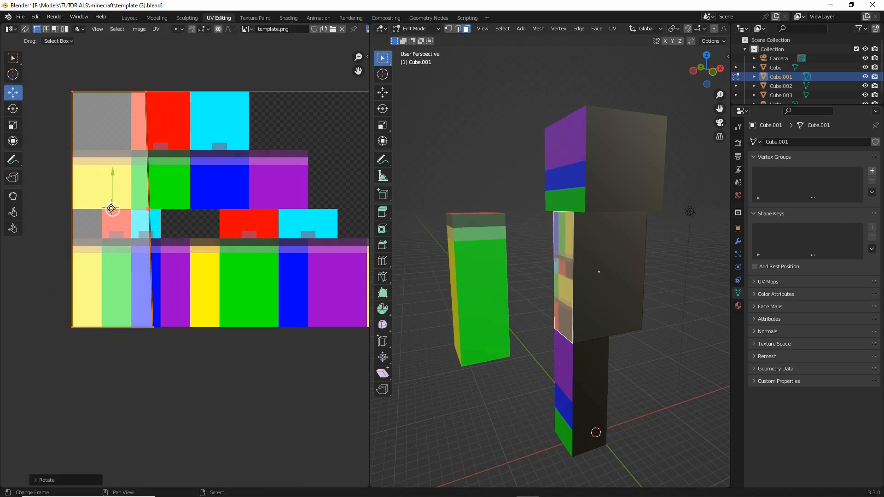
left_click_drag(112, 209, 227, 361)
middle_click_drag(40, 220, 34, 193)
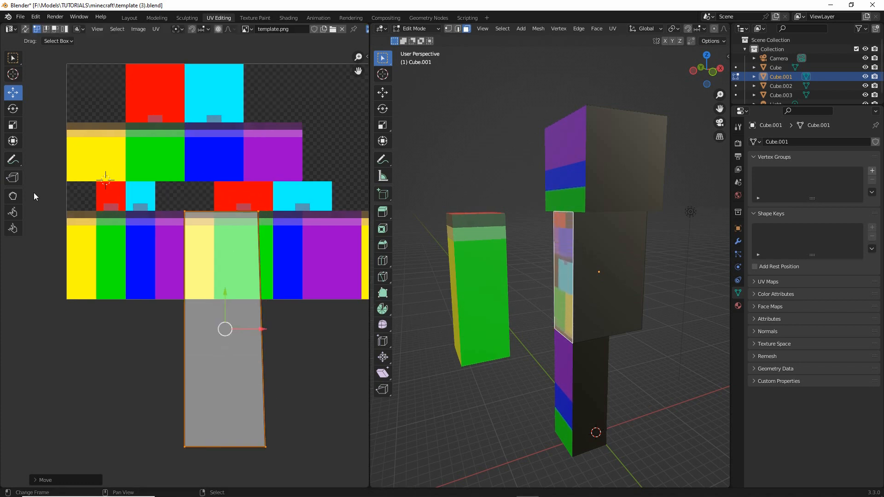
- Scale the side face's UVs down to fit inside the second yellow strip and align them with its upper-left corner
left_click(13, 125)
left_click_drag(245, 397, 229, 336)
middle_click_drag(617, 354, 588, 355)
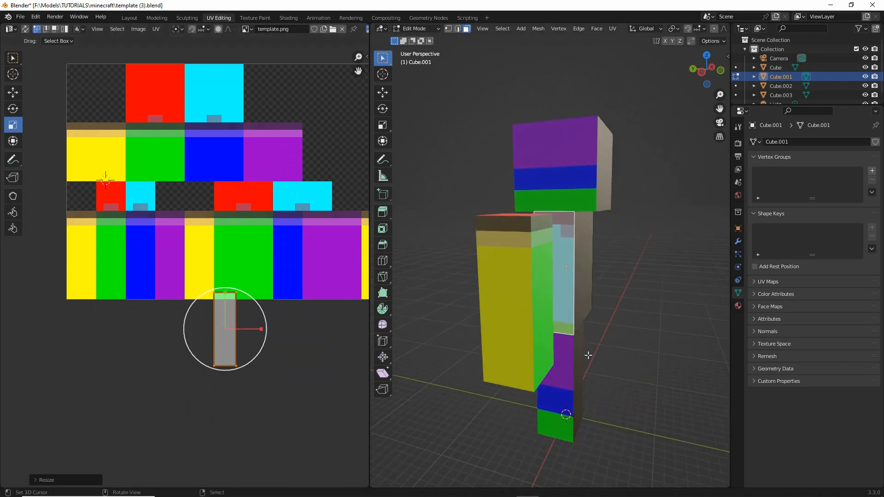
scroll(588, 355, "up", 5)
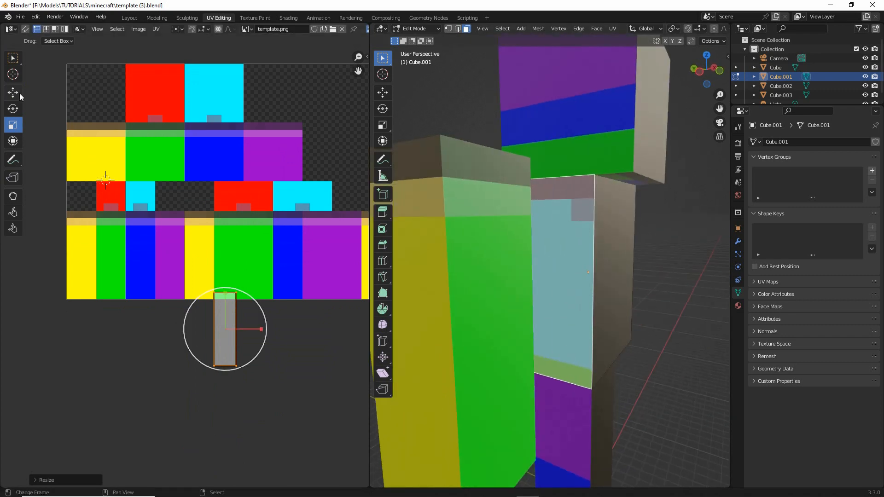
left_click(13, 140)
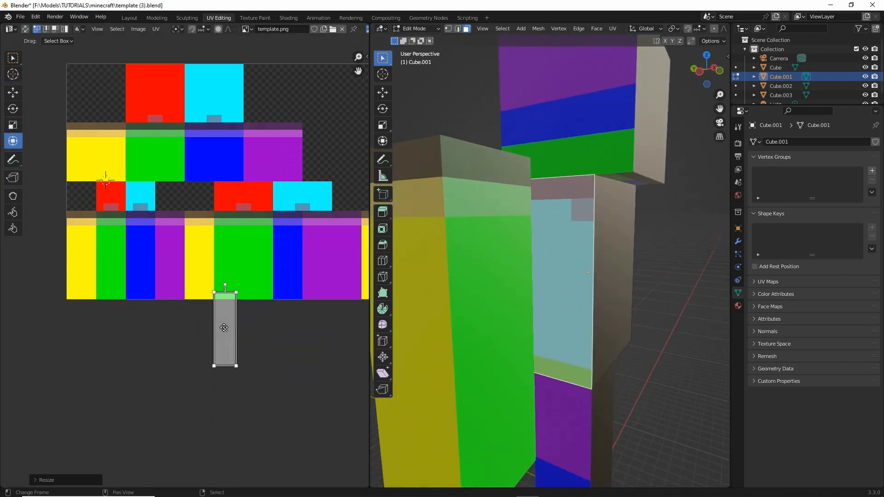
left_click_drag(224, 328, 196, 247)
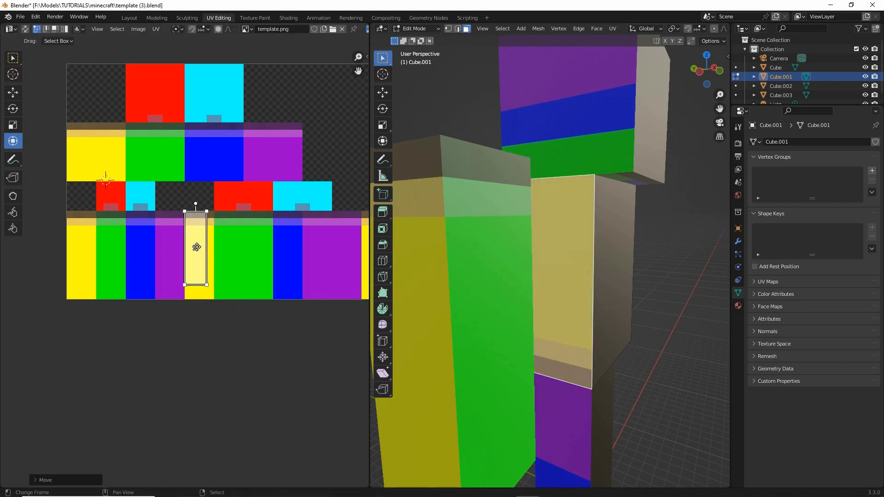
- Rotate the side face's UVs so the texture's dark band sits at the torso's upper end
middle_click_drag(574, 311, 528, 331)
scroll(549, 316, "up", 2)
scroll(529, 330, "down", 1)
key("r")
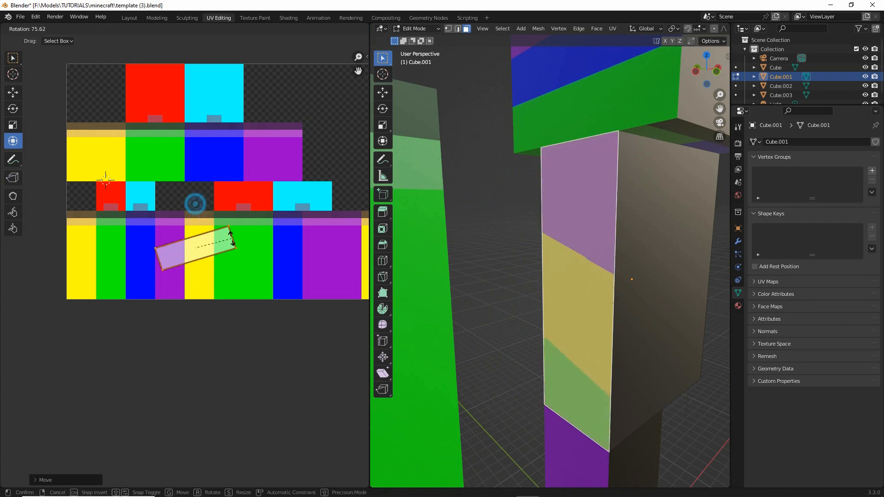
left_click(198, 285)
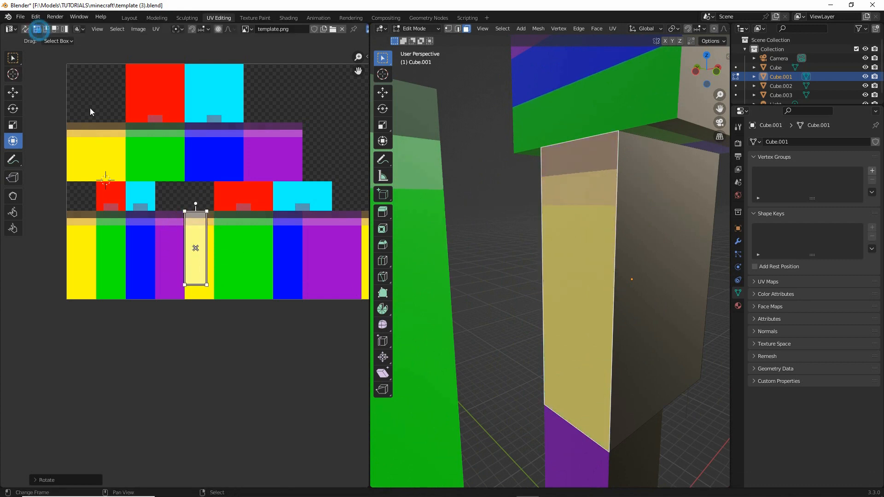
- Move the side face's lower-right, upper-right and lower-left UV corners outward to fill the second yellow strip
left_click_drag(204, 274, 236, 312)
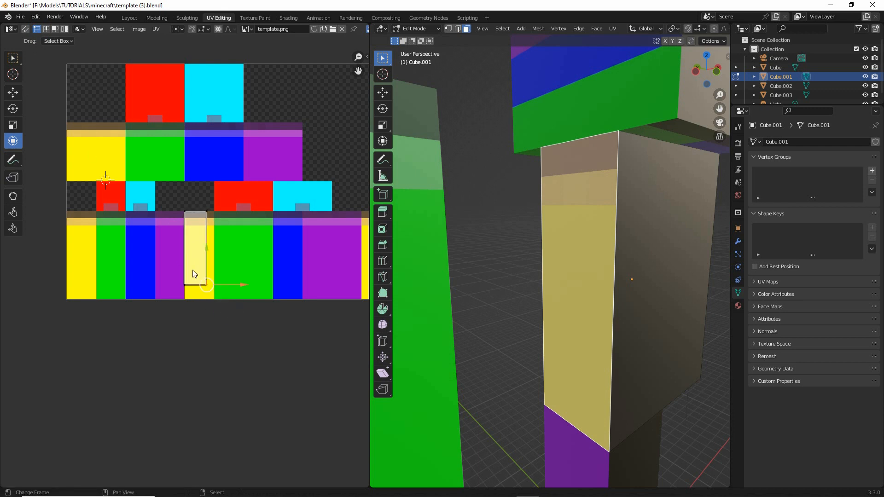
scroll(192, 274, "up", 3)
key("g")
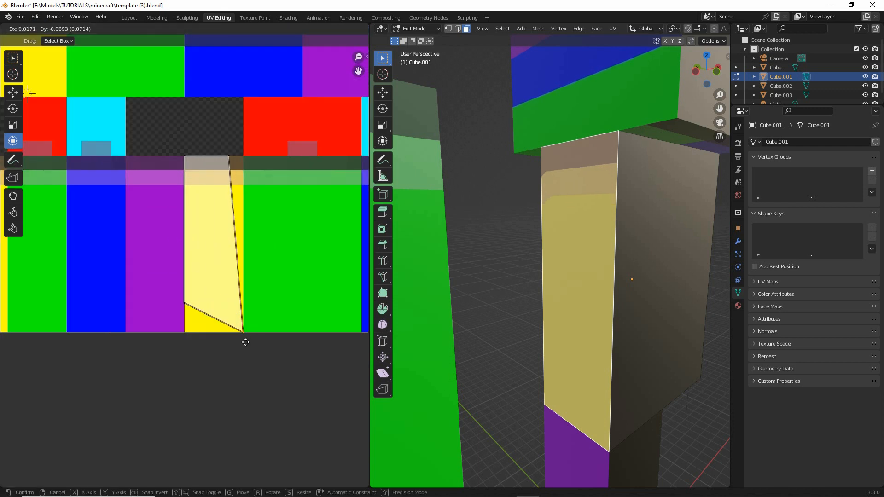
left_click(245, 342)
left_click(236, 158)
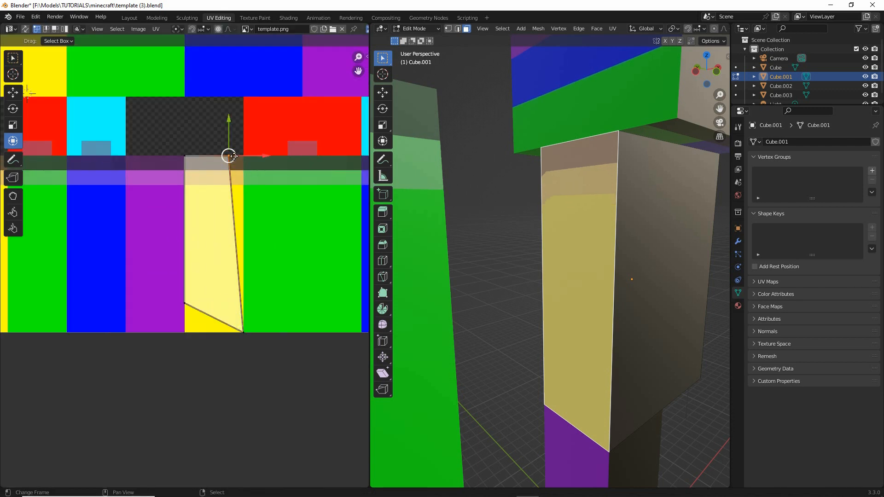
left_click_drag(233, 156, 248, 157)
left_click(187, 302)
left_click_drag(189, 299, 187, 330)
- Select the torso's adjacent wide face along with the side face, and move its lower-left UV corner to the wide green block's lower-left corner
middle_click_drag(606, 330, 615, 272)
scroll(589, 338, "down", 2)
left_click(615, 272)
left_click(556, 243, "shift")
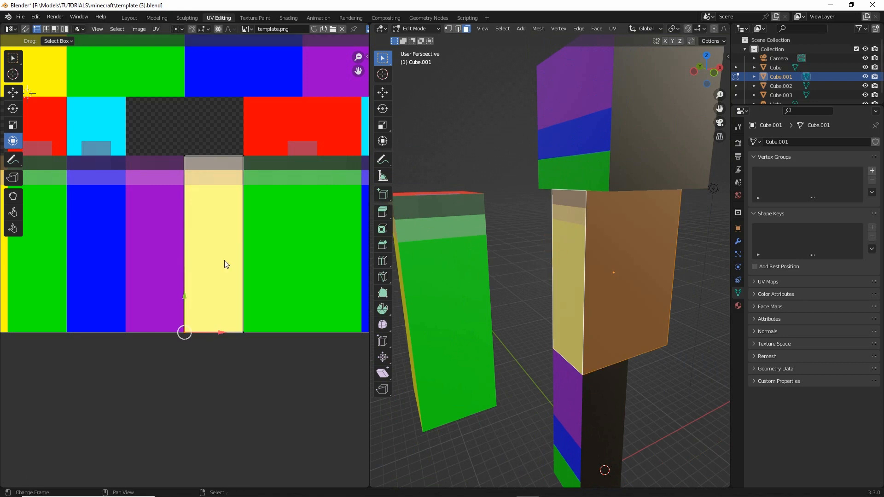
scroll(245, 217, "down", 3)
left_click(245, 158)
left_click(212, 176)
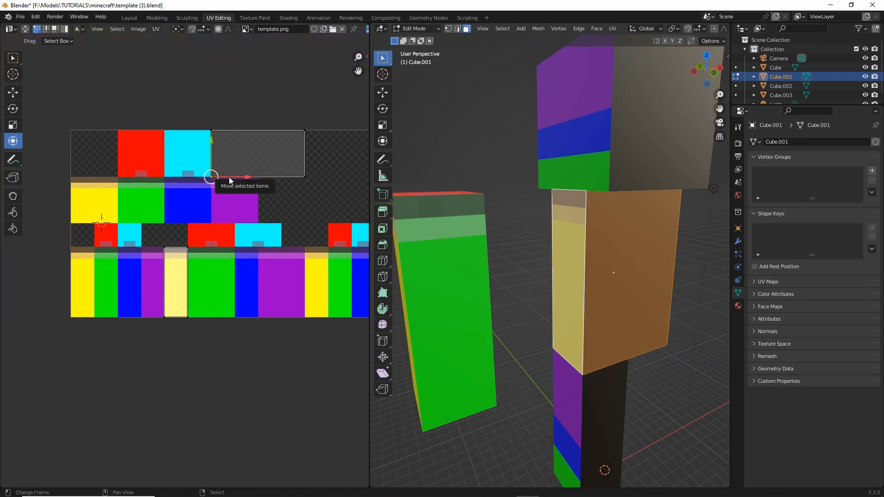
key("g")
left_click(203, 317)
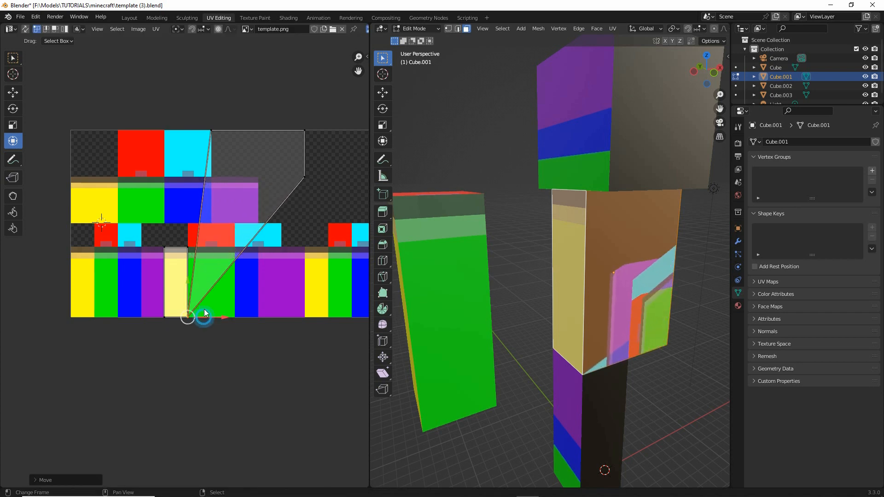
- Move the wide face's upper-left, lower-right and upper-right UV corners onto the matching corners of the wide green block
left_click(217, 136)
key("g")
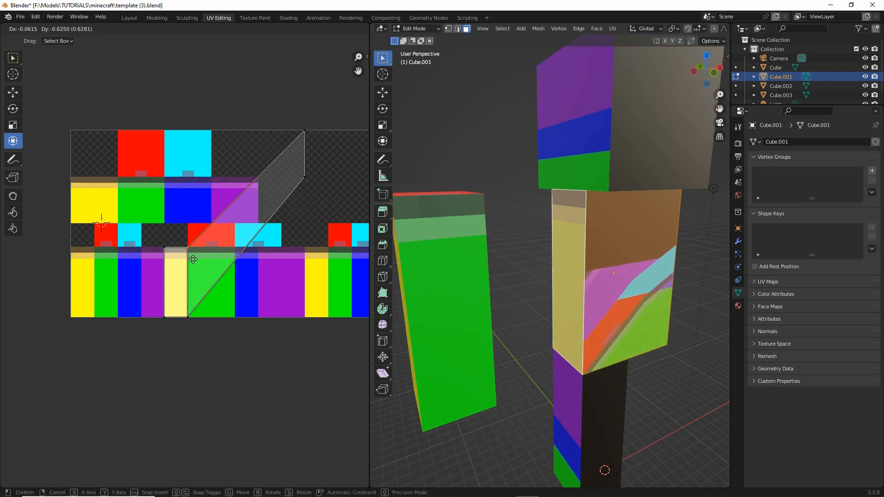
left_click(193, 258)
left_click(303, 177)
key("g")
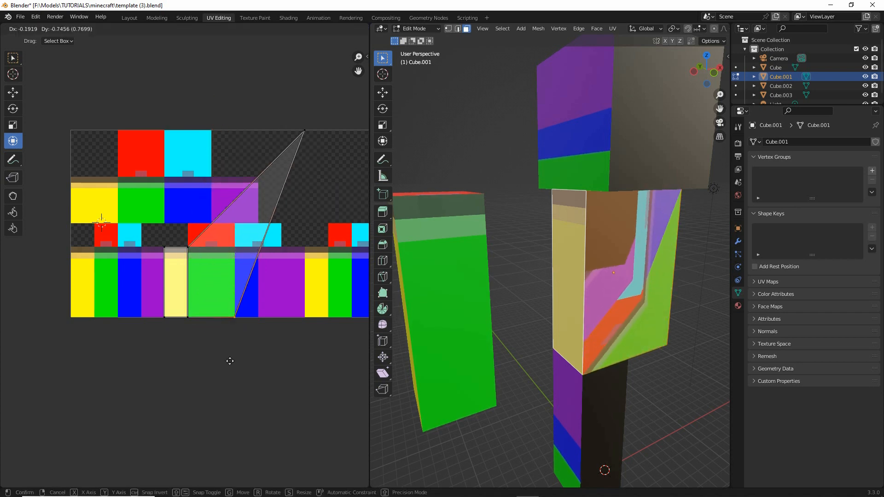
left_click(230, 360)
left_click(304, 131)
key("g")
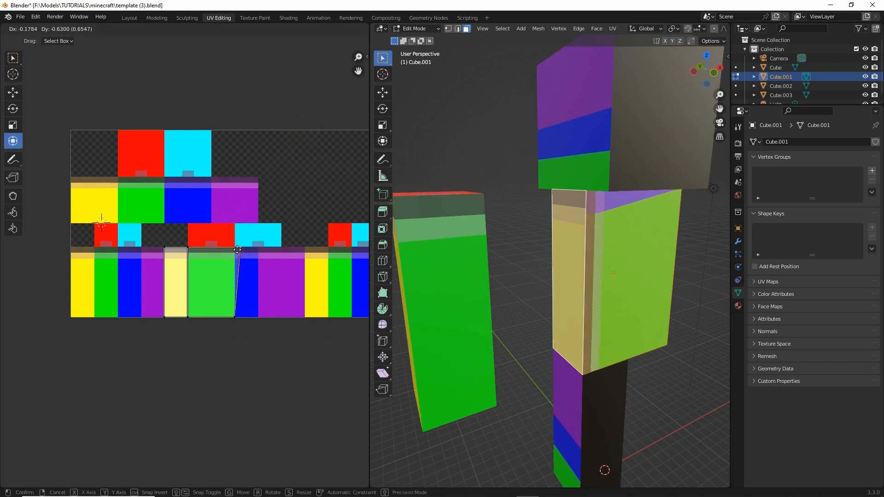
left_click(236, 249)
- Select only the wide face's UVs and rotate them 90 degrees so the texture's dark band can run across the torso's upper end
scroll(231, 300, "up", 3)
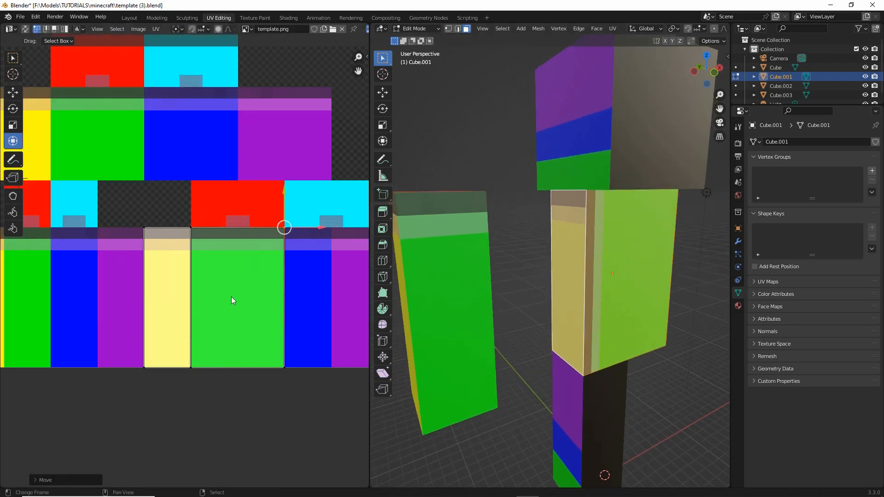
middle_click_drag(593, 259, 568, 242)
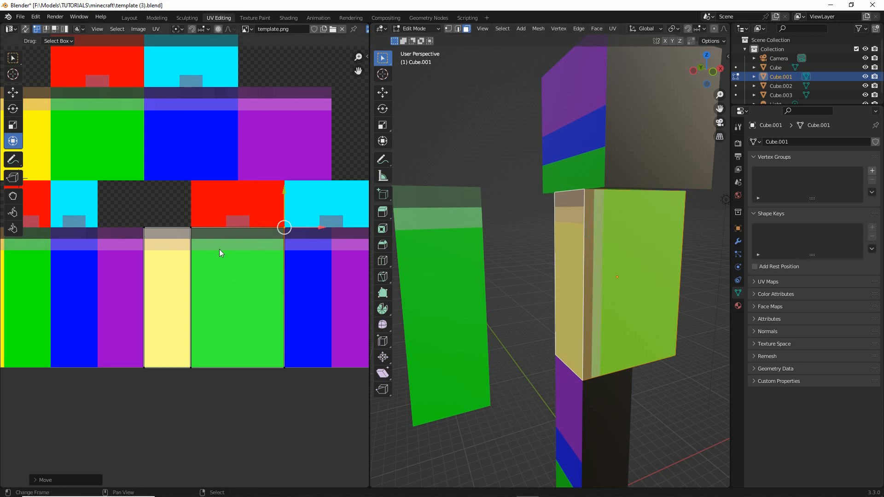
left_click(202, 233)
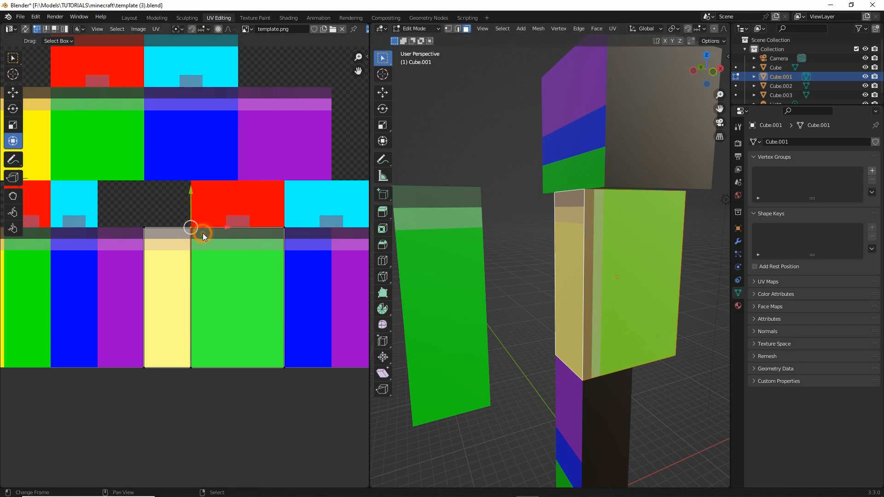
left_click(55, 29)
left_click(208, 294)
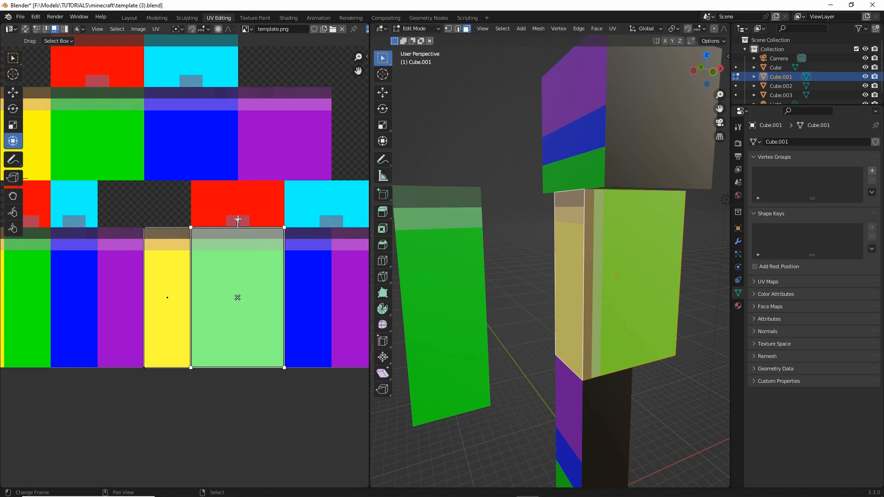
key("r")
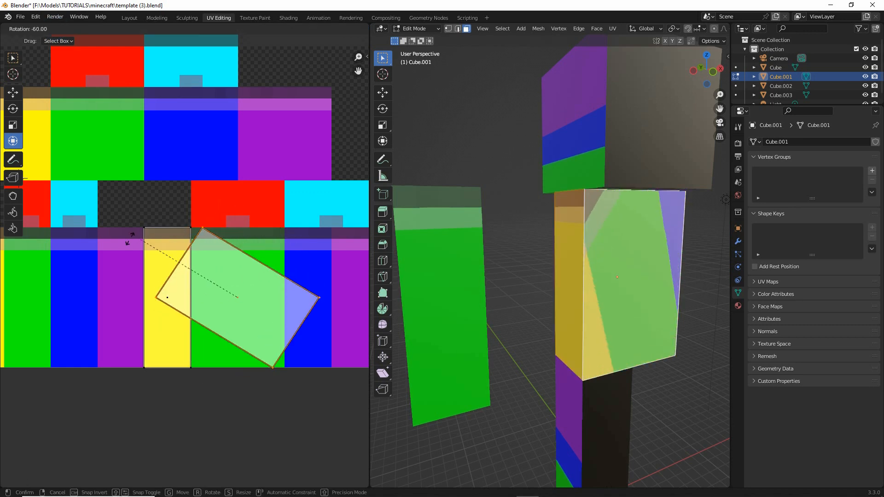
left_click(83, 300)
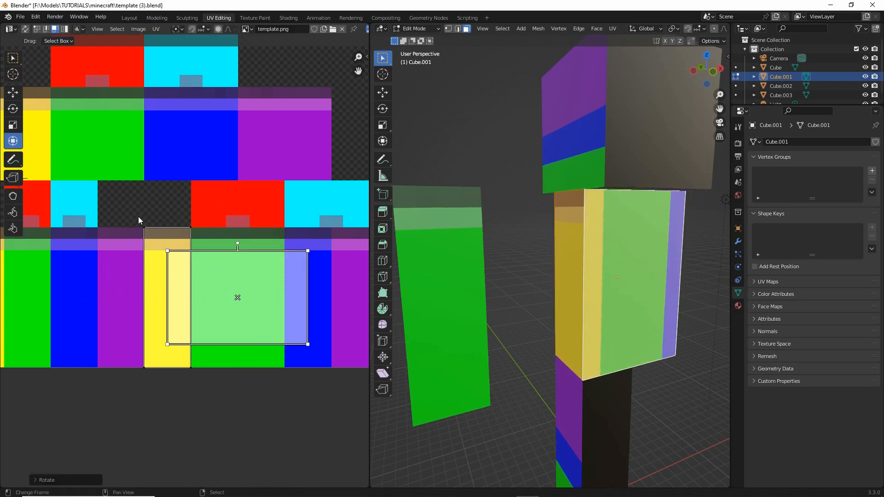
- Align the rotated UVs with the green block's upper-left corner and move their lower and right edges to fill the block
key("g")
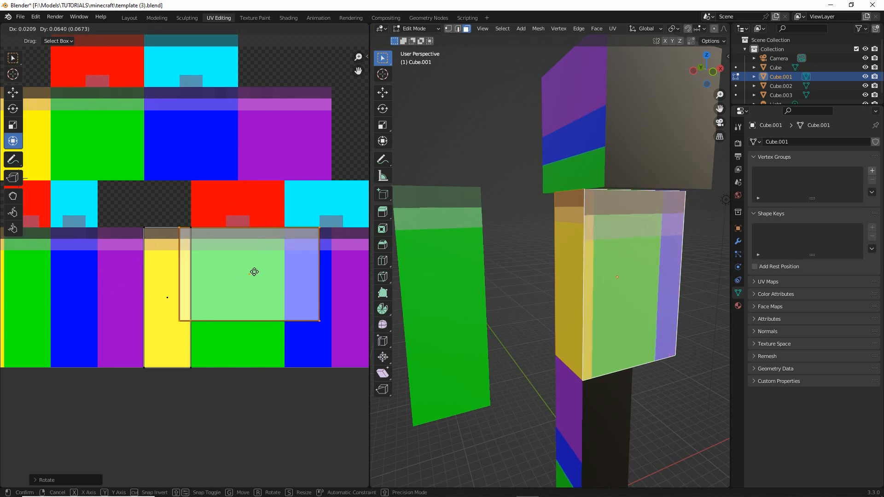
left_click(258, 270)
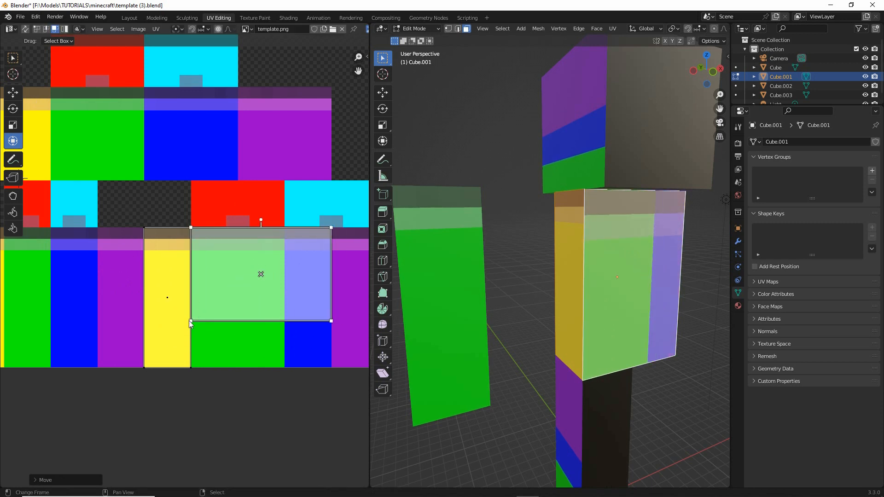
left_click(36, 30)
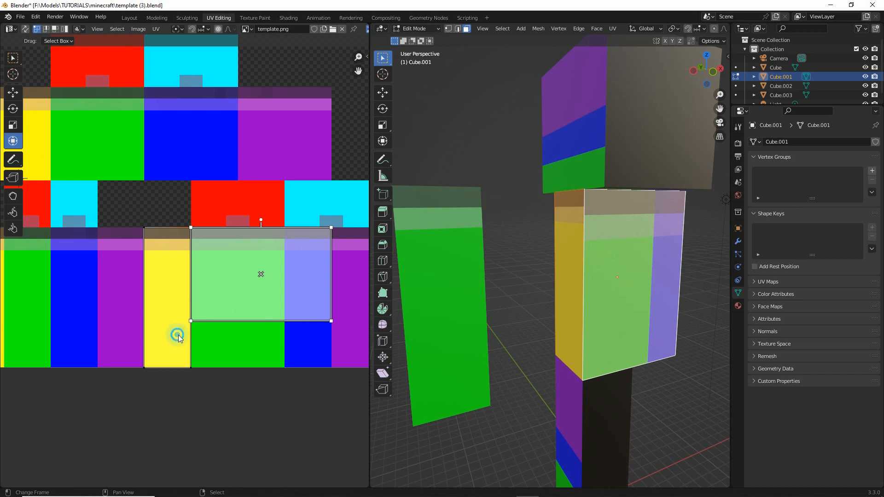
left_click_drag(178, 335, 354, 297)
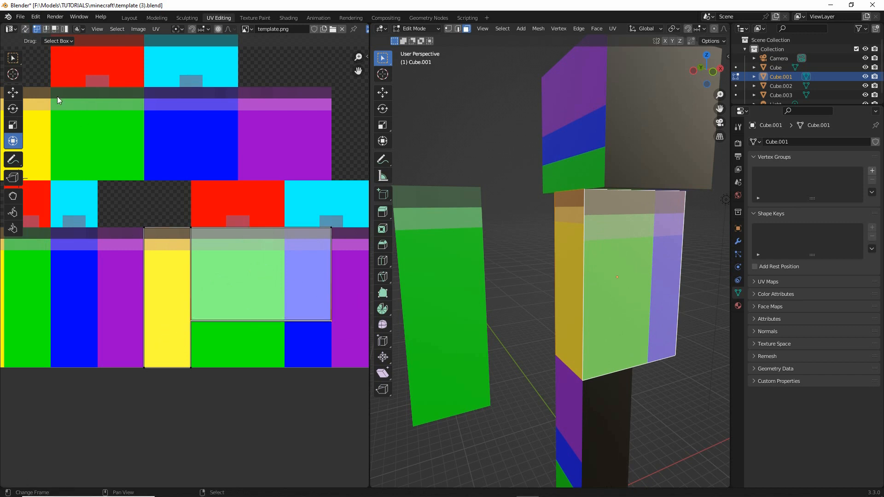
left_click(13, 92)
left_click_drag(259, 291, 256, 329)
left_click_drag(302, 199, 355, 392)
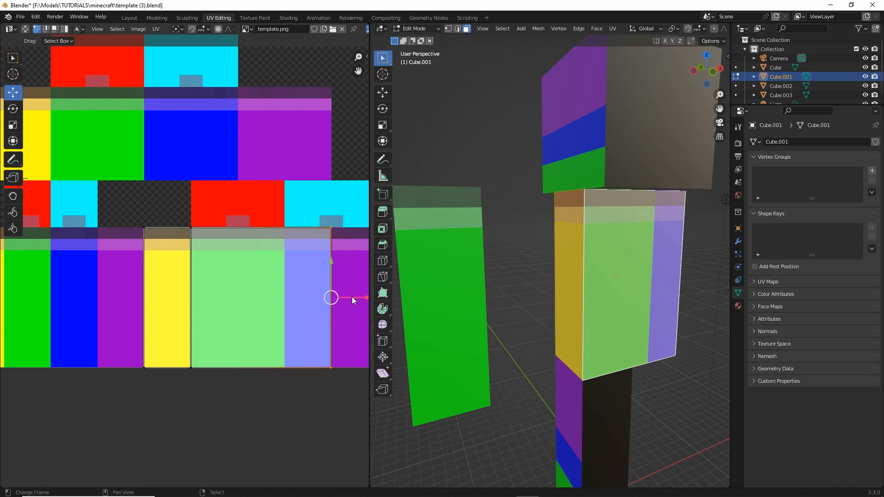
left_click_drag(352, 296, 310, 298)
left_click(179, 228)
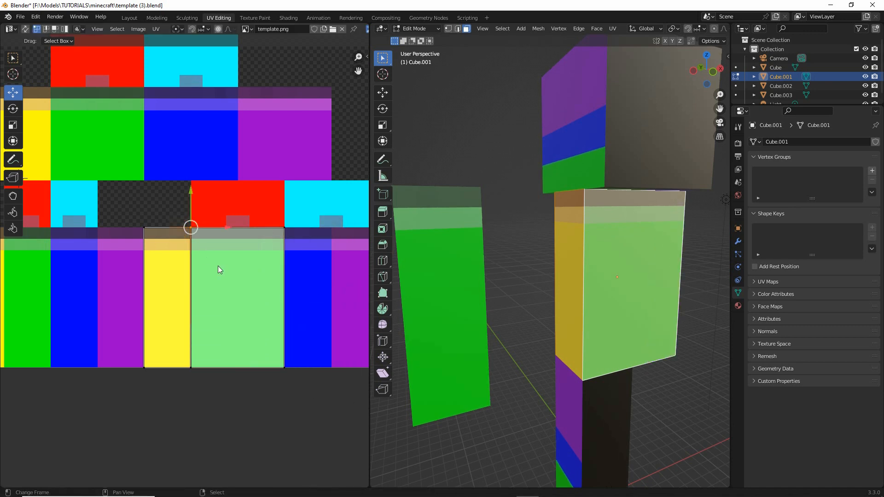
key("g")
right_click(244, 273)
mouse_move(181, 222)
left_mouse_down()
mouse_move(197, 402)
mouse_move(214, 219)
left_mouse_up()
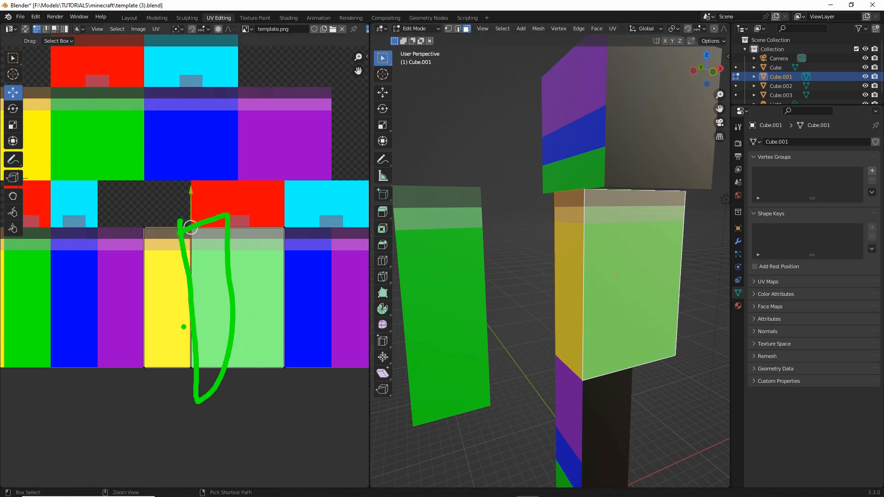
key("Escape")
- Snap the wide face's upper-left UV corner exactly onto the corner between the yellow strip and the green block
scroll(200, 250, "up", 2)
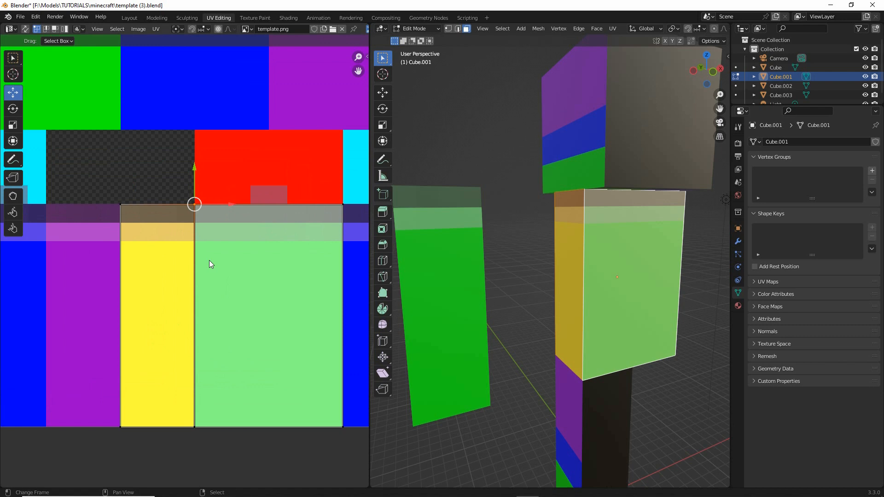
left_click(199, 209)
key("g")
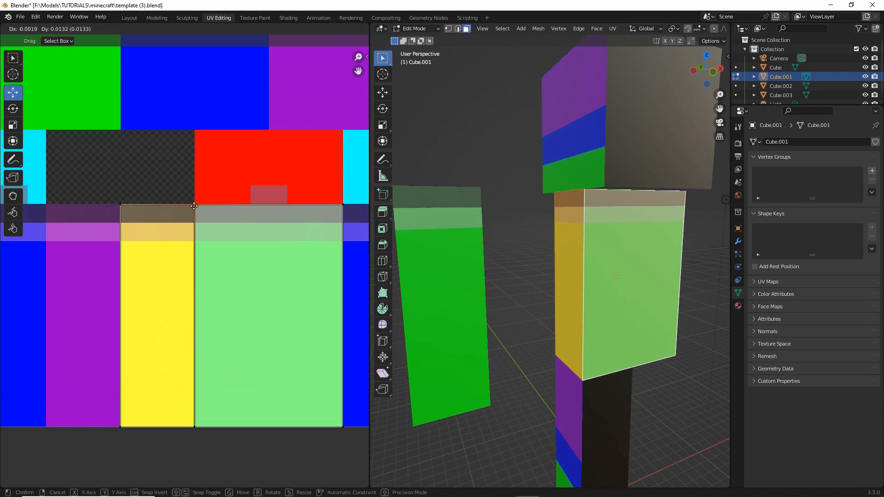
left_click(193, 211)
- Select the torso's opposite narrow side face and rotate all its UVs 90 degrees to stand upright
scroll(256, 323, "down", 2)
middle_click_drag(274, 292, 231, 289)
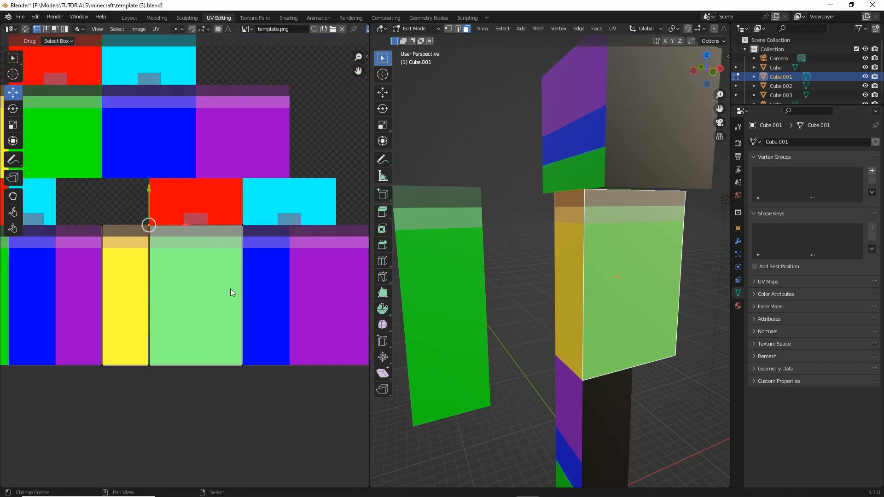
middle_click_drag(612, 295, 586, 258)
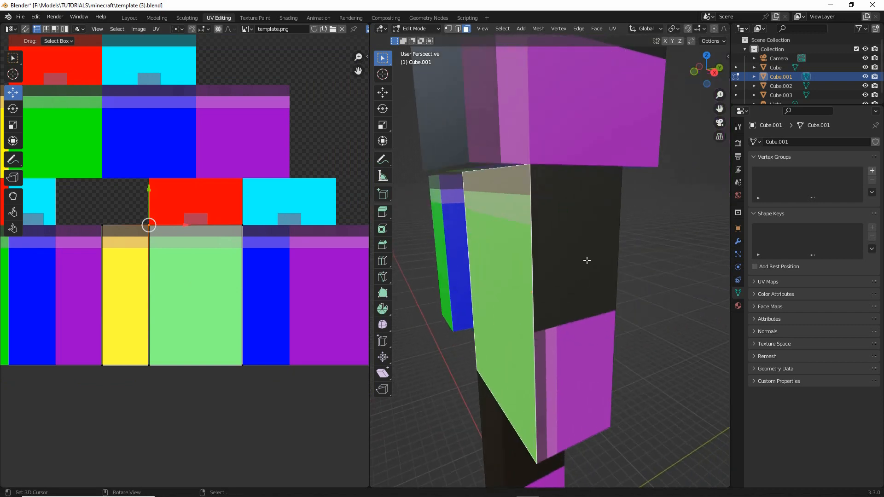
left_click(560, 260)
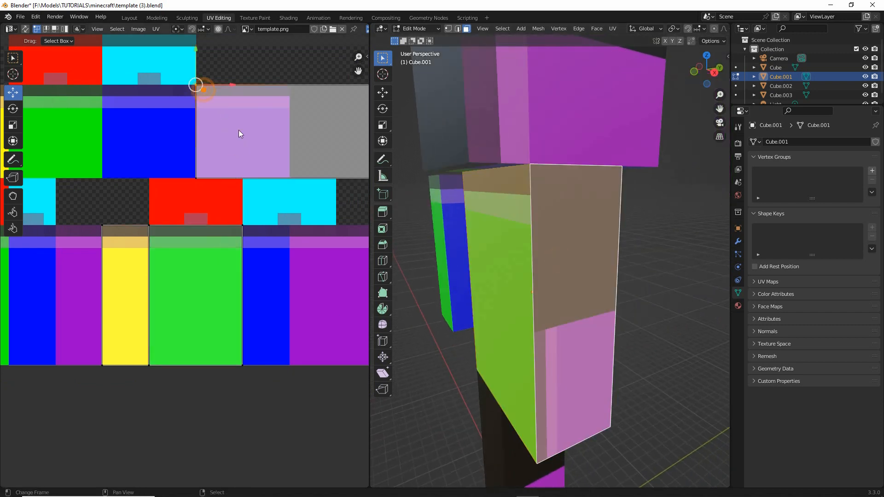
middle_click_drag(260, 151, 204, 176)
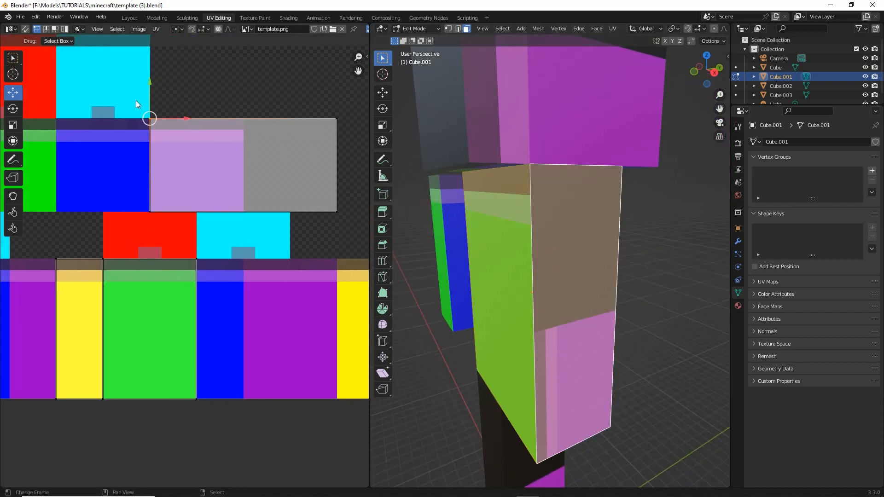
left_click_drag(136, 101, 347, 235)
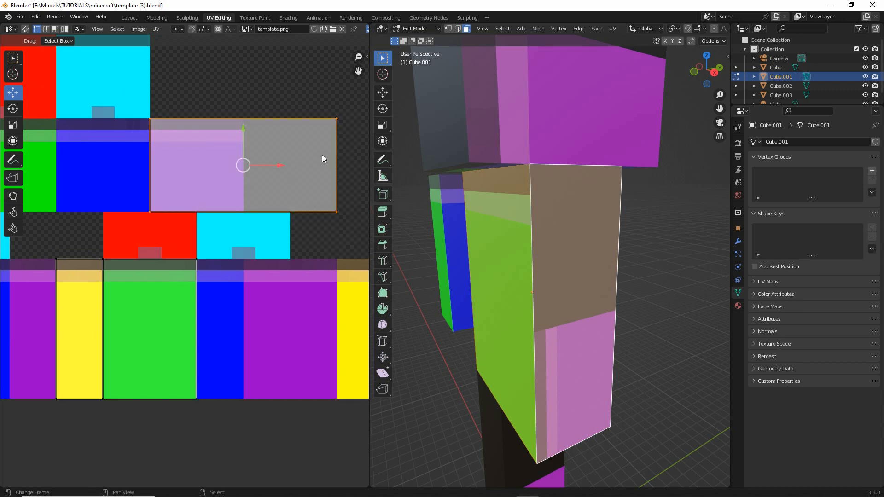
key("r")
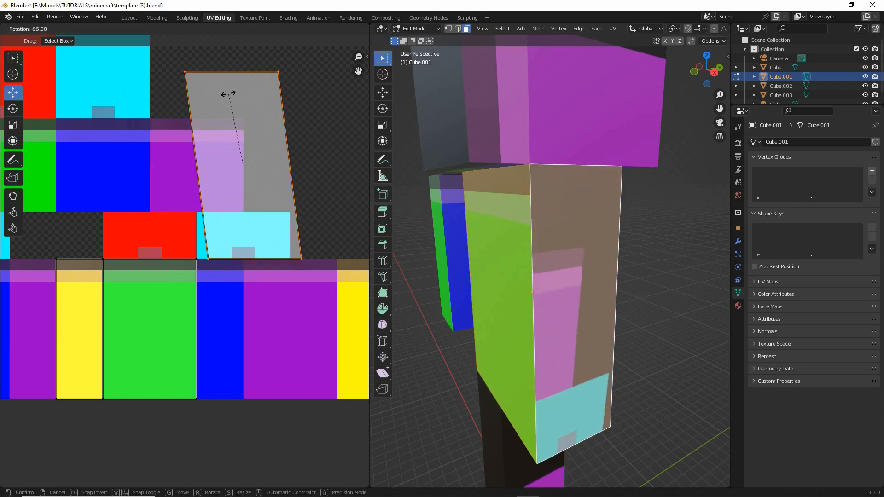
left_click(233, 95)
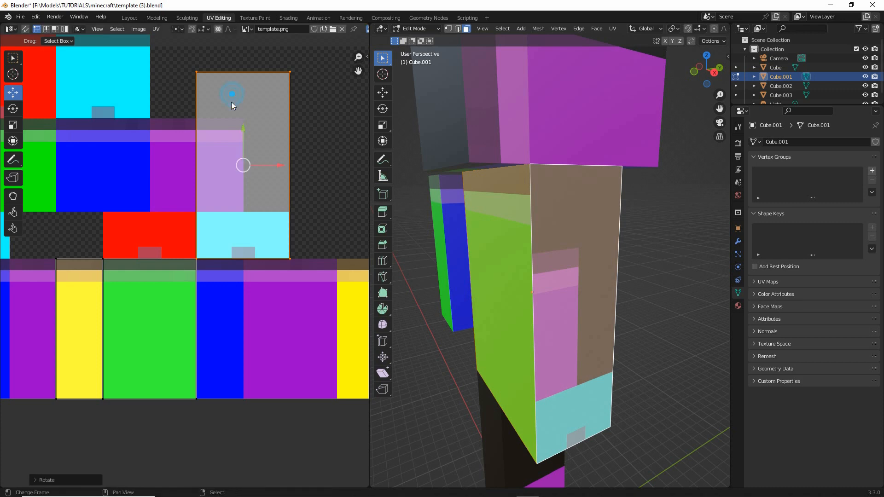
- Move the narrow side face's UVs onto the blue strip beside the green block and pull their corners in to fill it
left_click_drag(231, 102, 228, 283)
left_click(295, 265)
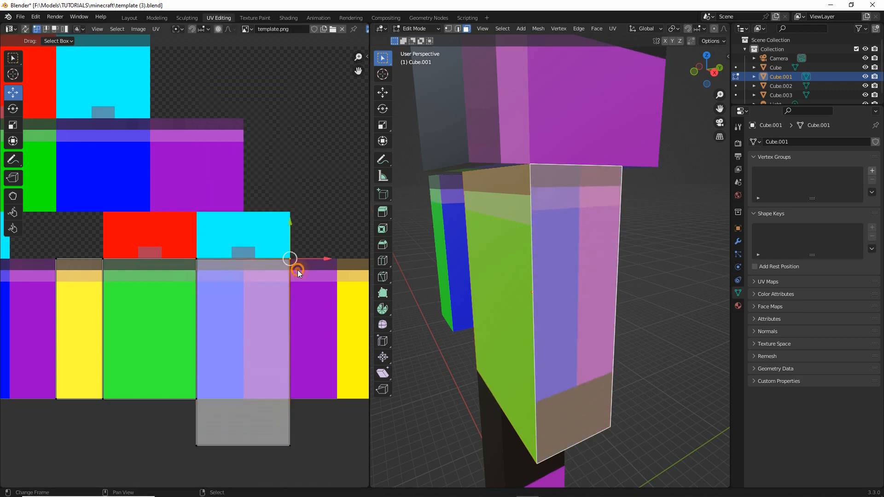
left_click_drag(296, 269, 250, 270)
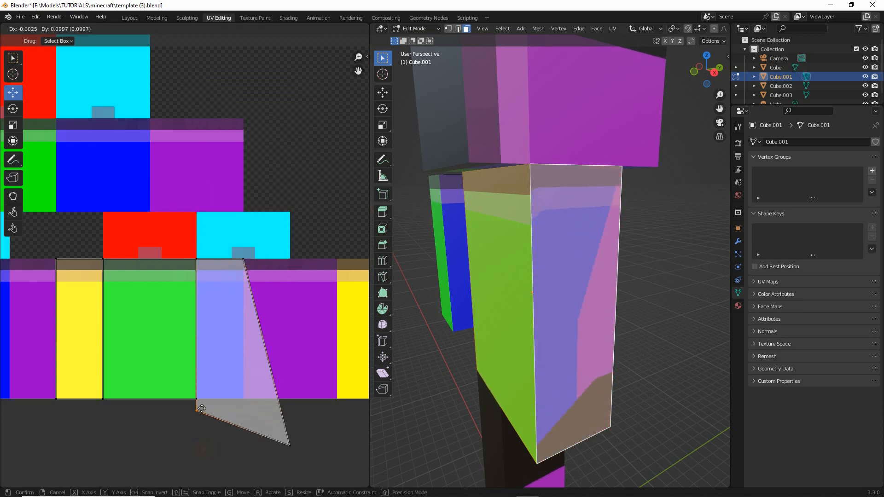
left_click_drag(290, 445, 248, 395)
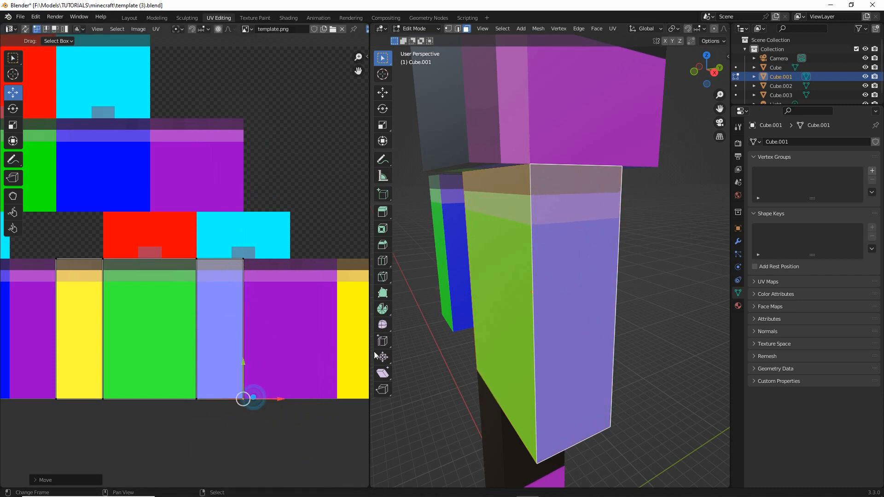
left_click(197, 274)
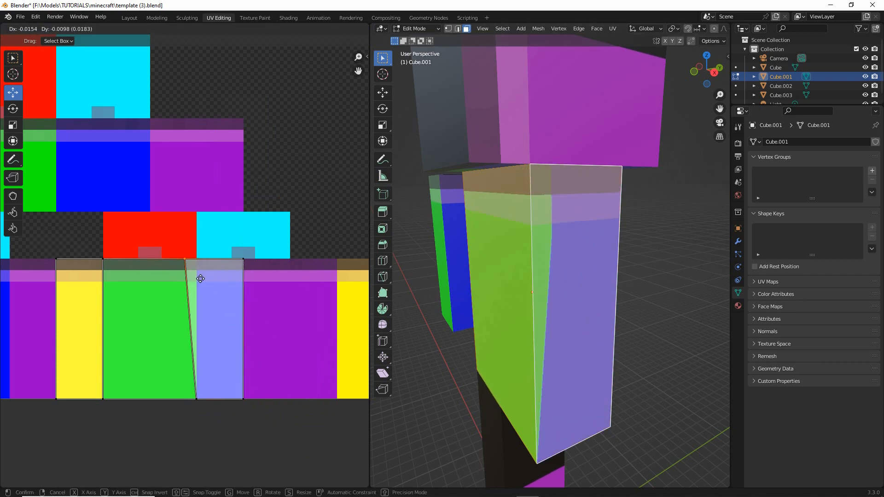
left_click(206, 272)
- Rotate the torso's remaining wide face's UVs 90 degrees and align their upper corners with the wide purple block beside the blue strip
middle_click_drag(598, 298, 490, 272)
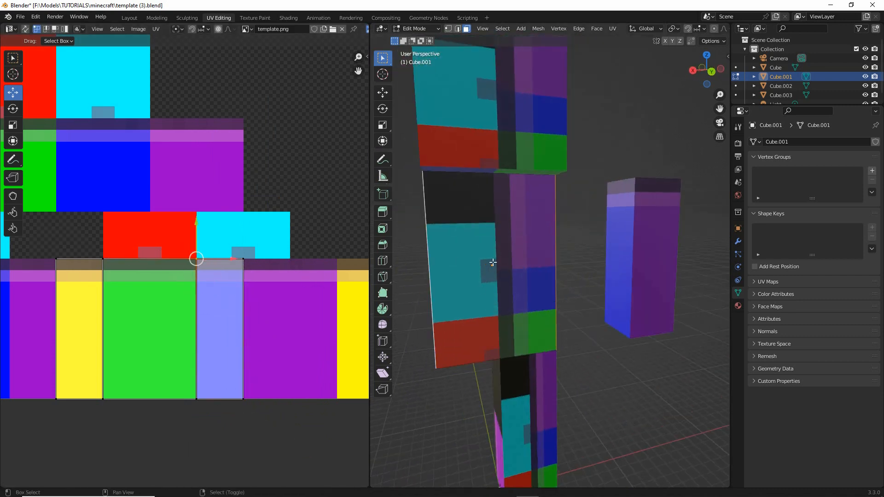
left_click(493, 259, "shift")
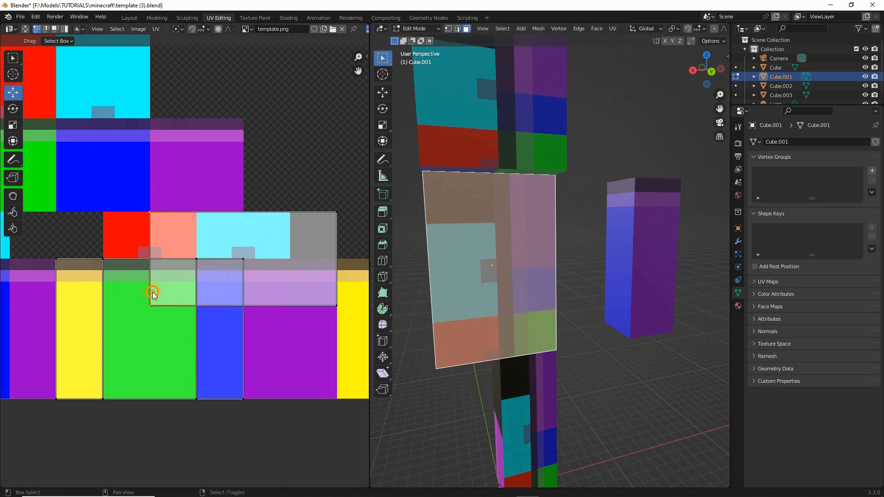
left_click(343, 232, "shift")
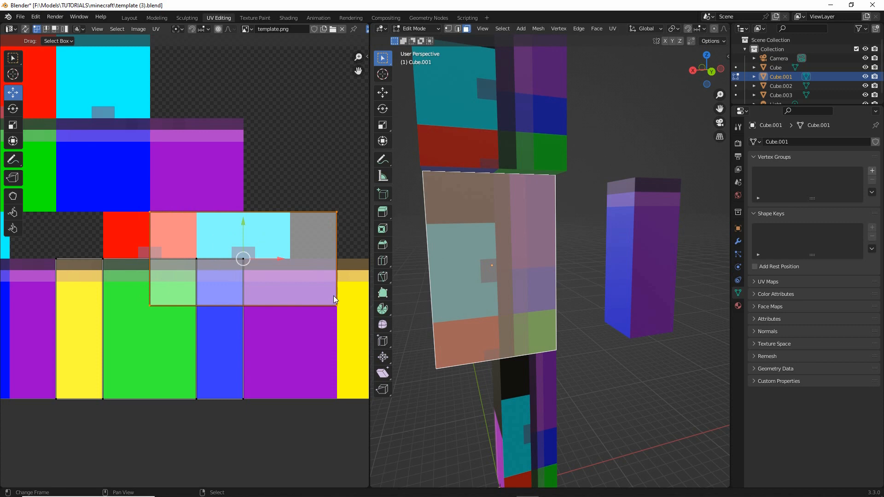
key("r")
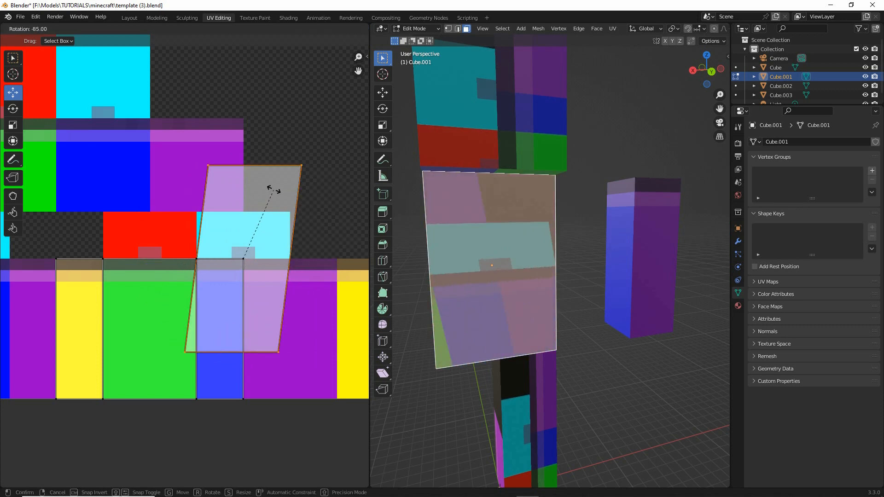
left_click(266, 184)
key("g")
left_click(272, 302)
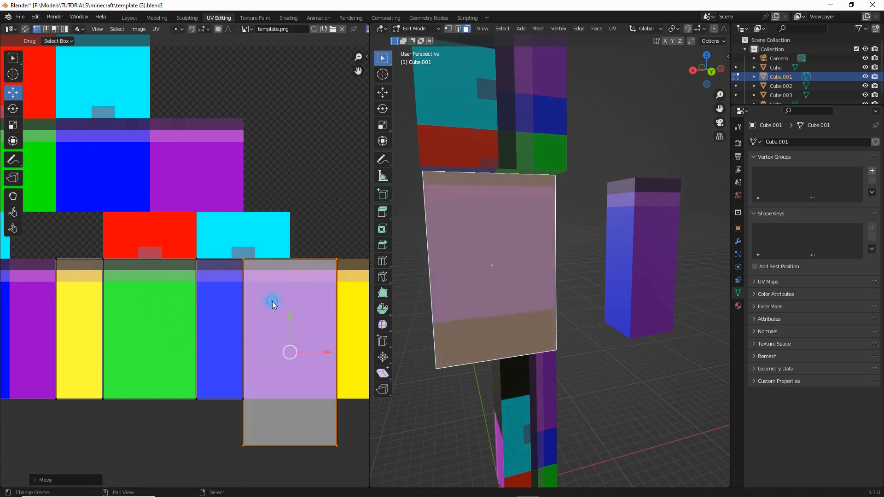
- Raise the wide back face's lower UV corners to the bottom edge of the purple block so the face fills it exactly
middle_click_drag(272, 302, 219, 264)
left_click(190, 382)
left_click(287, 388, "shift")
key("g")
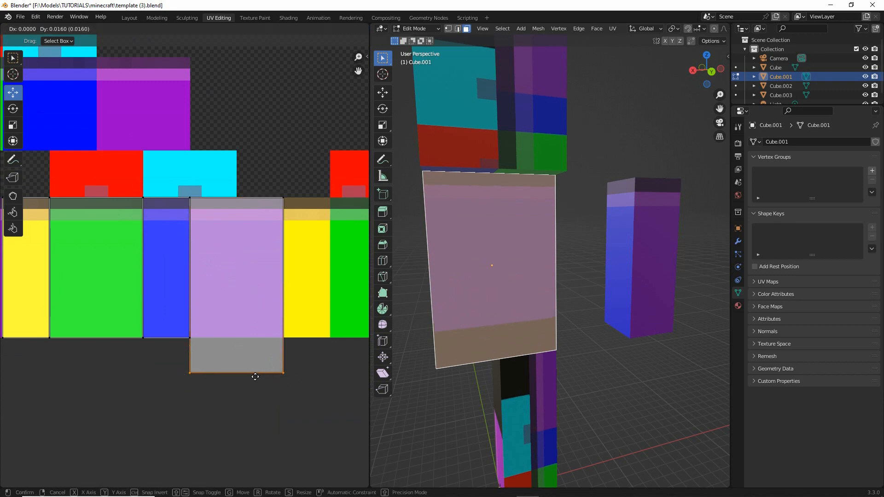
left_click(254, 341)
left_click(215, 341)
key("g")
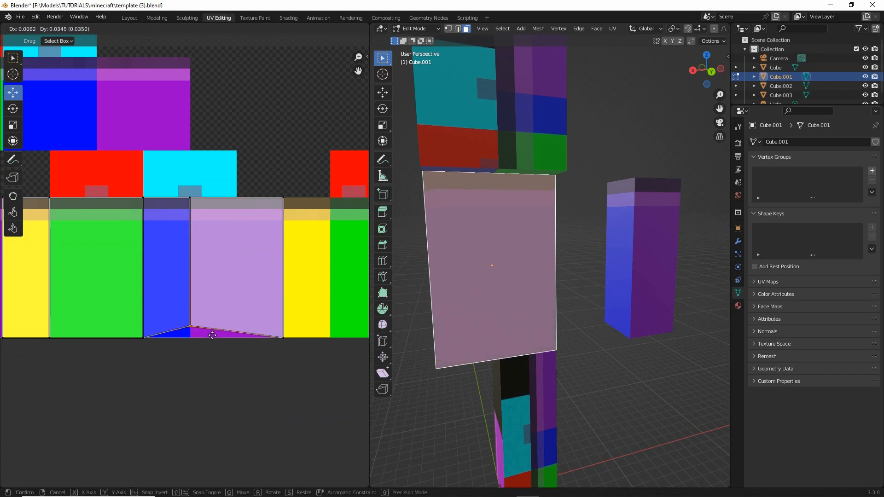
right_click(192, 331)
- Finish editing the torso, then move the head cube up and the leg cube down to clear the torso's ends
middle_click_drag(479, 282, 574, 319)
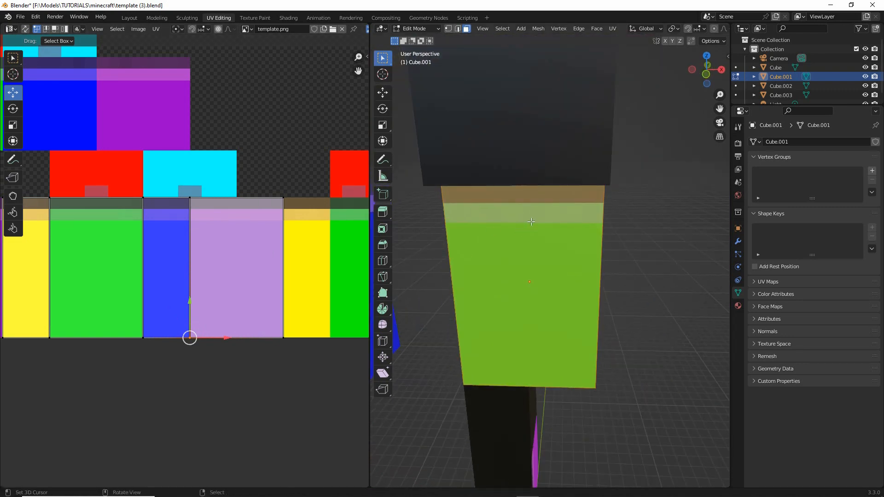
scroll(531, 222, "down", 5)
key("Tab")
left_click(542, 136)
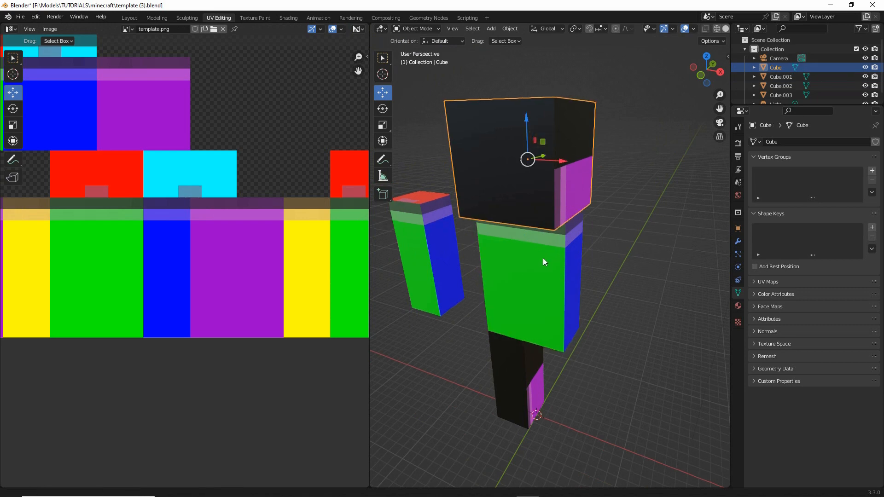
middle_click_drag(543, 258, 543, 277)
left_click_drag(538, 176, 535, 109)
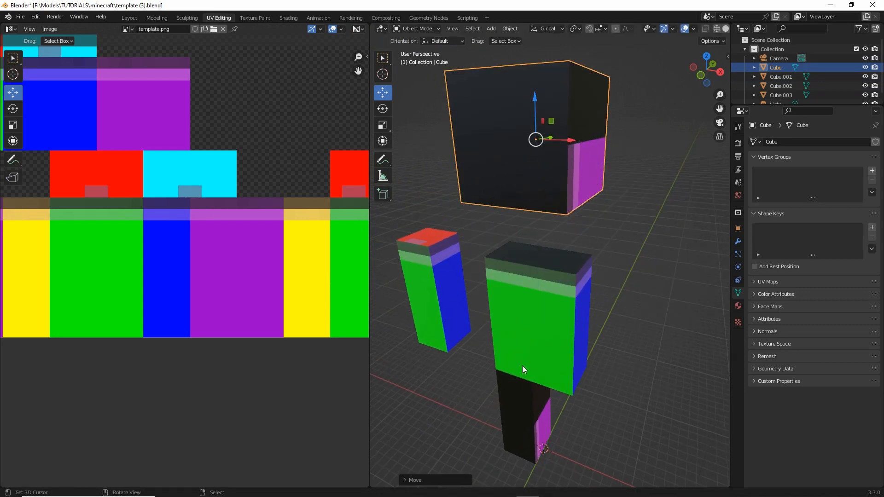
left_click(520, 414)
left_click_drag(524, 382, 525, 405)
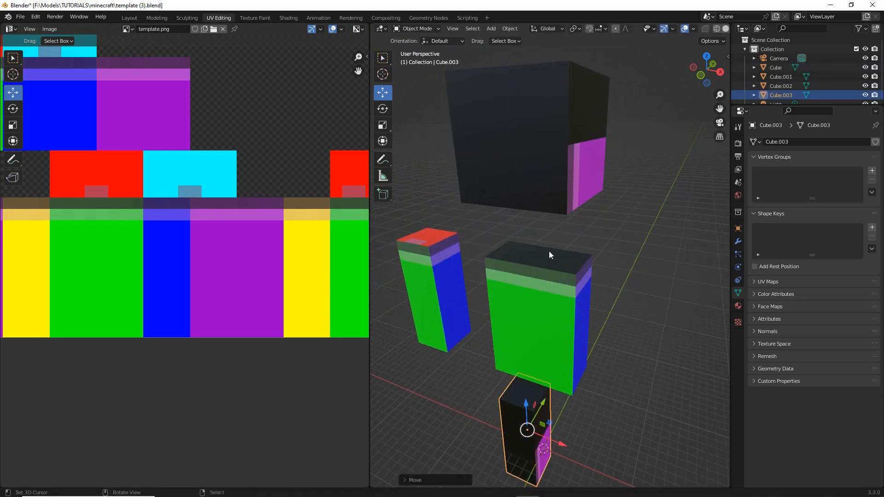
- Select the torso's top face and move its UVs so their lower-left corner sits on that of the red block above the green block
left_click(549, 255)
key("Tab")
left_click(546, 253)
middle_click_drag(302, 124, 174, 154)
scroll(253, 153, "down", 1)
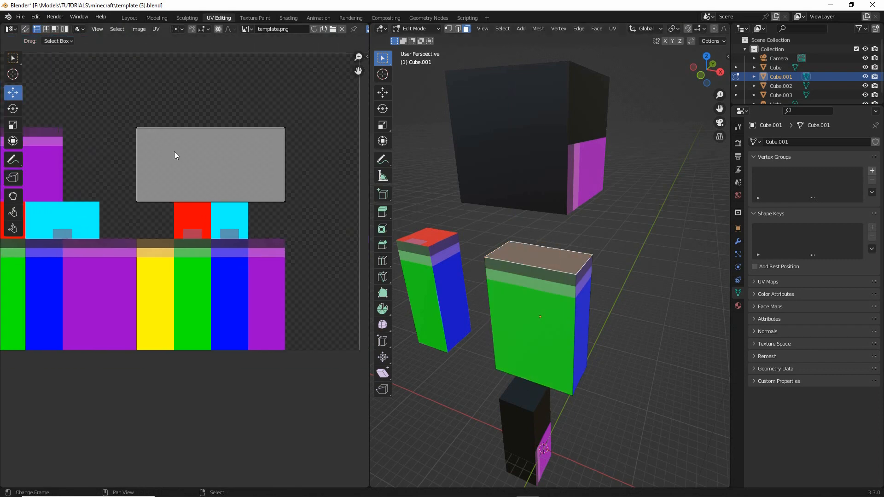
left_click_drag(122, 118, 306, 225)
middle_click_drag(201, 224, 275, 232)
key("g")
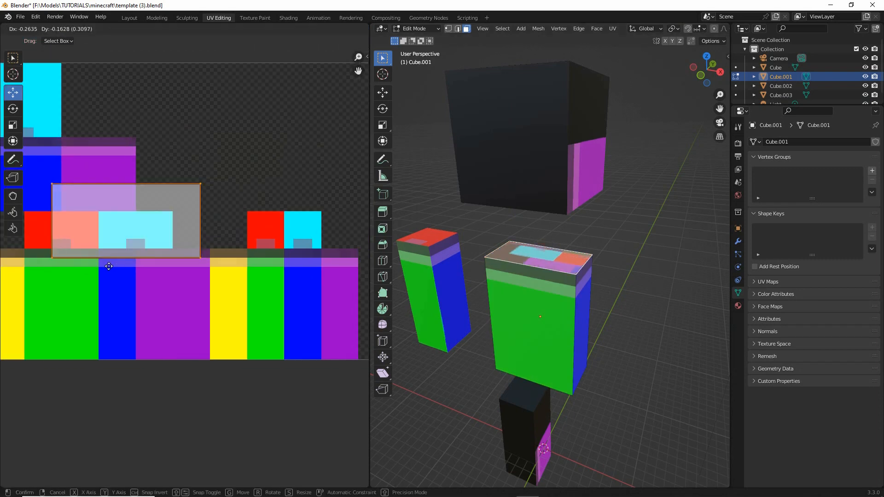
left_click(85, 262)
middle_click_drag(111, 288, 213, 281)
scroll(212, 284, "up", 4)
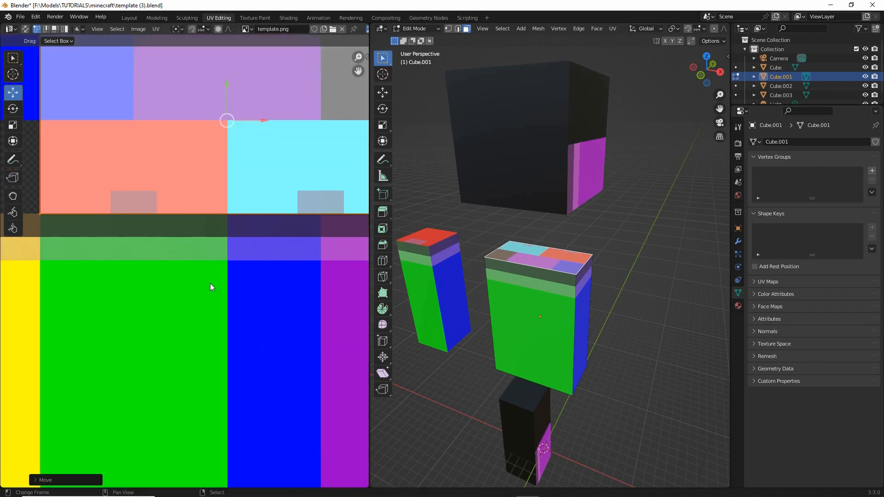
- Rotate the torso top face's UVs 180 degrees to correct their orientation on the model
scroll(211, 281, "down", 2)
middle_click_drag(589, 305, 587, 312)
scroll(506, 291, "up", 2)
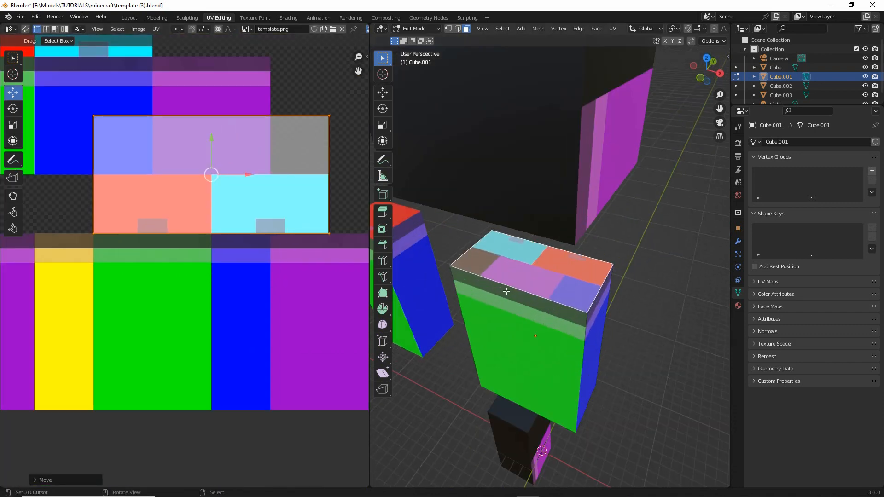
key("r")
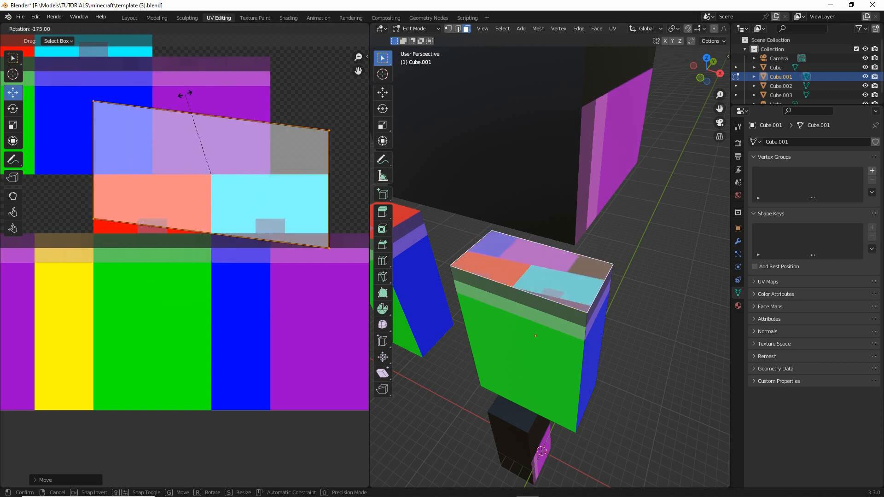
left_click(182, 95)
- Pull the top face's oversized UV corners in to fill only the red block
right_click_drag(328, 235, 210, 236)
right_click_drag(332, 113, 208, 177)
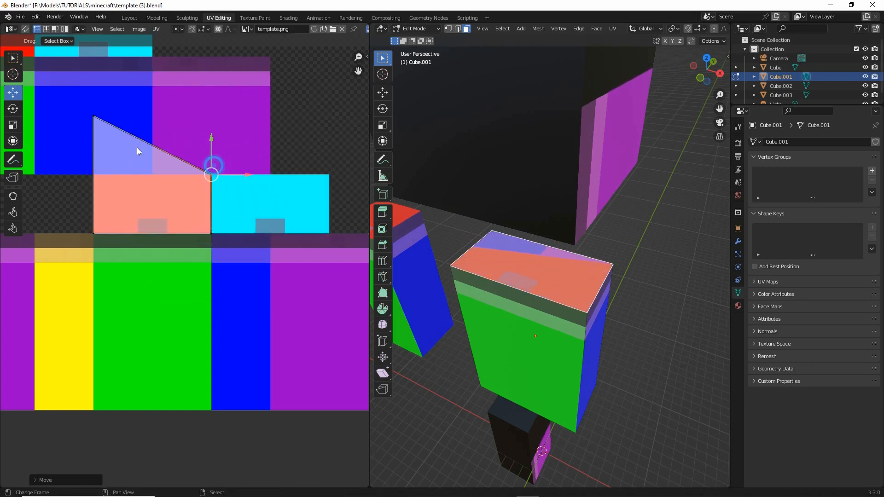
right_click_drag(91, 123, 90, 180)
- Select the torso's bottom face and move its UVs so their upper-left corner meets that of the cyan block beside the red one
middle_click_drag(465, 303, 494, 194)
right_click(583, 311, "shift")
scroll(118, 145, "down", 2)
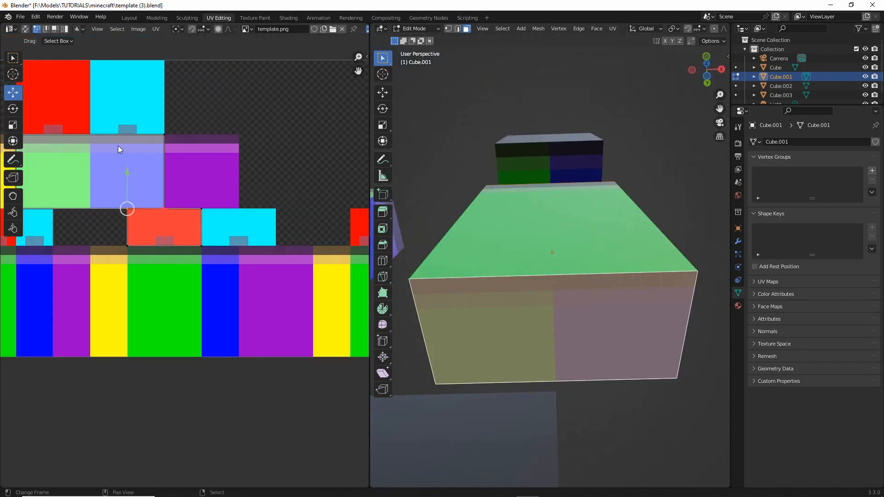
middle_click_drag(92, 159, 165, 159)
left_click_drag(92, 134, 240, 208)
left_click_drag(150, 164, 333, 233)
middle_click_drag(299, 231, 241, 226)
- Pull the bottom face's remaining UV corners in to the corners of the cyan block
left_click(224, 279)
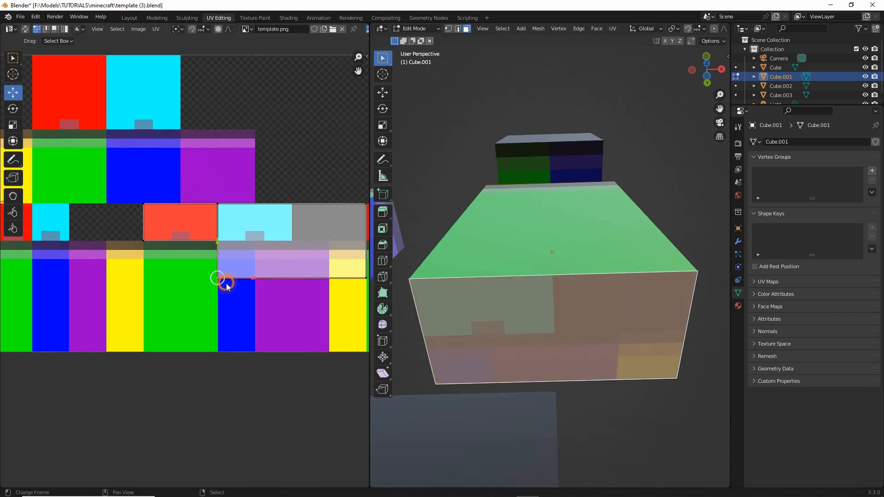
key("g")
left_click(229, 240)
right_click_drag(302, 288, 227, 248)
left_click(226, 248)
right_click_drag(290, 202, 206, 209)
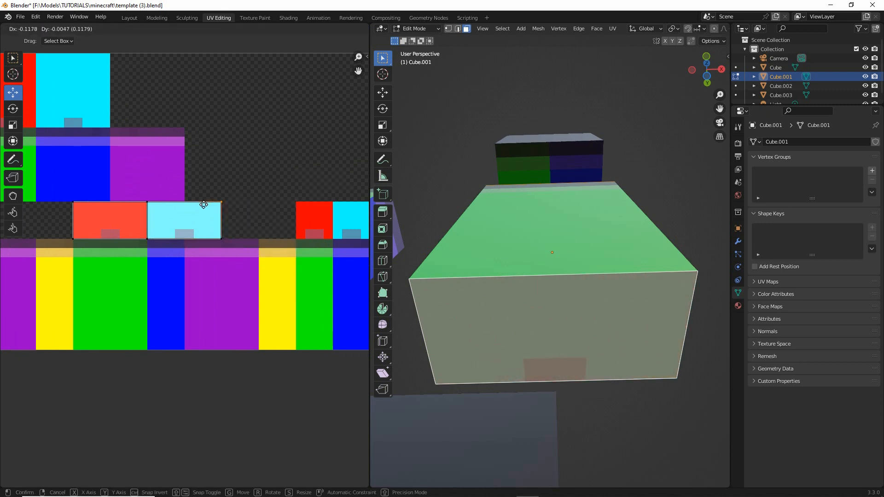
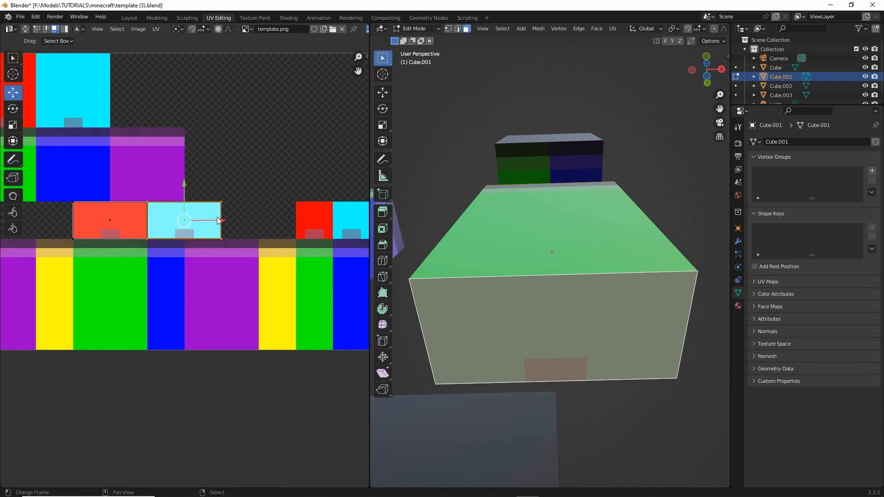
- Rotate the torso bottom face's UVs 180 degrees to correct their orientation on the model
key("r")
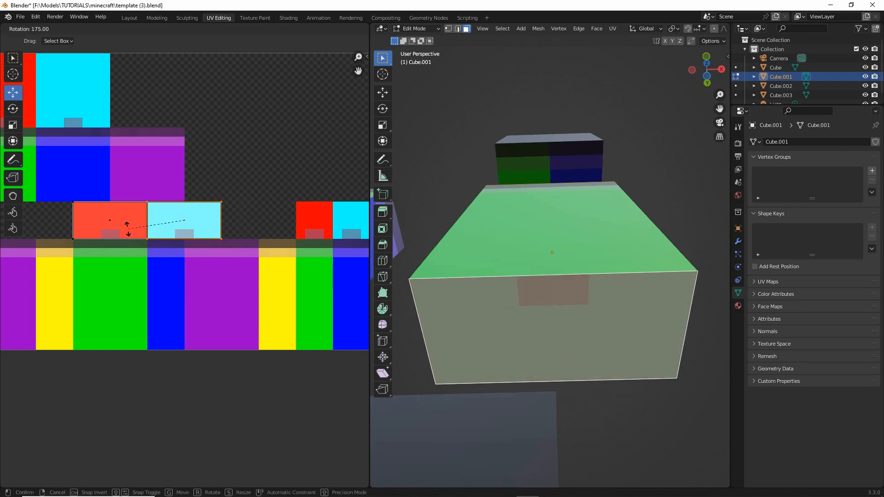
left_click(128, 229)
middle_click_drag(514, 230, 497, 299)
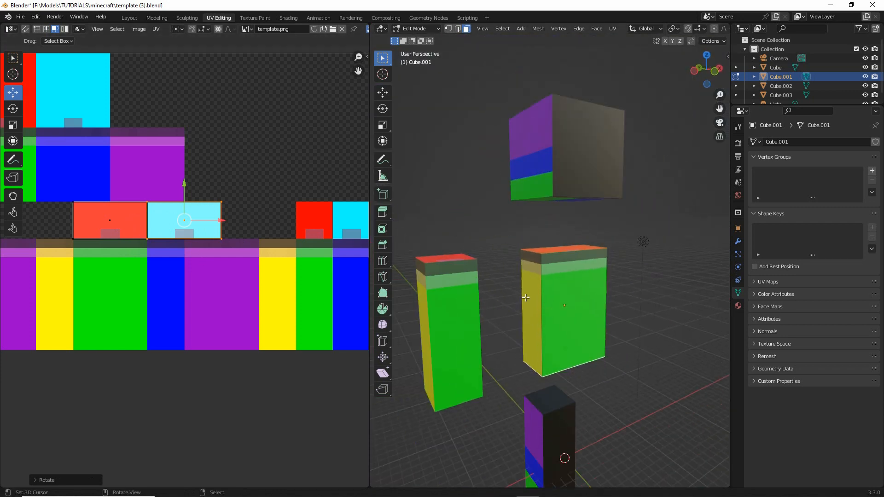
- Select all of the torso's faces in the UV layout and examine how they fit the template blocks
key("a")
middle_click_drag(199, 289, 240, 272)
key("a")
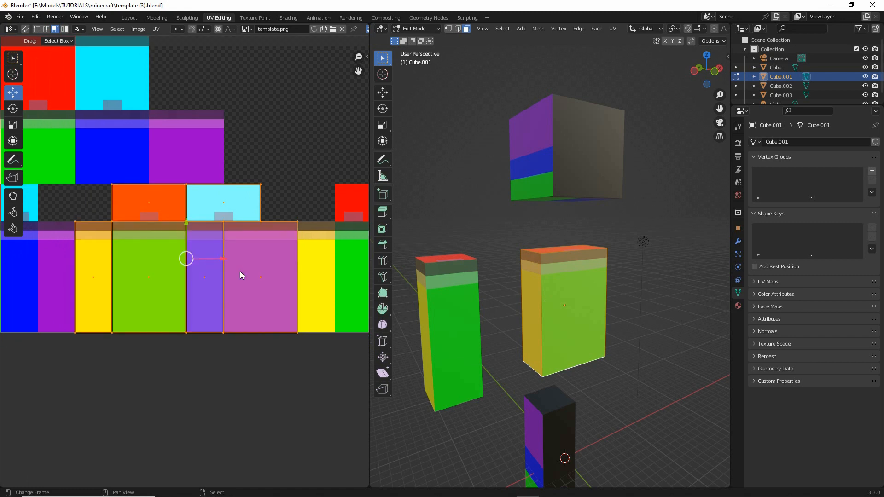
scroll(239, 272, "up", 1)
scroll(518, 304, "up", 2)
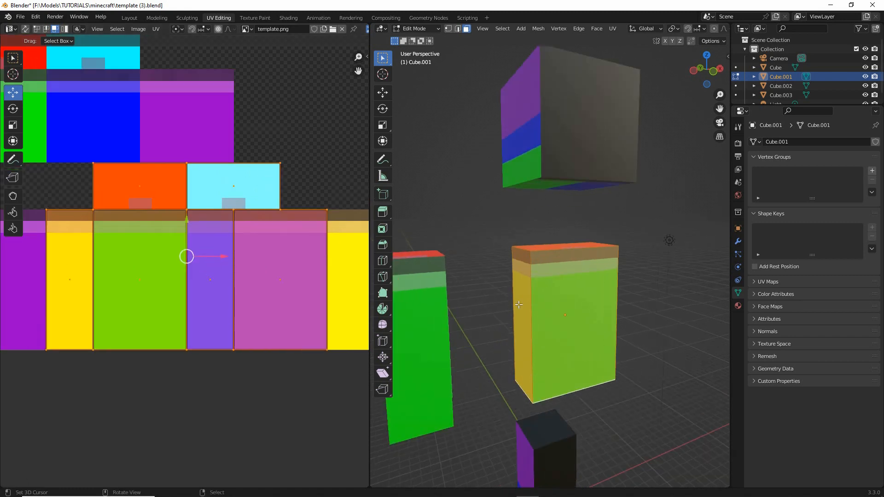
scroll(518, 305, "down", 2)
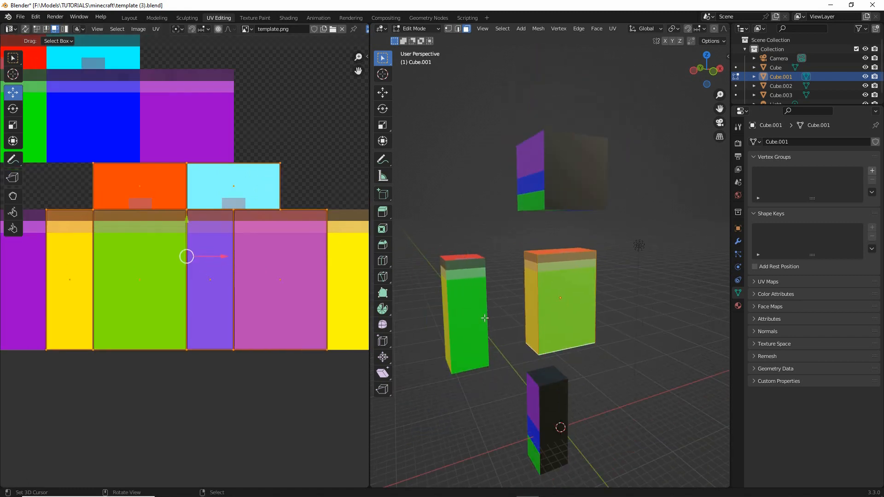
- Select the leg cube and move it up until its top meets the underside of the torso
middle_click_drag(488, 305, 470, 205, "shift")
key("Tab")
right_click(527, 316)
key("Tab")
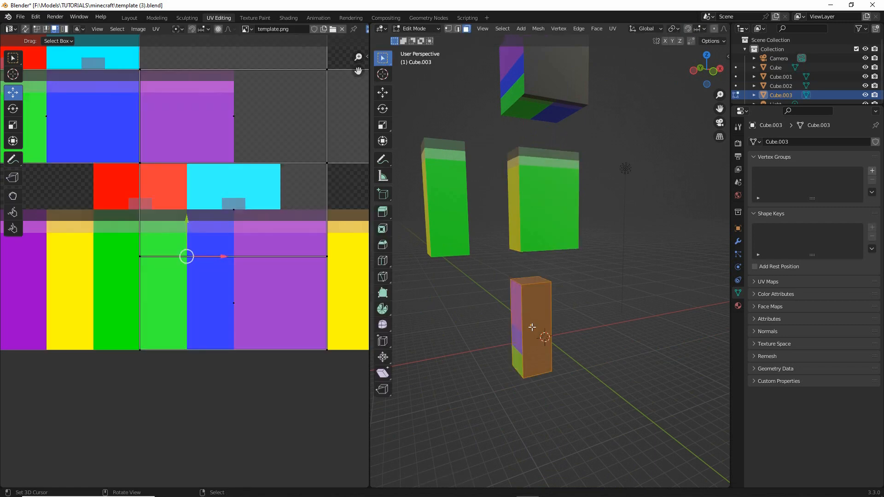
key("Tab")
left_click_drag(530, 292, 530, 260, "ctrl")
scroll(138, 290, "down", 3)
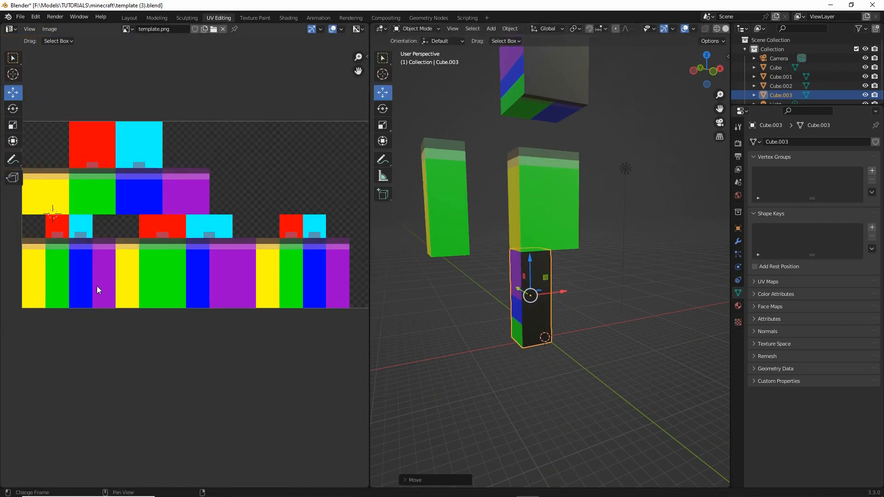
left_click(448, 204)
key("Tab")
key("a")
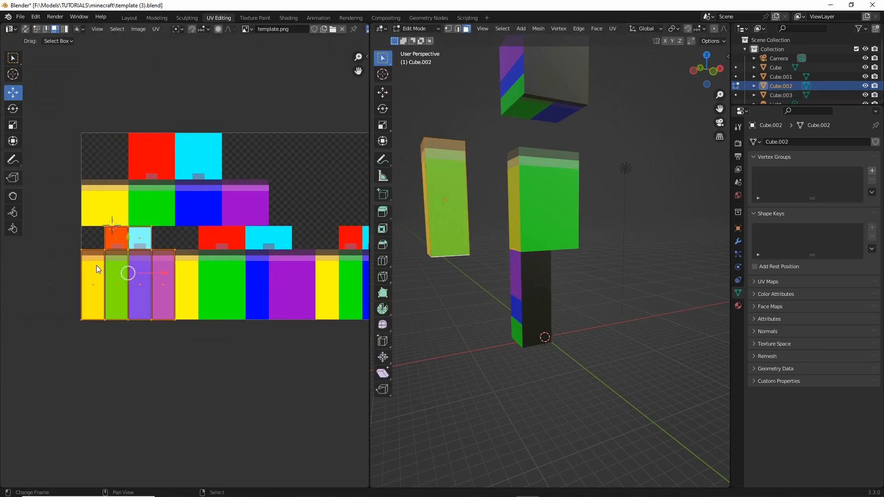
scroll(102, 273, "right", 4, "ctrl")
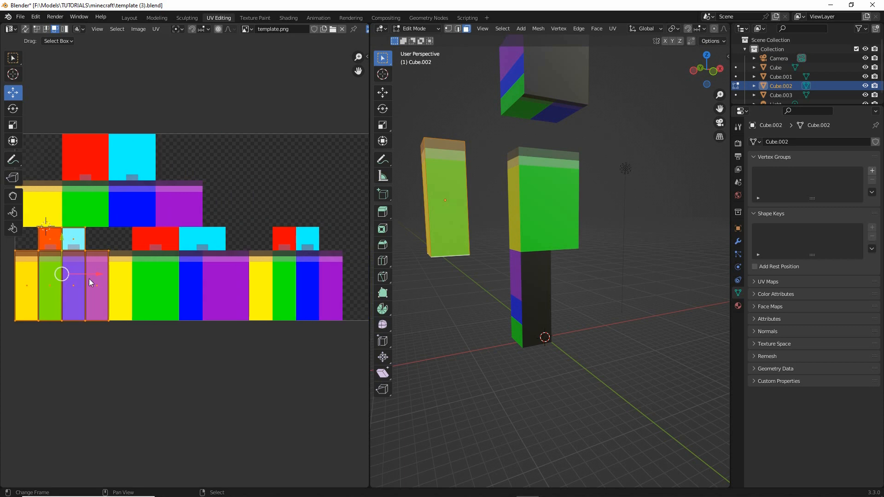
key("g")
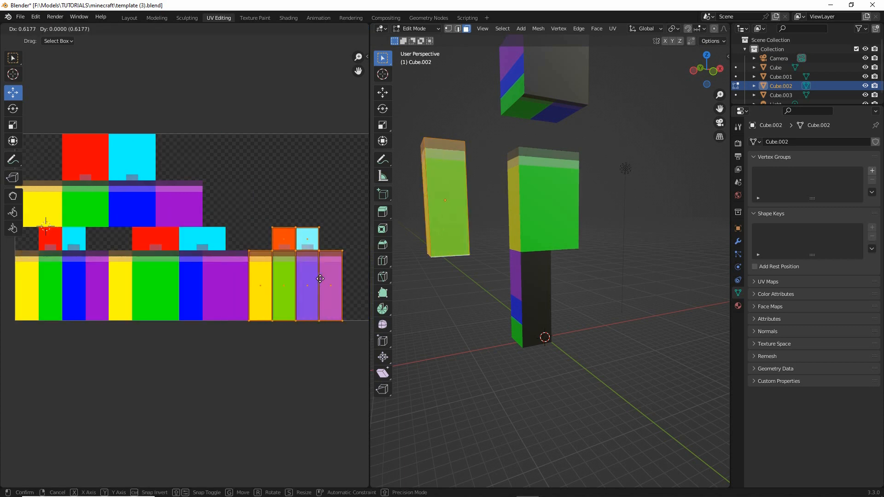
right_click(320, 279)
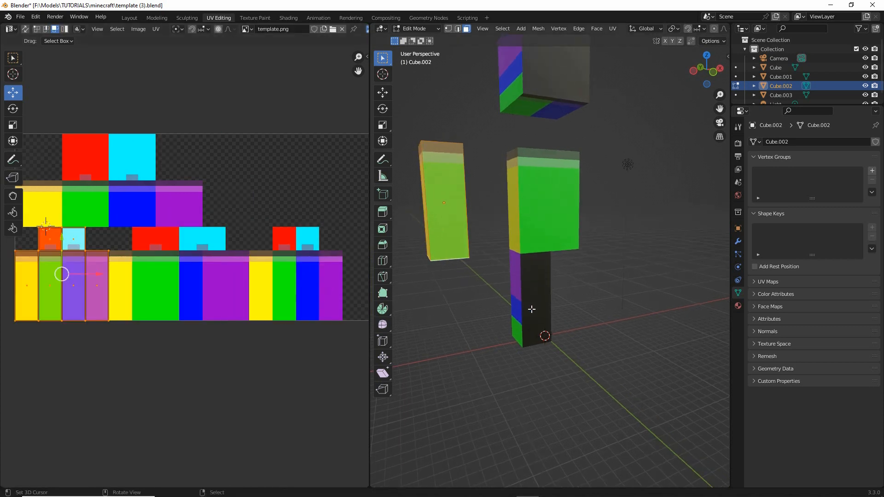
scroll(532, 317, "up", 2)
key("Tab")
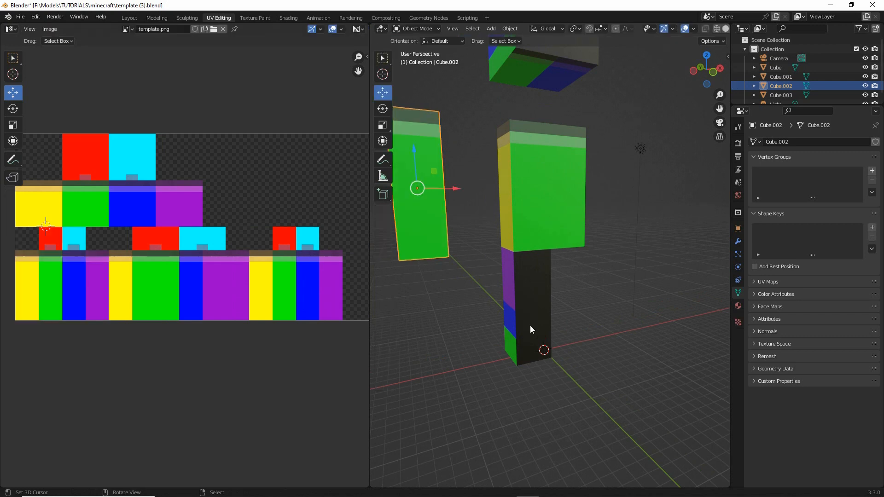
- Select the leg's outer side face and move its UVs onto the unused block set, starting at the yellow block's upper-left corner
left_click(524, 294)
key("Tab")
scroll(537, 327, "up", 2)
middle_click_drag(537, 327, 560, 319)
left_click(515, 309)
left_click(488, 302)
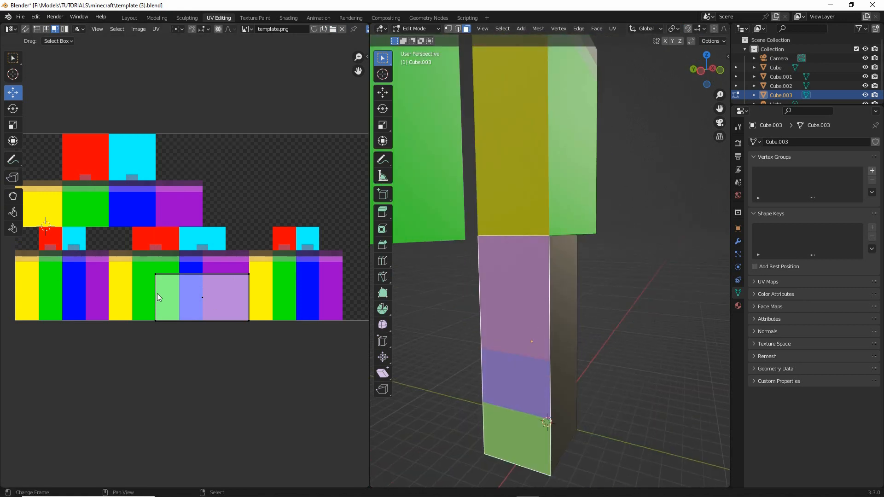
left_click_drag(156, 293, 266, 275)
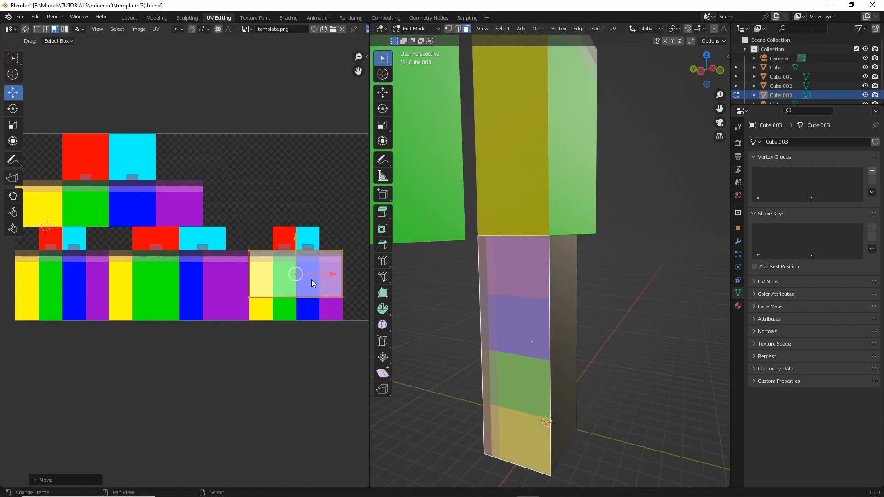
- Rotate the outer side face's UVs 90 degrees upright and align their upper-left corner with that of the yellow block
key("r")
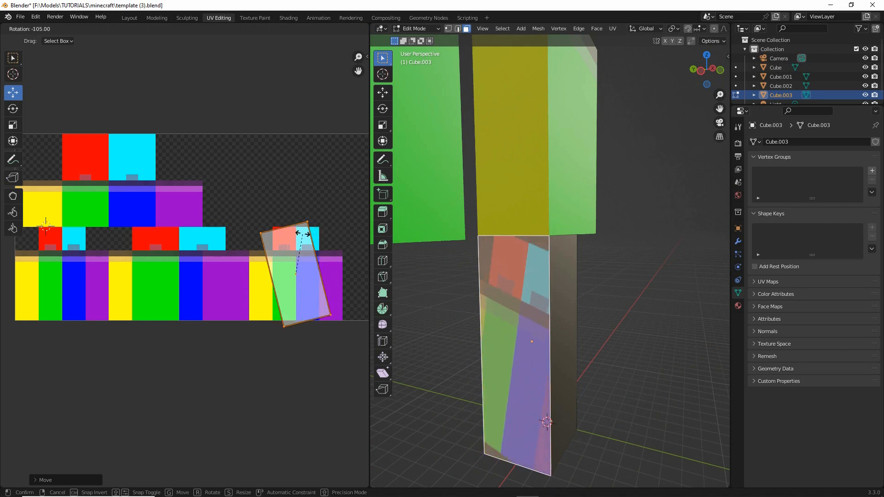
left_click(312, 237)
middle_click_drag(305, 256, 275, 268)
key("g")
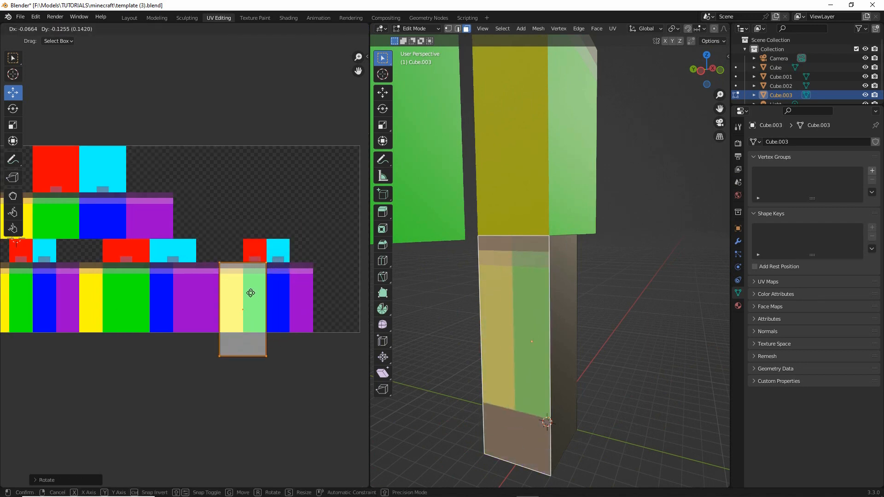
left_click(251, 292)
- Pull the outer side face's oversized UV corners in to fill only the yellow block
right_click(277, 267)
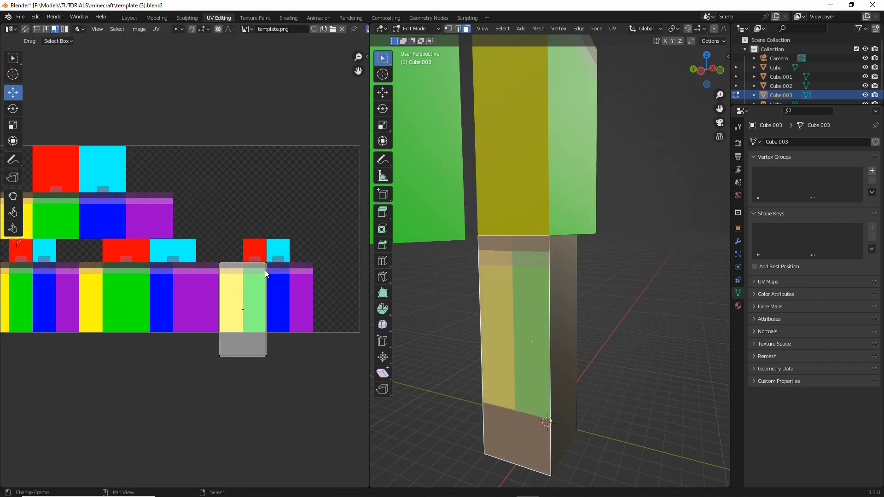
key("1")
left_click(265, 265)
left_click_drag(265, 270, 258, 299)
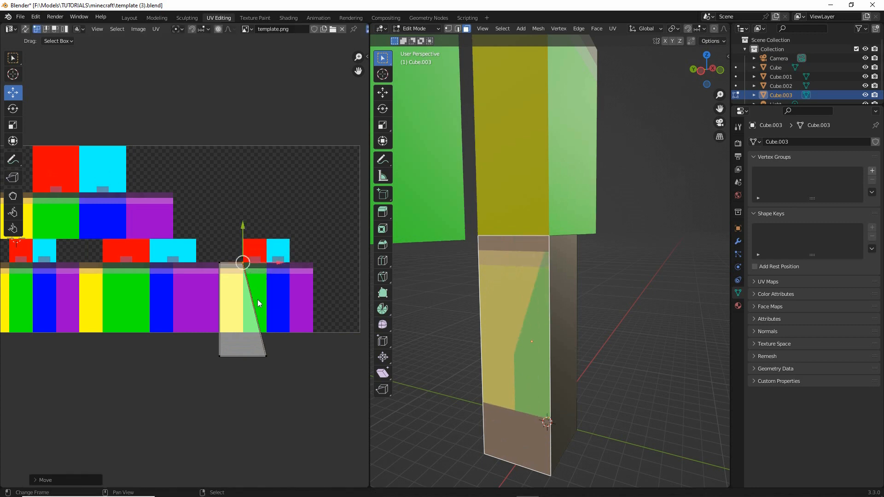
right_click_drag(268, 356, 224, 333)
scroll(252, 299, "up", 3)
- Select the leg's front face, rotate its UVs 90 degrees upright and align their upper-left corner with the adjacent green block's
middle_click_drag(513, 334, 468, 325)
right_click(490, 281)
middle_click_drag(278, 325, 214, 324)
scroll(184, 266, "down", 3)
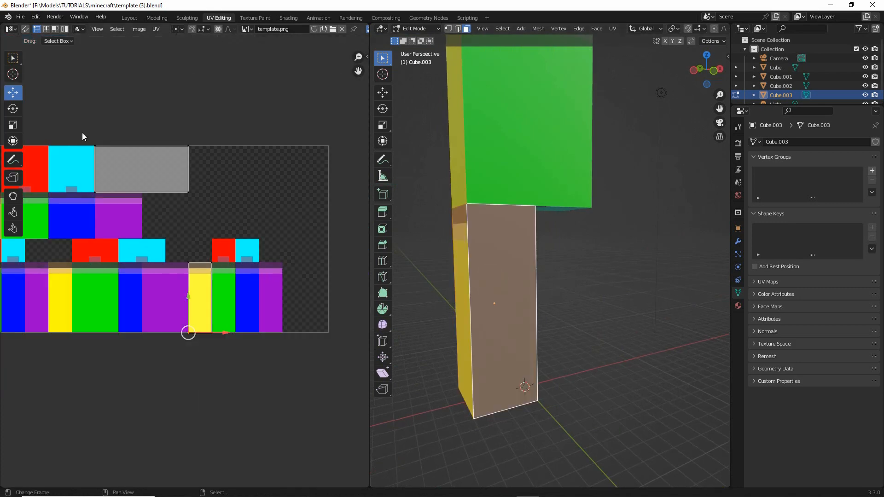
left_click_drag(142, 168, 246, 270)
key("r")
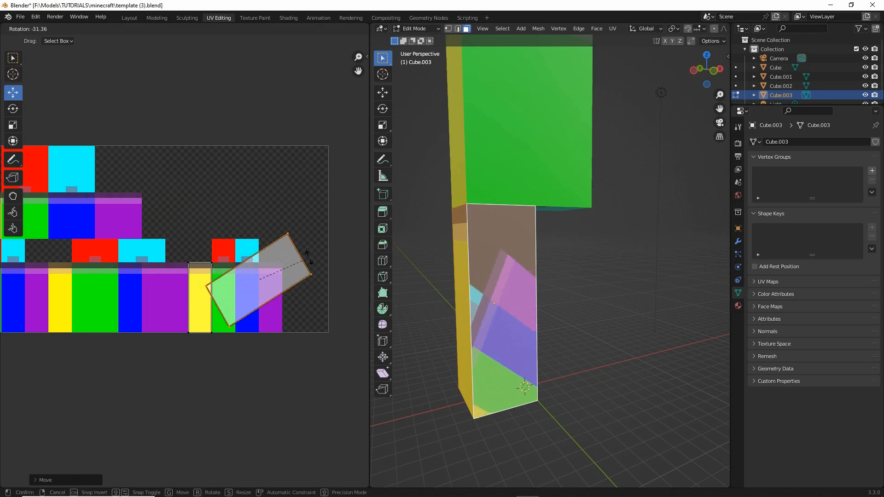
left_click(265, 216)
scroll(271, 243, "up", 2)
key("g")
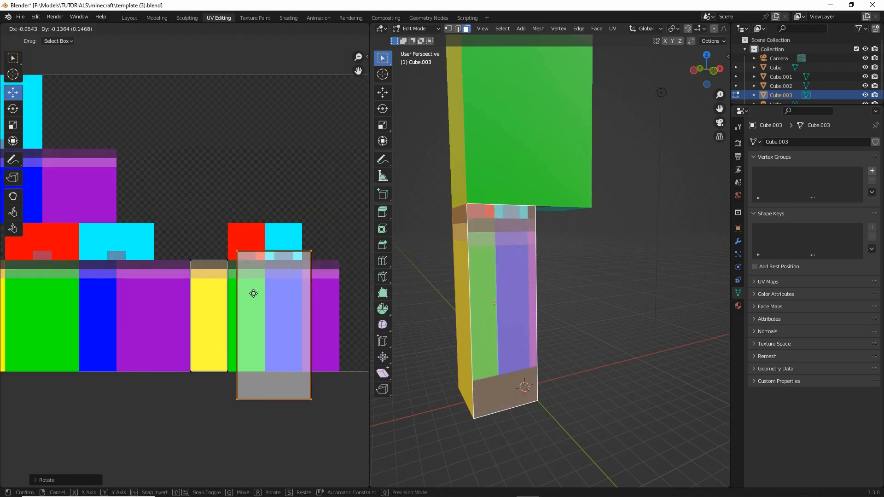
left_click(248, 298)
- Pull the front face's remaining UV corners in to the corners of the green block
right_click(314, 257)
key("g")
left_click(266, 261)
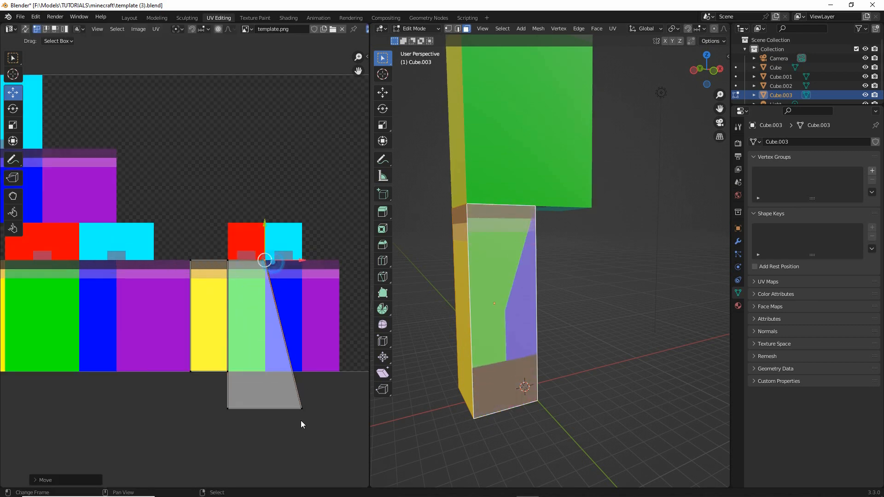
right_click(300, 422)
key("g")
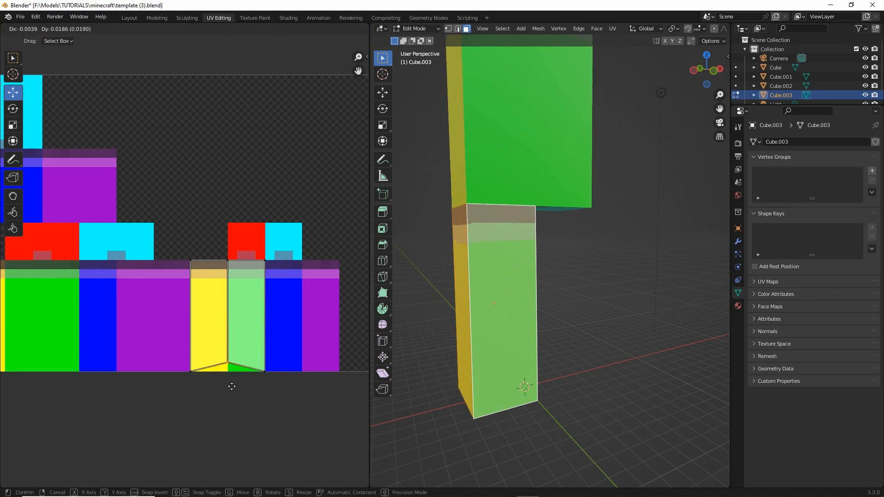
left_click(231, 395)
- Select the leg's inner side face and move its UVs so their upper-left corner meets that of the adjacent blue block
middle_click_drag(588, 347, 457, 359)
right_click(572, 296, "shift")
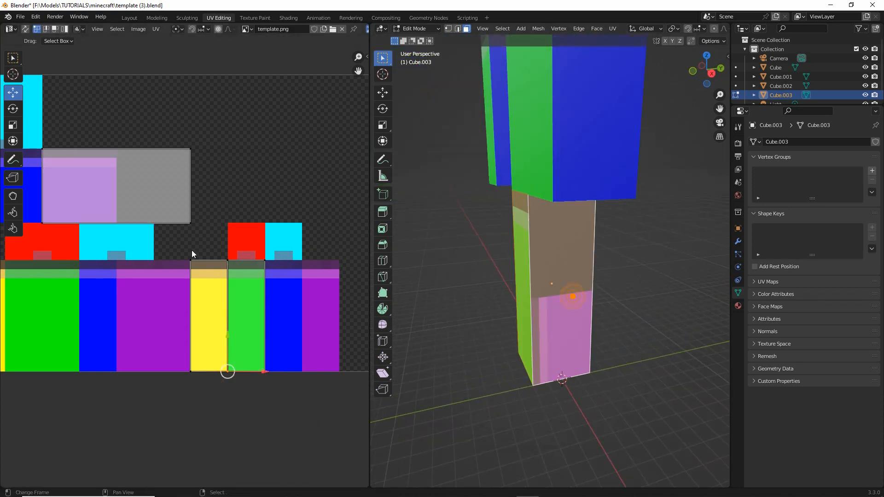
scroll(192, 250, "down", 2)
left_click_drag(76, 169, 213, 252)
key("r")
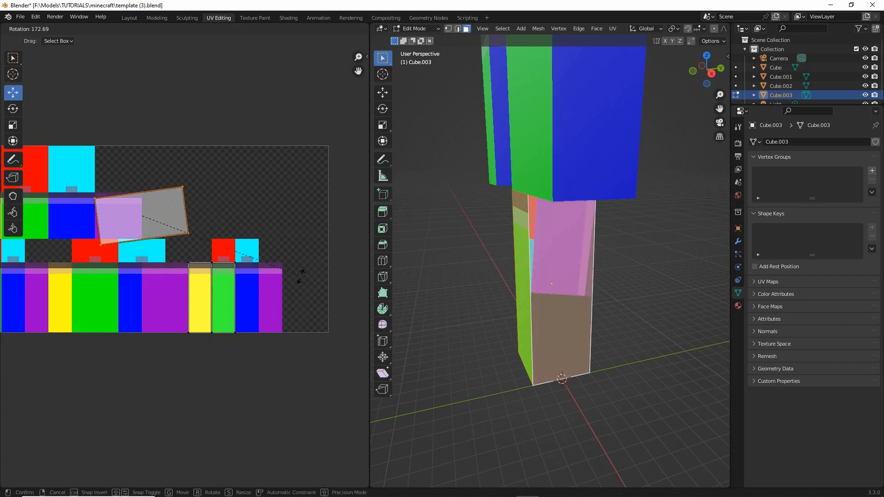
left_click(300, 276)
key("g")
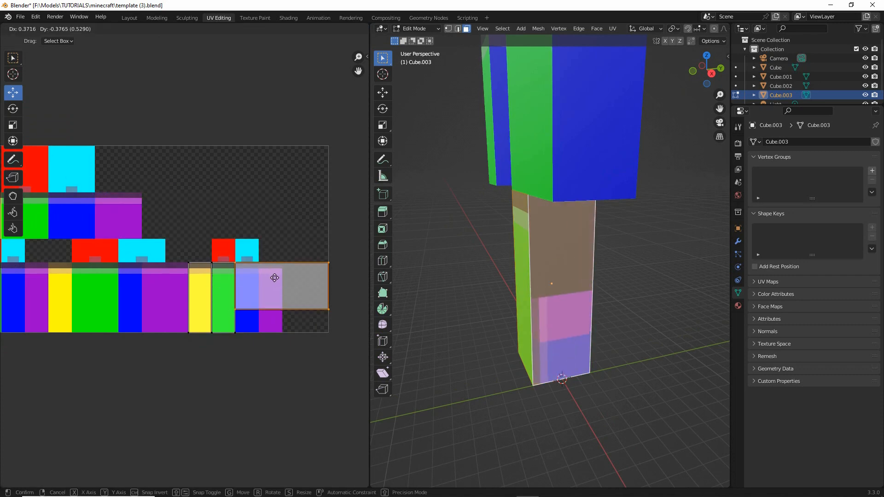
left_click(274, 278)
- Rotate the inner side face's UVs 90 degrees upright and realign their upper-left corner with the blue block
key("r")
left_click(298, 267)
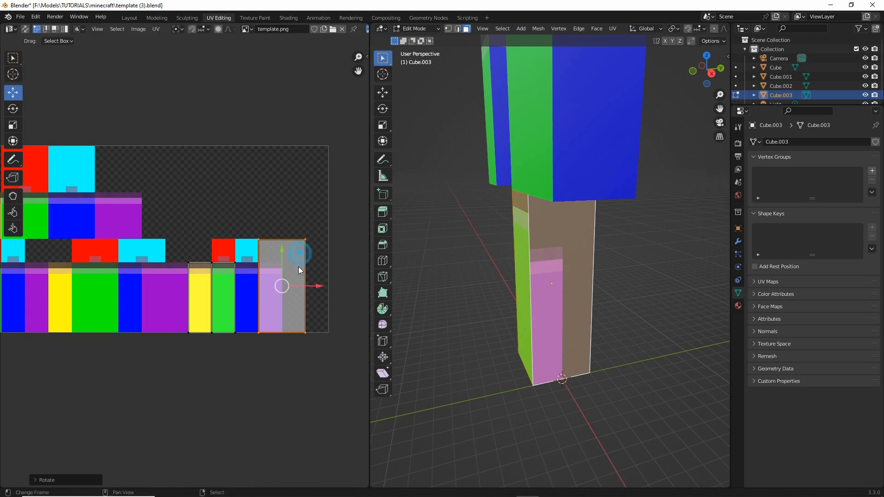
scroll(298, 266, "up", 1)
key("g")
left_click(279, 318)
scroll(236, 271, "up", 1)
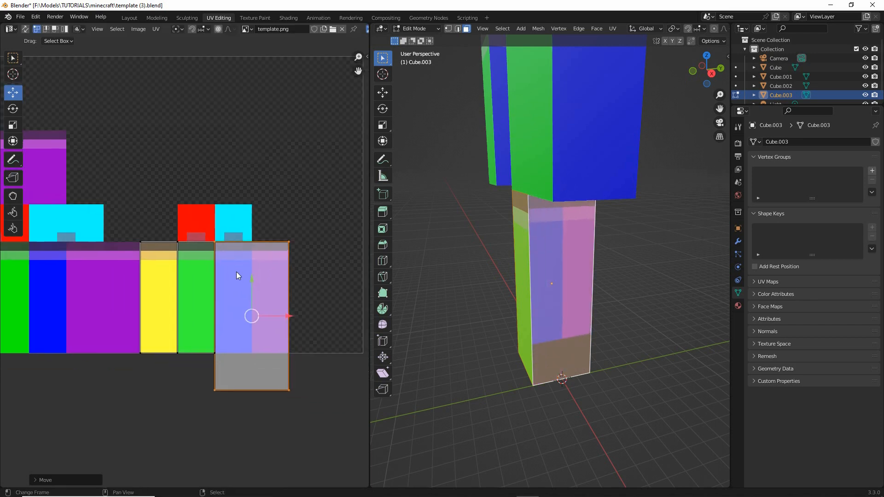
- Pull the inner side face's oversized UV corners in to fill only the blue block
key("g")
left_click(258, 241)
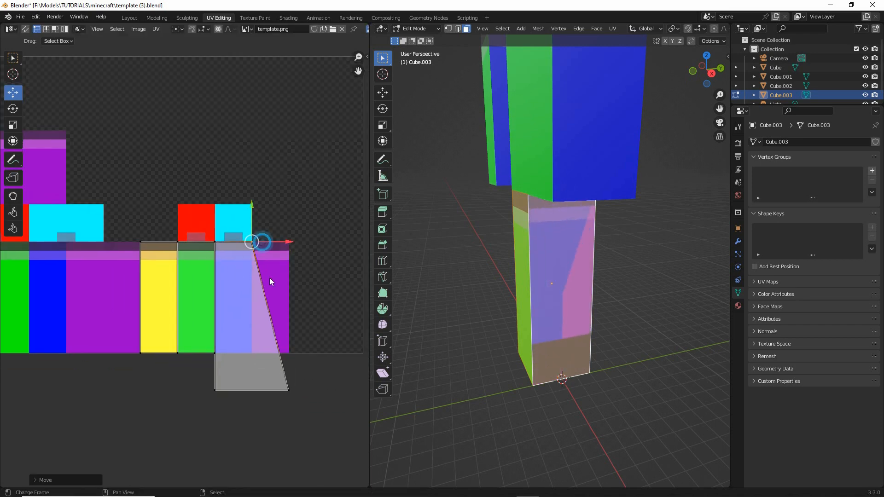
right_click(295, 395)
key("g")
left_click(252, 353)
right_click(215, 390)
key("g")
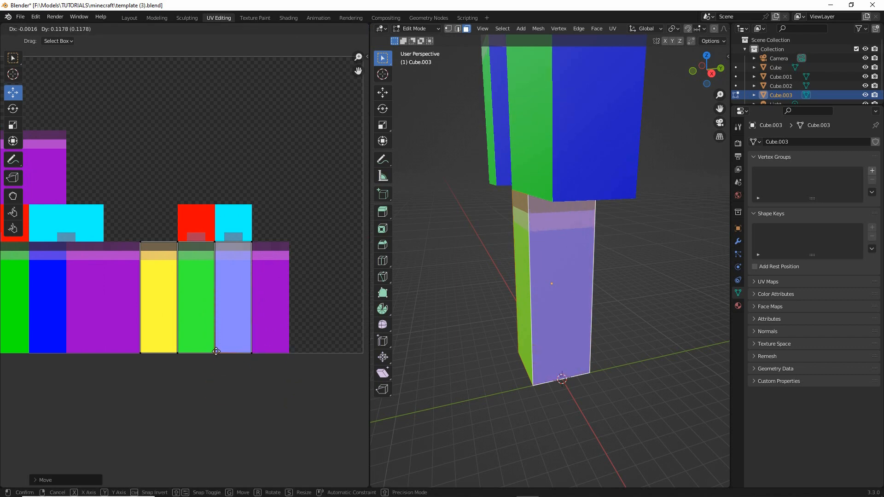
left_click(220, 351)
- Select the leg's back face and move its UVs so their upper-left corner meets that of the purple block beside the blue one
middle_click_drag(593, 327, 487, 326)
right_click(632, 311, "shift")
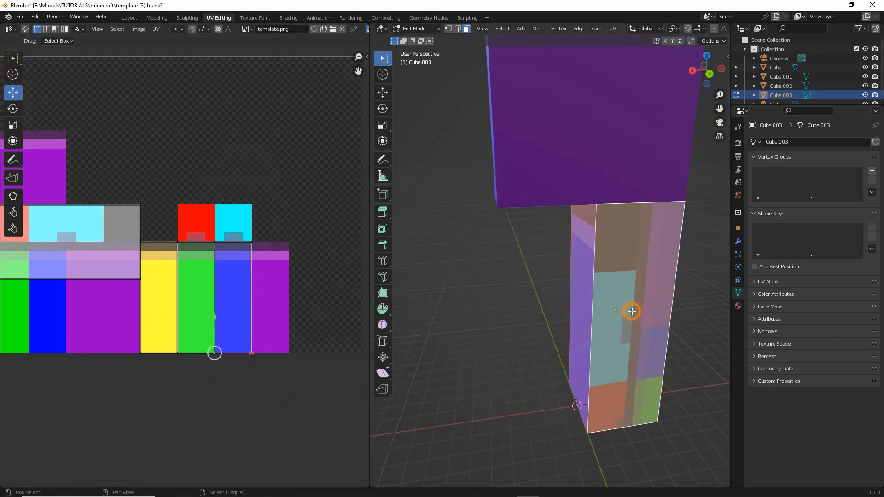
middle_click_drag(156, 256, 302, 270)
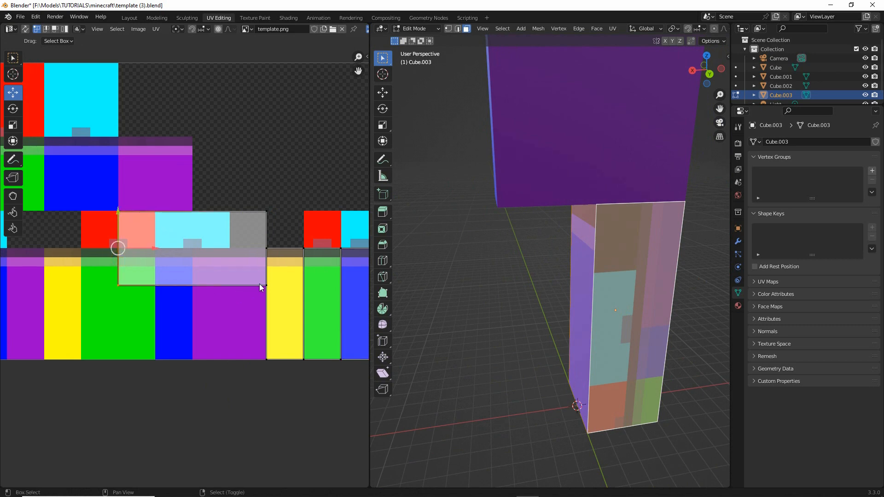
scroll(221, 283, "down", 2)
key("g")
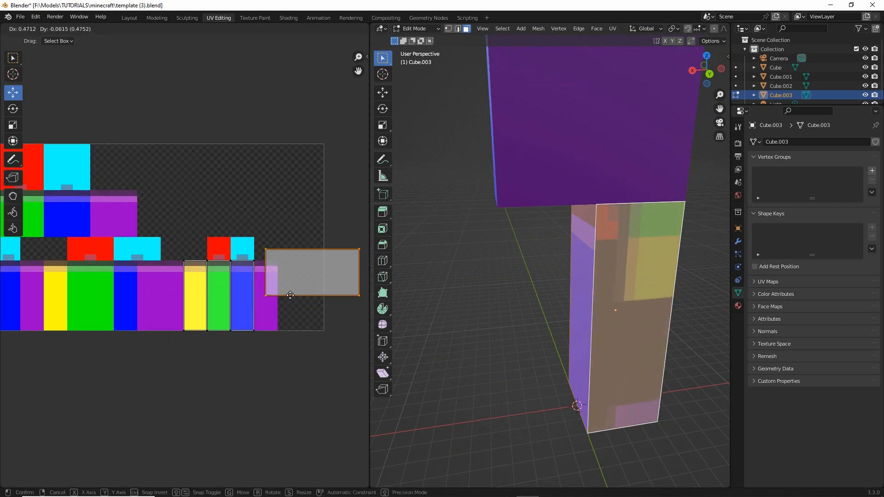
left_click(277, 308)
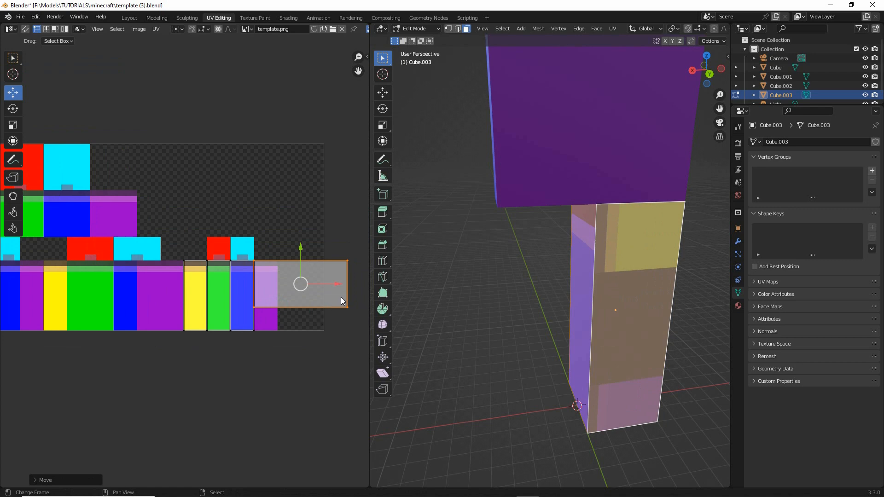
- Rotate the back face's UVs 90 degrees upright and realign their upper-left corner with the purple block
key("r")
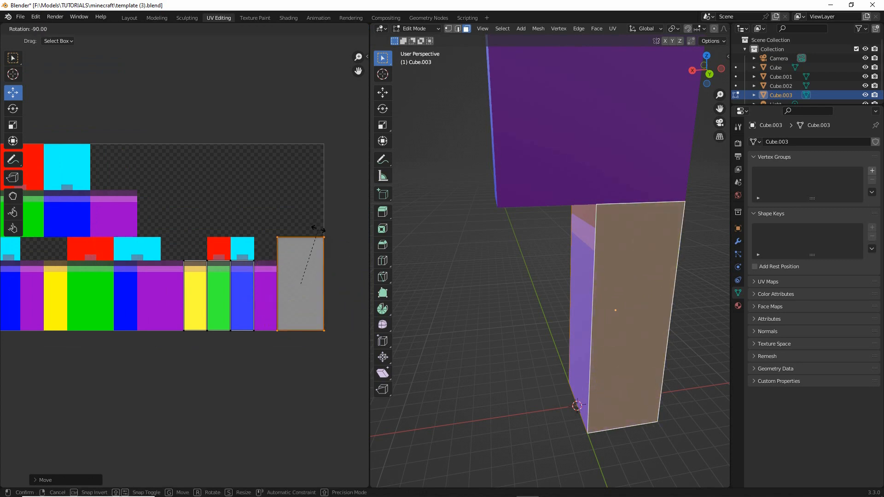
left_click(318, 229)
scroll(316, 251, "up", 2)
middle_click_drag(316, 251, 239, 252)
key("g")
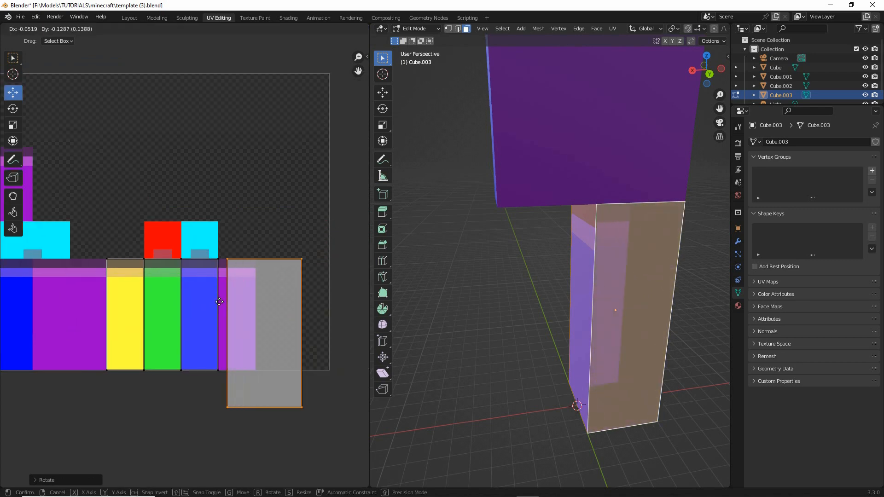
left_click(217, 301)
- Pull the back face's oversized UV corners in to the corners of the purple block
left_click(291, 260)
left_click_drag(292, 260, 256, 259)
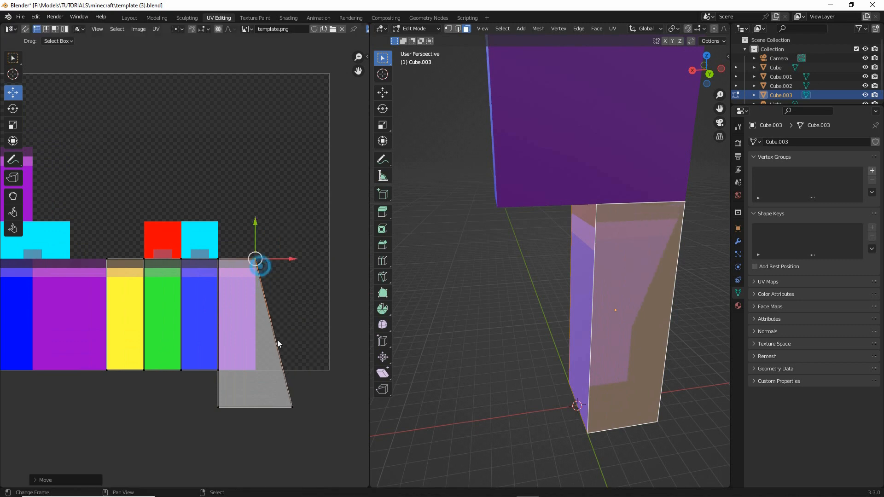
left_click_drag(292, 405, 255, 370)
left_click(223, 402)
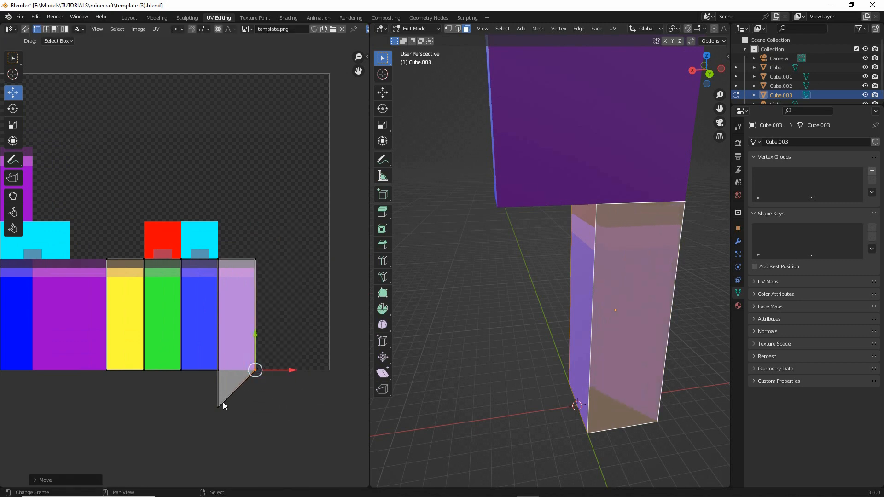
key("g")
left_click(225, 363)
- Leave the leg's mesh editing and move the torso block away from the leg to expose the leg's top face
middle_click_drag(199, 300, 235, 307)
scroll(241, 305, "up", 2)
middle_click_drag(592, 340, 558, 388)
key("Tab")
left_click(516, 202)
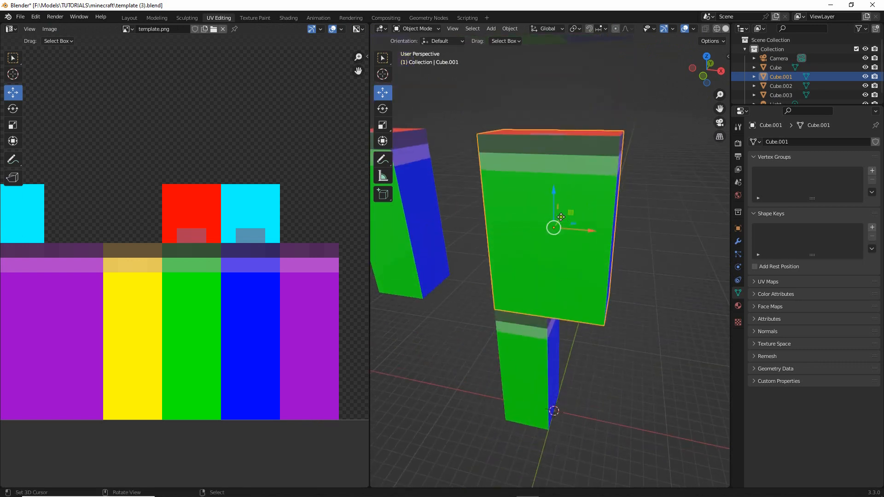
left_click_drag(562, 217, 579, 192)
- Select the leg's top face and lower its UVs until their bottom edge meets the bottom of the red block
right_click(538, 324)
key("Tab")
left_click(530, 301)
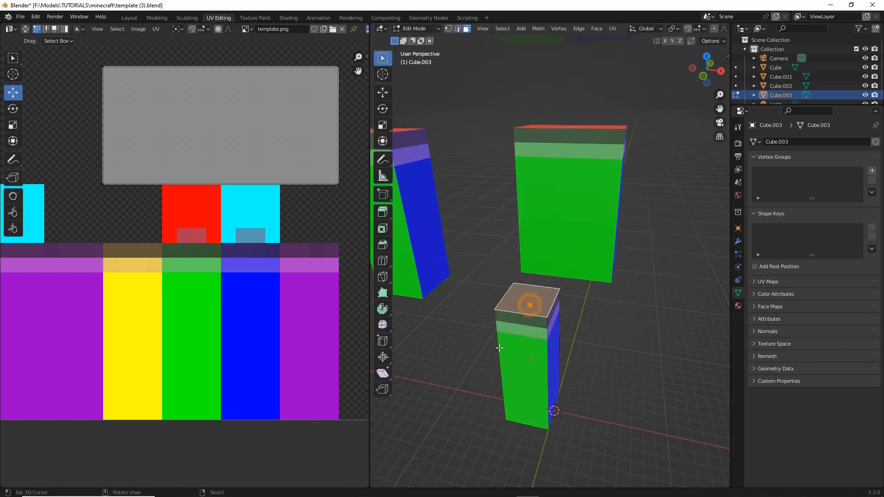
middle_click_drag(529, 302, 557, 299)
left_click_drag(71, 57, 351, 208)
key("g")
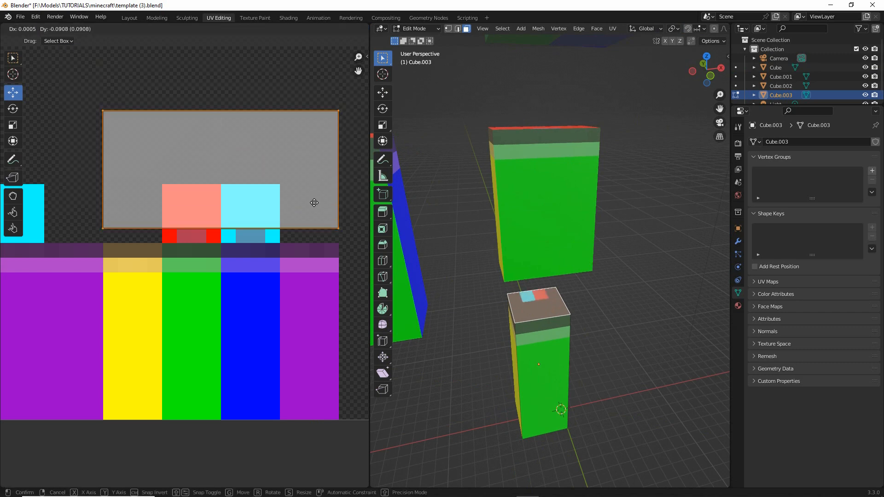
left_click(314, 215)
- Rotate the top face's UVs 180 degrees and align their lower-left corner with the red block's lower-left corner
key("r")
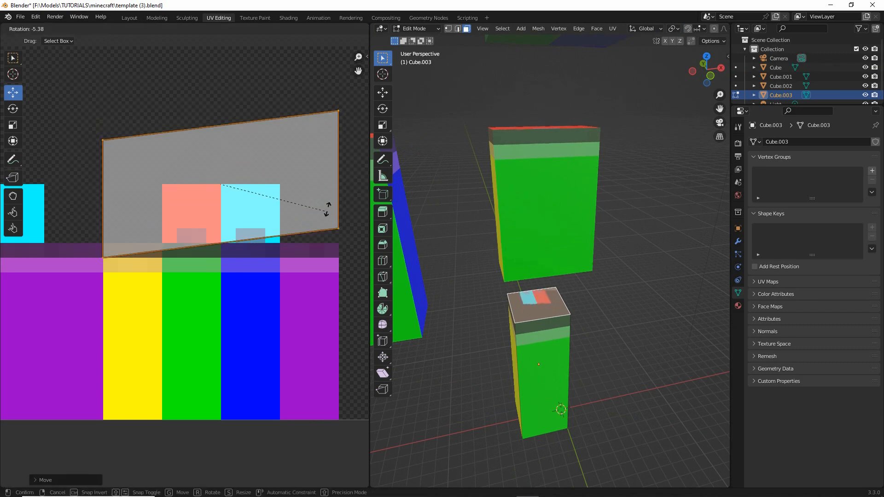
left_click(146, 154)
key("g")
left_click(188, 222)
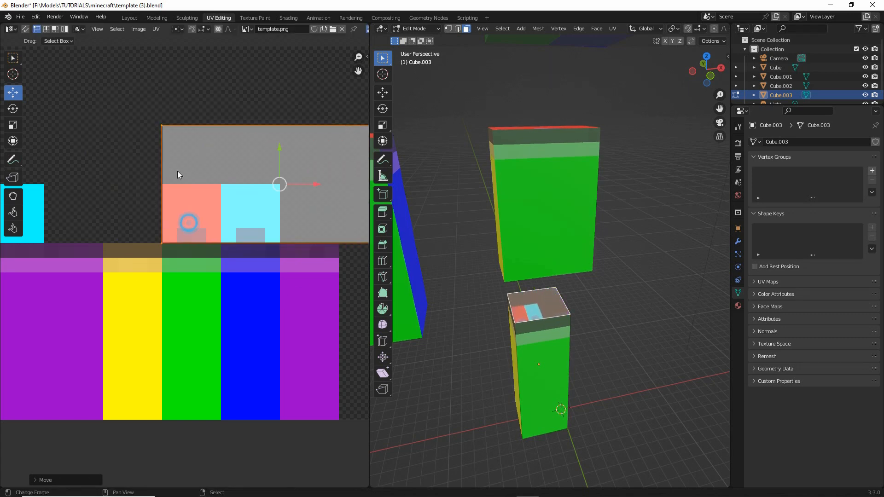
- Pull the top face's three remaining UV corners in so the face fills only the red block
left_click(170, 142)
key("g")
left_click(172, 200)
middle_click_drag(261, 170, 182, 181)
left_click(304, 150)
key("g")
left_click(129, 206)
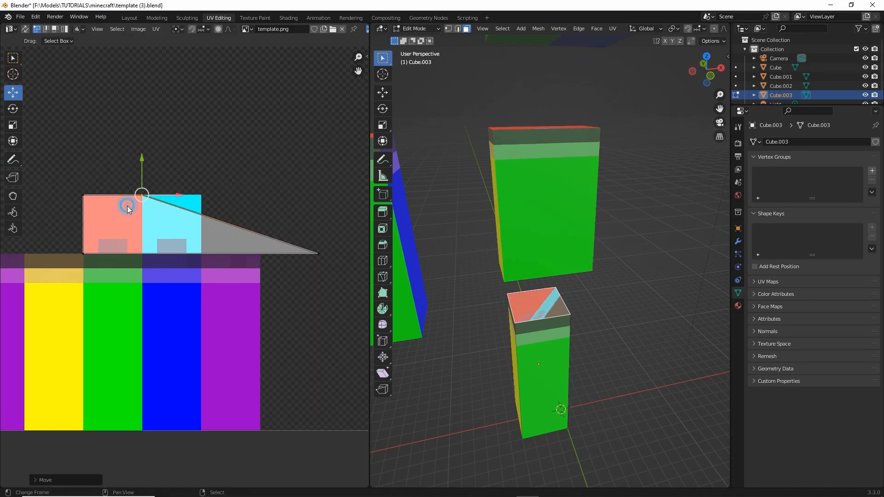
left_click(307, 233)
key("g")
left_click(141, 253)
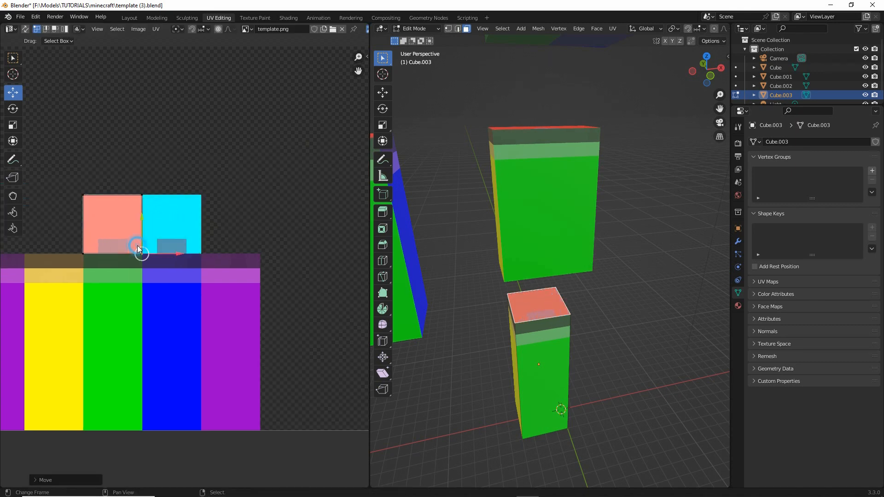
- Select the leg's bottom face and move its UVs so their lower-left corner meets that of the cyan block beside the red one
scroll(516, 335, "down", 2)
middle_click_drag(529, 346, 532, 368)
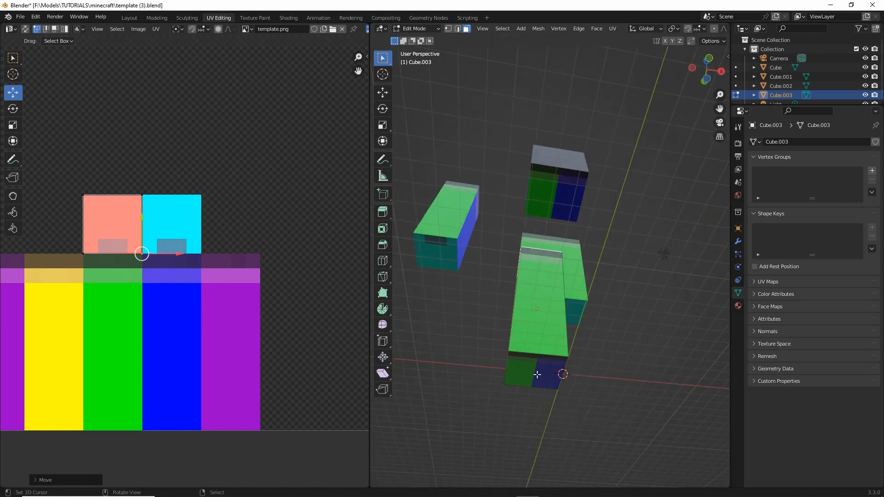
left_click(532, 368)
scroll(147, 217, "down", 5)
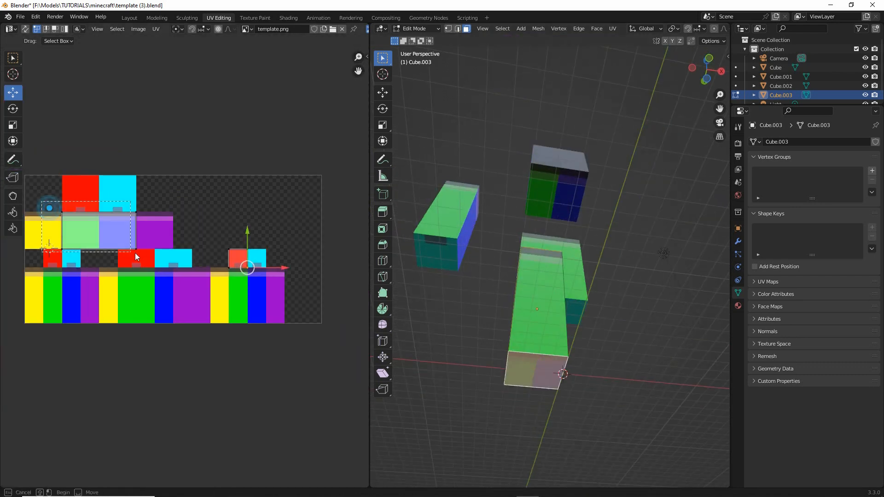
left_click_drag(136, 256, 134, 250)
key("g")
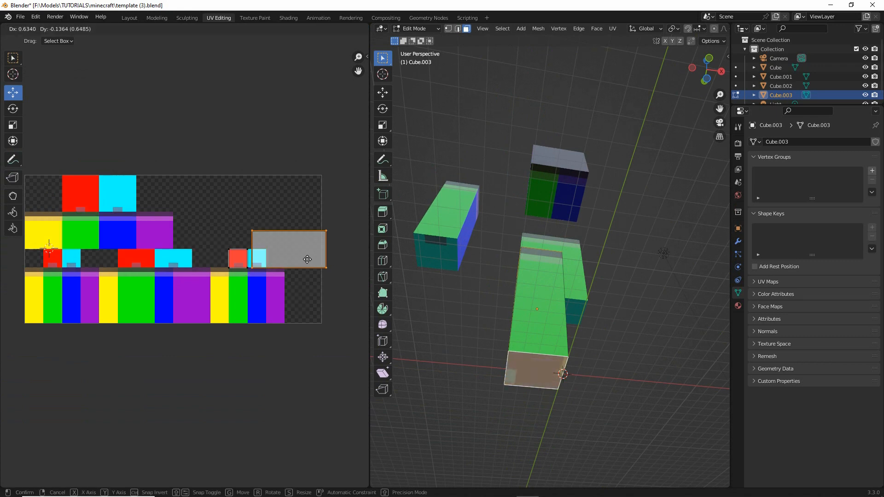
left_click(307, 259)
- Pull the bottom face's three remaining UV corners in to the corners of the cyan block
scroll(297, 271, "up", 4)
scroll(183, 308, "up", 2)
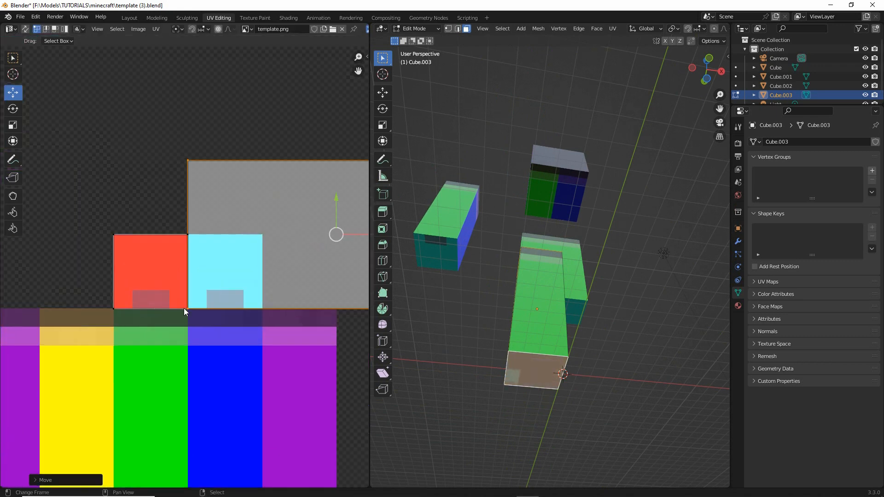
left_click_drag(220, 160, 224, 236)
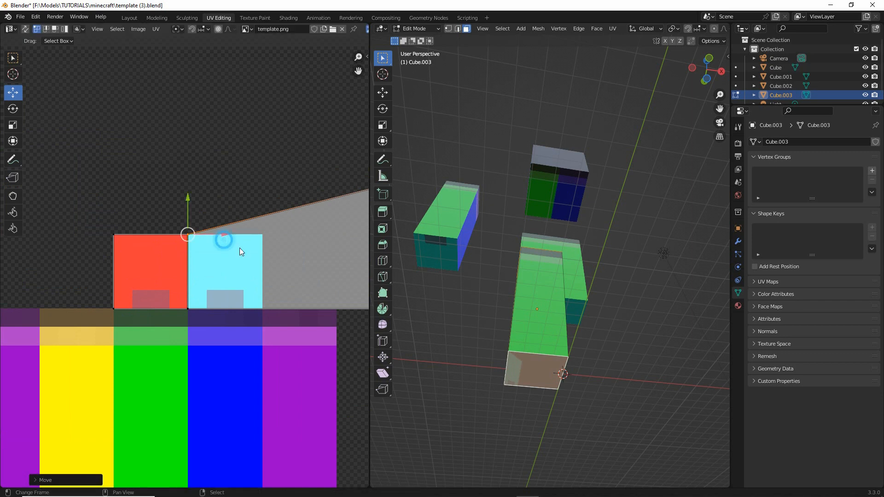
scroll(258, 230, "down", 5, "ctrl")
scroll(278, 215, "down", 3)
scroll(286, 212, "up", 1)
left_click(307, 208)
key("g")
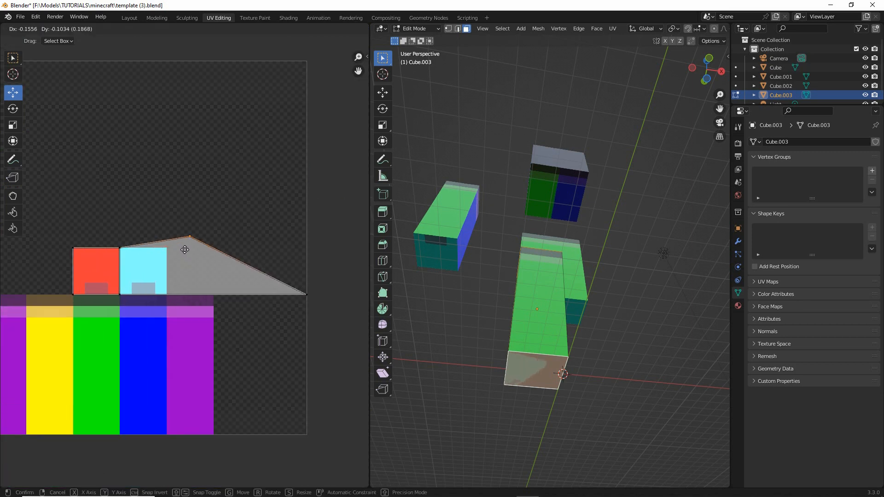
left_click(167, 256)
left_click(319, 300)
key("g")
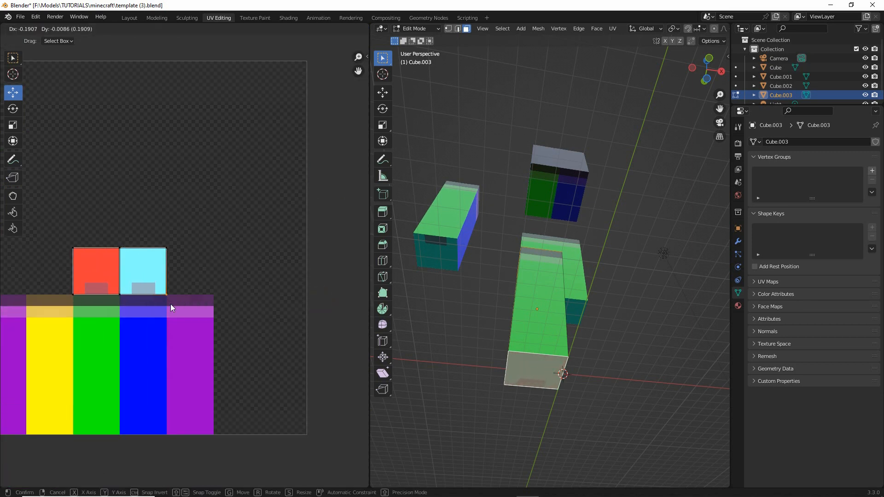
left_click(170, 304)
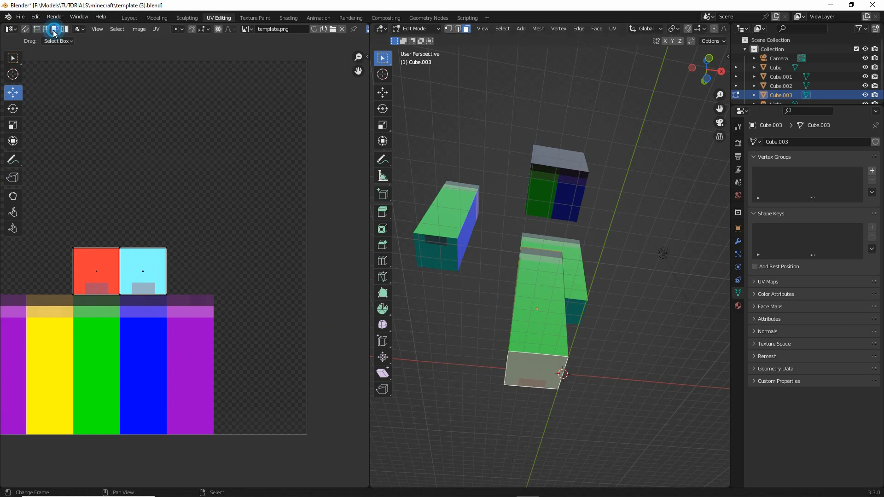
- Rotate the bottom face's UVs 180 degrees within the cyan block and return to Object Mode
key("r")
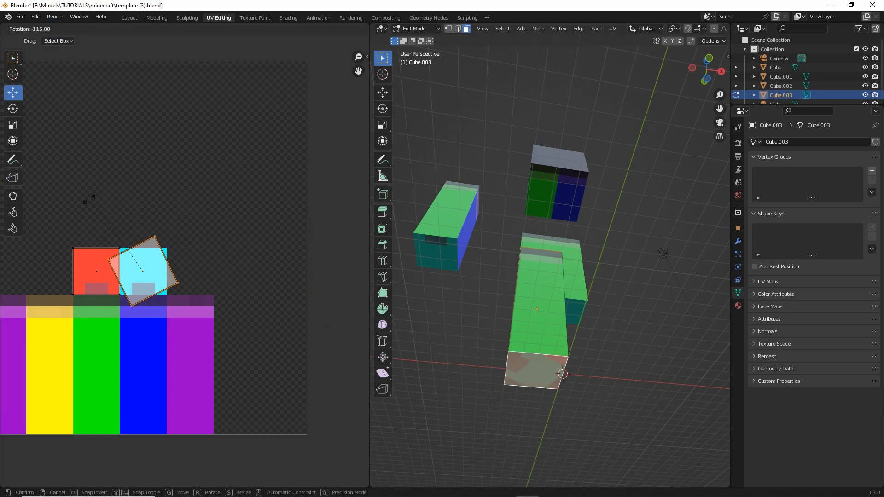
left_click(31, 288)
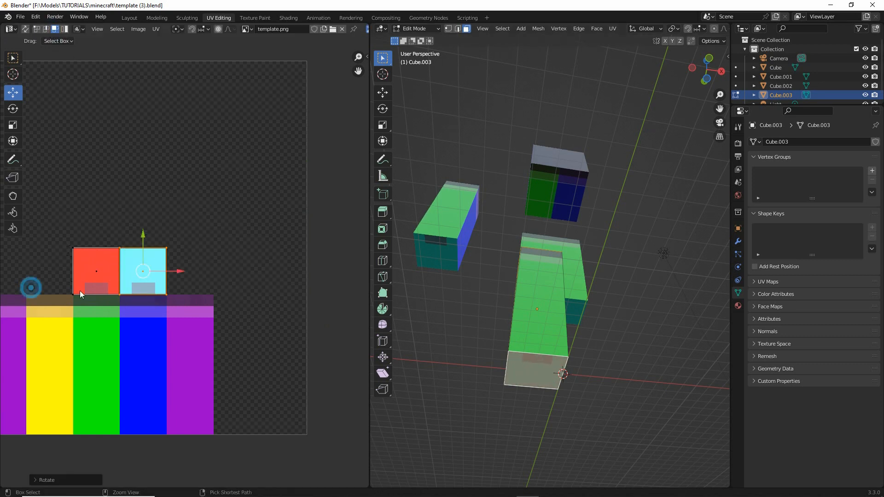
key("Tab")
- Move the torso block back into place above the leg
middle_click_drag(542, 316, 514, 219)
left_click(523, 226)
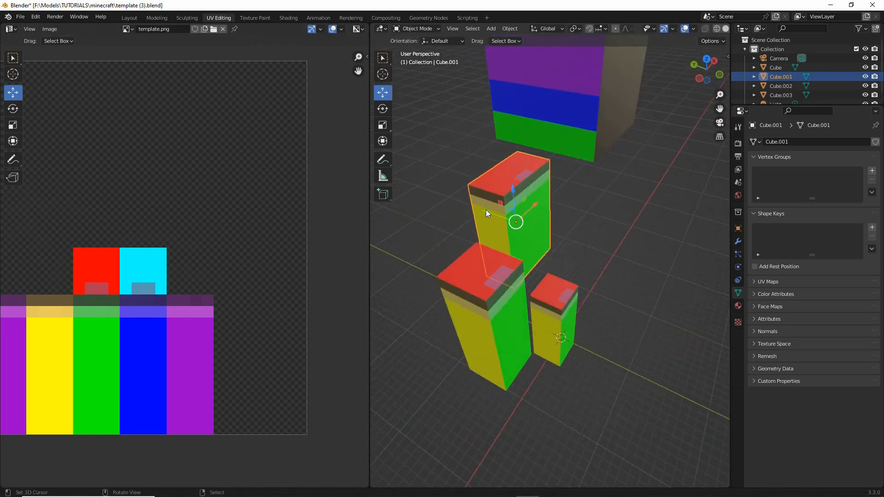
key("g")
left_click(586, 333)
middle_click_drag(586, 334, 562, 316)
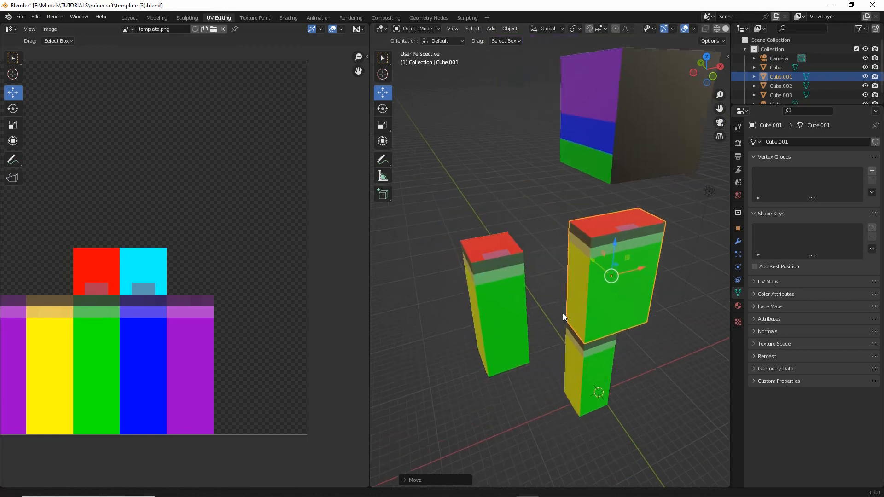
- Open the head cube in Edit Mode with all its faces selected to show its UV layout over the template
left_click(615, 153)
scroll(606, 181, "down", 3)
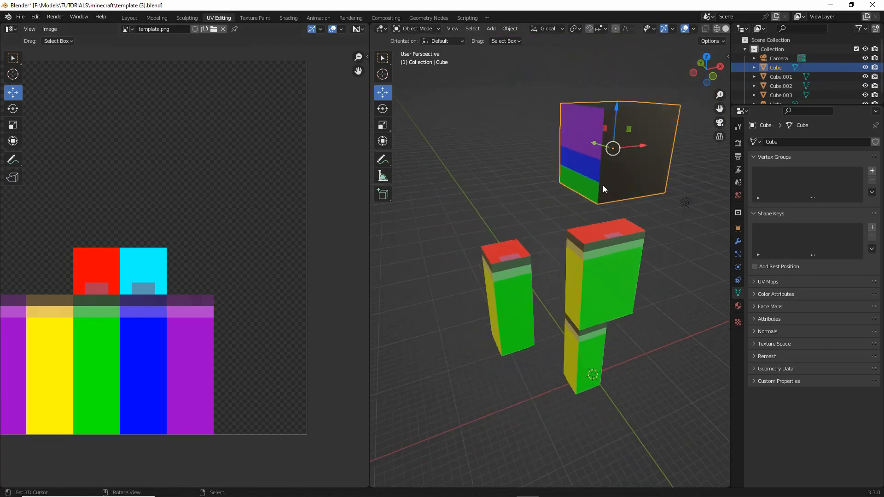
key("Tab")
key("a")
middle_click_drag(213, 231, 403, 226)
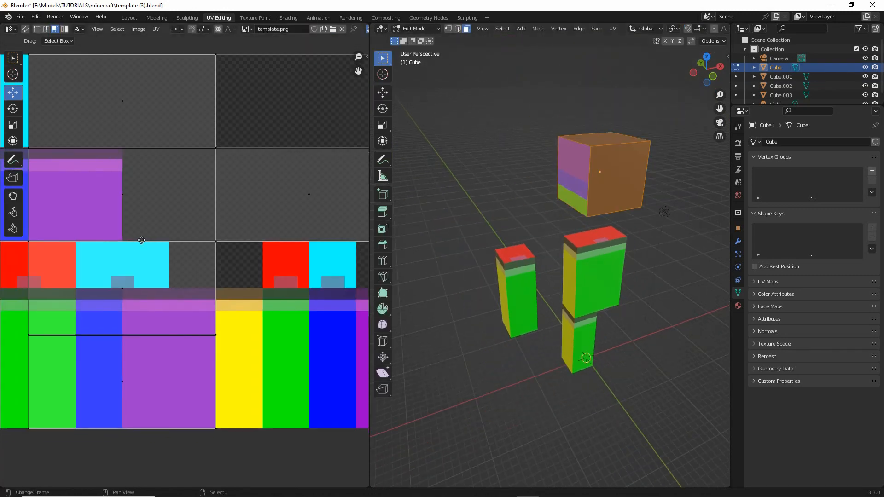
middle_click_drag(142, 240, 239, 237)
middle_click_drag(120, 283, 214, 269)
middle_click_drag(118, 216, 176, 294)
scroll(217, 287, "down", 1)
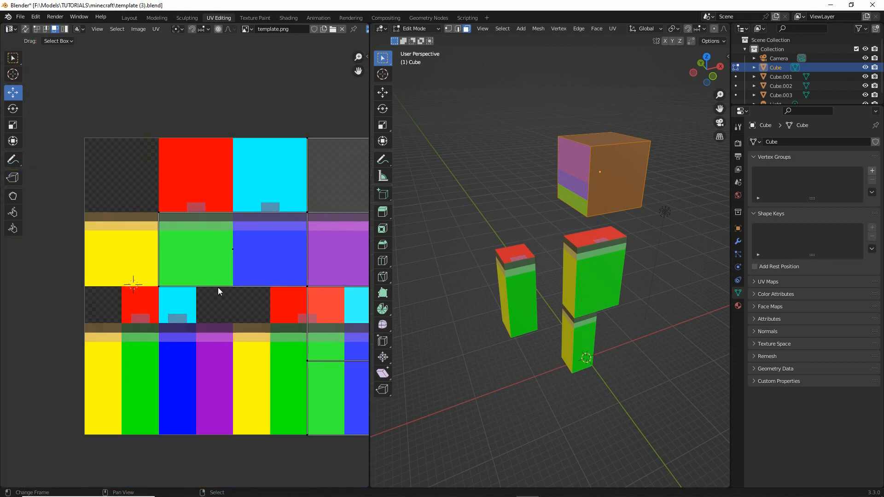
- Move the head's side face UVs onto the yellow head block, rotated 90 degrees upright with their upper-left corners aligned
left_click(566, 178)
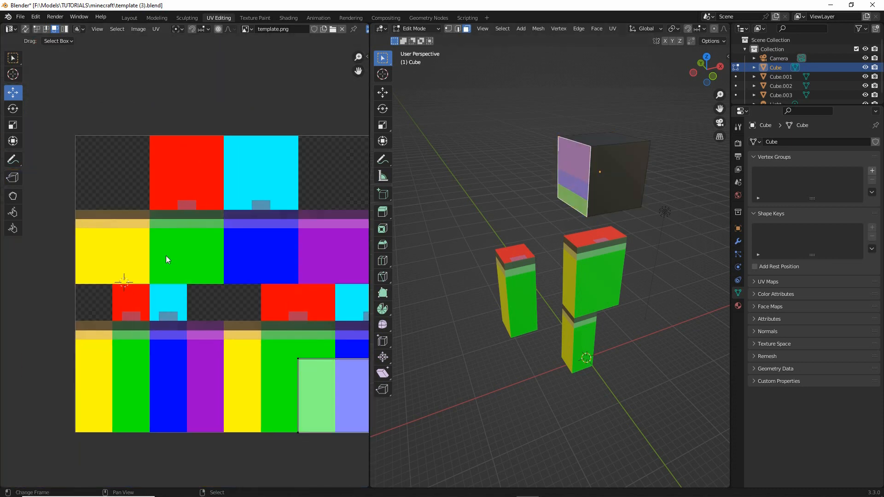
left_click_drag(332, 395, 119, 244)
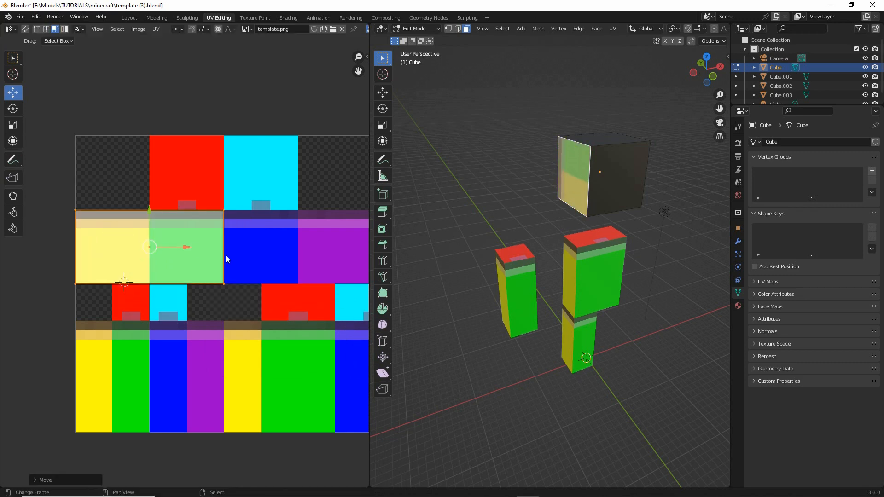
key("r")
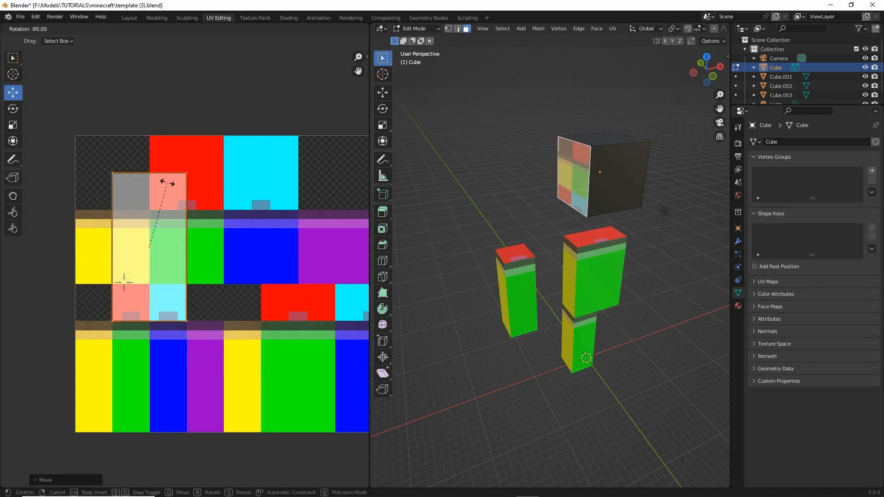
left_click(178, 224)
left_click_drag(178, 225, 141, 261)
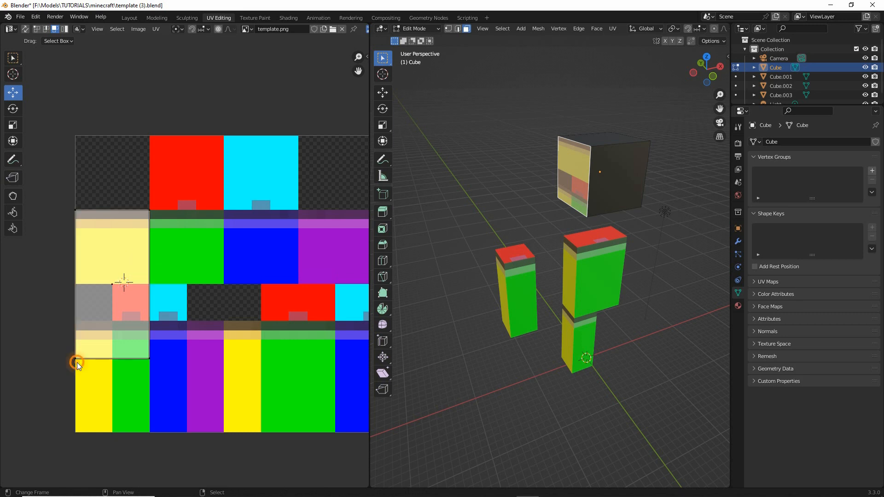
- Raise the side face's two lower UV corners to the bottom edge of the yellow head block
left_click_drag(45, 388, 174, 326)
left_click_drag(173, 330, 174, 330)
key("g")
left_click(203, 257)
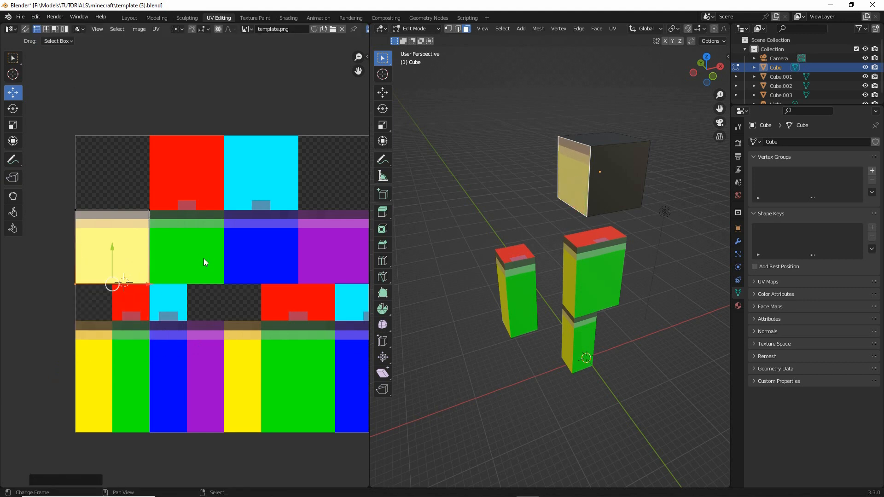
- Select the head's front face and move its UVs over the green and blue head blocks
scroll(529, 200, "up", 1)
scroll(530, 200, "up", 3)
middle_click_drag(529, 200, 453, 340, "shift")
right_click(565, 242, "shift")
scroll(184, 268, "down", 2)
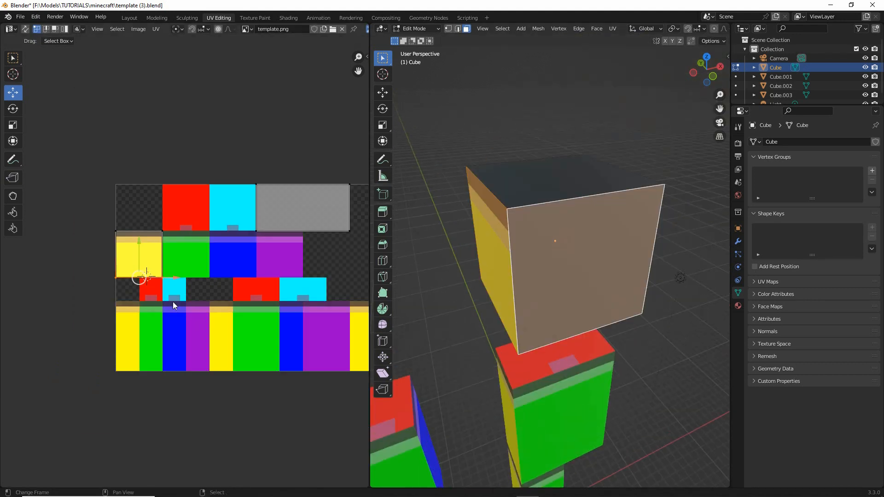
left_click_drag(241, 164, 355, 260)
key("g")
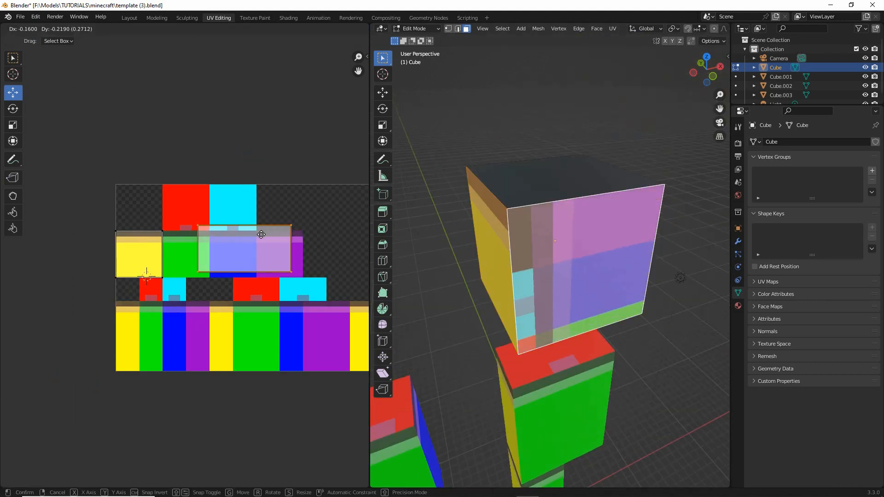
left_click(223, 236)
- Rotate the front face's UVs 90 degrees upright and align their upper corners with the green head block
key("r")
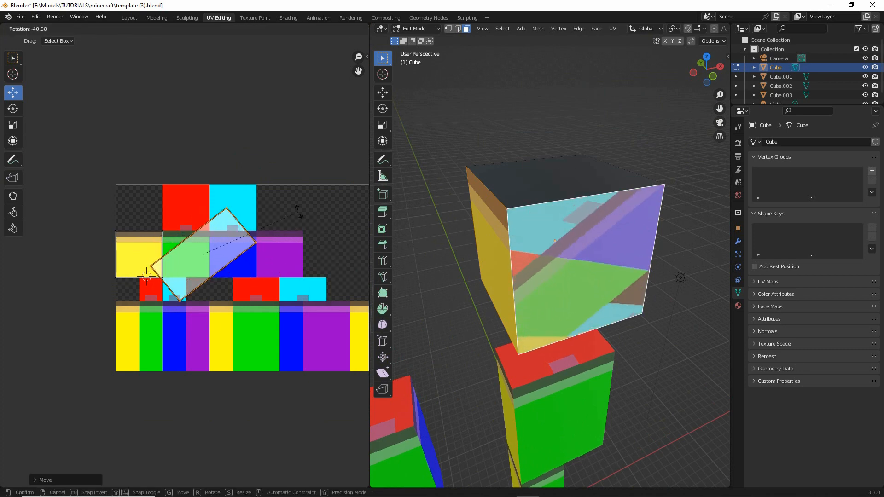
left_click(245, 186)
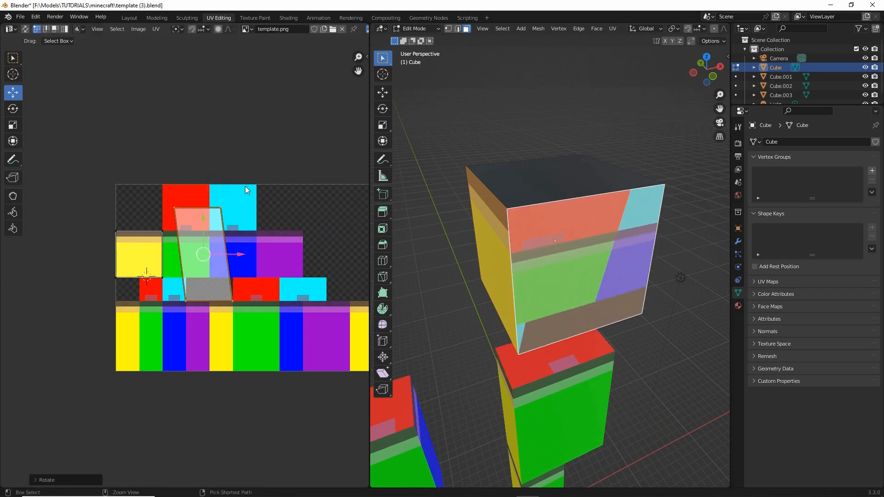
key("r")
left_click(270, 186)
scroll(264, 222, "up", 4)
key("g")
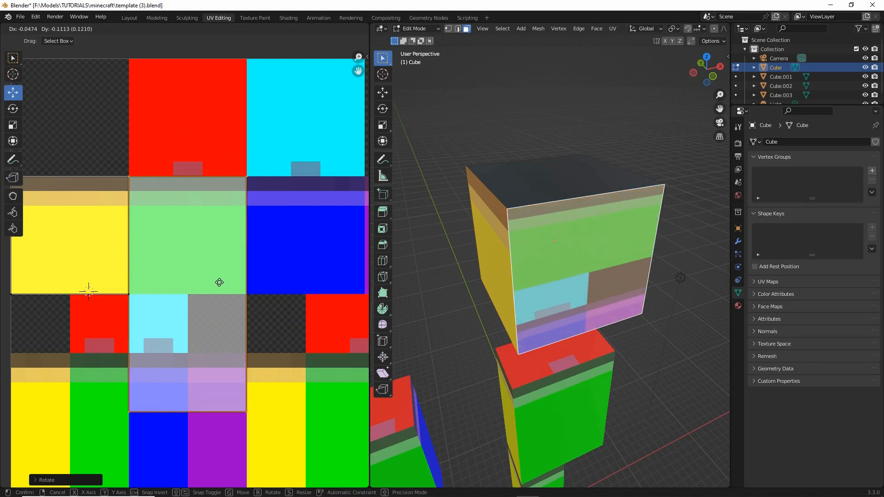
left_click(219, 282)
- Raise the front face's lower UV corners to the bottom edge of the green head block
key("g")
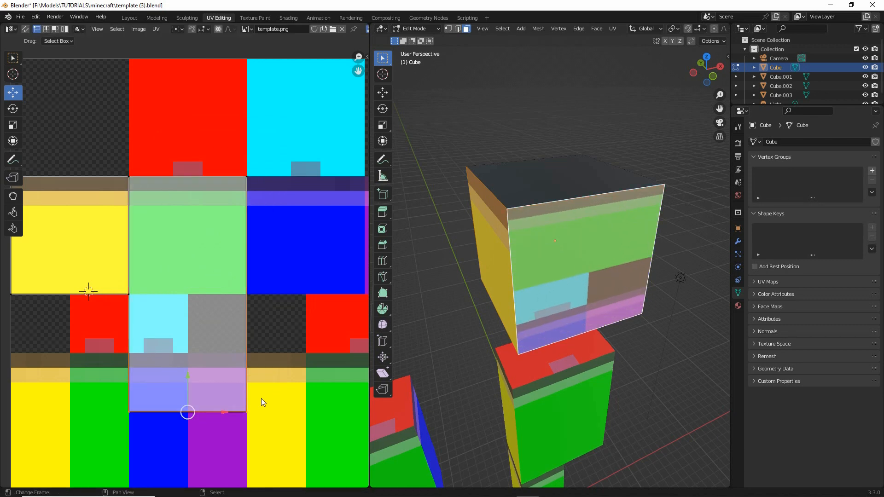
left_click(253, 271)
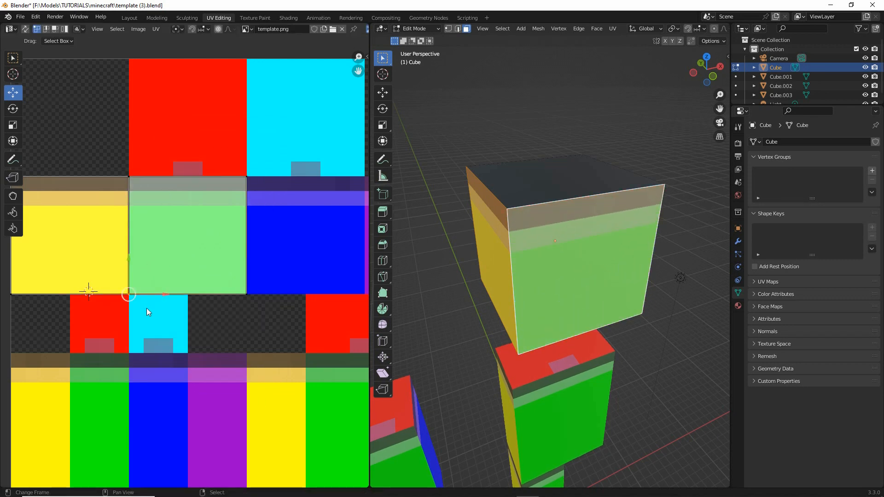
key("g")
right_click(155, 296)
- Select the head's other side face and move its UVs over the blue and purple head blocks
middle_click_drag(598, 289, 541, 320)
middle_click_drag(287, 268, 188, 269)
scroll(251, 260, "down", 3)
left_click_drag(194, 206, 355, 302)
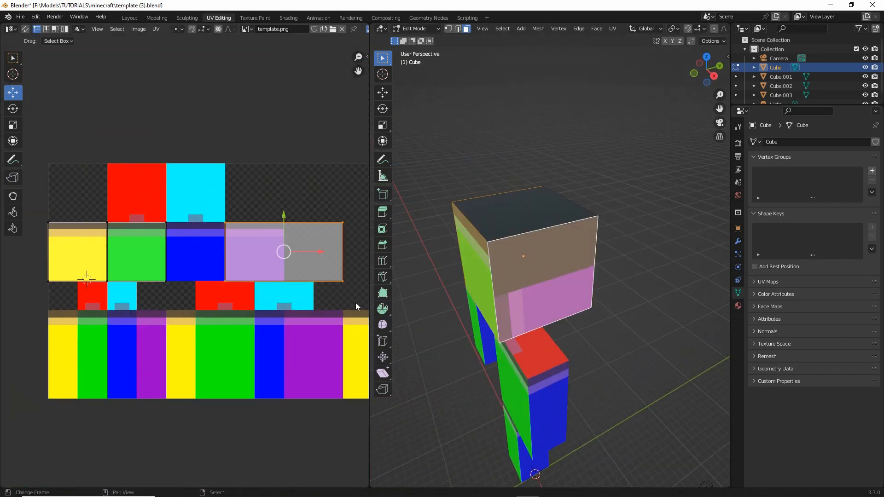
key("g")
left_click(245, 246)
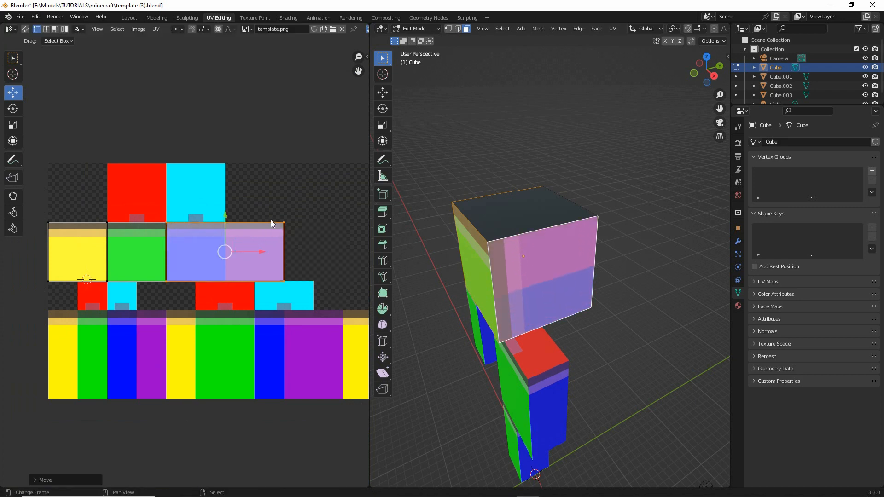
- Rotate that side face's UVs 90 degrees upright onto the blue head block and raise their lower edge to its bottom
key("r")
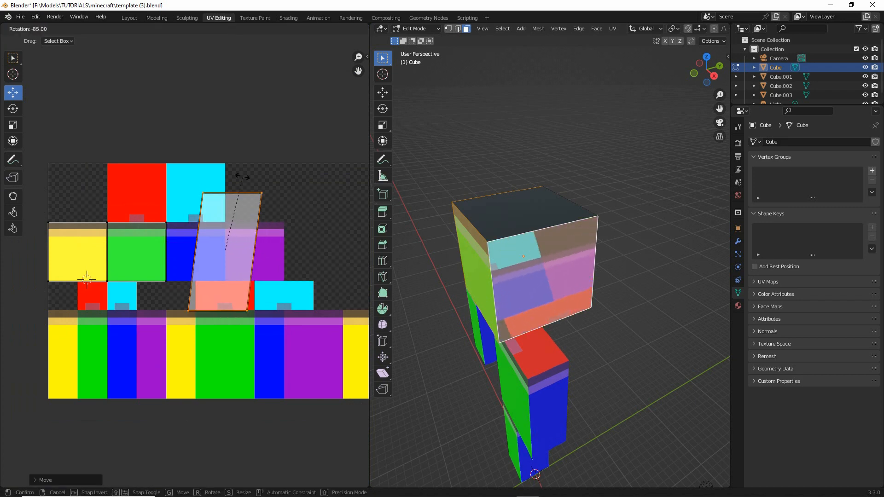
left_click(236, 173)
key("g")
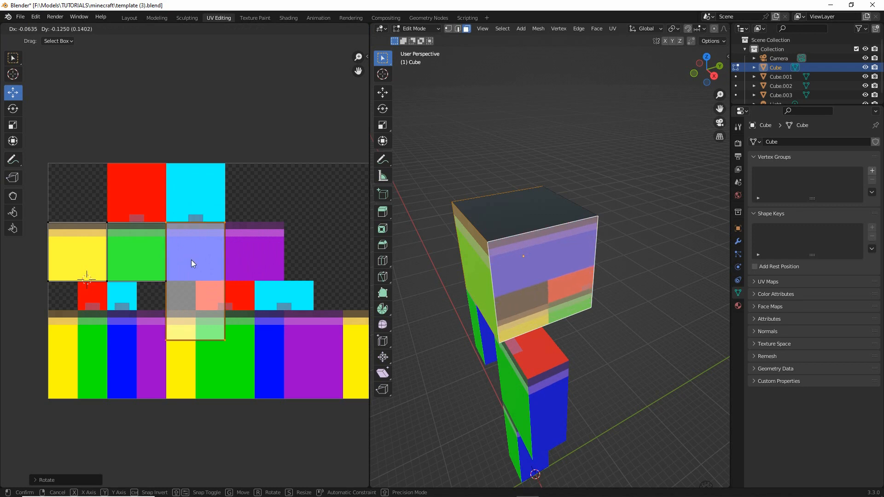
left_click(192, 260)
key("g")
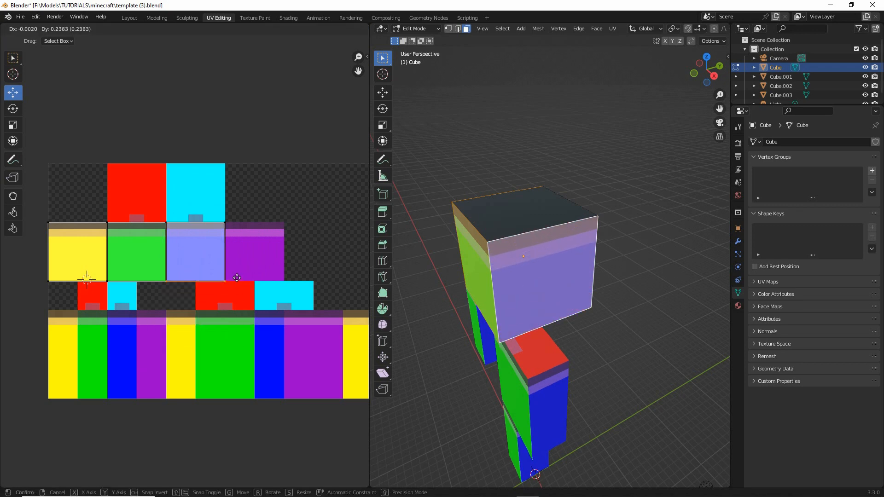
left_click(236, 277)
- Select the head's back face with its whole UV rectangle and remove the blue side face from the selection
middle_click_drag(467, 278, 511, 253)
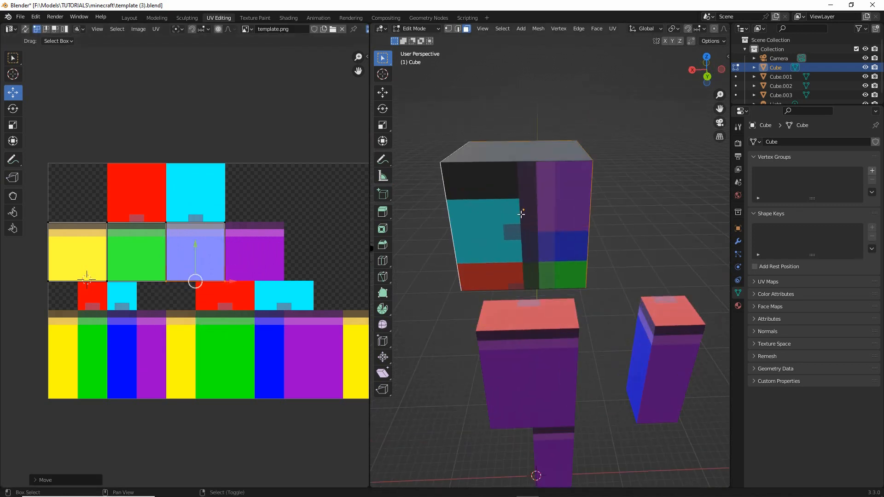
key("a")
left_click(238, 308)
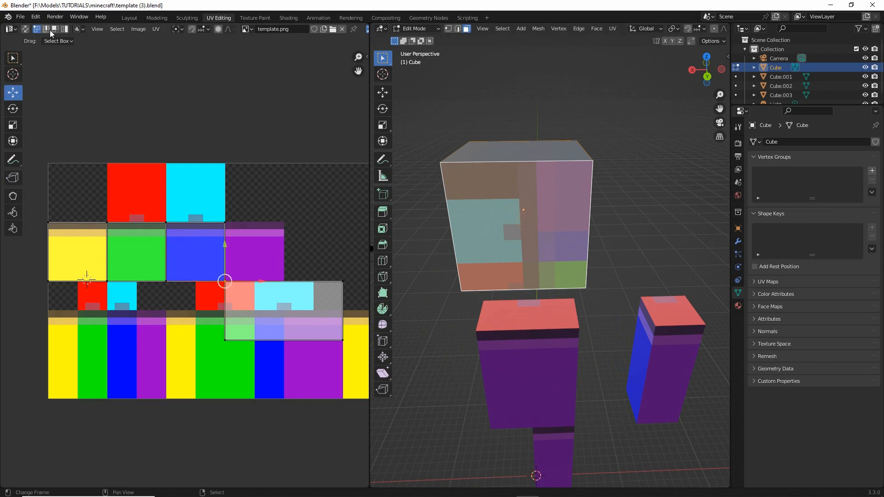
key("g")
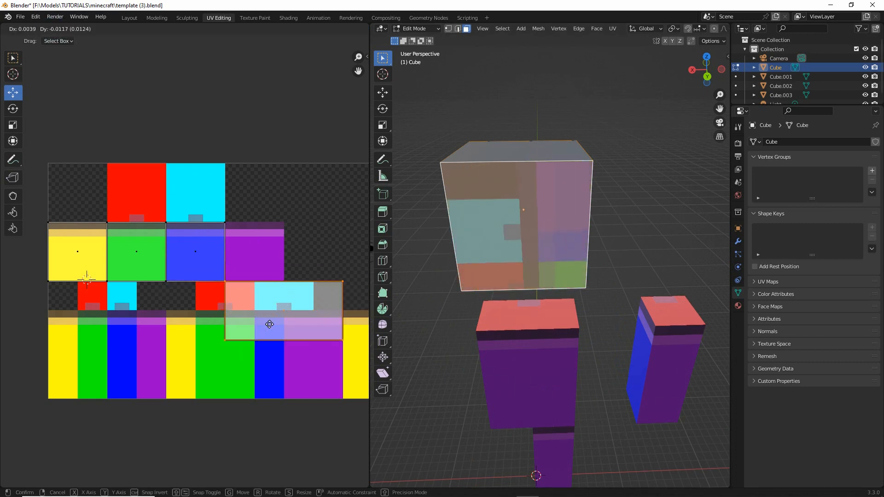
right_click(251, 305)
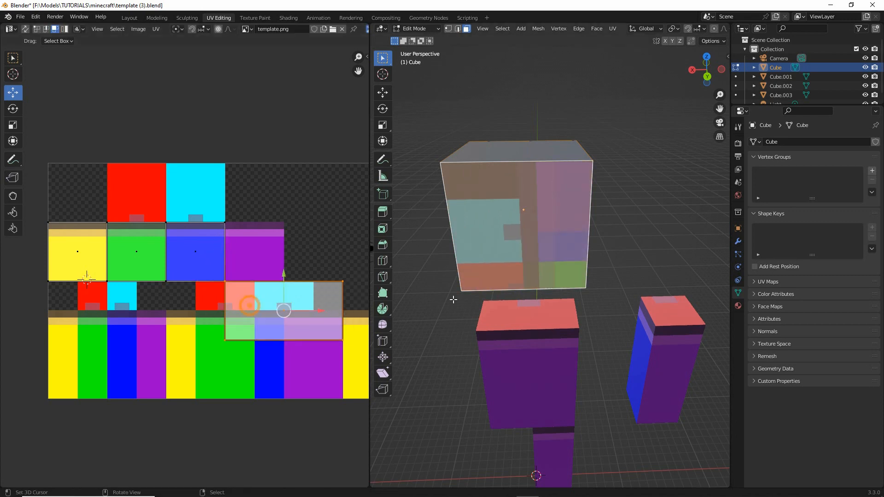
middle_click_drag(543, 276, 644, 270)
middle_click_drag(462, 259, 494, 244, "shift")
left_click(495, 244, "shift")
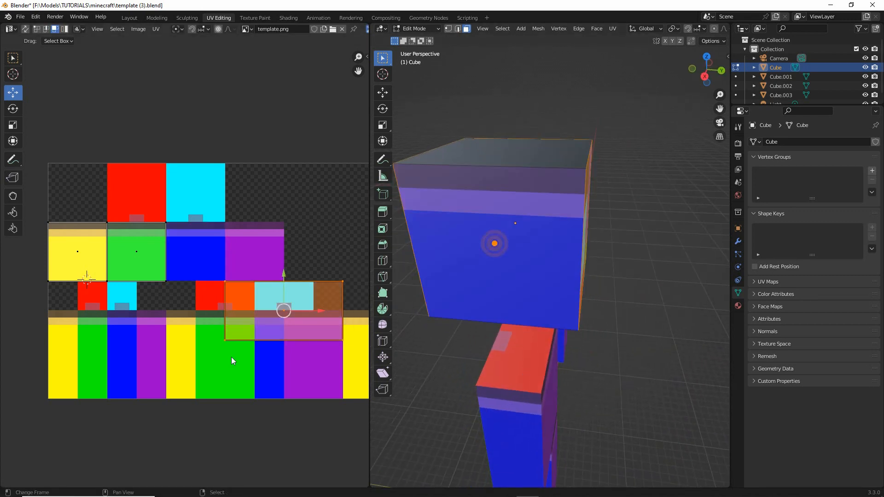
middle_click_drag(230, 357, 219, 356)
middle_click_drag(585, 239, 480, 201)
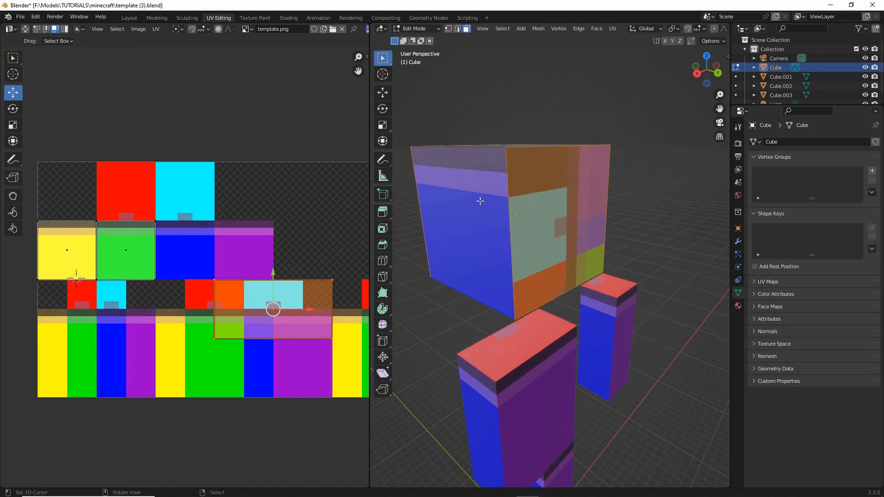
- Rotate the back face's UVs 90 degrees upright and align their upper corners with the purple head block
key("r")
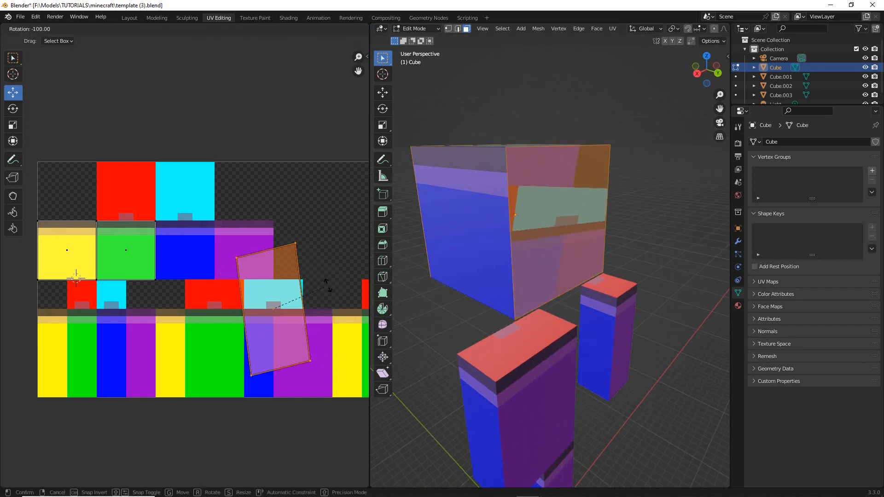
left_click(329, 292)
key("g")
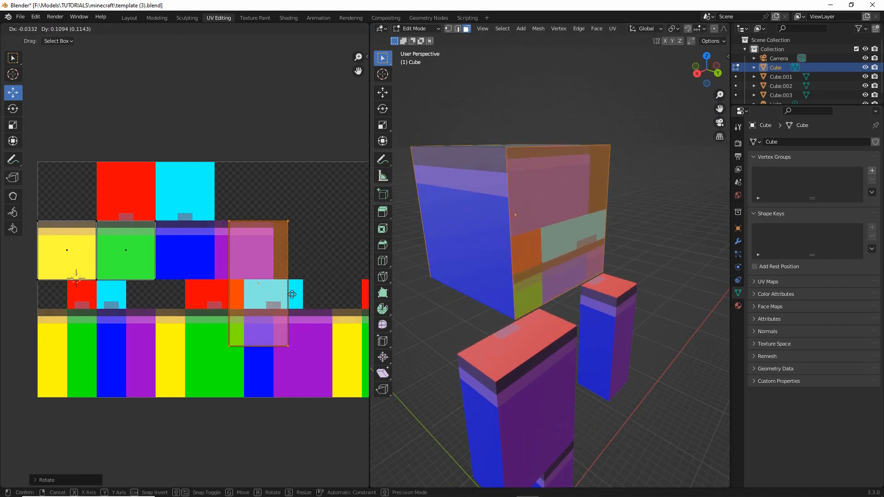
left_click(281, 296)
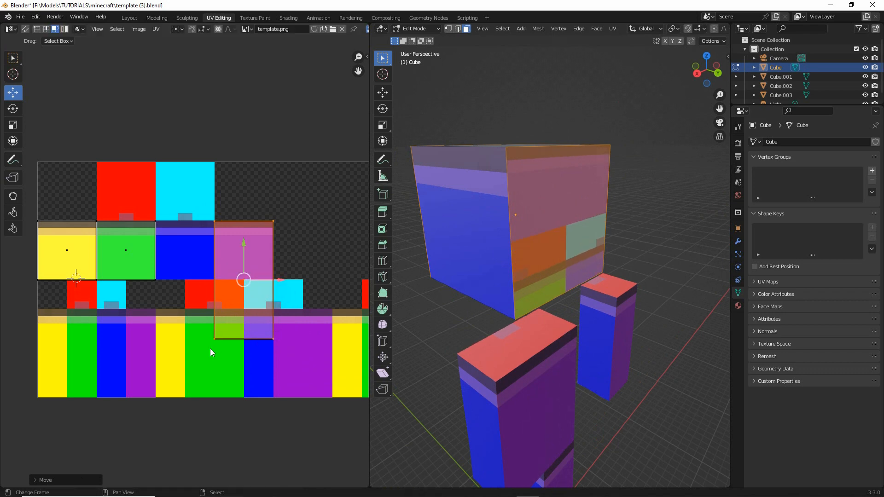
- Switch UV selection to edges and raise the back face's lower edge to the bottom of the purple head block
left_click(308, 333)
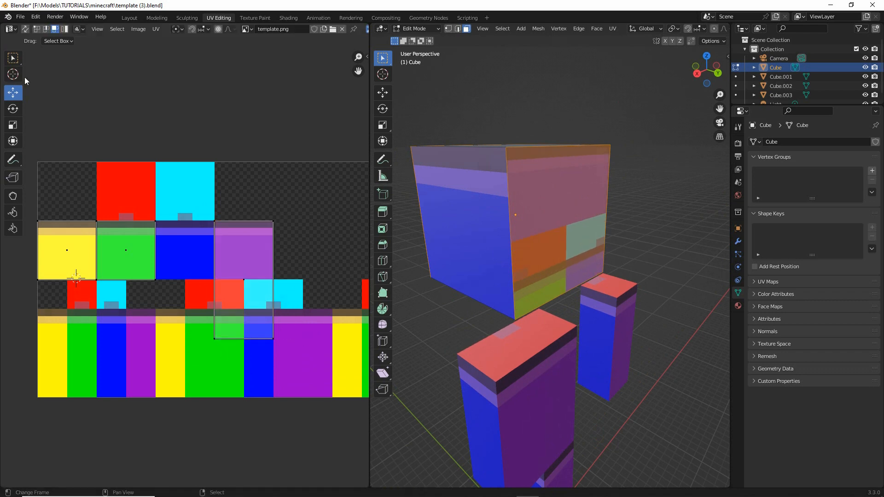
left_click(46, 29)
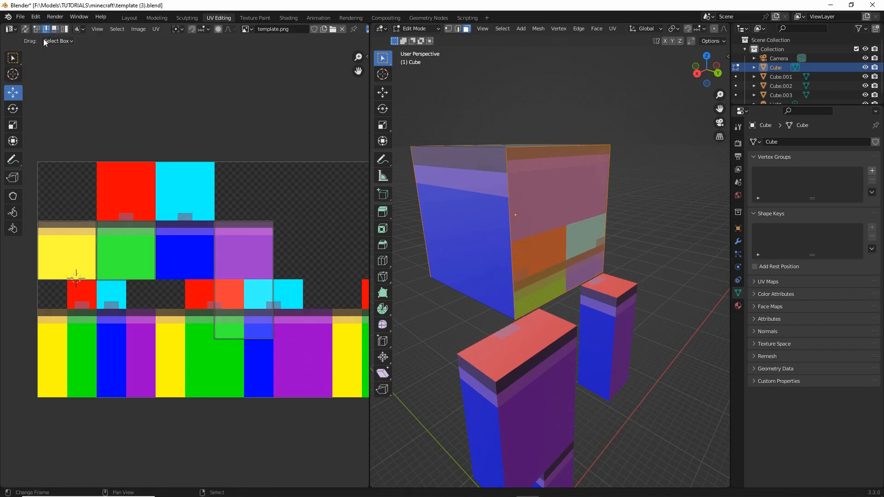
left_click_drag(212, 368, 319, 316)
key("g")
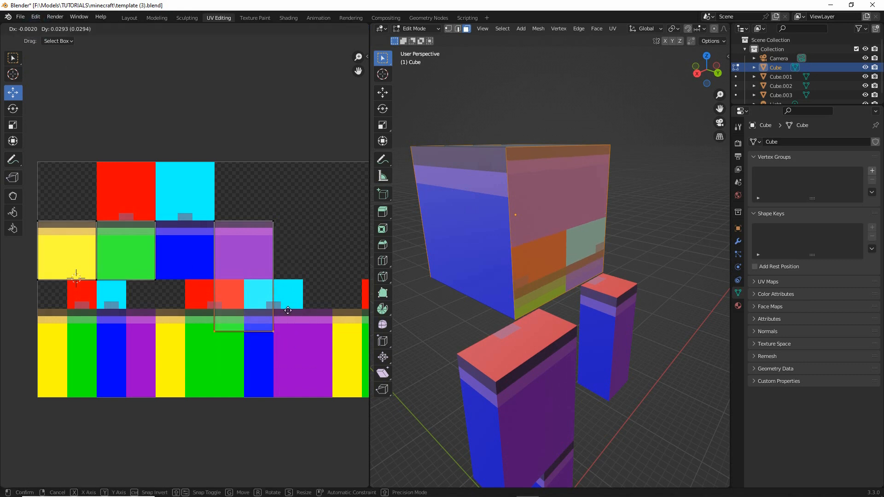
left_click(286, 266)
left_click(453, 221, "shift")
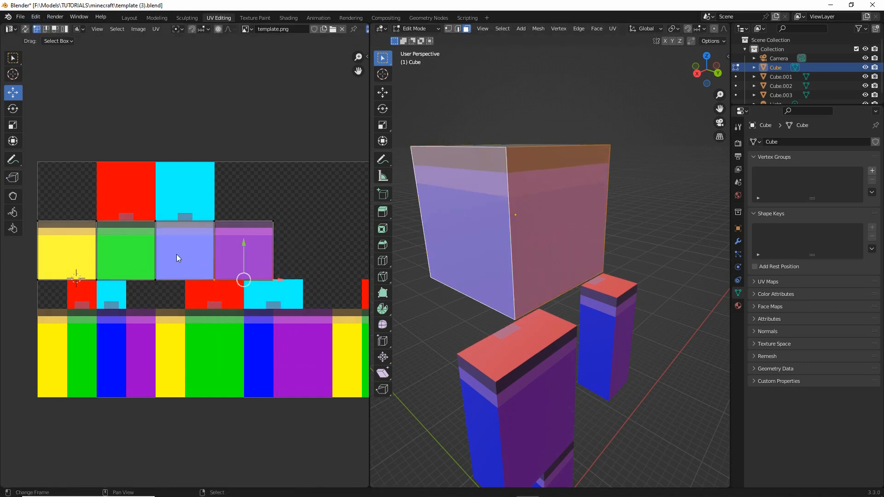
key("g")
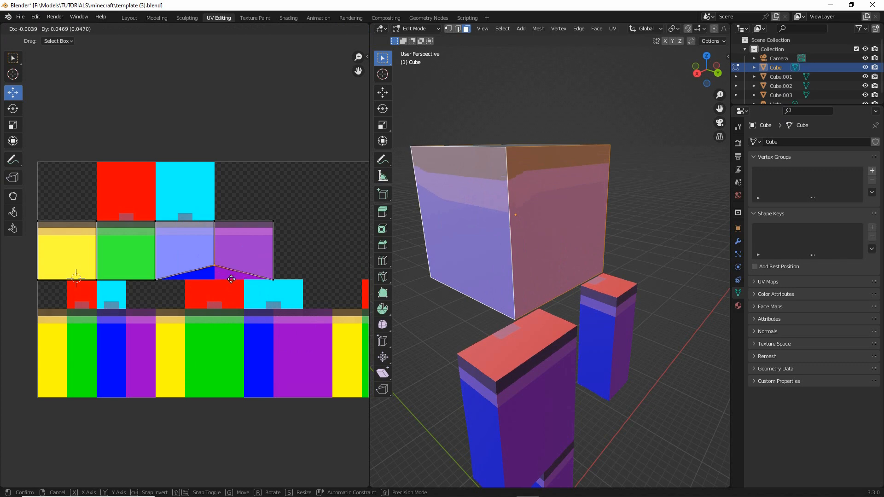
right_click(230, 282)
- Select the head's top face and move its UVs onto the red and cyan blocks in the template's top row
scroll(231, 283, "up", 2)
middle_click_drag(557, 191, 484, 173)
scroll(162, 238, "down", 3)
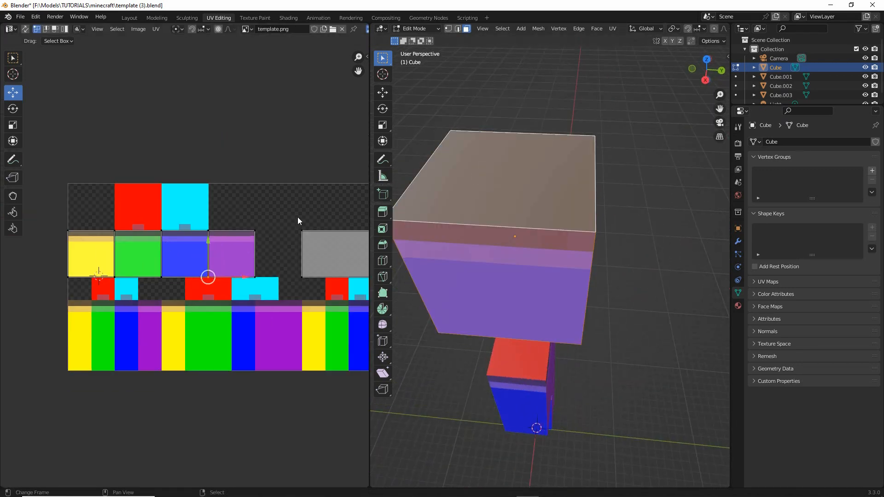
middle_click_drag(297, 221, 229, 213)
left_click_drag(230, 212, 351, 285)
key("g")
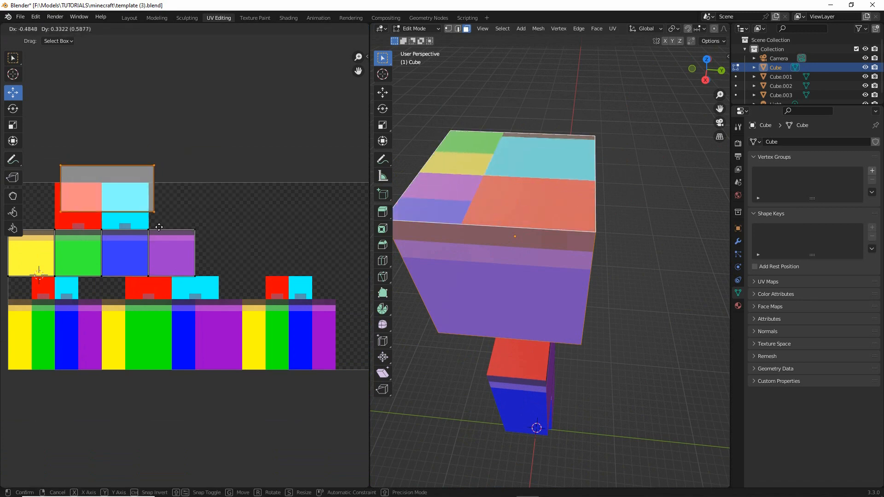
left_click(152, 245)
middle_click_drag(168, 252, 252, 255)
middle_click_drag(534, 275, 613, 270)
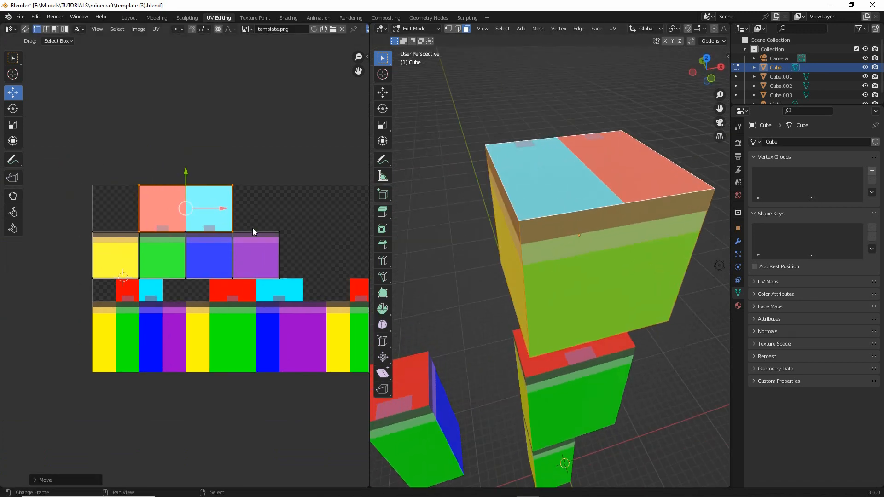
- Rotate the top face's UVs 180 degrees in place
key("r")
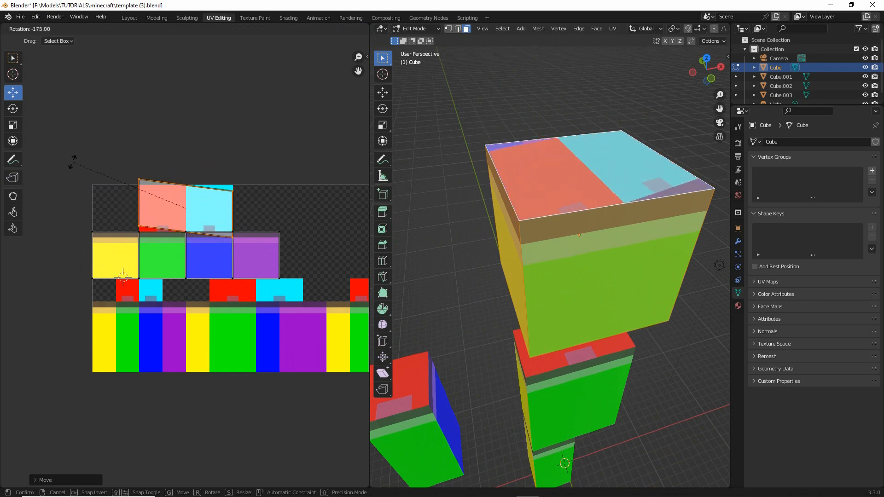
left_click(65, 167)
scroll(260, 204, "up", 2)
middle_click_drag(259, 203, 282, 238)
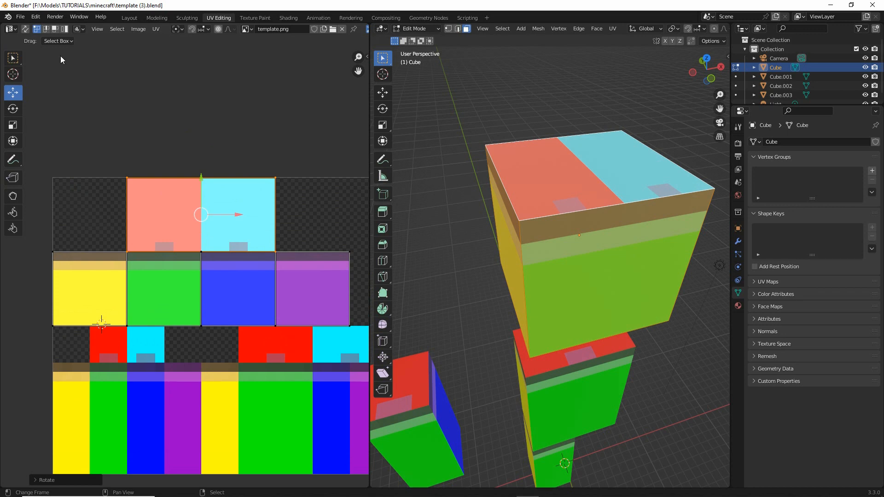
- Move the top face's right UV edge inward so the face covers only the red head block
left_click(46, 29)
left_click(276, 224)
left_click_drag(311, 213, 236, 213)
- Select the head's bottom face and move its UVs so their left edge aligns with the cyan head block
middle_click_drag(591, 322, 588, 194)
left_click(586, 266)
scroll(234, 276, "down", 2)
middle_click_drag(236, 277, 198, 267)
left_click(573, 259)
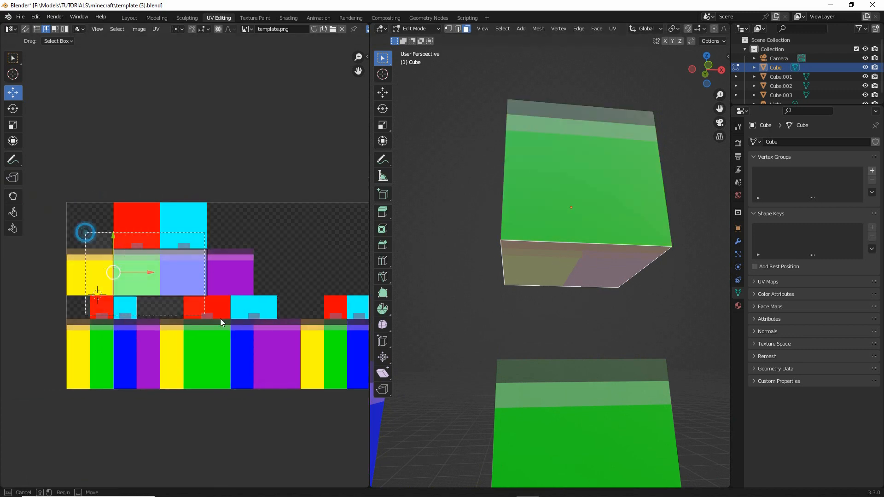
left_click_drag(162, 270, 211, 233)
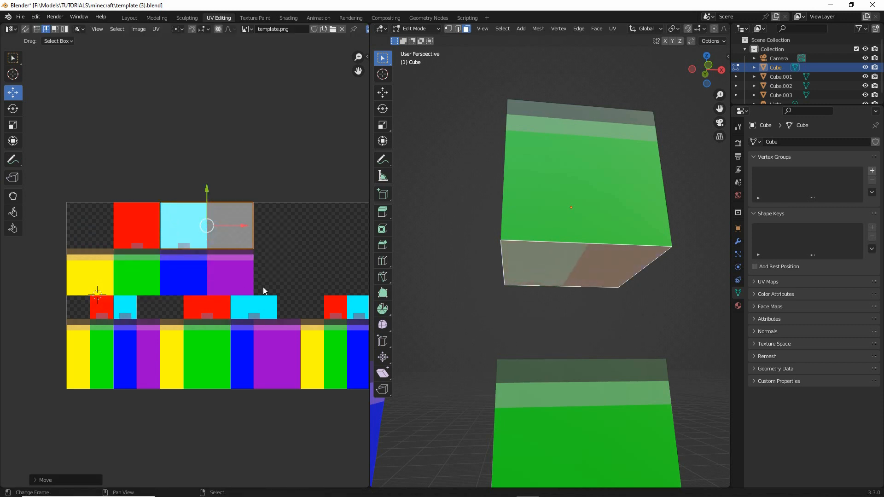
- Rotate the head's bottom face UVs 180 degrees and move their right edge inward to cover only the cyan head block
key("r")
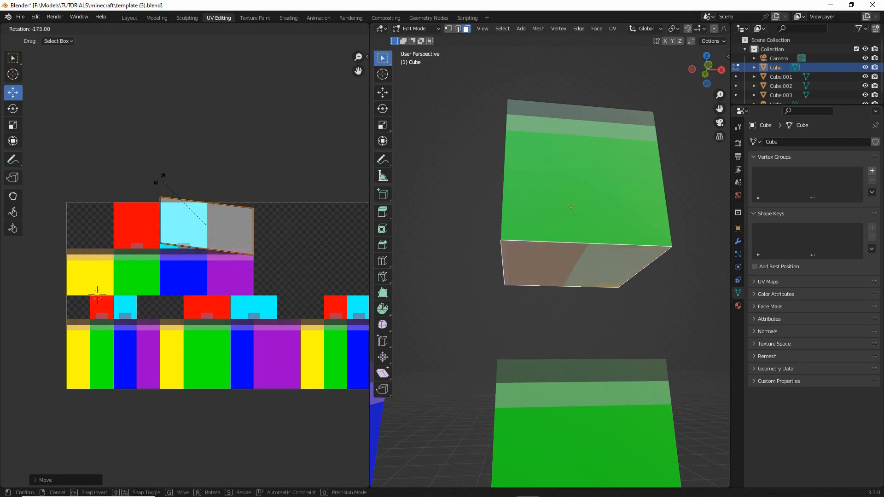
left_click(253, 225)
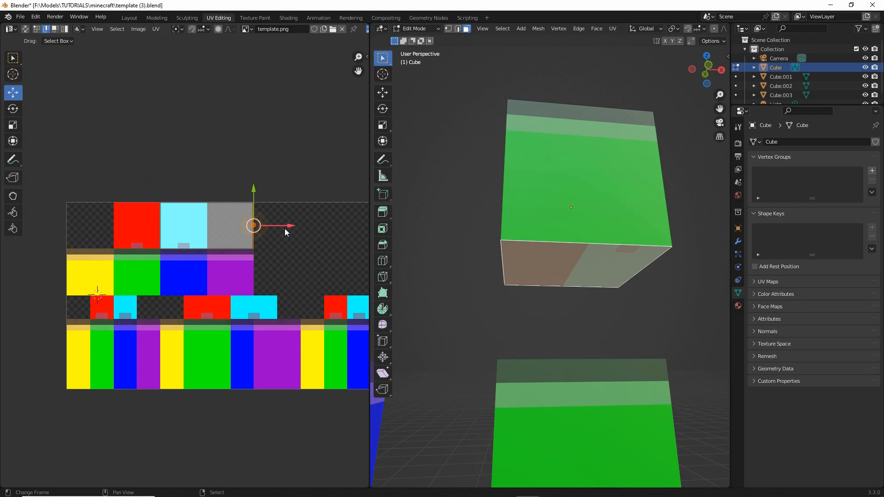
key("g")
left_click(236, 228)
- Check the head's mapping with all faces selected, deselect everything and return to Object Mode
key("a")
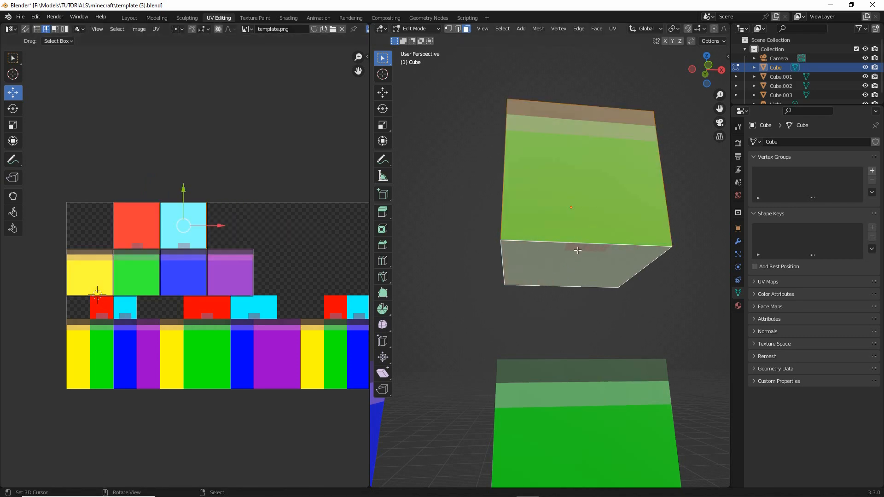
middle_click_drag(576, 250, 509, 276)
scroll(506, 280, "down", 3)
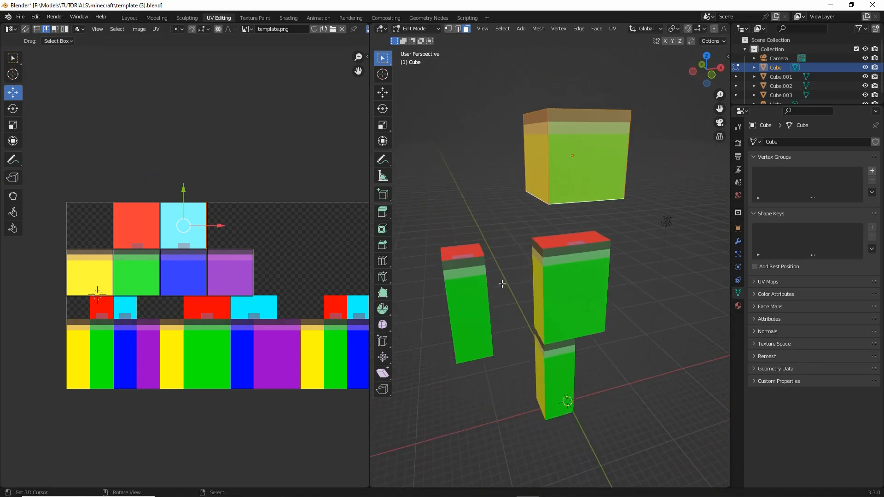
key("alt+a")
scroll(497, 289, "up", 2)
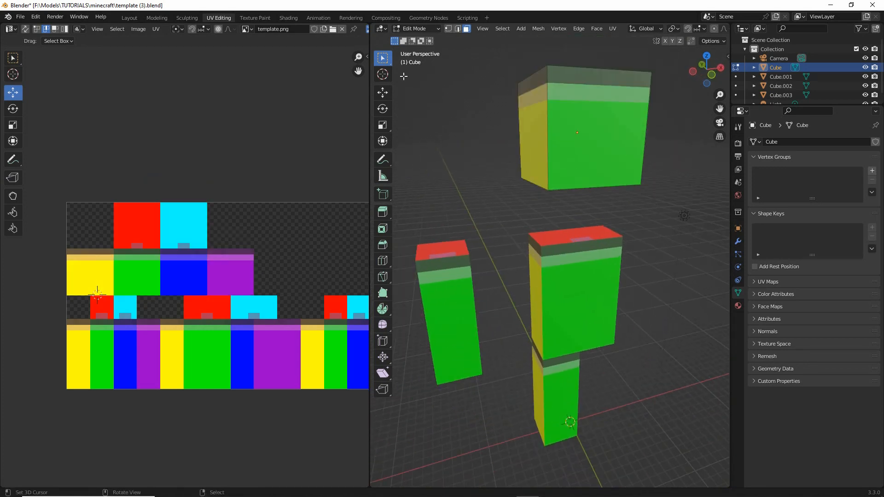
left_click(416, 29)
left_click(417, 36)
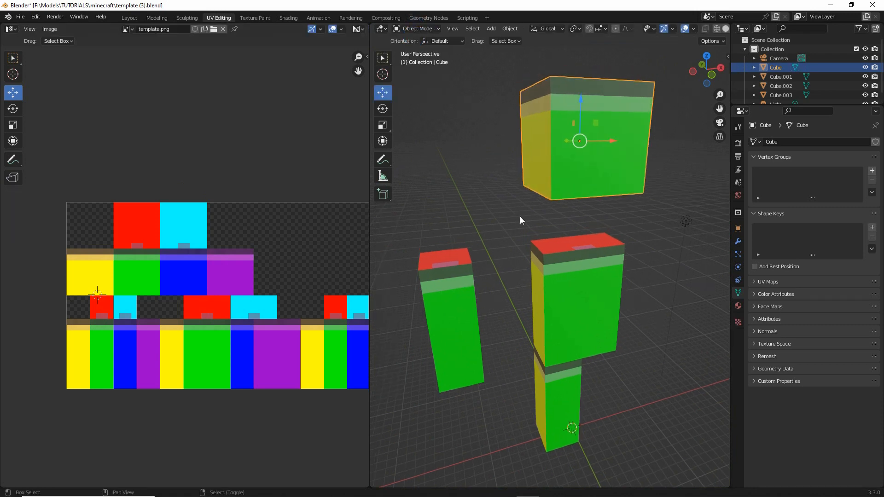
- Save the scene as a new file named template (4).blend
left_click(27, 17)
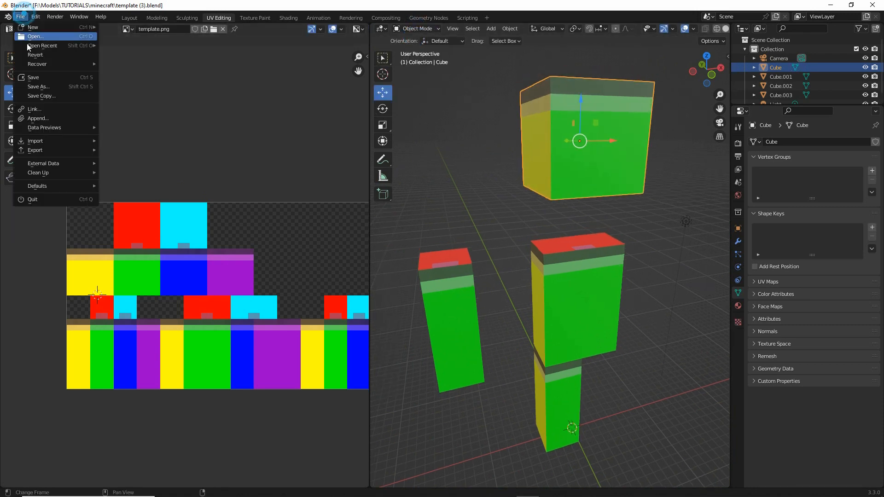
left_click(35, 87)
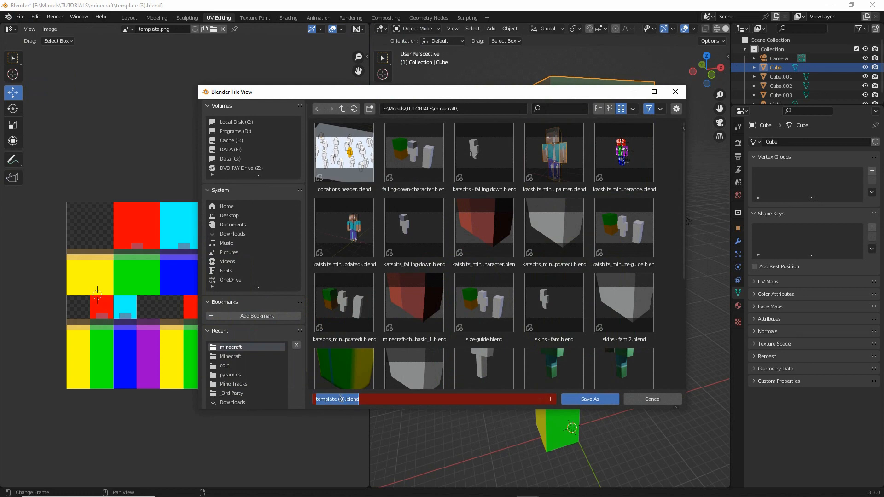
left_click(340, 399)
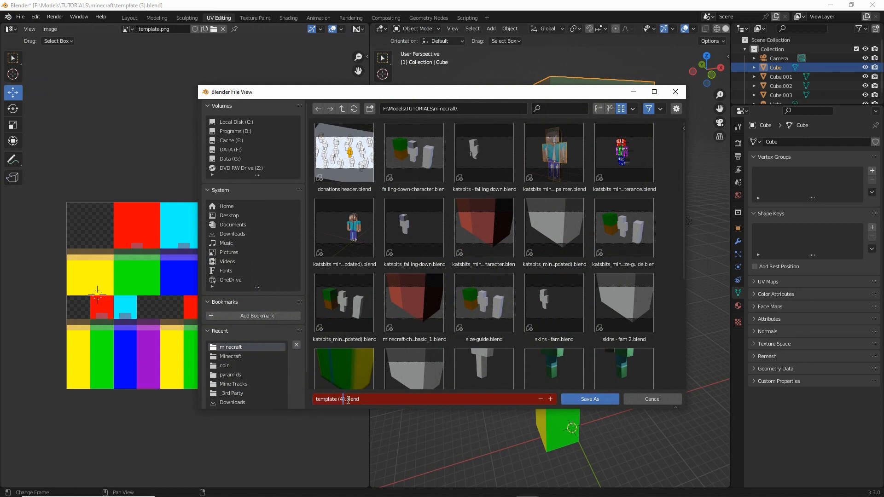
key("Return")
left_click(589, 400)
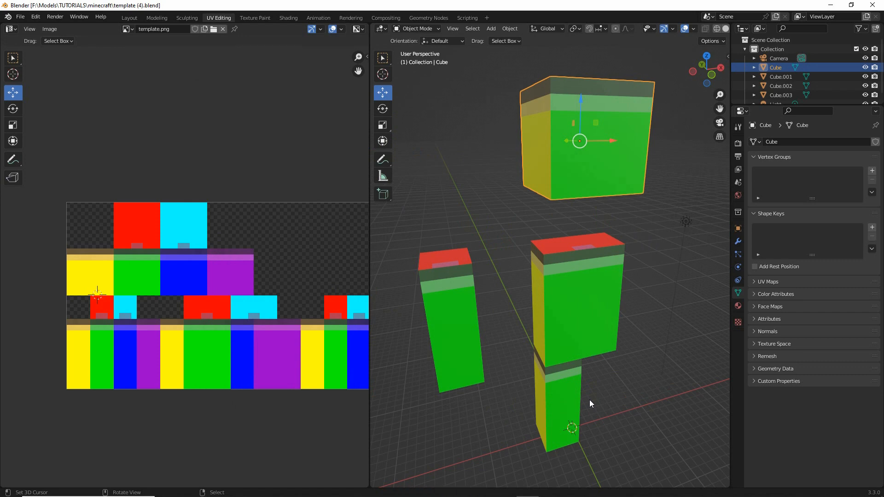
- Lower the head onto the top of the torso and move the arm against the torso's side
middle_click_drag(498, 279, 512, 280)
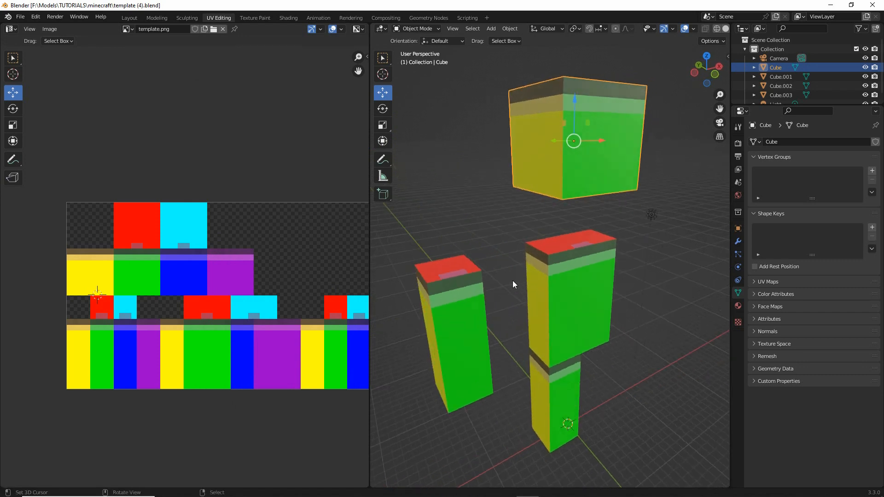
left_click_drag(572, 98, 568, 182)
left_click(462, 298)
left_click_drag(490, 319, 563, 320)
middle_click_drag(563, 321, 541, 298)
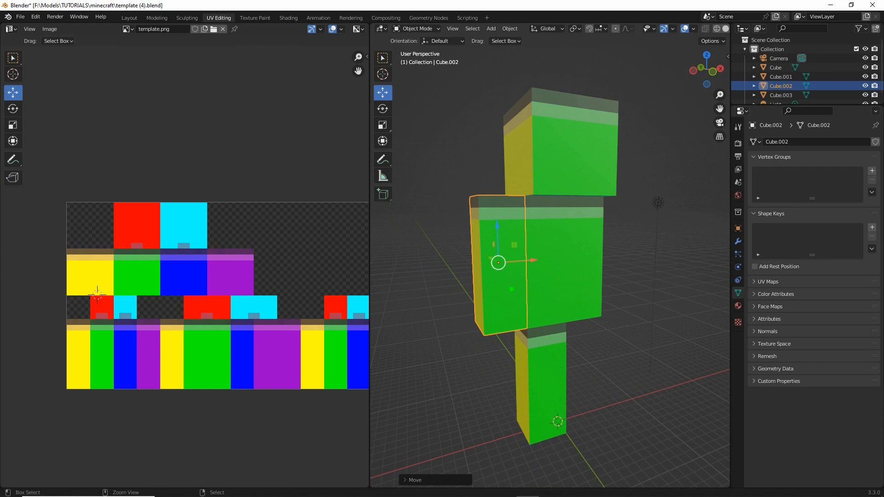
left_click_drag(493, 284, 487, 267)
left_click_drag(532, 374, 531, 363)
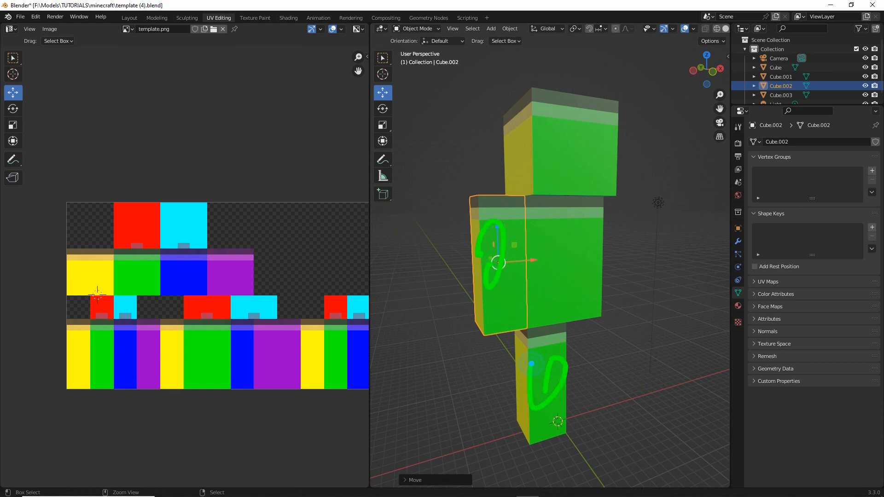
left_click_drag(499, 266, 486, 322)
left_click_drag(530, 368, 545, 425)
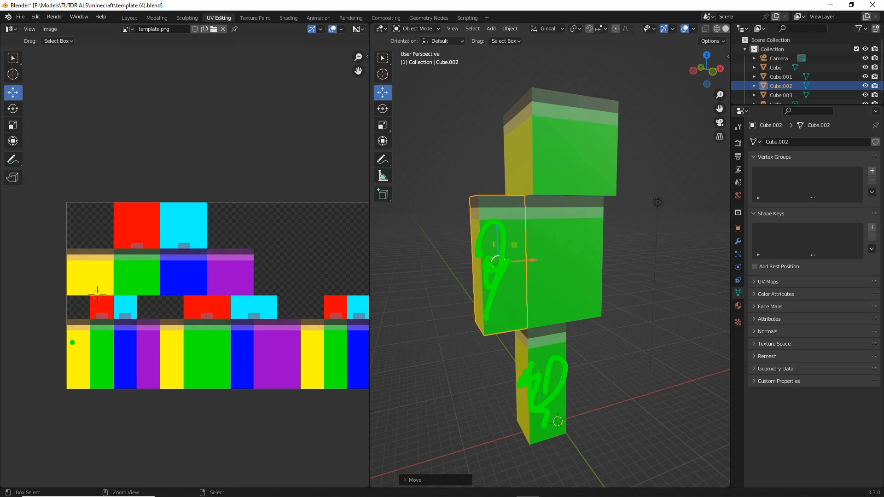
mouse_move(72, 342)
left_mouse_down()
mouse_move(104, 336)
mouse_move(155, 360)
left_mouse_up()
mouse_move(317, 363)
left_mouse_down()
mouse_move(313, 306)
mouse_move(369, 303)
left_mouse_up()
key("Escape")
middle_click_drag(305, 380, 258, 348)
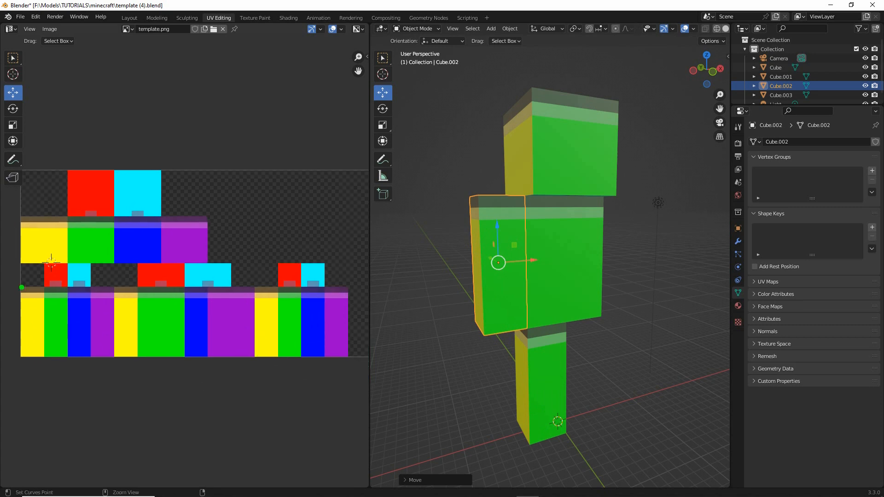
mouse_move(22, 288)
left_mouse_down()
mouse_move(11, 354)
mouse_move(119, 281)
mouse_move(22, 264)
left_mouse_up()
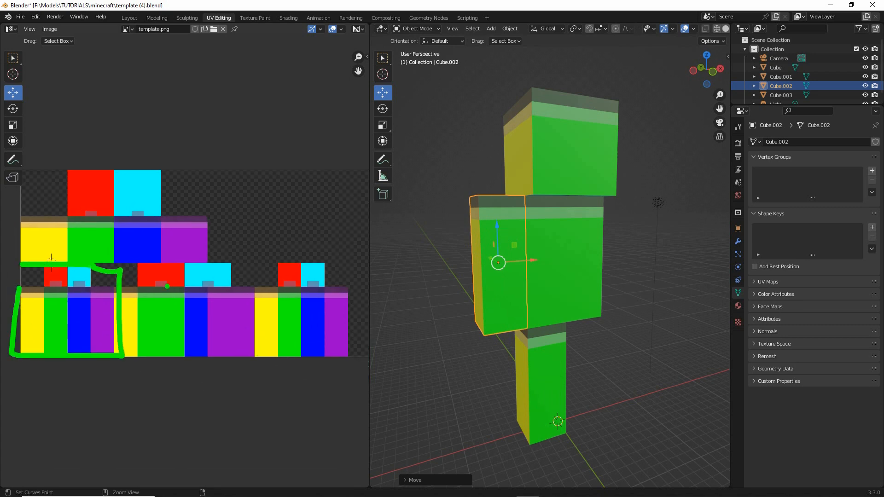
mouse_move(247, 261)
left_mouse_down()
mouse_move(252, 313)
mouse_move(353, 357)
mouse_move(264, 261)
left_mouse_up()
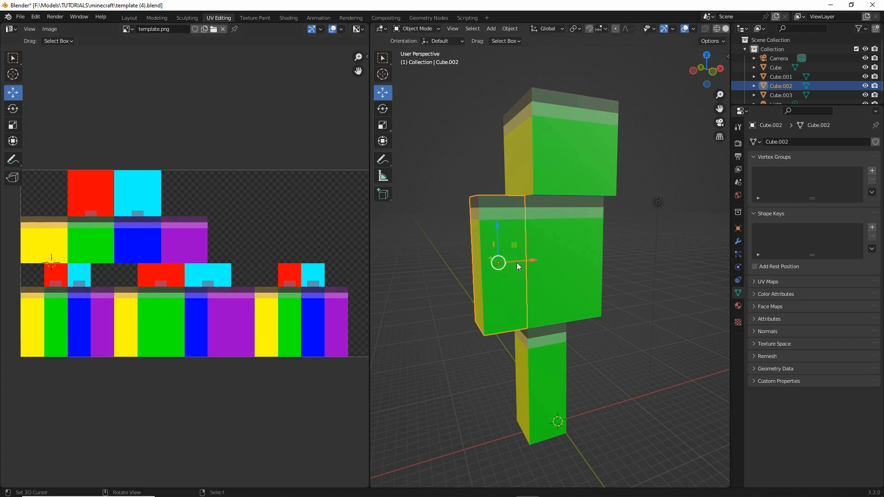
- Select all of the arm's UVs in Edit Mode and move them horizontally onto the rightmost limb block set of the template
mouse_move(516, 262)
middle_mouse_down()
mouse_move(544, 274)
mouse_move(517, 286)
middle_mouse_up()
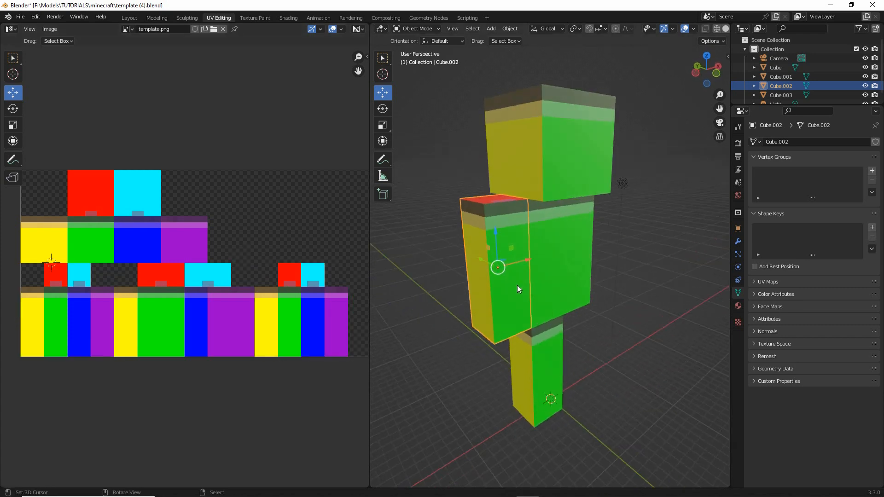
left_click(414, 29)
left_click(420, 50)
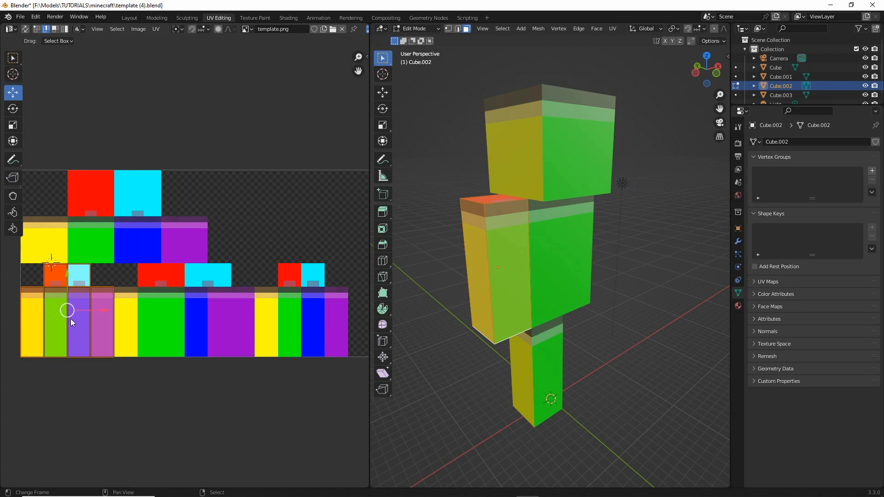
left_click(117, 29)
left_click(125, 38)
left_click_drag(102, 310, 338, 310)
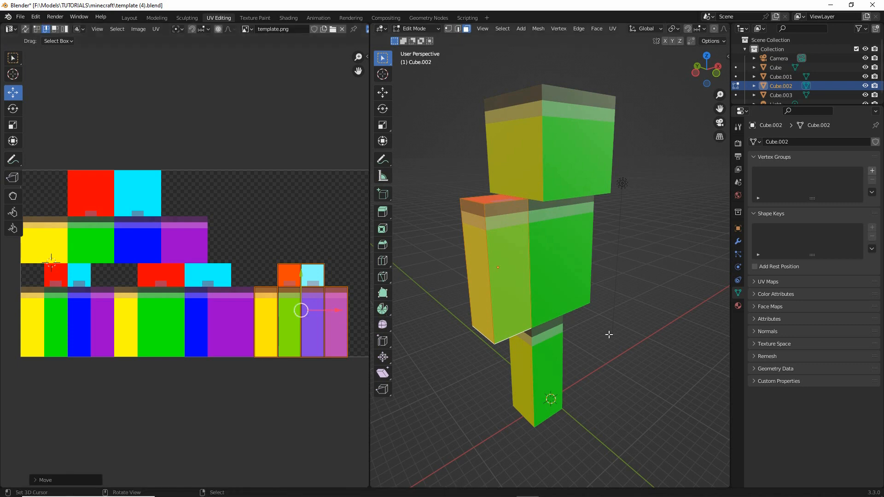
middle_click_drag(609, 335, 588, 335)
middle_click_drag(544, 246, 557, 268)
scroll(548, 258, "up", 2)
key("ctrl+2")
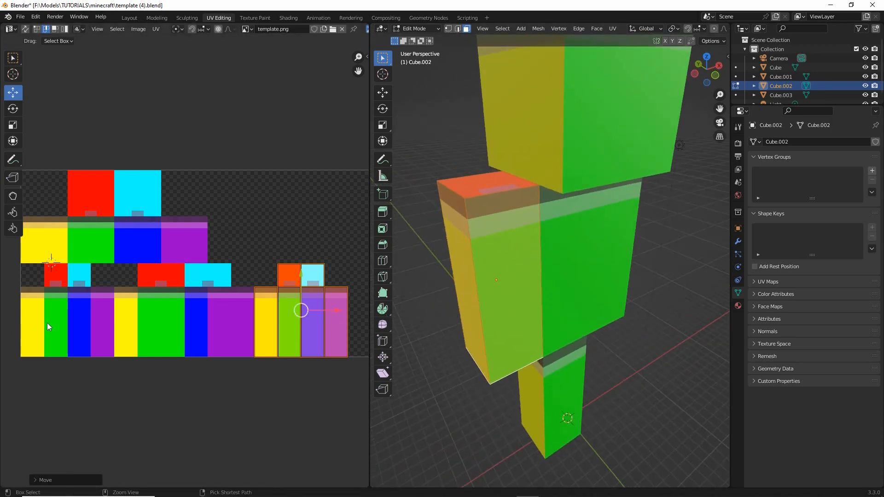
left_click_drag(33, 306, 44, 324)
left_click_drag(127, 302, 134, 322)
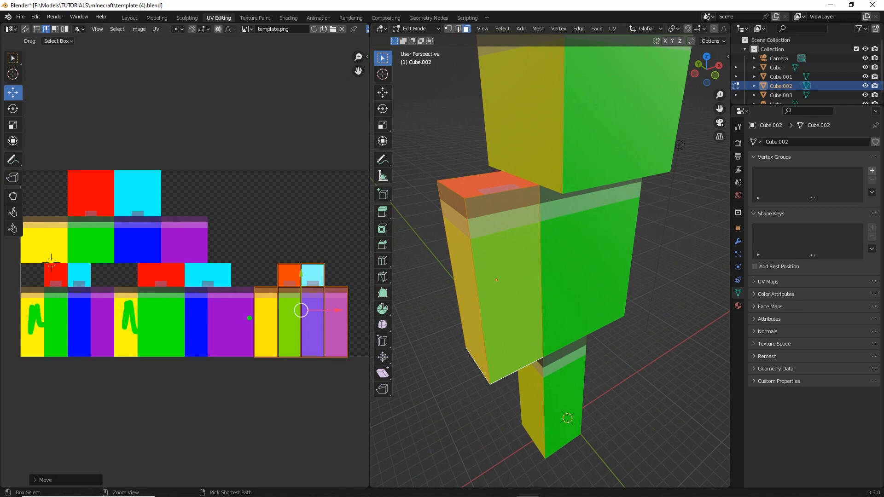
left_click_drag(259, 335, 260, 317)
left_click_drag(29, 252, 60, 226)
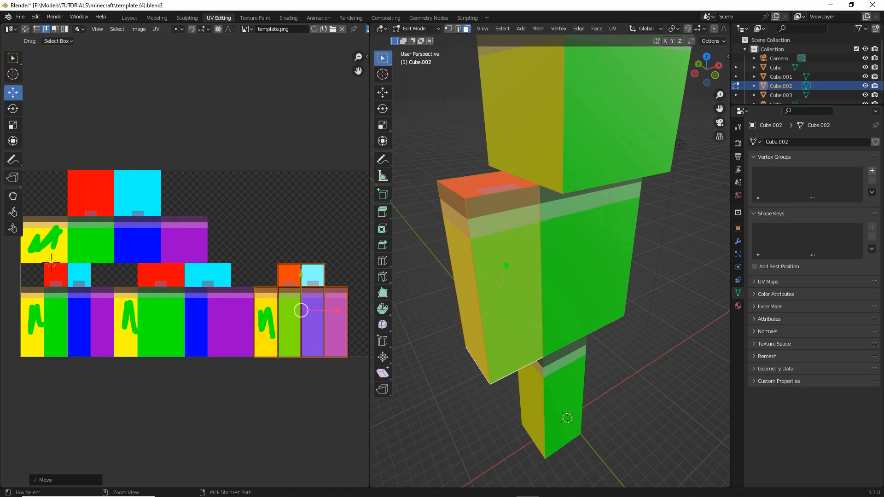
key("Escape")
middle_click_drag(505, 363, 498, 349)
scroll(499, 349, "down", 2)
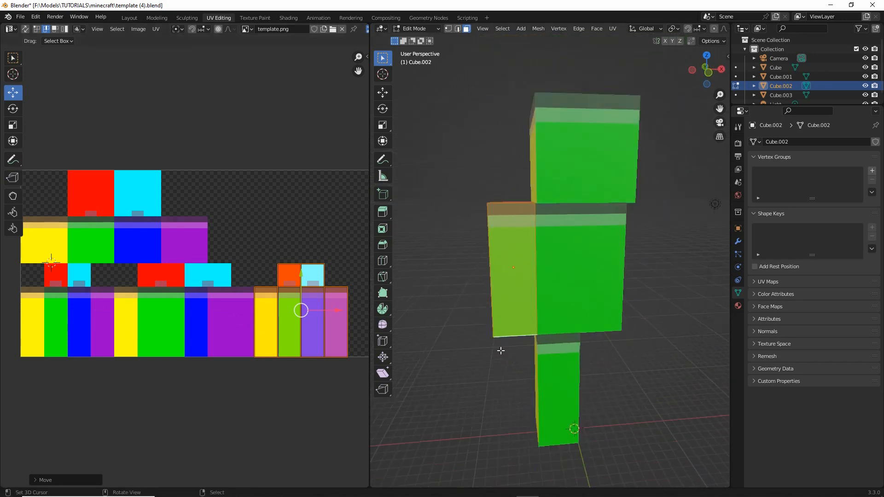
- Move all of the leg's UVs horizontally onto the leftmost limb block set of the template and return to Object Mode
mouse_move(585, 339)
middle_mouse_down()
mouse_move(472, 337)
mouse_move(645, 336)
mouse_move(596, 334)
mouse_move(641, 336)
mouse_move(568, 367)
middle_mouse_up()
left_click(562, 365)
key("a")
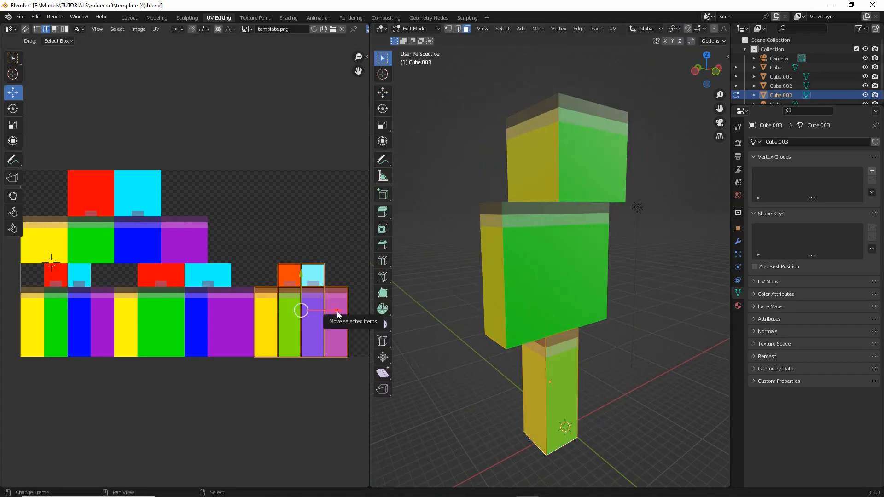
left_click_drag(345, 312, 102, 316)
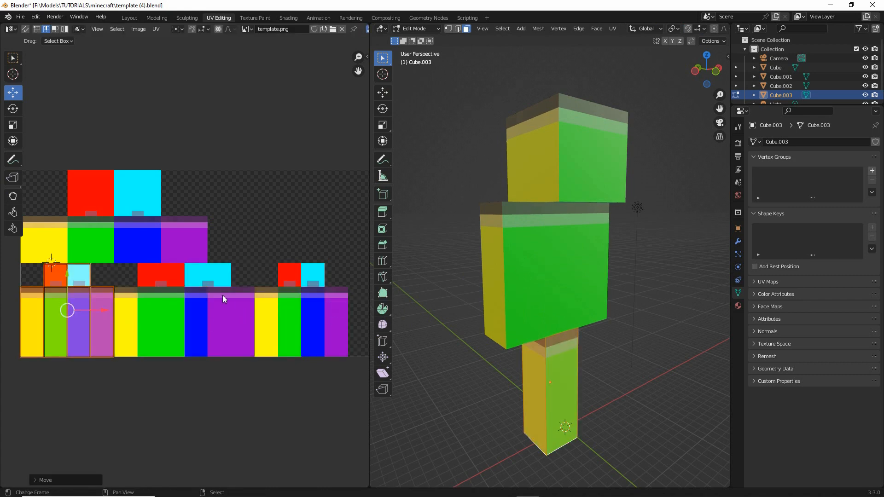
middle_click_drag(584, 295, 560, 294)
key("Tab")
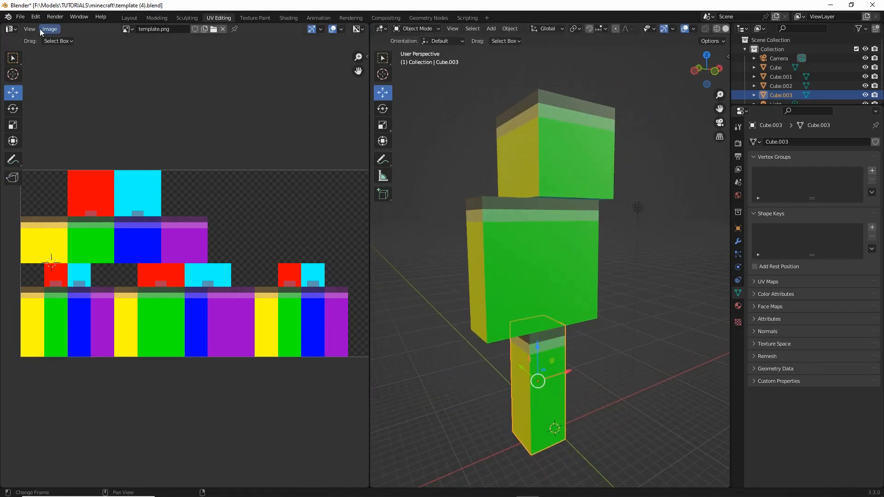
- Save the scene as a new file named template (5).blend
left_click(21, 17)
left_click(35, 87)
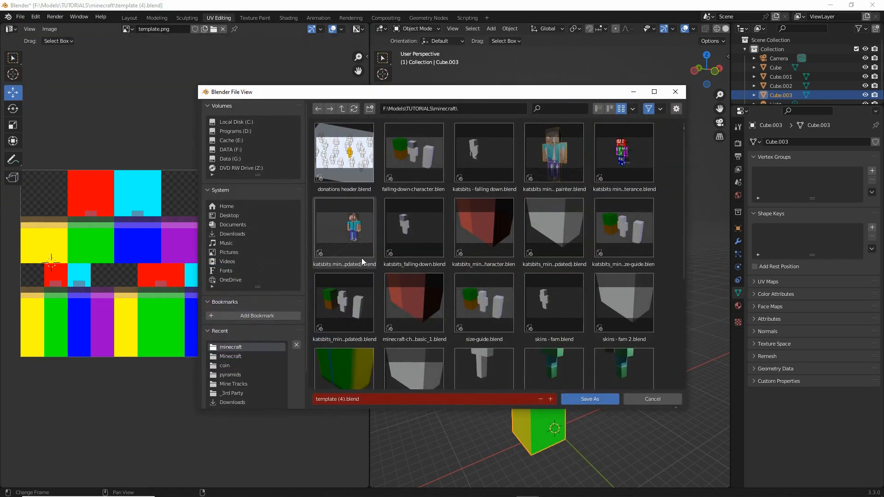
left_click(338, 399)
left_click(339, 399)
left_click_drag(339, 399, 343, 399)
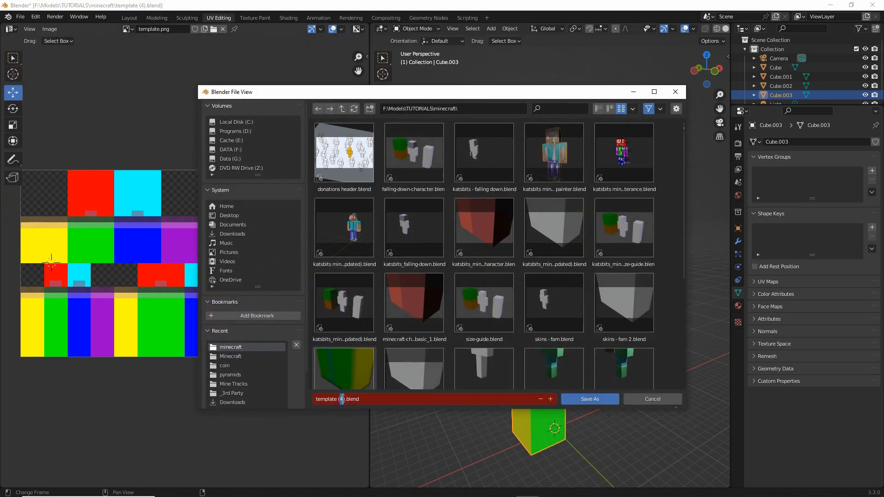
key("Return")
left_click(590, 399)
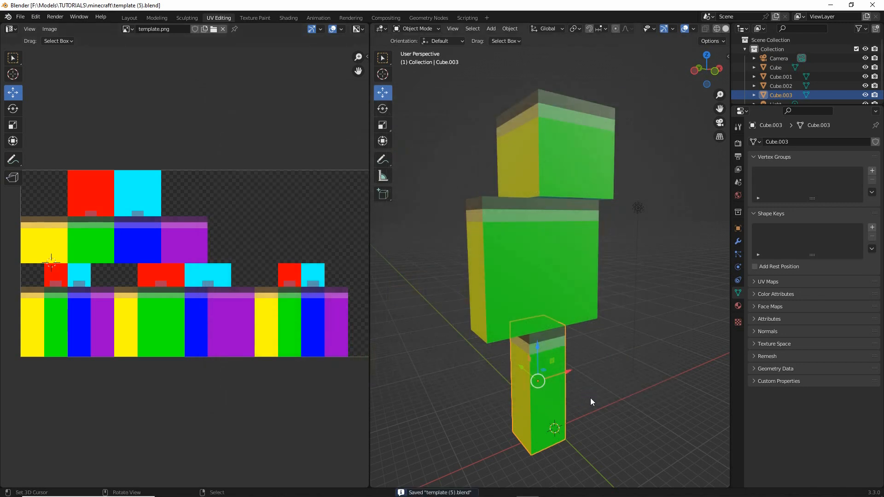
right_click(491, 281)
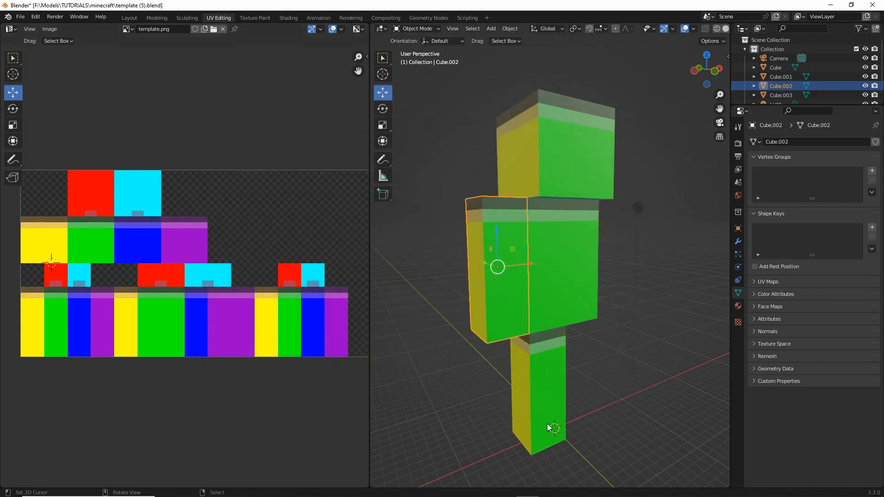
right_click(547, 423)
right_click(500, 291)
right_click(535, 384)
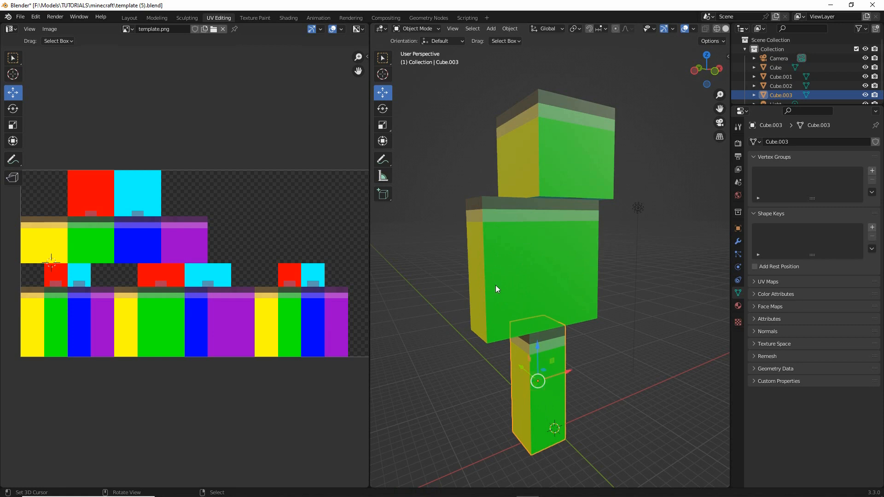
middle_click_drag(495, 285, 564, 349)
- Duplicate the arm and move the copy along the X axis, clear of the torso on the same side
right_click(499, 269)
middle_click_drag(499, 269, 523, 328)
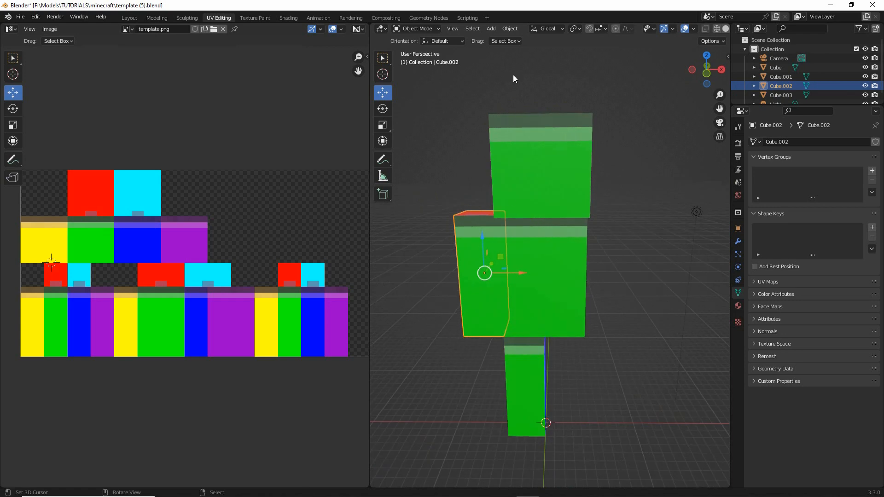
left_click(510, 28)
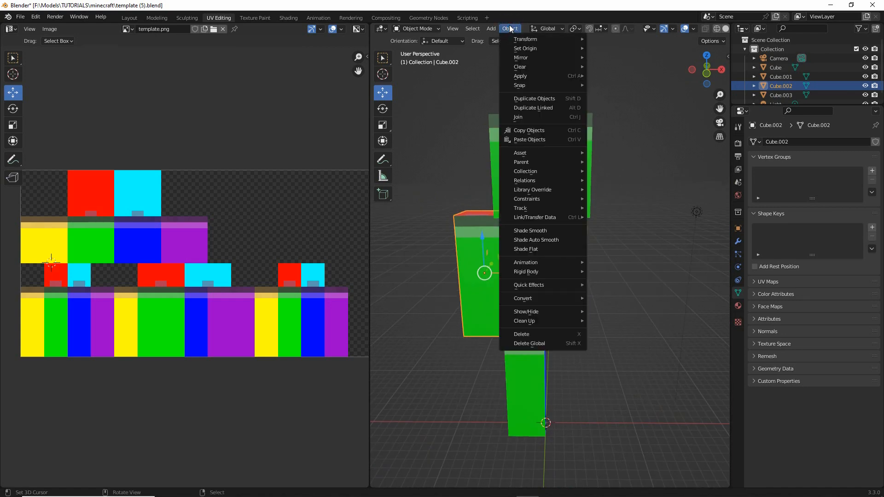
left_click(527, 98)
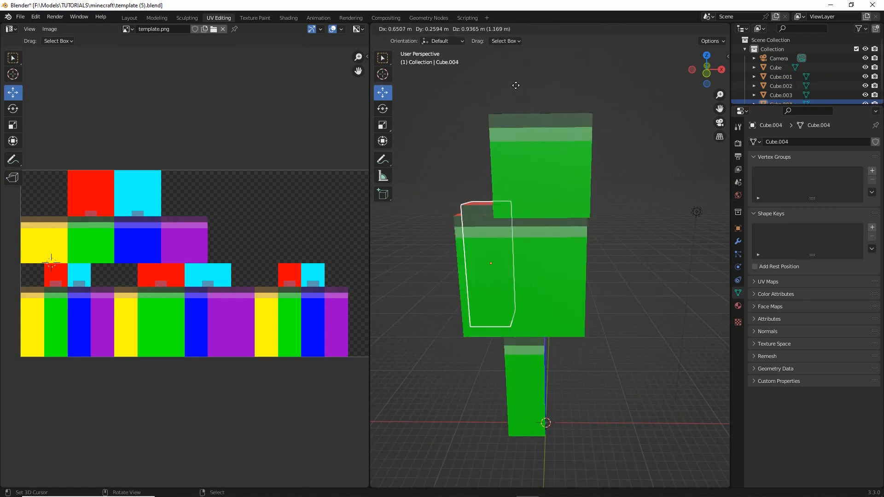
left_click(496, 230)
middle_click_drag(495, 230, 588, 283)
key("g")
key("x")
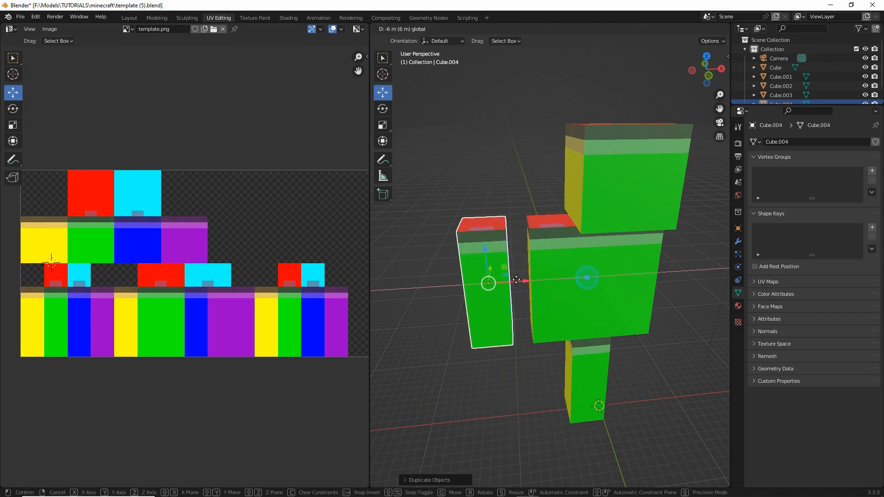
left_click(498, 280)
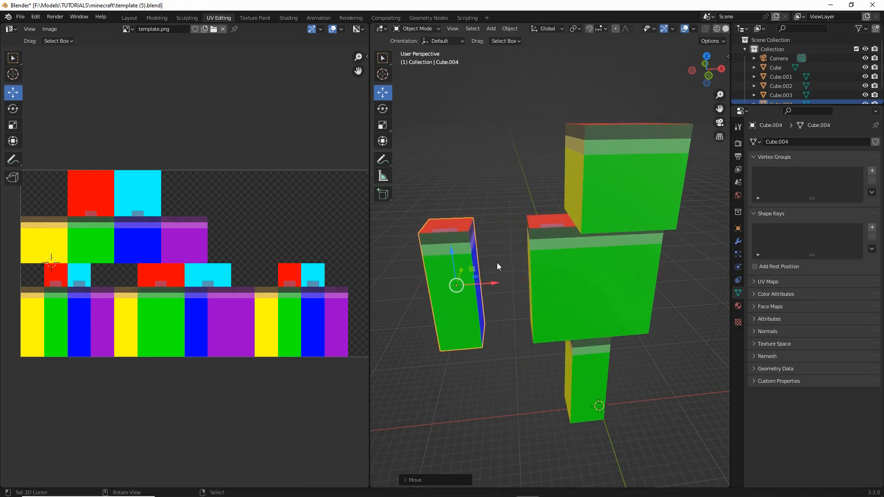
- Mirror the duplicated arm along the global X axis
mouse_move(496, 262)
middle_mouse_down()
mouse_move(477, 247)
mouse_move(501, 251)
middle_mouse_up()
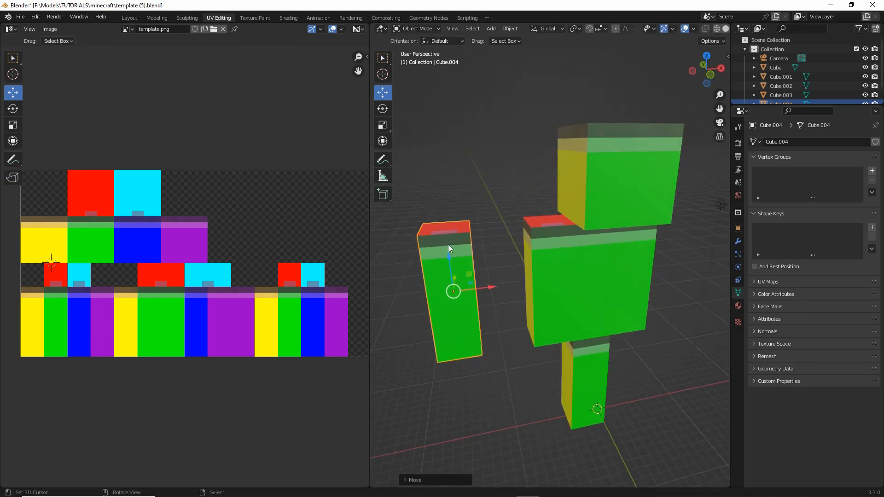
left_click(508, 29)
mouse_move(523, 59)
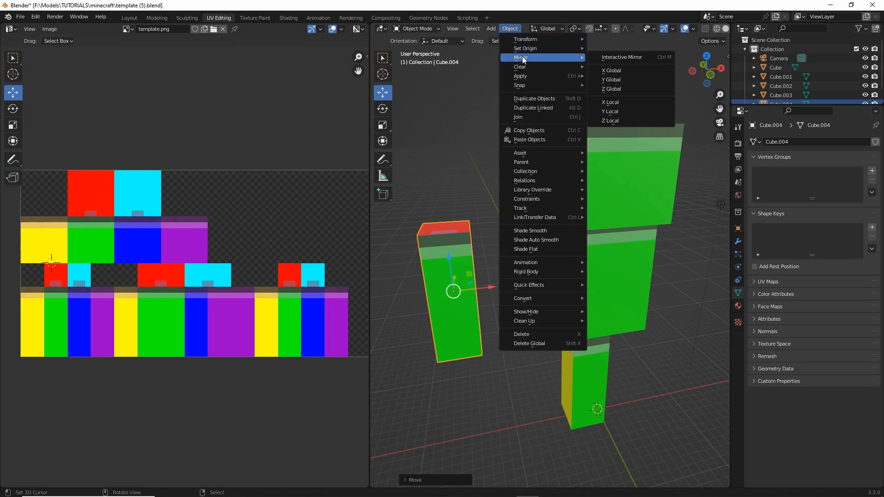
left_click(612, 70)
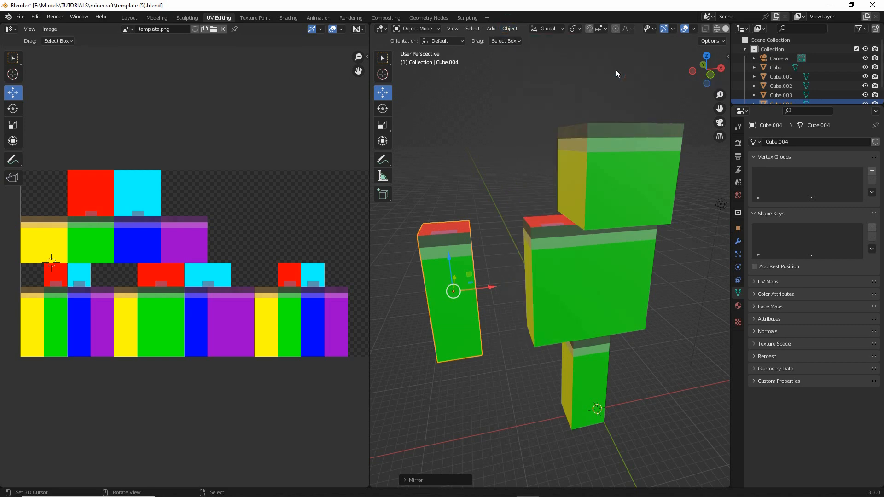
middle_click_drag(484, 280, 559, 272)
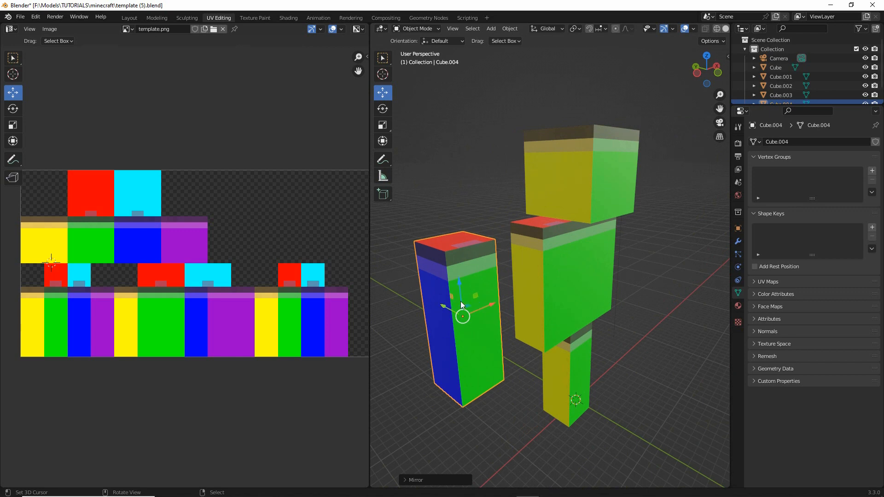
middle_click_drag(460, 305, 457, 283)
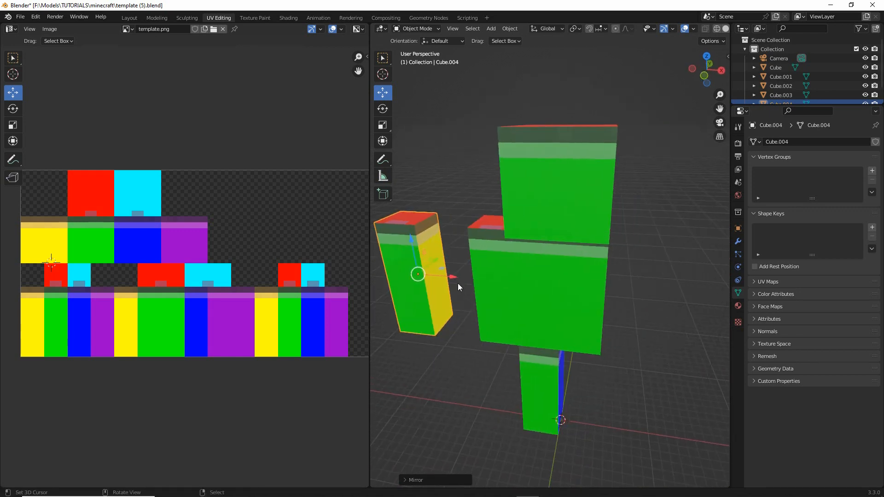
- Move the mirrored arm 21 m along the X axis against the opposite side of the torso
key("g")
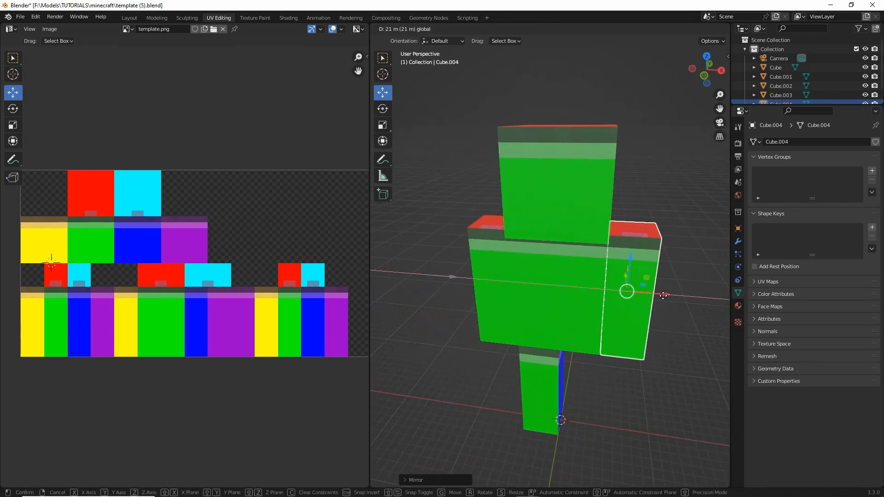
left_click(662, 281)
middle_click_drag(631, 304, 437, 288)
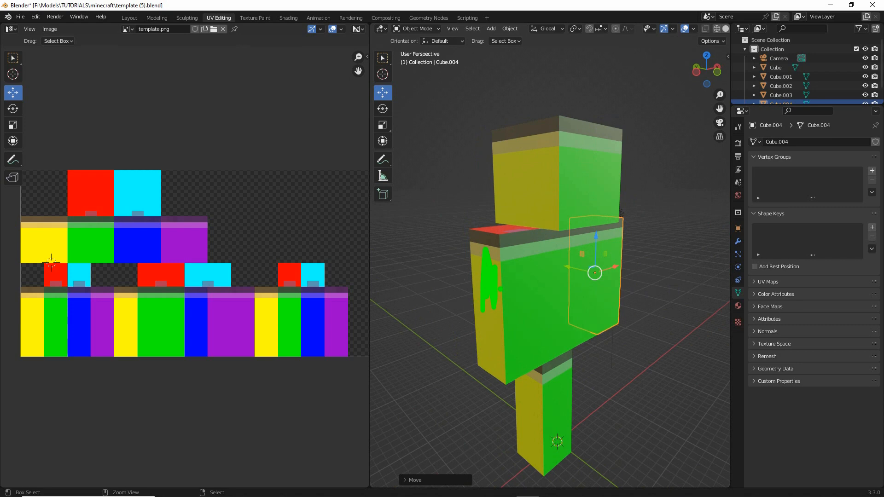
middle_click_drag(490, 304, 601, 289)
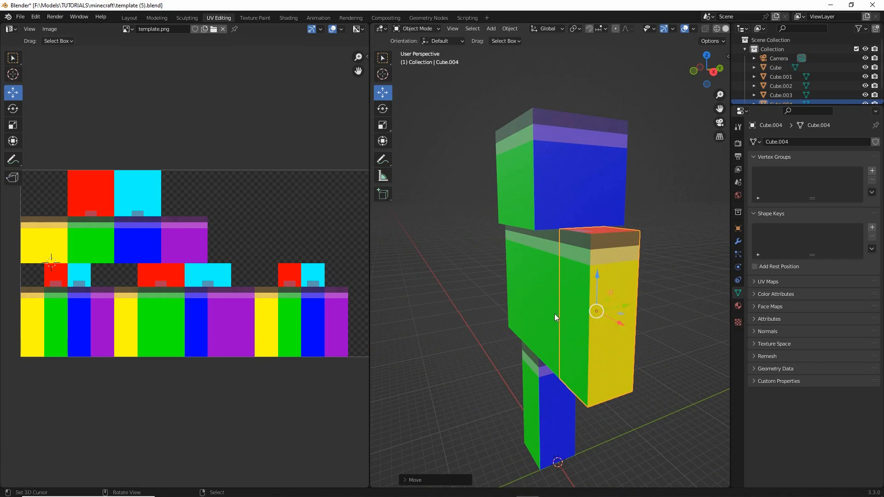
- Duplicate the leg and move the copy along the X axis, clear of the original leg
middle_click_drag(554, 314, 527, 377)
left_click(533, 349)
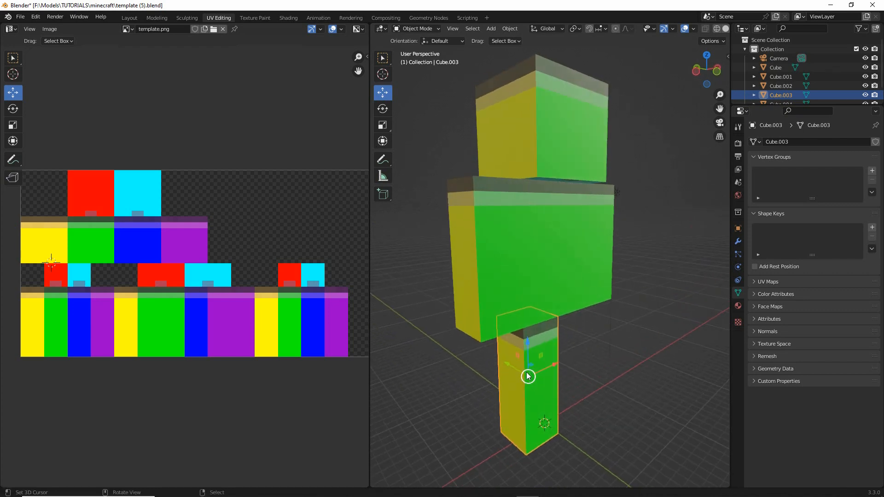
left_click(510, 29)
left_click(517, 97)
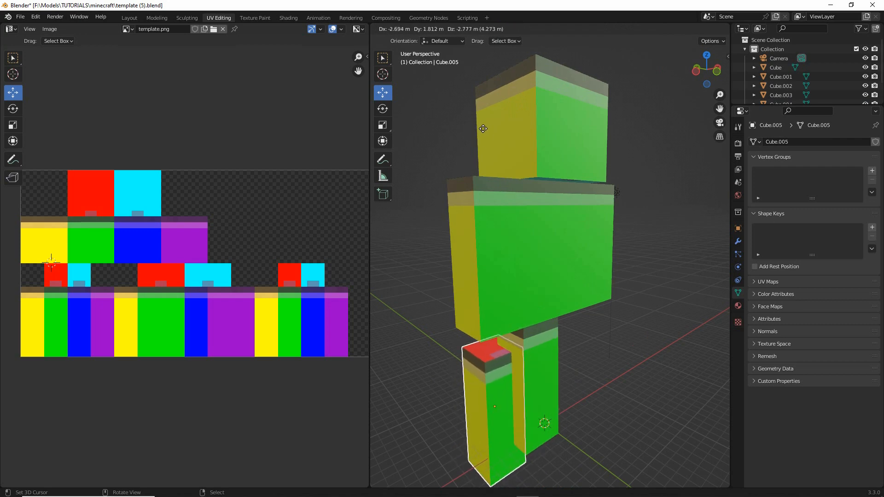
right_click(483, 129)
middle_click_drag(509, 257, 476, 264)
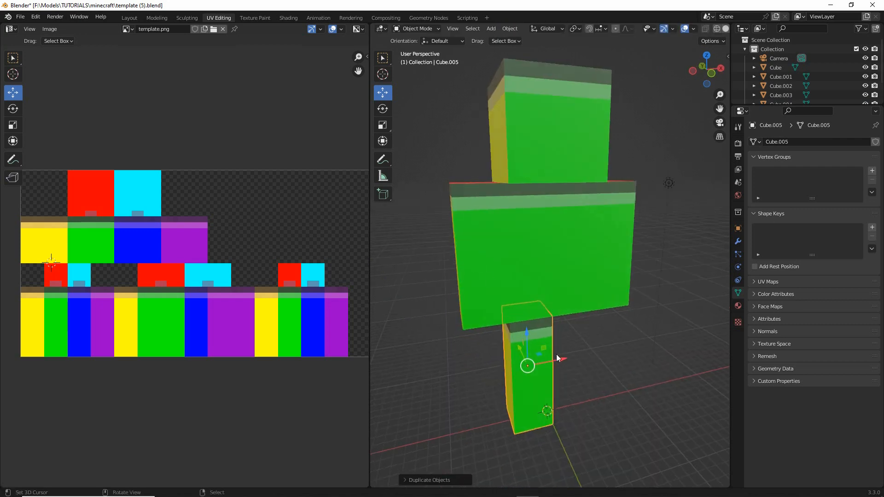
left_click_drag(560, 359, 449, 367)
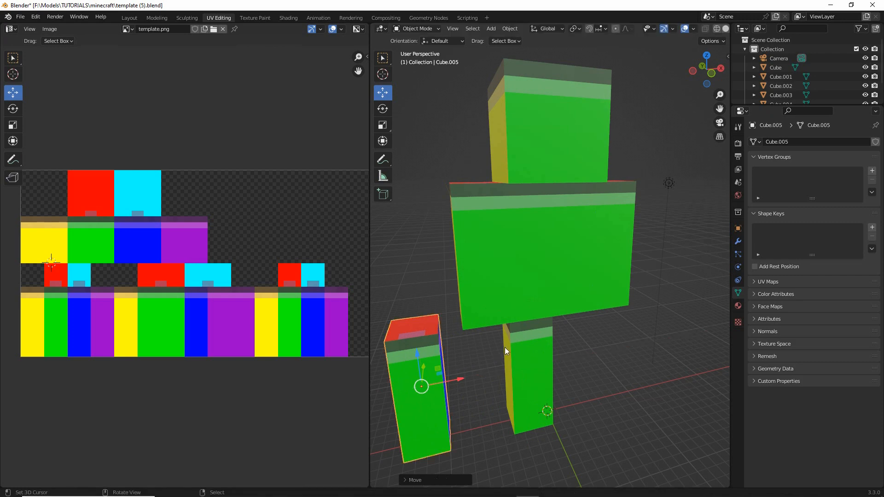
- Mirror the duplicated leg along the global X axis
mouse_move(447, 364)
middle_mouse_down()
mouse_move(462, 348)
mouse_move(498, 340)
middle_mouse_up()
left_click_drag(505, 319, 506, 361, "ctrl")
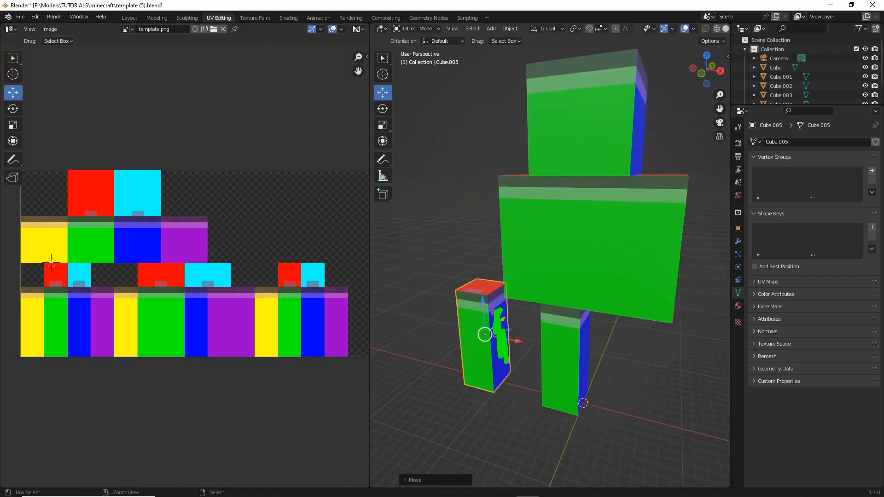
left_click(510, 28)
mouse_move(520, 61)
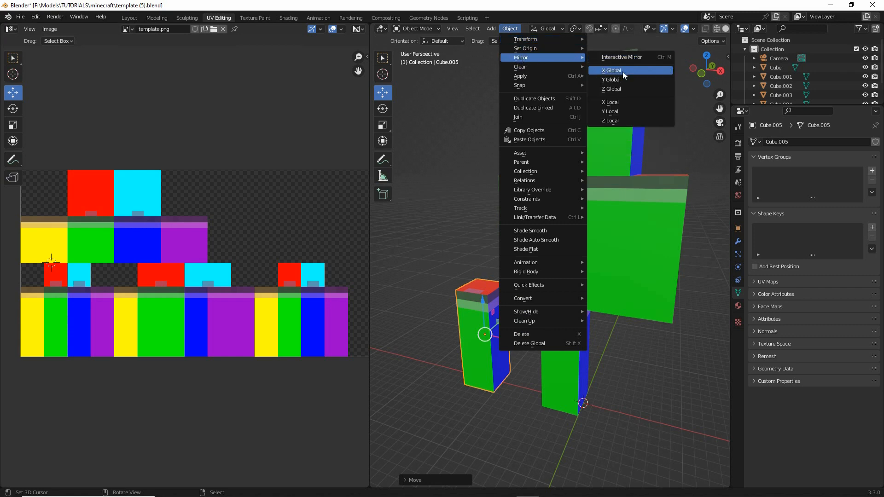
left_click_drag(598, 78, 627, 77)
mouse_move(539, 64)
left_mouse_down()
mouse_move(506, 65)
mouse_move(527, 38)
left_mouse_up()
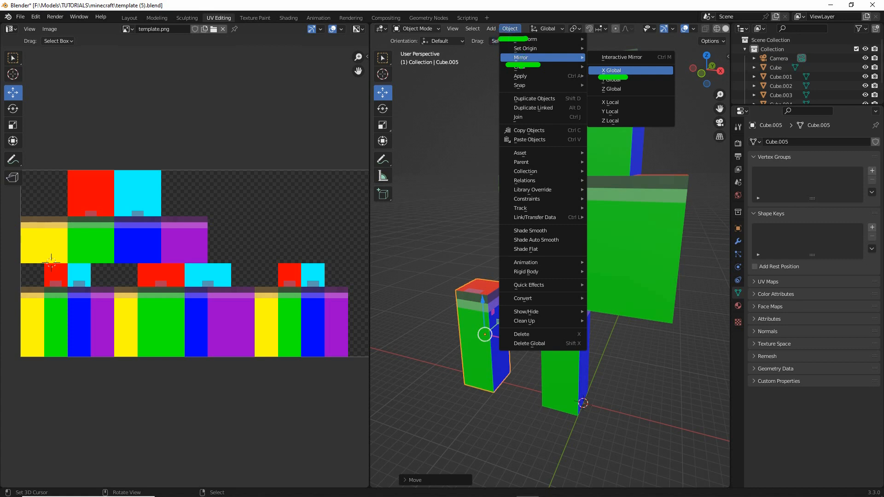
left_click(614, 71)
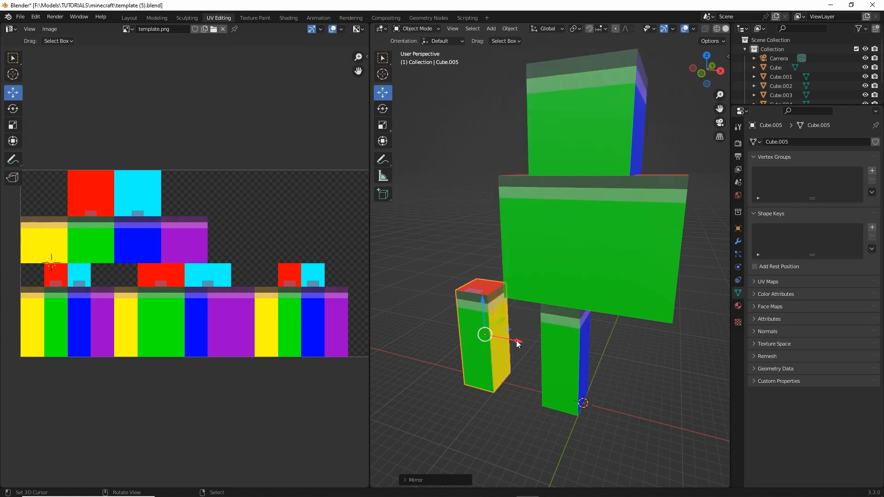
- Move the mirrored leg along the X axis to sit beside the original leg under the torso
left_click_drag(483, 330, 604, 359)
middle_click_drag(620, 350, 506, 301)
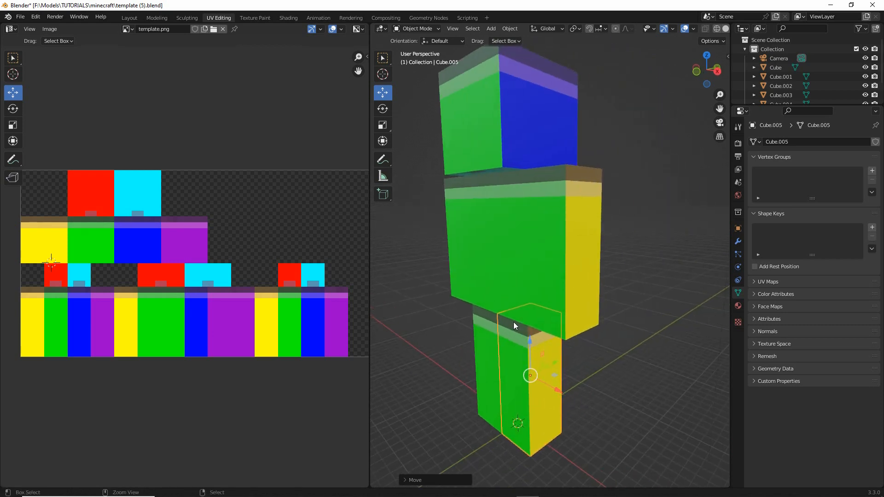
left_click_drag(523, 339, 516, 424)
mouse_move(557, 233)
left_mouse_down()
mouse_move(563, 220)
mouse_move(572, 288)
left_mouse_up()
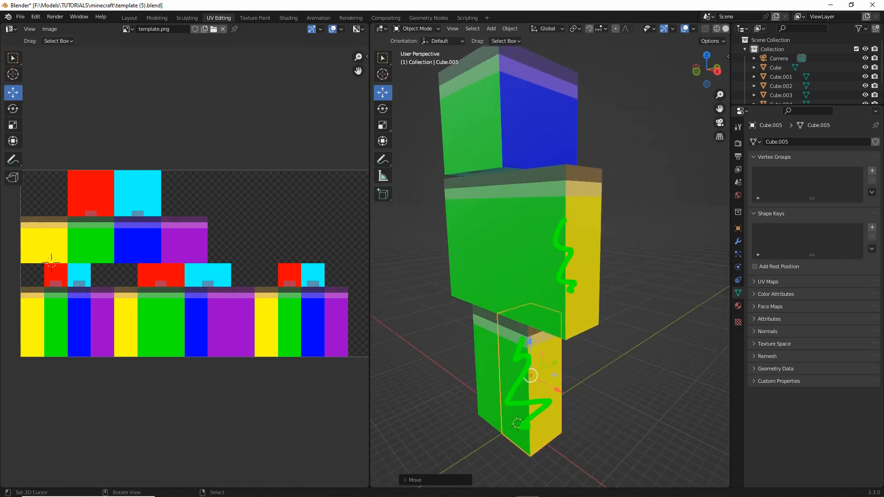
mouse_move(508, 316)
middle_mouse_down()
mouse_move(499, 337)
mouse_move(509, 312)
middle_mouse_up()
middle_click_drag(569, 250, 571, 257)
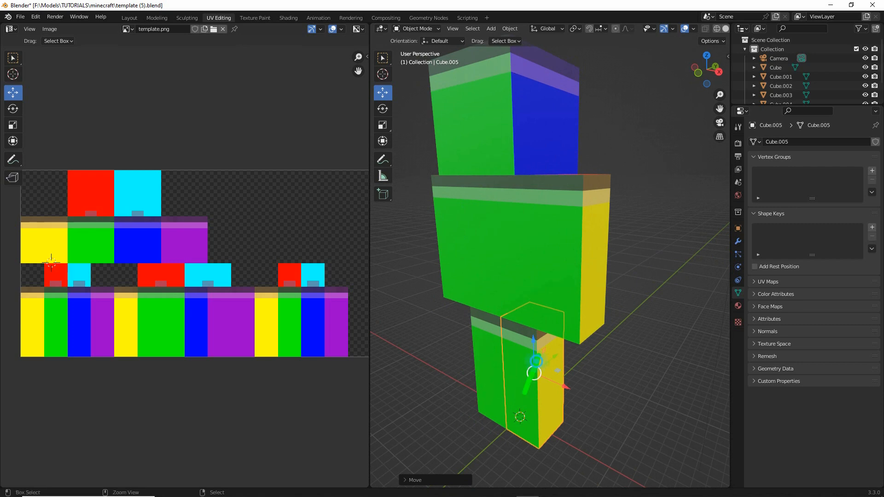
- Apply the rotation and scale of the mirrored leg
left_click(510, 28)
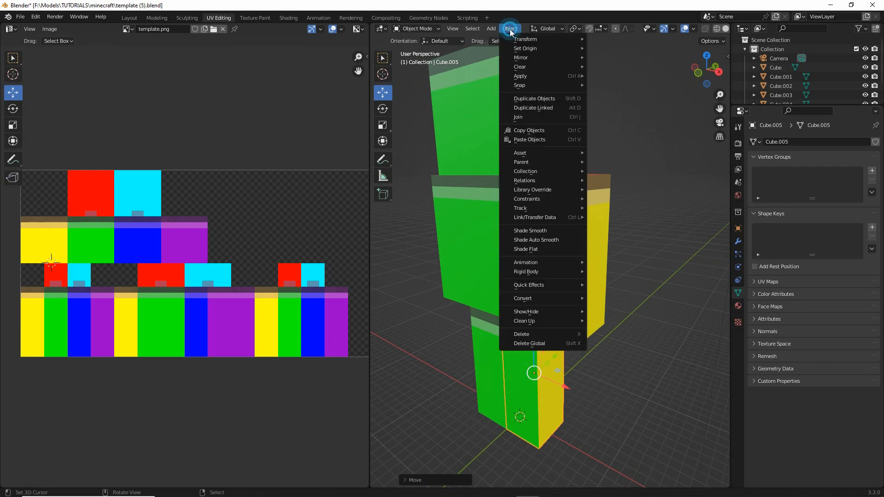
mouse_move(522, 80)
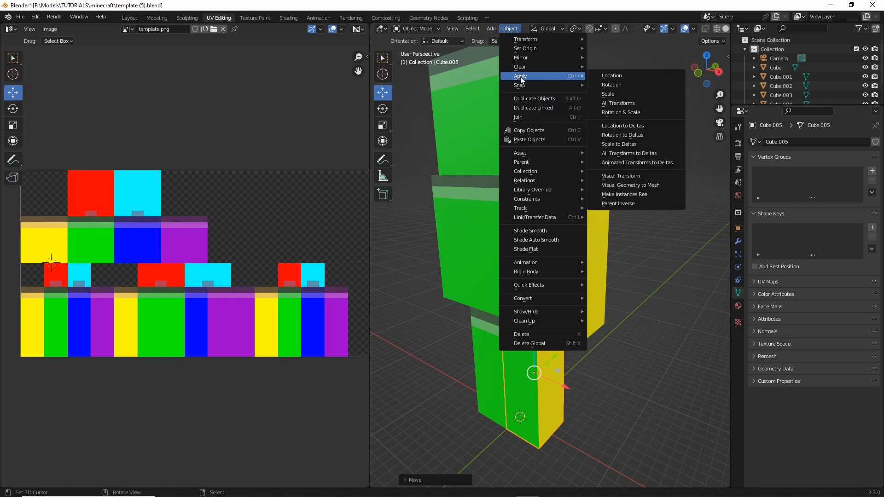
left_click(607, 113)
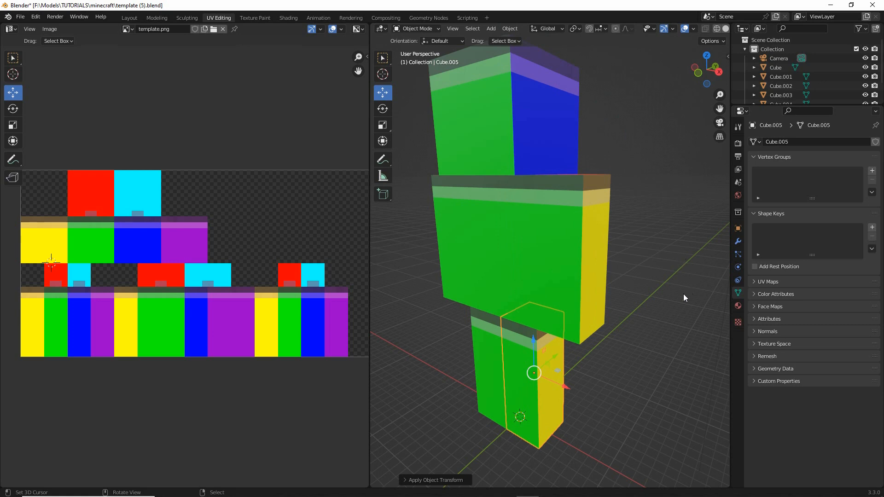
- Enable Backface Culling in the settings of the minecraft material
key("ctrl+2")
left_click_drag(738, 297, 738, 298)
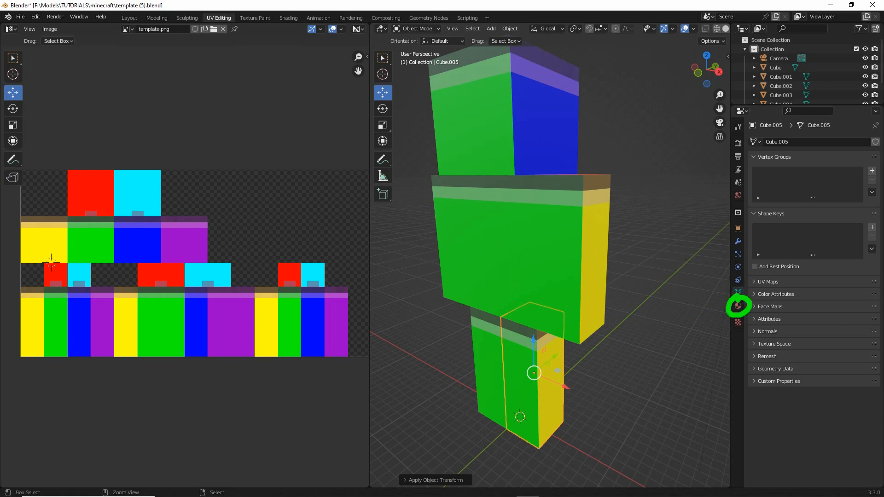
left_click(738, 306)
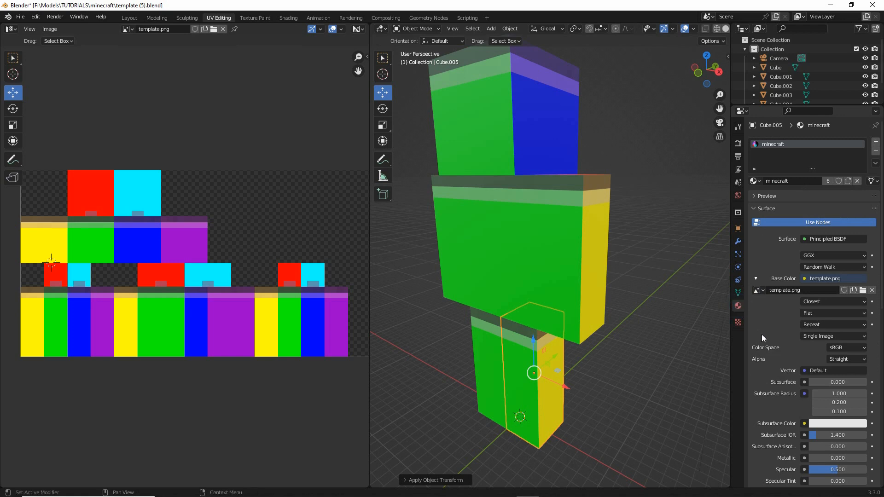
scroll(762, 335, "down", 6)
scroll(763, 333, "down", 8)
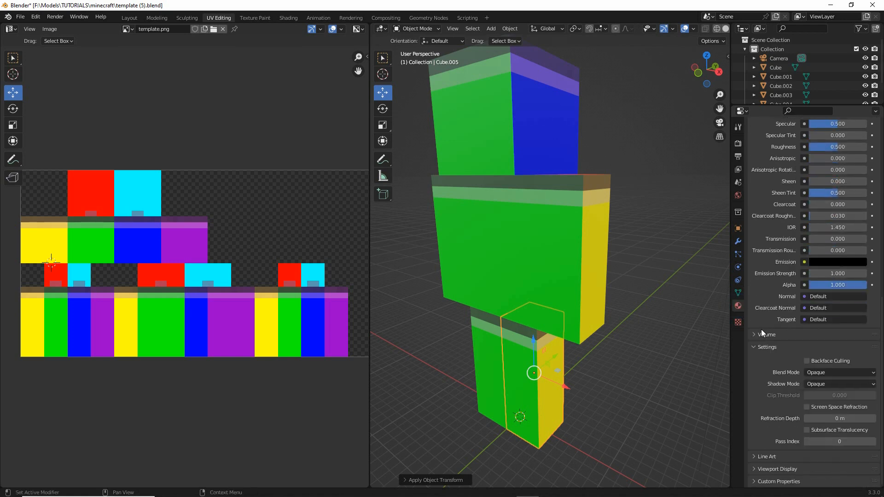
key("ctrl+2")
mouse_move(803, 349)
left_mouse_down()
mouse_move(793, 374)
mouse_move(835, 343)
mouse_move(794, 350)
left_mouse_up()
key("Escape")
left_click(807, 361)
- Enter Edit Mode on the mirrored leg with its inside-out faces in view
mouse_move(532, 342)
middle_mouse_down()
mouse_move(598, 339)
mouse_move(529, 341)
middle_mouse_up()
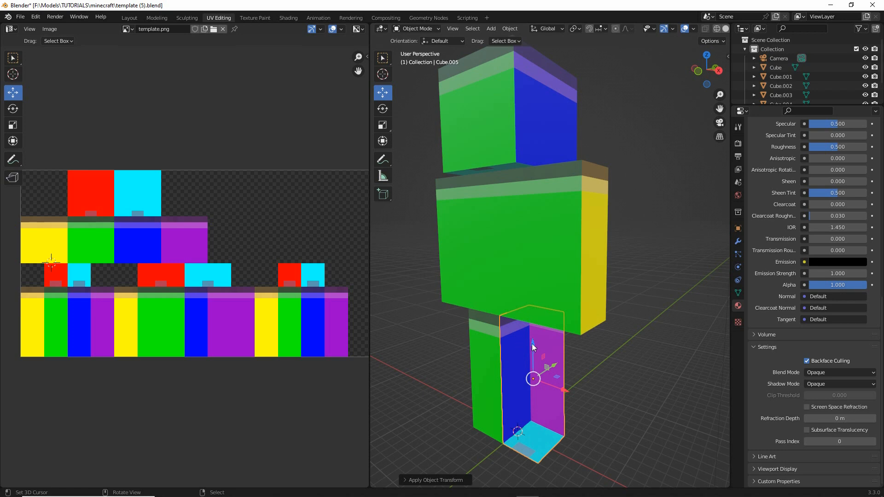
mouse_move(532, 344)
middle_mouse_down()
mouse_move(511, 349)
mouse_move(526, 347)
middle_mouse_up()
scroll(526, 347, "up", 3)
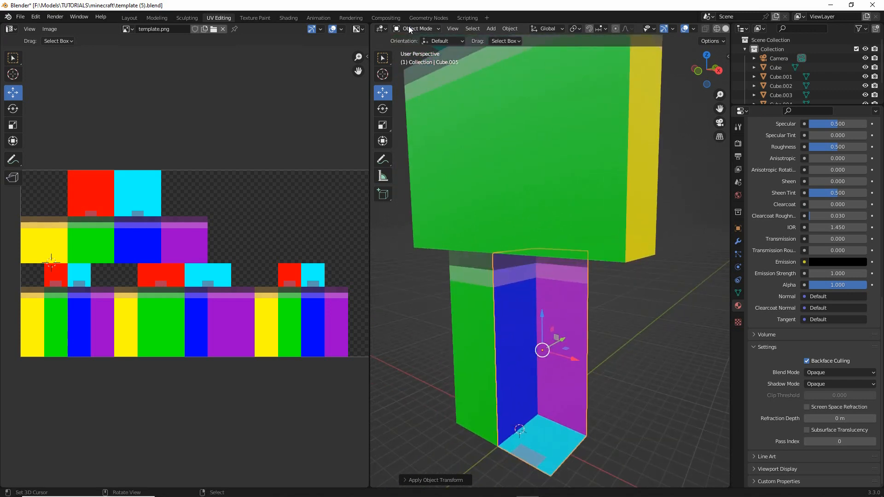
left_click(409, 29)
left_click(413, 46)
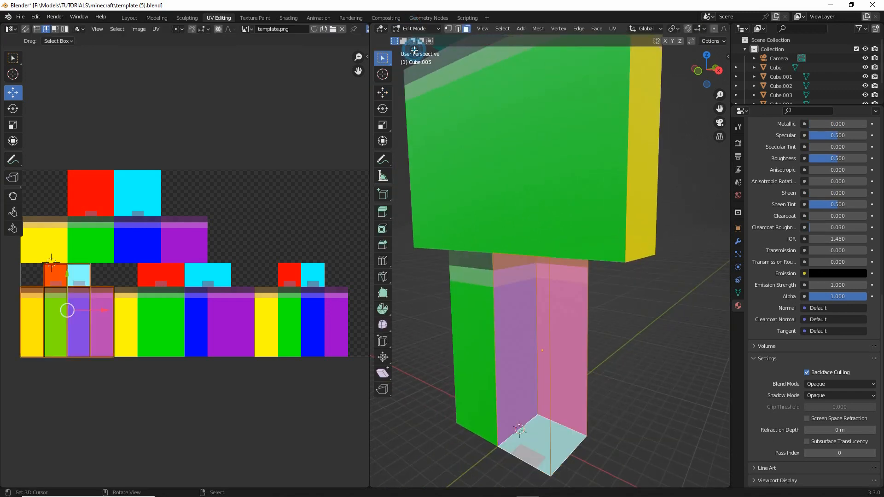
- Recalculate the mirrored leg's normals to the outside and return to Object Mode
left_click(520, 29)
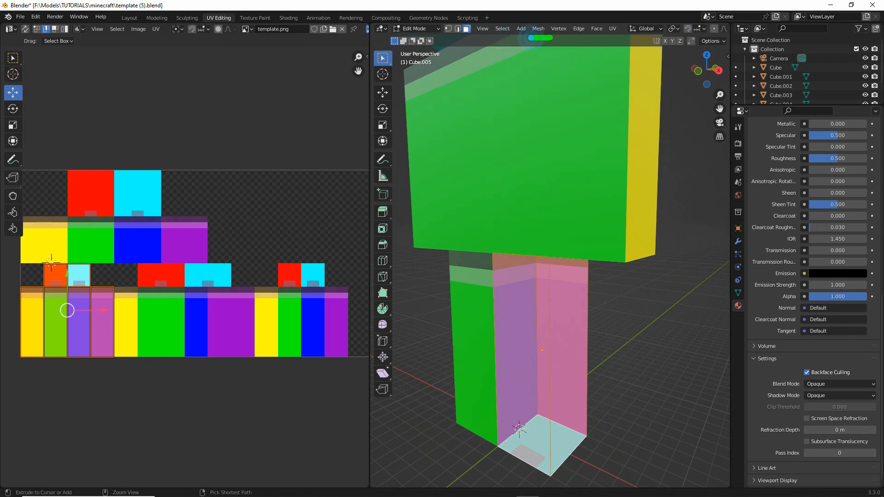
left_click(539, 28)
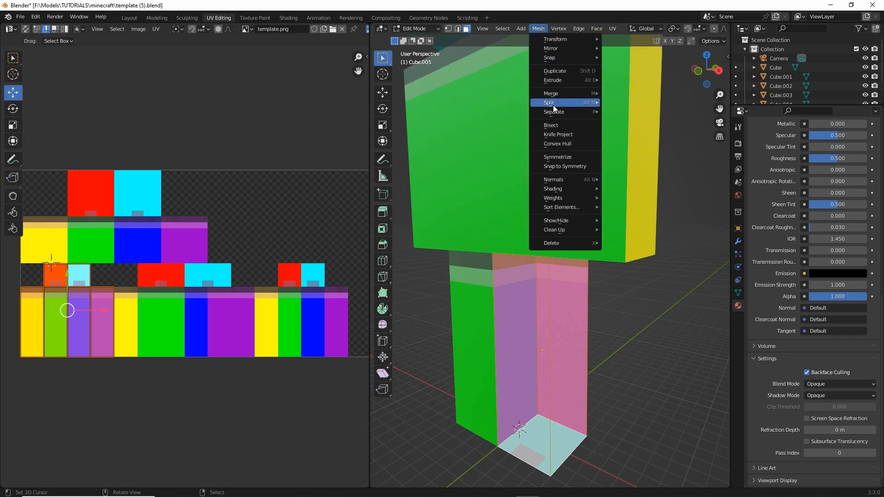
mouse_move(553, 182)
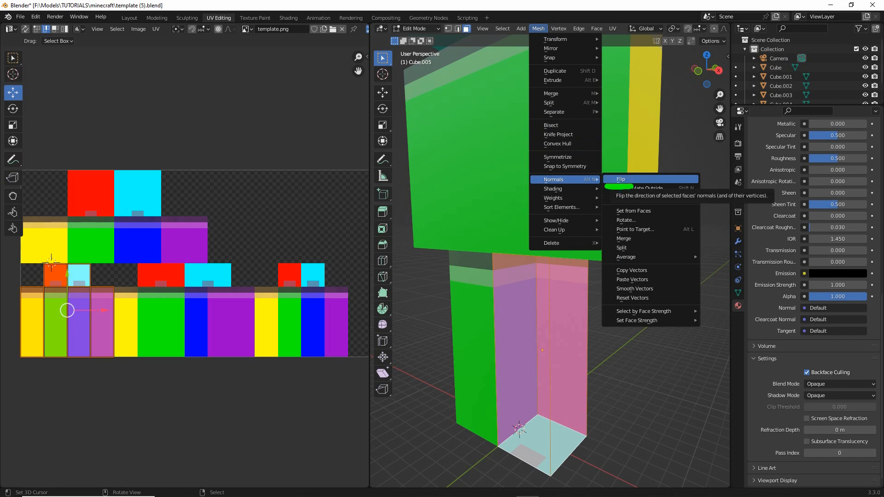
left_click_drag(550, 187, 570, 186)
left_click_drag(527, 39, 550, 40)
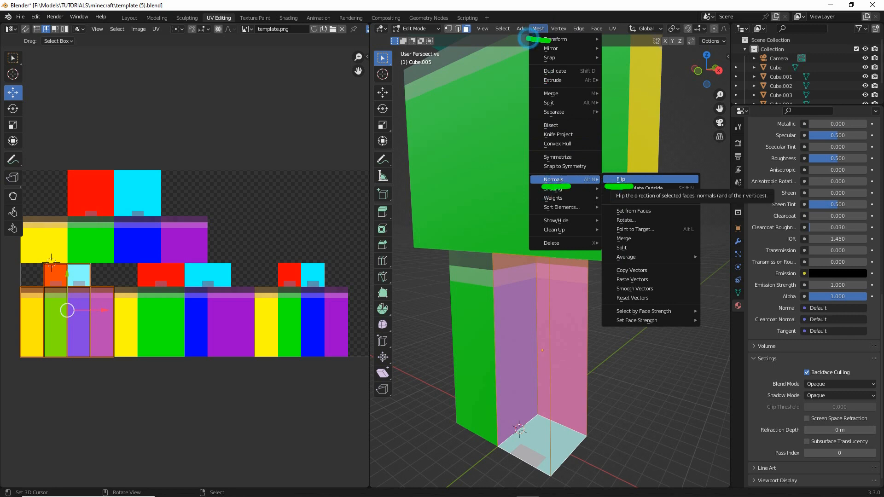
left_click_drag(543, 189, 569, 189)
key("Escape")
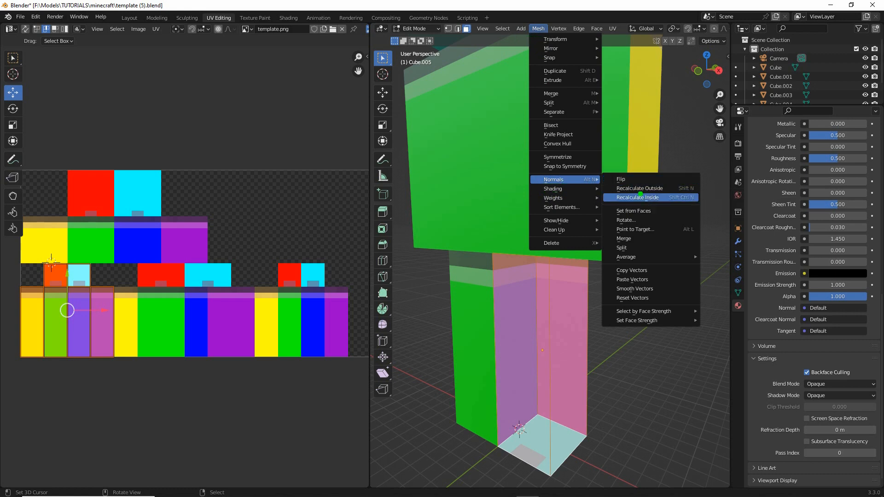
left_click_drag(615, 197, 665, 197)
key("Escape")
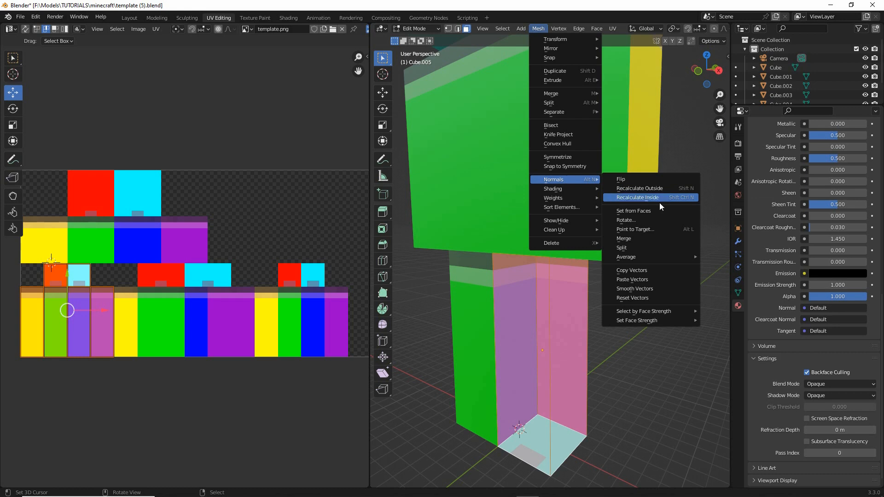
left_click(636, 189)
mouse_move(554, 261)
middle_mouse_down()
mouse_move(472, 253)
mouse_move(557, 265)
middle_mouse_up()
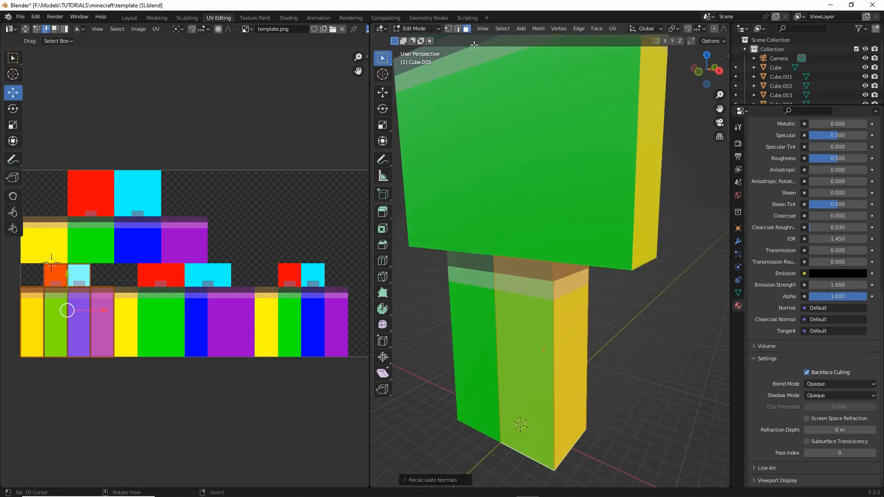
left_click(414, 29)
left_click(415, 41)
- Apply the rotation and scale of the mirrored arm beside the torso
scroll(573, 206, "down", 2)
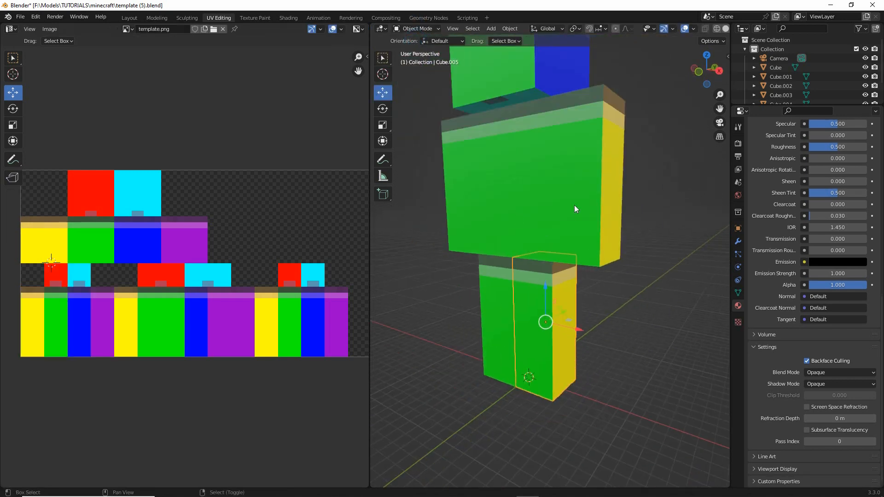
scroll(566, 216, "down", 1)
left_click(564, 210)
middle_click_drag(564, 211, 556, 253)
left_click(509, 29)
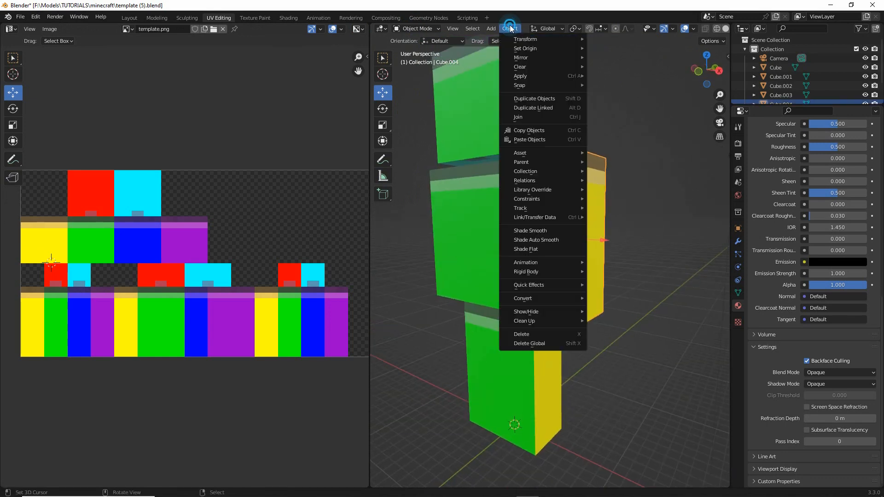
mouse_move(525, 79)
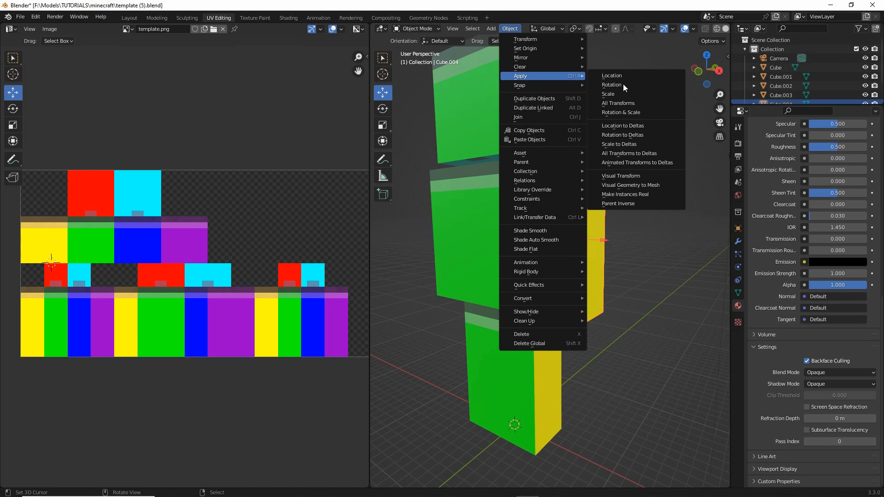
left_click(623, 112)
middle_click_drag(616, 214, 602, 242)
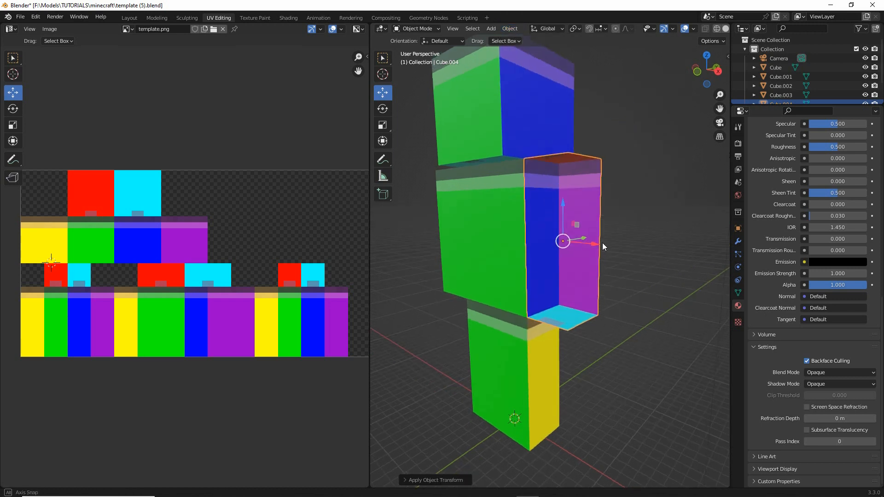
- Enter Edit Mode on the mirrored arm and select all of its faces
left_click(416, 29)
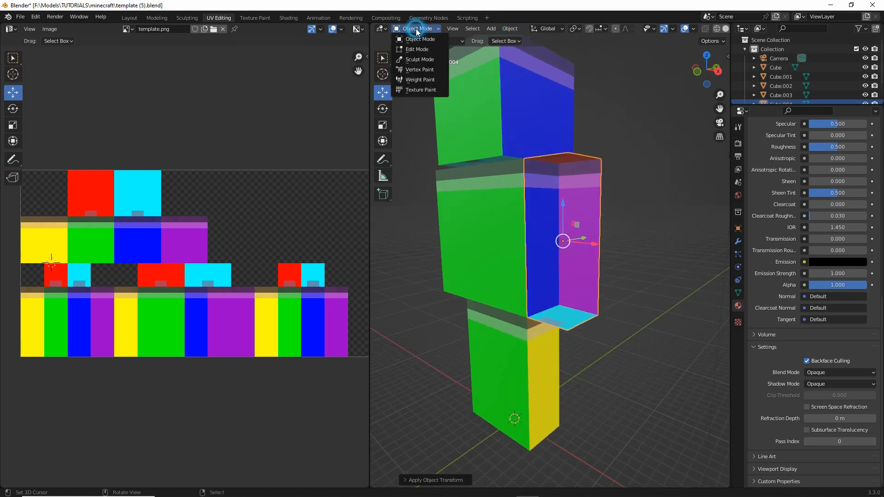
left_click(416, 50)
left_click(502, 29)
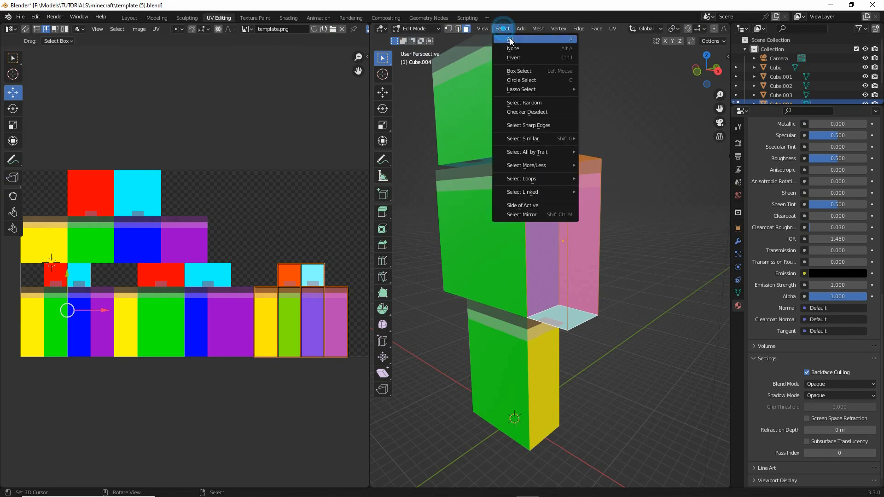
left_click(511, 39)
- Recalculate the mirrored arm's normals to the outside and return to Object Mode
left_click(538, 29)
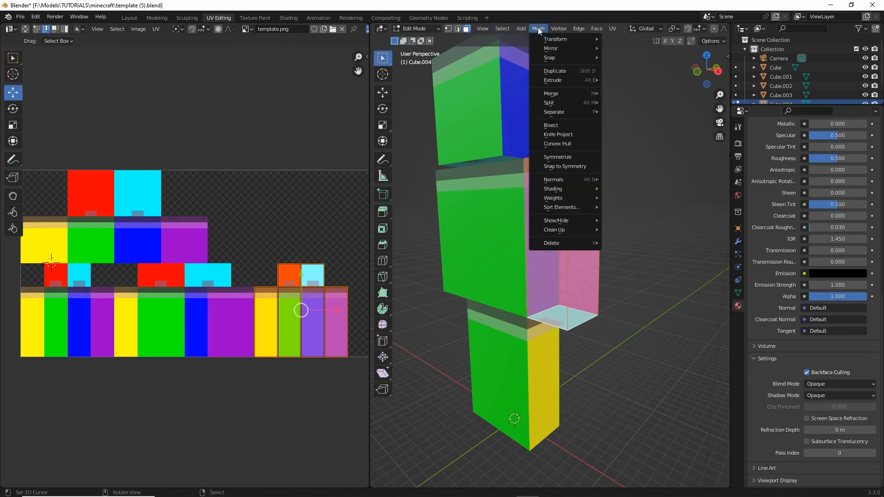
mouse_move(560, 183)
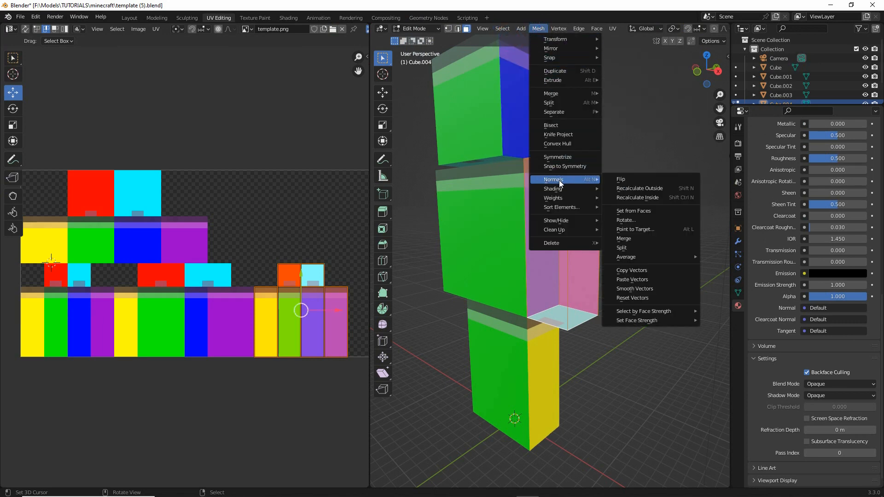
left_click(642, 189)
middle_click_drag(642, 189, 623, 243)
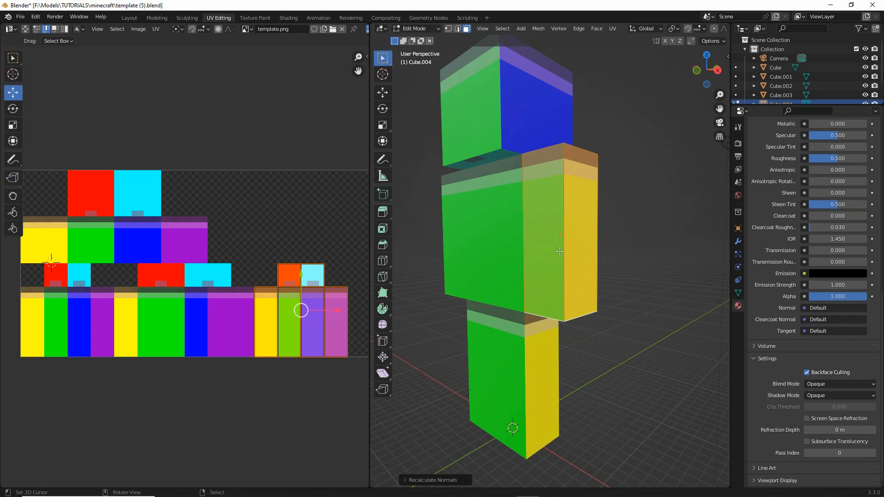
middle_click_drag(560, 252, 494, 212)
left_click(428, 29)
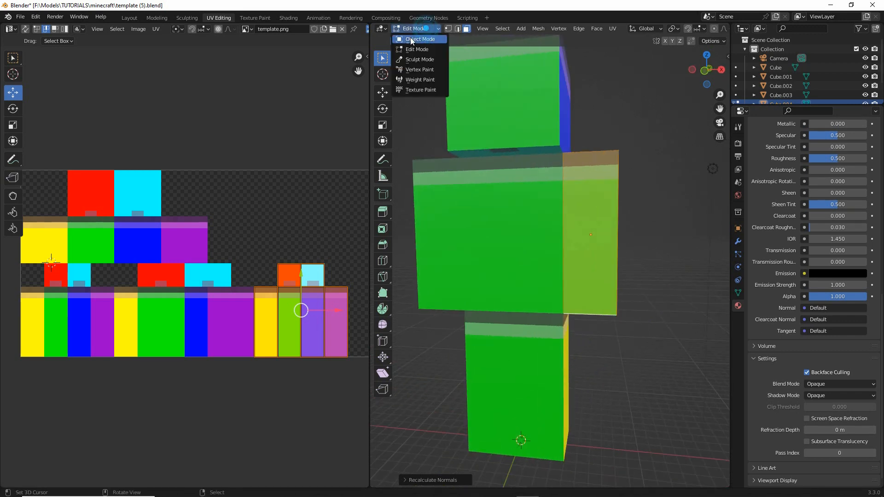
left_click(410, 39)
- Deselect all objects and switch to the Layout workspace
middle_click_drag(502, 142, 571, 305)
key("alt+a")
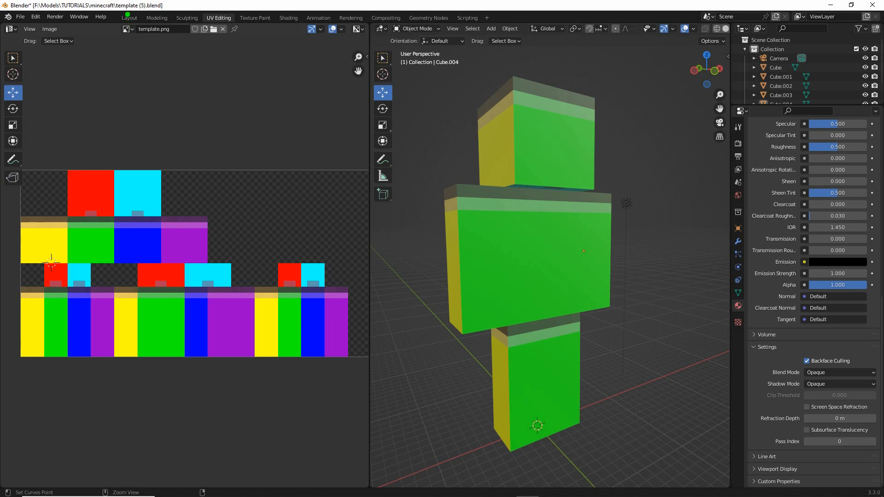
left_click(126, 18)
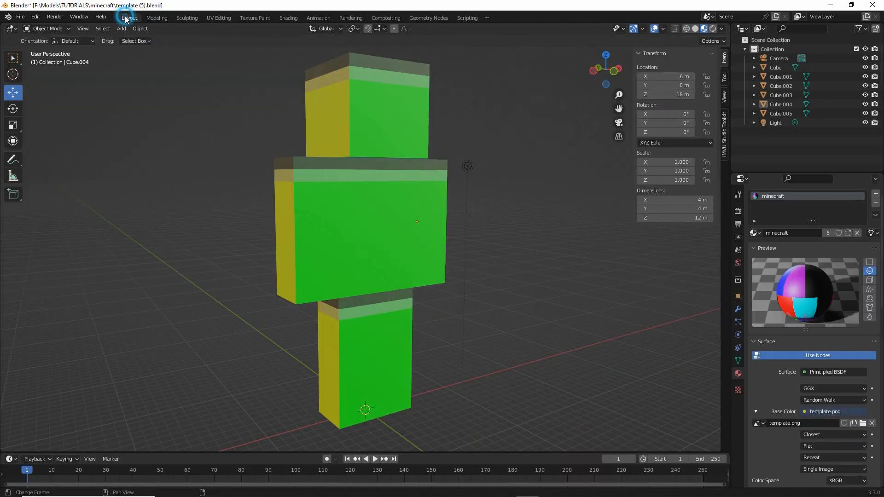
- Save the project as a new file named template (6).blend in the same folder
left_click(20, 16)
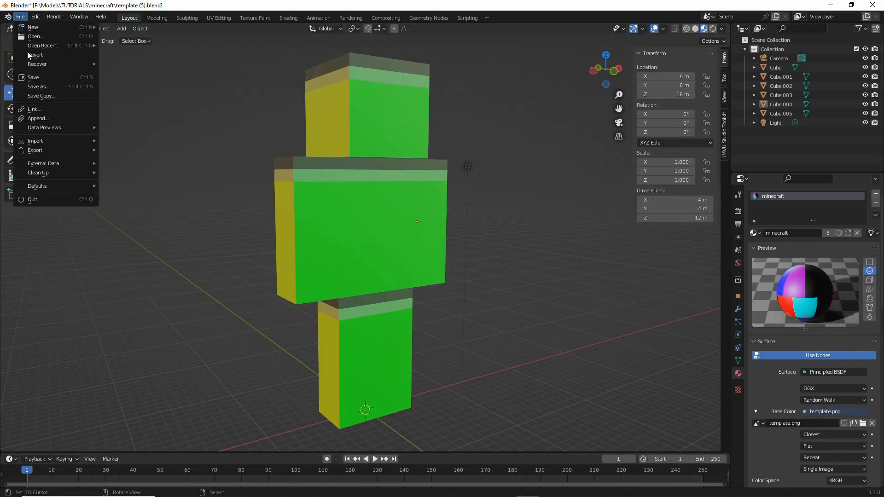
left_click(32, 86)
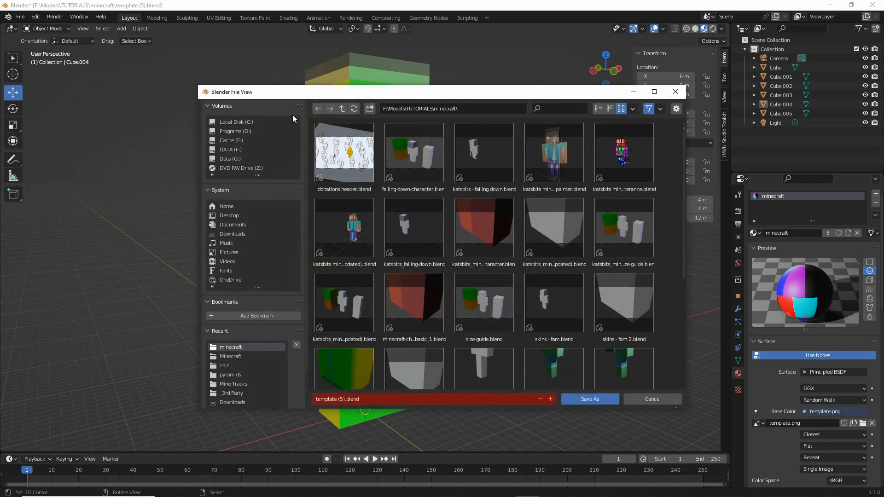
left_click(344, 399)
left_click(342, 399)
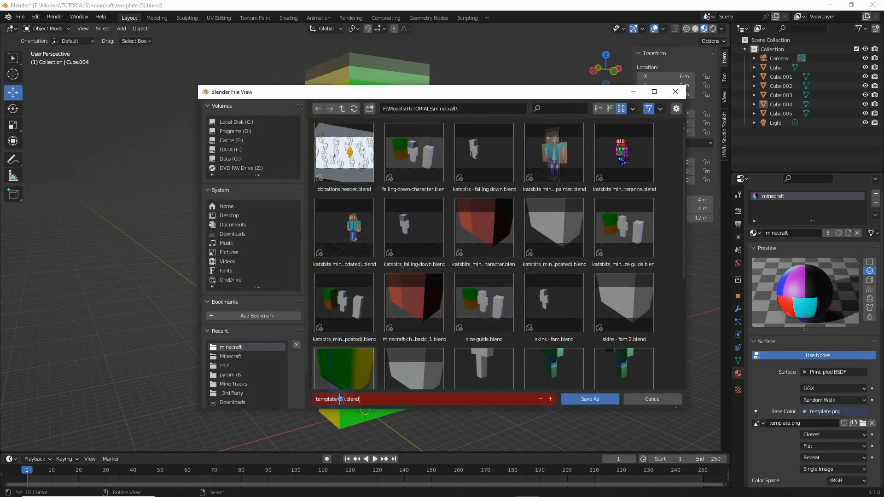
key("BackSpace")
type("6")
key("Return")
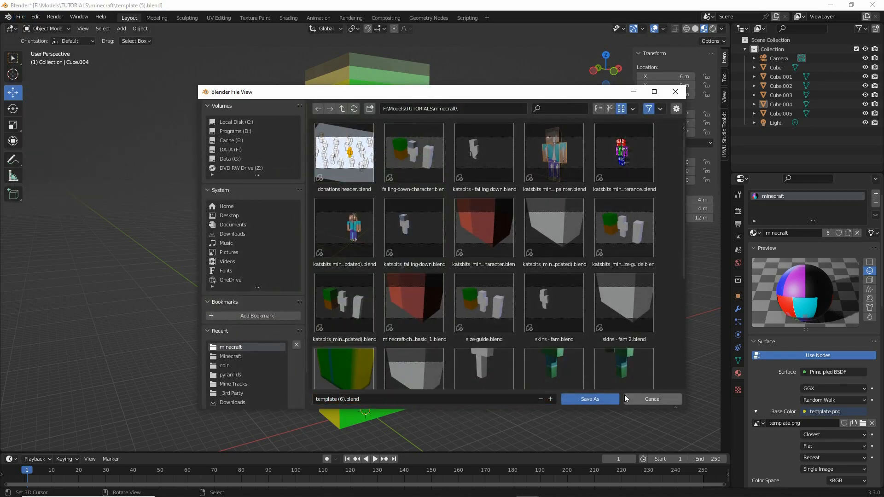
left_click(590, 399)
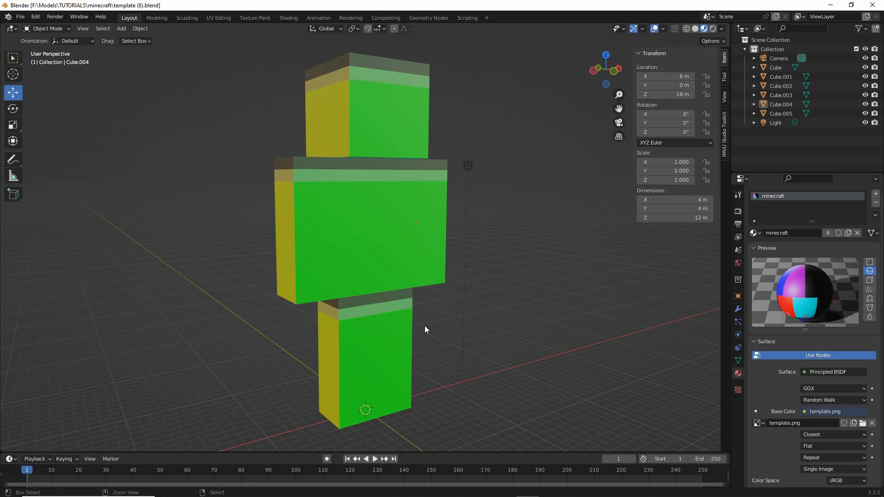
mouse_move(274, 159)
left_mouse_down()
mouse_move(273, 306)
mouse_move(331, 301)
mouse_move(285, 155)
left_mouse_up()
mouse_move(349, 158)
left_mouse_down()
mouse_move(407, 159)
mouse_move(407, 264)
left_mouse_up()
left_click_drag(406, 280, 345, 298)
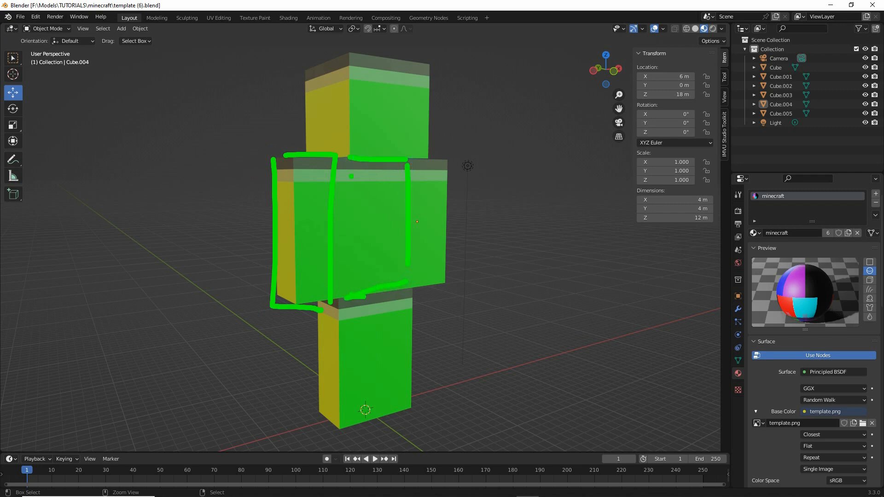
key("Escape")
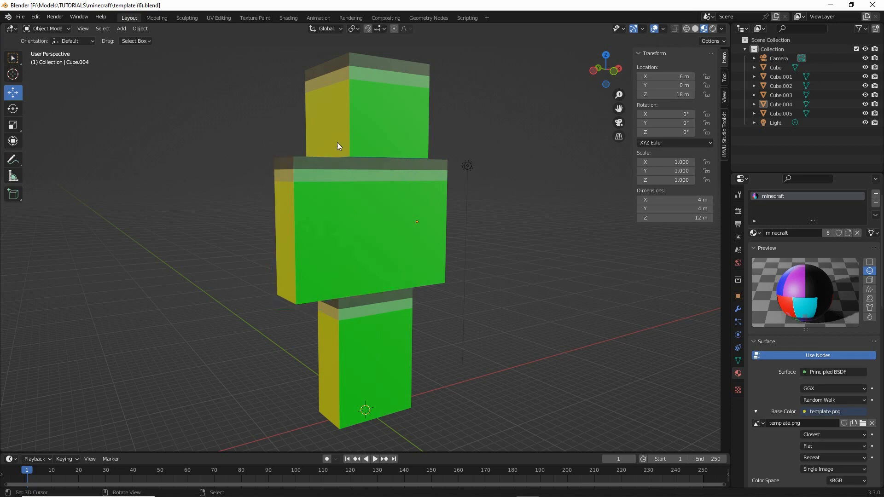
mouse_move(315, 225)
middle_mouse_down()
mouse_move(307, 243)
mouse_move(321, 226)
middle_mouse_up()
scroll(305, 243, "up", 2)
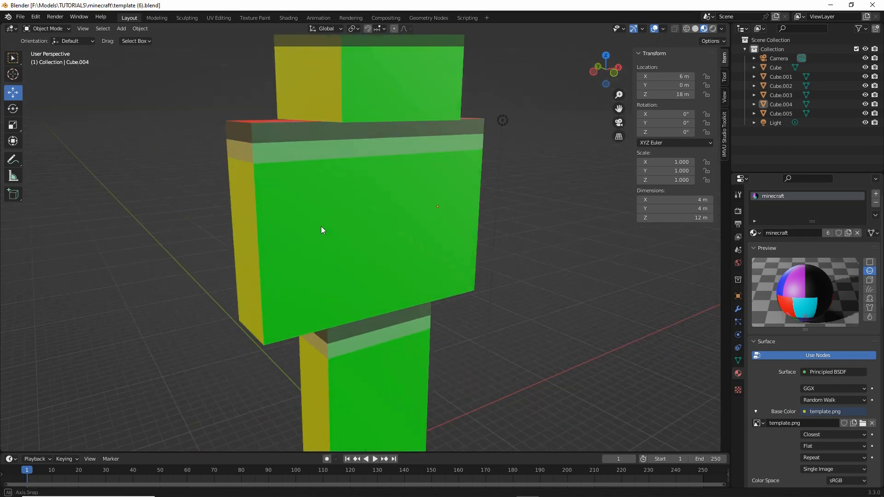
scroll(317, 226, "down", 1)
key("ctrl+2")
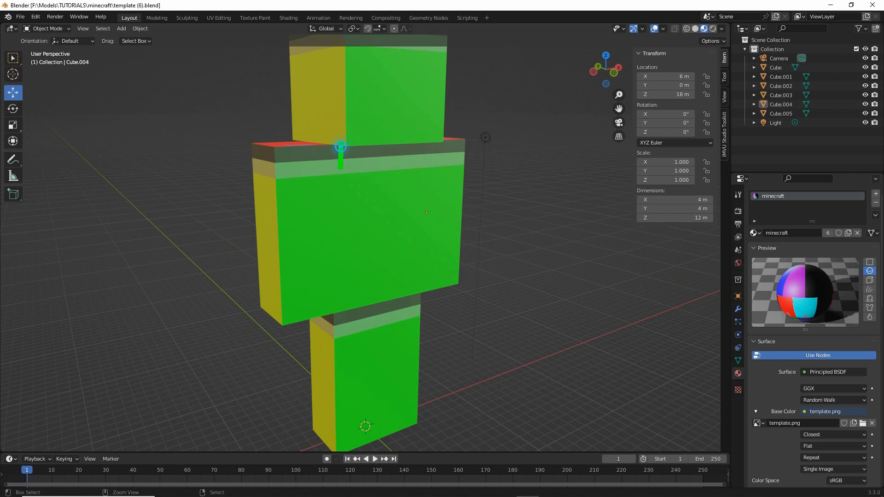
left_click_drag(341, 144, 341, 282)
left_click_drag(410, 150, 408, 279)
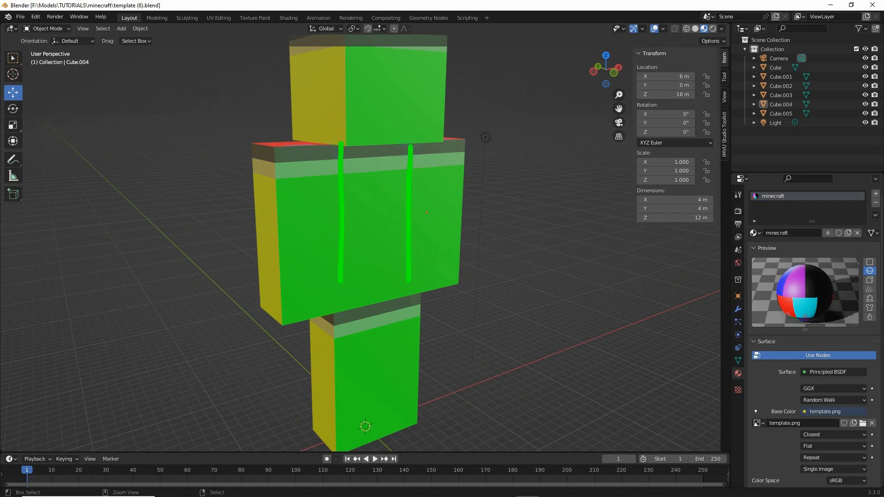
key("Escape")
- Select the arm Cube.002 and expand the Viewport Display settings in its object properties
left_click(275, 223)
key("ctrl+2")
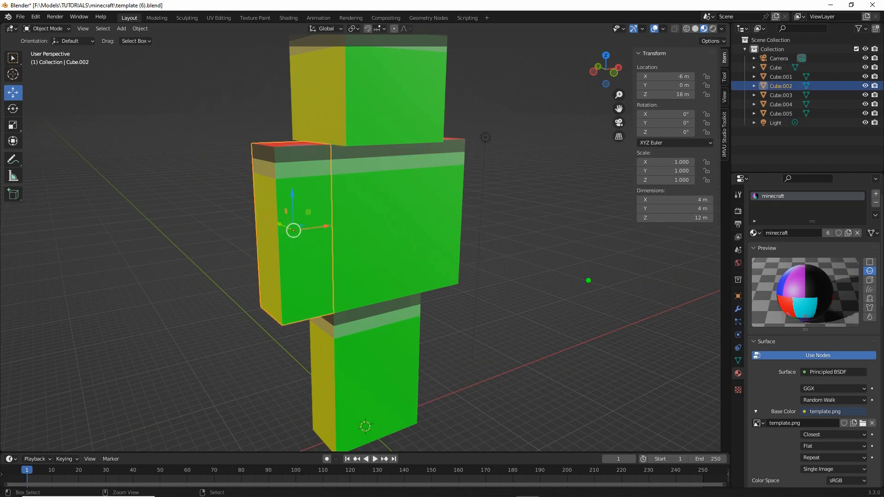
mouse_move(739, 288)
left_mouse_down()
mouse_move(736, 314)
mouse_move(745, 290)
left_mouse_up()
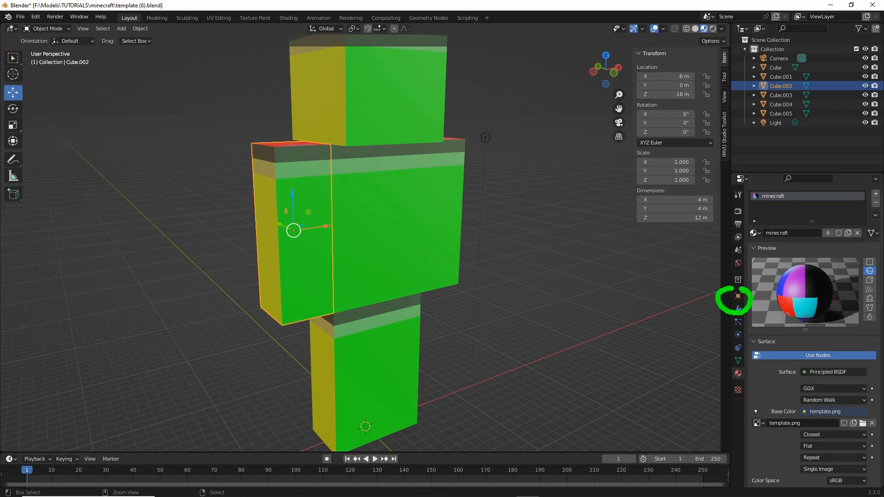
key("Escape")
left_click(738, 296)
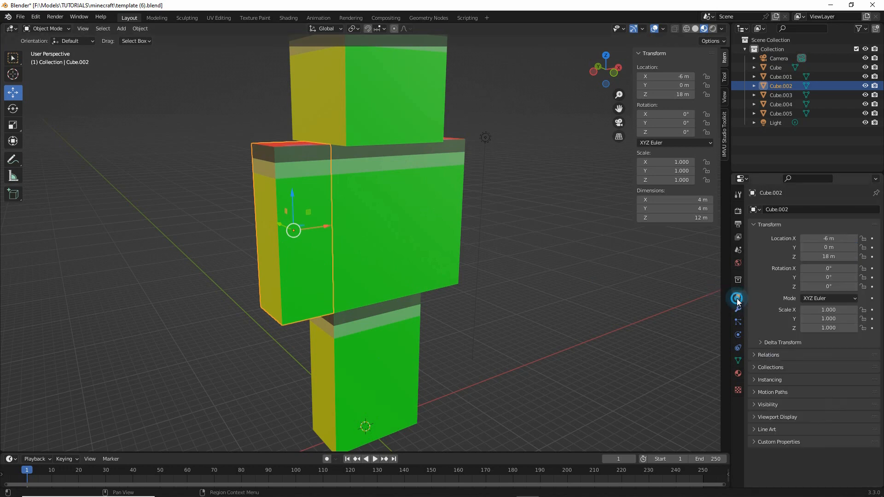
left_click(753, 416)
scroll(752, 416, "down", 4)
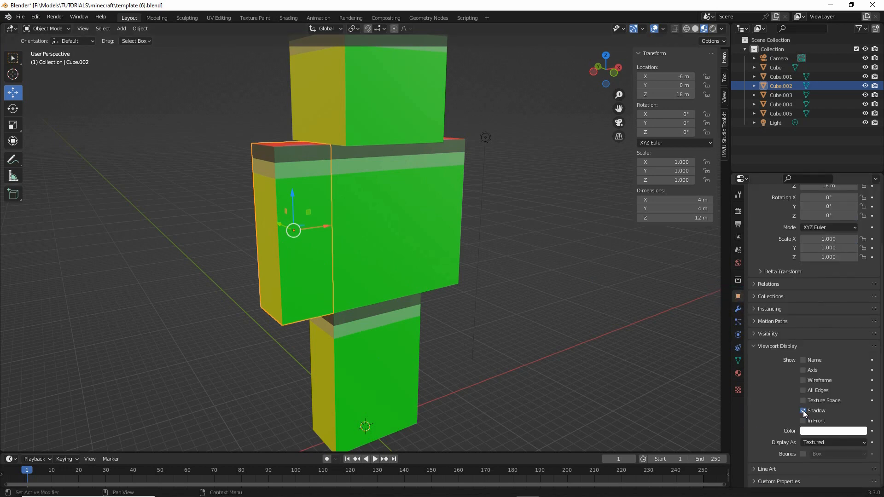
- Enable the Wireframe geometry overlay for the 3D viewport so the edges of all body parts are drawn
key("ctrl+2")
left_click_drag(795, 387, 848, 385)
key("Escape")
key("ctrl+2")
mouse_move(658, 20)
left_mouse_down()
mouse_move(654, 50)
mouse_move(663, 15)
left_mouse_up()
key("Escape")
left_click(662, 31)
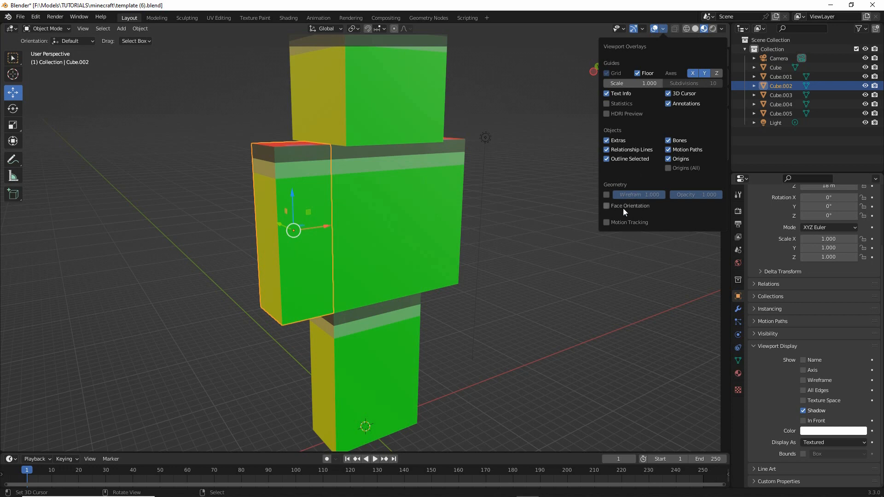
key("ctrl+2")
left_click_drag(601, 203, 663, 203)
key("Escape")
left_click(606, 195)
key("n")
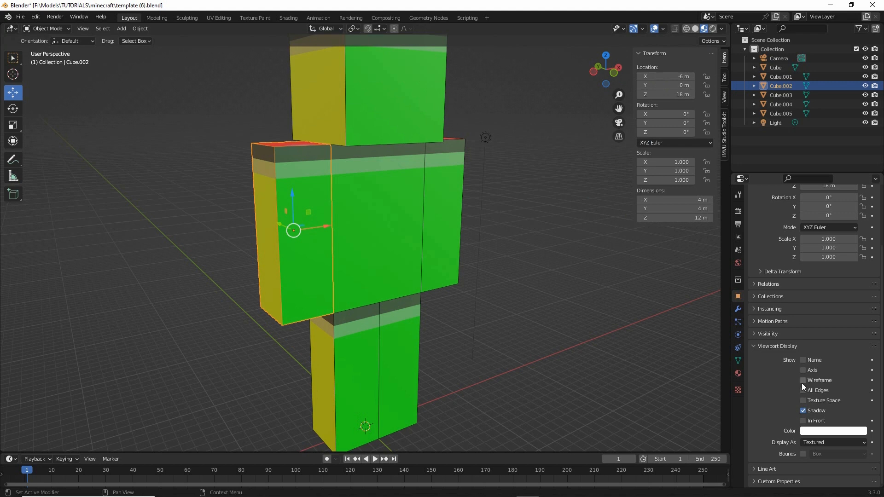
key("ctrl+2")
mouse_move(793, 380)
left_mouse_down()
mouse_move(787, 389)
mouse_move(786, 375)
left_mouse_up()
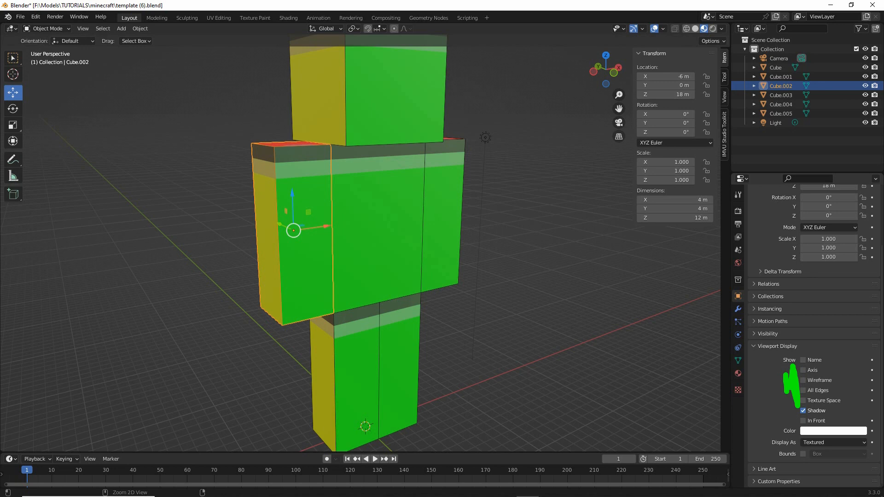
key("Escape")
left_click(663, 28)
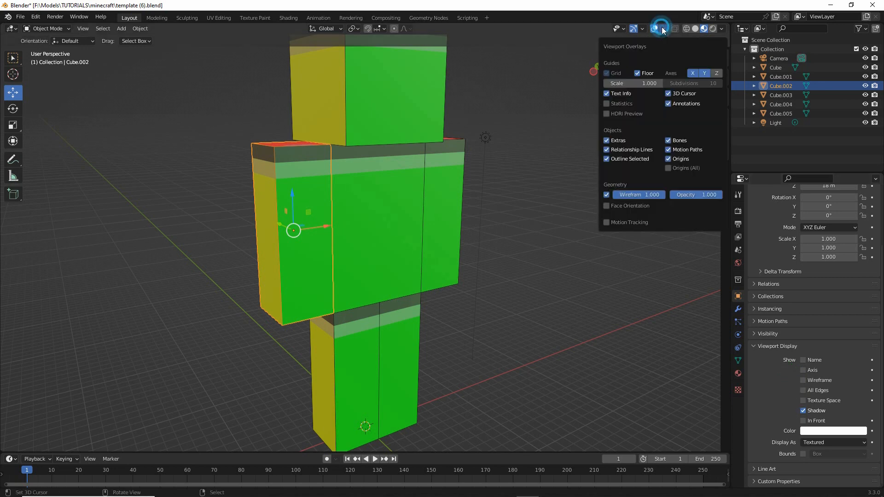
key("ctrl+2")
left_click_drag(606, 206, 654, 205)
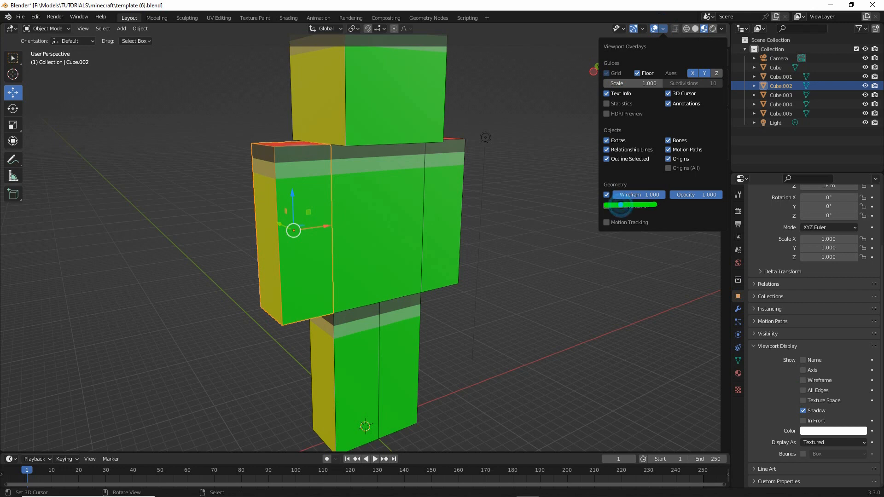
key("Escape")
key("n")
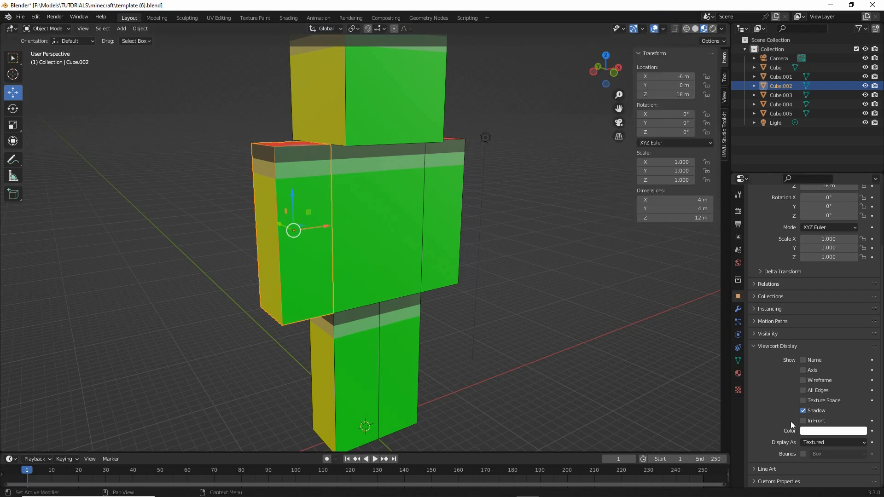
- Deselect all objects and add an armature at the world origin between the character's feet
middle_click_drag(477, 259, 377, 300)
key("alt+a")
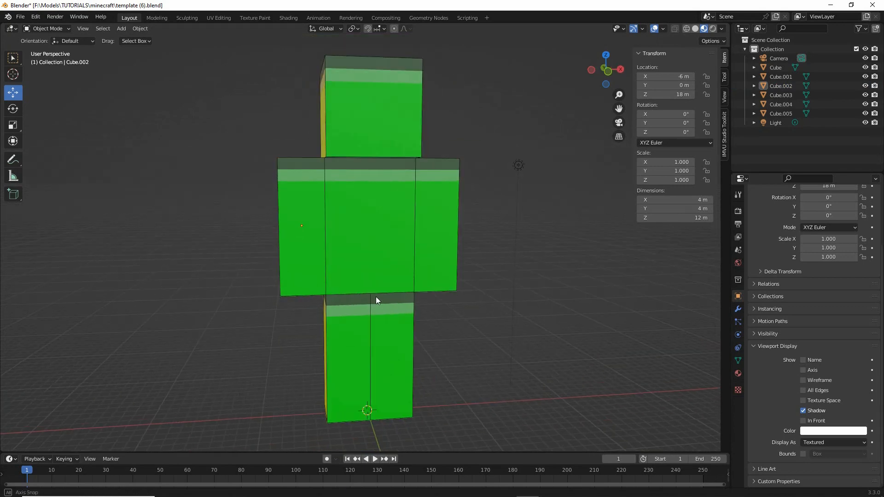
middle_click_drag(376, 335, 348, 274)
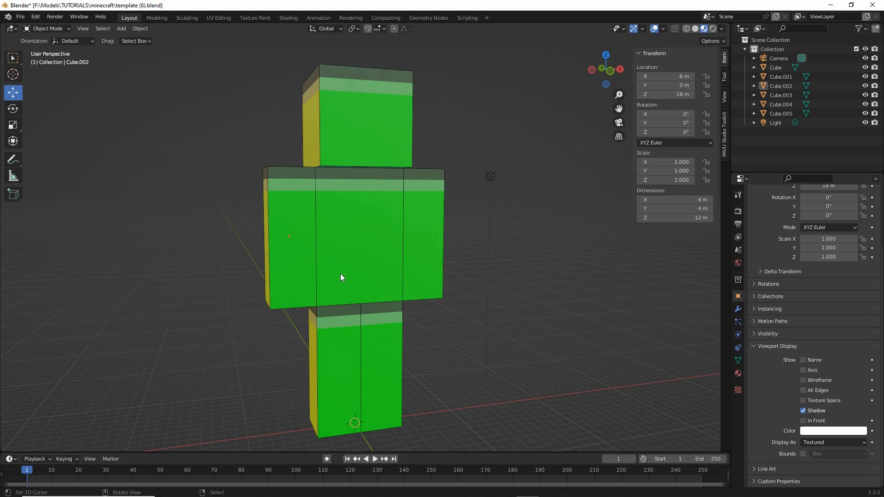
key("ctrl+2")
left_click_drag(117, 38, 121, 35)
key("Escape")
left_click(120, 28)
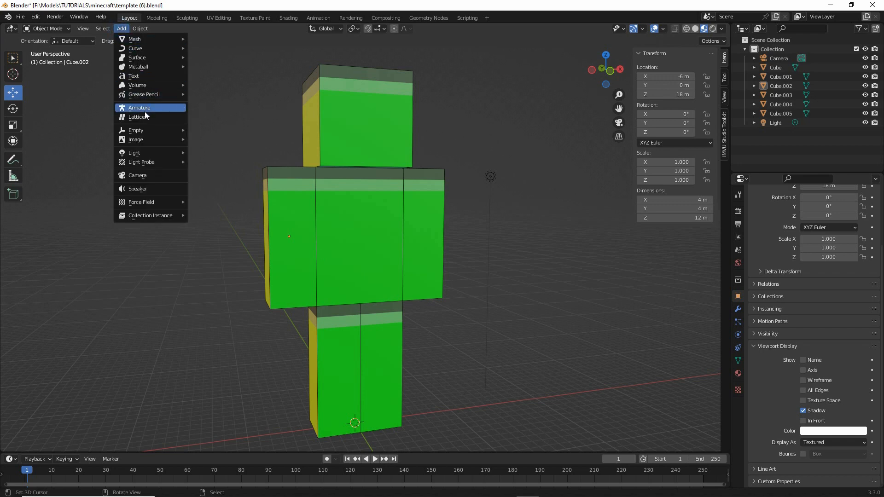
key("ctrl+2")
left_click_drag(119, 118, 167, 117)
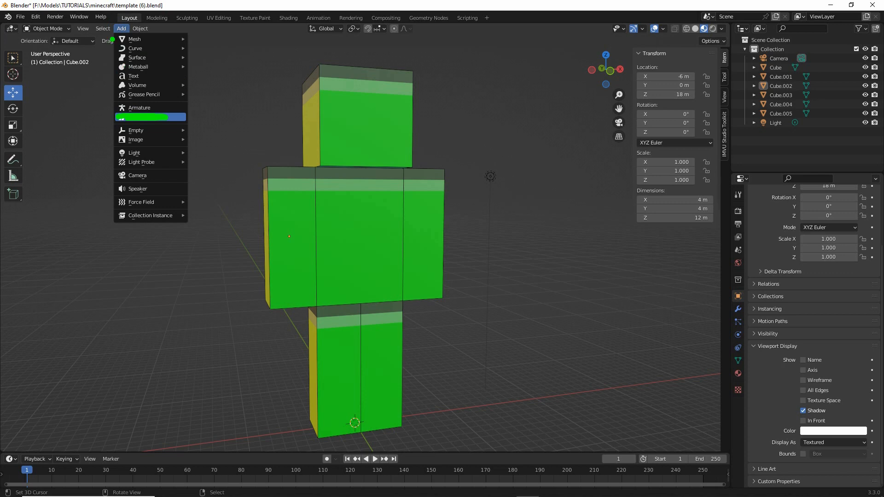
key("Escape")
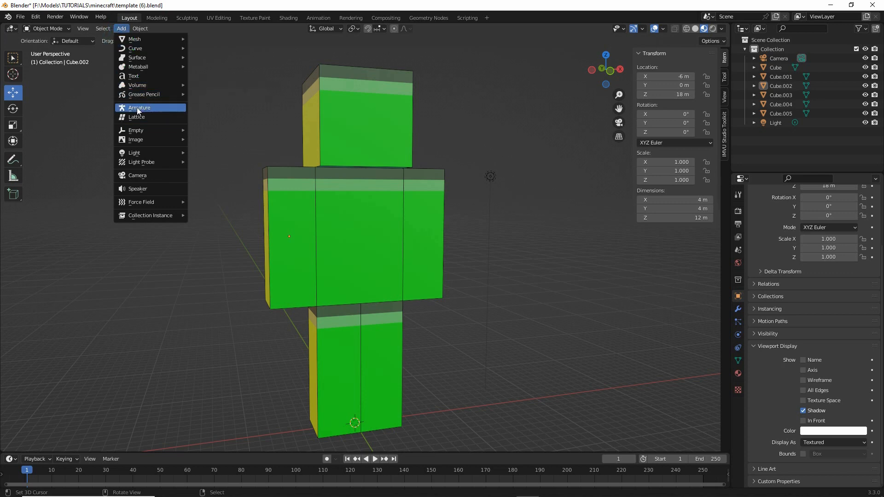
left_click(137, 107)
middle_click_drag(387, 354, 294, 325)
middle_click_drag(367, 231, 376, 261)
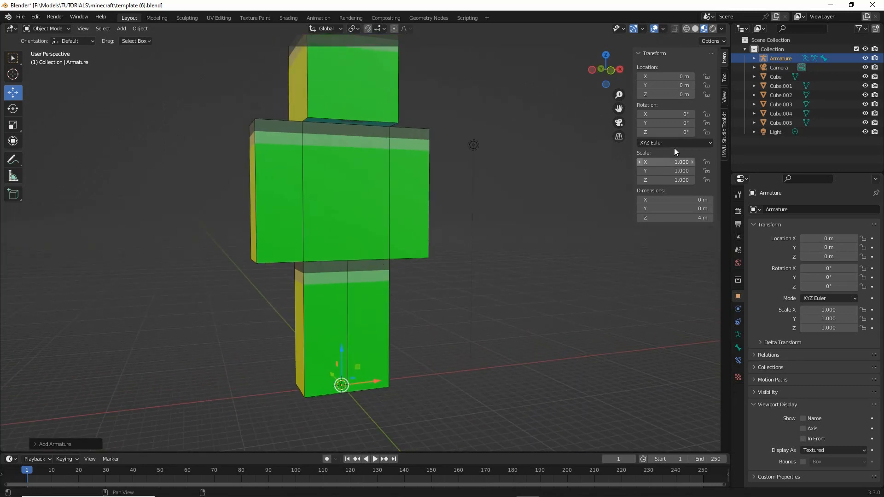
- Hide the torso, arm and leg cubes, Cube.005 through Cube.001, in the viewport to expose the armature's bone
mouse_move(742, 49)
left_mouse_down()
mouse_move(742, 83)
mouse_move(730, 67)
left_mouse_up()
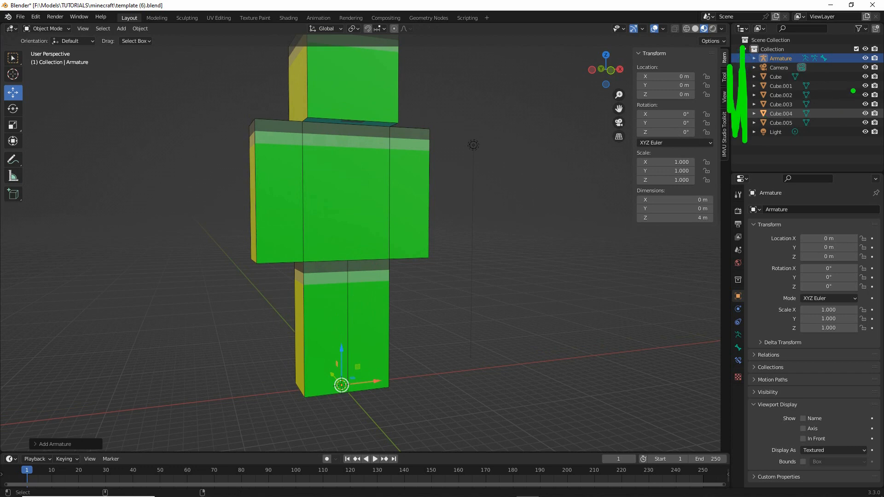
mouse_move(861, 76)
left_mouse_down()
mouse_move(848, 91)
mouse_move(870, 138)
mouse_move(855, 69)
left_mouse_up()
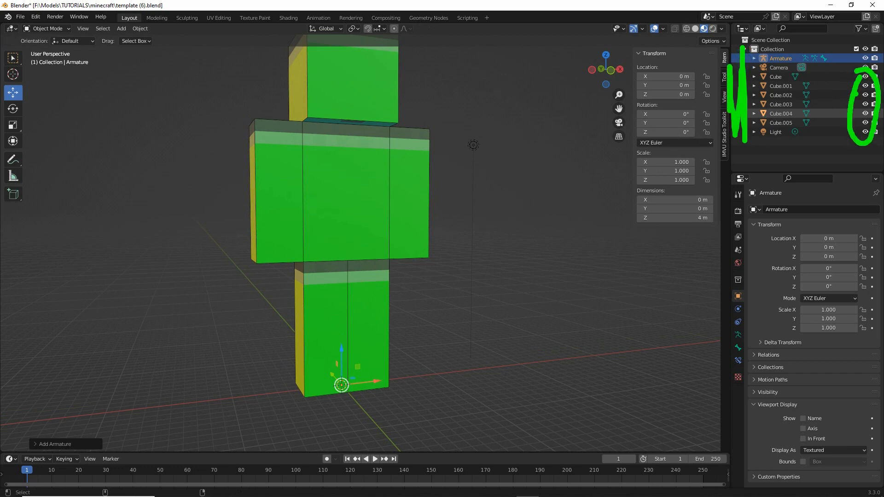
left_click(865, 123)
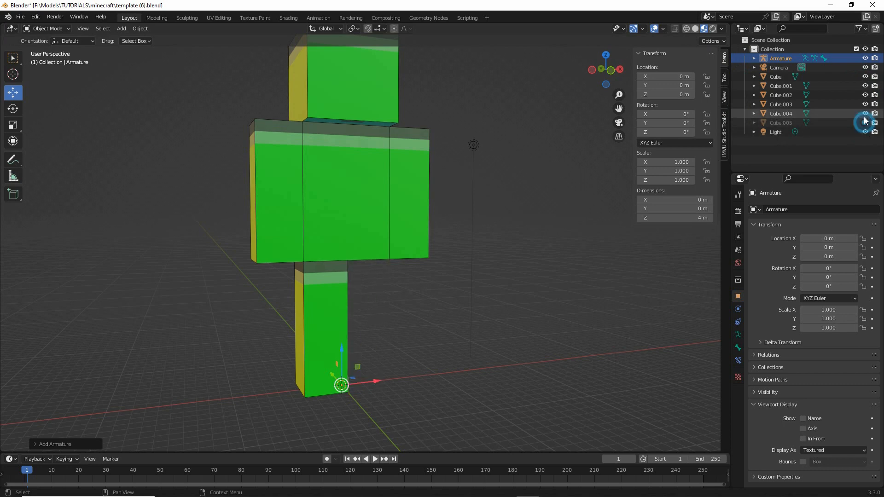
left_click(865, 113)
left_click(865, 104)
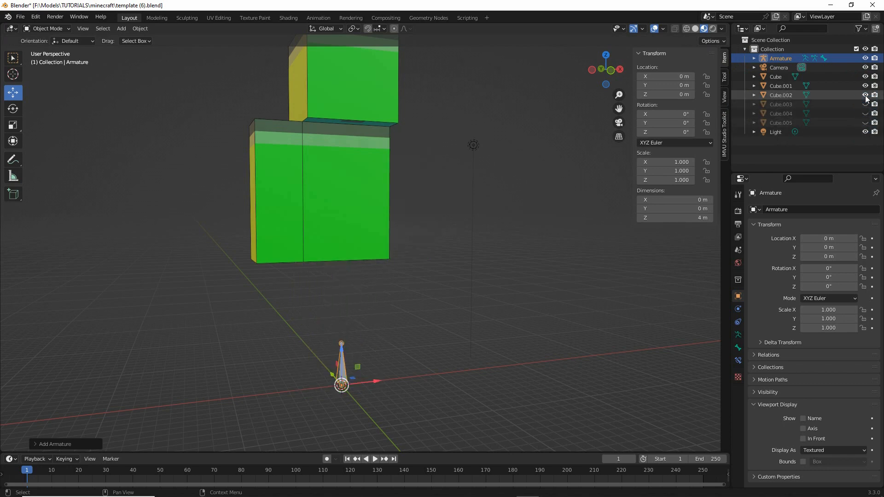
left_click(865, 95)
left_click(865, 86)
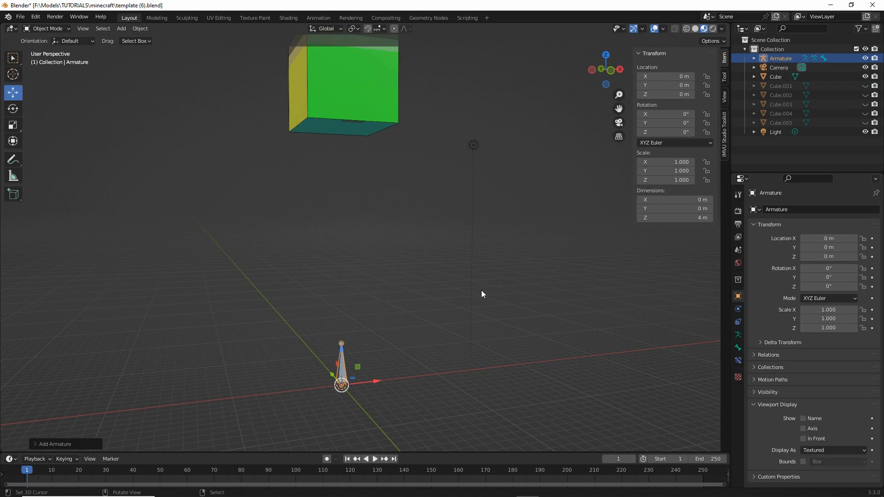
- Show the hidden torso, arm and leg cubes, Cube.001 through Cube.005, in the viewport again
left_click(865, 85)
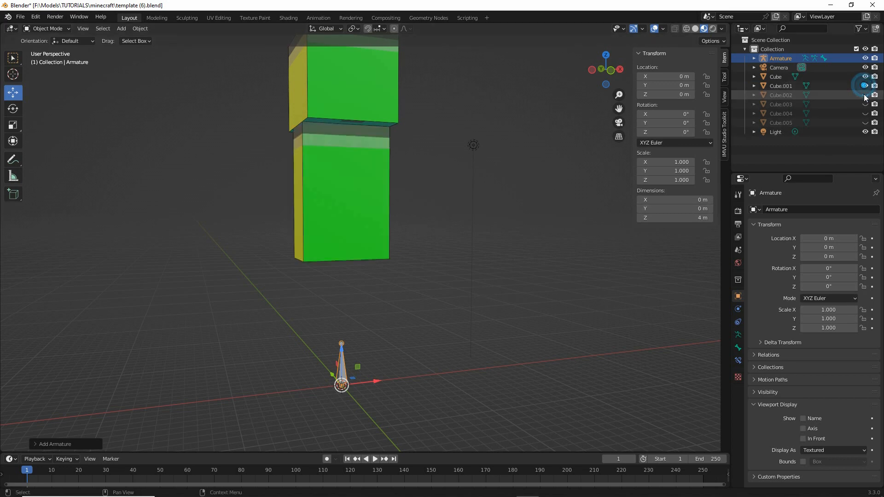
left_click(865, 95)
left_click(865, 104)
left_click(865, 113)
left_click(865, 122)
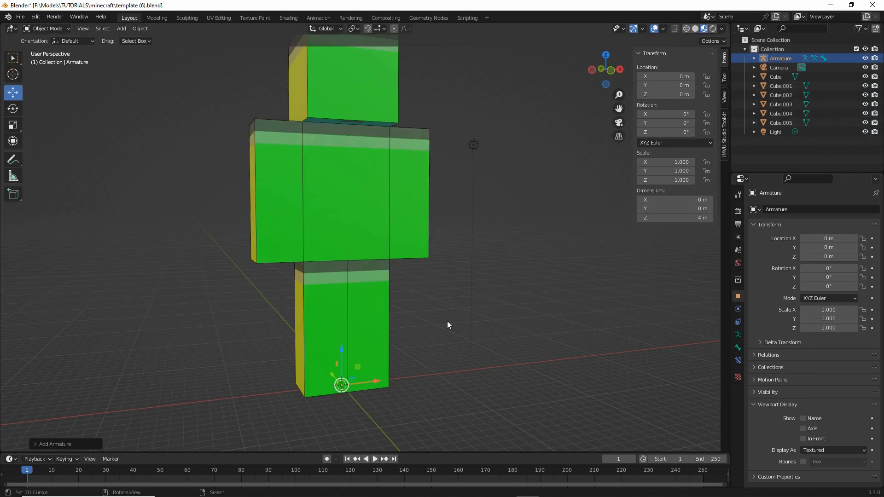
mouse_move(449, 324)
middle_mouse_down()
mouse_move(322, 333)
mouse_move(440, 329)
middle_mouse_up()
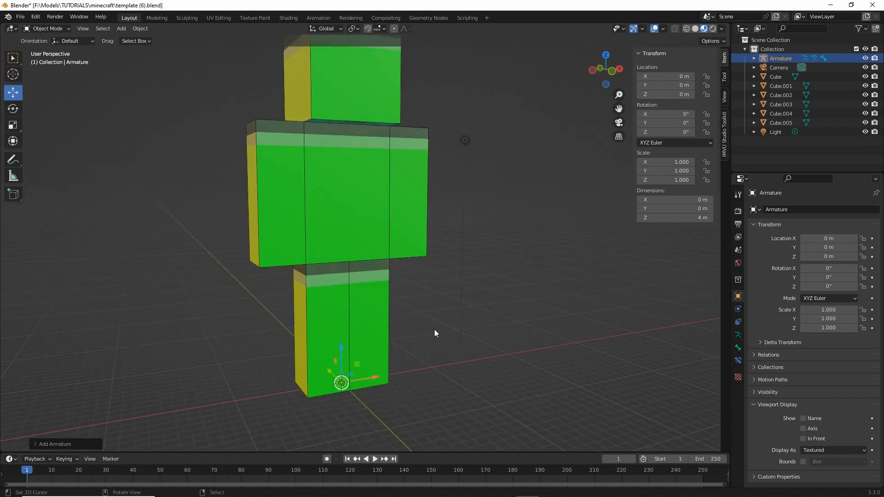
left_click_drag(330, 345, 326, 328)
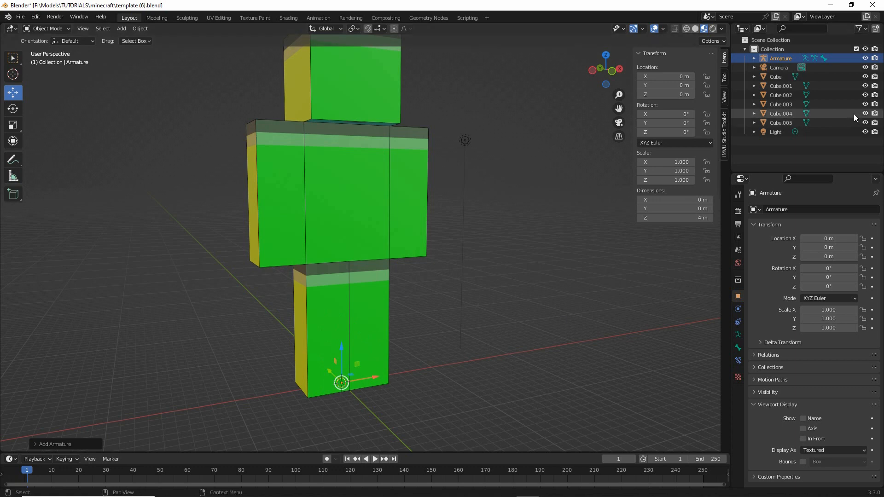
- Hide all six body cubes, including the head, so only the armature, camera and light remain in the viewport
left_click(865, 77)
left_click_drag(865, 90, 864, 136)
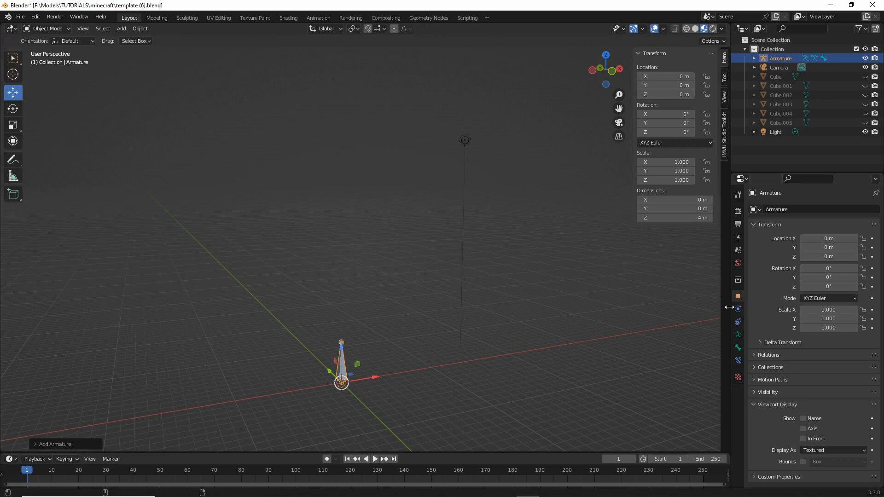
key("ctrl+2")
left_click_drag(742, 288, 724, 300)
key("Escape")
key("ctrl+2")
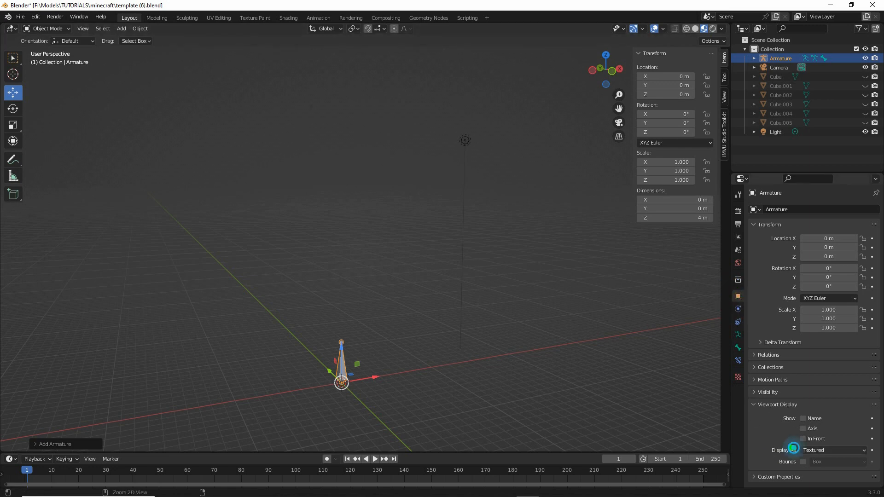
left_click_drag(789, 447, 833, 446)
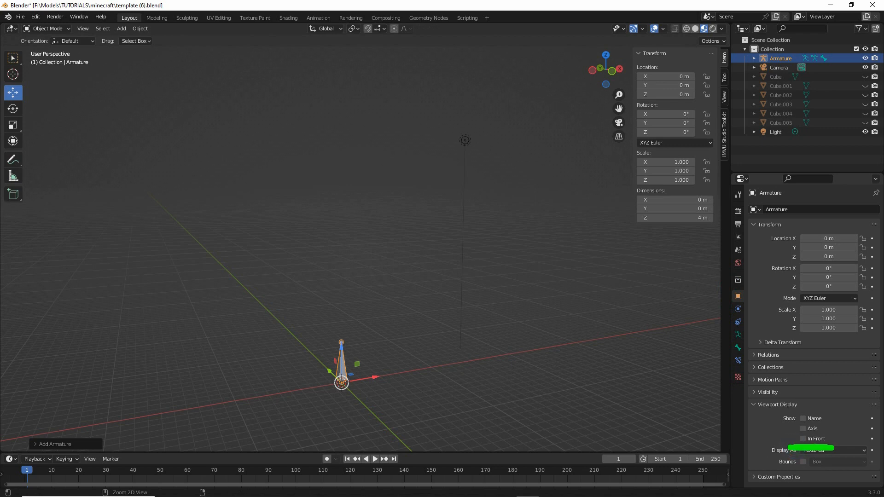
key("Escape")
- Unhide all six body cubes, from Cube.005 up to the head, in the viewport
left_click(865, 122)
left_click(865, 114)
left_click(864, 95)
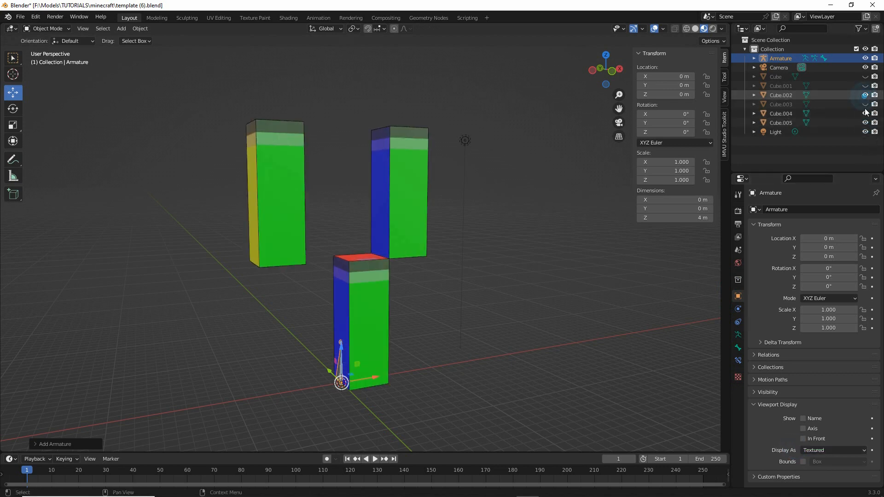
left_click(865, 113)
left_click(865, 105)
left_click(865, 114)
left_click(865, 86)
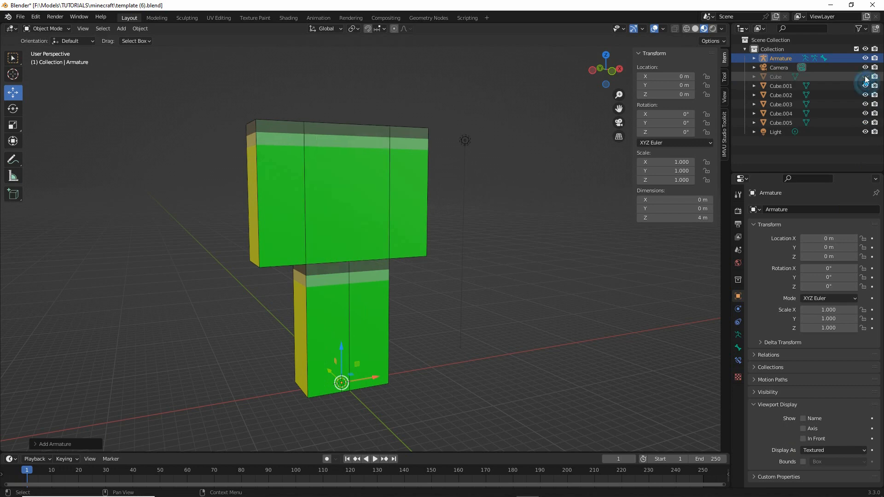
left_click(865, 77)
- Set the armature to display In Front of the meshes and switch to the front orthographic viewpoint
left_click(803, 439)
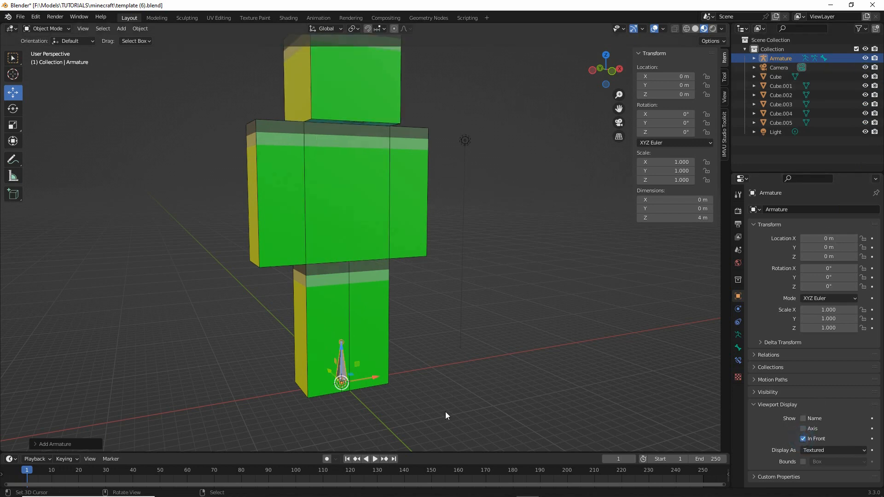
middle_click_drag(446, 412, 248, 175)
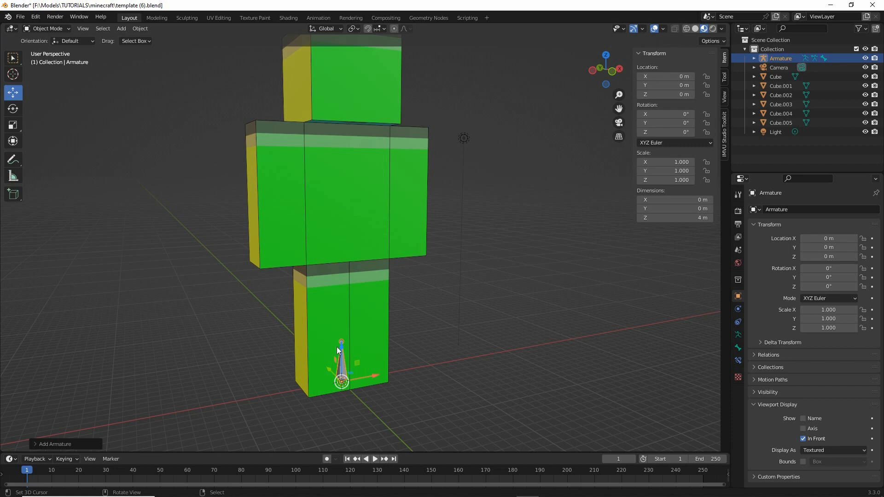
left_click(83, 29)
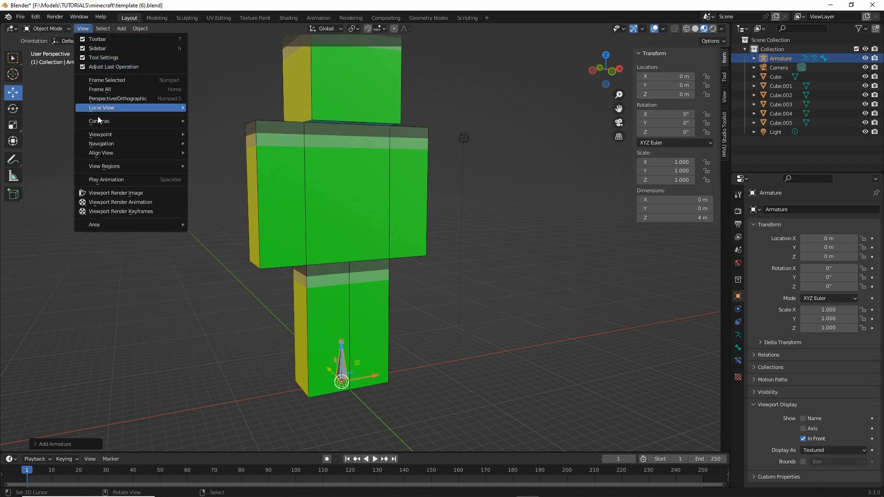
mouse_move(99, 136)
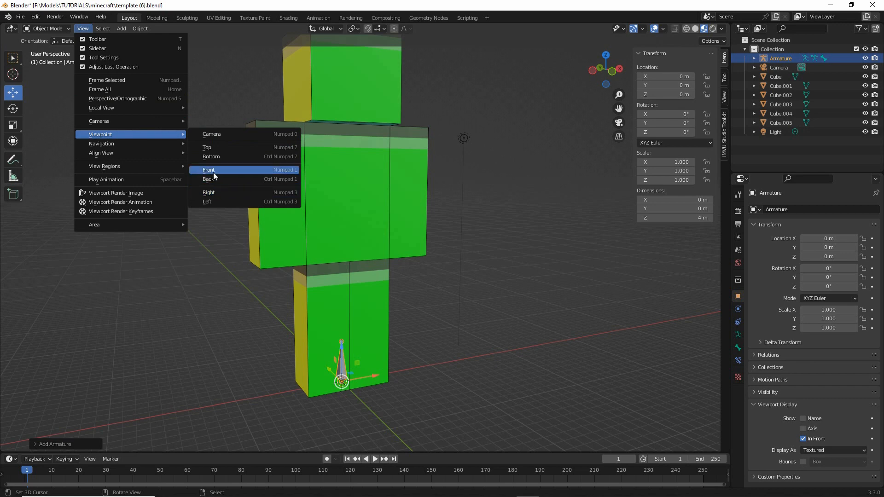
left_click(212, 170)
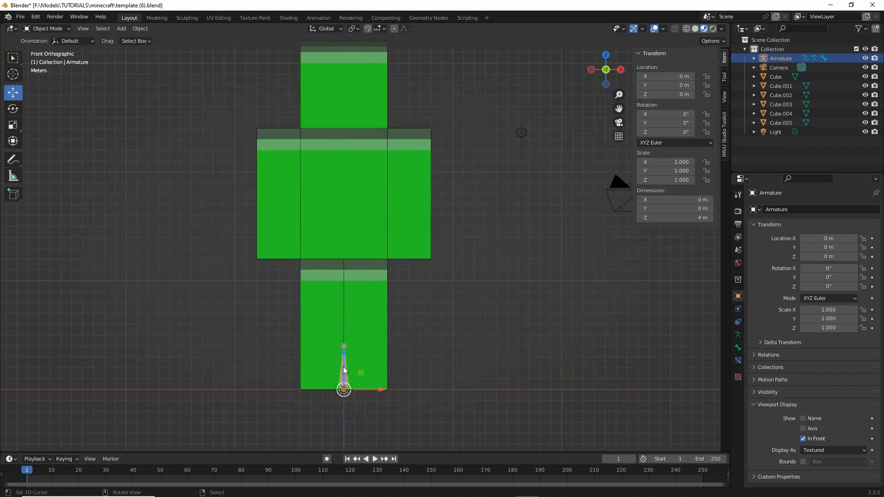
- In the armature's Edit Mode, move the whole bone straight up to the torso's base, with its head at Z 12 m and tail at Z 16 m
left_click(43, 29)
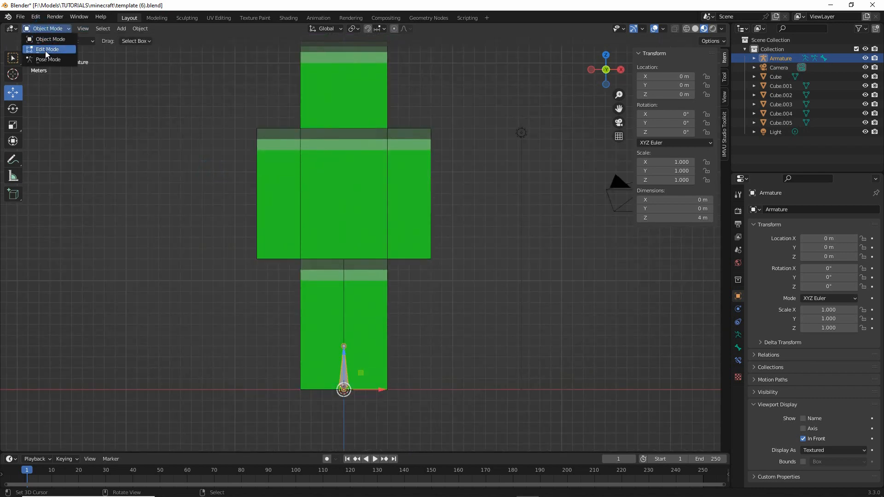
left_click(45, 50)
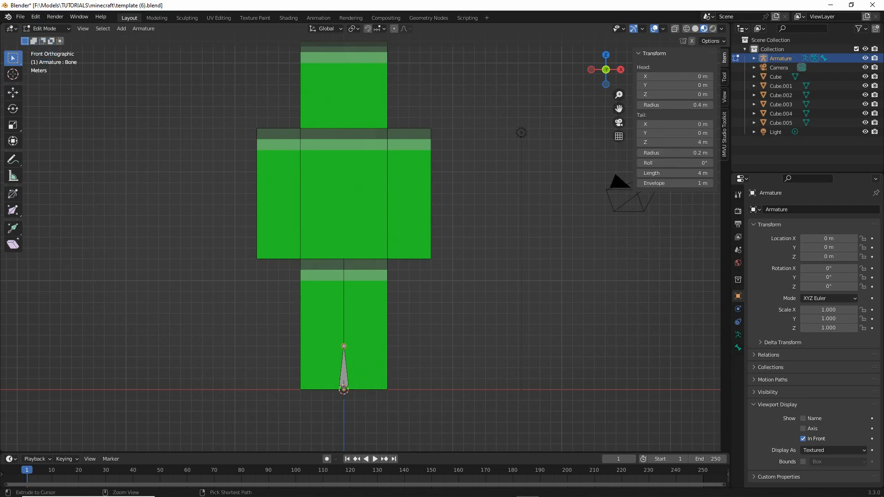
mouse_move(337, 346)
left_mouse_down()
mouse_move(362, 382)
mouse_move(319, 357)
left_mouse_up()
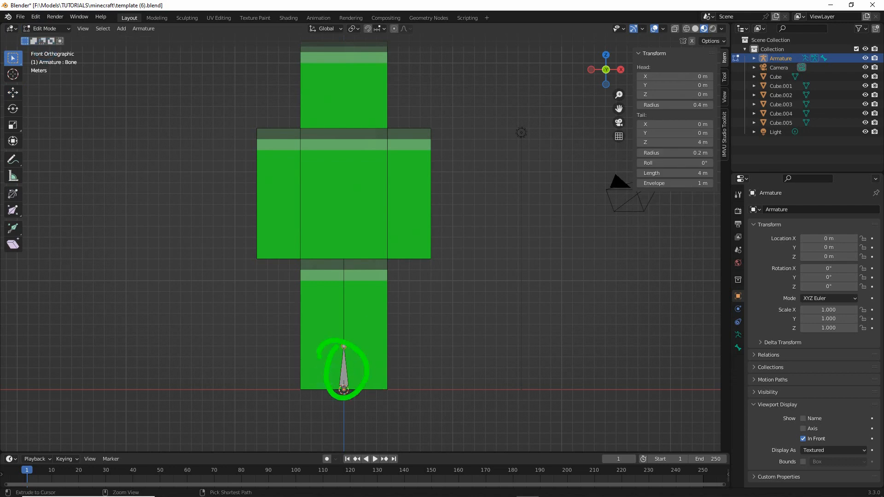
left_click(344, 365)
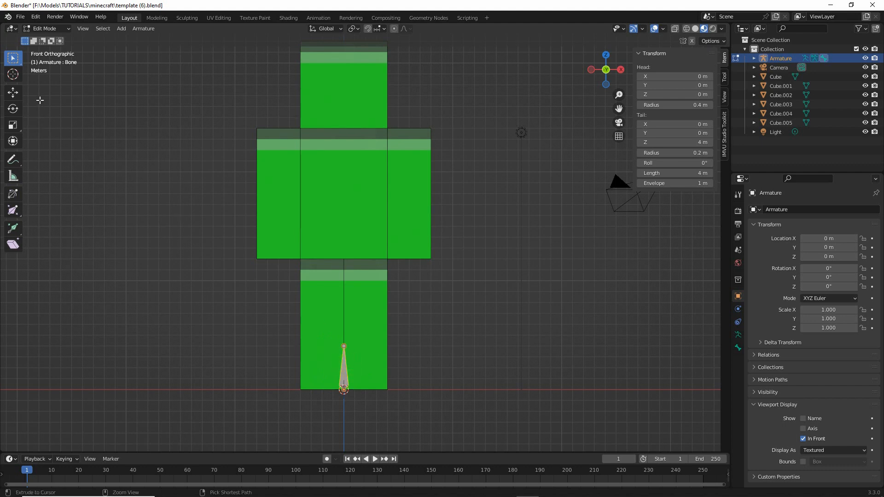
mouse_move(69, 91)
left_mouse_down()
mouse_move(31, 92)
mouse_move(58, 109)
mouse_move(49, 126)
left_mouse_up()
left_click(49, 137)
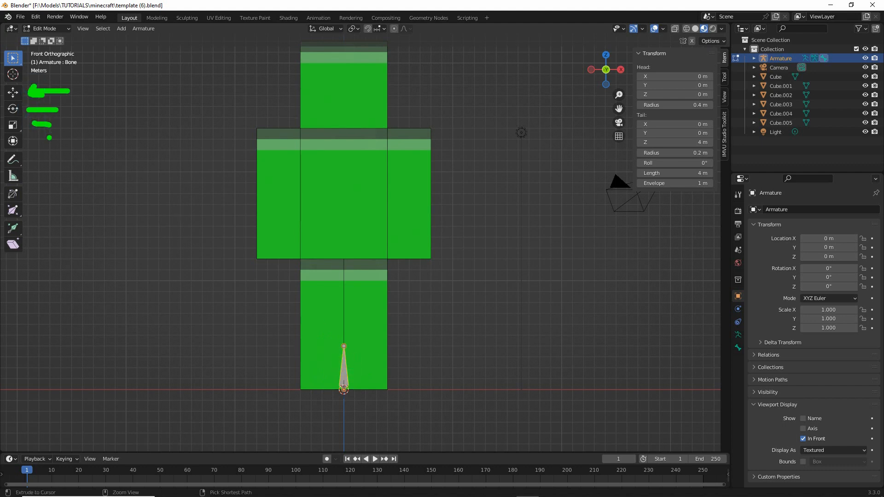
left_click(13, 92)
left_click_drag(342, 332, 349, 205)
middle_click_drag(394, 272, 395, 285, "shift")
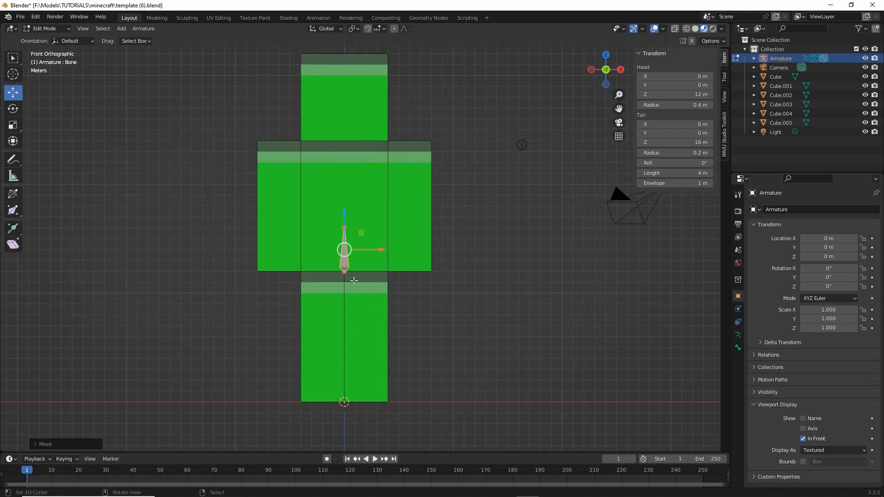
mouse_move(345, 216)
left_mouse_down()
mouse_move(322, 245)
mouse_move(359, 227)
left_mouse_up()
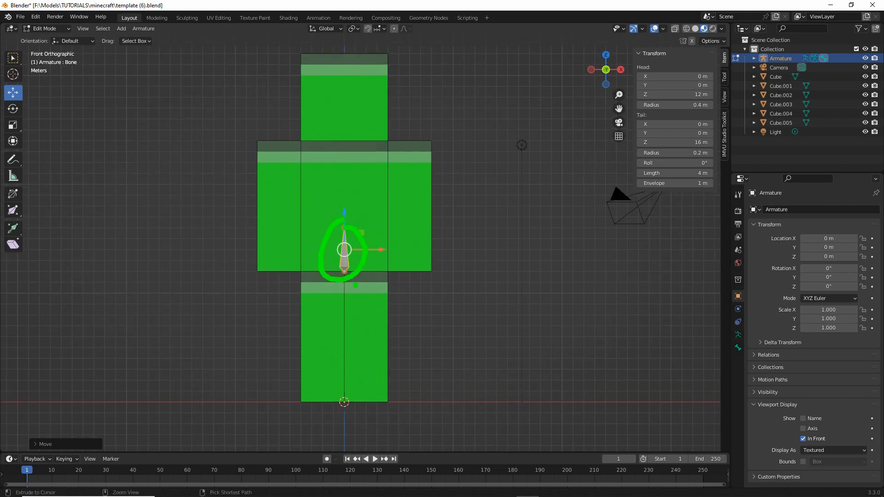
key("Escape")
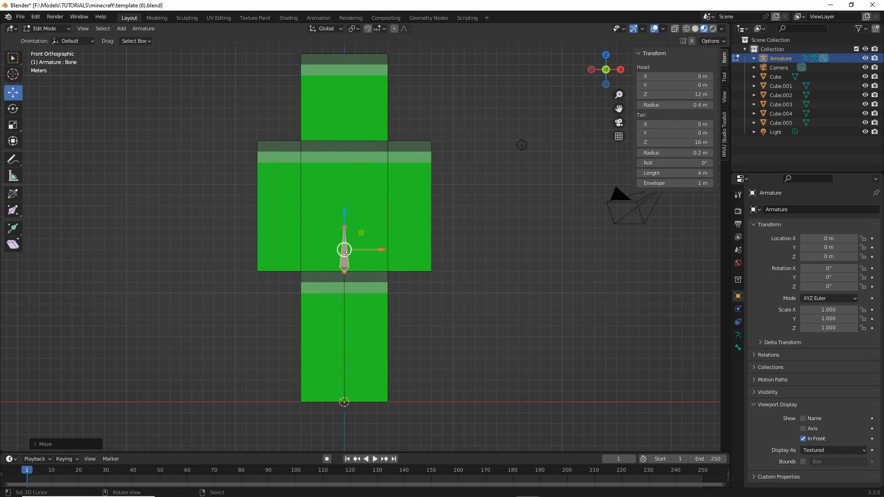
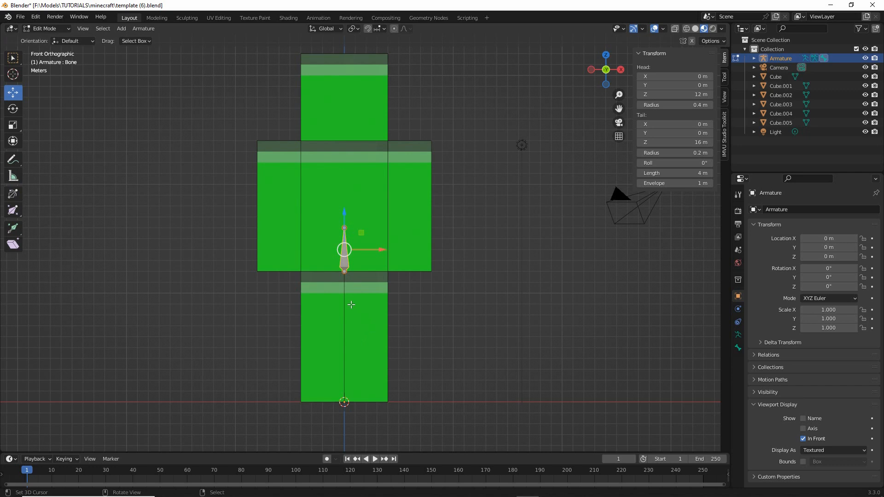
scroll(351, 304, "up", 1)
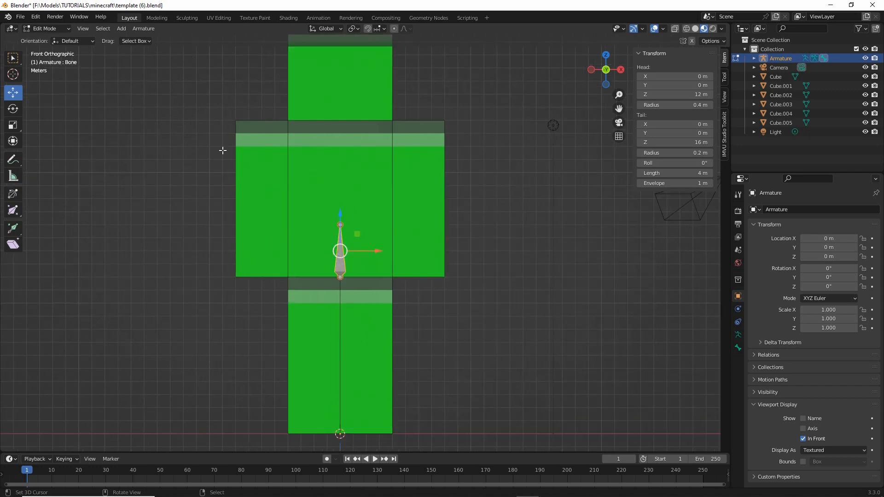
left_click(139, 32)
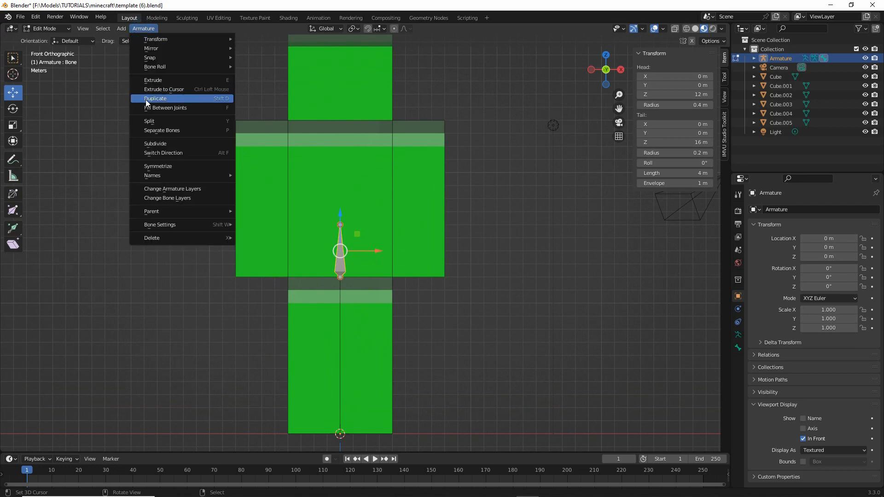
left_click_drag(144, 107, 178, 108)
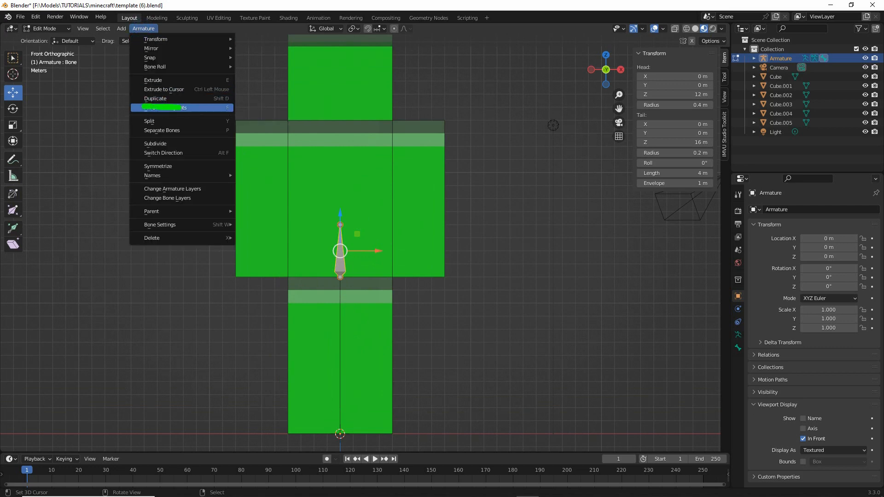
left_click_drag(130, 36, 169, 38)
left_click_drag(236, 106, 208, 102)
key("Escape")
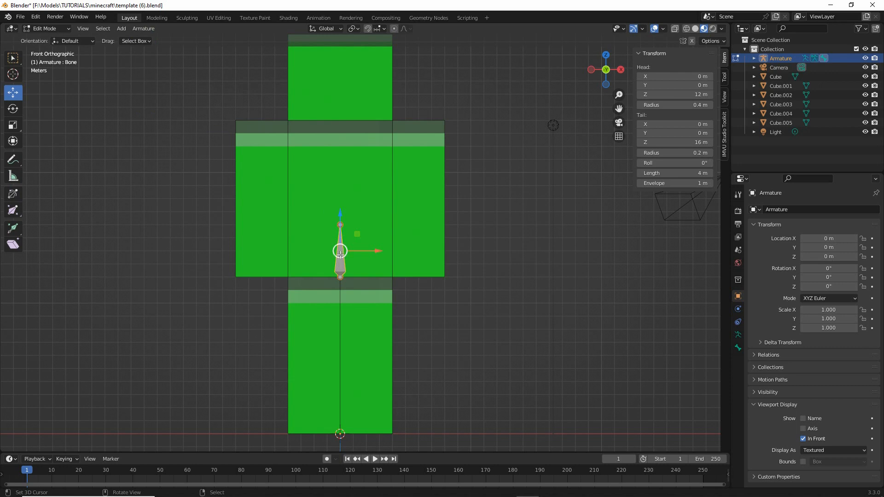
- Duplicate the torso bone and move the copy to the shoulder on the +X side, with its head at X 6 m, Z 22 m
left_click(142, 29)
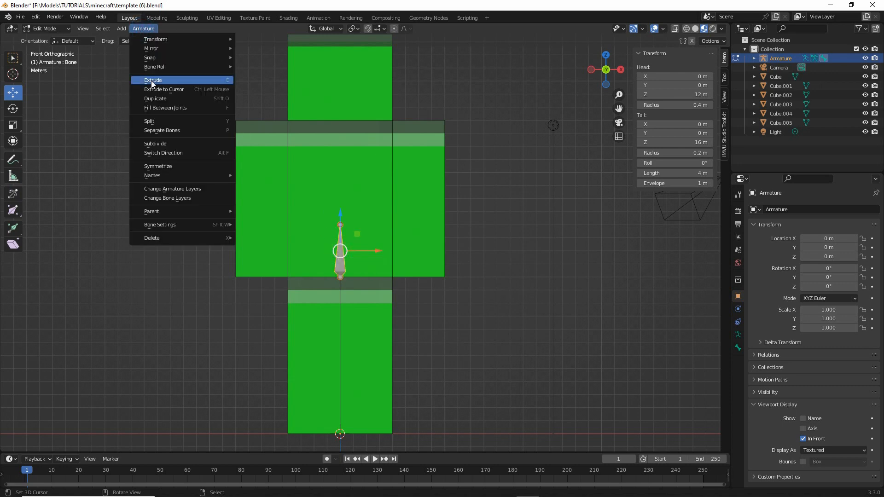
left_click(151, 99)
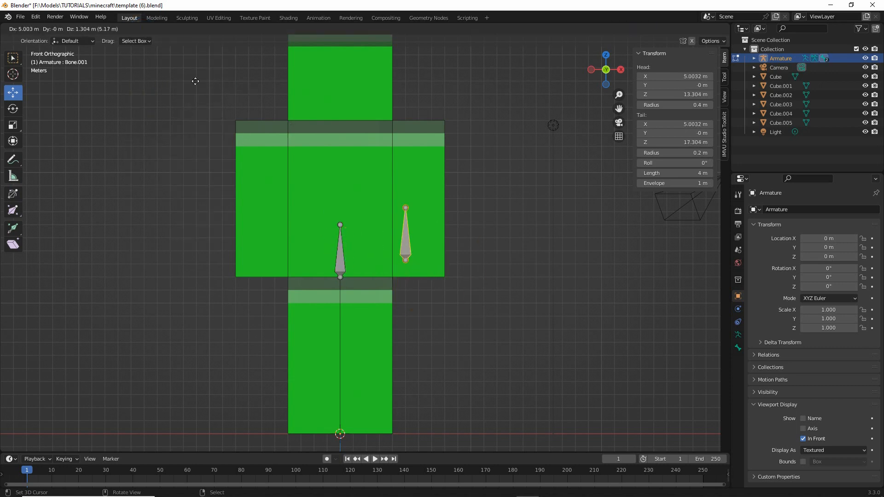
right_click(165, 83)
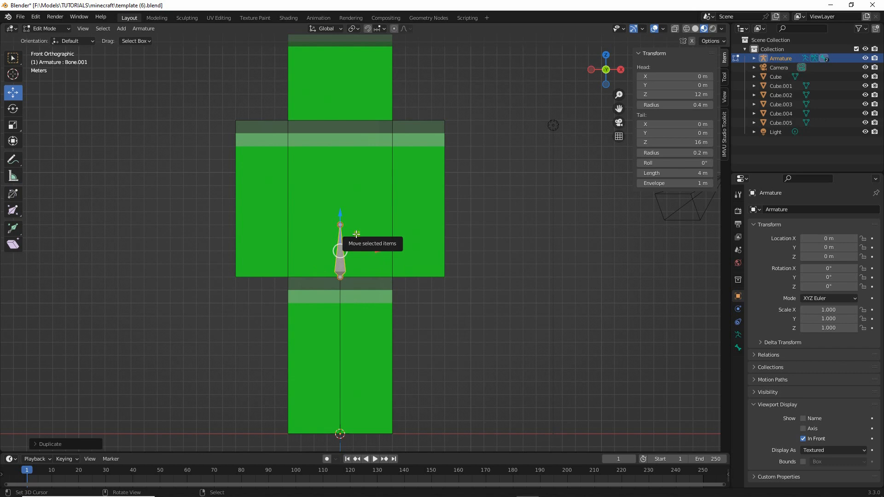
key("g")
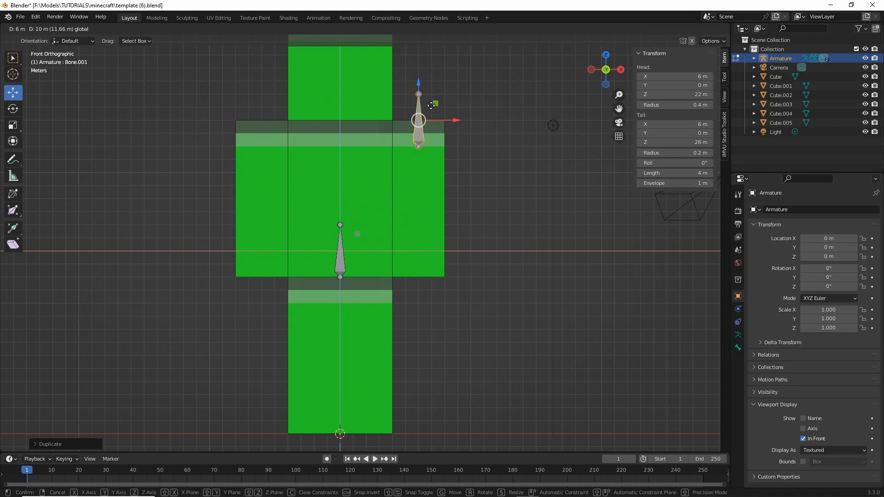
left_click(431, 106)
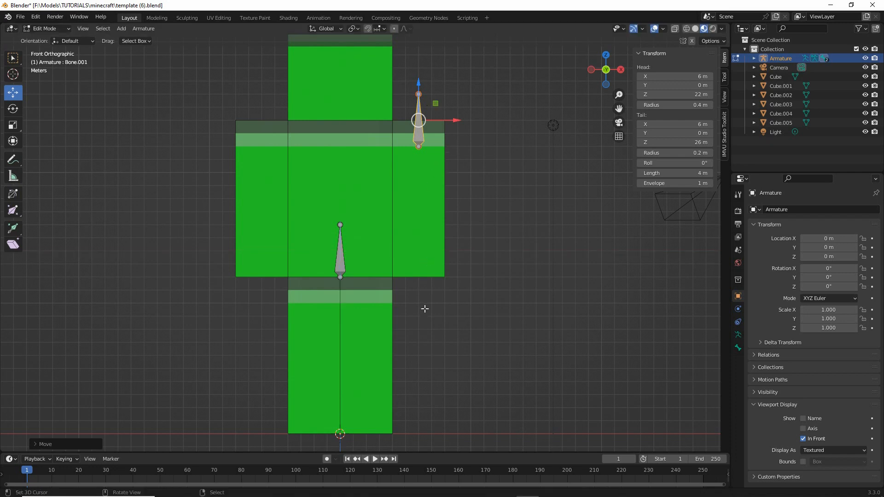
- Duplicate the shoulder bone and move the copy along X to the opposite arm, at X -6 m
left_click(143, 28)
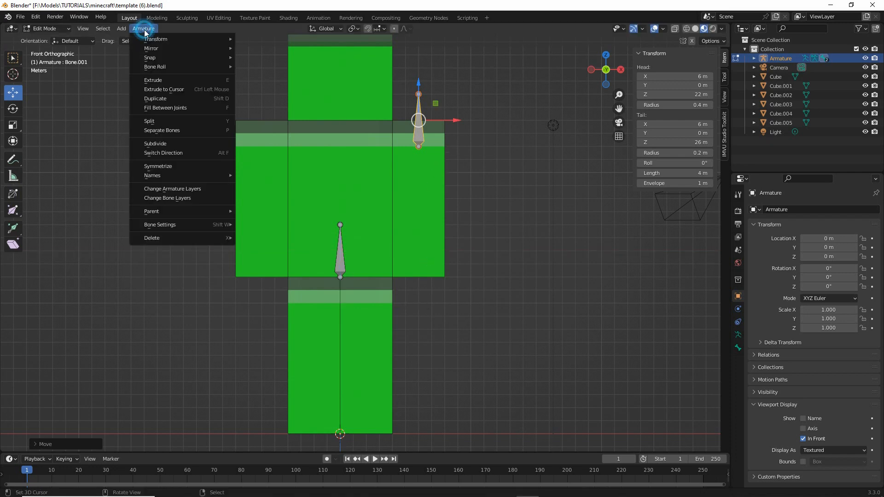
left_click(156, 98)
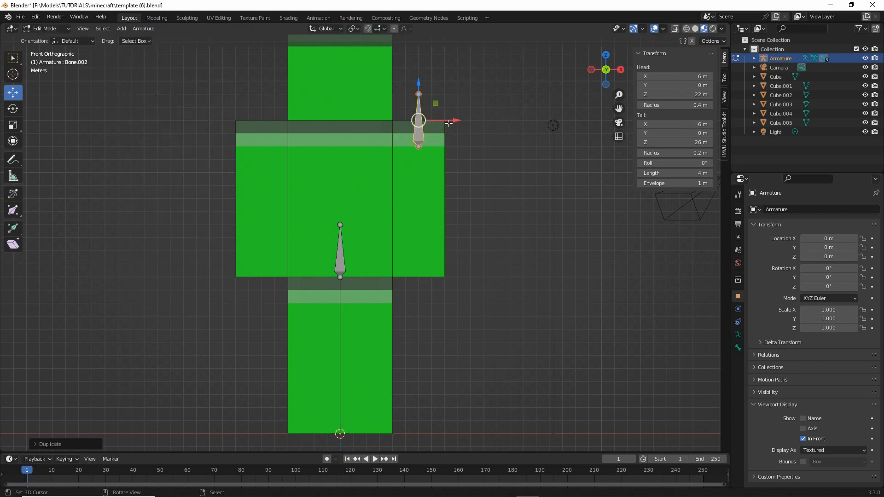
key("x")
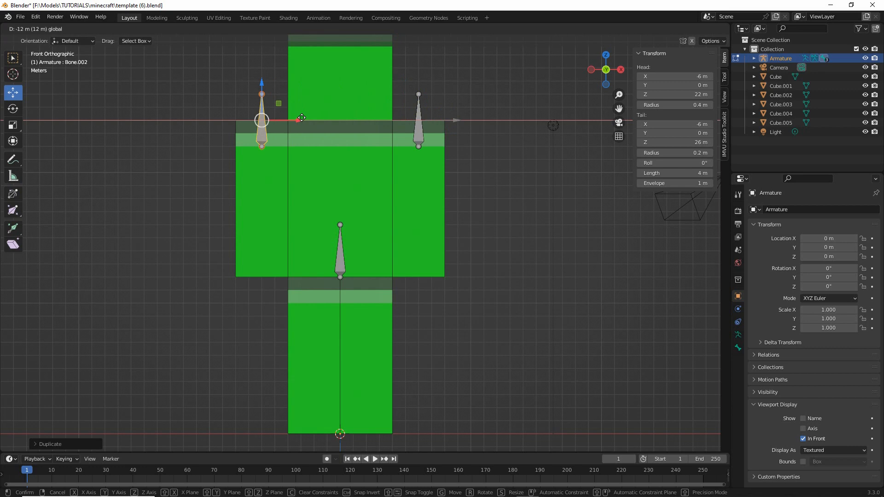
left_click(302, 118)
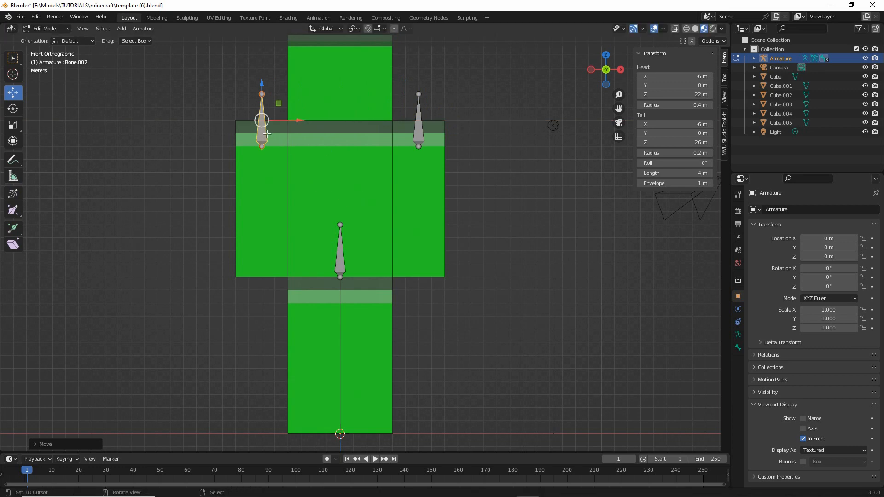
- Duplicate the bone of the -X arm and move the copy to the leg below, with its head at X -2 m, Z 10 m
left_click(136, 28)
left_click(155, 98)
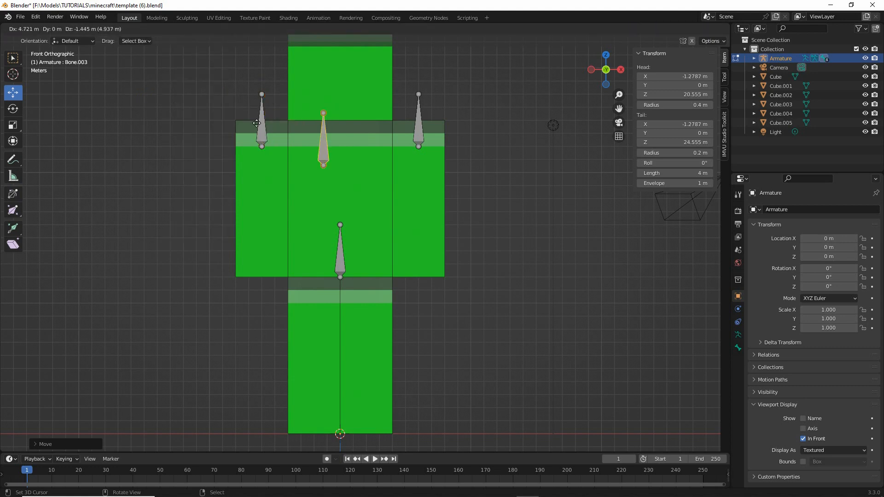
right_click(197, 99)
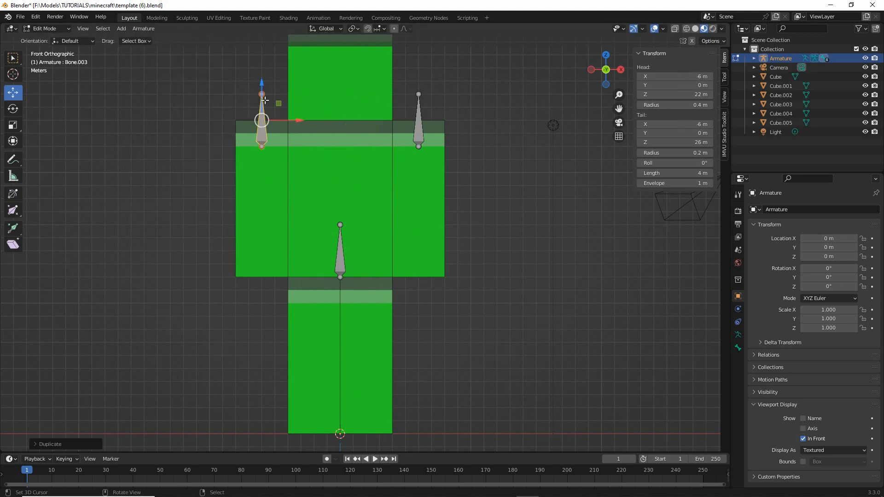
left_click_drag(279, 104, 336, 257)
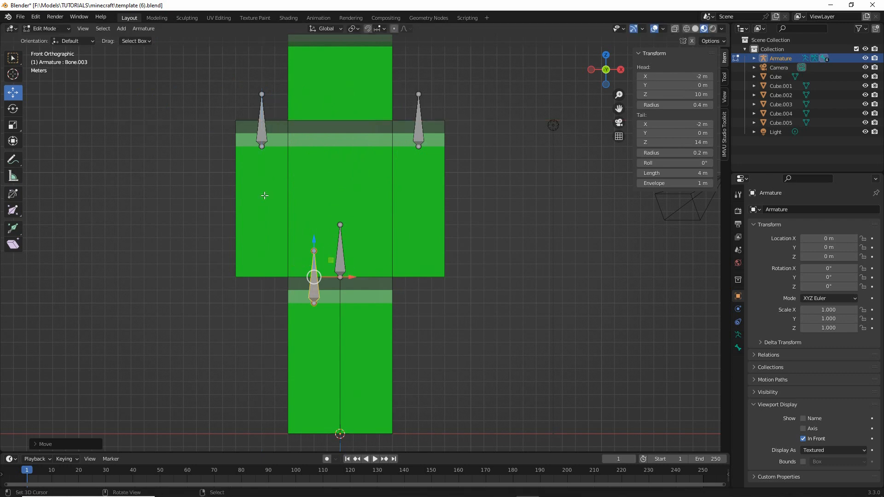
- Duplicate the leg bone and move the copy along X to the other leg, at X 2 m
left_click(143, 29)
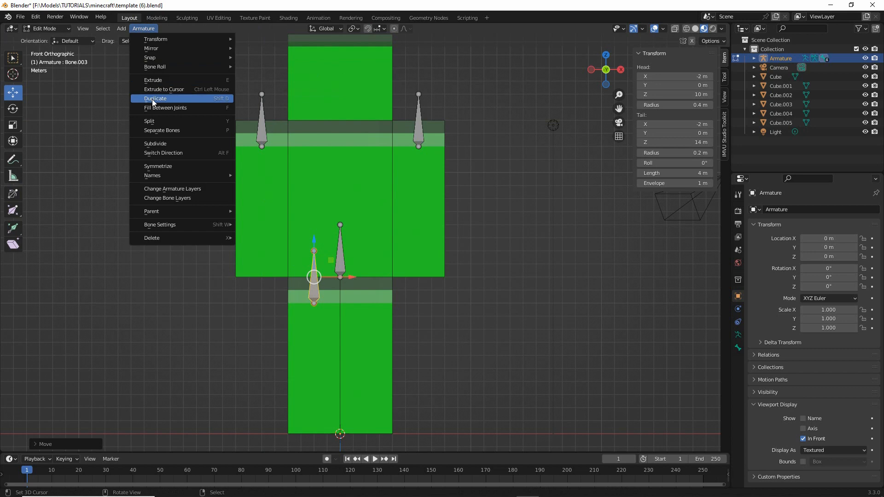
left_click(208, 99)
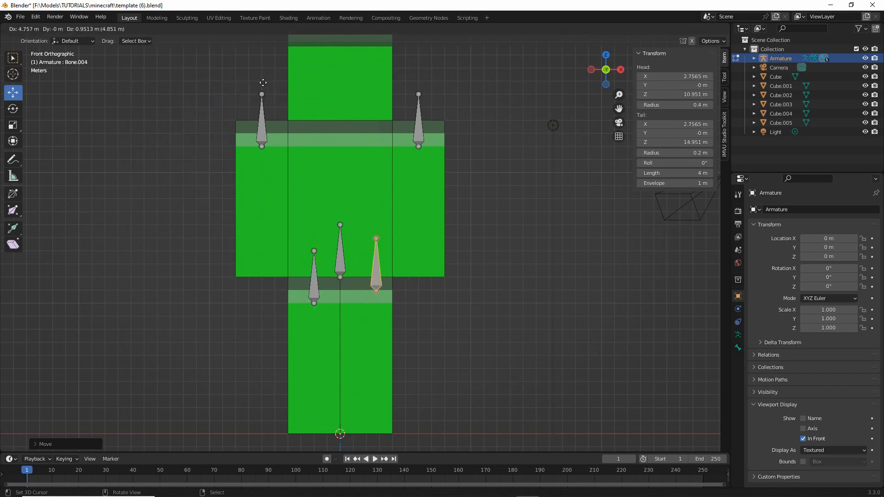
key("Escape")
left_click_drag(351, 277, 402, 279)
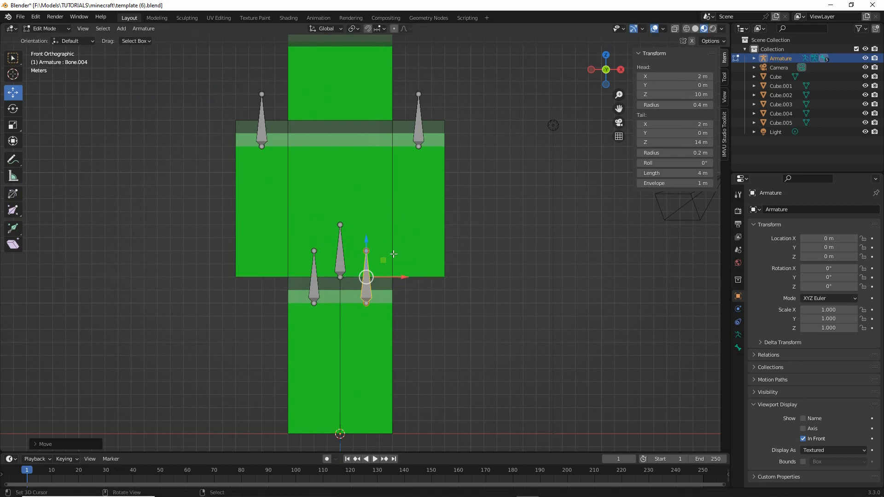
- Duplicate the +X leg bone and move the copy into the head cube, with its head at X 0 m, Z 25 m and tail at Z 29 m
left_click(143, 28)
left_click(192, 98)
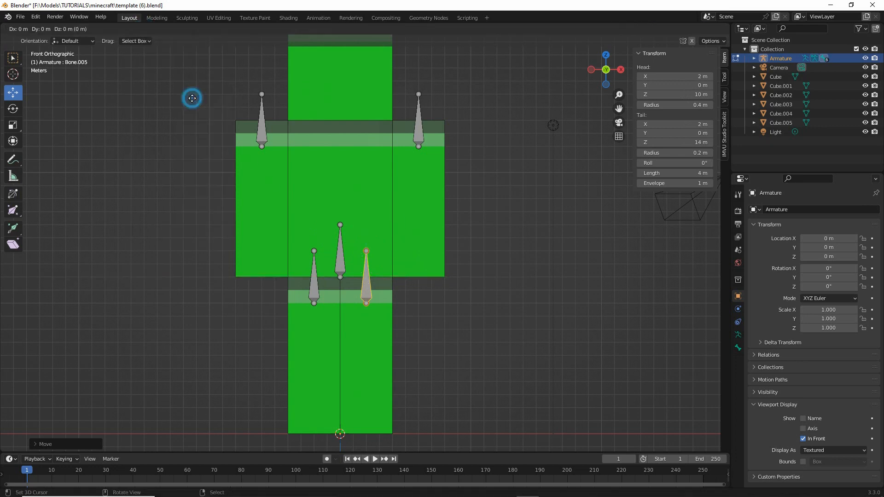
right_click(221, 85)
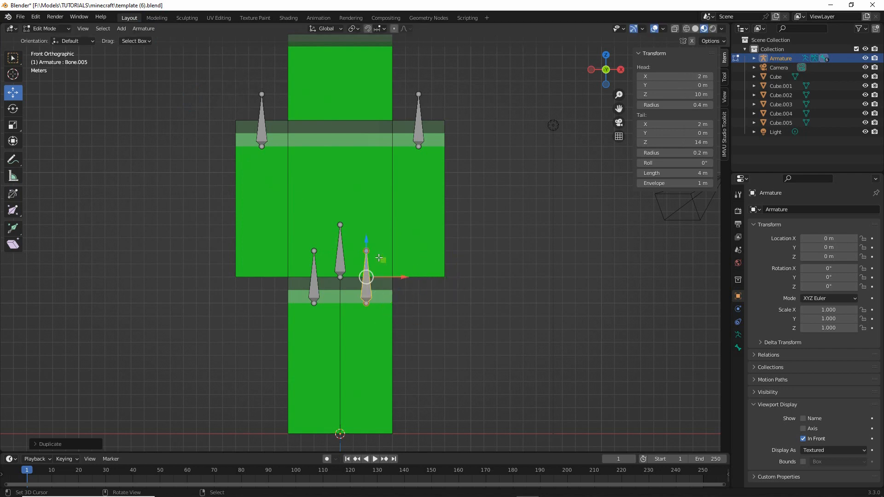
key("g")
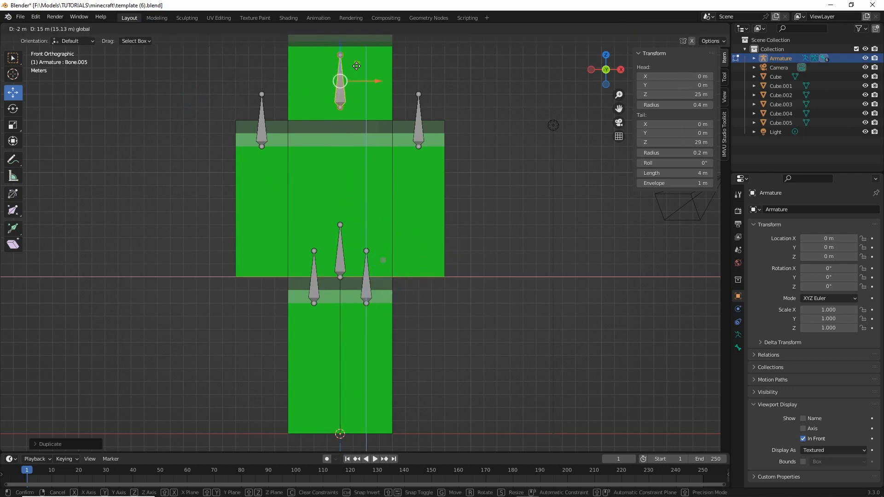
left_click(356, 65)
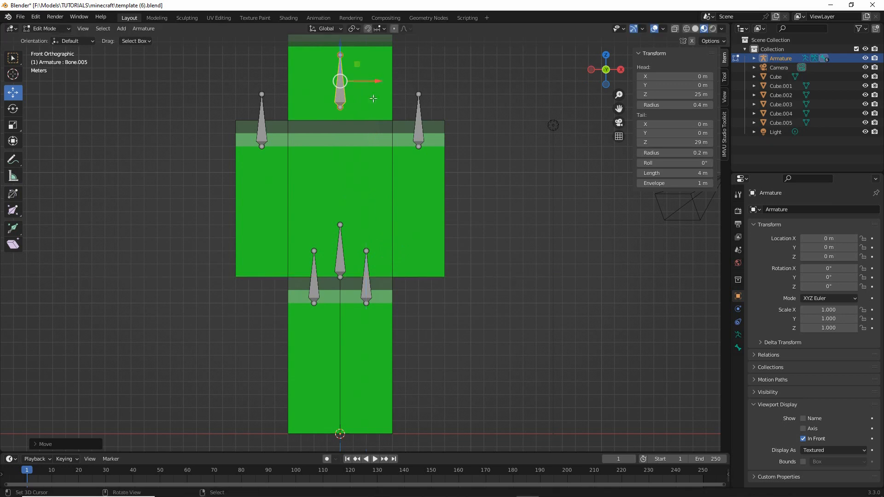
- Examine the bones' depth placement inside the arms, legs, torso and head from the side, including the right orthographic viewpoint
middle_click_drag(348, 186, 320, 186, "shift")
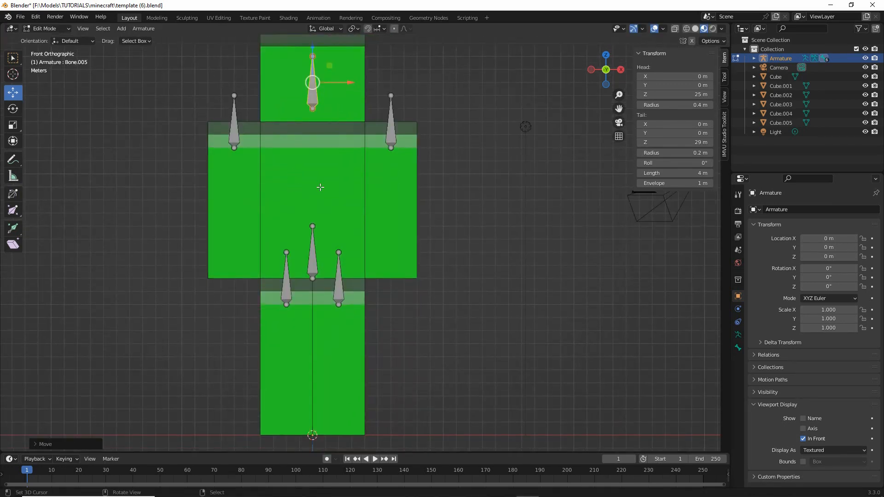
middle_click_drag(490, 215, 383, 243)
mouse_move(326, 164)
middle_mouse_down()
mouse_move(346, 168)
mouse_move(346, 158)
middle_mouse_up()
key("ctrl+2")
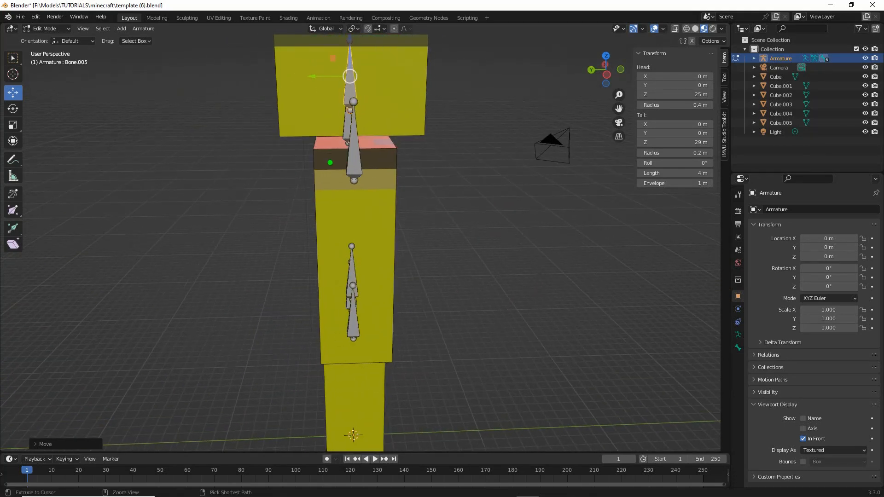
left_click_drag(340, 165, 364, 175)
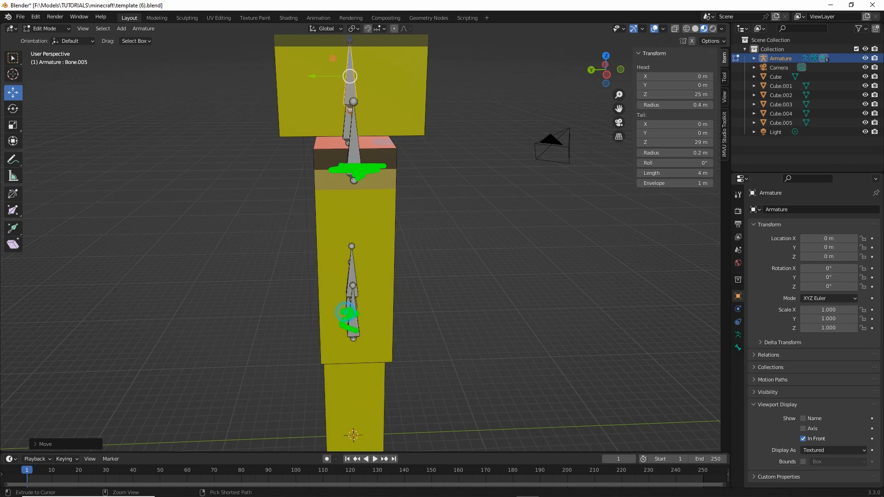
key("Escape")
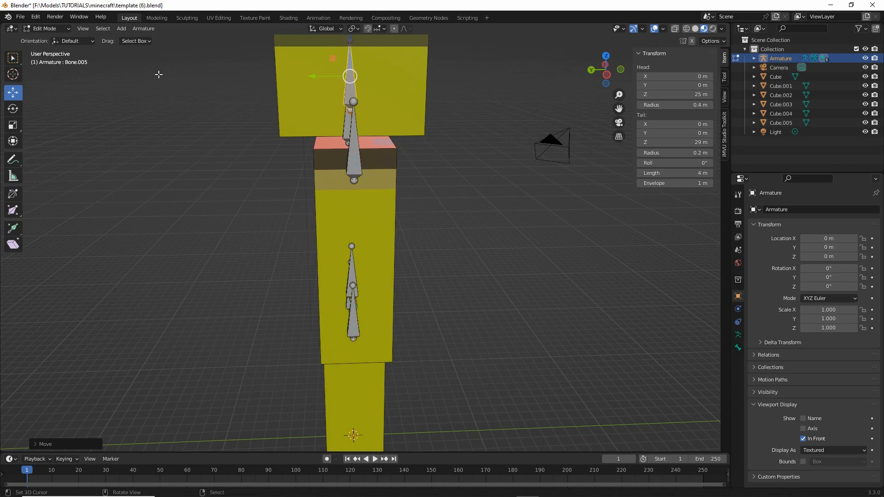
left_click(83, 29)
mouse_move(96, 135)
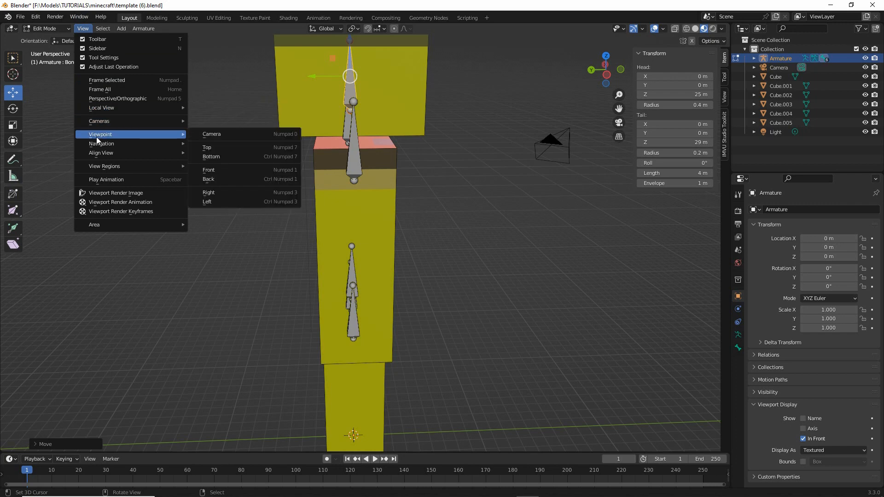
left_click(209, 193)
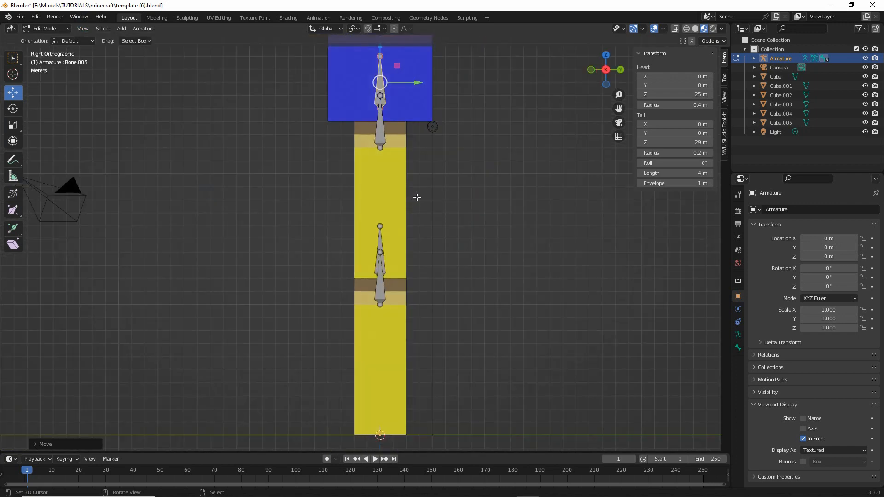
middle_click_drag(380, 83, 380, 117, "shift")
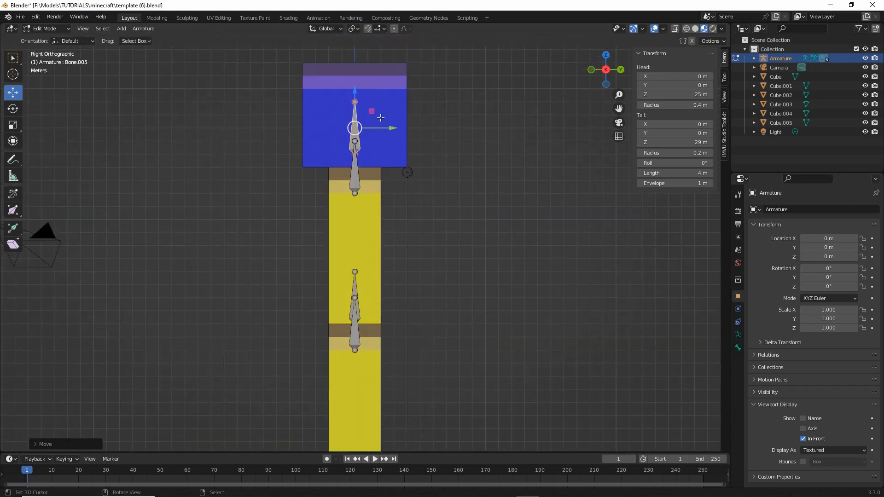
mouse_move(389, 128)
left_mouse_down()
mouse_move(430, 128)
mouse_move(396, 128)
left_mouse_up()
left_click_drag(354, 168, 350, 436)
middle_click_drag(195, 244, 289, 251)
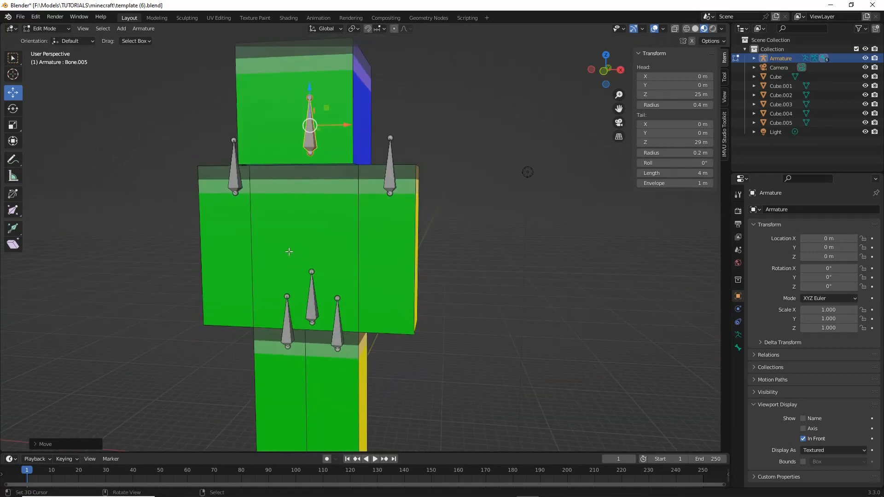
- Return to the front orthographic viewpoint with the torso, arm and leg bones in view
left_click(83, 28)
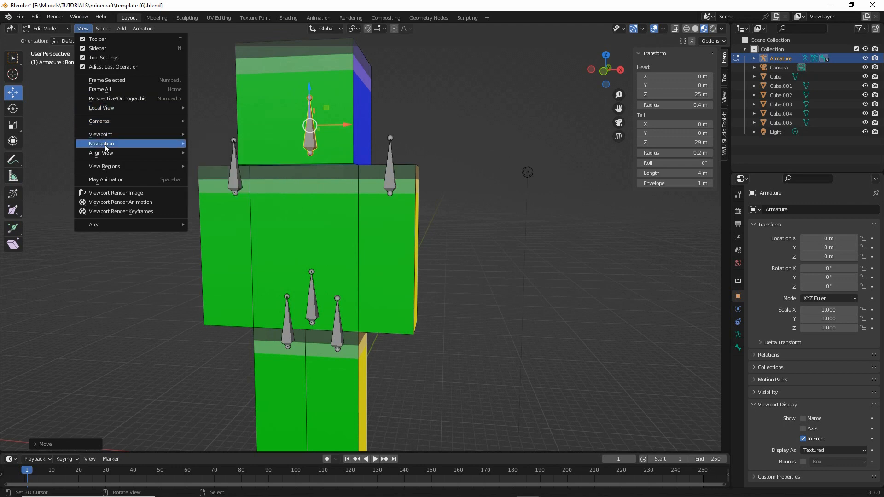
mouse_move(104, 135)
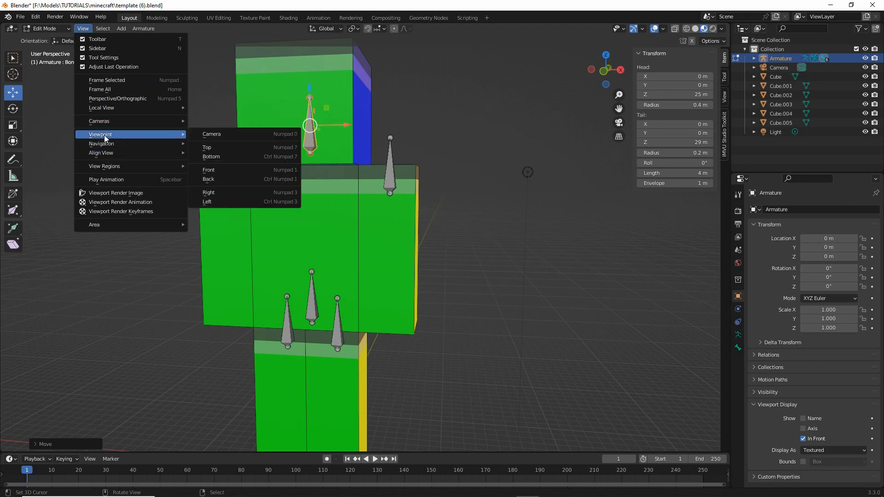
left_click(225, 171)
middle_click_drag(348, 245, 355, 218, "shift")
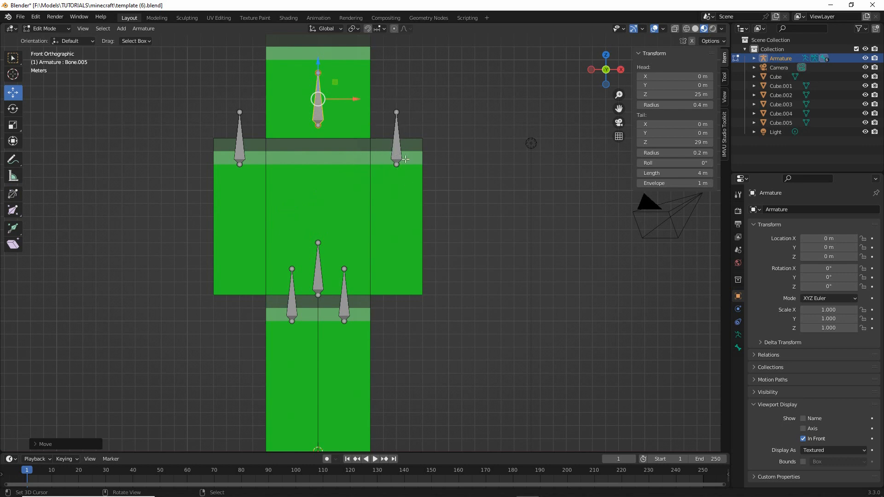
middle_click_drag(367, 346, 368, 316, "shift")
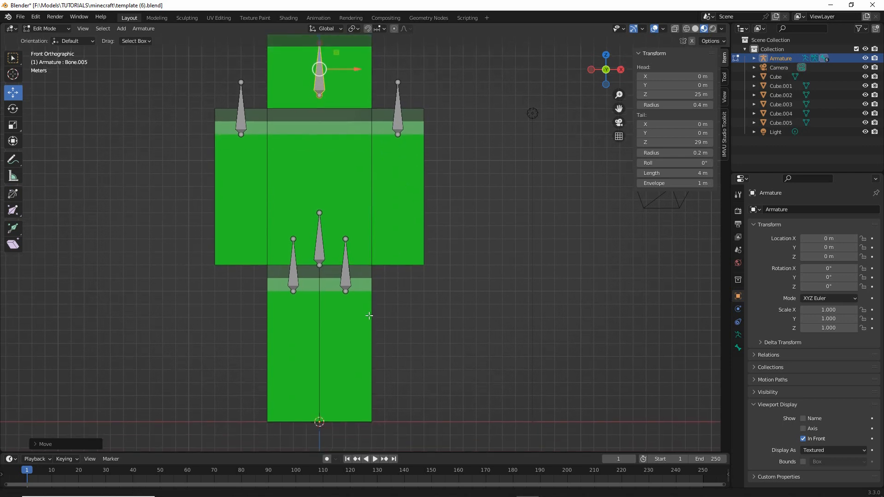
- Select the +X arm bone and set the transform pivot point to Individual Origins
left_click(397, 106)
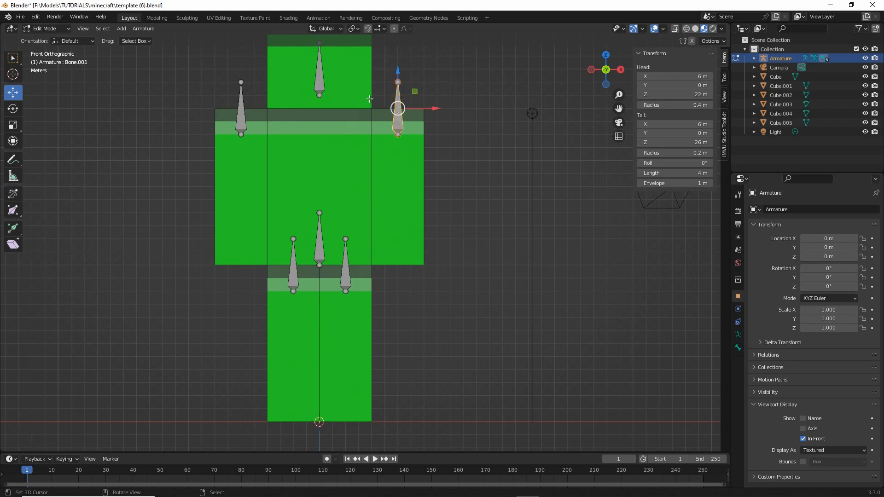
mouse_move(351, 20)
left_mouse_down()
mouse_move(353, 46)
mouse_move(360, 18)
left_mouse_up()
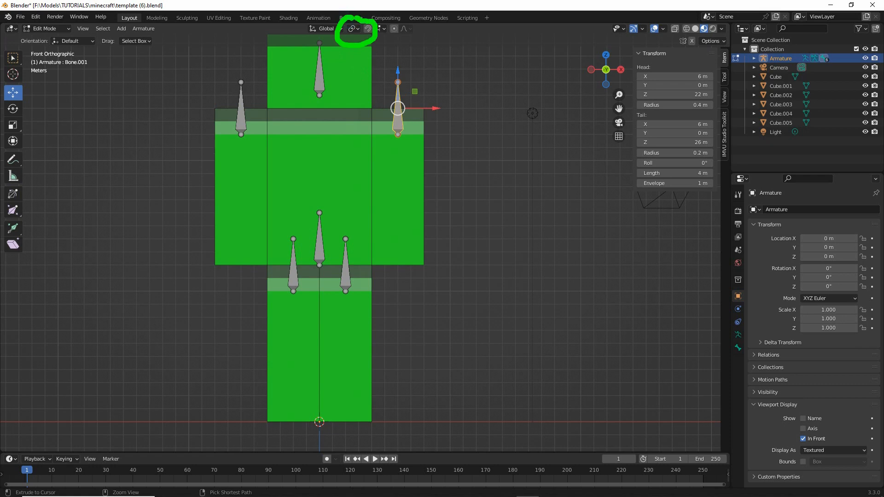
left_click(357, 28)
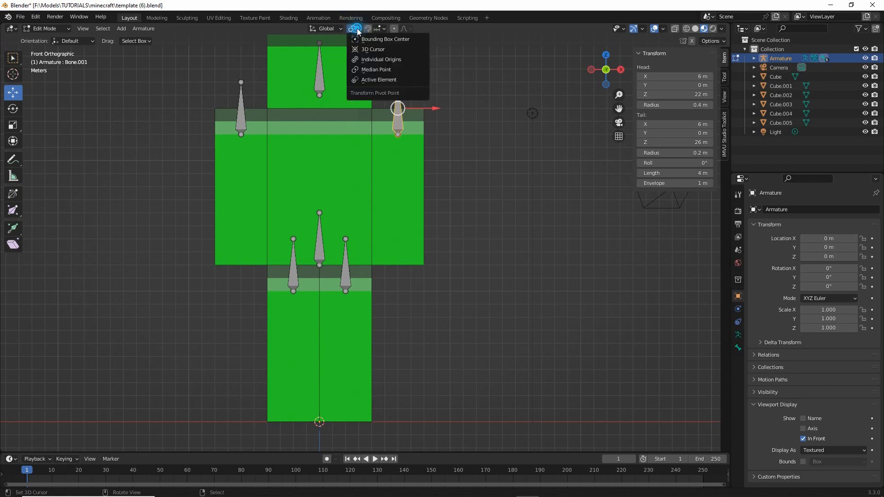
left_click(369, 57)
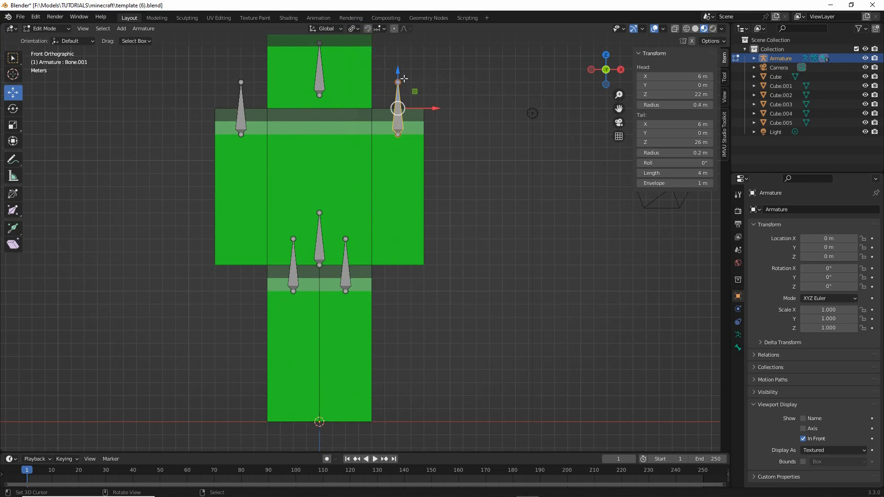
- Rotate the +X arm bone 180° in the front view so it points down from its head joint
key("ctrl+2")
mouse_move(27, 107)
left_mouse_down()
mouse_move(64, 106)
mouse_move(40, 113)
left_mouse_up()
key("Escape")
left_click(13, 109)
mouse_move(418, 83)
left_mouse_down()
mouse_move(435, 111)
mouse_move(433, 129)
mouse_move(426, 111)
mouse_move(397, 129)
left_mouse_up()
key("ctrl+z")
key("ctrl+2")
key("Escape")
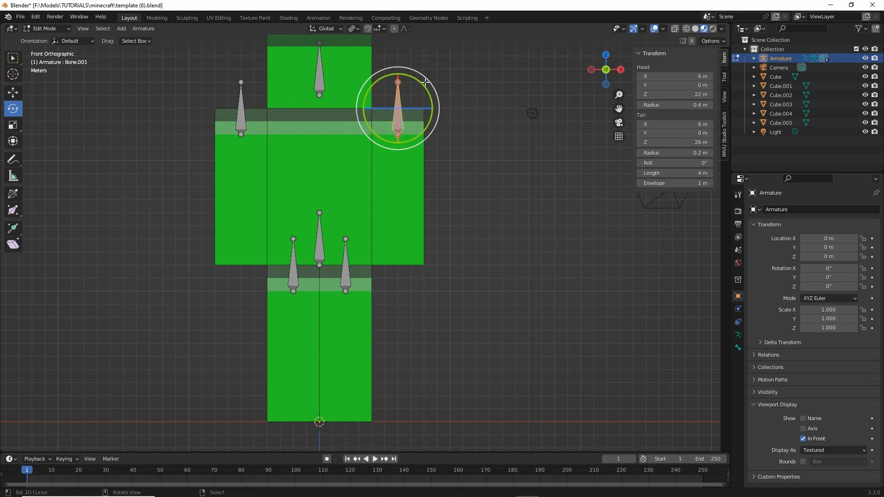
key("ctrl+2")
mouse_move(32, 109)
left_mouse_down()
mouse_move(84, 109)
mouse_move(42, 116)
left_mouse_up()
key("Escape")
left_click_drag(417, 80, 372, 202)
- Rotate the -X arm bone and both leg bones 180° each so they point down from their head joints
left_click(240, 135)
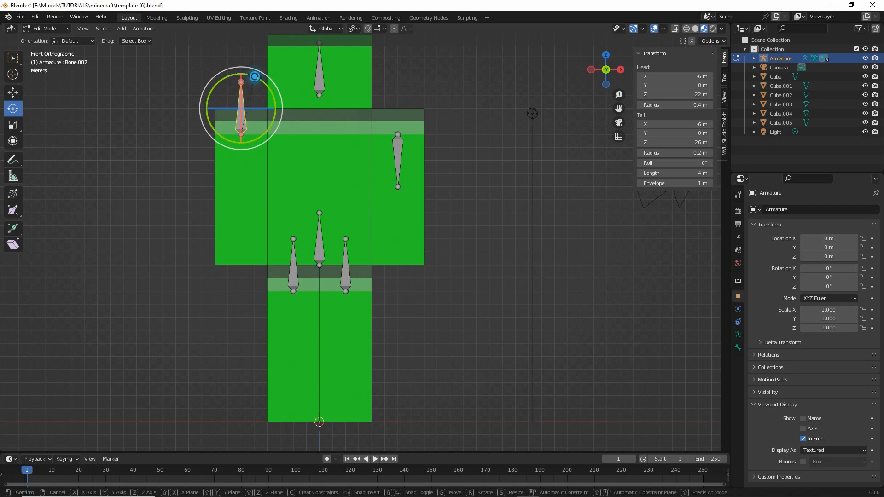
left_click_drag(255, 75, 227, 199)
left_click(346, 262)
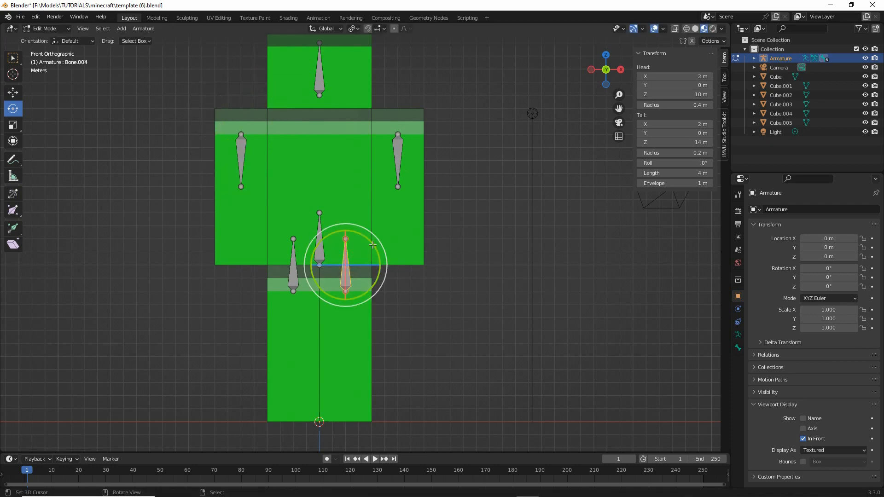
left_click_drag(378, 240, 306, 352)
left_click(293, 258)
left_click_drag(306, 231, 281, 360)
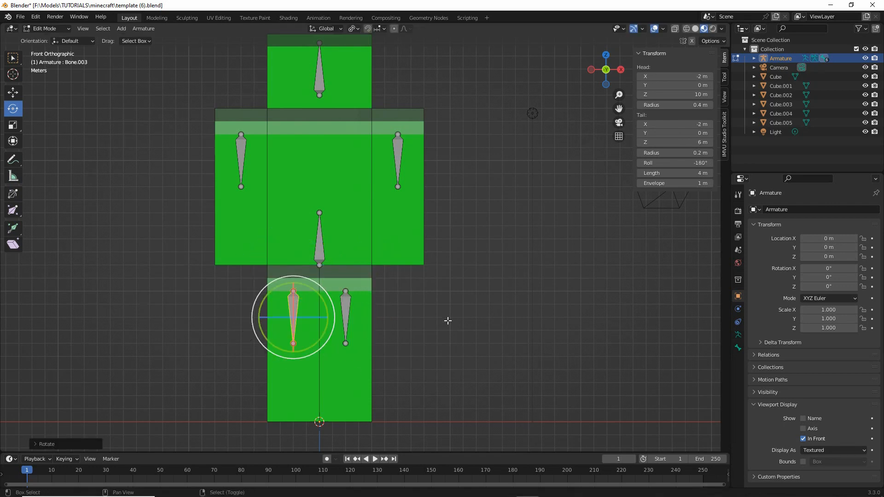
- Move the tail joints of both leg bones down 5 m together, to Z 1 m
middle_click_drag(450, 320, 450, 298, "shift")
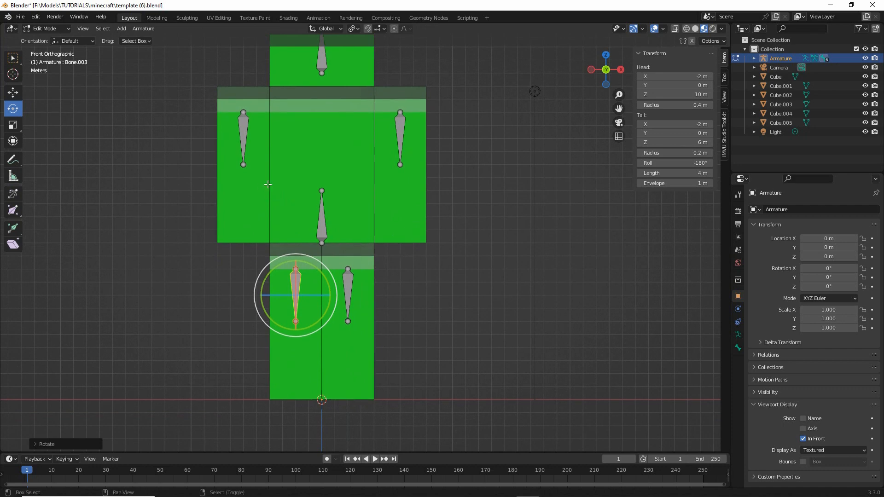
middle_click_drag(249, 179, 245, 200, "shift")
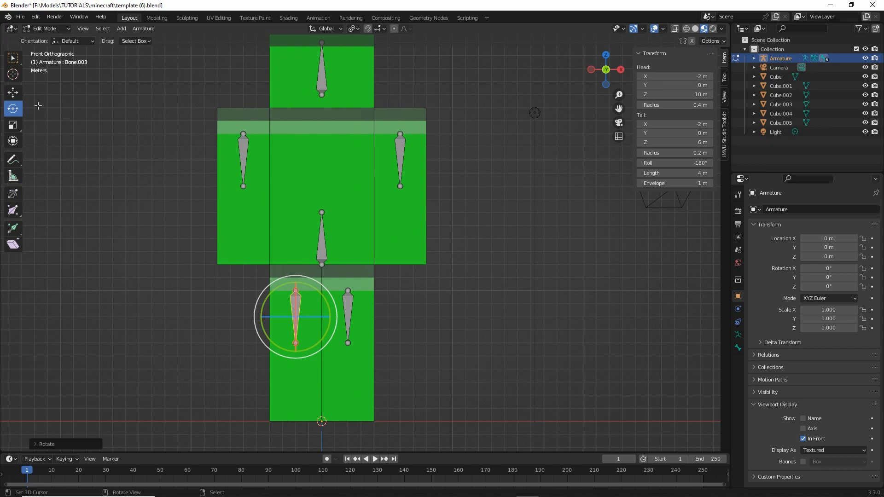
left_click(13, 93)
left_click(295, 344)
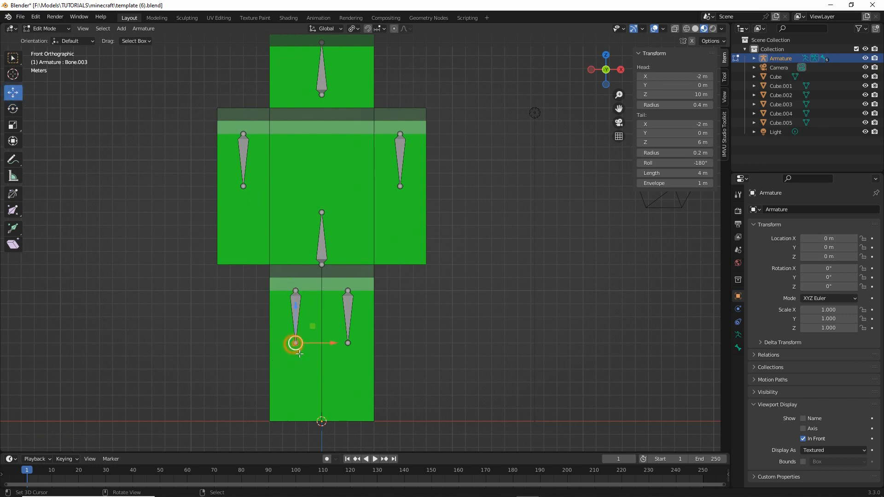
right_click(347, 344, "shift")
mouse_move(291, 334)
left_mouse_down("ctrl")
mouse_move(354, 346)
mouse_move(307, 331)
mouse_move(321, 374)
left_mouse_up("ctrl")
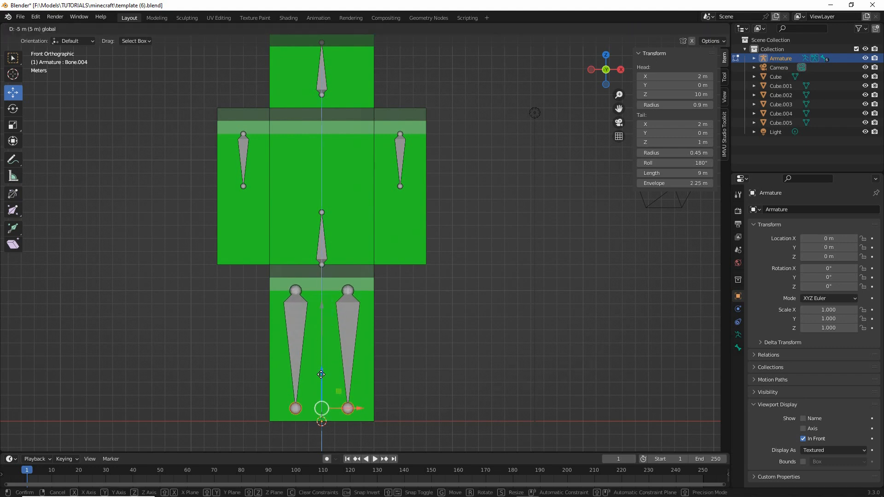
left_click(321, 374)
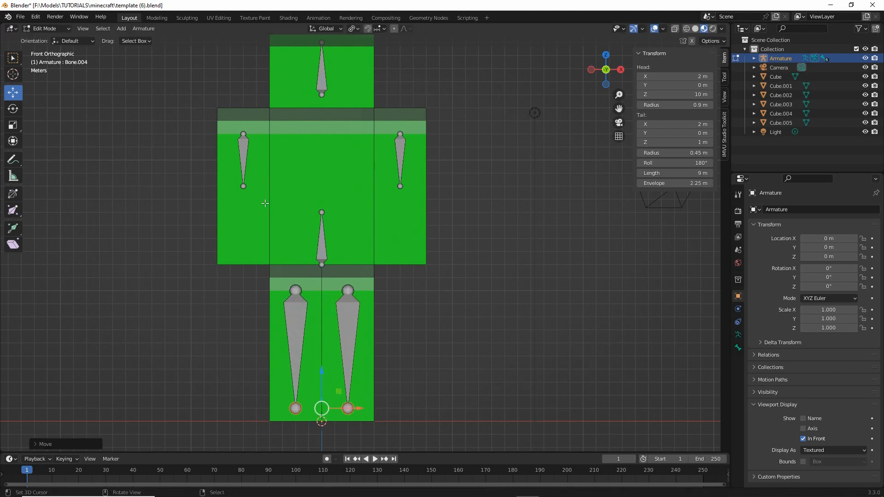
- Lower both arm bones' tail joints near the bottom of the arms and raise the torso bone's tail joint
left_click_drag(199, 160, 469, 207)
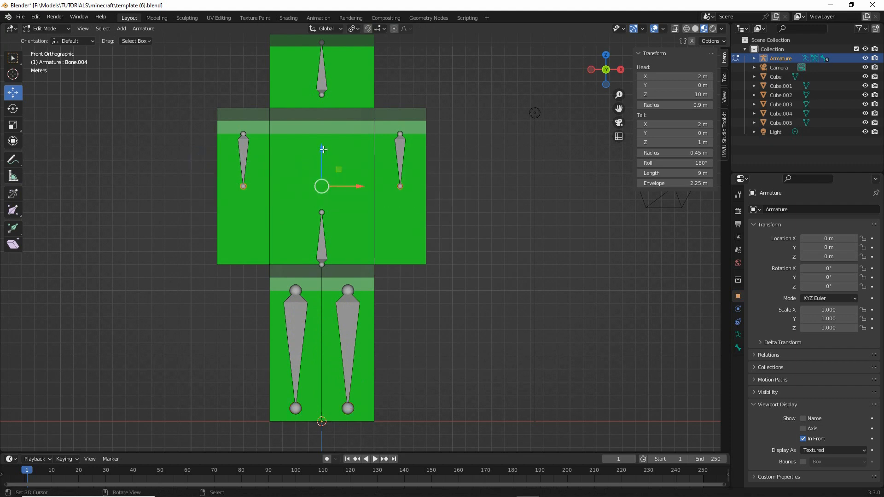
key("g")
left_click(321, 251)
left_click(321, 213)
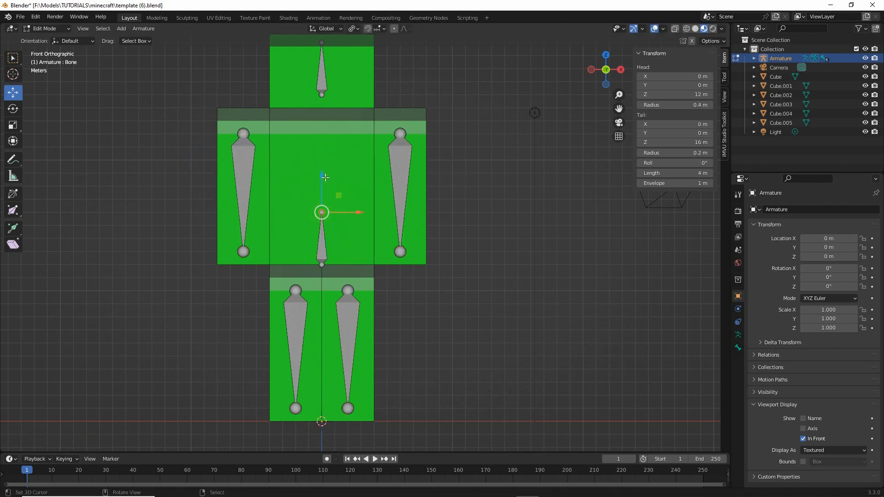
left_click_drag(326, 177, 333, 116)
- Undo the tail joint moves on the torso, arm and leg bones
key("ctrl+z")
key("ctrl+z")
key("ctrl+z")
key("ctrl+z")
key("ctrl+z")
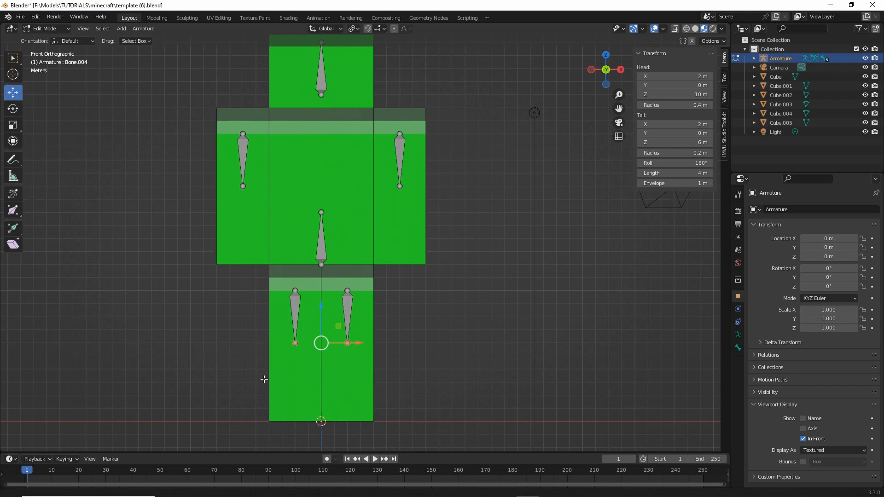
middle_click_drag(262, 378, 359, 175)
left_click_drag(353, 190, 433, 188)
left_click_drag(343, 364, 406, 361)
left_click_drag(325, 354, 305, 353)
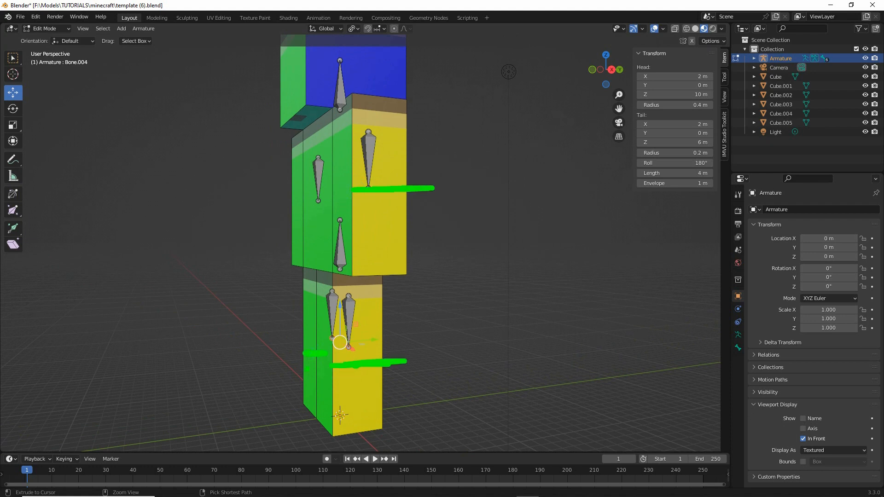
mouse_move(290, 354)
middle_mouse_down()
mouse_move(335, 357)
mouse_move(363, 326)
middle_mouse_up()
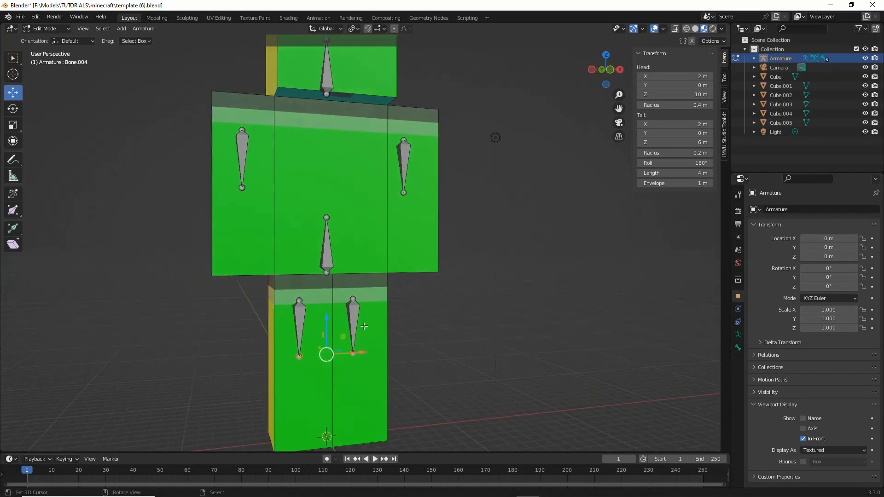
- Select the tail joints of both arm bones and return to the front orthographic viewpoint
left_click(242, 189)
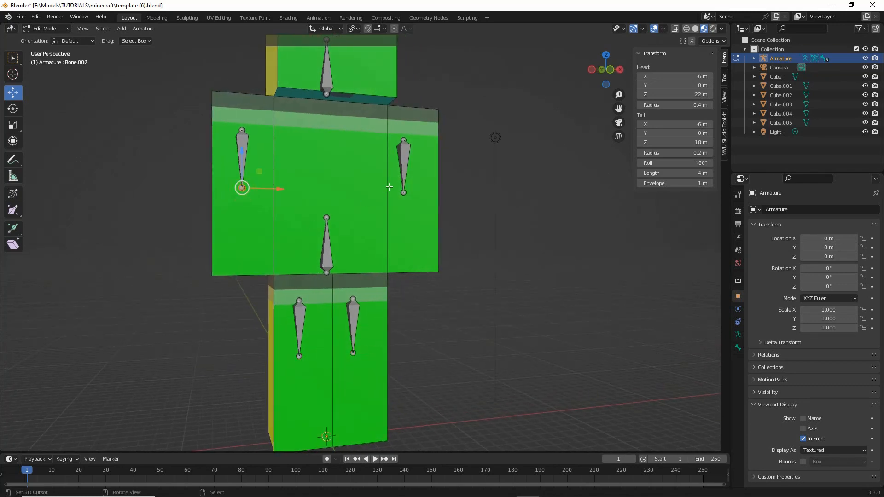
left_click(403, 193, "shift")
left_click(83, 28)
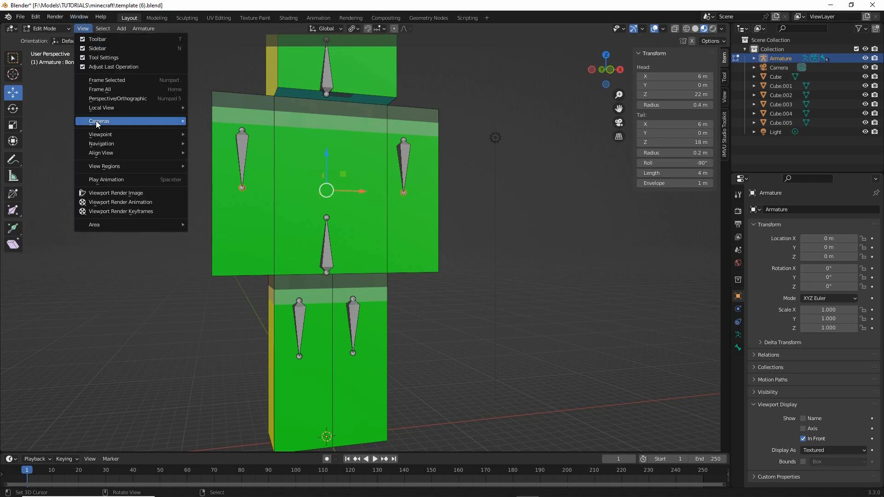
mouse_move(142, 136)
left_click(210, 170)
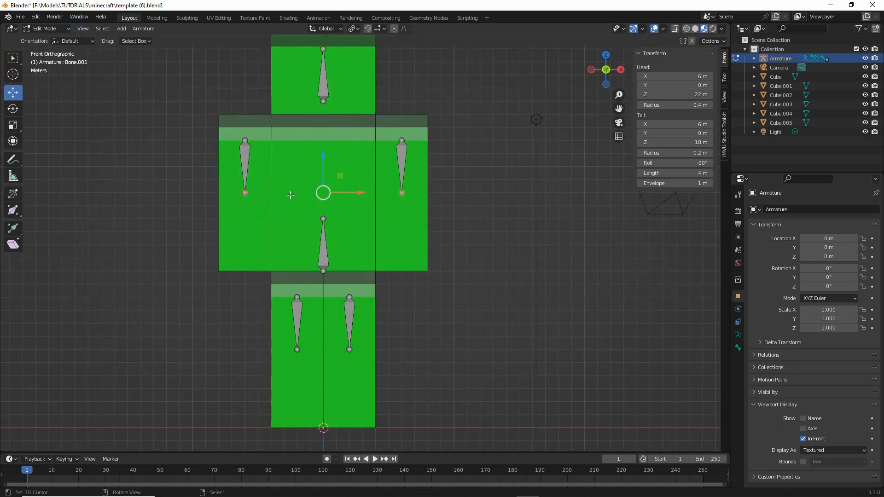
- Try extruding a 5 m lower-arm bone straight down from each arm bone's tail joint, and undo the extrusion
left_click(137, 29)
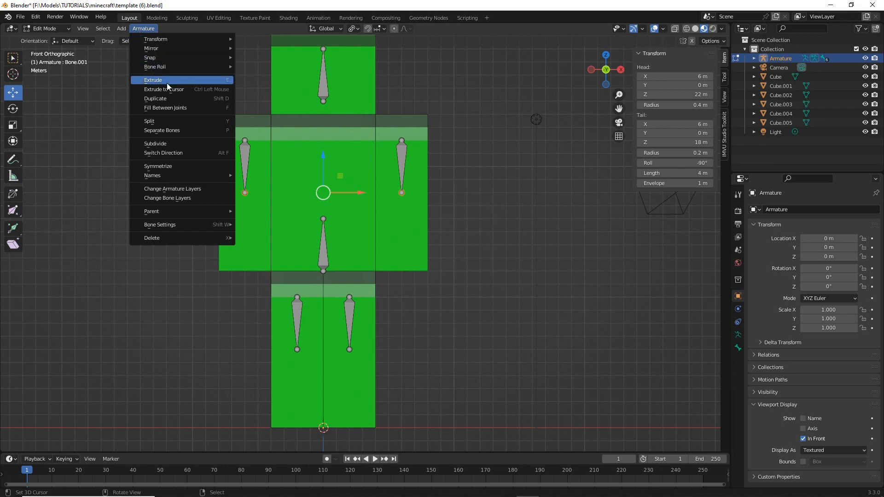
left_click_drag(147, 86, 206, 87)
left_click_drag(221, 86, 234, 86)
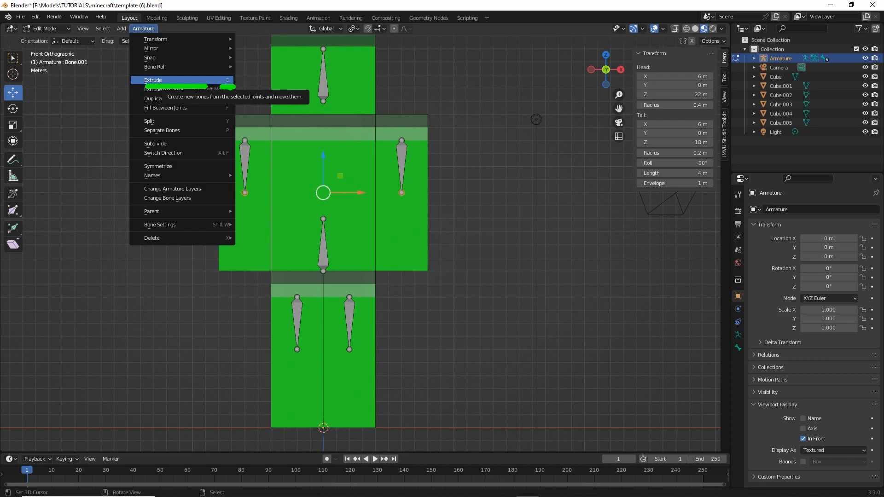
key("Escape")
left_click(143, 28)
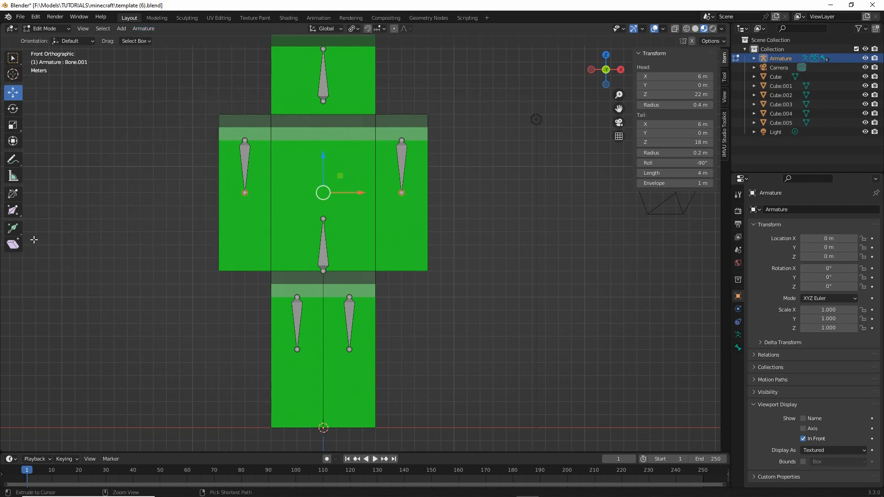
mouse_move(18, 227)
left_mouse_down()
mouse_move(4, 235)
mouse_move(4, 213)
left_mouse_up()
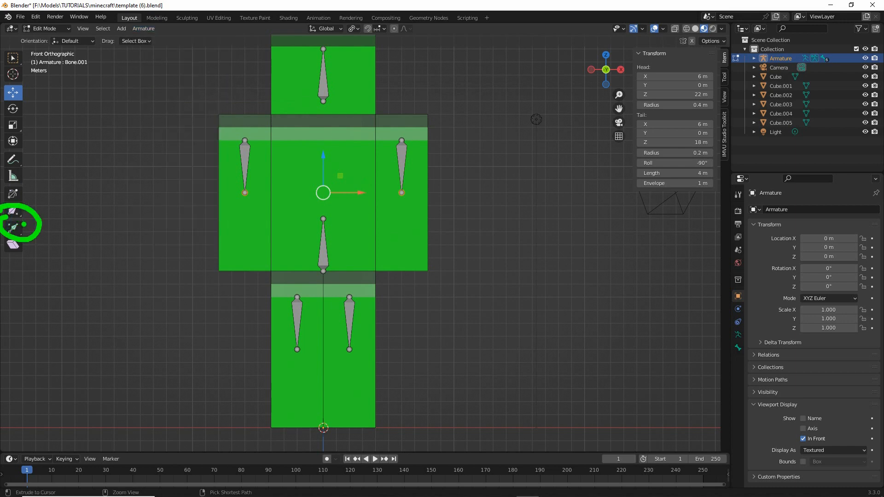
key("Escape")
left_click(13, 230)
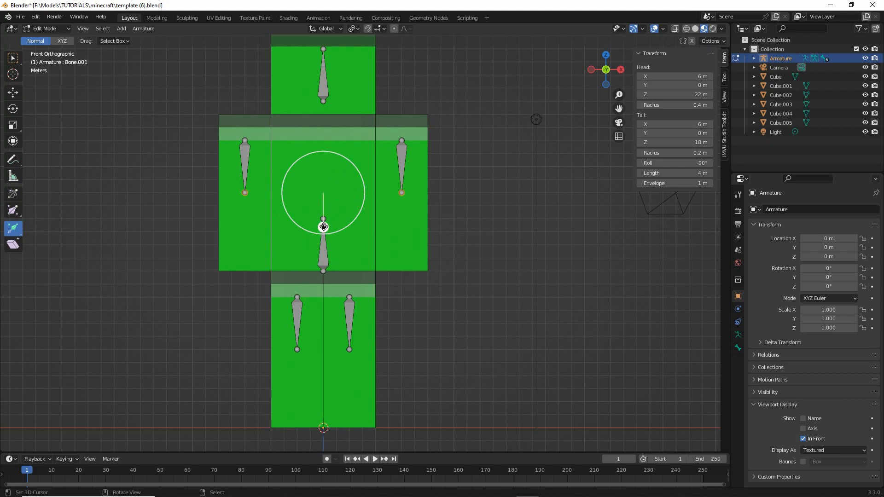
left_click_drag(324, 226, 325, 290)
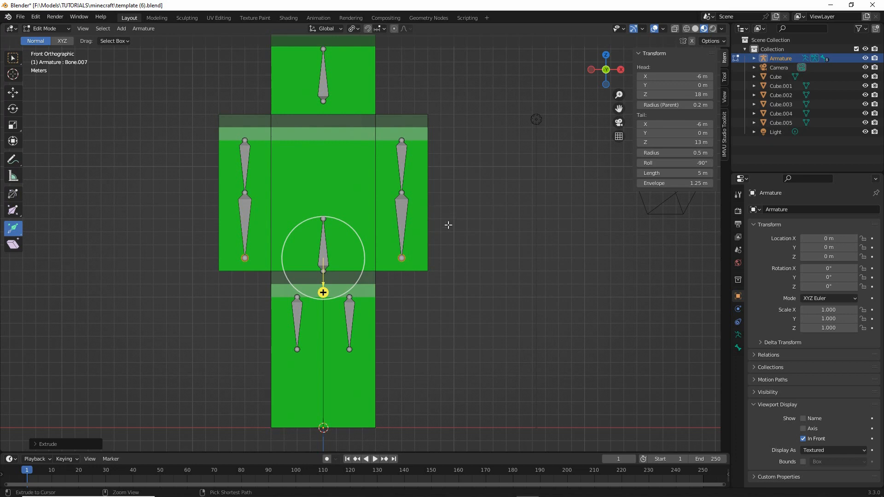
key("ctrl+z")
middle_click_drag(488, 217, 513, 222)
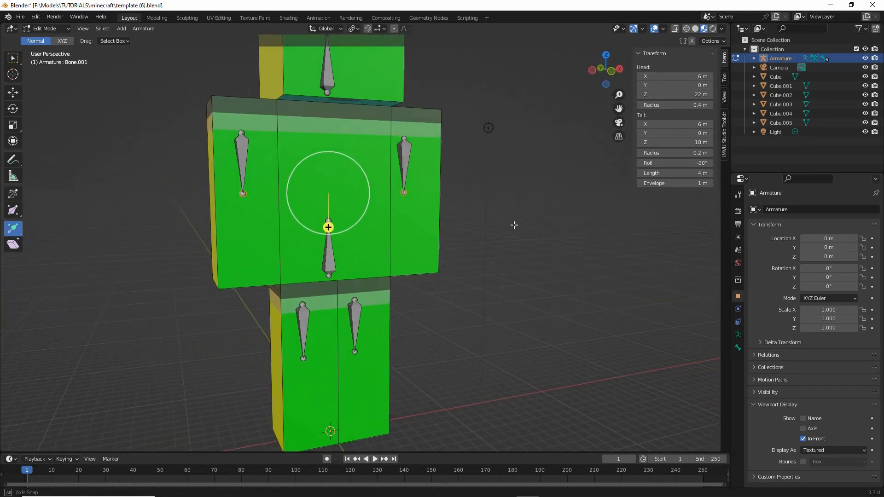
scroll(295, 145, "up", 2, "shift")
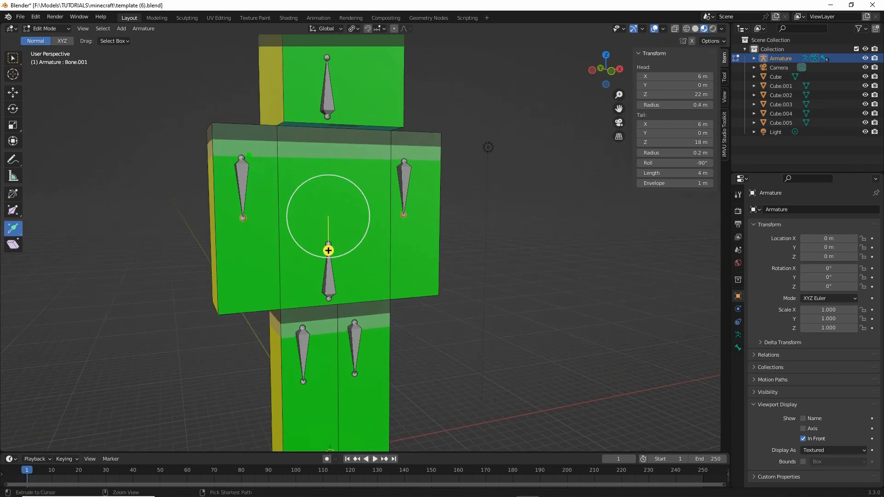
left_click_drag(249, 155, 313, 227)
left_click_drag(329, 137, 325, 203)
left_click_drag(398, 161, 368, 208)
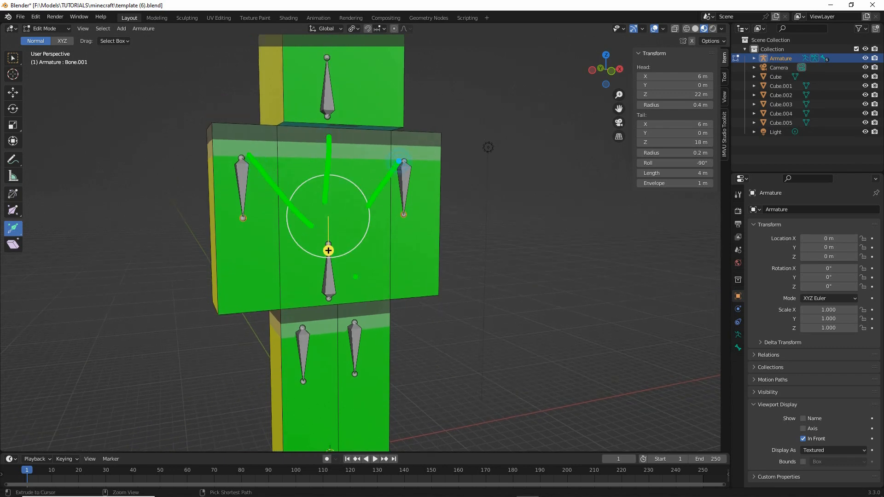
mouse_move(360, 317)
left_mouse_down()
mouse_move(336, 300)
mouse_move(303, 319)
left_mouse_up()
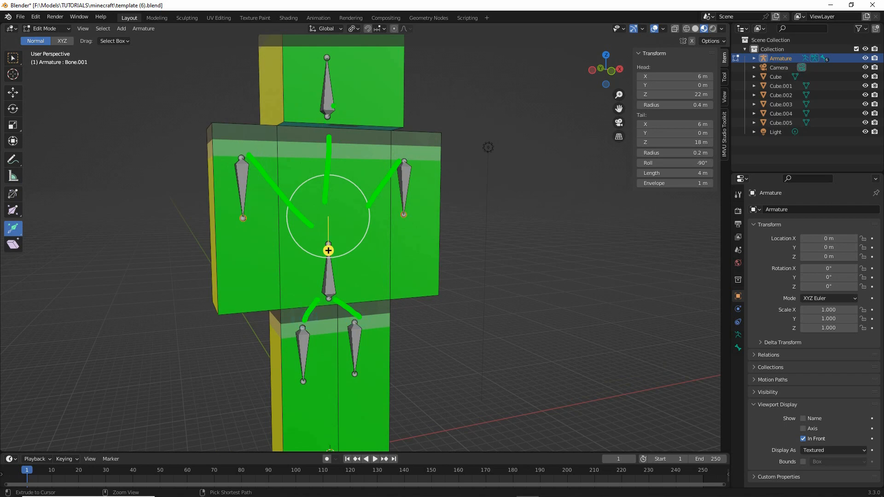
key("Escape")
- Select the whole +X arm bone with the Move tool active and expand its bone relations settings, showing the parent option
mouse_move(453, 186)
middle_mouse_down()
mouse_move(402, 201)
mouse_move(431, 186)
middle_mouse_up()
left_click(407, 180)
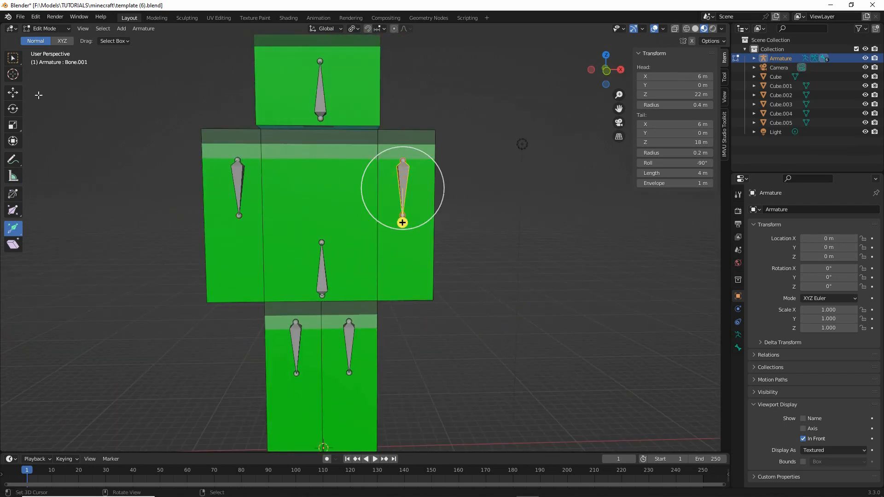
left_click(13, 93)
mouse_move(174, 292)
middle_mouse_down()
mouse_move(195, 304)
mouse_move(189, 299)
middle_mouse_up()
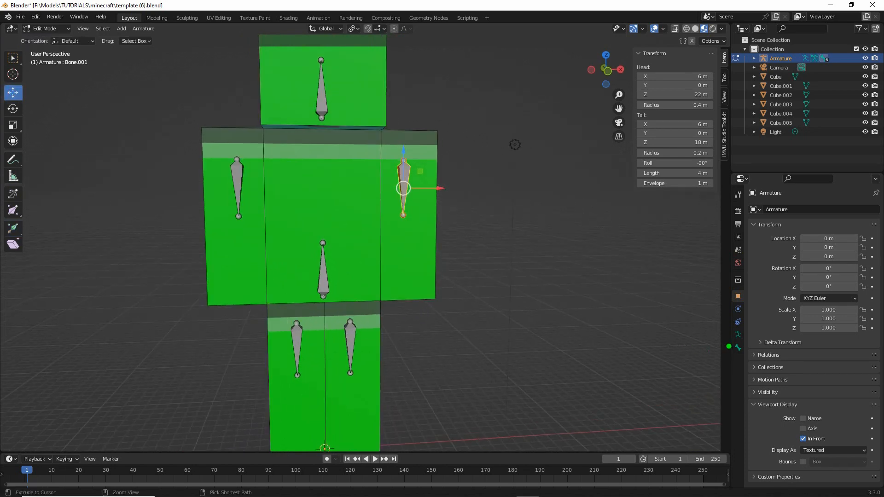
mouse_move(737, 337)
left_mouse_down()
mouse_move(742, 363)
mouse_move(761, 346)
left_mouse_up()
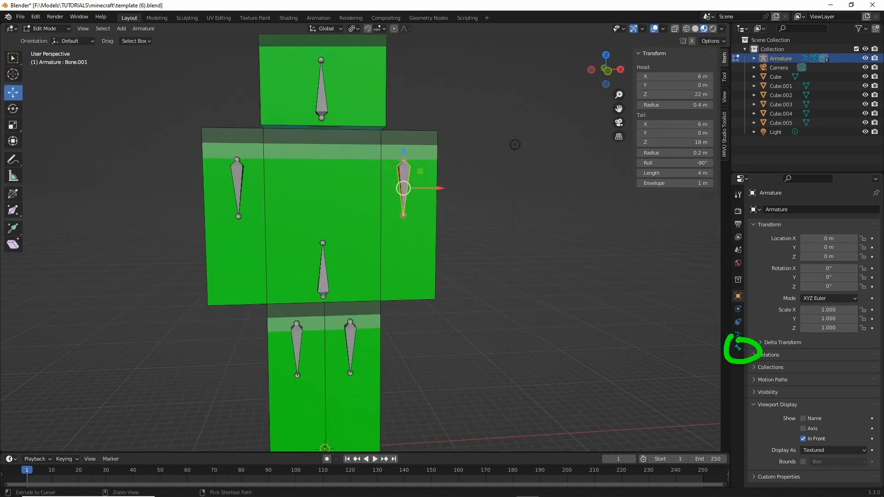
left_click(737, 348)
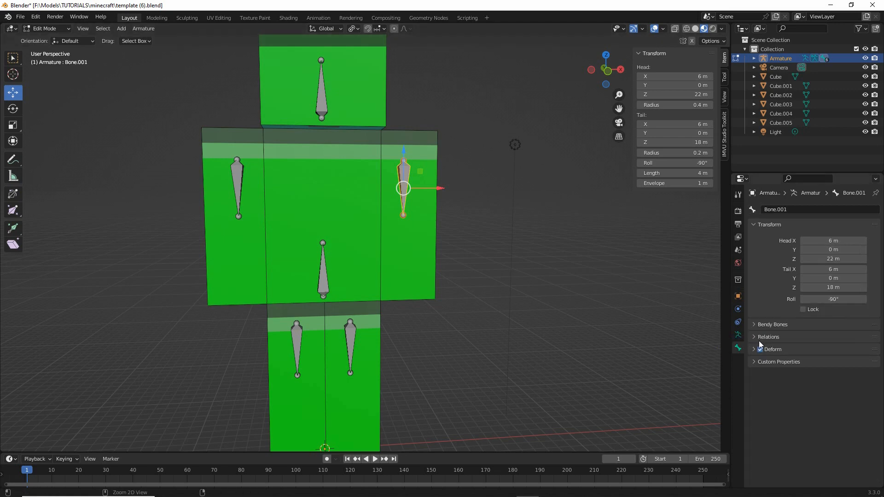
left_click_drag(757, 343, 792, 344)
left_click(754, 337)
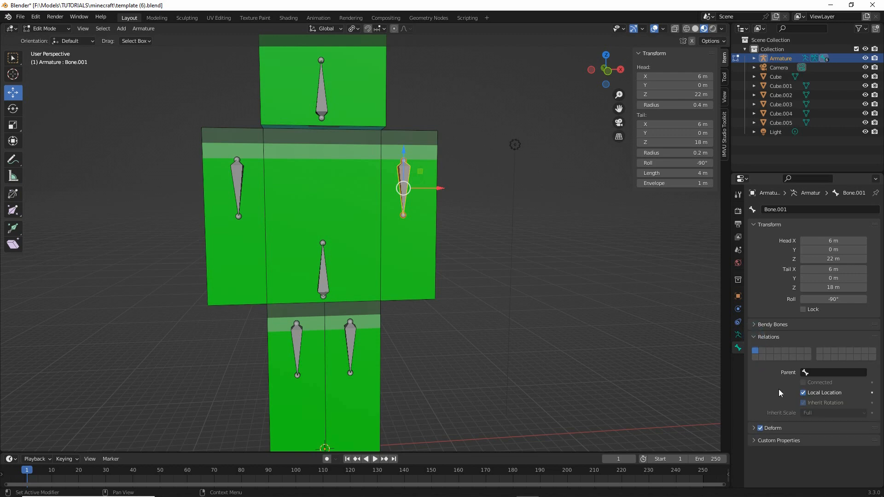
left_click_drag(778, 381, 869, 381)
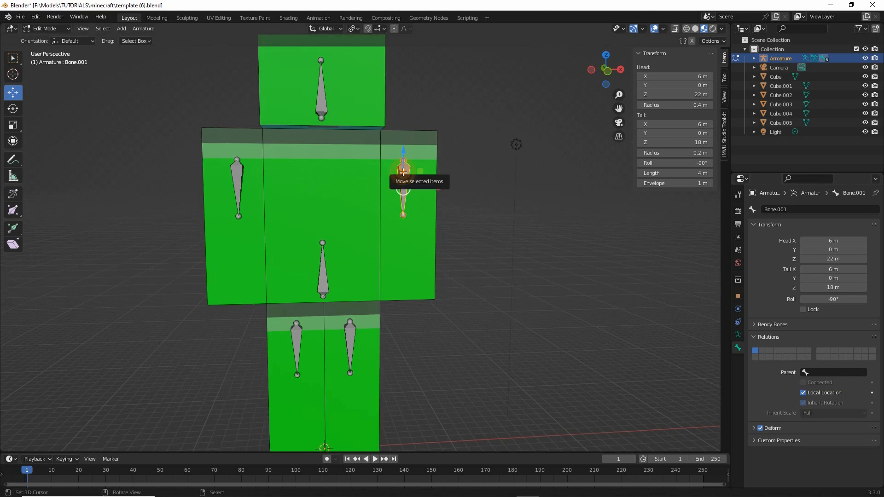
- Select the torso bone at the centre of the body and rename it Torso
left_click(805, 372)
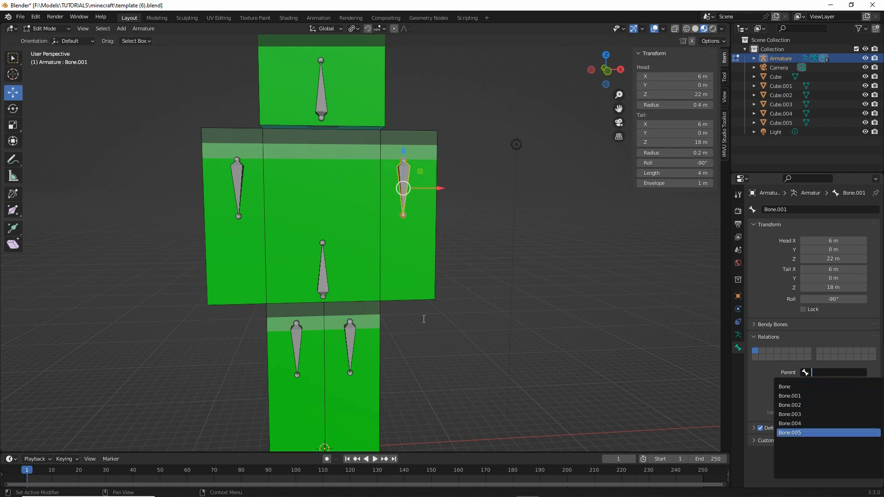
middle_click_drag(507, 373, 517, 355, "shift")
left_click(337, 257)
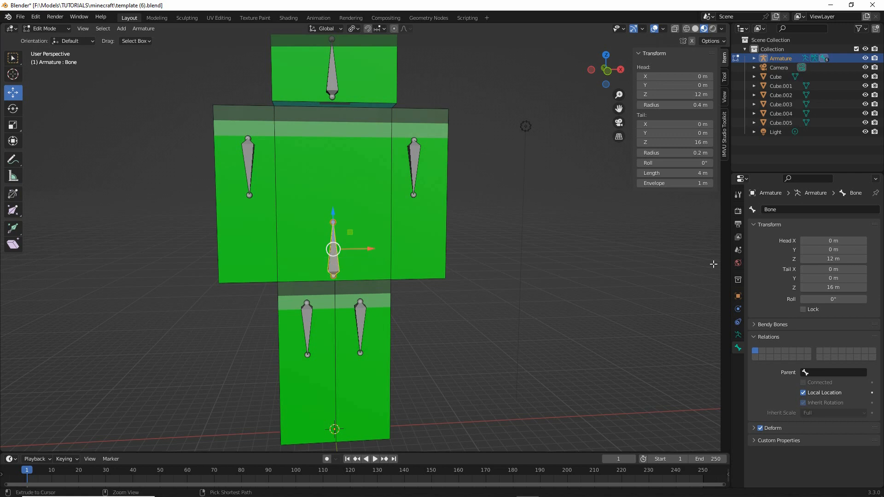
left_click_drag(741, 339, 742, 339)
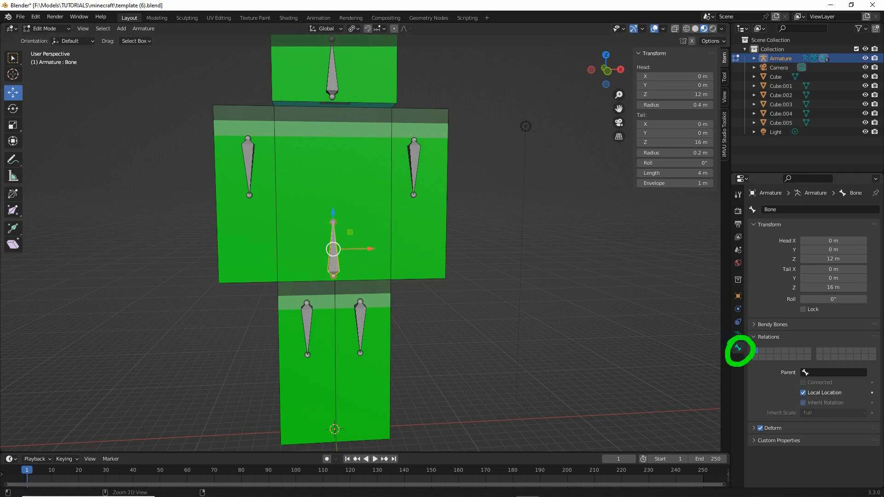
mouse_move(771, 200)
left_mouse_down()
mouse_move(791, 211)
mouse_move(776, 199)
left_mouse_up()
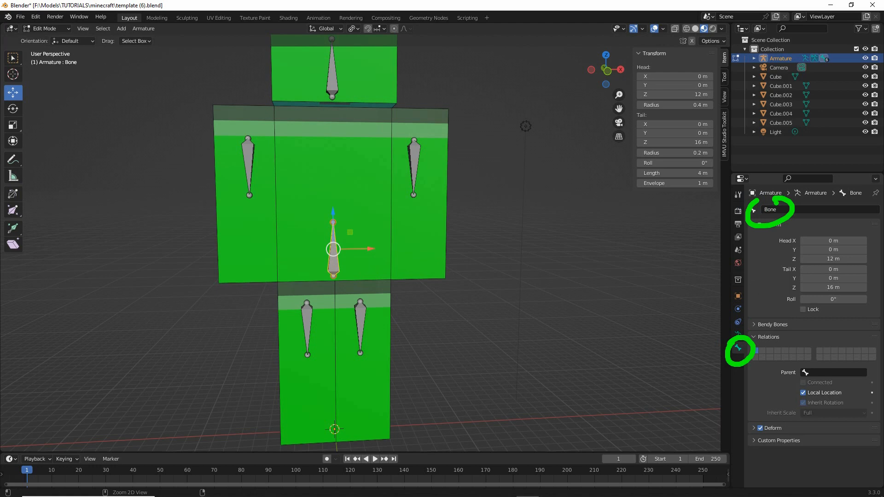
key("Escape")
left_click(779, 211)
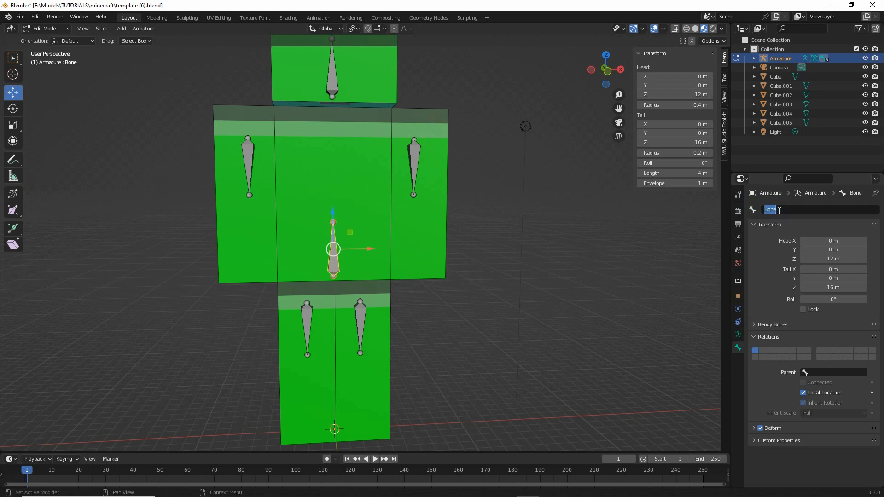
type("Tr")
key("Return")
- Rename the arm bone on the -X side as arm.L
left_click(253, 147)
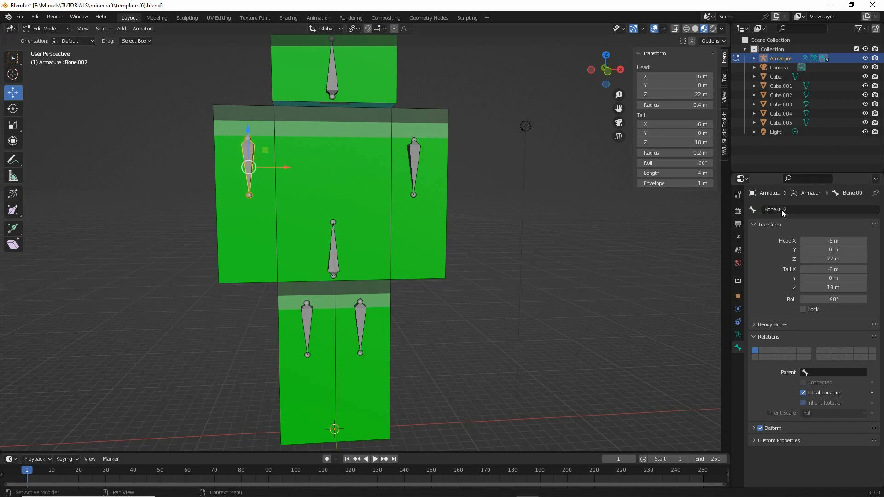
left_click(800, 210)
type("arm")
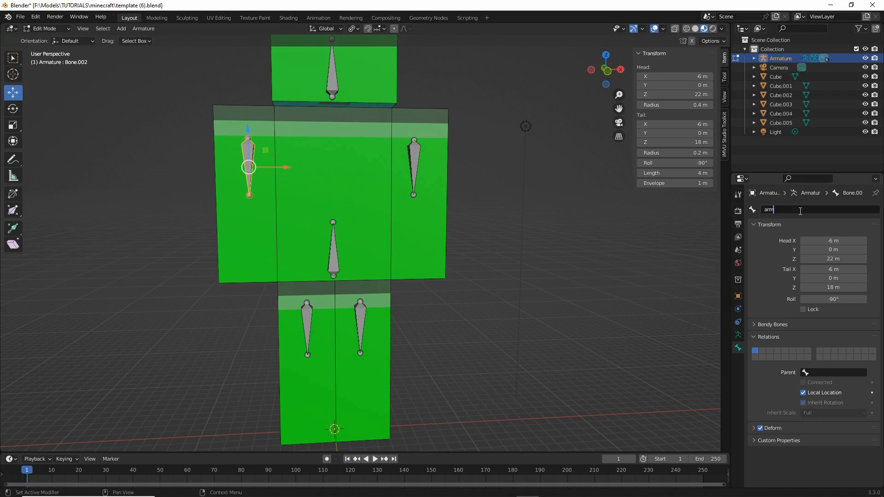
type(".L")
key("Return")
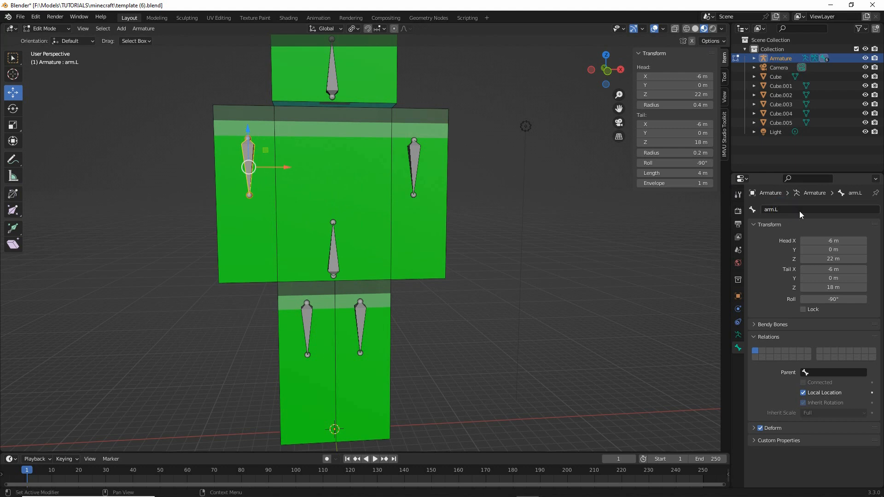
- Rename the arm bone on the +X side as arm.R
left_click(418, 145)
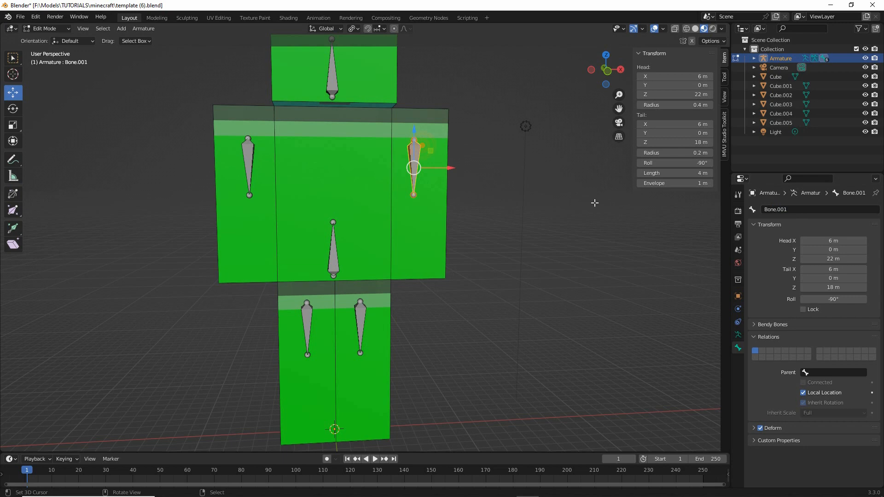
left_click(777, 209)
type("arm.R")
key("Return")
- Rename the leg bone on the -X side as leg.L
left_click(306, 320)
left_click(791, 209)
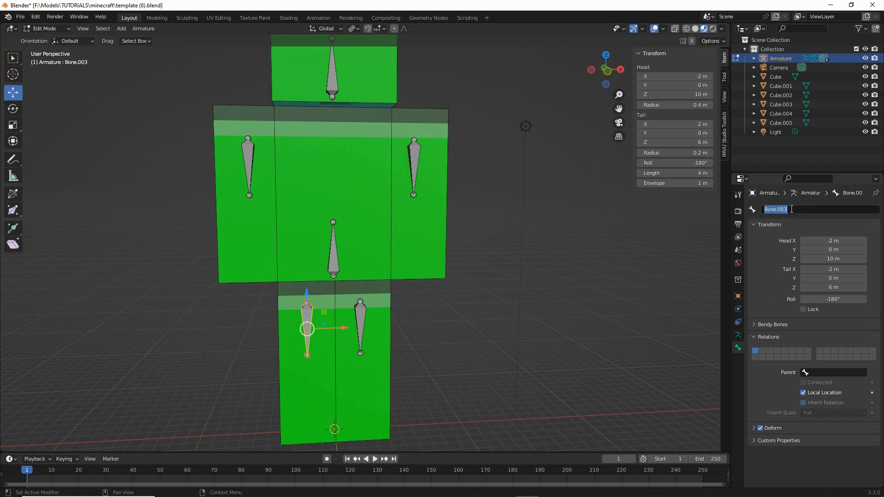
key("BackSpace")
type("leg.L")
key("Return")
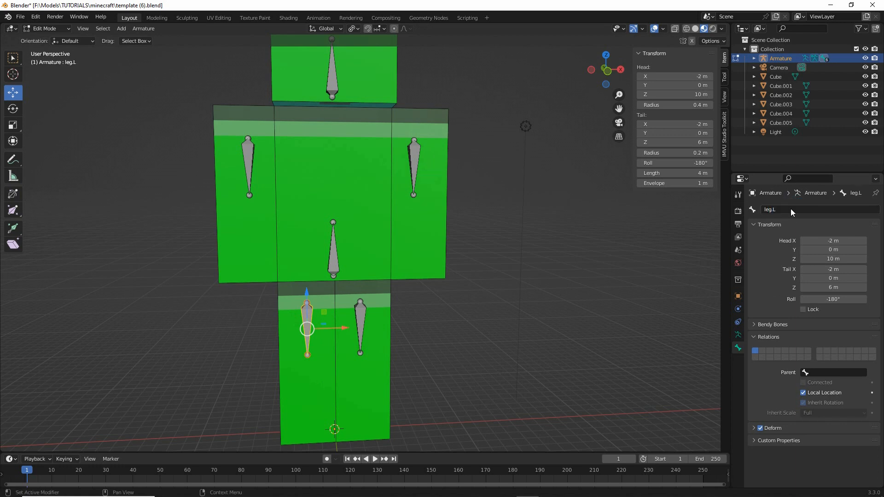
- Rename the leg bone on the +X side as leg.R
left_click(364, 314)
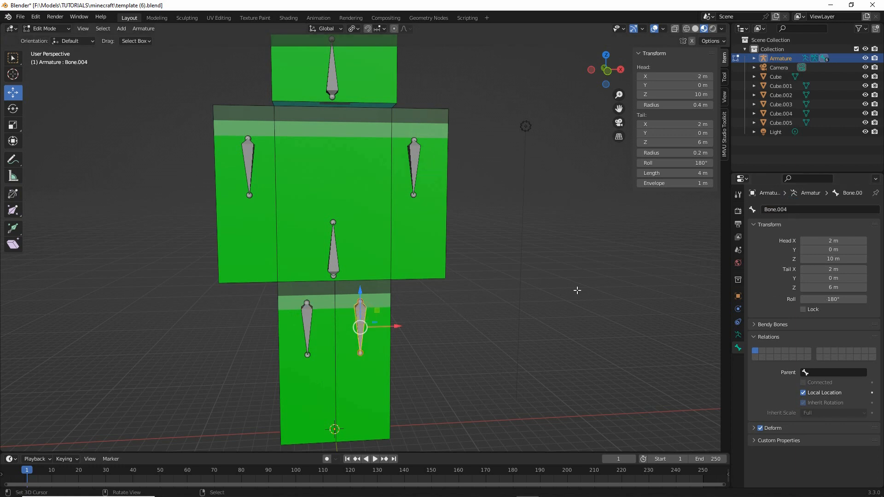
left_click(791, 209)
key("BackSpace")
type("leg.R")
key("Return")
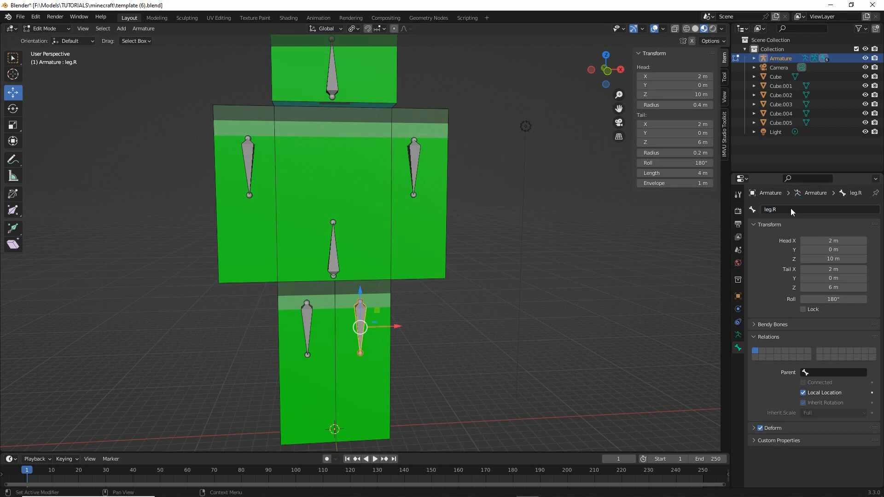
- Rename the bone inside the head cube as head
left_click(340, 75)
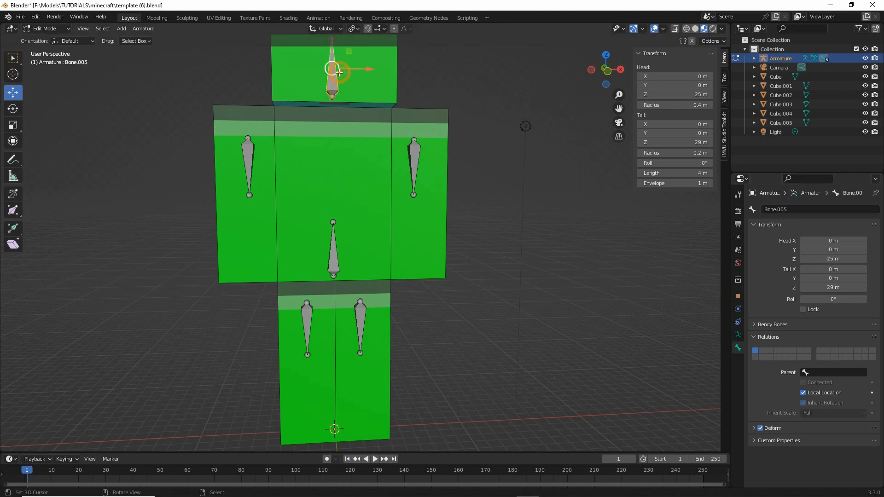
left_click(782, 211)
type("he")
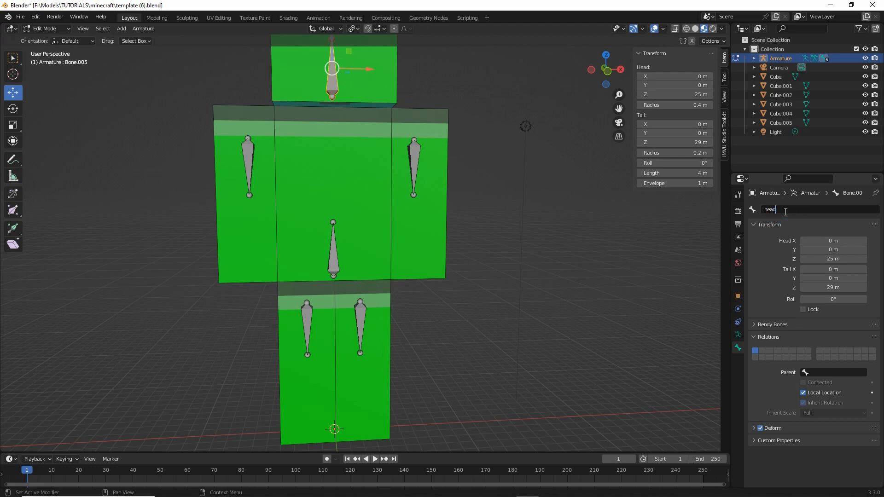
type("ad")
key("Return")
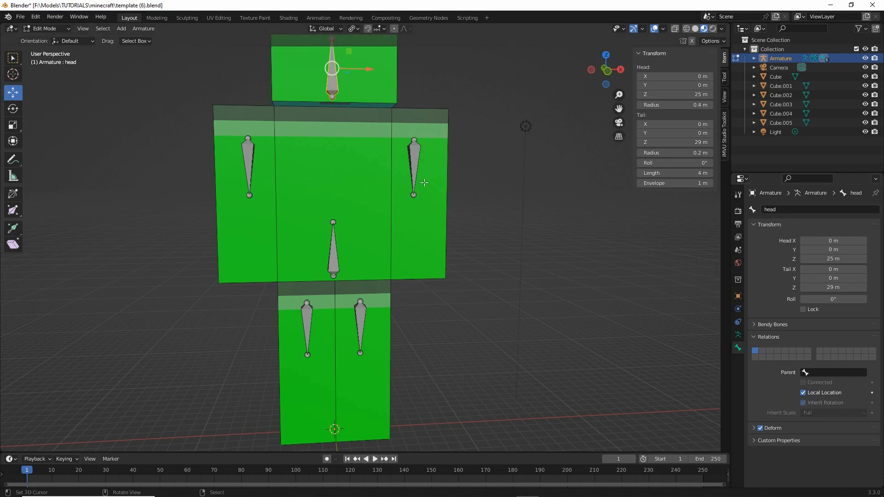
- Set Torso as the parent of both arm bones, arm.R and arm.L
left_click(415, 162)
left_click(806, 372)
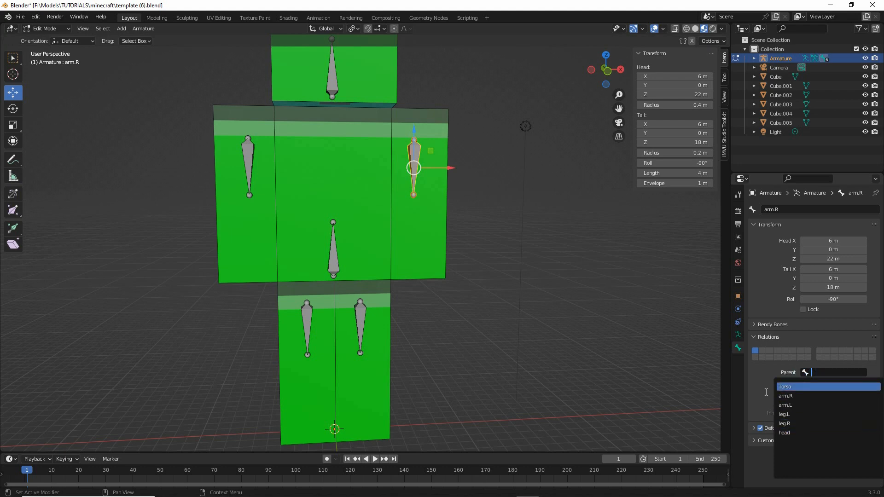
left_click(784, 387)
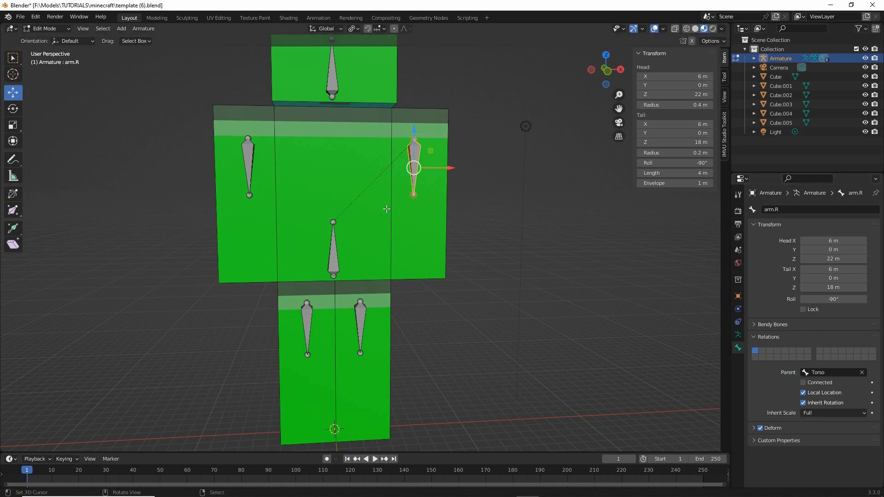
left_click_drag(413, 145, 336, 217)
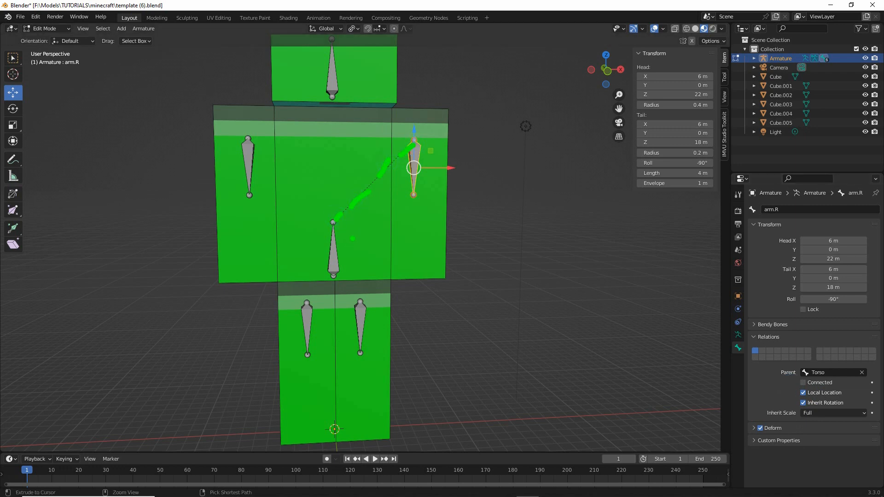
left_click(260, 166)
left_click(806, 372)
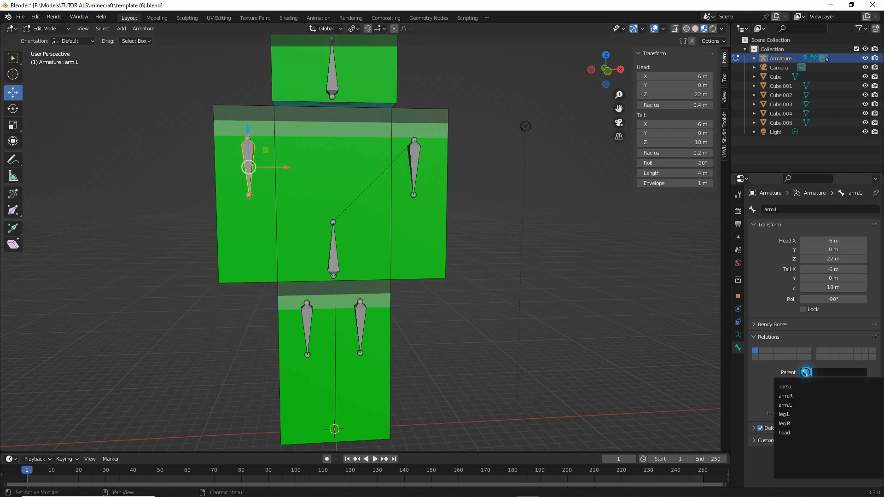
left_click(785, 386)
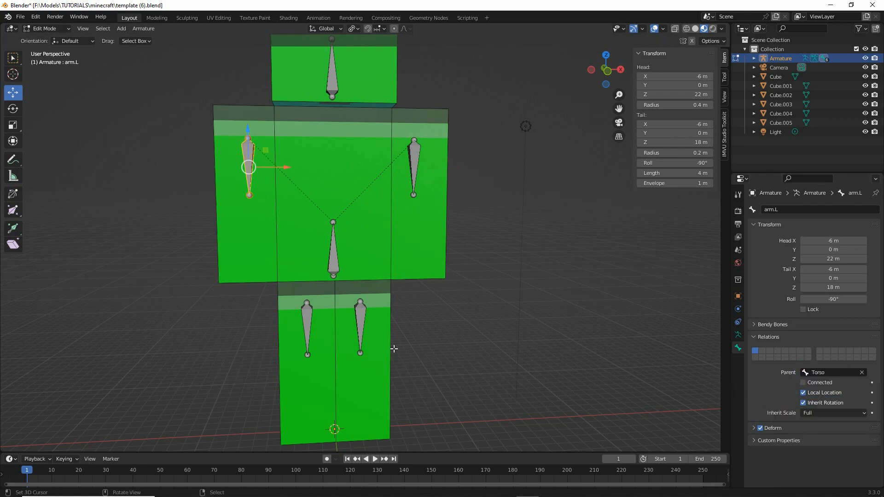
- Set Torso as the parent of both leg bones, leg.L and leg.R
left_click(304, 305)
left_click(307, 319)
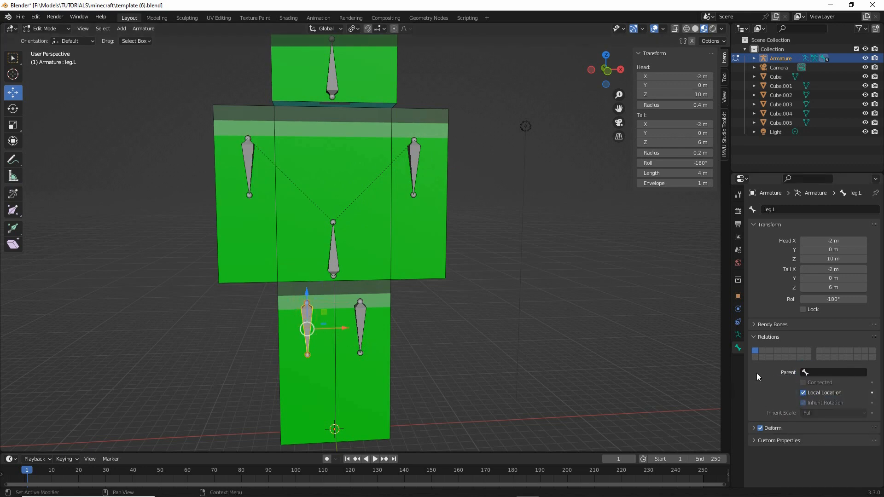
left_click(808, 373)
left_click(784, 386)
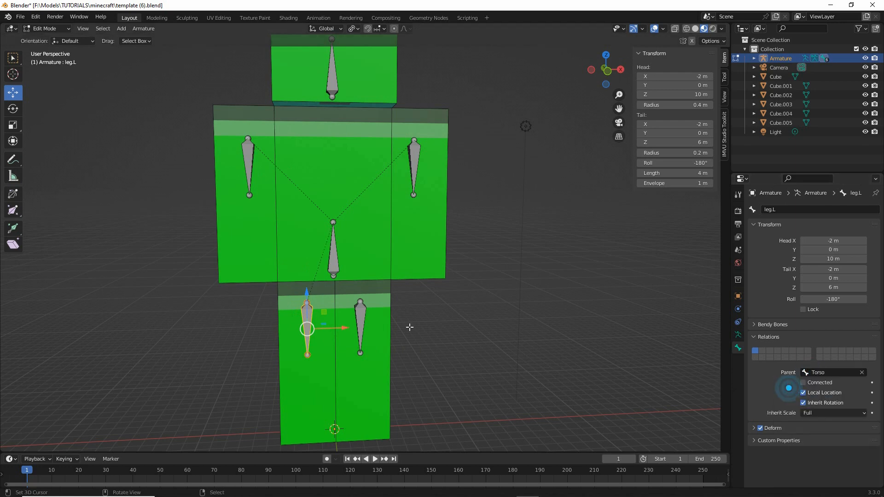
left_click(360, 322)
left_click(813, 373)
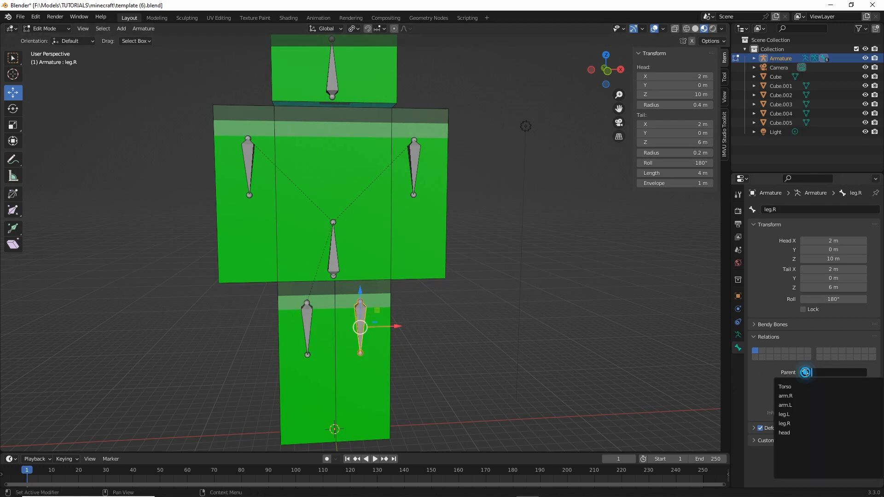
left_click(787, 387)
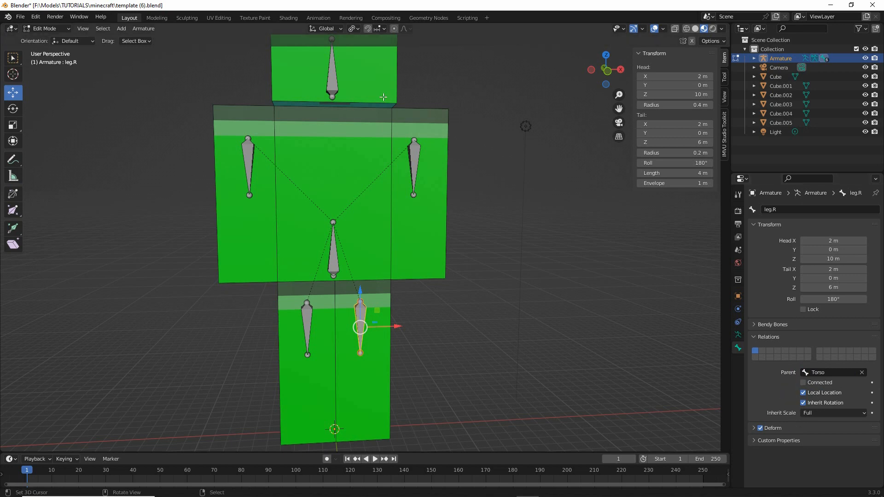
- Set Torso as the parent of the head bone
left_click(333, 70)
left_click(815, 372)
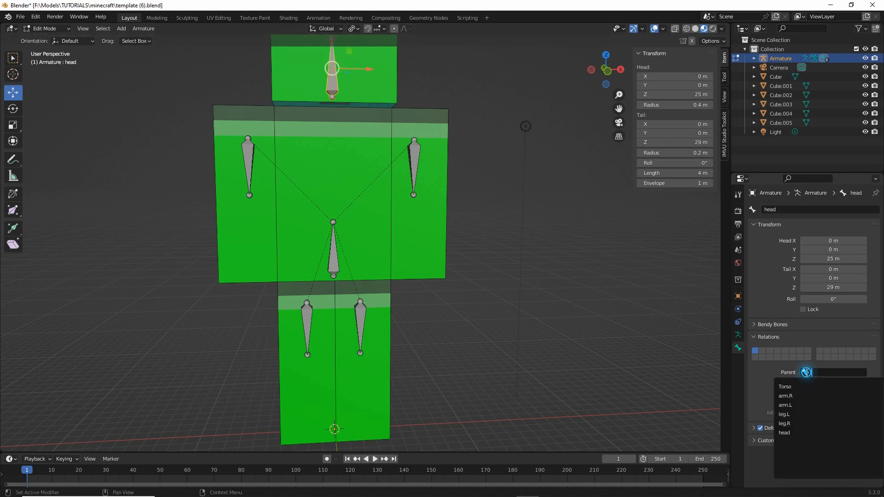
left_click(792, 389)
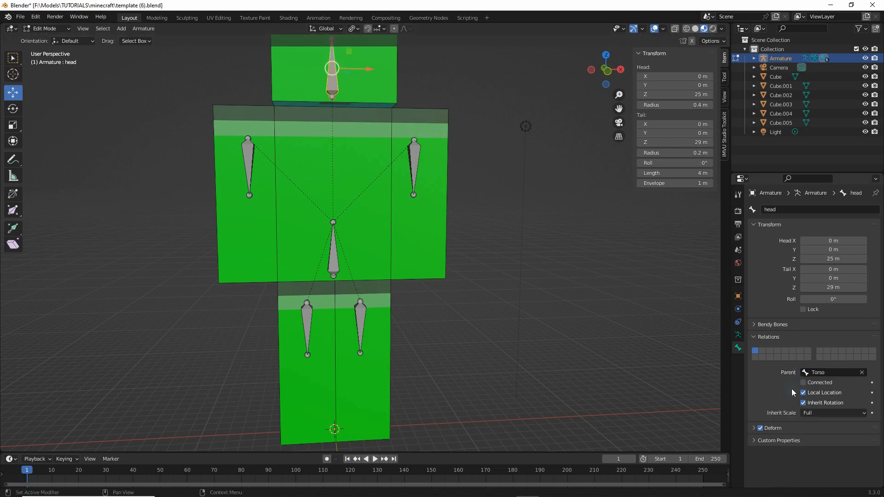
- Leave Edit Mode and switch the armature to Pose Mode
middle_click_drag(423, 259, 479, 254)
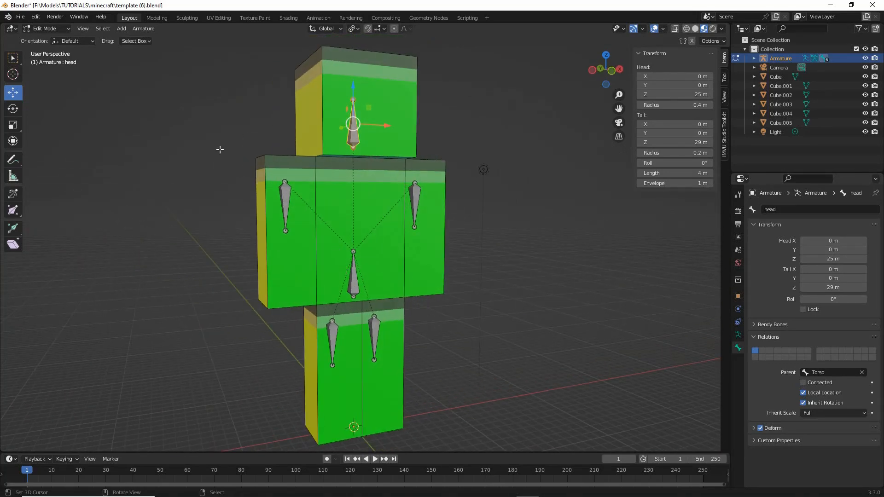
left_click(46, 28)
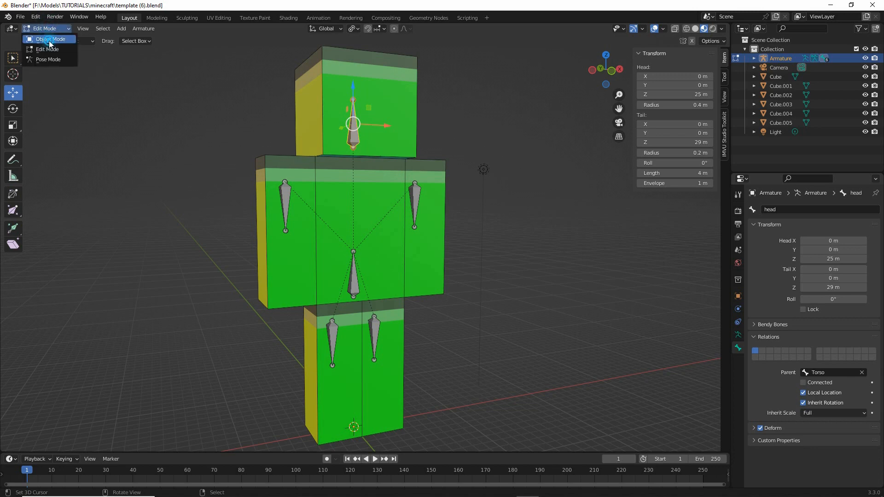
left_click(48, 35)
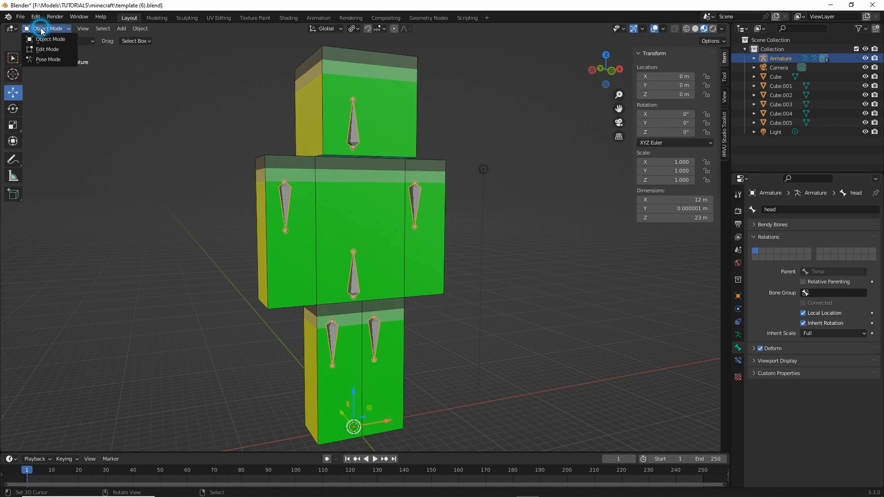
left_click(40, 62)
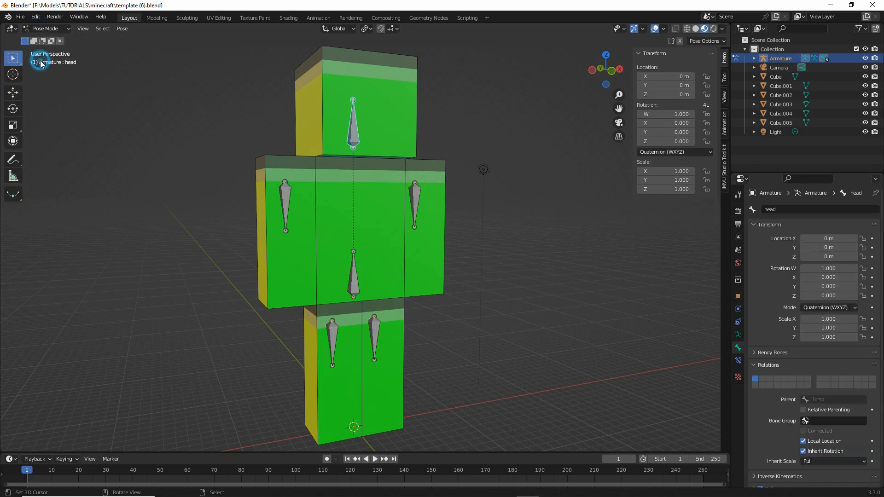
- Try rotating the Torso bone to test the parenting of the arm, leg and head bones, and cancel the rotation
left_click(354, 271)
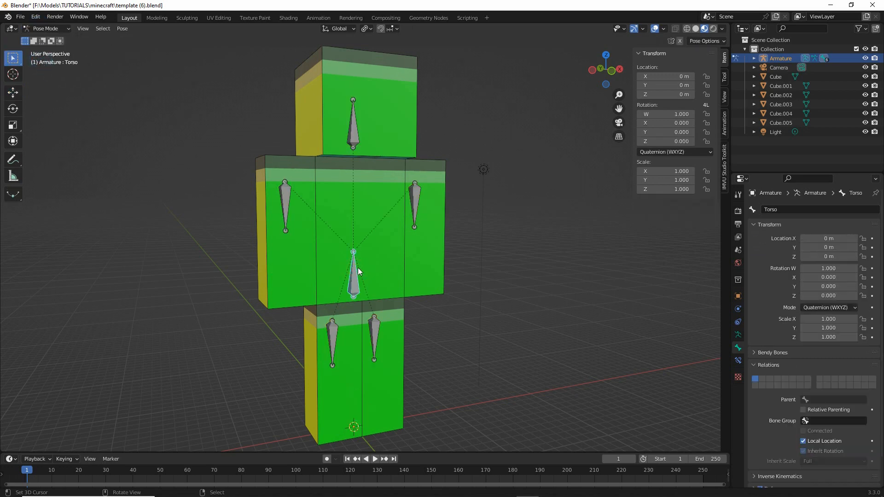
key("r")
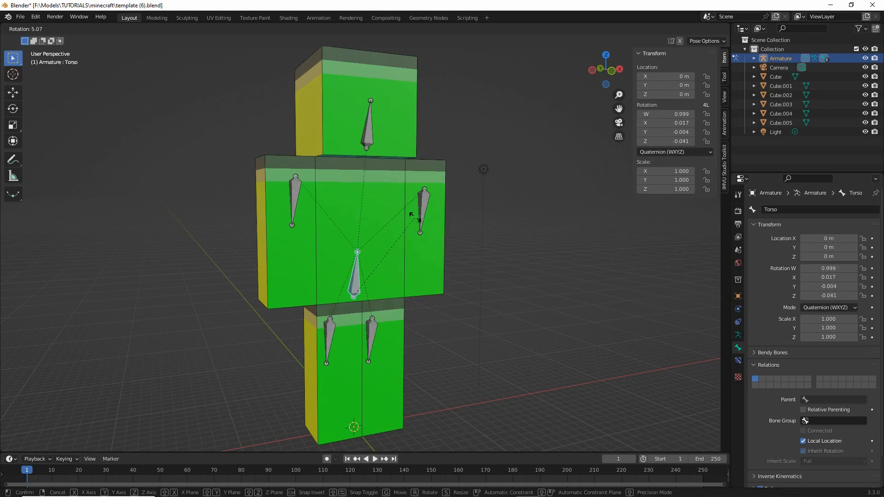
right_click(394, 233)
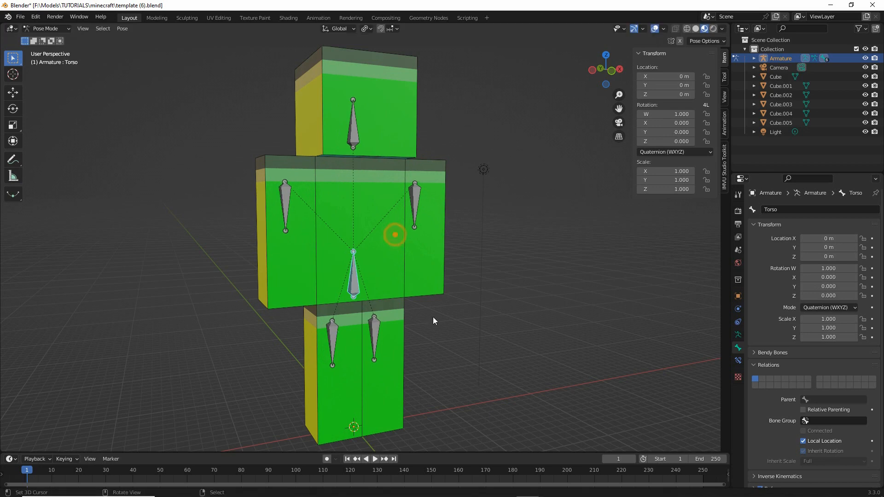
- Leave Pose Mode and return the armature to Object Mode
mouse_move(430, 317)
middle_mouse_down()
mouse_move(329, 315)
mouse_move(428, 314)
middle_mouse_up()
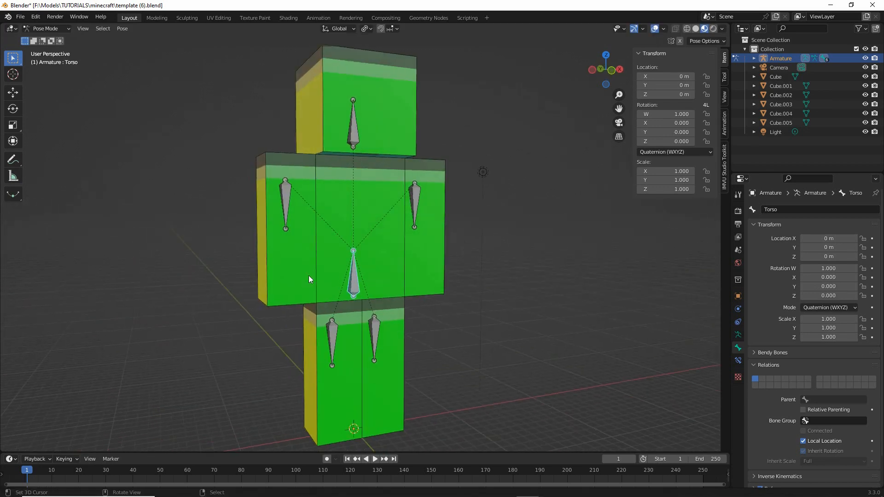
left_click(46, 28)
left_click(45, 39)
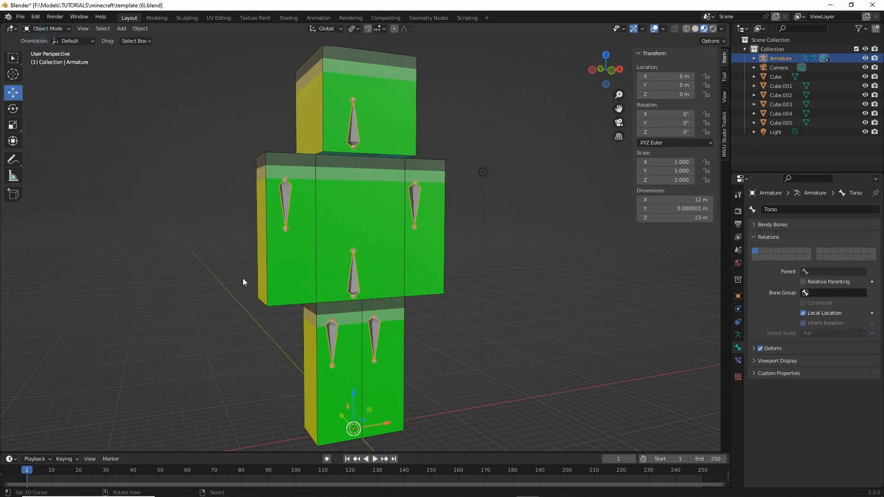
middle_click_drag(242, 278, 250, 279)
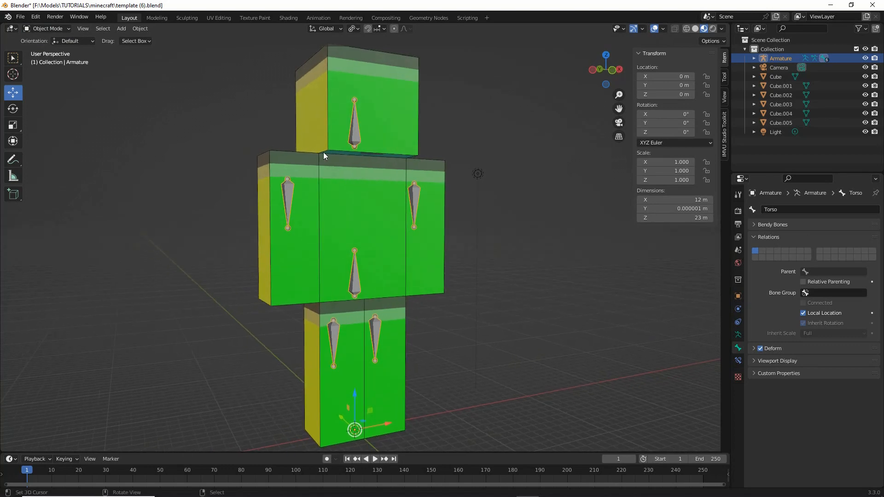
- Select the head cube and add an Armature deform modifier to it
left_click(327, 115)
middle_click_drag(401, 183, 417, 202)
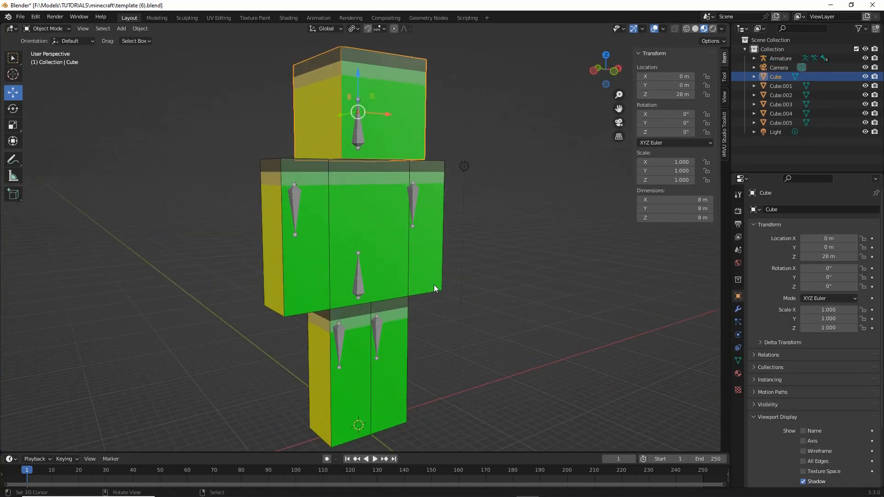
key("ctrl+2")
left_click_drag(728, 295, 745, 296)
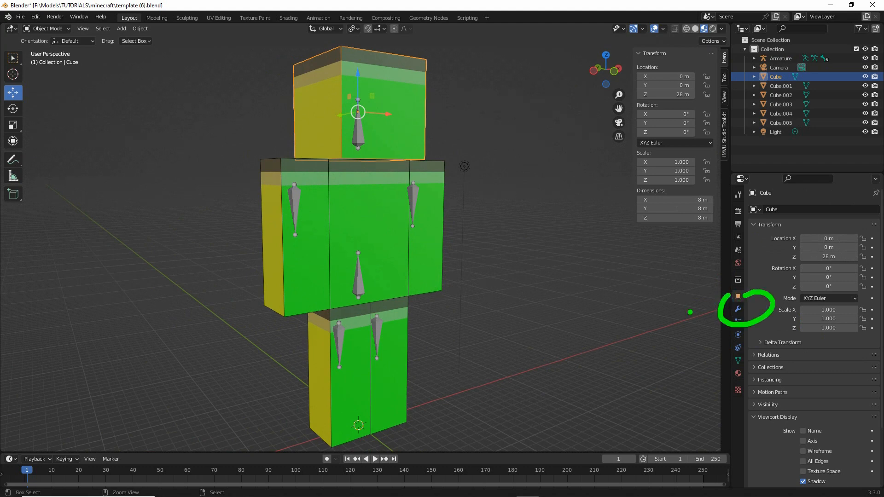
key("Escape")
left_click(738, 309)
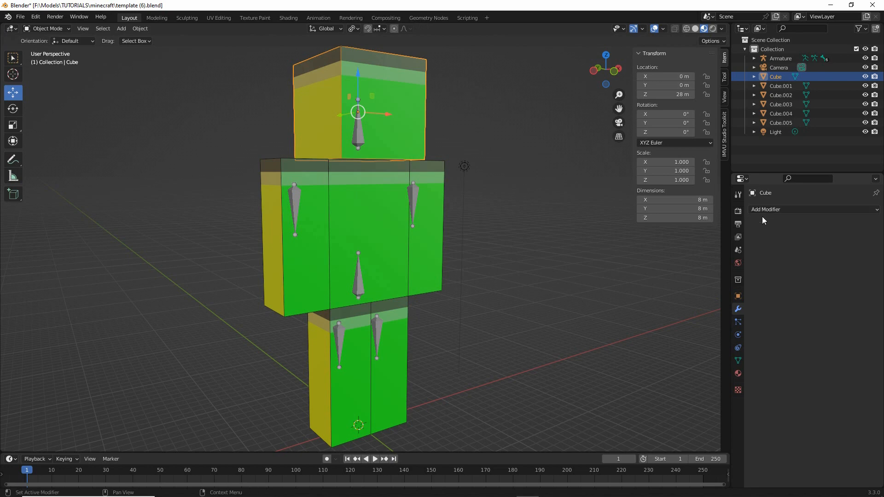
key("ctrl+2")
left_click_drag(753, 217, 796, 218)
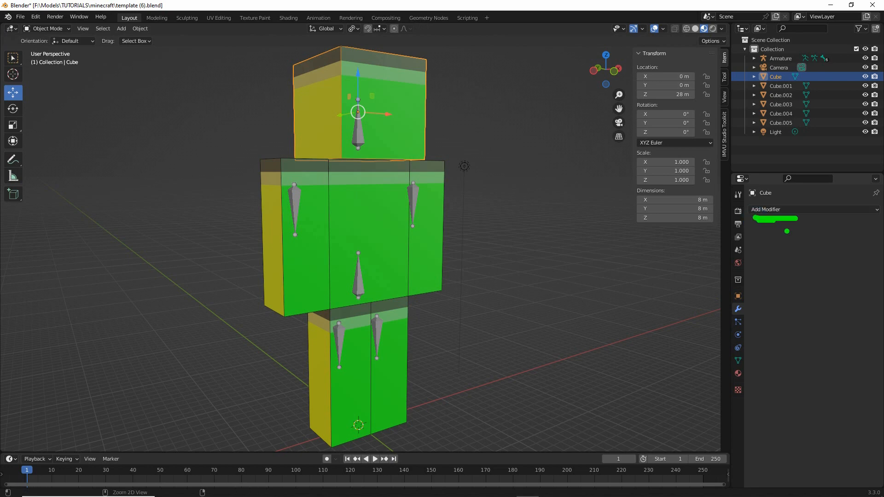
left_click(801, 209)
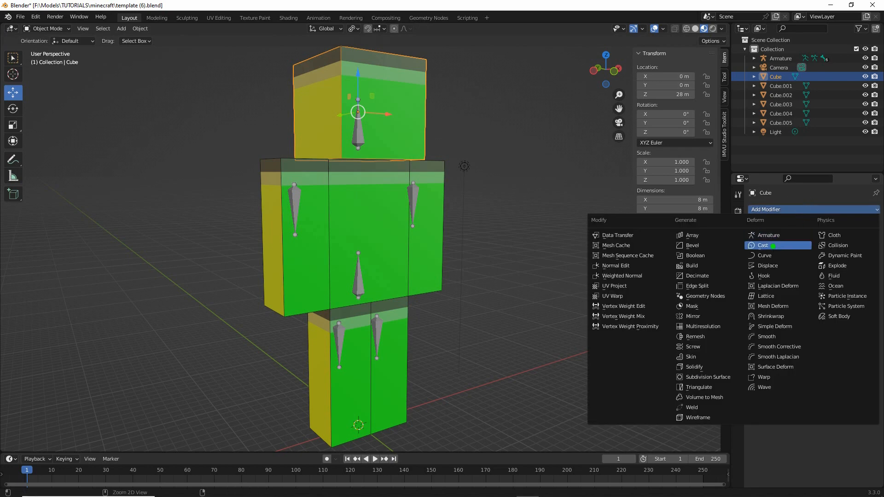
left_click_drag(750, 251, 797, 238)
left_click(768, 235)
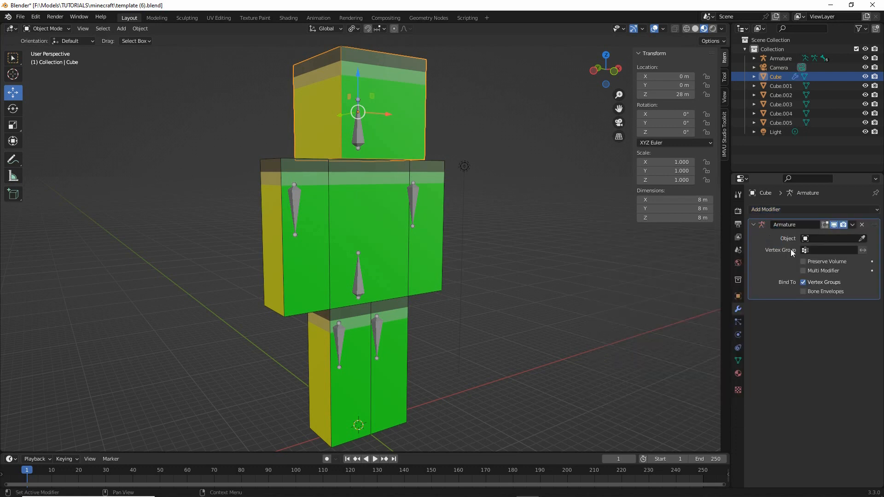
- Set Armature as the target object of the head cube's Armature modifier
left_click_drag(777, 246, 815, 246)
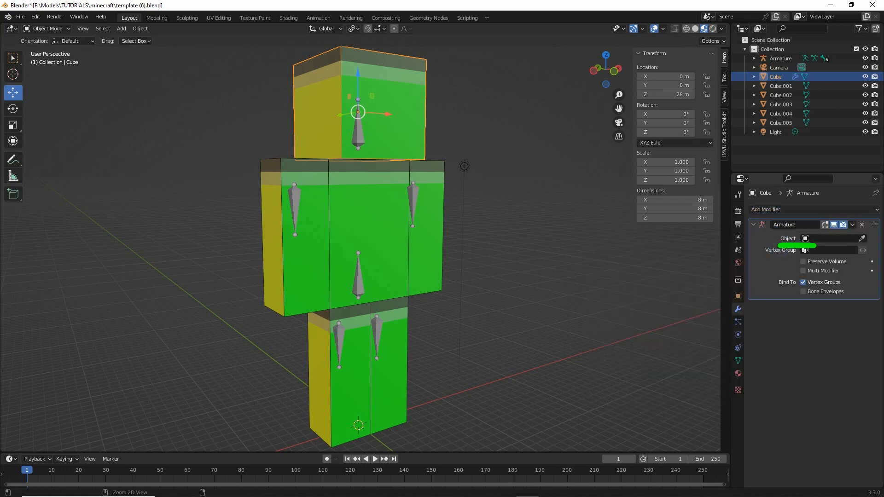
key("Escape")
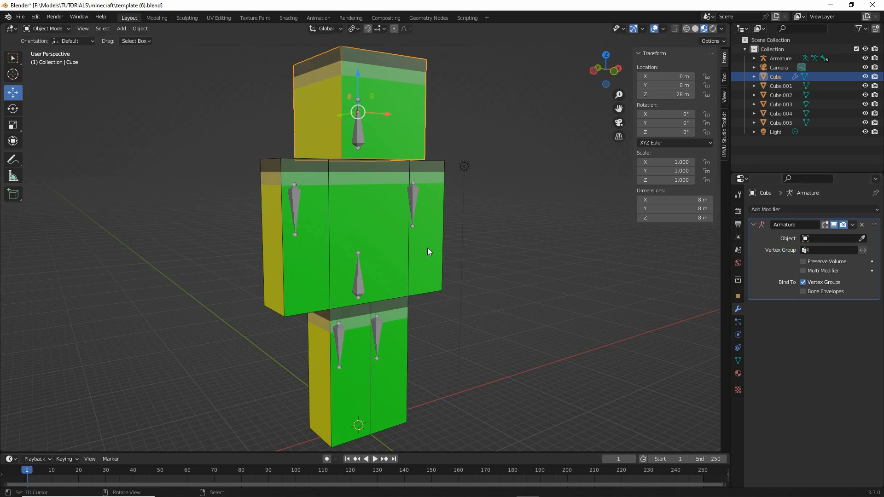
left_click(411, 194)
left_click(409, 139)
mouse_move(812, 219)
left_mouse_down()
mouse_move(785, 234)
mouse_move(824, 223)
left_mouse_up()
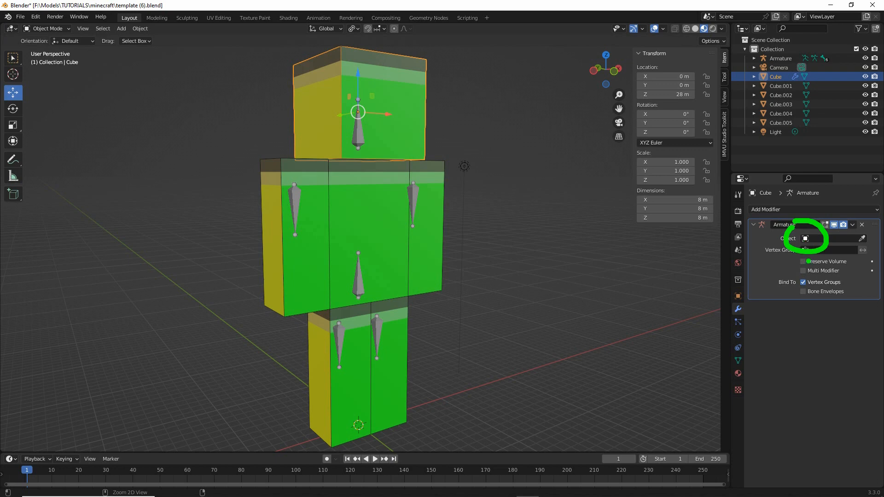
key("Escape")
left_click(808, 238)
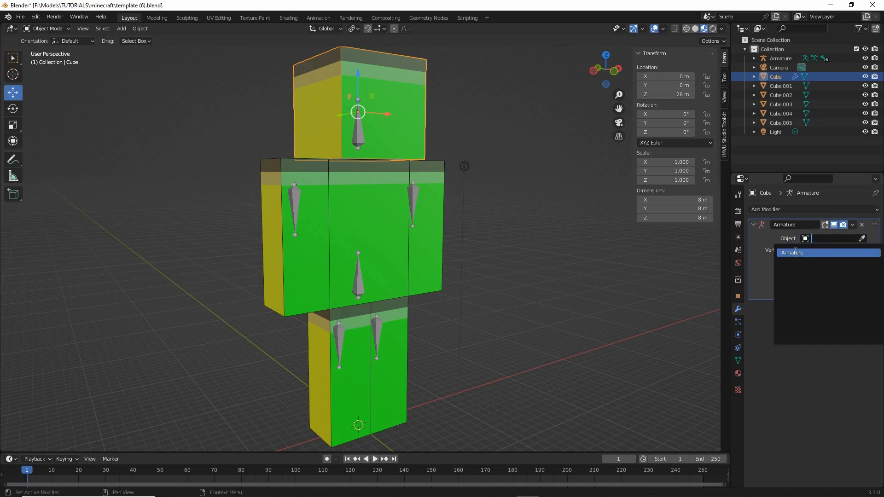
left_click(793, 252)
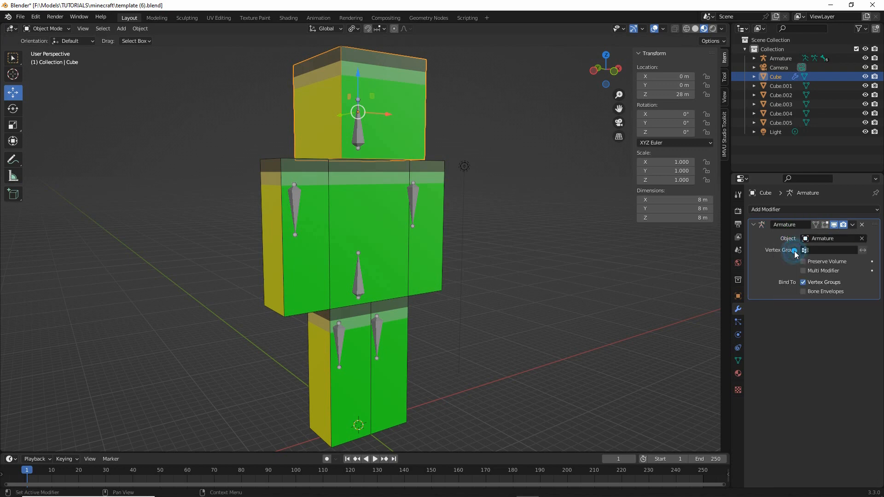
- Add an Armature modifier targeting Armature to Cube.004, the arm around the arm.R bone
left_click(427, 199)
left_click(780, 209)
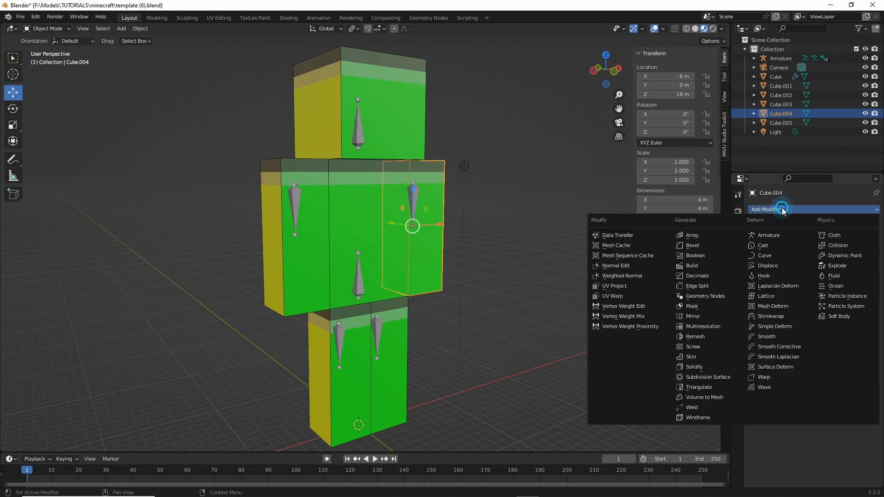
left_click(768, 235)
left_click(829, 238)
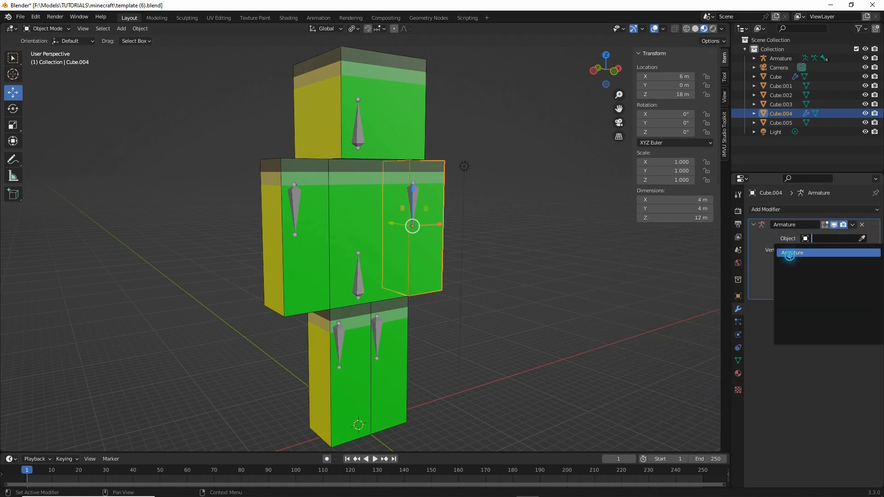
left_click(789, 252)
- Add an Armature modifier targeting Armature to the torso cube, Cube.001
left_click(352, 217)
left_click(766, 209)
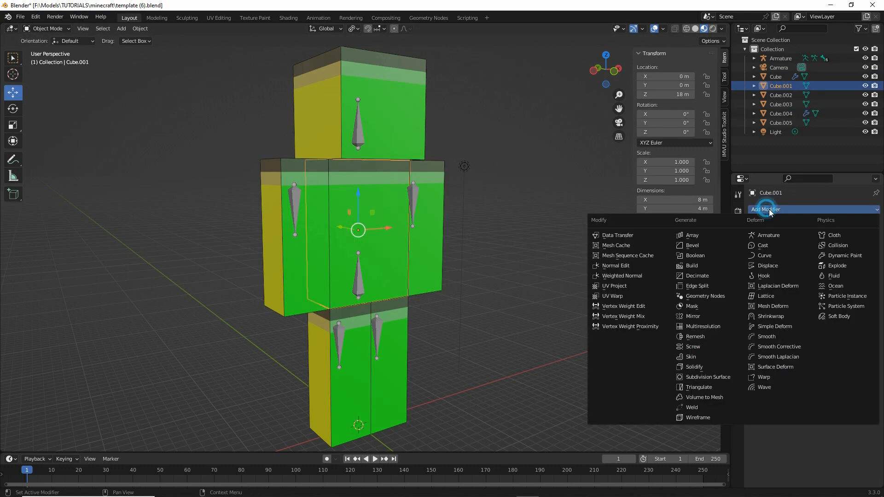
left_click(769, 234)
left_click(810, 238)
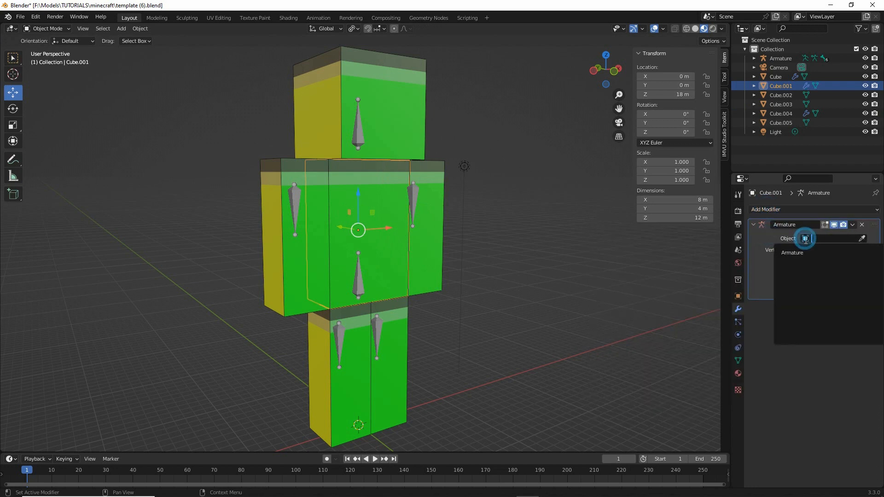
left_click(791, 252)
- Add an Armature modifier targeting Armature to Cube.002, the arm around the arm.L bone
left_click(319, 232)
left_click(766, 210)
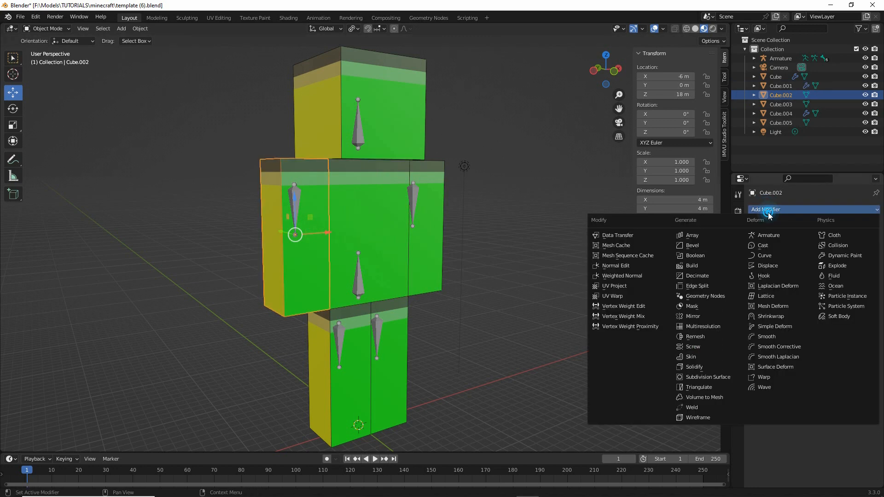
left_click(771, 237)
left_click(810, 239)
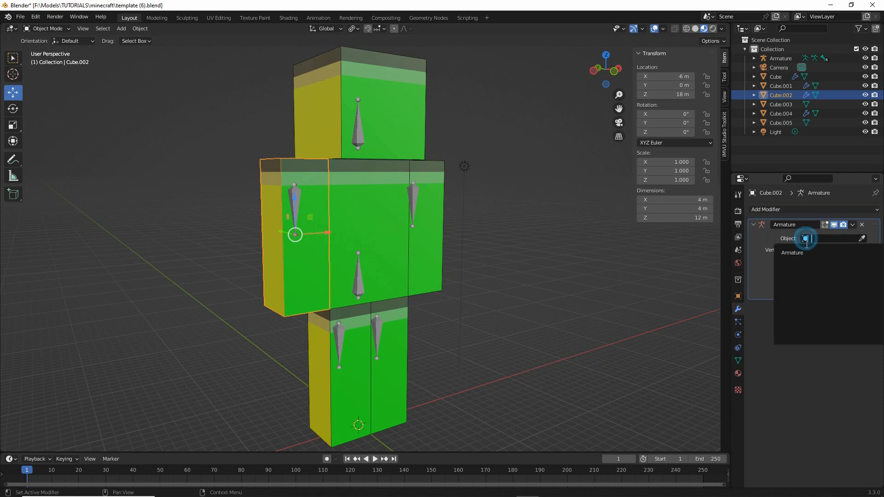
left_click(799, 252)
- Add an Armature modifier targeting Armature to Cube.003, the leg around the leg.L bone
left_click(347, 326)
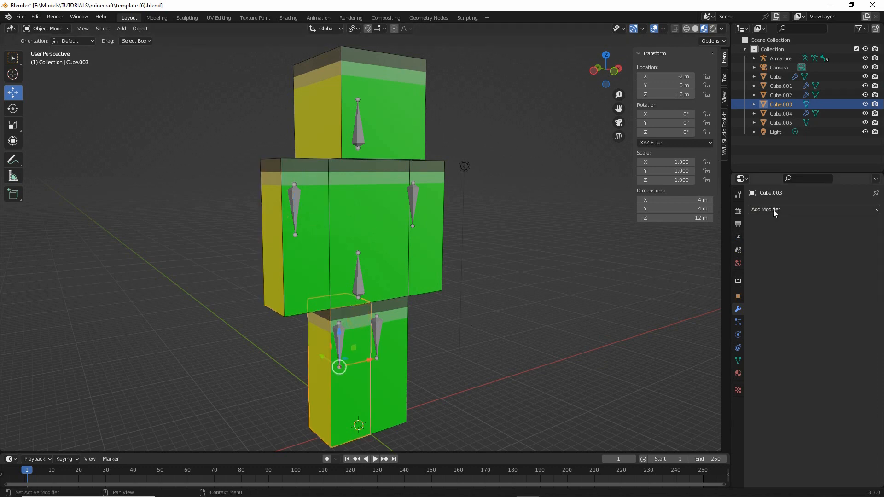
left_click(769, 210)
left_click(772, 235)
left_click(806, 239)
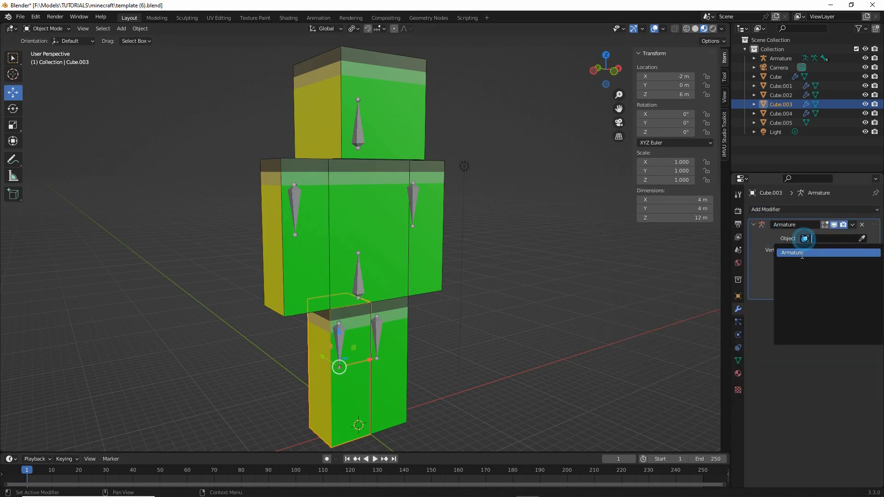
left_click(798, 252)
- Add an Armature modifier targeting Armature to Cube.005, the leg around the leg.R bone
left_click(386, 353)
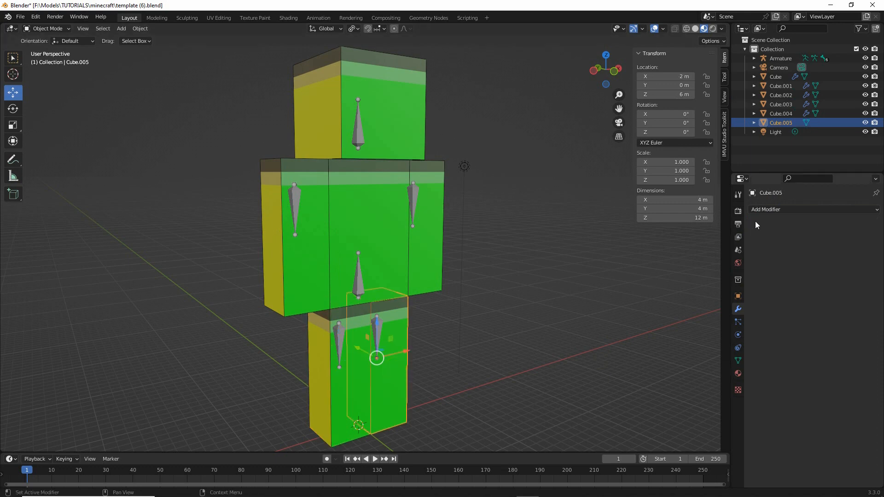
left_click(769, 209)
left_click(771, 236)
left_click(806, 238)
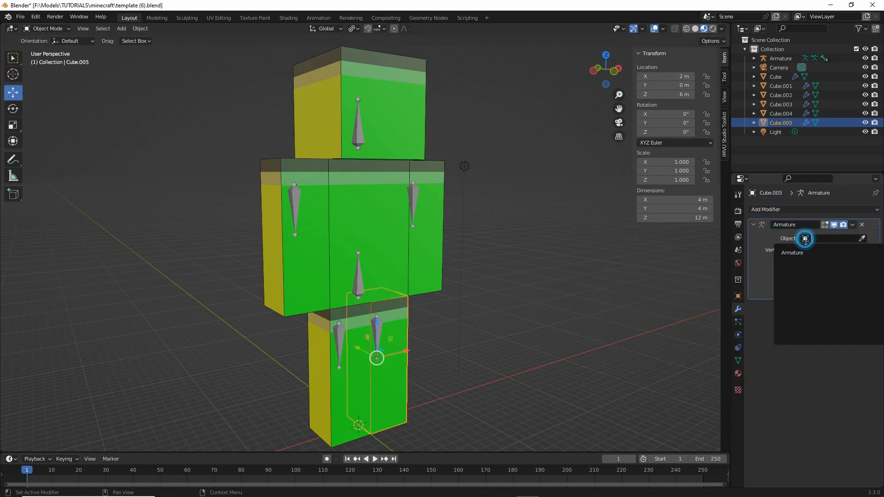
left_click(800, 252)
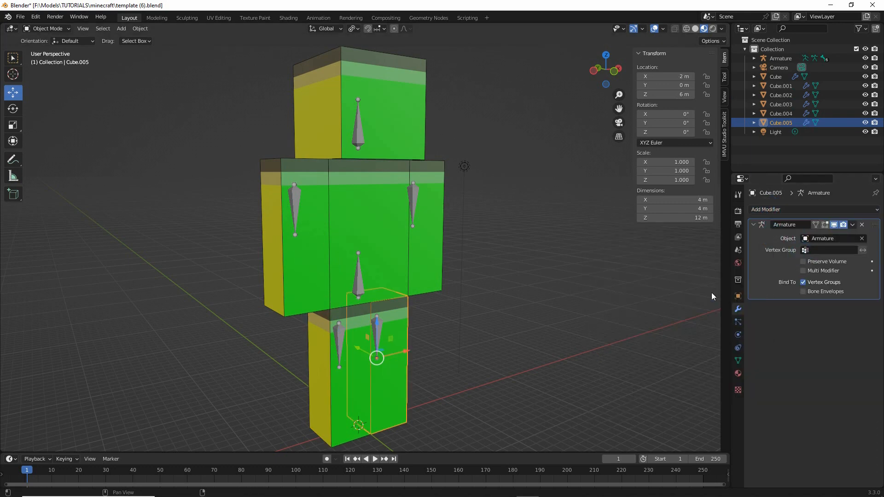
- Select the armature and turn on the display of bone names in its viewport display settings
middle_click_drag(557, 292, 444, 314)
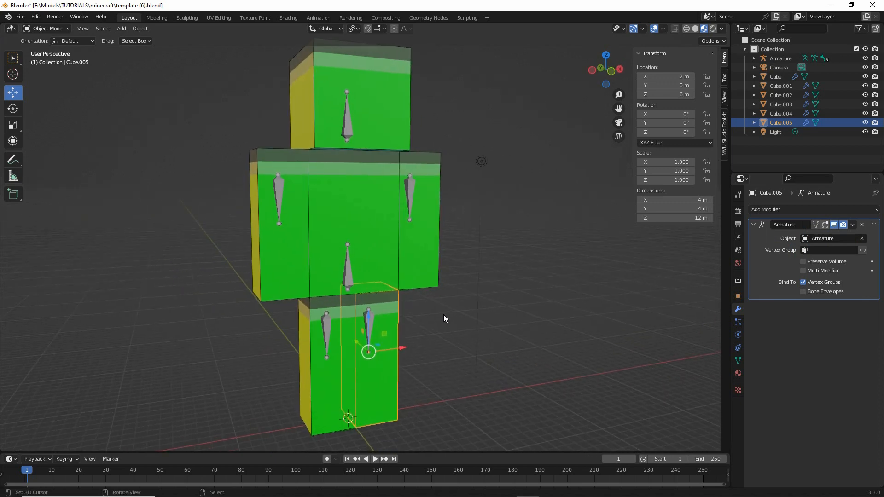
left_click(410, 187)
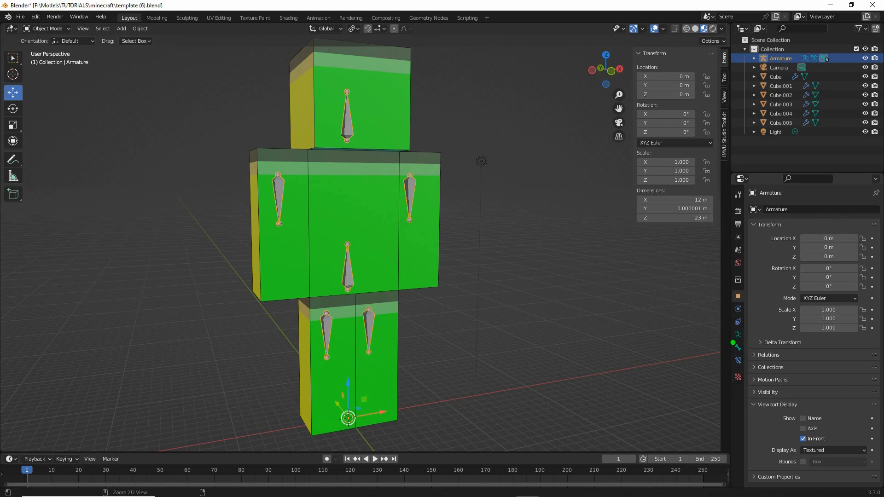
mouse_move(737, 341)
left_mouse_down()
mouse_move(757, 320)
mouse_move(707, 324)
left_mouse_up()
left_click(738, 334)
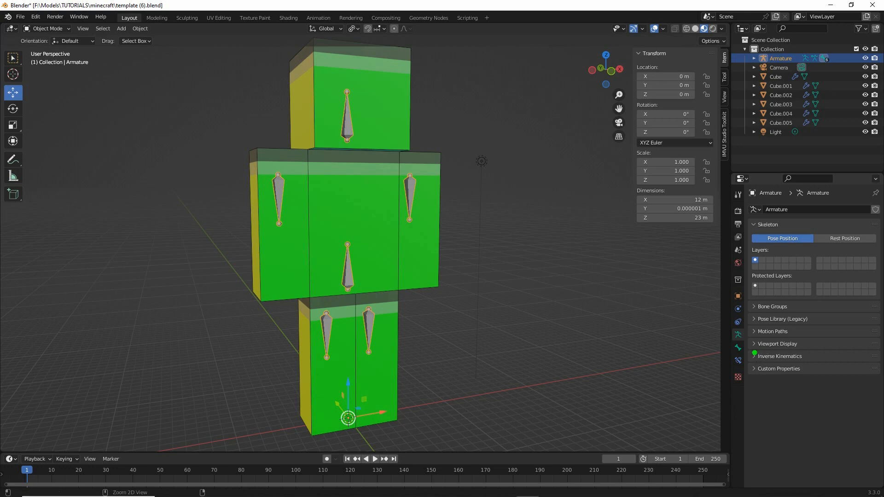
left_click_drag(750, 353, 804, 351)
left_click(757, 344)
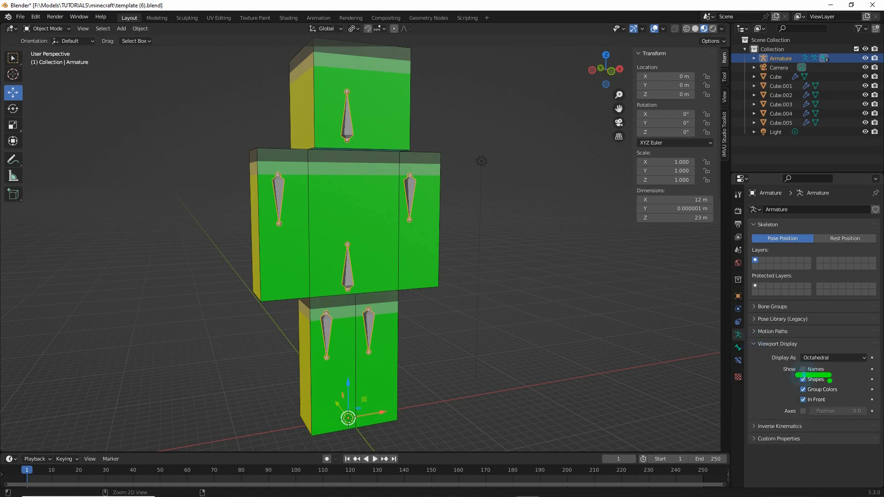
left_click(804, 369)
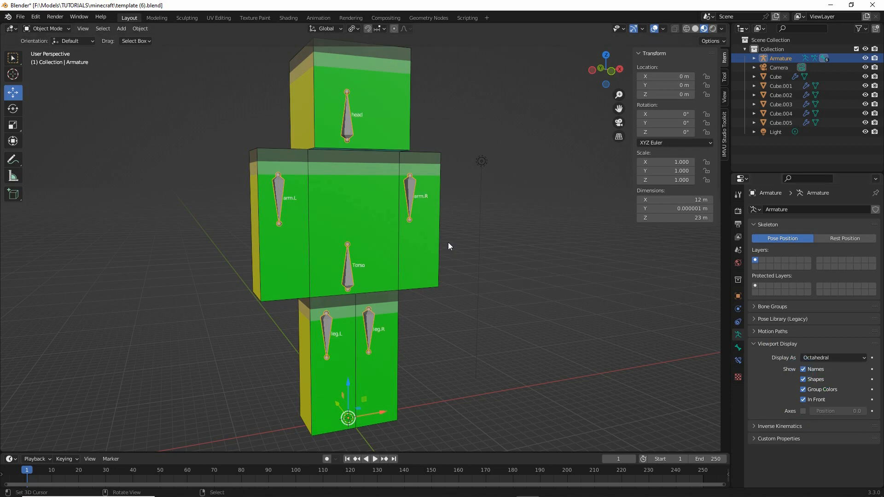
- Match the bone name labels to the body parts and inspect the vertex groups of the head, arm, torso and leg cubes
middle_click_drag(355, 269, 328, 269)
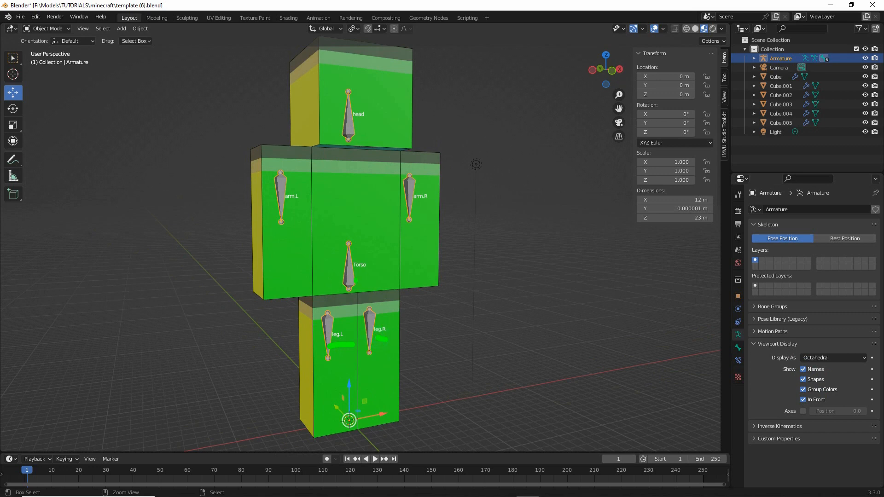
left_click_drag(352, 275, 367, 275)
left_click_drag(413, 206, 433, 206)
left_click(264, 163)
left_click(369, 103)
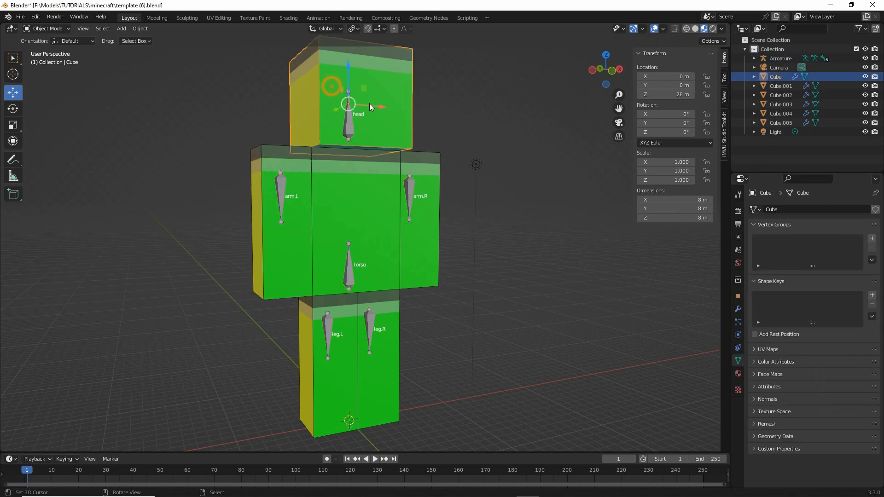
left_click(428, 188)
left_click(377, 247)
left_click(385, 307)
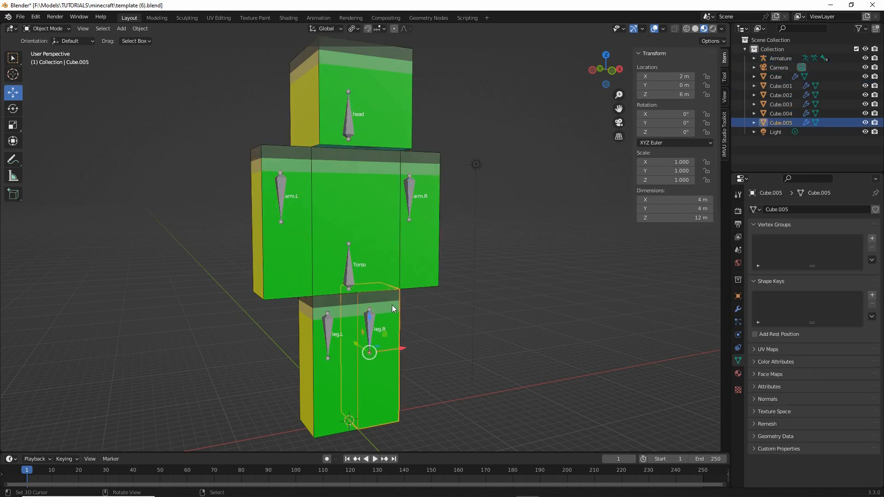
left_click(336, 387)
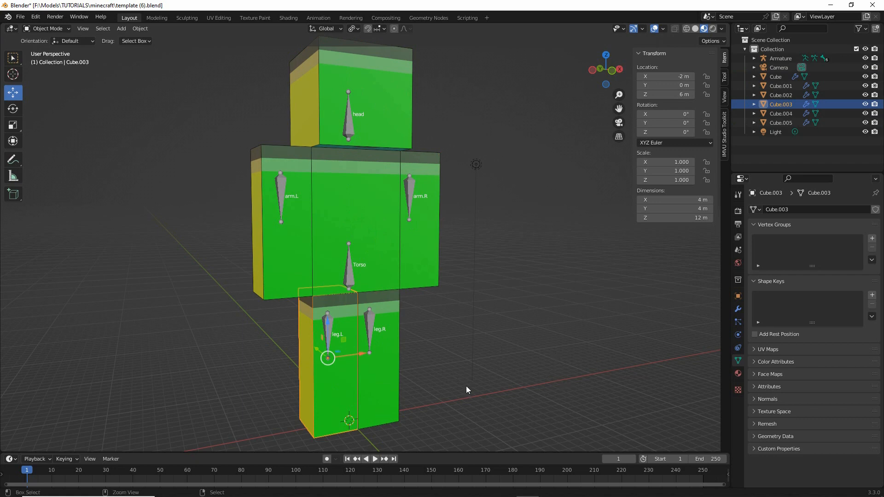
mouse_move(724, 350)
left_mouse_down()
mouse_move(765, 348)
mouse_move(720, 342)
mouse_move(735, 373)
mouse_move(714, 339)
left_mouse_up()
key("Escape")
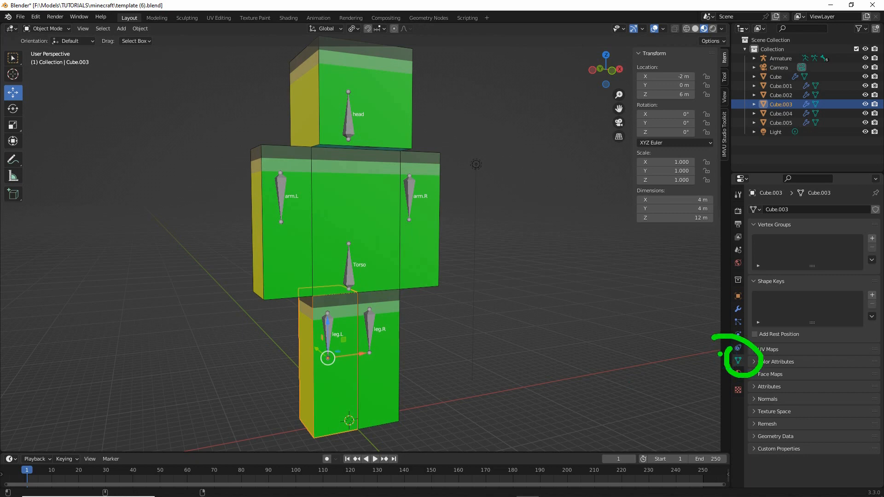
- Add a vertex group named leg.L to Cube.003, the leg around the leg.L bone
key("Escape")
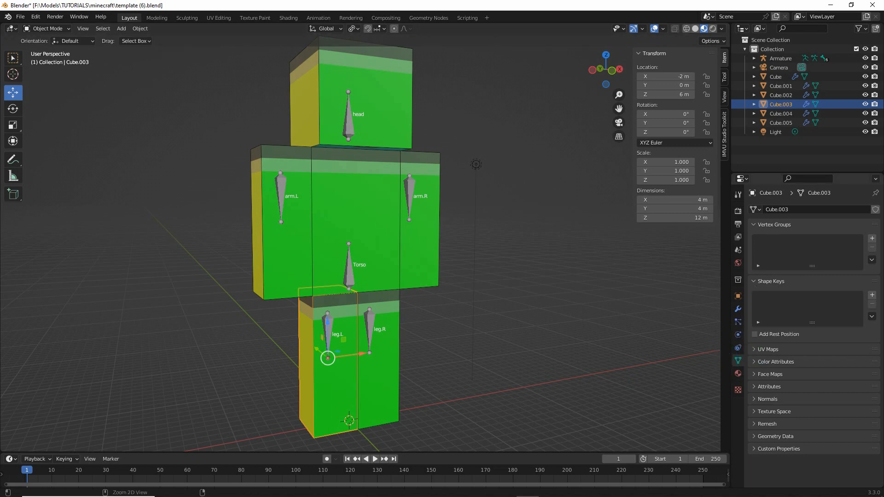
left_click_drag(762, 240, 801, 242)
left_click_drag(872, 230, 880, 238)
key("Escape")
left_click(871, 238)
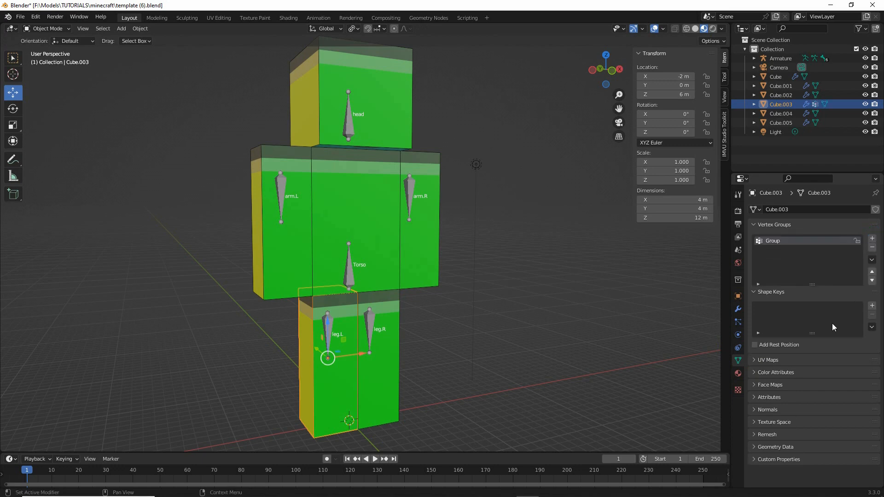
double_click(775, 242)
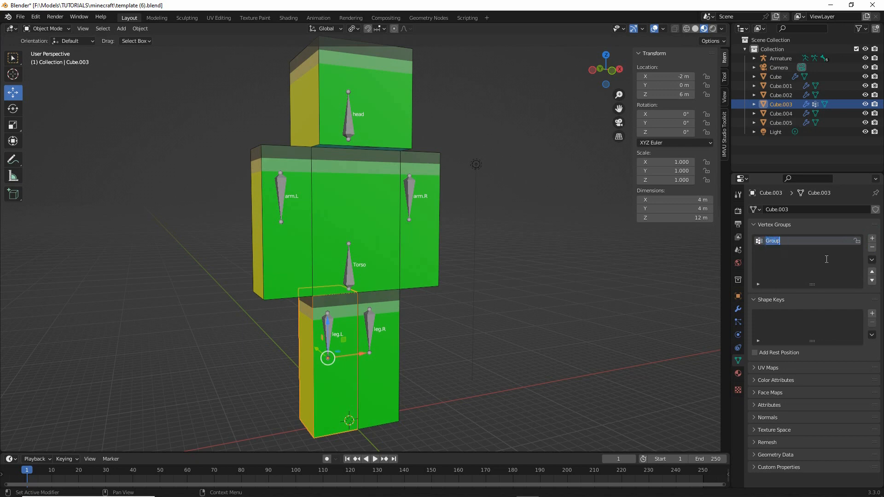
key("BackSpace")
type("leg.L")
- Add a vertex group named leg.R to Cube.005, the leg around the leg.R bone
left_click(388, 313)
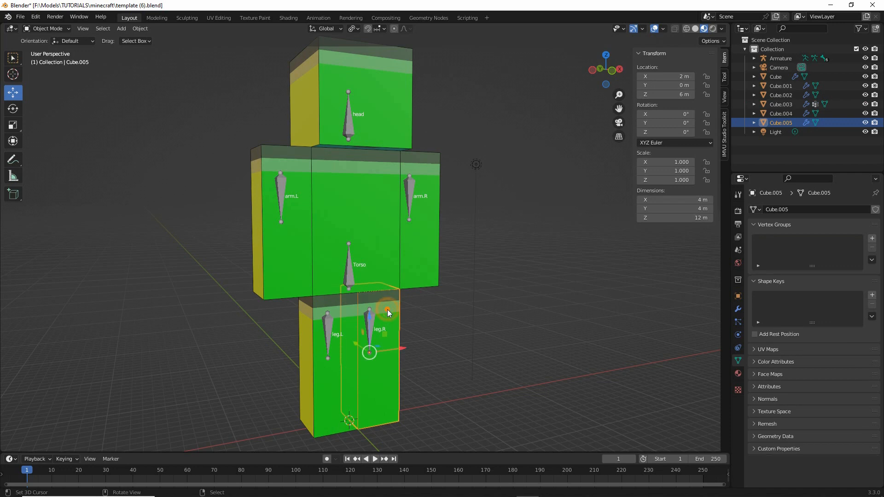
left_click(871, 238)
double_click(766, 241)
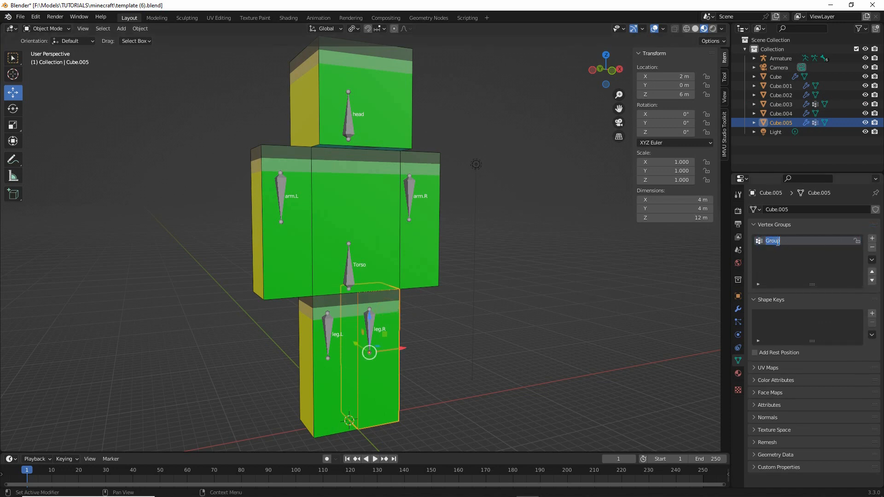
type("leg.R")
key("Return")
- Add a vertex group named arm.R to Cube.004, the arm around the arm.R bone
left_click(418, 232)
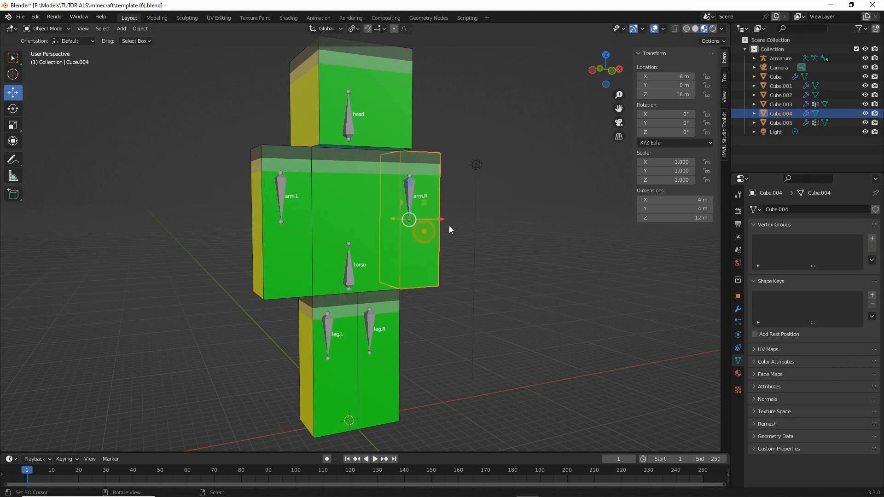
left_click(871, 238)
double_click(777, 241)
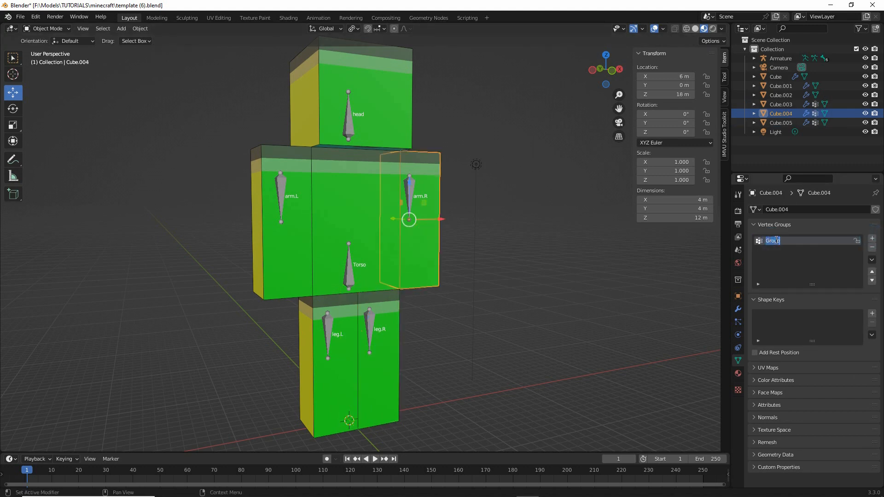
type("arm.R")
key("Return")
- Add a vertex group named Torso to Cube.001, the torso block
left_click(373, 195)
left_click(872, 238)
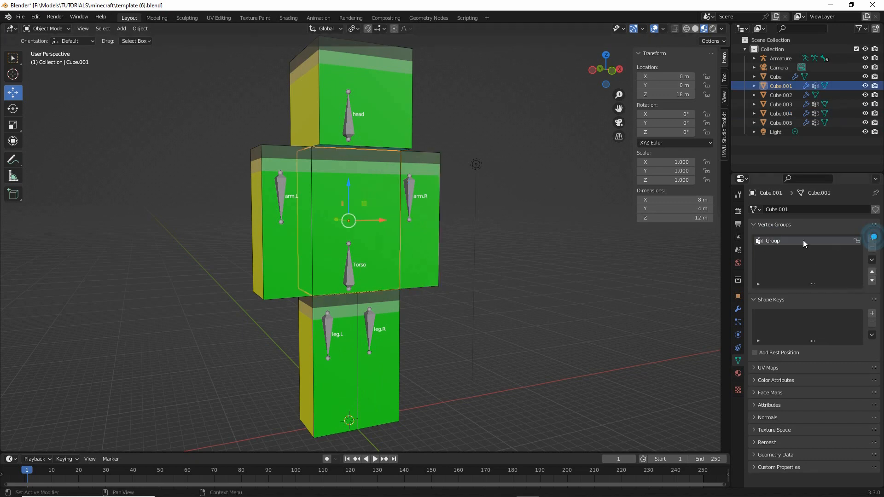
left_click(773, 239)
double_click(773, 240)
type("Torso")
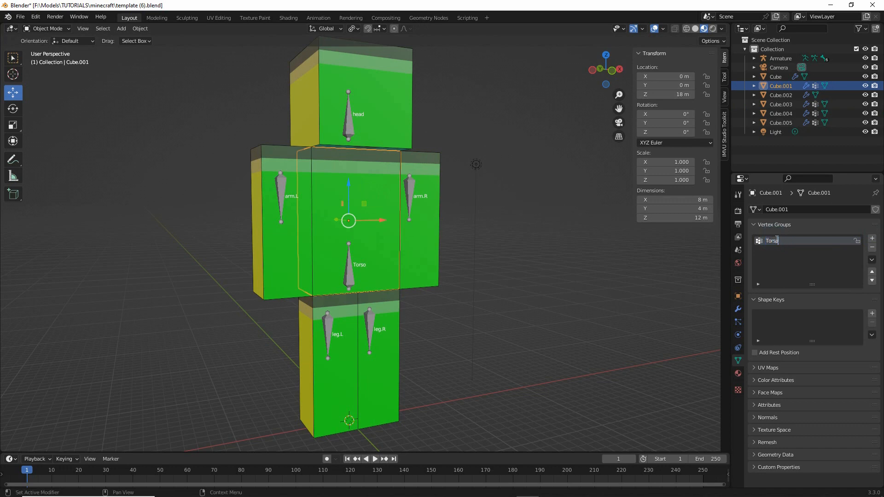
- Add a vertex group named arm.L to Cube.002, the arm around the arm.L bone
left_click(275, 258)
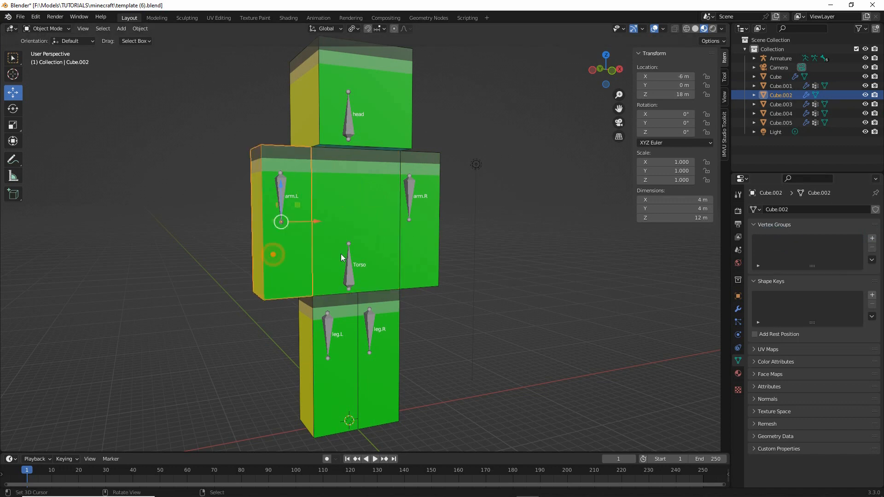
left_click(872, 238)
double_click(776, 243)
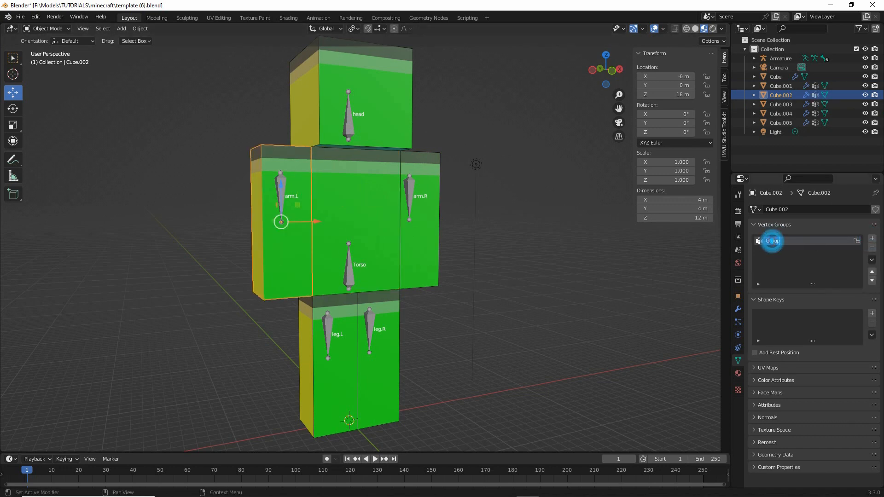
type("arm.L")
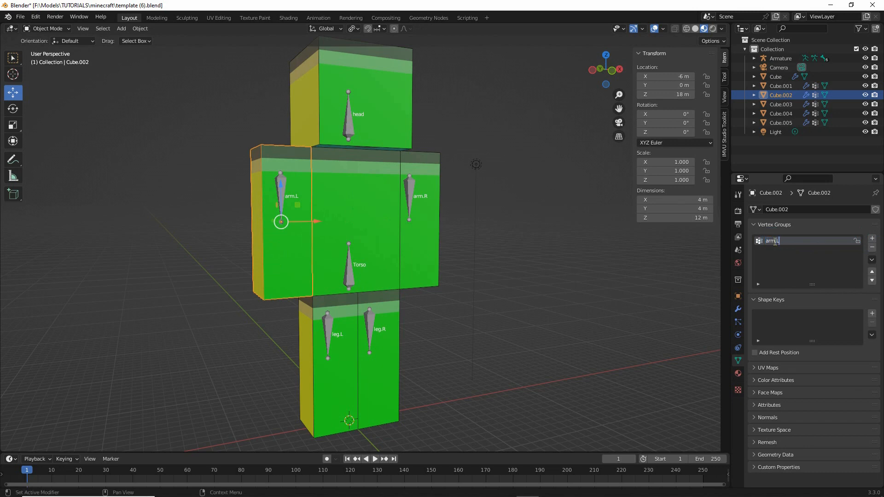
- Add a vertex group named head to Cube, the head block
left_click(386, 112)
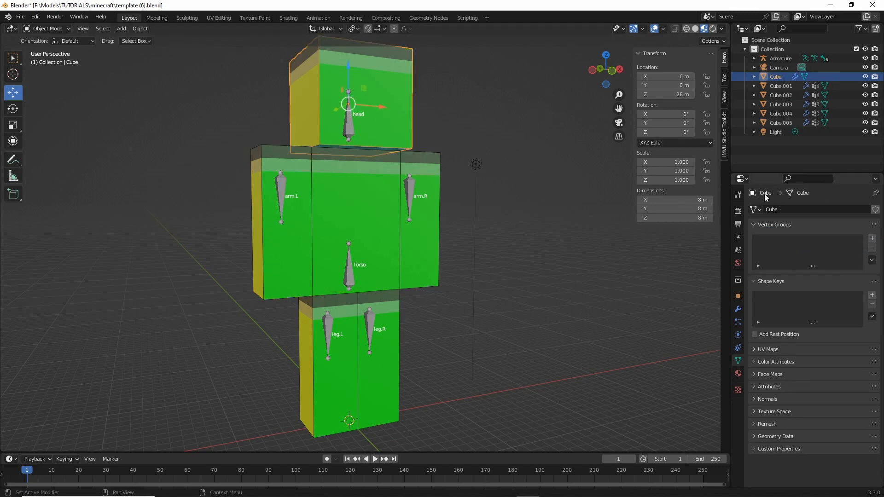
left_click(871, 238)
double_click(782, 240)
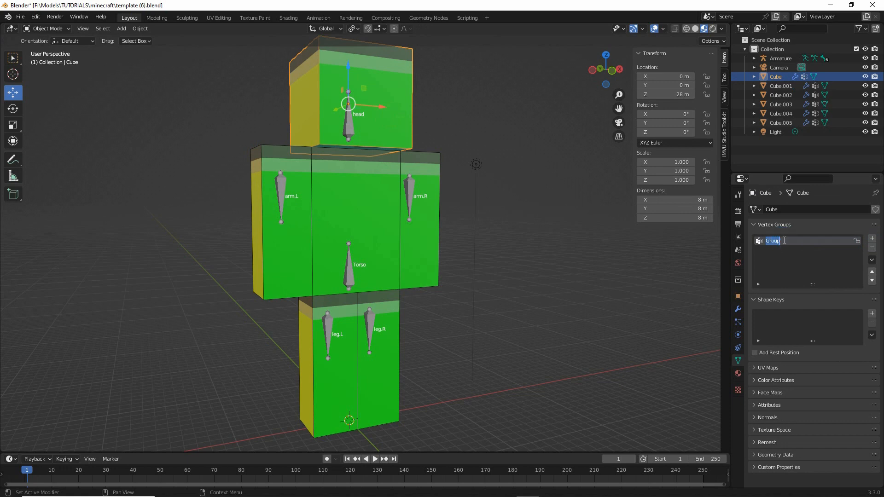
type("head")
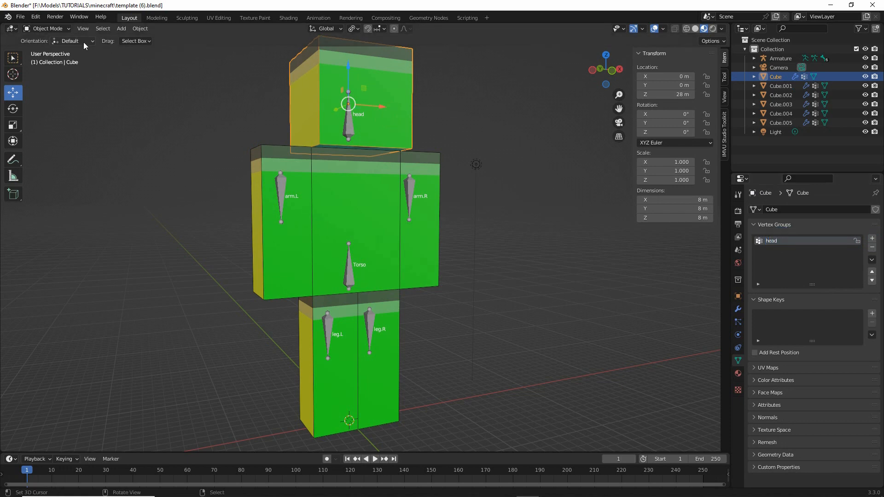
- In Edit Mode, select all of the head cube's geometry and assign it to the head vertex group at weight 1.000
left_click(49, 29)
left_click(47, 49)
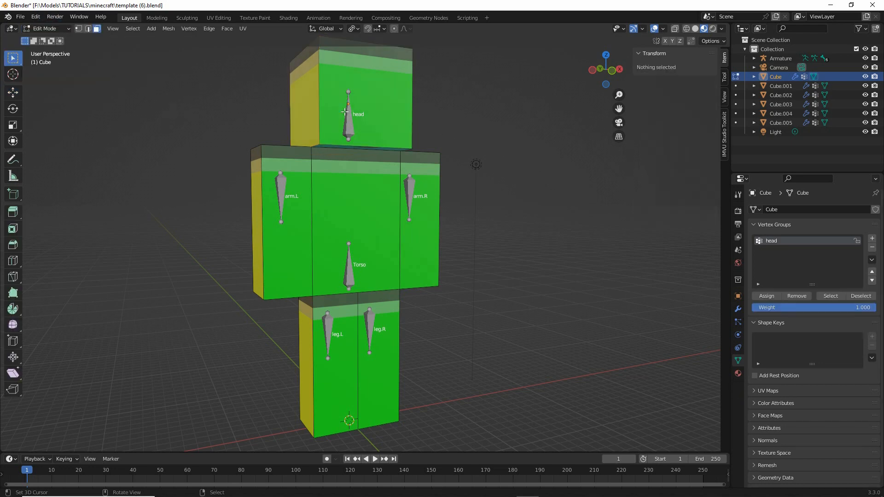
left_click(133, 29)
left_click(131, 37)
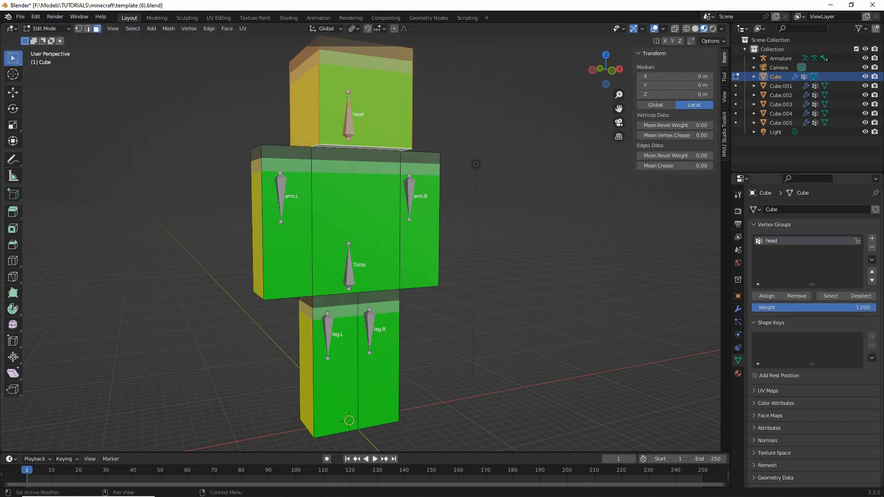
mouse_move(746, 281)
left_mouse_down()
mouse_move(873, 325)
mouse_move(880, 280)
mouse_move(748, 279)
mouse_move(749, 292)
mouse_move(761, 286)
left_mouse_up()
mouse_move(765, 232)
left_mouse_down()
mouse_move(798, 244)
mouse_move(425, 126)
mouse_move(452, 146)
left_mouse_up()
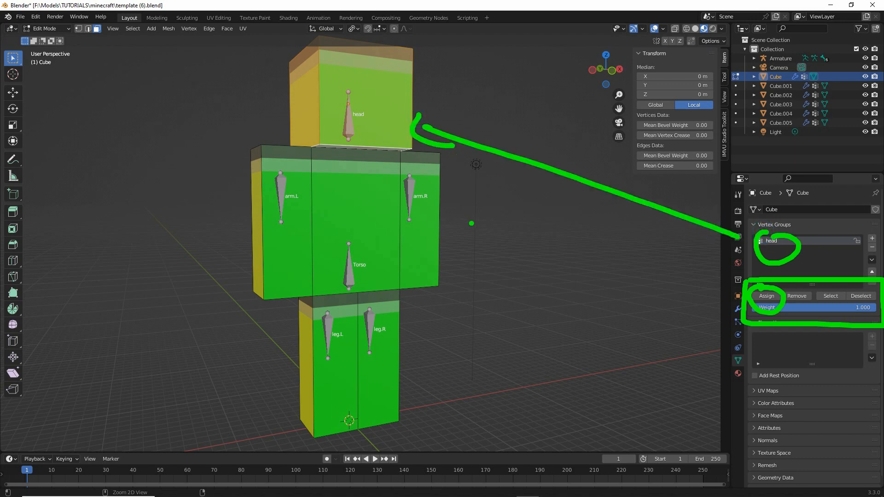
key("Escape")
left_click(766, 298)
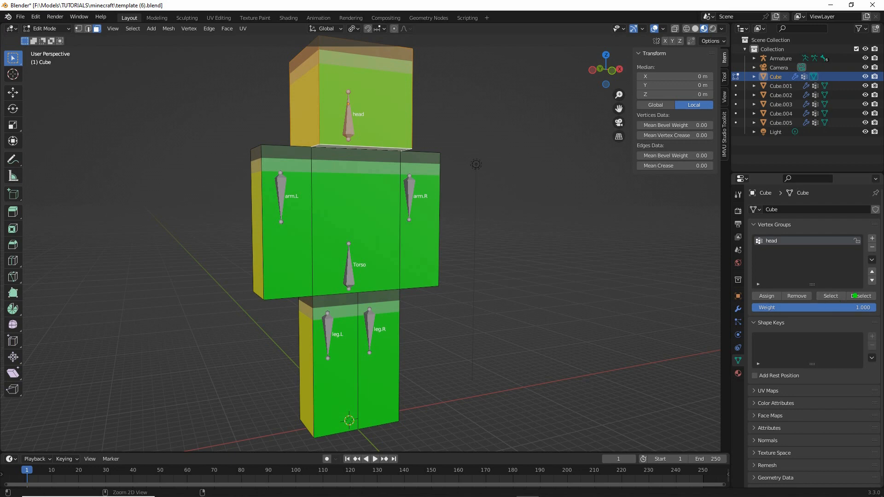
- Check the head vertex group's assignment by repeatedly deselecting and selecting its vertices, and return to Object Mode
mouse_move(839, 279)
left_mouse_down()
mouse_move(880, 309)
mouse_move(838, 284)
left_mouse_up()
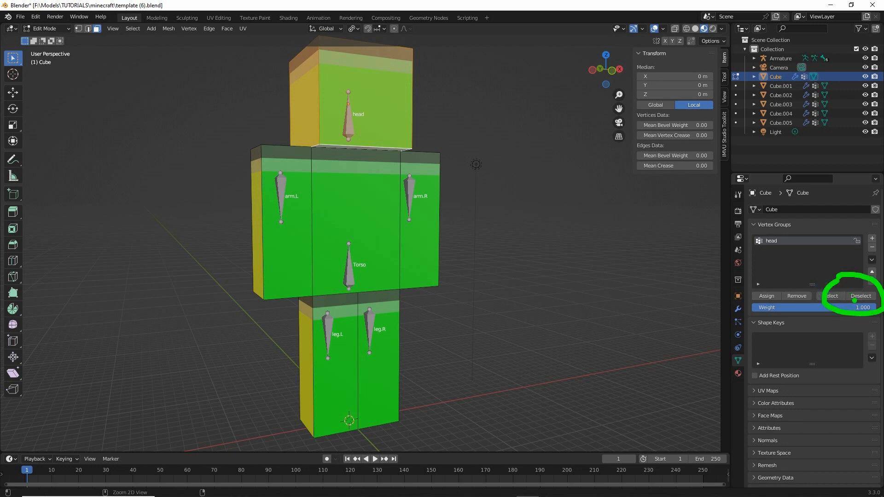
key("Escape")
left_click(851, 298)
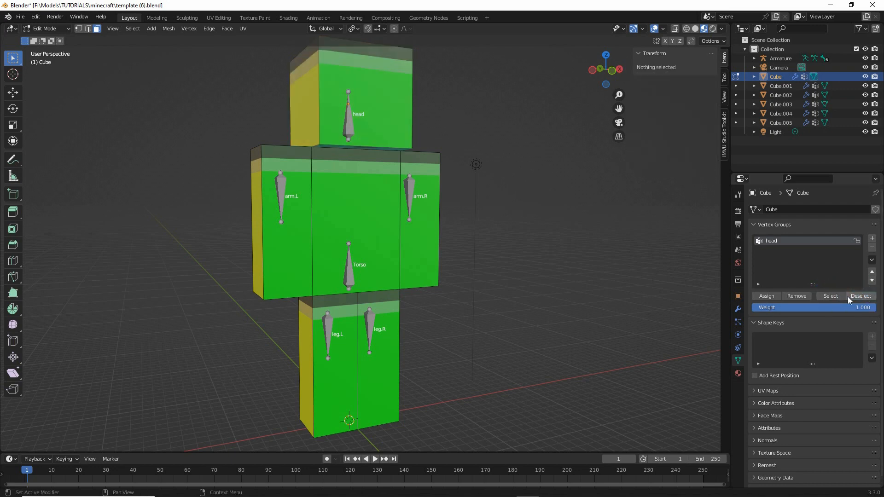
left_click(831, 296)
left_click(857, 296)
left_click(832, 296)
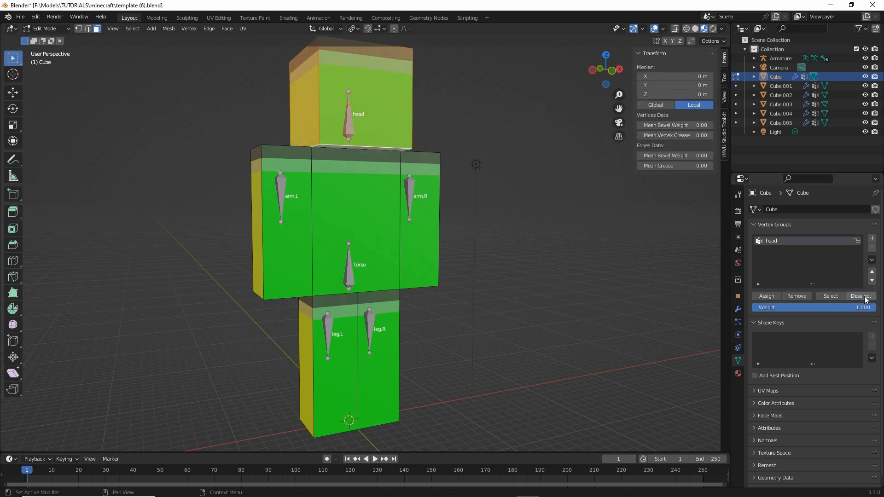
left_click(863, 297)
left_click(834, 297)
left_click(856, 297)
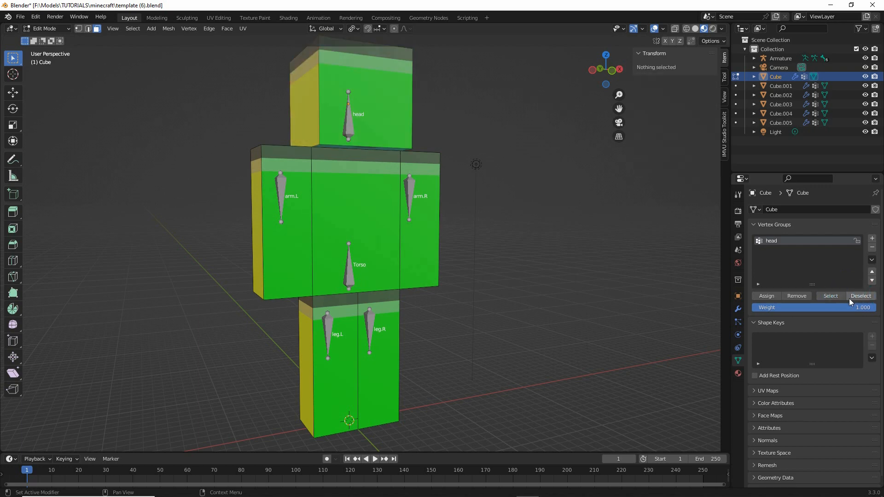
key("Tab")
- Assign all geometry of Cube.002 to its arm.L vertex group in Edit Mode, deselect it and return to Object Mode
left_click(292, 202)
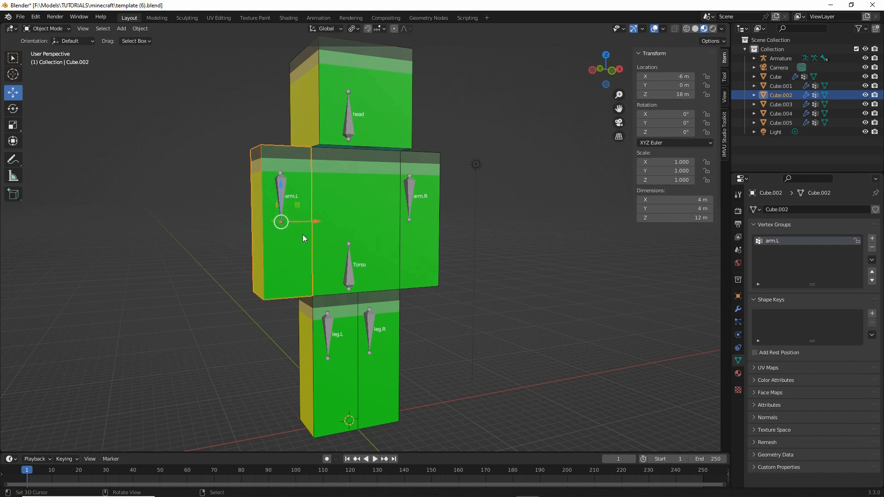
left_click(46, 28)
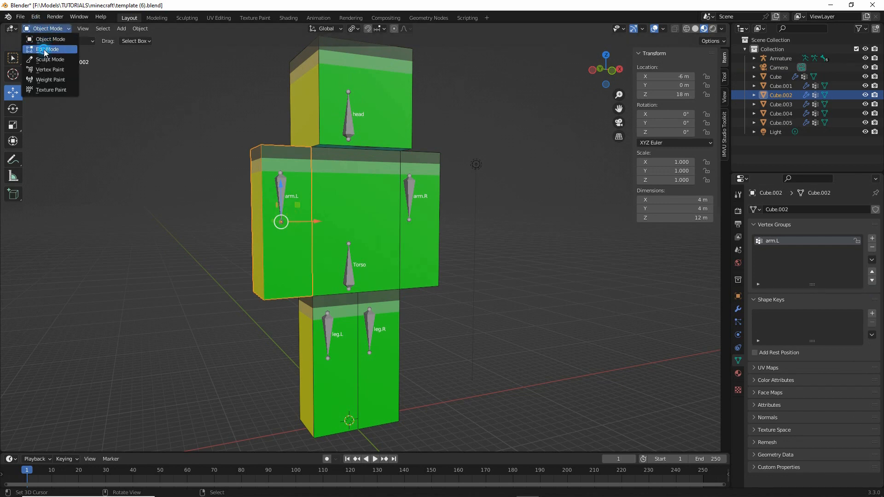
left_click(43, 45)
left_click(132, 29)
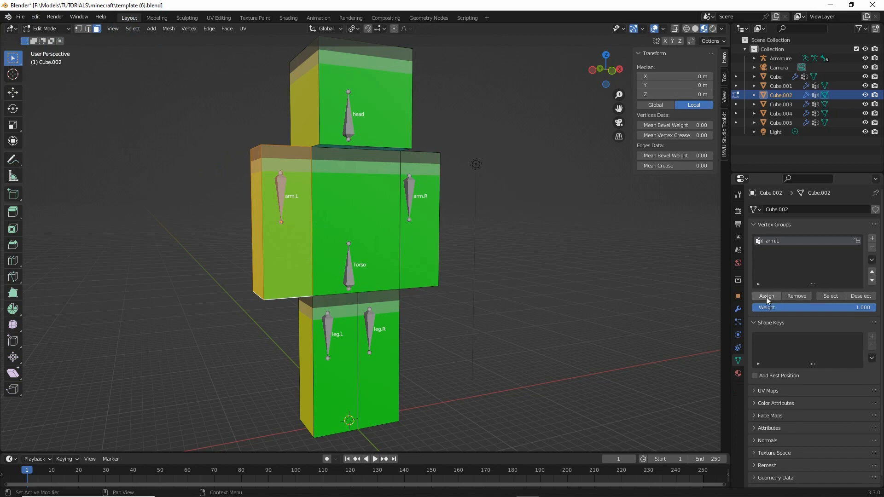
left_click(860, 296)
left_click(861, 297)
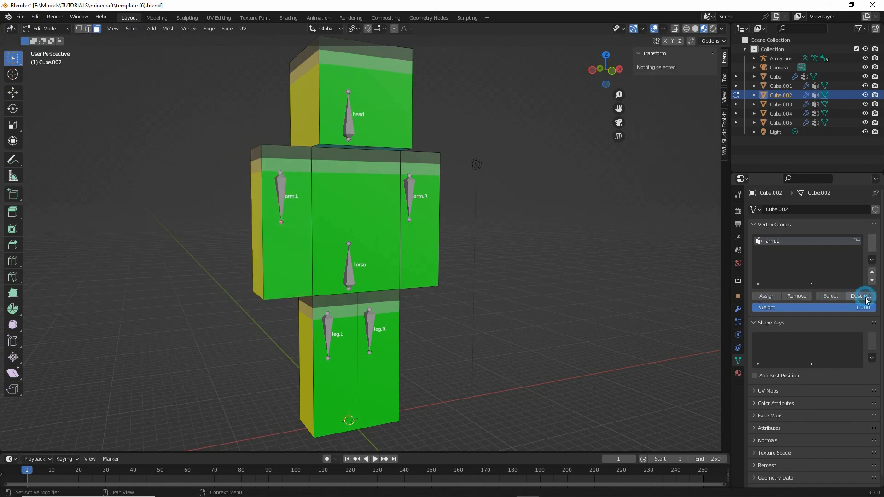
key("Tab")
- Assign all geometry of the torso, Cube.001, to its Torso vertex group and check it by selecting and deselecting the group
left_click(328, 199)
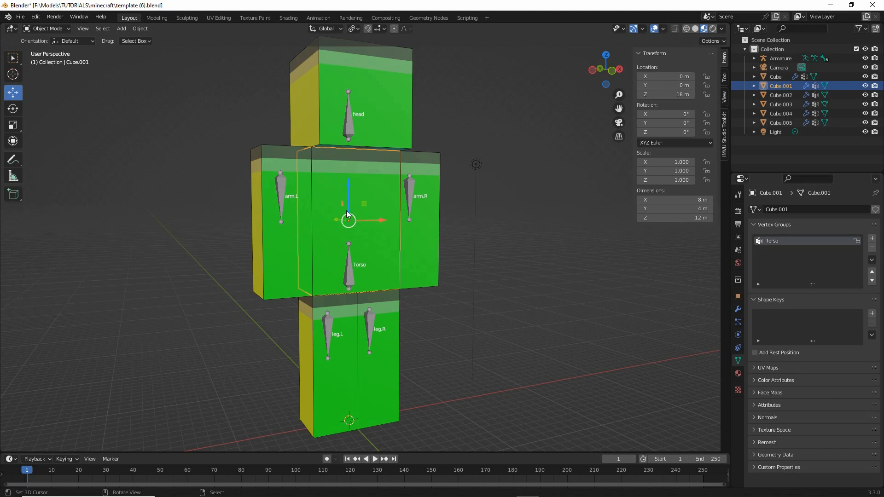
key("Tab")
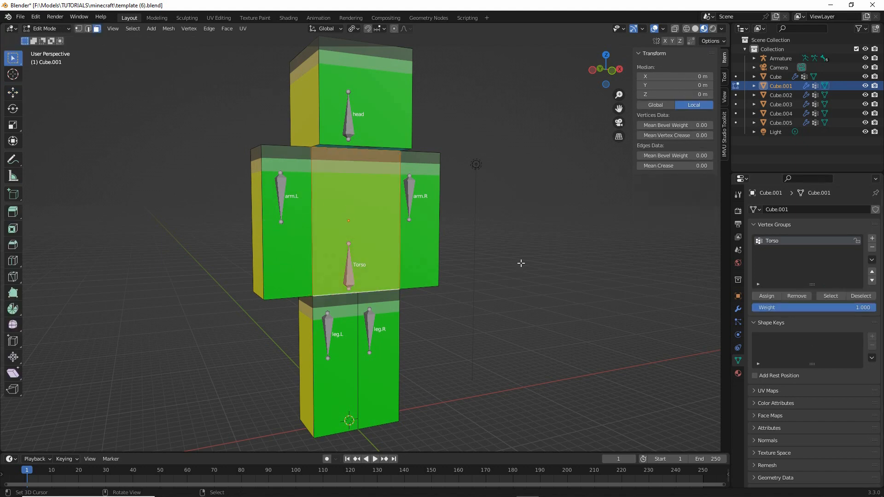
left_click(766, 296)
left_click(830, 296)
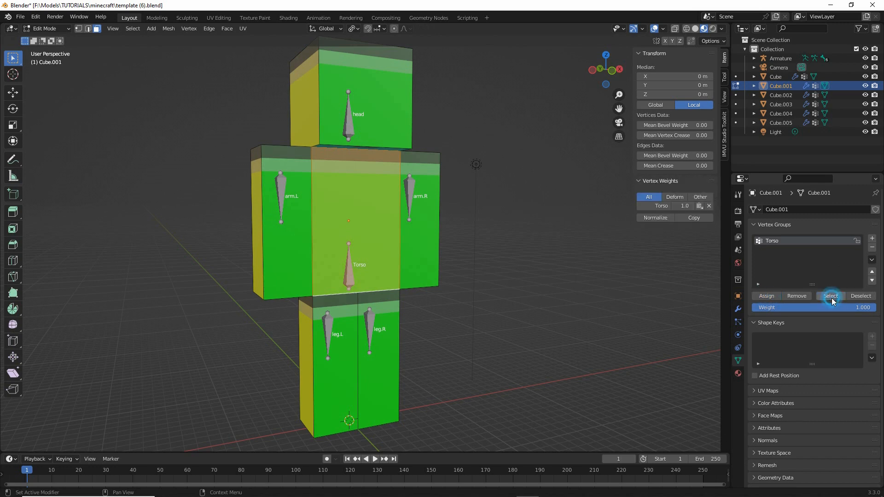
left_click(860, 296)
left_click(831, 296)
left_click(861, 296)
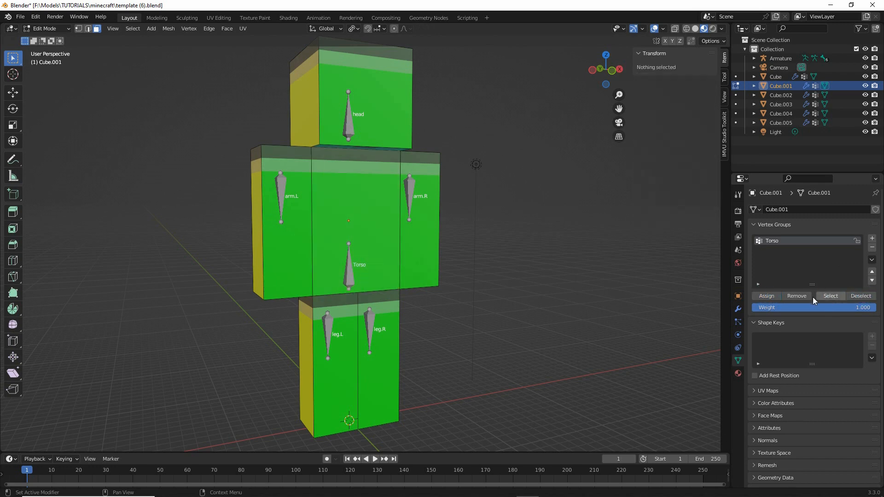
key("Tab")
- Assign all geometry of Cube.004 to its arm.R vertex group and check it by deselecting and selecting the group
left_click(423, 214)
key("Tab")
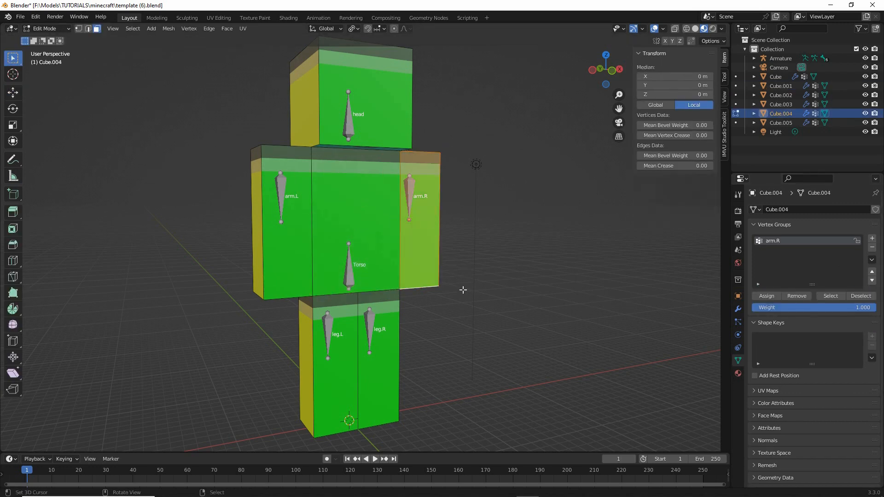
left_click(773, 298)
left_click(861, 296)
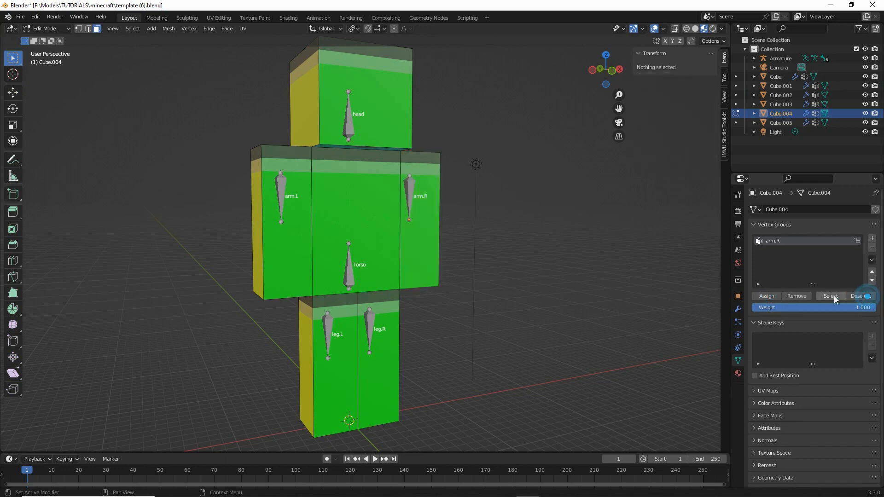
left_click(831, 295)
left_click(861, 297)
key("Tab")
- Assign all geometry of Cube.003 to its leg.L vertex group and check it by deselecting and selecting the group
left_click(328, 371)
key("Tab")
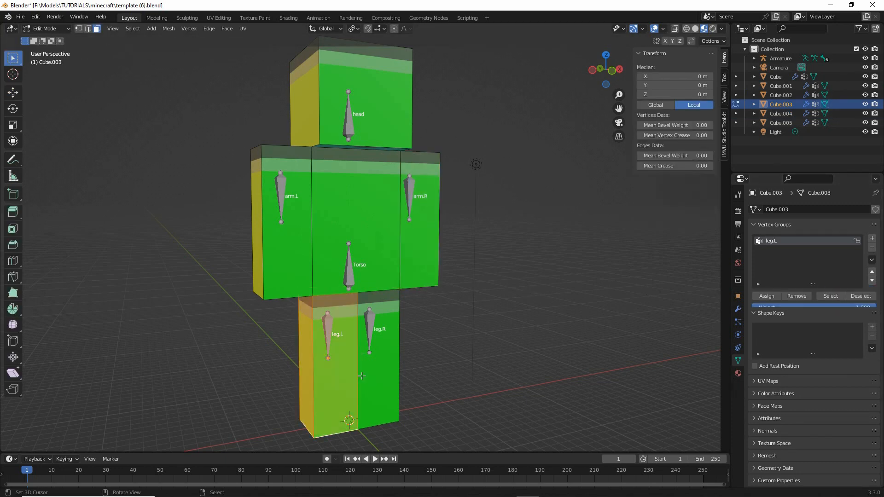
left_click(766, 296)
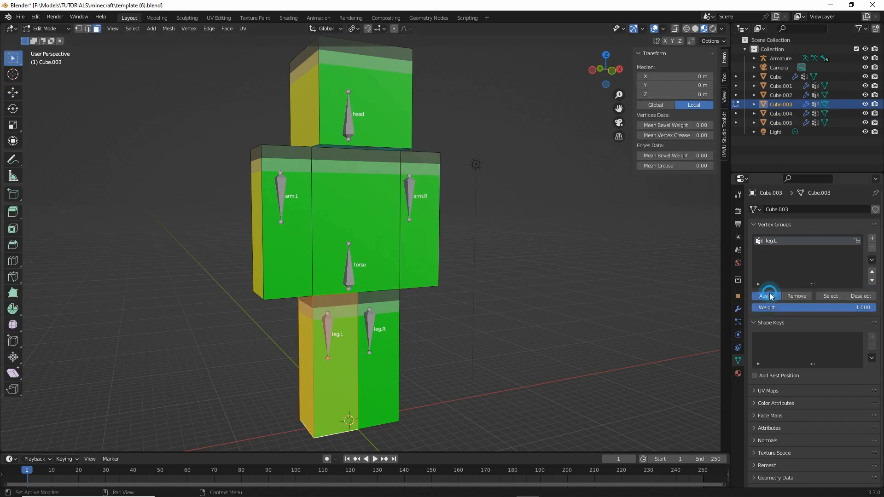
left_click(832, 297)
left_click(860, 295)
left_click(831, 296)
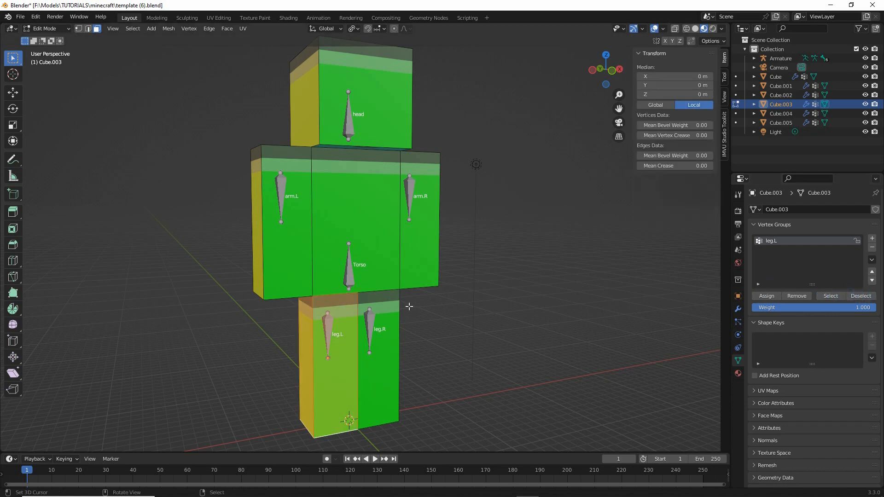
- Assign all geometry of Cube.005 to its leg.R vertex group, check the group by deselecting and selecting it, and return to Object Mode
key("Tab")
left_click(386, 339)
key("Tab")
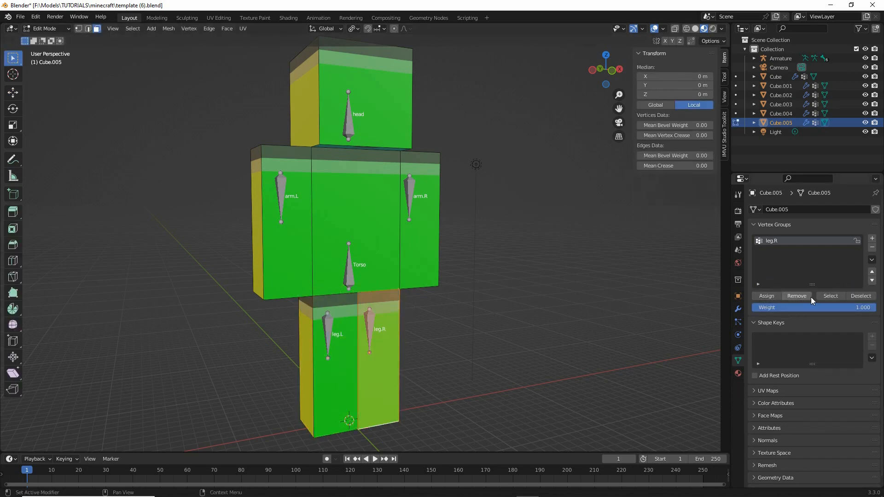
left_click(766, 296)
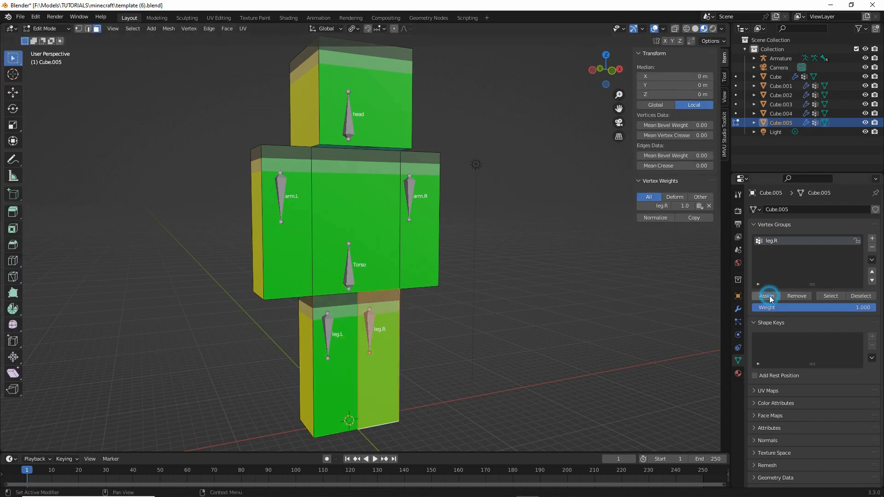
left_click(860, 296)
left_click(831, 296)
left_click(861, 295)
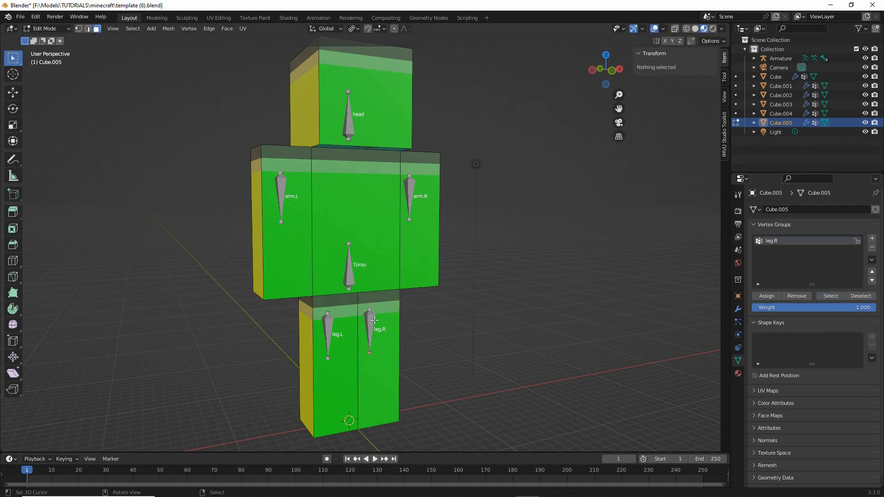
key("Tab")
- Switch the armature to Pose Mode and test-rotate the Torso bone, cancelling the rotation
left_click(350, 272)
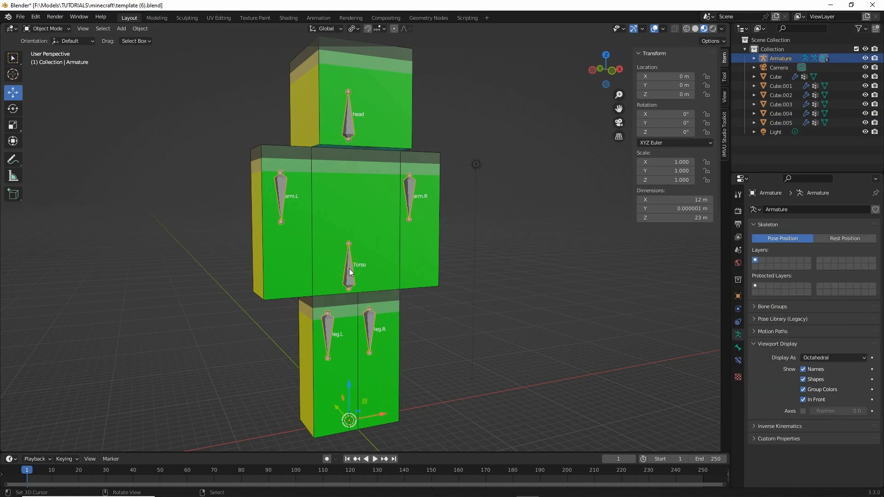
left_click(46, 28)
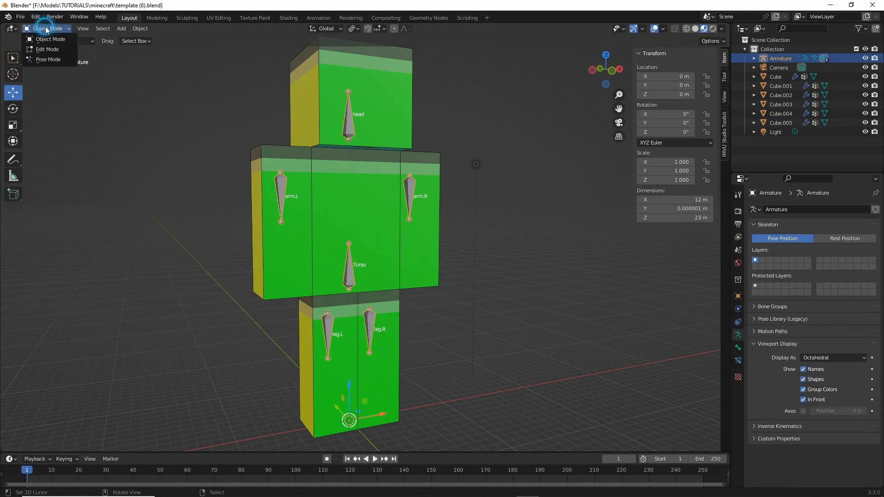
left_click(45, 63)
middle_click_drag(356, 271, 346, 270)
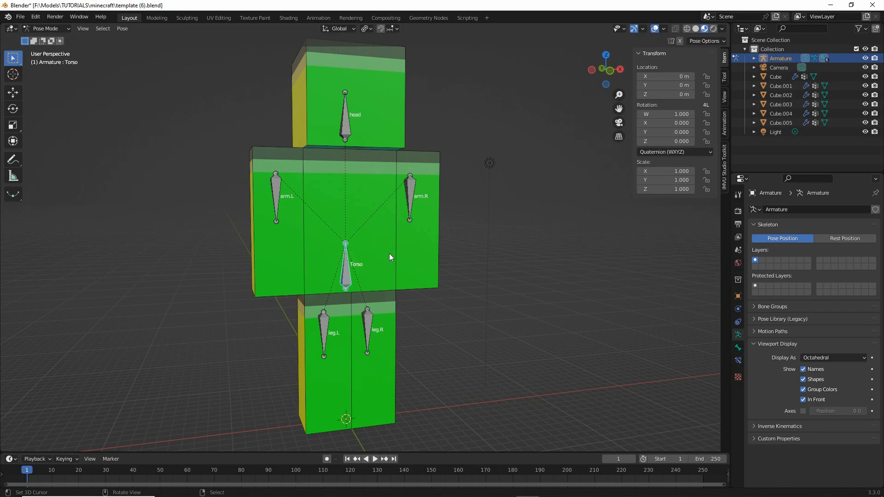
key("r")
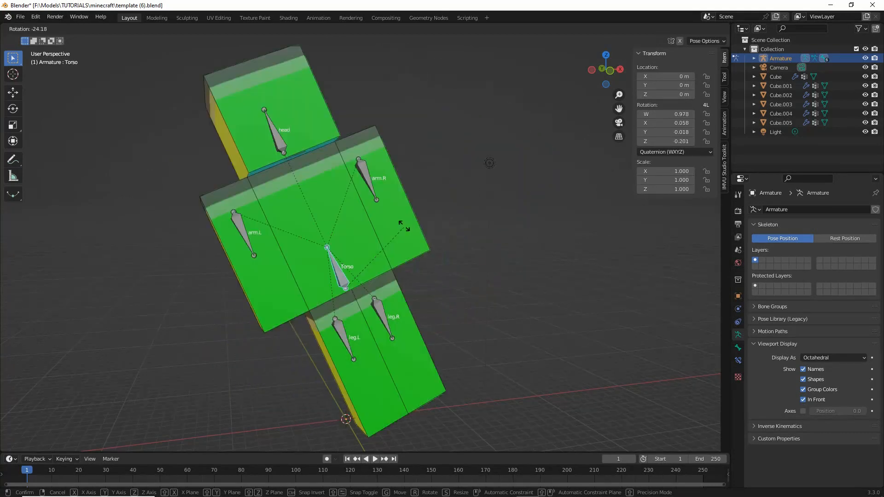
right_click(404, 229)
- Test-rotate the leg.L bone and the arm.L bone from the side, cancelling each rotation
middle_click_drag(404, 228, 367, 344)
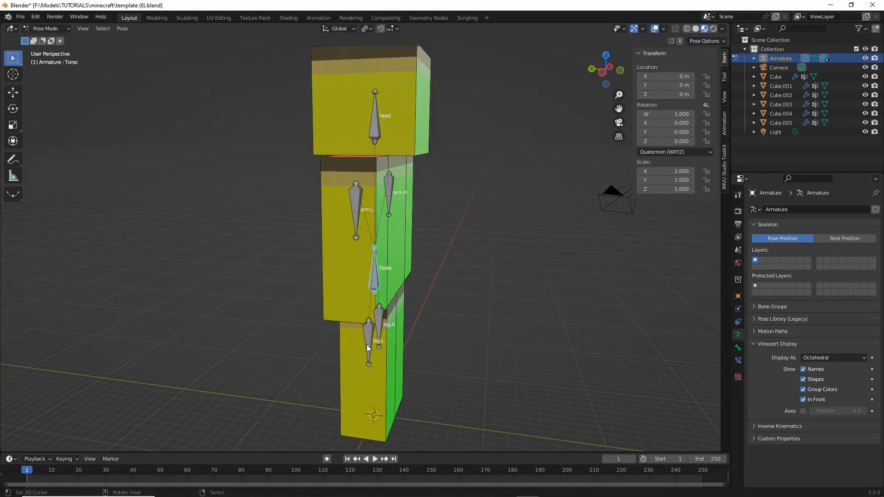
left_click(367, 345)
key("r")
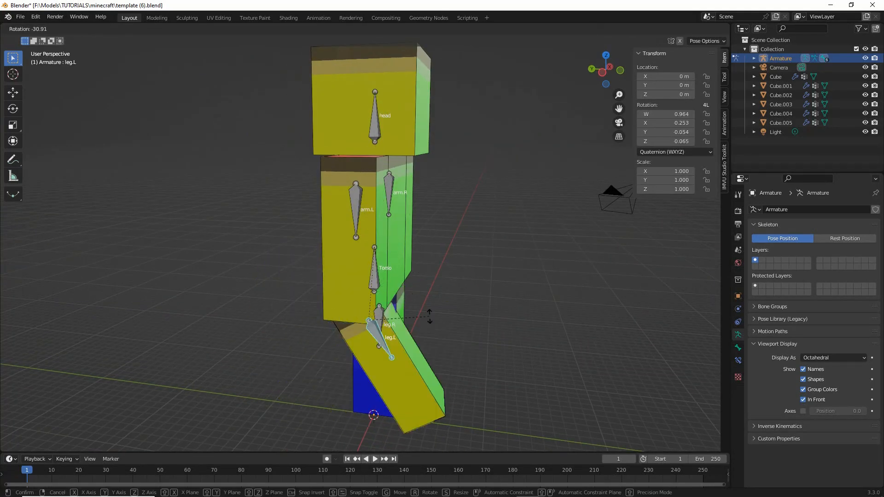
right_click(349, 186)
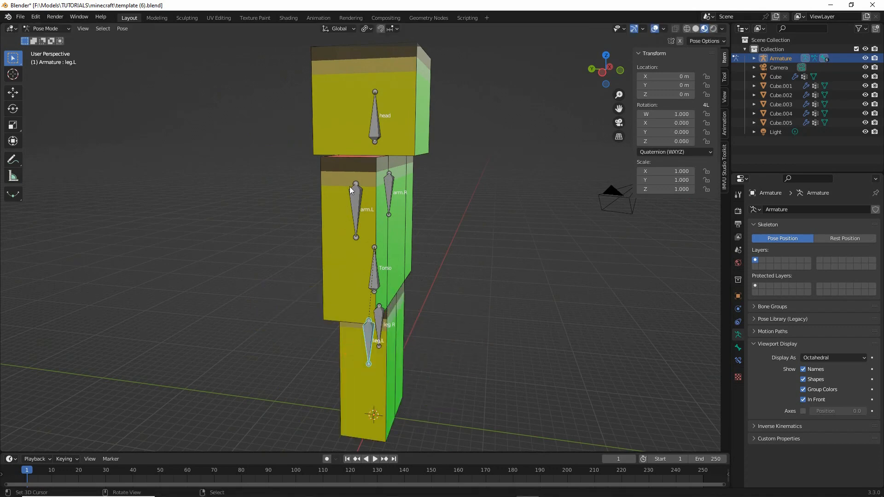
left_click(358, 198)
key("r")
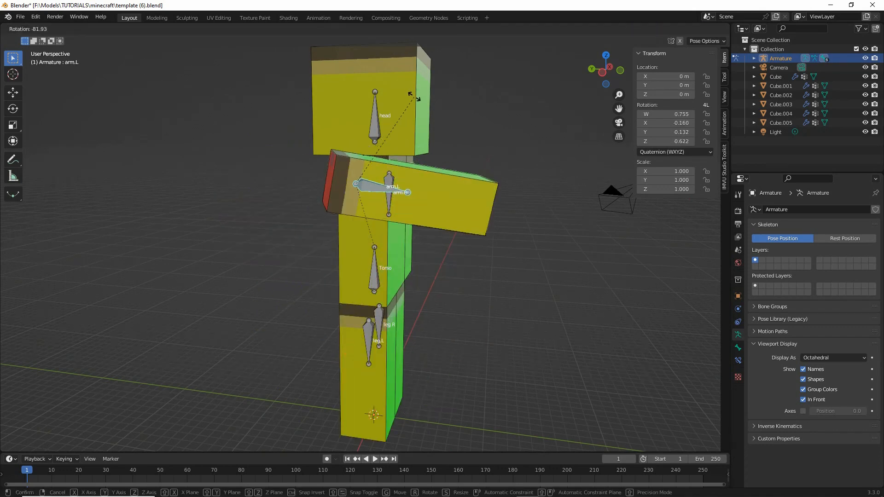
right_click(471, 259)
- Test-rotate the head bone from the front and the arm.R bone from the side, cancelling each rotation
key("KP_1")
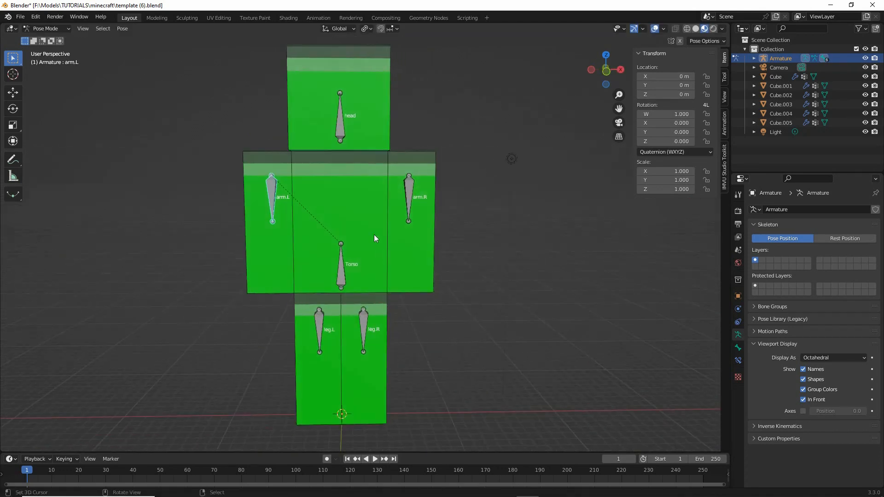
left_click(350, 119)
key("r")
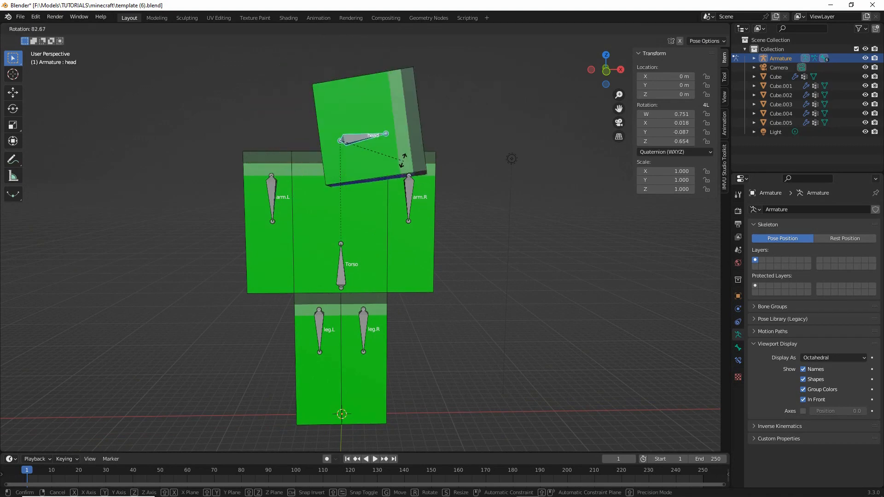
right_click(366, 128)
middle_click_drag(425, 234, 330, 242)
left_click(368, 198)
key("r")
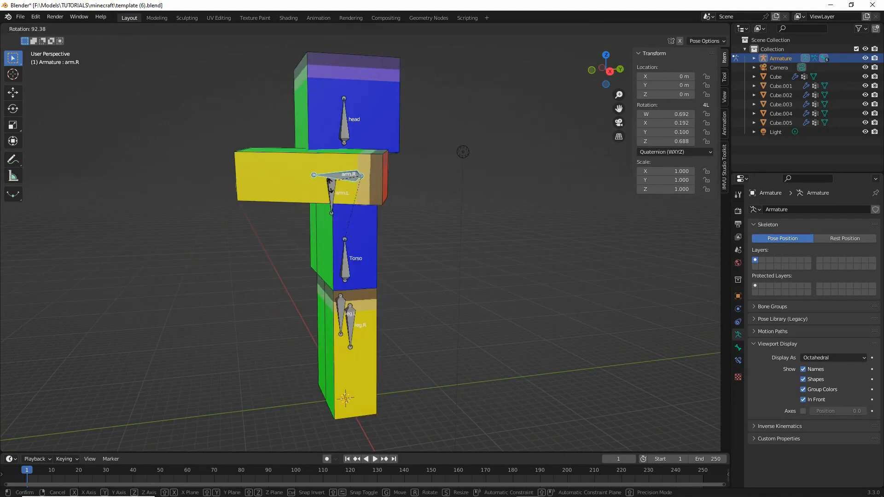
right_click(349, 238)
- Test-rotate the Torso and leg.R bones, cancelling each rotation, and return the armature to Object Mode
key("KP_1")
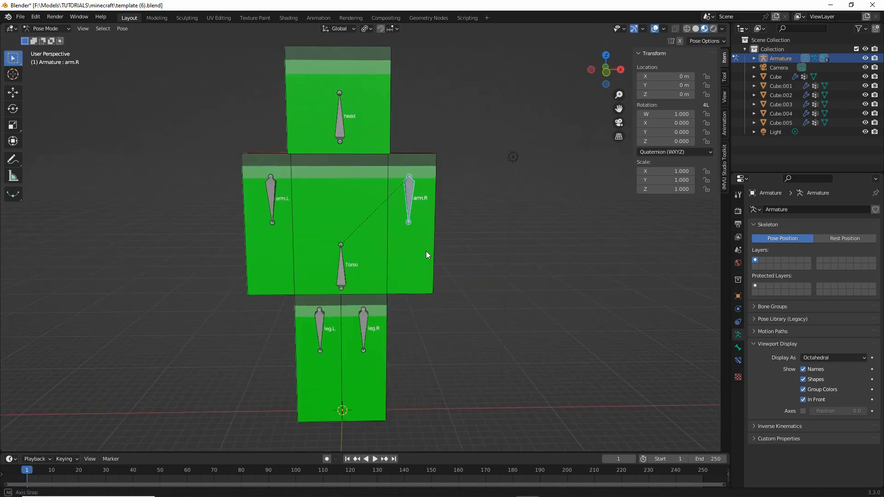
left_click(349, 255)
key("r")
right_click(341, 252)
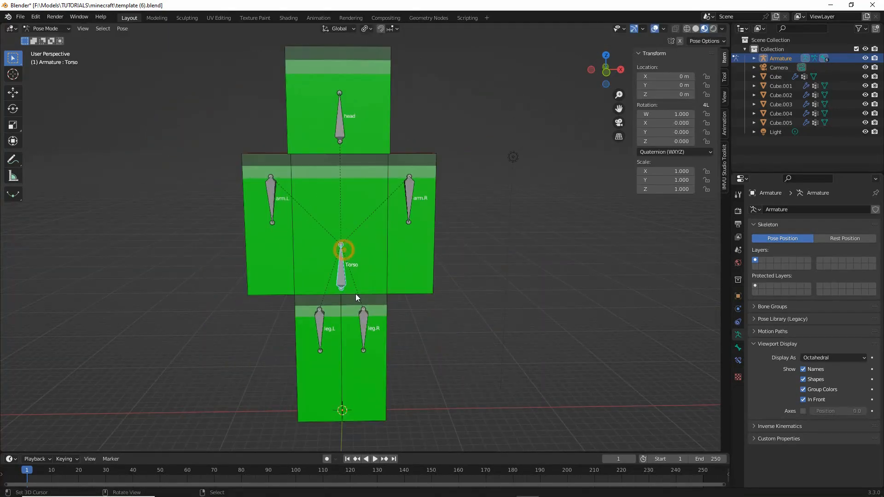
left_click(356, 313)
key("r")
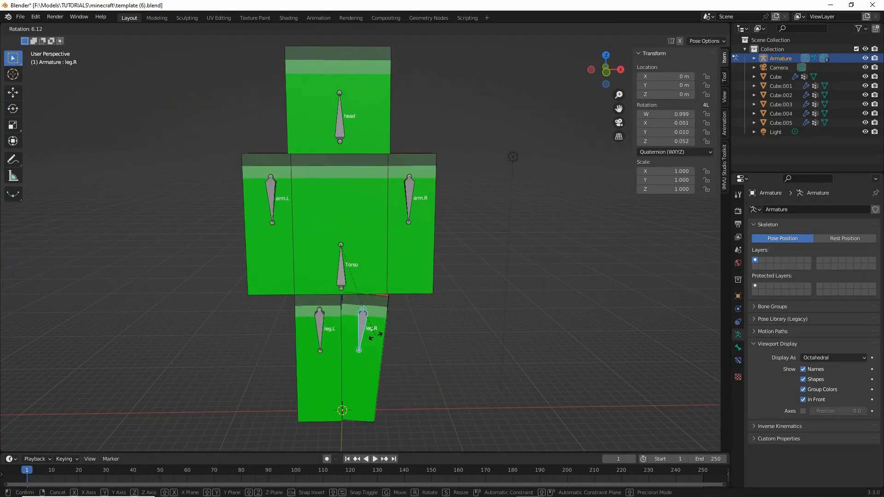
right_click(393, 335)
middle_click_drag(344, 264, 426, 299)
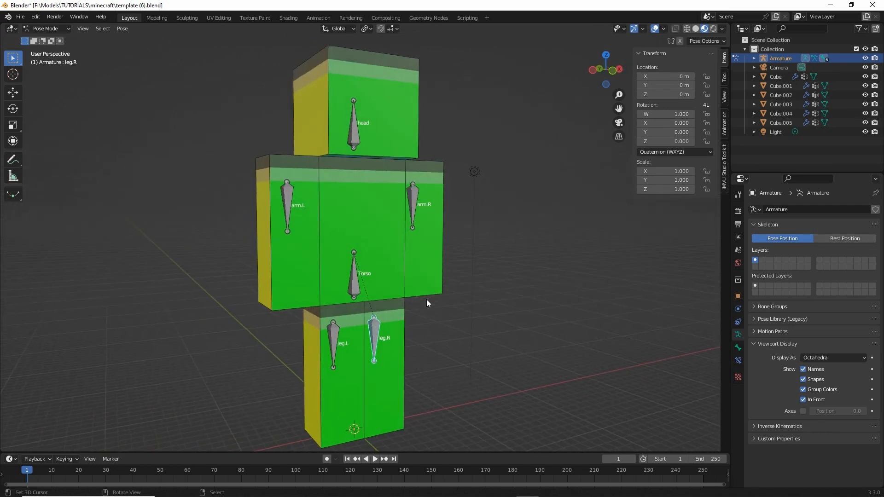
left_click(45, 28)
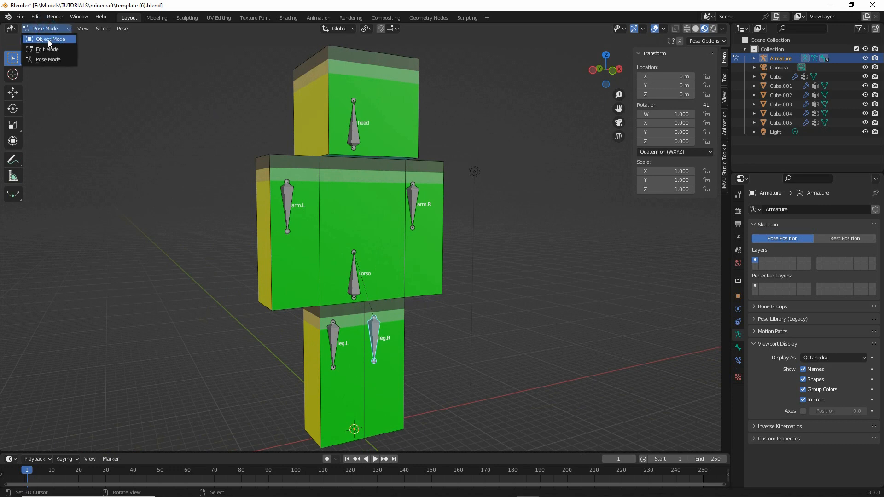
left_click(48, 39)
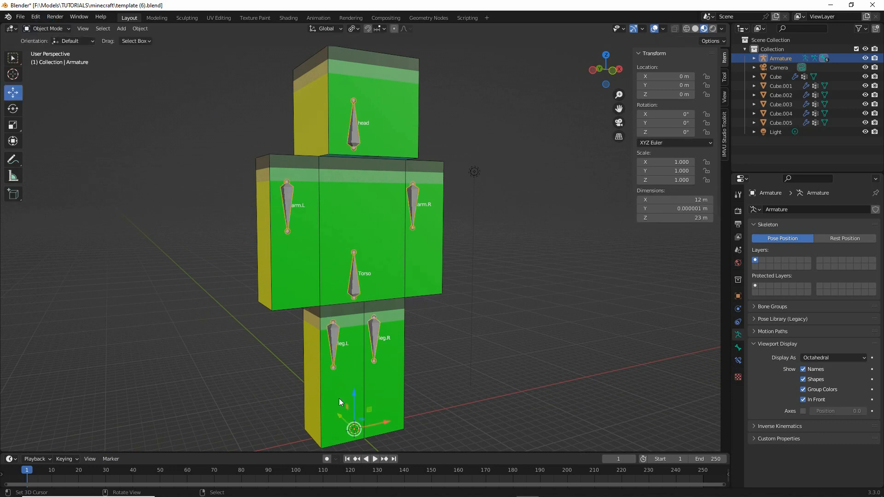
- Select the left leg cube and inspect its minecraft material in the Shading workspace, selecting the template.png texture node
left_click(327, 394)
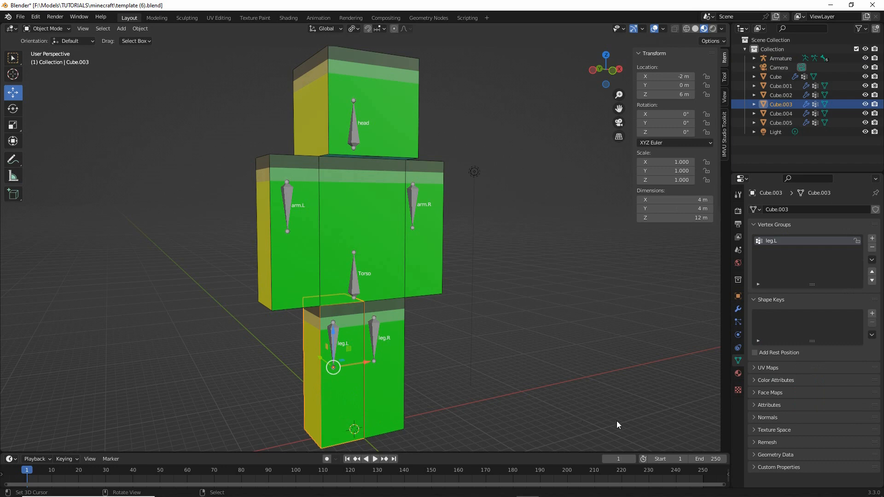
left_click(738, 374)
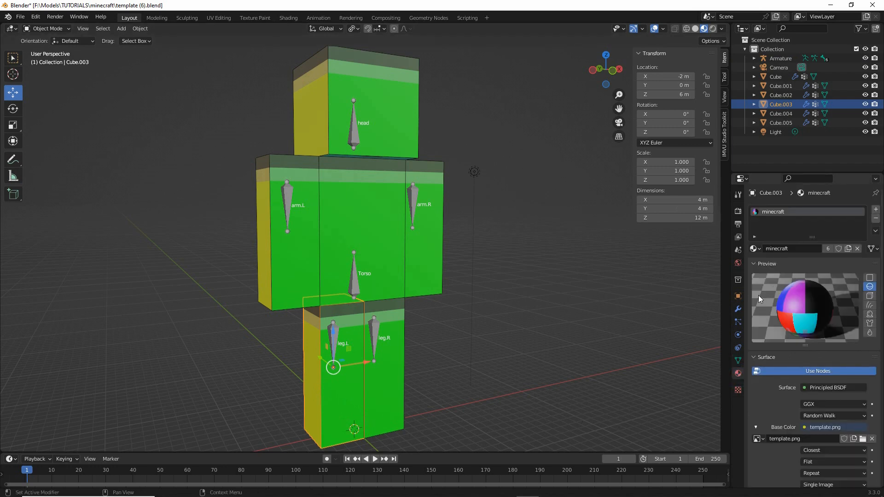
left_click(289, 18)
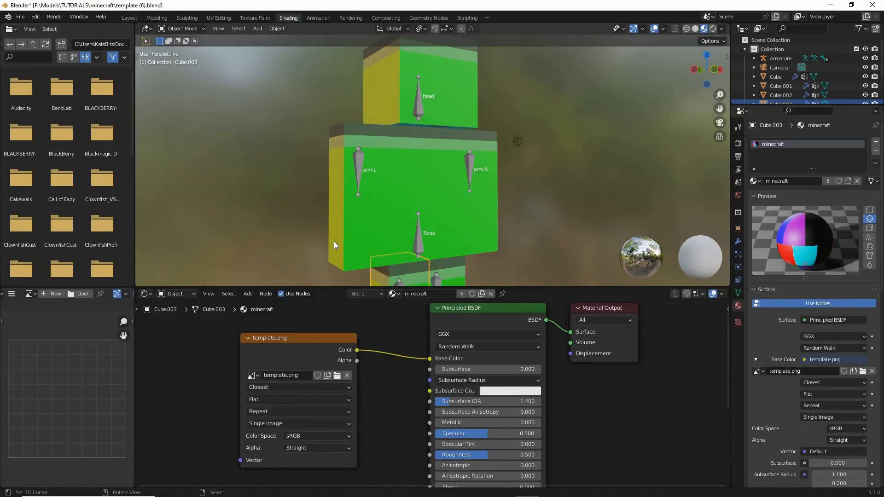
left_click(265, 343)
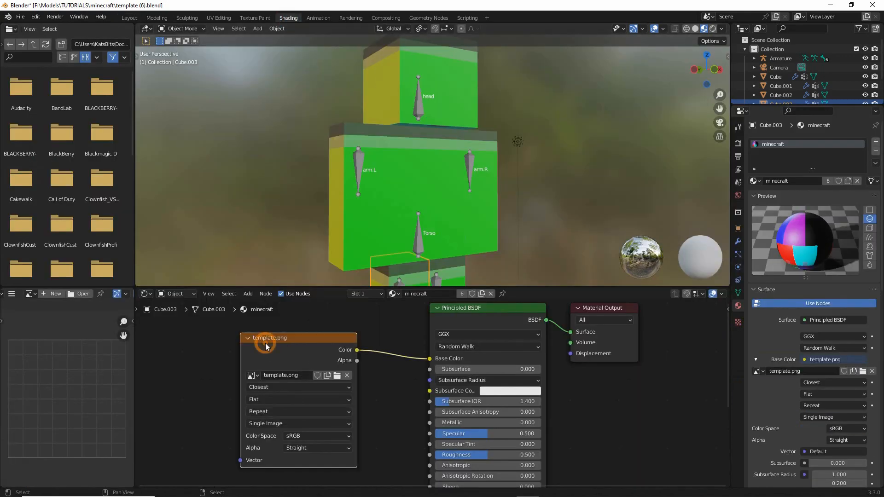
- Display the template.png texture in the Shading workspace's image editor and examine its colour layout
left_click(31, 293)
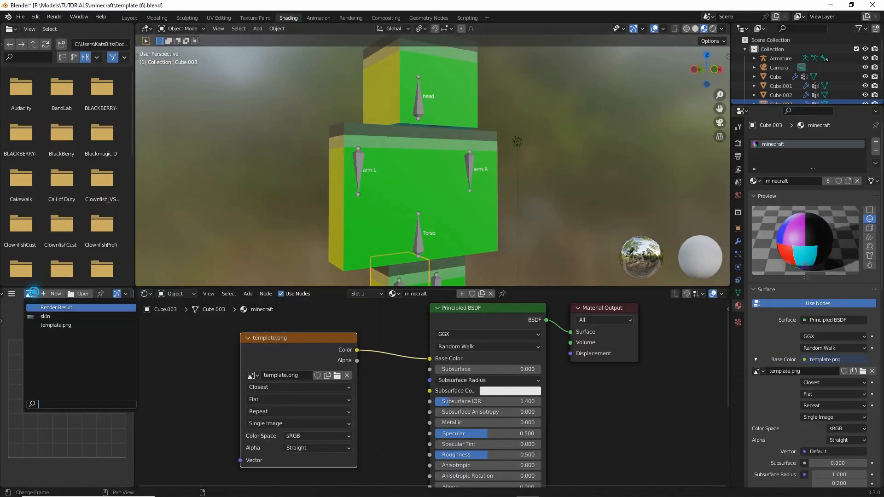
left_click(46, 325)
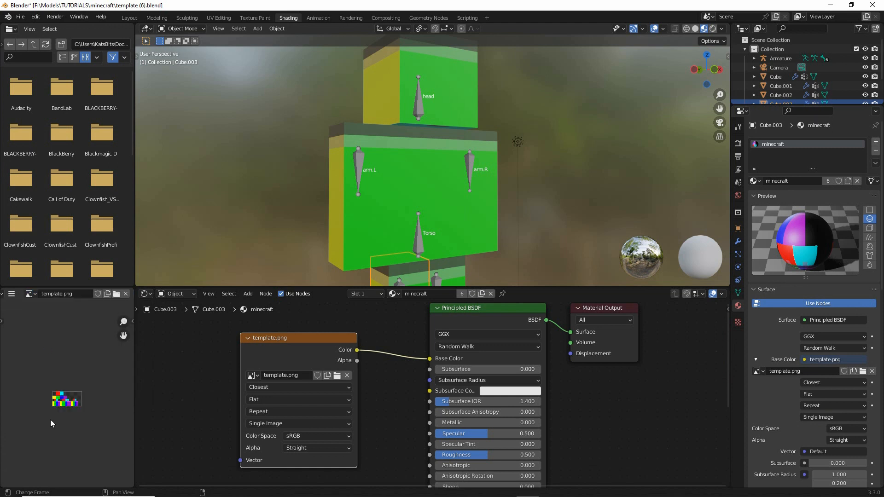
scroll(51, 401, "up", 7)
scroll(51, 406, "down", 1)
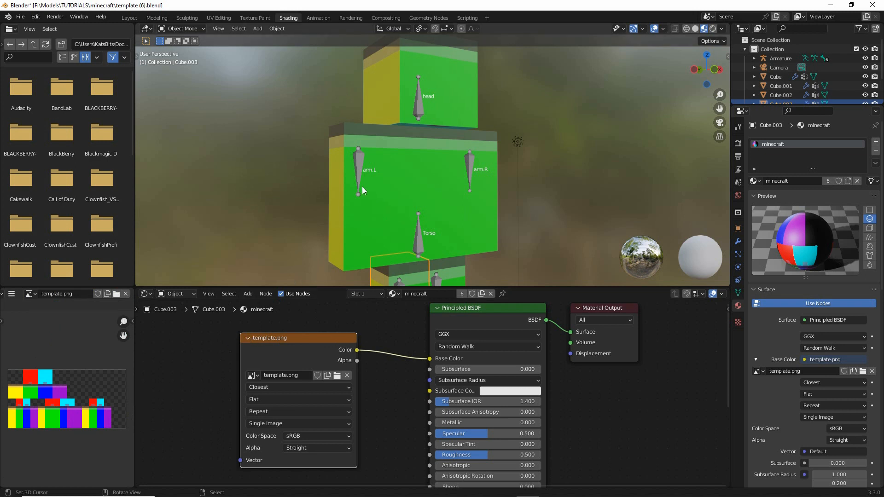
left_click(35, 294)
- Return to the Layout workspace and select the armature
middle_click_drag(421, 145, 408, 165)
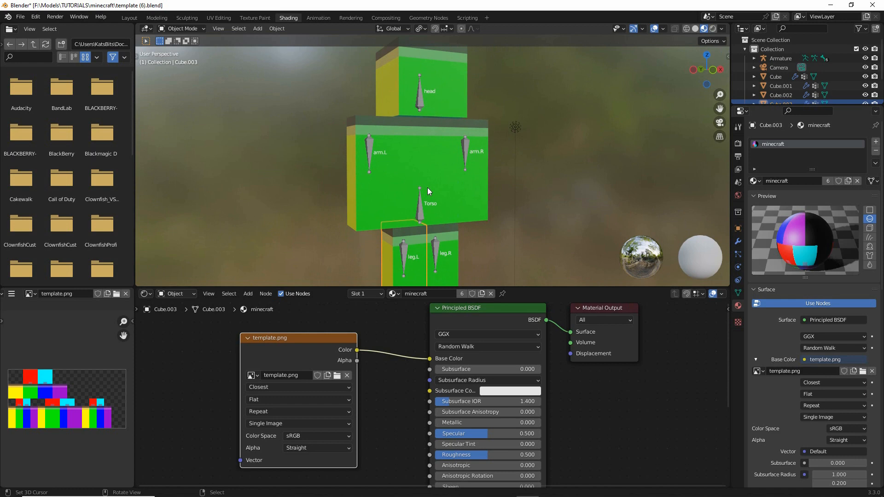
middle_click_drag(427, 187, 430, 165)
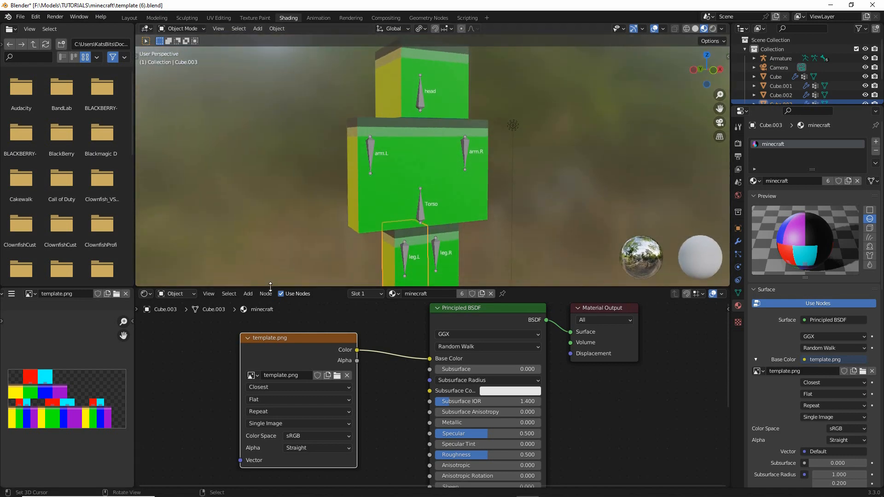
mouse_move(375, 183)
middle_mouse_down()
mouse_move(546, 175)
mouse_move(387, 185)
middle_mouse_up()
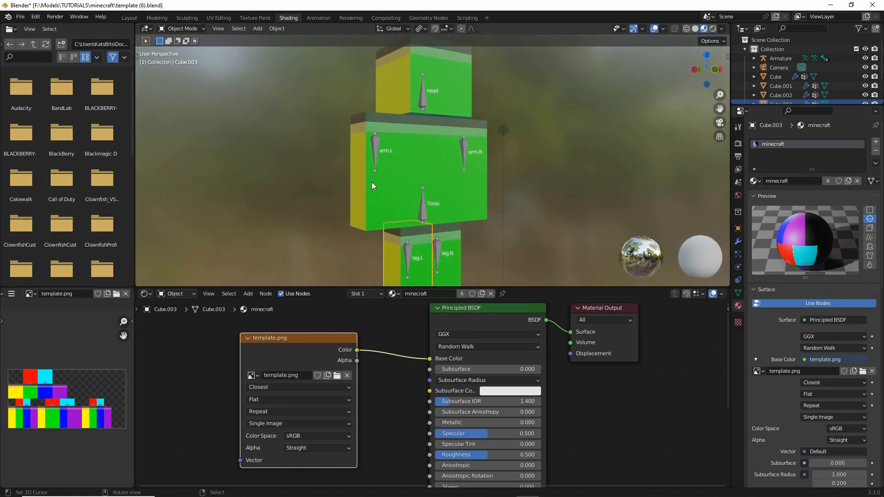
left_click(129, 18)
mouse_move(332, 250)
middle_mouse_down()
mouse_move(456, 253)
mouse_move(363, 252)
mouse_move(313, 222)
mouse_move(403, 263)
middle_mouse_up()
left_click(289, 198)
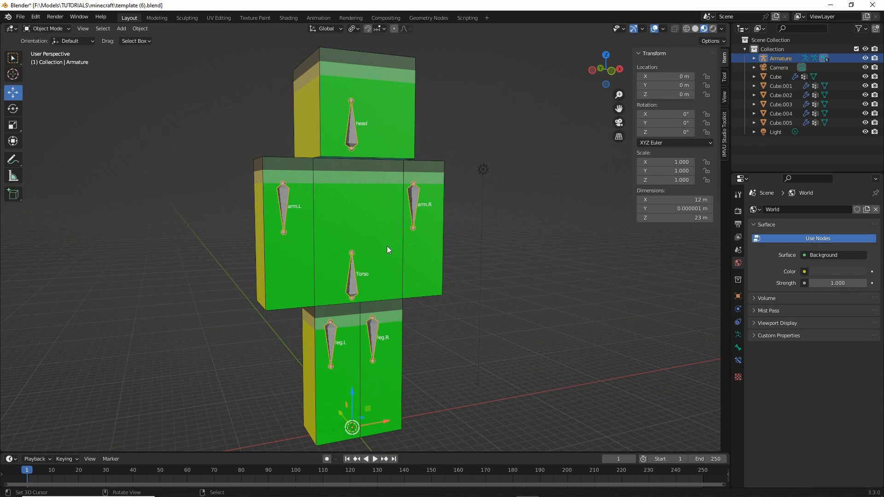
left_click_drag(409, 193, 368, 253)
left_click_drag(298, 202, 328, 240)
left_click(335, 300)
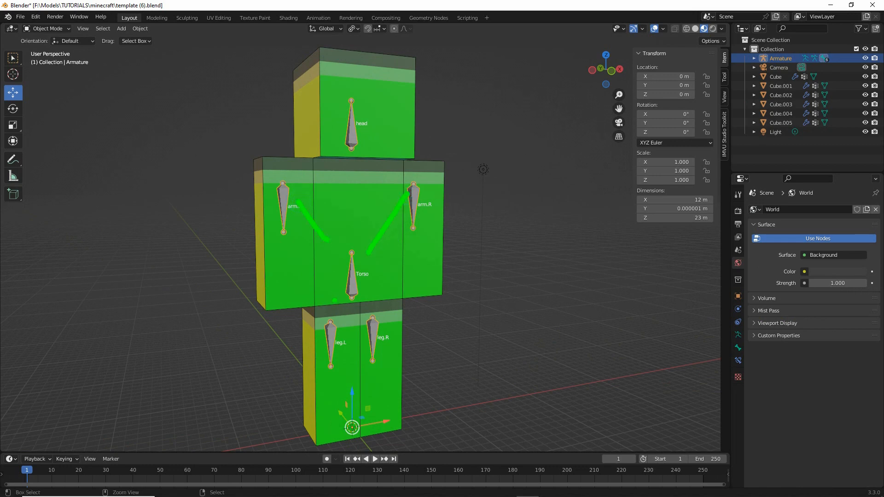
mouse_move(343, 273)
left_mouse_down()
mouse_move(332, 306)
mouse_move(371, 317)
left_mouse_up()
left_click_drag(350, 244, 357, 163)
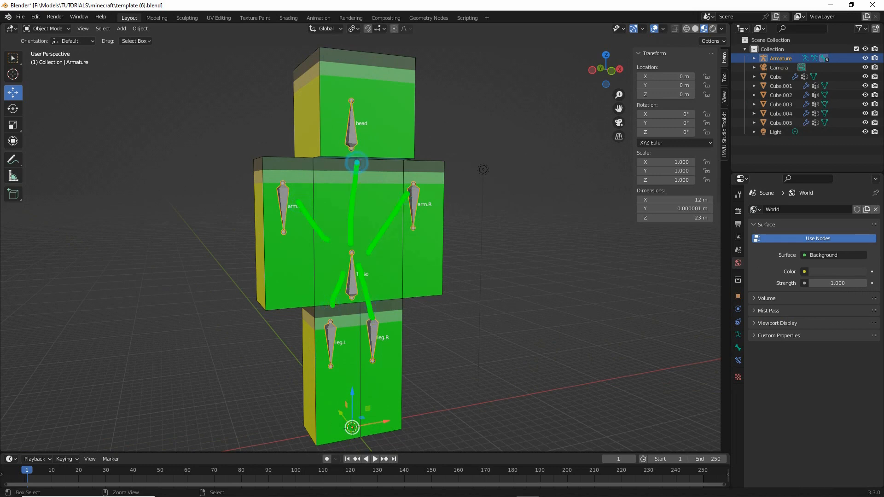
key("Escape")
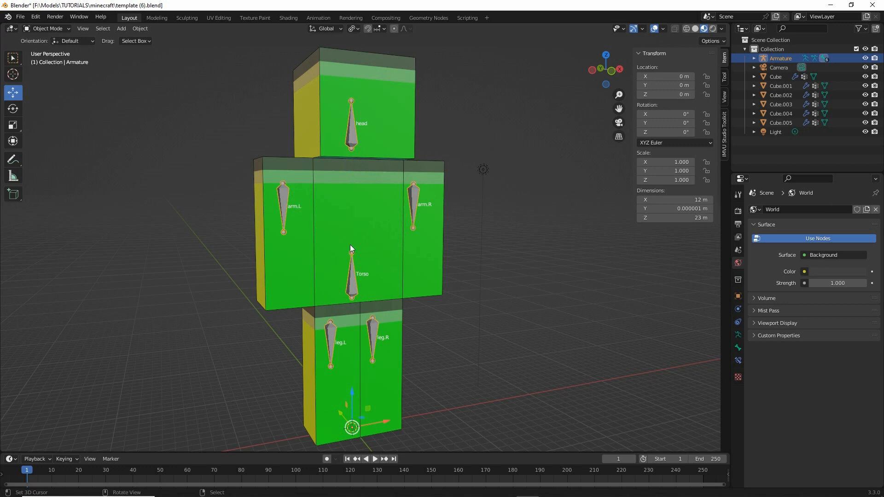
- Select the left arm cube and inspect its Armature modifier and vertex group assignment
left_click(275, 264)
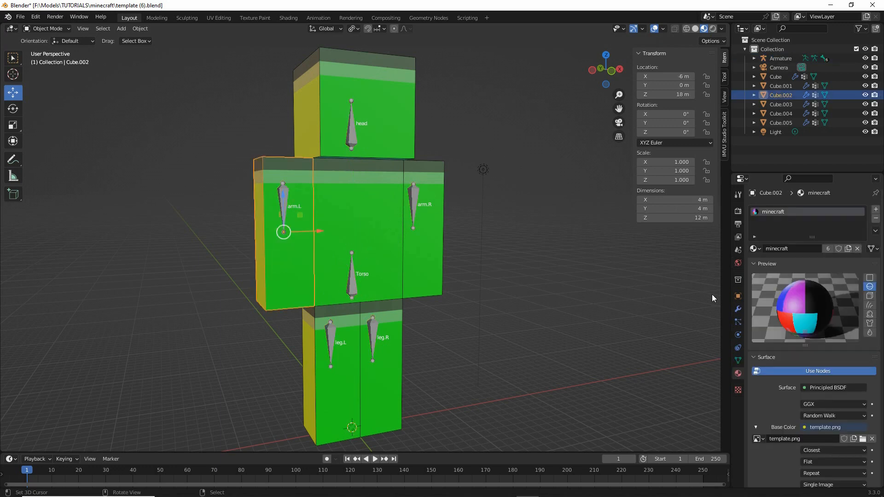
left_click(738, 308)
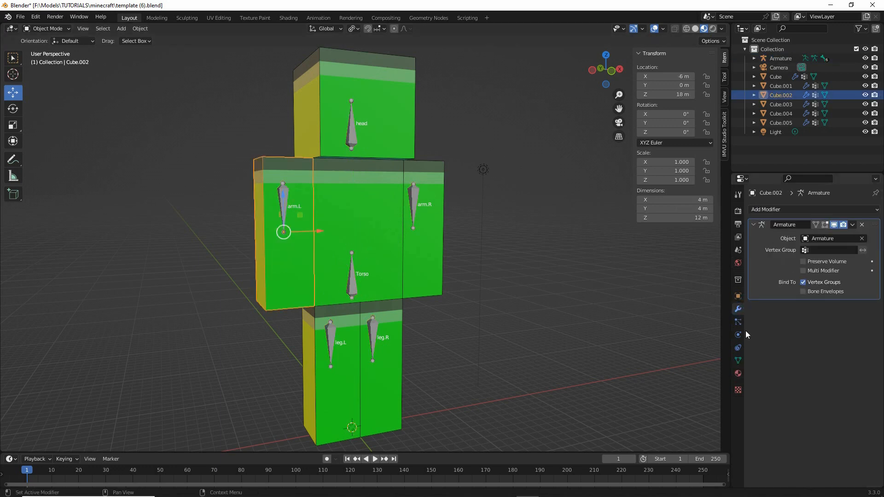
left_click(738, 360)
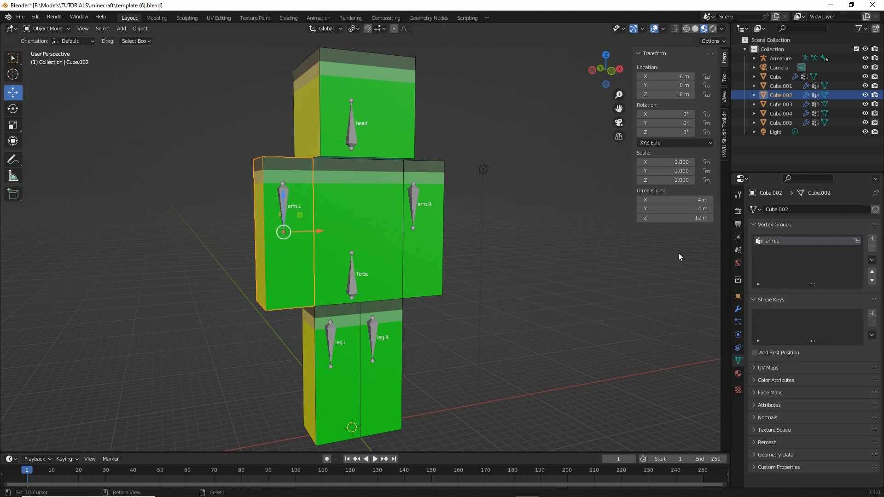
- Put the armature in Pose Mode and test moving and rotating the arm.L bone, cancelling each transform
left_click(283, 196)
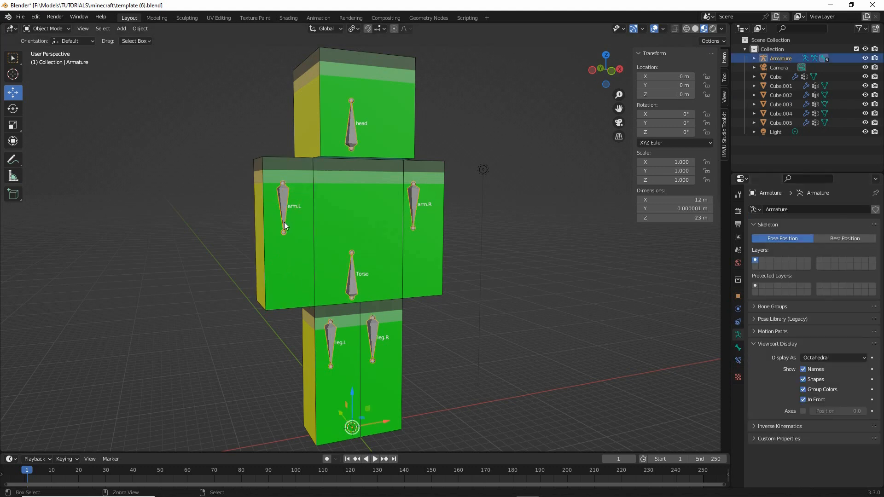
key("ctrl+Tab")
left_click(275, 208)
key("g")
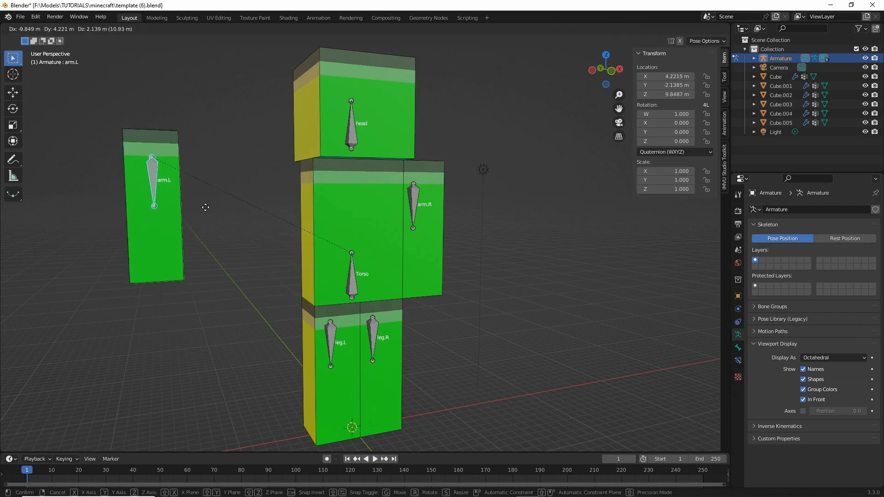
key("Escape")
key("r")
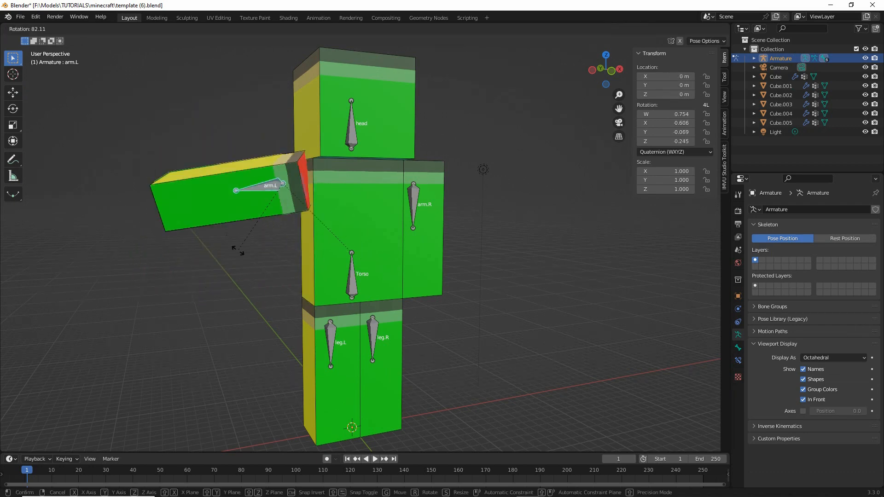
key("Escape")
- Test-rotate the arm.R and head bones, cancelling each rotation
left_click(413, 205)
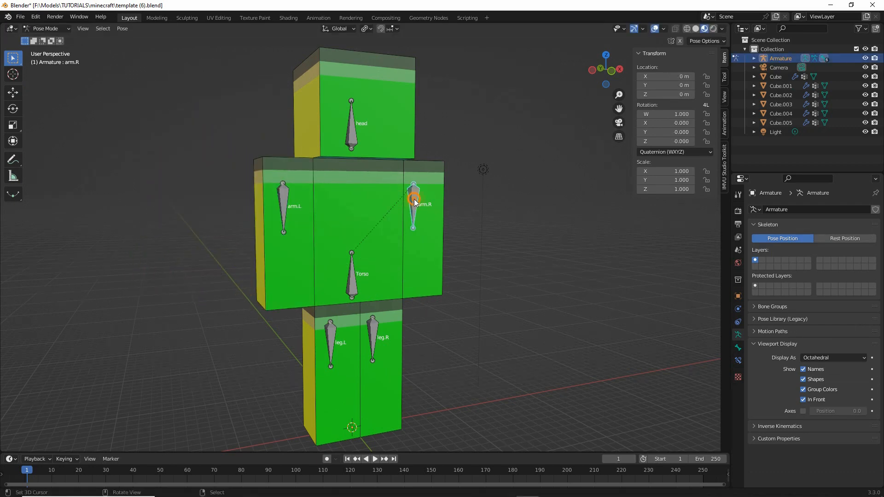
key("r")
key("Escape")
left_click(351, 127)
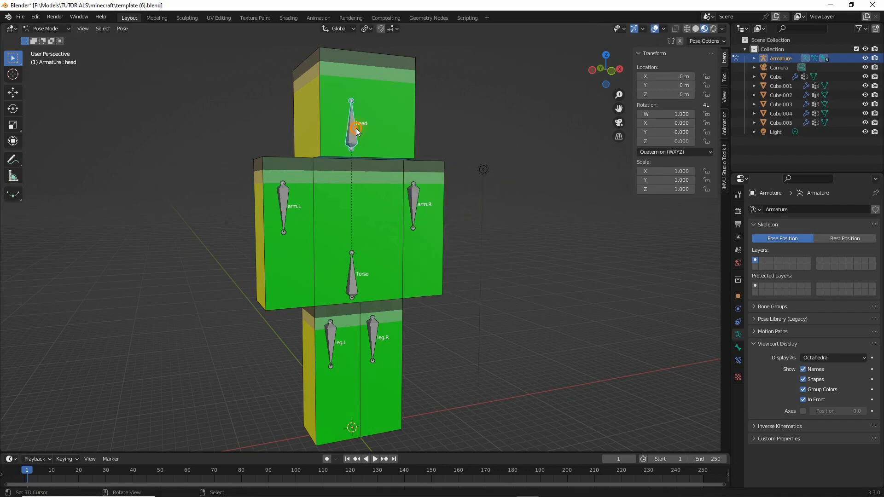
key("r")
key("Escape")
- Test moving the Torso bone and moving and rotating the leg.R bone, undoing or cancelling each transform
left_click(351, 276)
key("g")
left_click(323, 280)
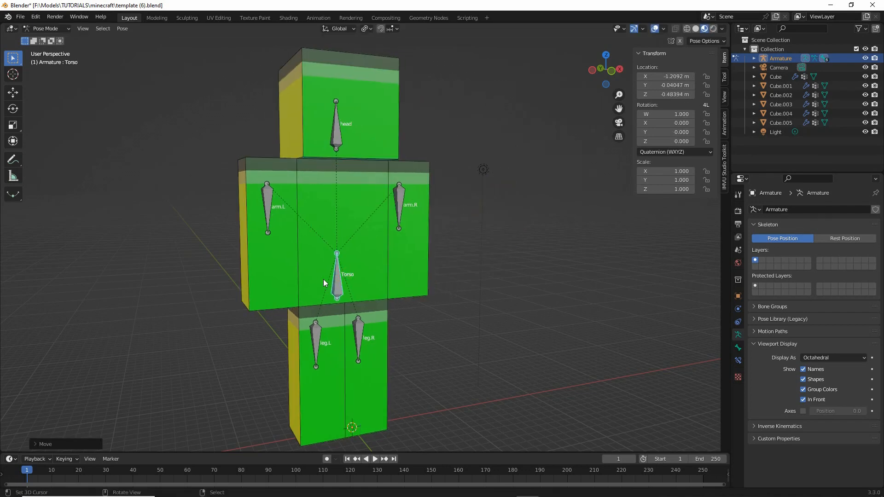
key("ctrl+z")
left_click(369, 340)
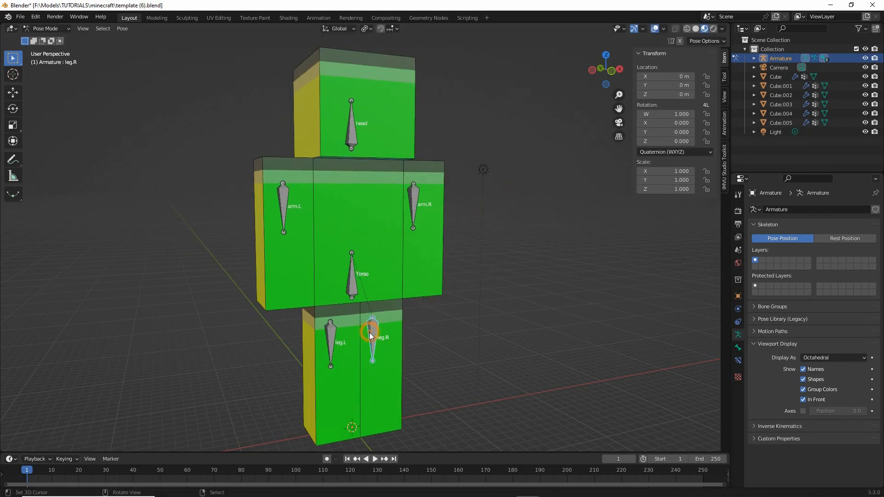
key("g")
key("Escape")
key("r")
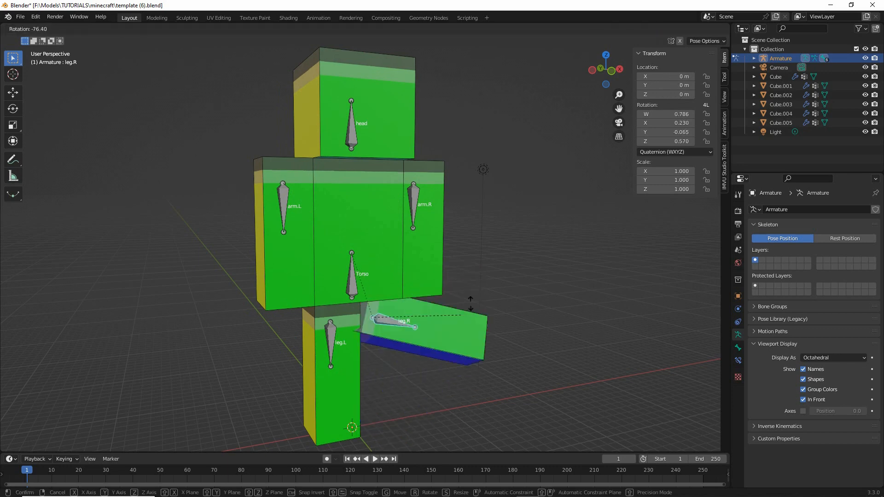
right_click(406, 375)
middle_click_drag(352, 286, 354, 282, "shift")
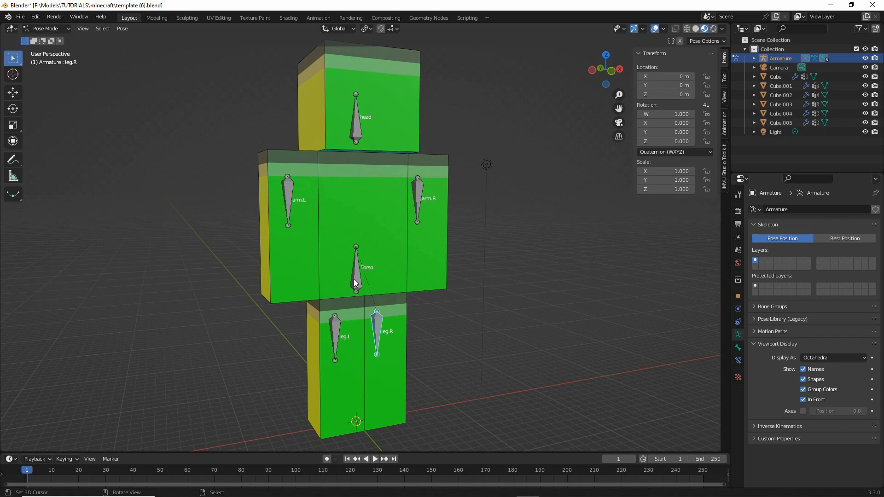
- Save the scene as a new file named template (7).blend in the minecraft folder
left_click(20, 16)
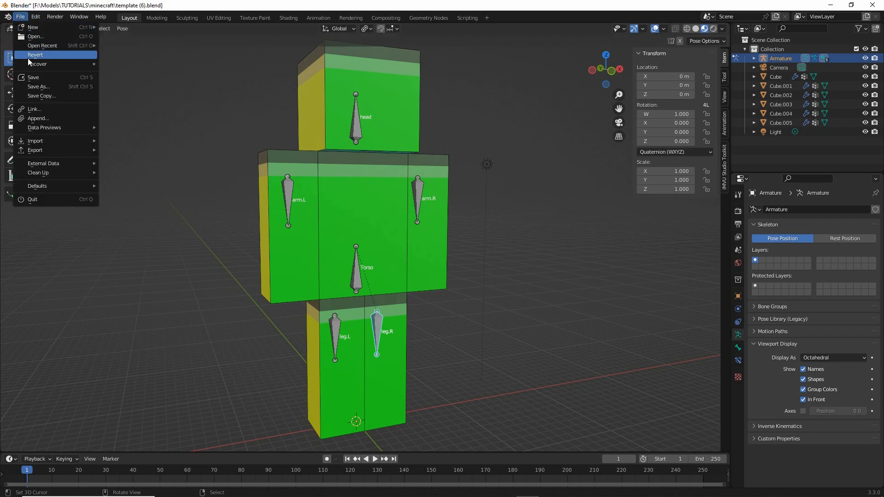
left_click(33, 90)
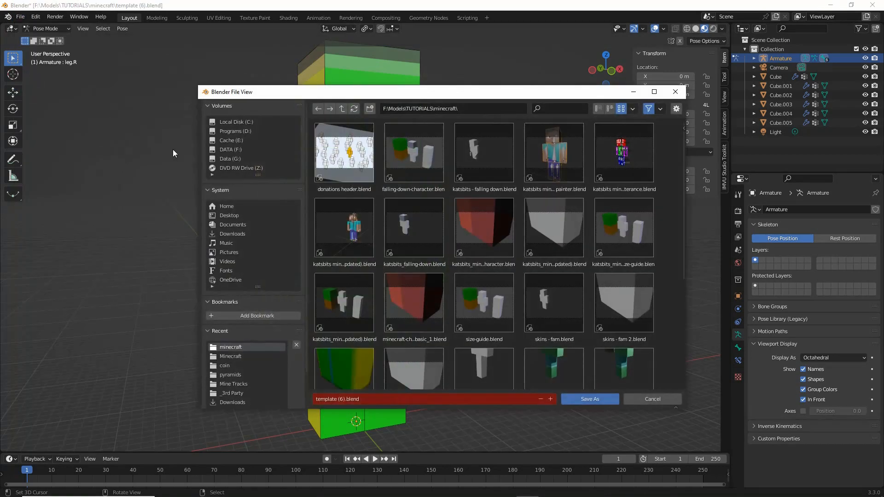
left_click(342, 399)
left_click(340, 399)
key("BackSpace")
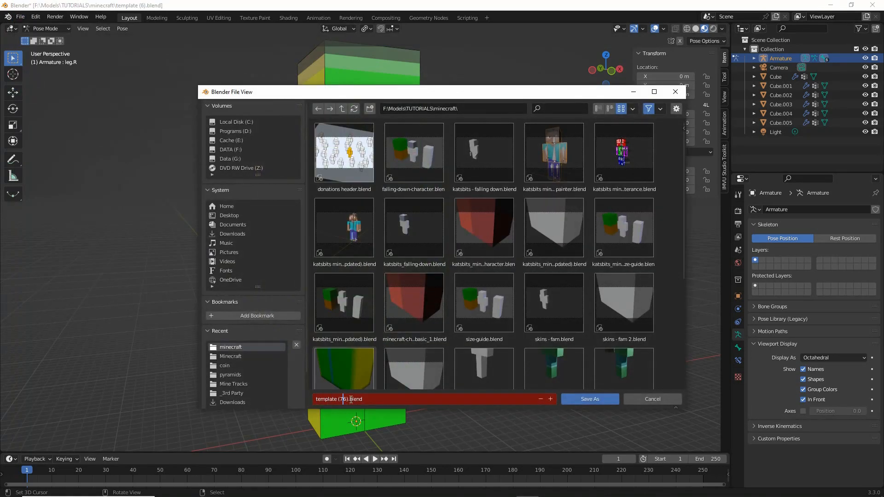
type("7")
key("Return")
left_click(588, 400)
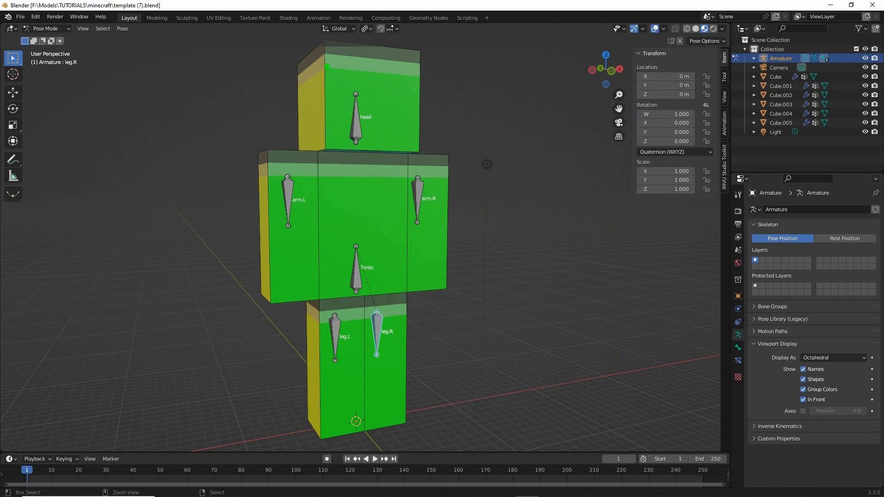
- View the Animation workspace briefly and return to the Layout workspace
mouse_move(312, 7)
left_mouse_down()
mouse_move(337, 12)
mouse_move(306, 5)
left_mouse_up()
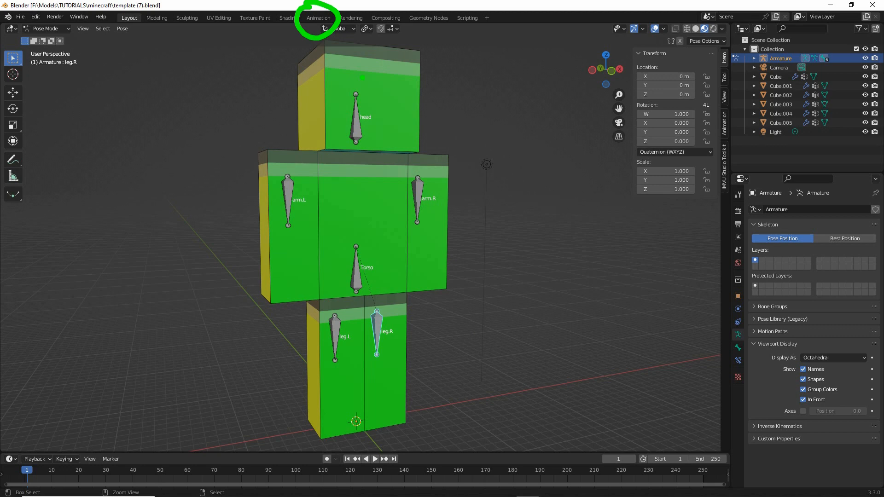
left_click(318, 17)
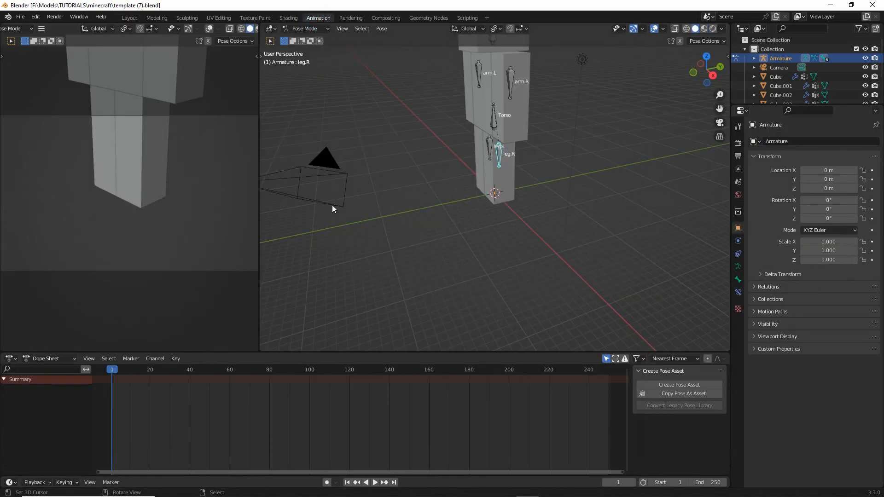
left_click(129, 17)
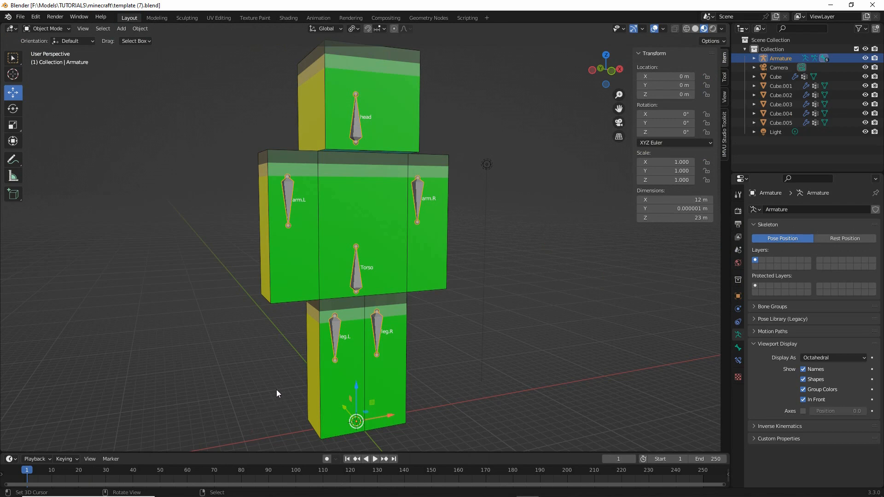
- Enlarge the timeline area and change it to a Dope Sheet in Action Editor mode
left_click_drag(171, 454, 171, 420)
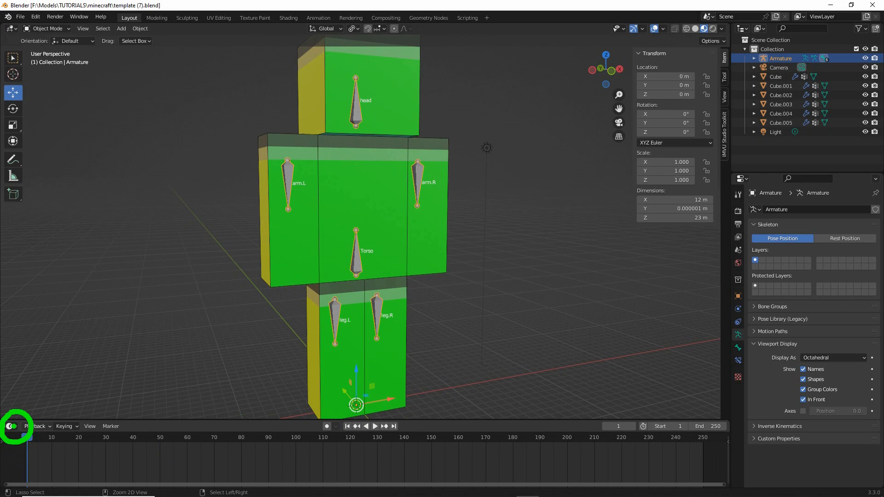
left_click(10, 426)
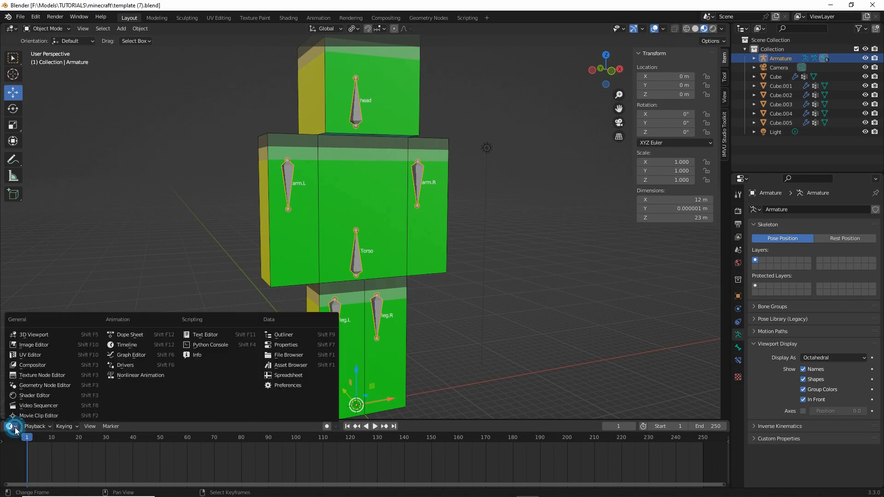
left_click(129, 335)
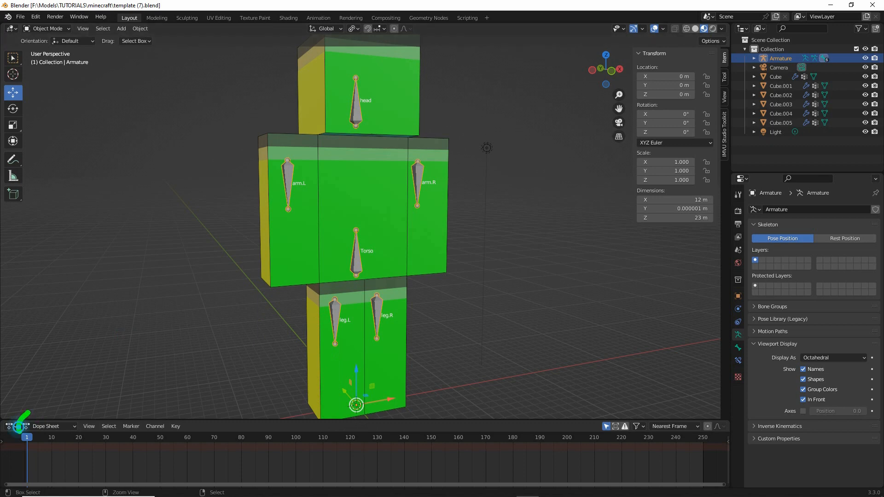
left_click(39, 423)
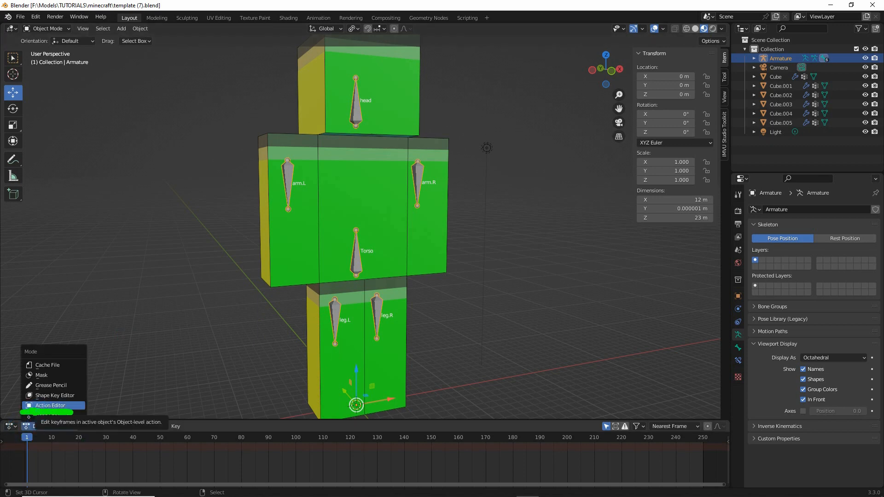
left_click(51, 406)
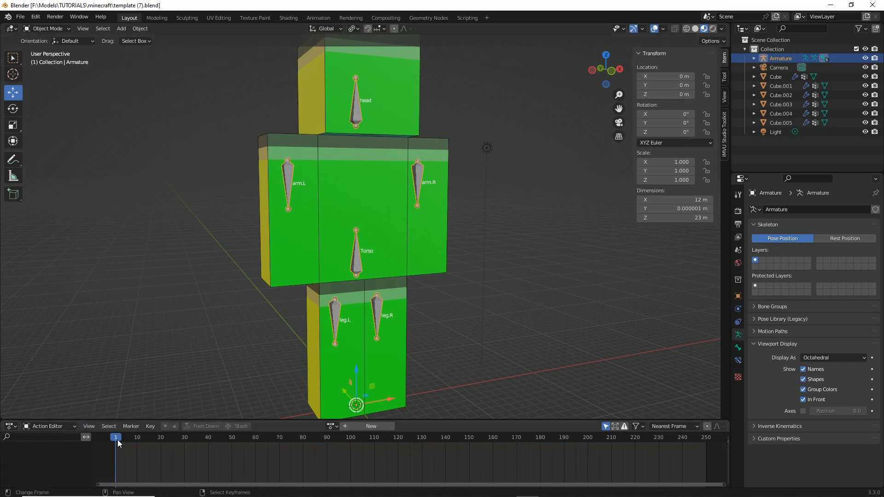
mouse_move(121, 438)
left_mouse_down()
mouse_move(393, 438)
mouse_move(116, 439)
left_mouse_up()
left_click_drag(264, 459, 492, 458)
left_click_drag(482, 454, 502, 469)
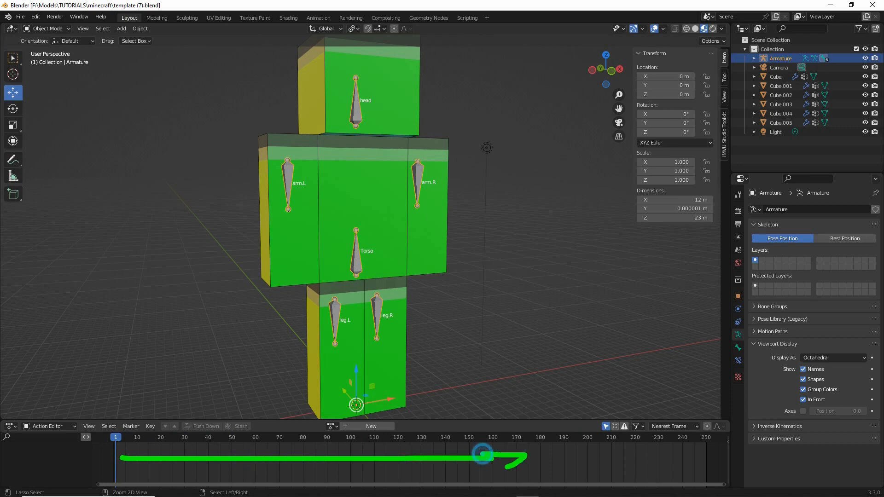
mouse_move(135, 451)
left_mouse_down()
mouse_move(120, 459)
mouse_move(141, 467)
left_mouse_up()
mouse_move(114, 432)
left_mouse_down()
mouse_move(113, 470)
mouse_move(131, 449)
left_mouse_up()
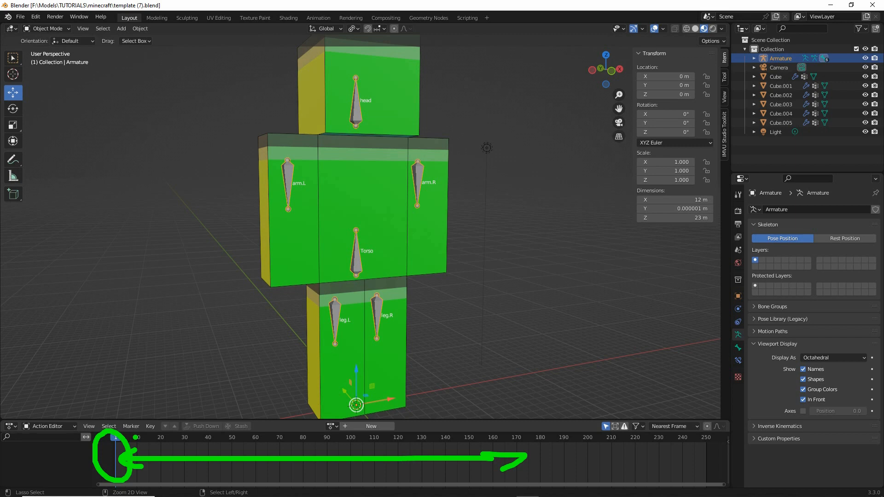
key("Escape")
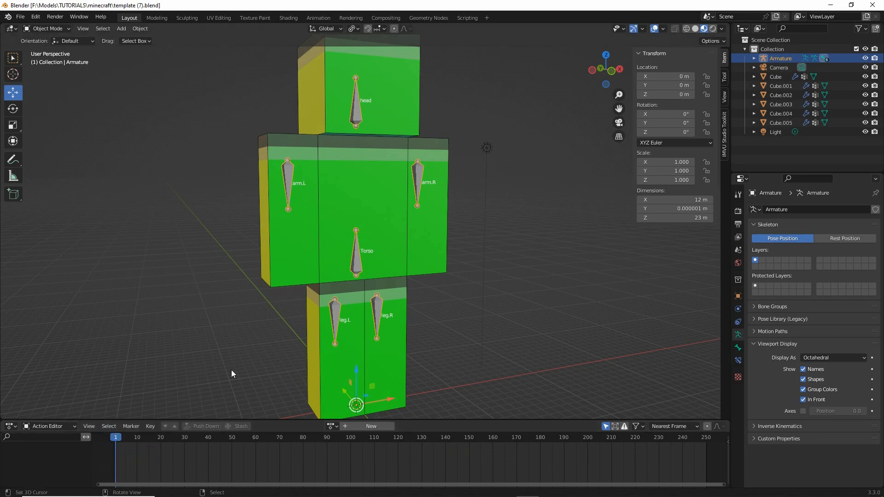
- Switch the armature from Object Mode to Pose Mode
mouse_move(323, 308)
middle_mouse_down("shift")
mouse_move(323, 296)
mouse_move(322, 305)
middle_mouse_up("shift")
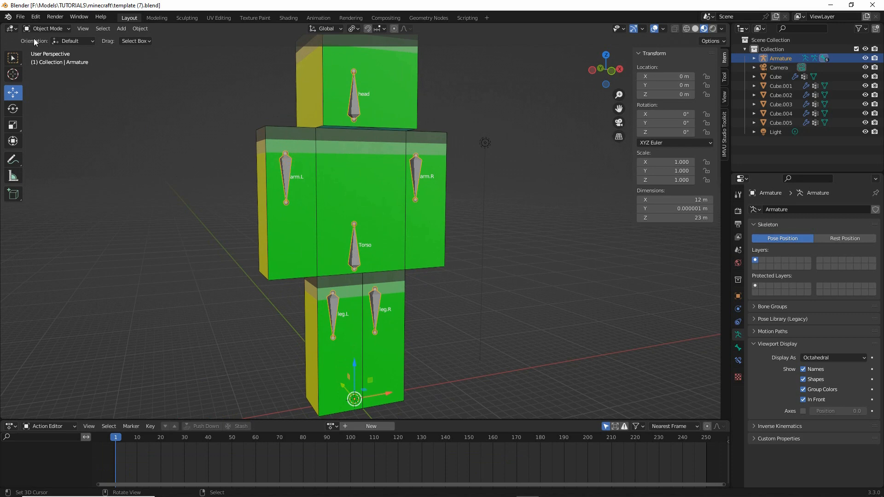
left_click(46, 29)
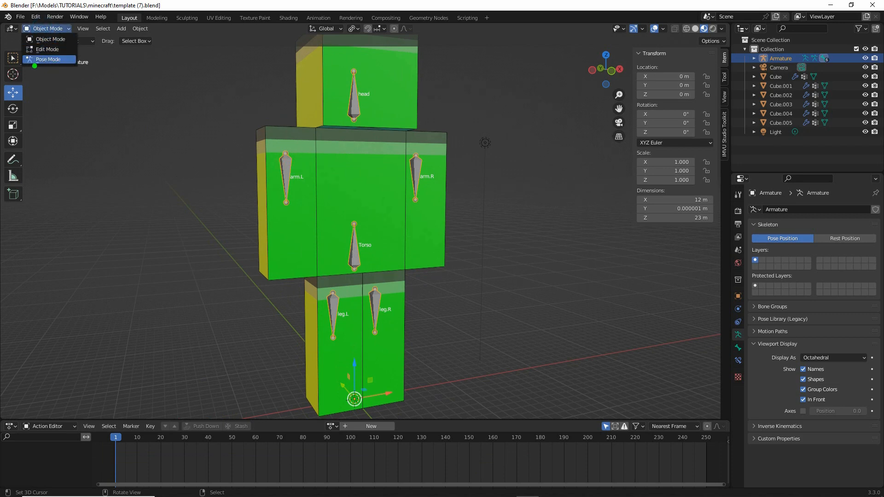
mouse_move(32, 67)
left_mouse_down()
mouse_move(71, 65)
mouse_move(55, 68)
left_mouse_up()
left_click_drag(32, 34, 60, 37)
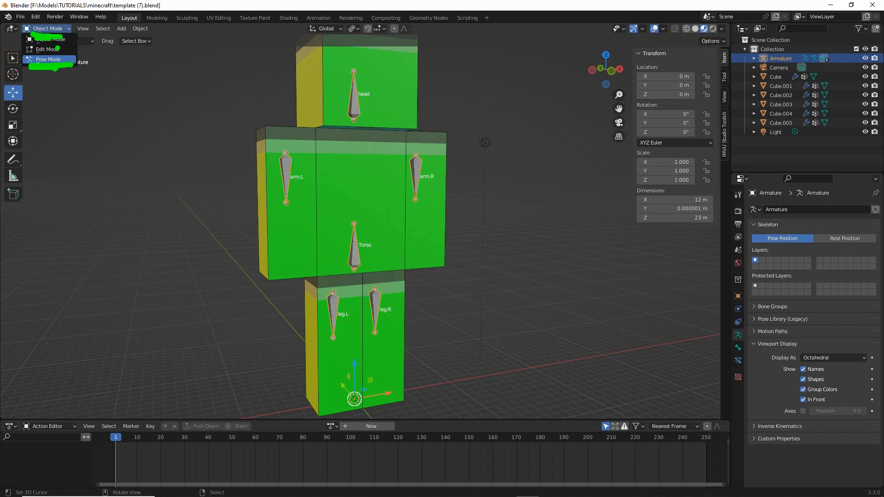
left_click(48, 59)
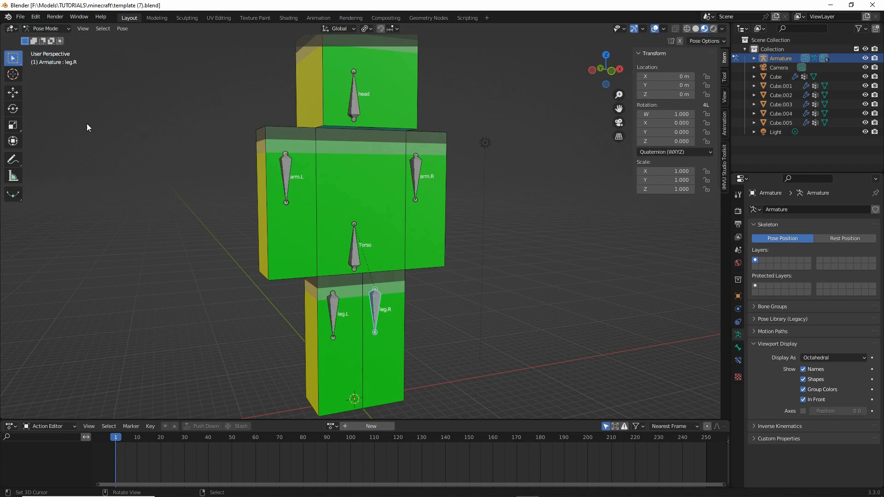
- Select the arm.L bone and swing it forward about -87° around the global X axis with the Rotate tool
left_click(286, 168)
middle_click_drag(286, 168, 352, 322)
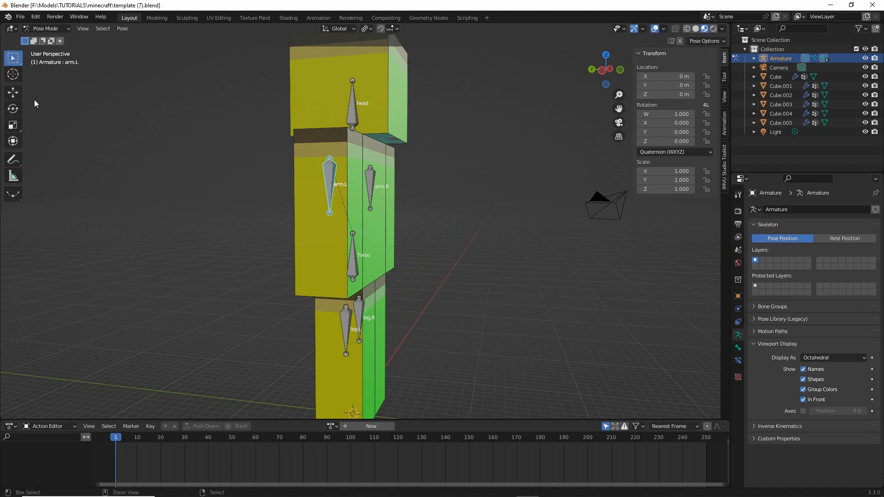
mouse_move(25, 94)
left_mouse_down()
mouse_move(56, 89)
mouse_move(56, 128)
left_mouse_up()
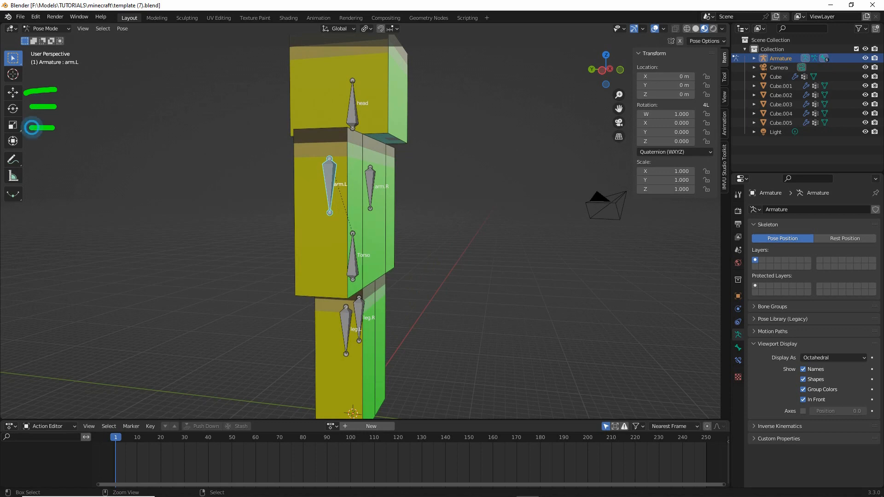
key("Escape")
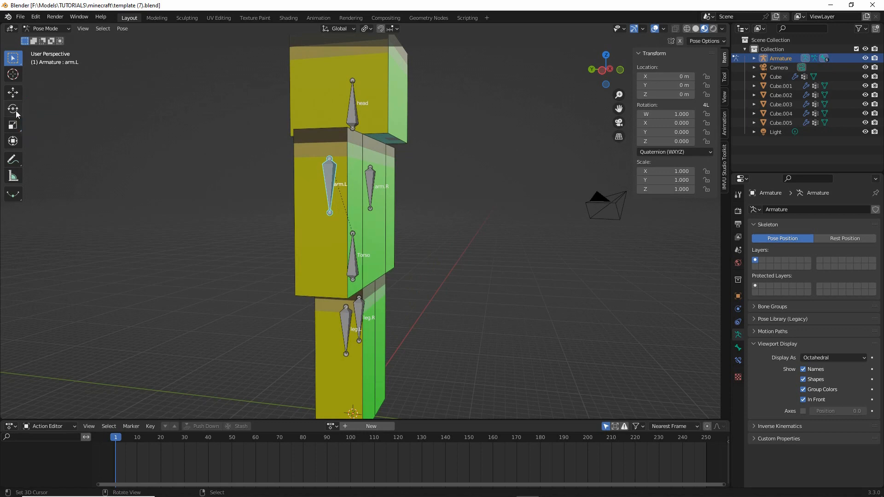
left_click(13, 108)
left_click_drag(355, 184, 372, 116)
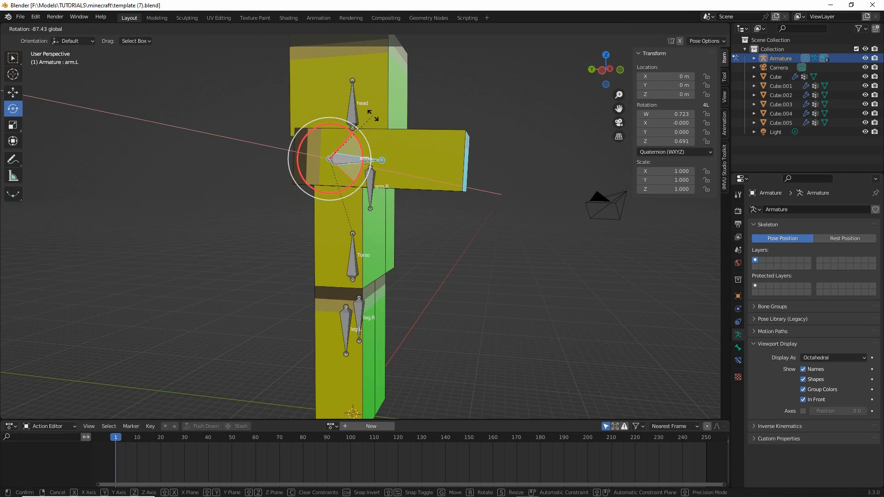
left_click_drag(372, 116, 369, 103)
- Rotate the arm.L bone outward and raise it about -48° around the global X axis, lifting the arm diagonally beside the head
middle_click_drag(440, 199, 405, 235)
left_click_drag(284, 223, 274, 222)
middle_click_drag(329, 264, 356, 198)
left_click_drag(356, 179, 351, 172)
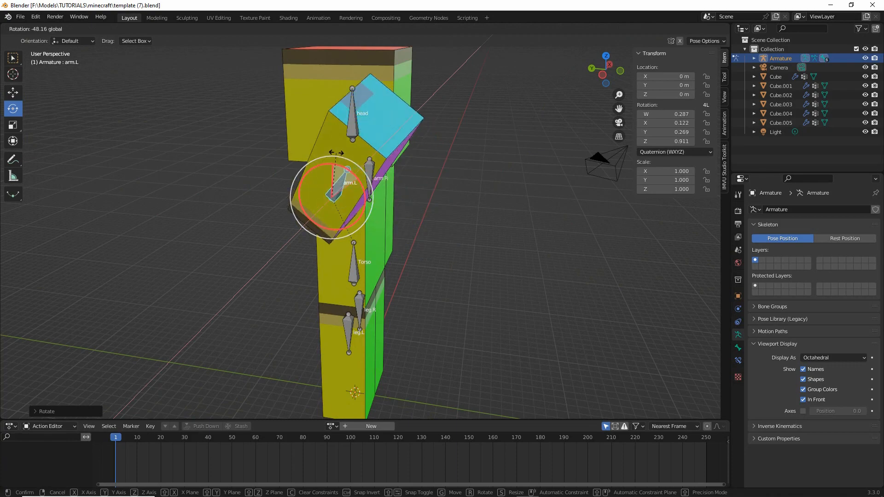
middle_click_drag(351, 171, 350, 142)
- Select the arm.R bone and rotate it upward and outward until that arm is raised diagonally, roughly mirroring the left arm
left_click(407, 189)
left_click_drag(349, 142, 421, 178)
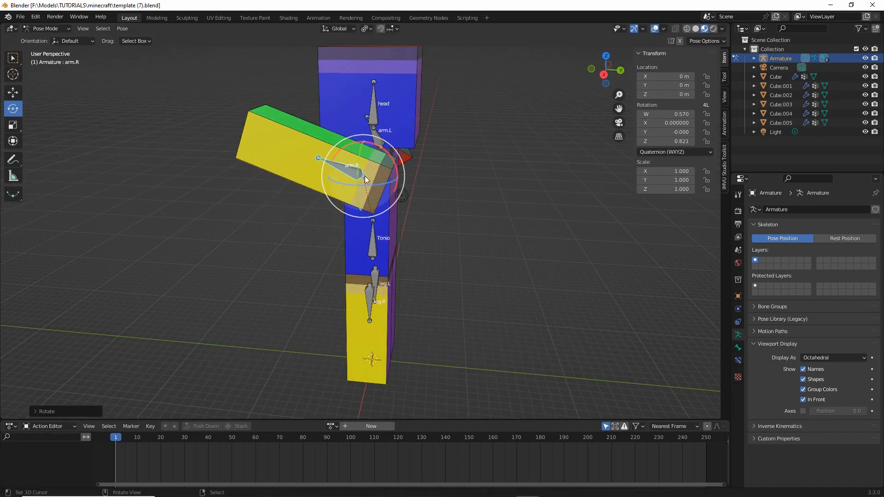
left_click_drag(346, 184, 359, 187)
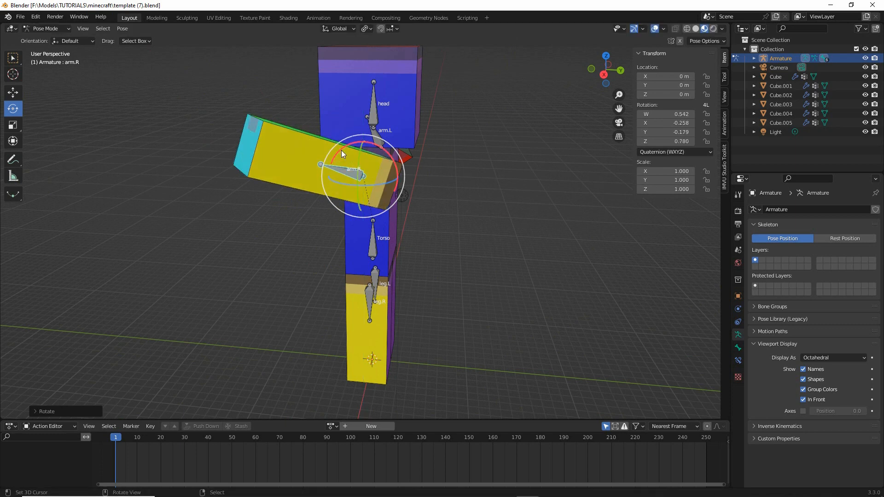
left_click_drag(341, 150, 356, 142)
middle_click_drag(311, 211, 416, 208)
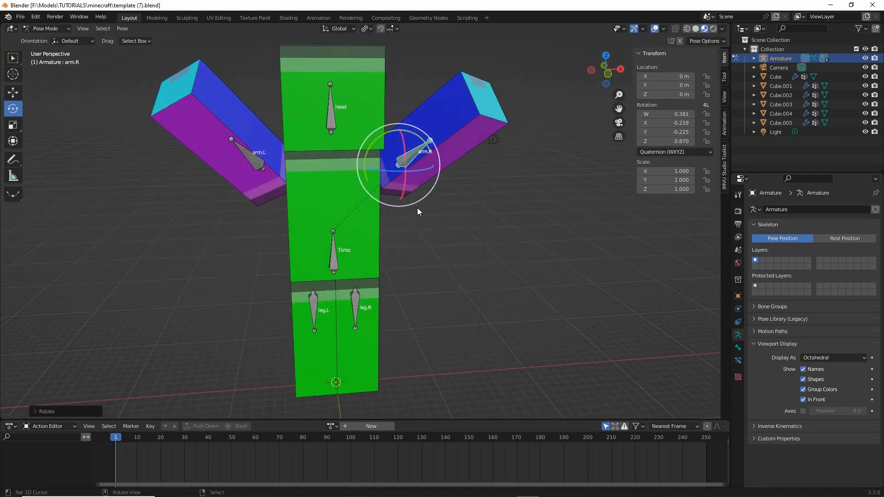
middle_click_drag(310, 247, 318, 235)
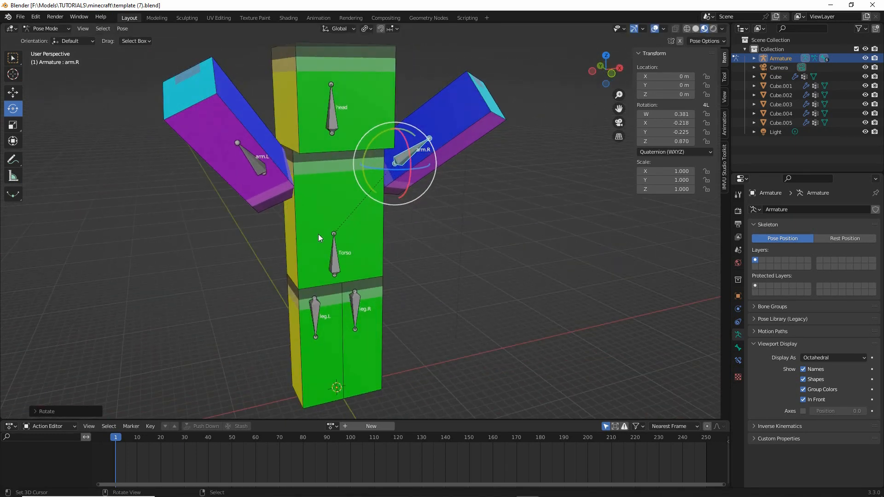
- Add the arm.L bone to the selection with arm.R and open the Insert Keyframe choices for both raised arms at frame 1
left_click(253, 163)
middle_click_drag(356, 261, 366, 266, "shift")
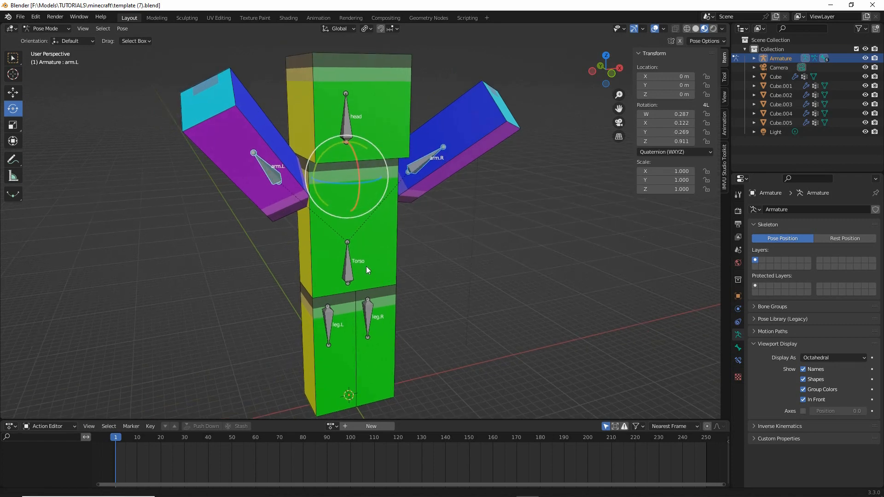
left_click(121, 29)
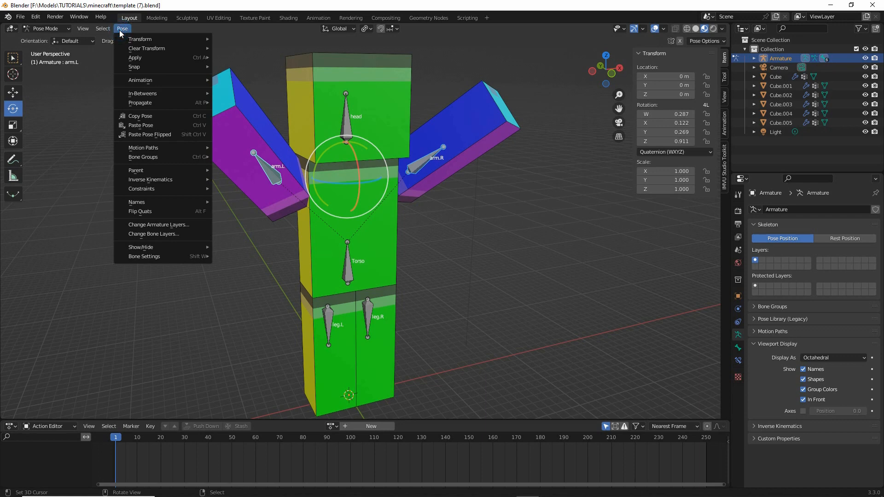
mouse_move(140, 81)
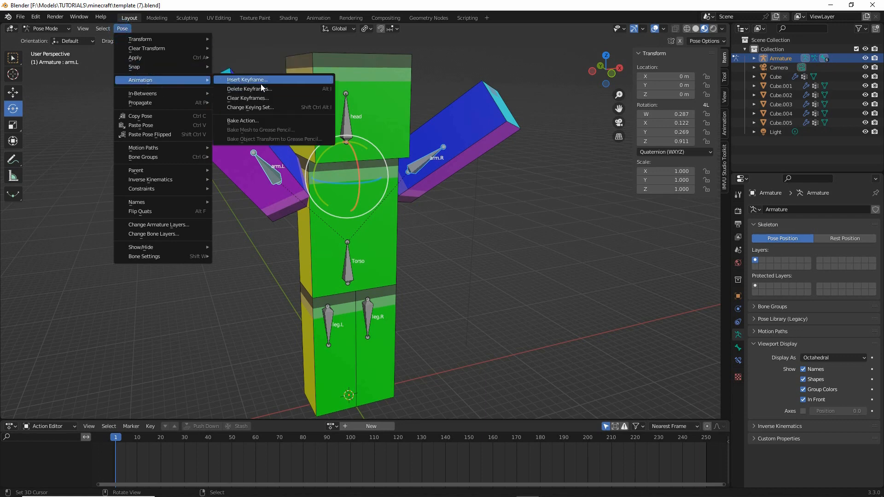
left_click(238, 88)
mouse_move(231, 89)
left_mouse_down()
mouse_move(262, 88)
mouse_move(241, 91)
left_mouse_up()
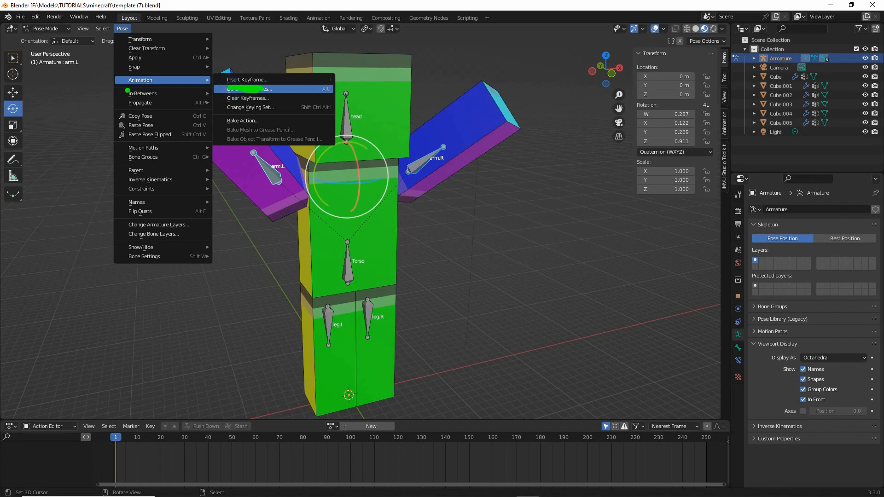
left_click_drag(128, 90, 163, 90)
left_click_drag(116, 36, 136, 35)
mouse_move(328, 69)
left_mouse_down()
mouse_move(331, 99)
mouse_move(330, 64)
left_mouse_up()
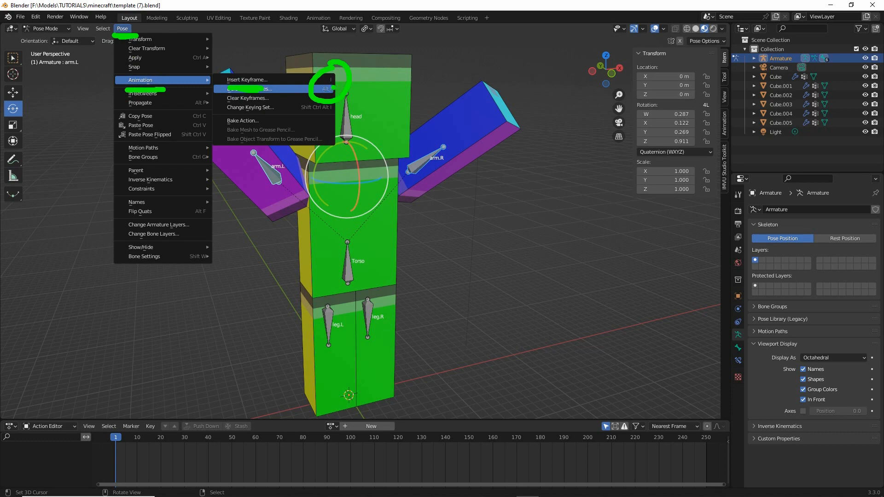
left_click_drag(115, 37, 135, 36)
left_click_drag(127, 89, 166, 91)
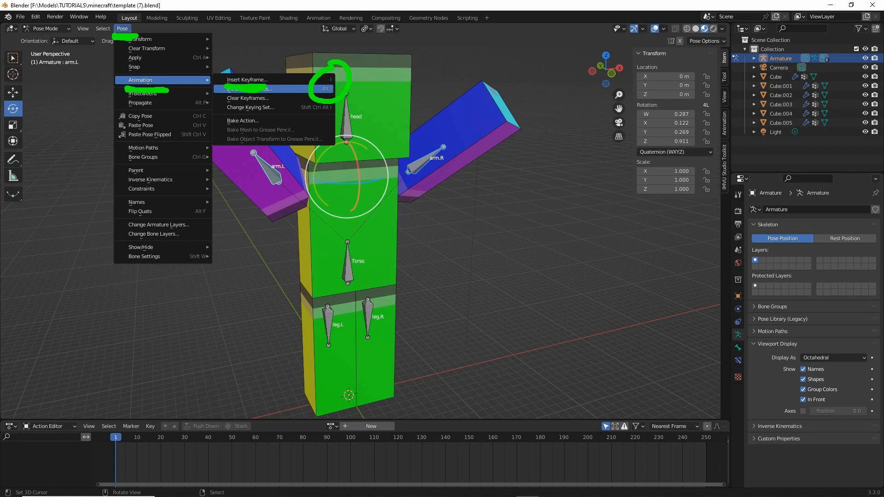
left_click(247, 79)
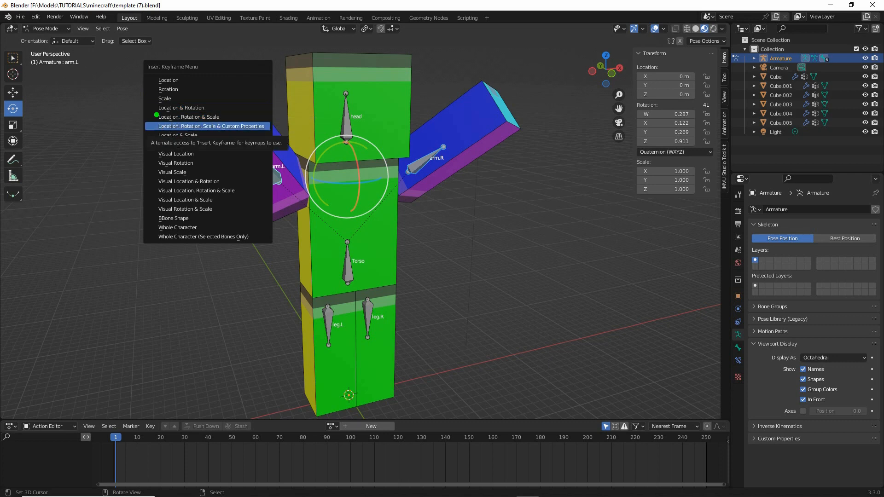
left_click_drag(156, 114, 211, 114)
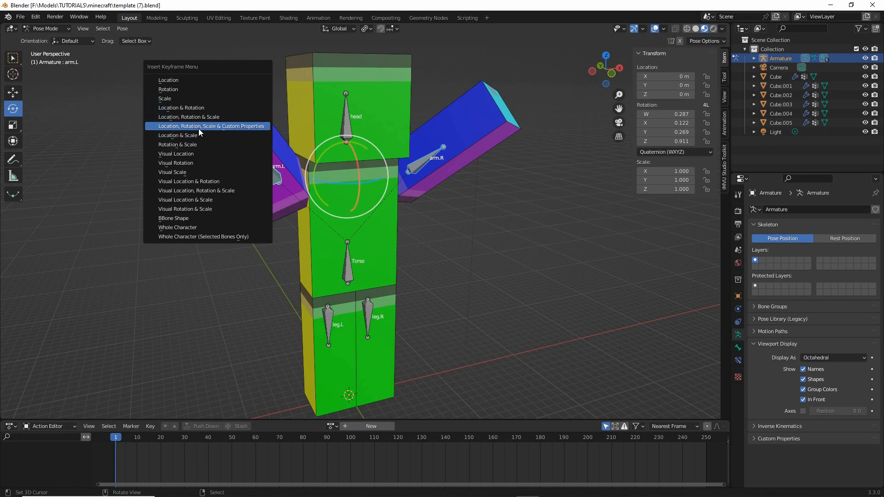
left_click_drag(152, 125, 226, 126)
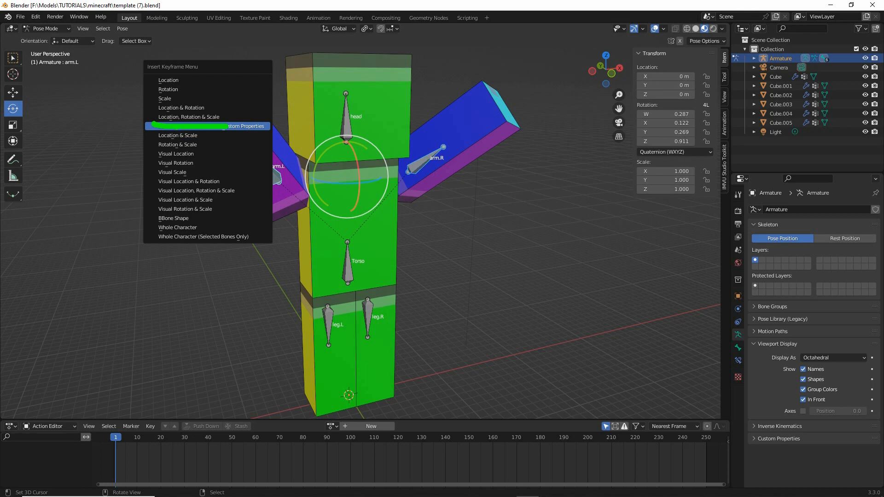
- Keyframe location, rotation and scale of both raised arm bones at frame 1 and expand the Summary channel
left_click(183, 117)
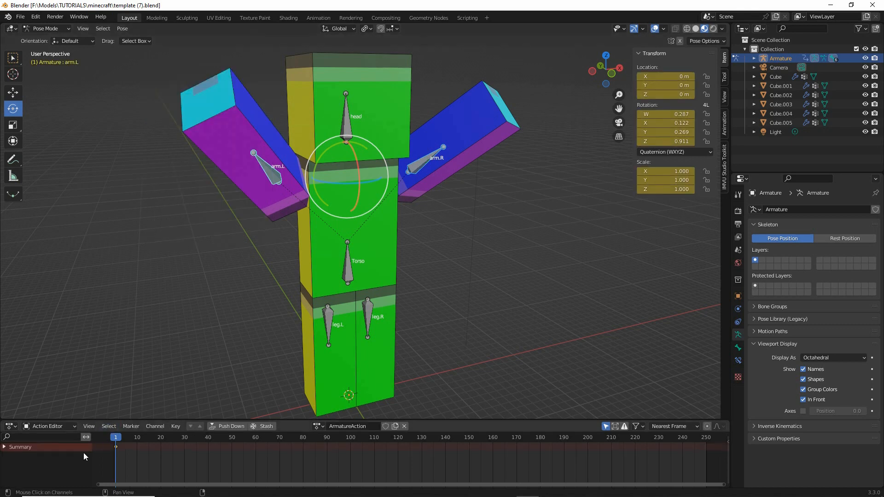
key("ctrl+2")
mouse_move(108, 427)
left_mouse_down()
mouse_move(102, 455)
mouse_move(117, 424)
left_mouse_up()
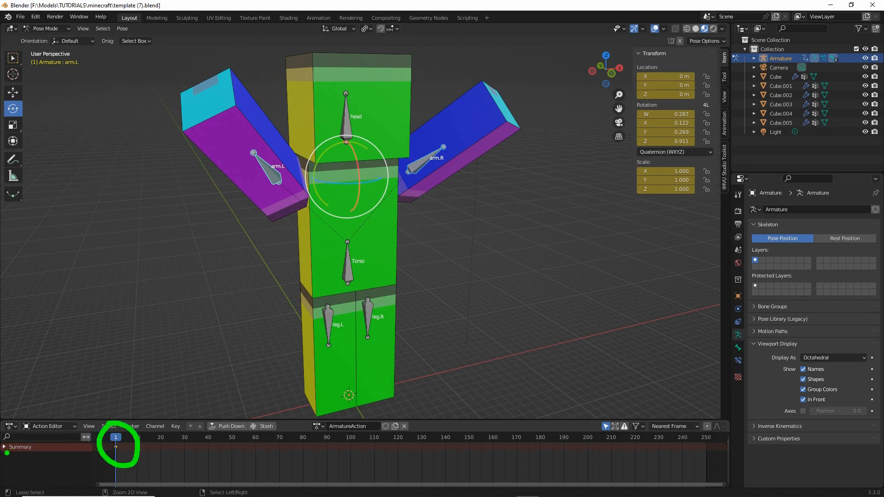
left_click_drag(7, 452, 42, 456)
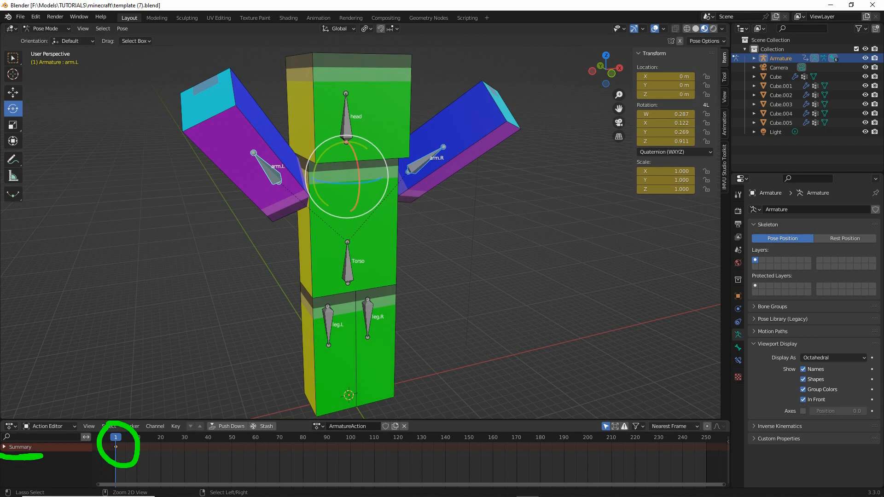
left_click(4, 446)
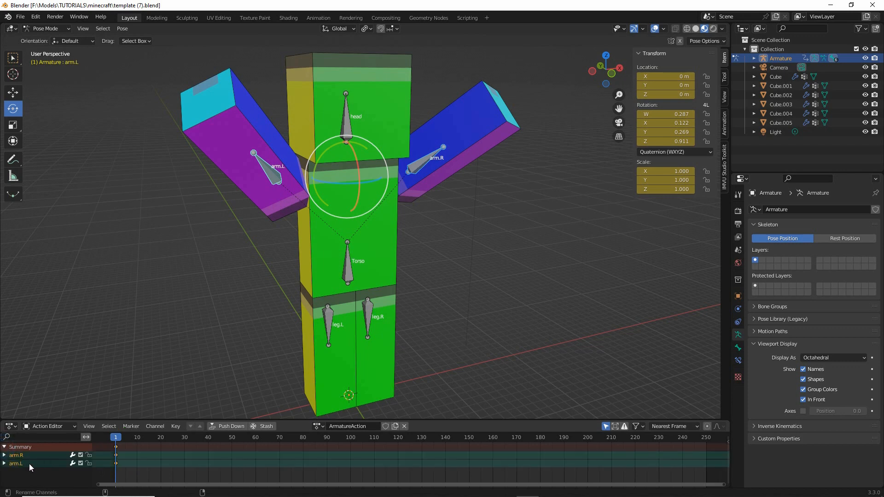
mouse_move(9, 462)
left_mouse_down()
mouse_move(28, 462)
mouse_move(18, 471)
mouse_move(27, 471)
left_mouse_up()
key("Escape")
mouse_move(115, 443)
left_mouse_down()
mouse_move(121, 471)
mouse_move(115, 447)
left_mouse_up()
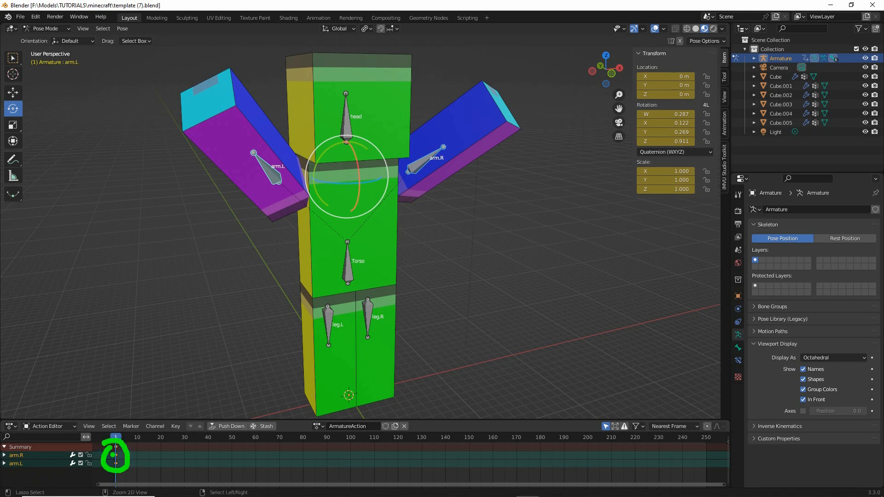
key("Escape")
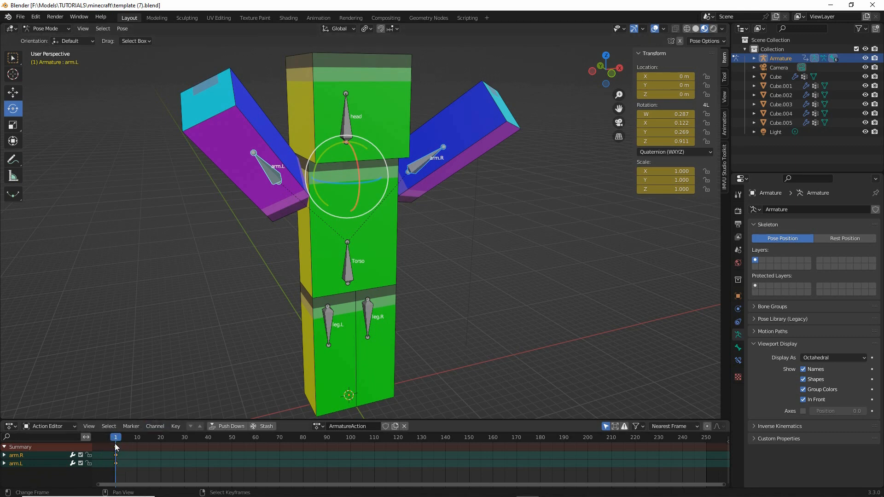
- At frame 30, rotate both arm bones downward and keyframe their location, rotation and scale
left_click_drag(117, 441, 185, 440)
middle_click_drag(263, 284, 289, 271)
left_click_drag(368, 150, 391, 200)
middle_click_drag(390, 234, 352, 233)
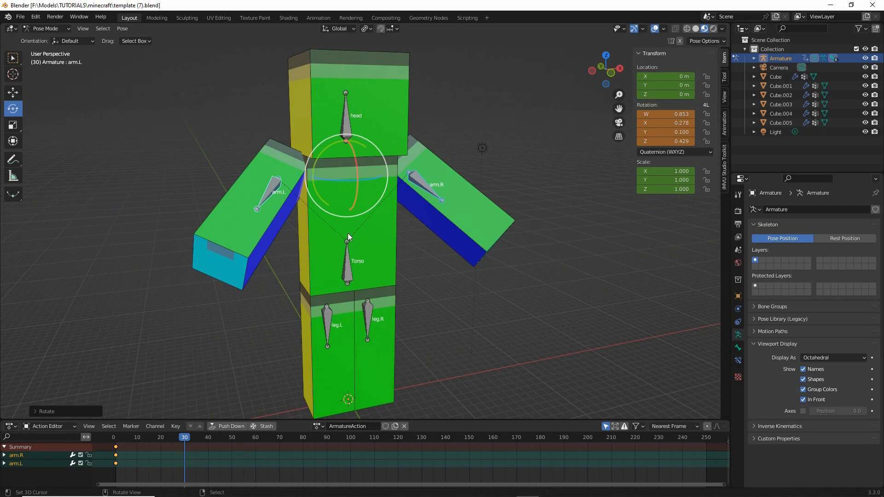
key("i")
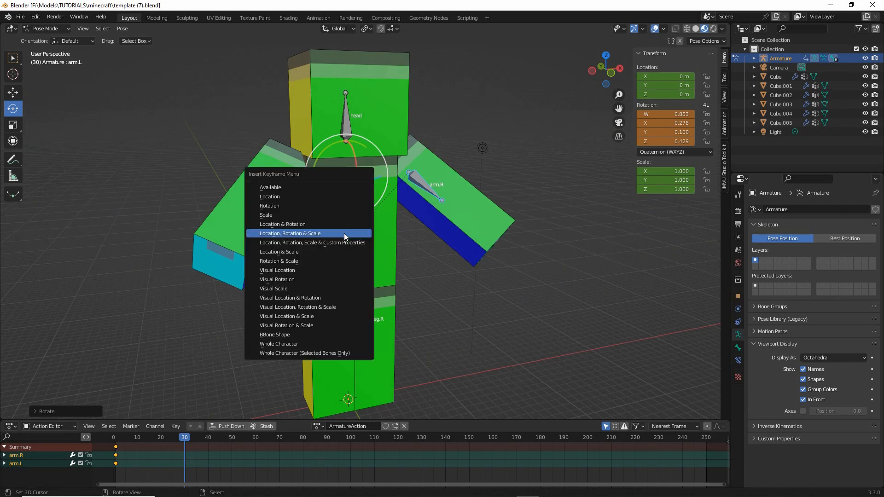
left_click(294, 234)
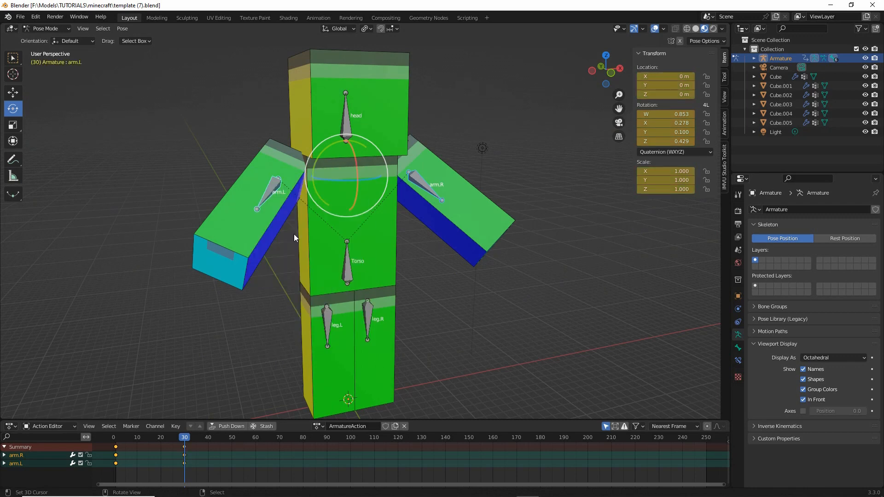
- Copy the raised pose of arm.L and arm.R at frame 1
left_click_drag(183, 439, 116, 447)
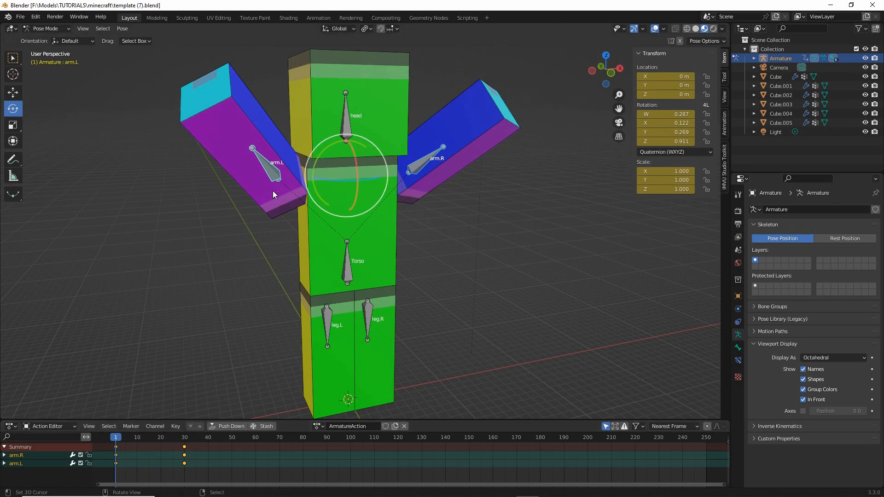
left_click(270, 173)
left_click(421, 161, "shift")
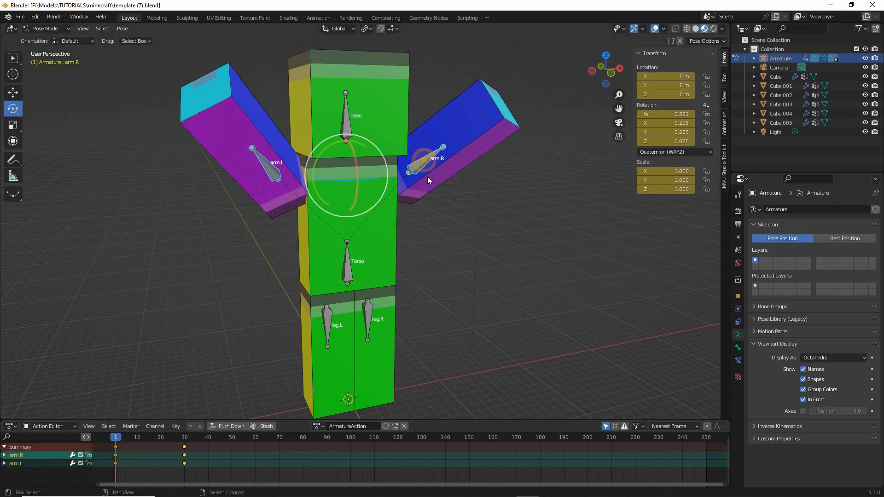
left_click(122, 29)
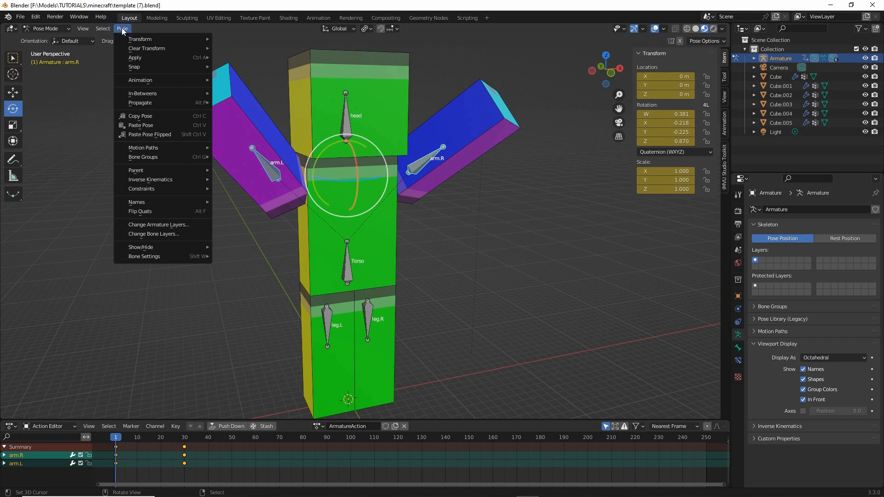
left_click(136, 116)
- Paste the copied arm pose at frame 60 and keyframe its location, rotation and scale
left_click(123, 439)
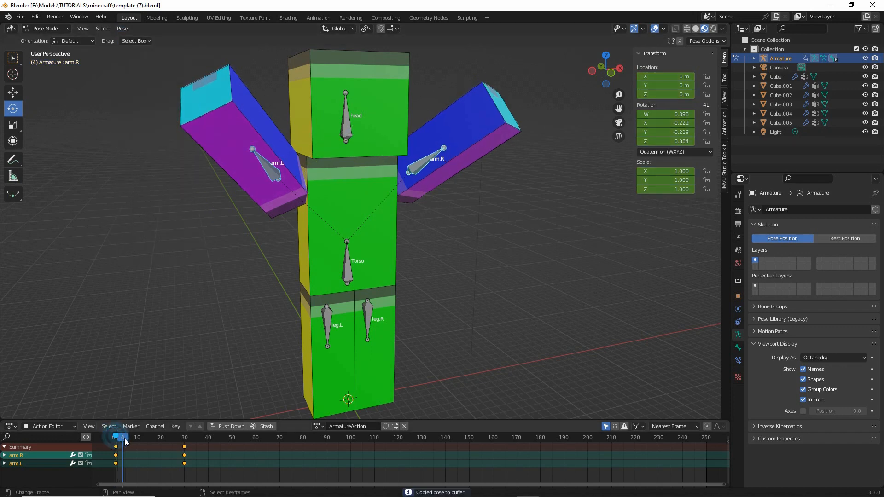
left_click_drag(124, 441, 255, 449)
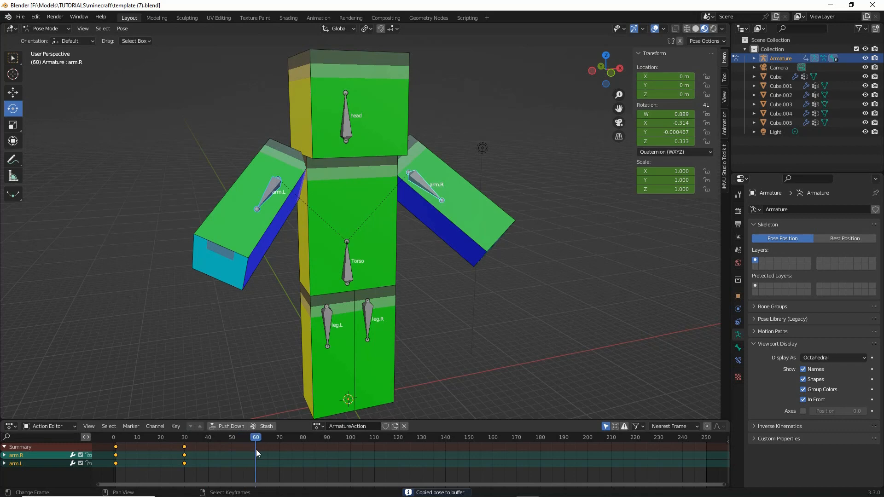
left_click(121, 28)
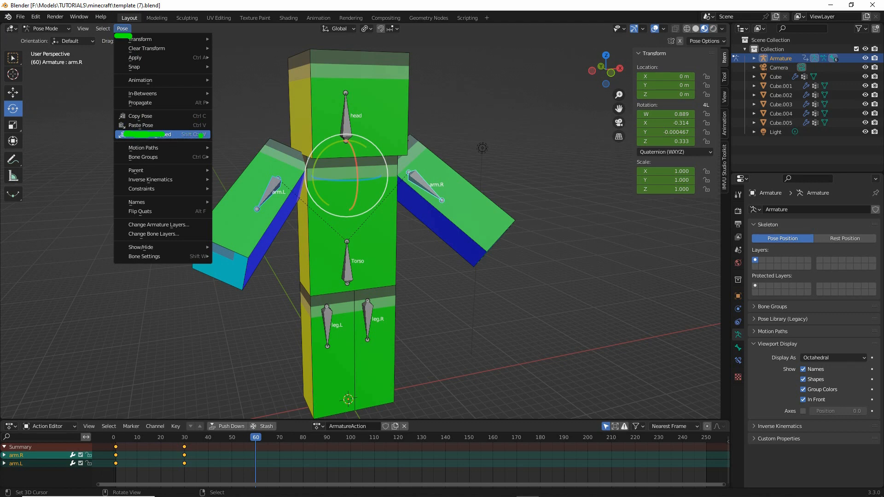
left_click(153, 126)
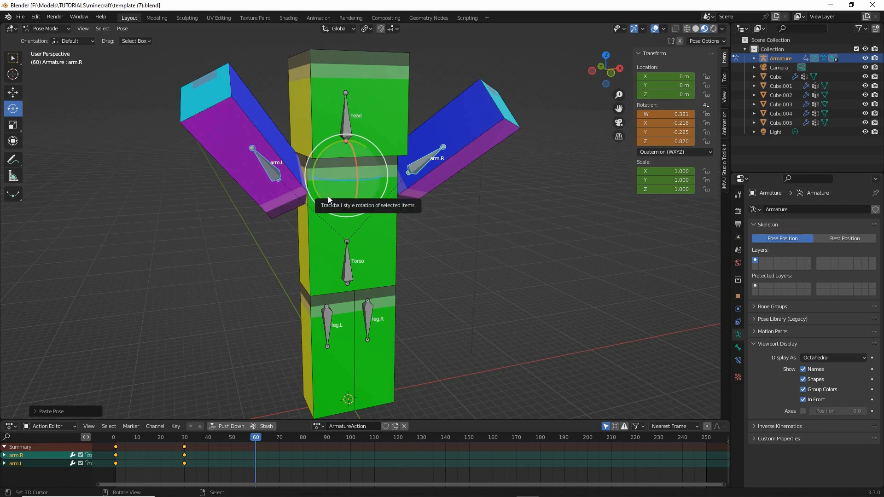
key("i")
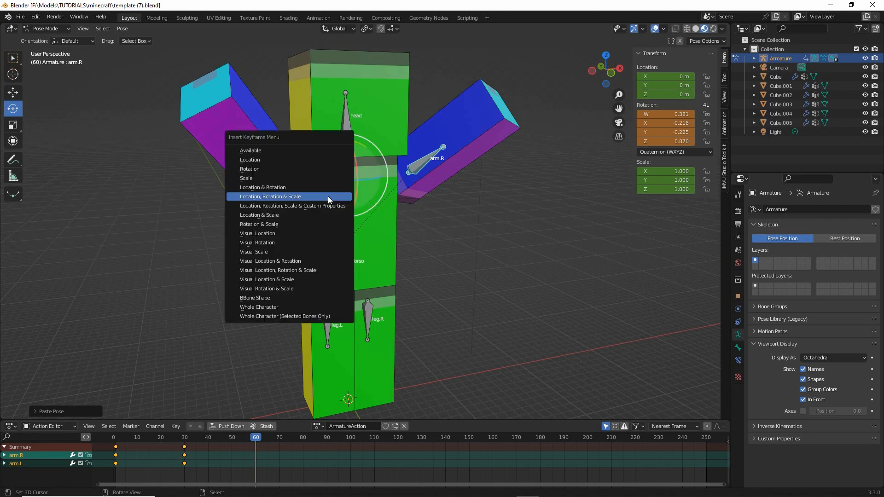
left_click(292, 196)
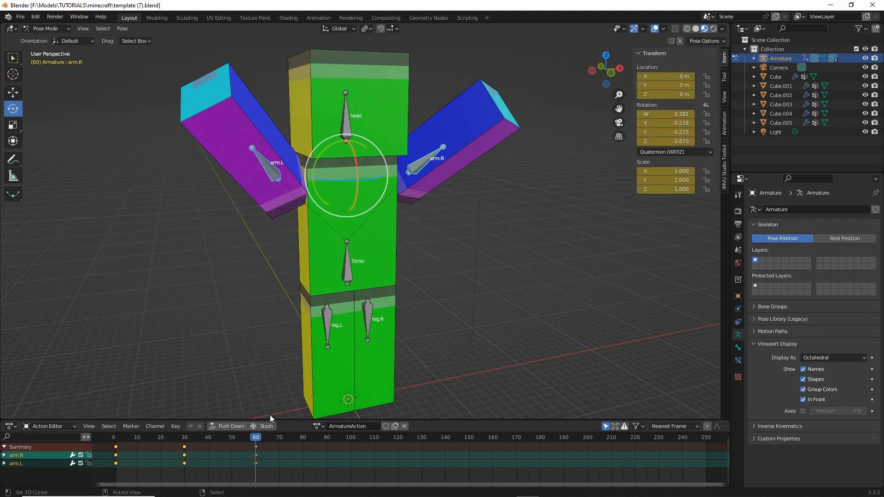
mouse_move(256, 447)
left_mouse_down()
mouse_move(114, 447)
mouse_move(255, 447)
left_mouse_up()
- Set the scene's end frame to 60 in the output frame range
mouse_move(744, 230)
left_mouse_down()
mouse_move(720, 240)
mouse_move(749, 239)
left_mouse_up()
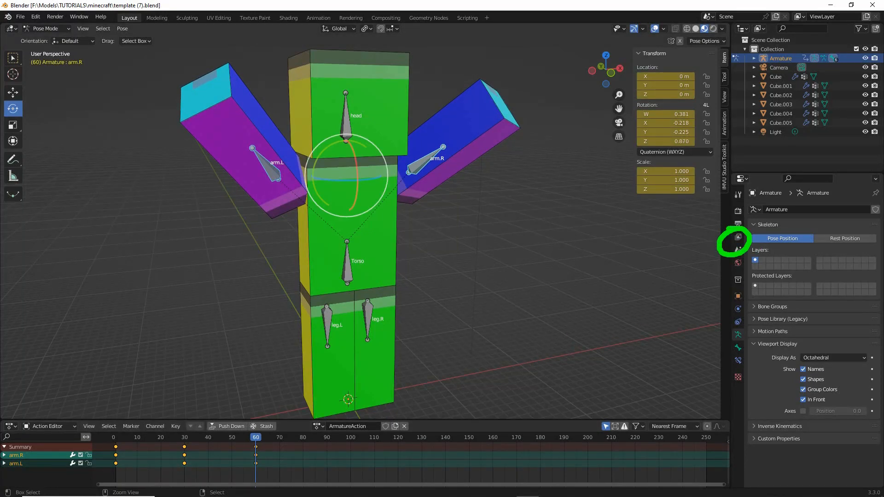
left_click(737, 224)
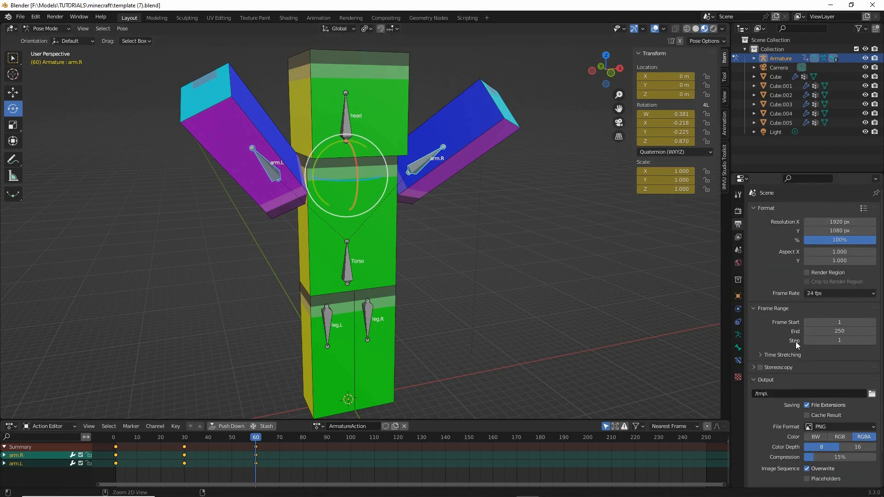
key("ctrl+2")
left_click_drag(744, 303, 743, 345)
mouse_move(844, 335)
left_mouse_down()
mouse_move(831, 339)
mouse_move(851, 338)
left_mouse_up()
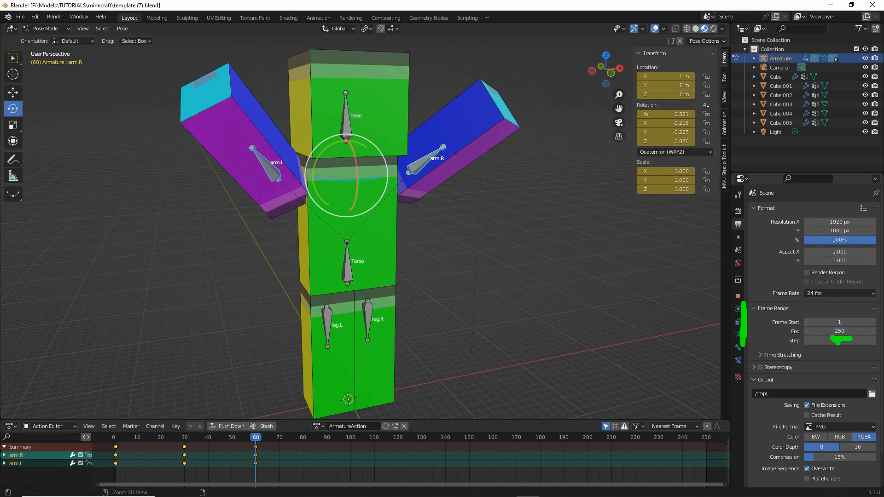
key("ctrl+2")
double_click(843, 331)
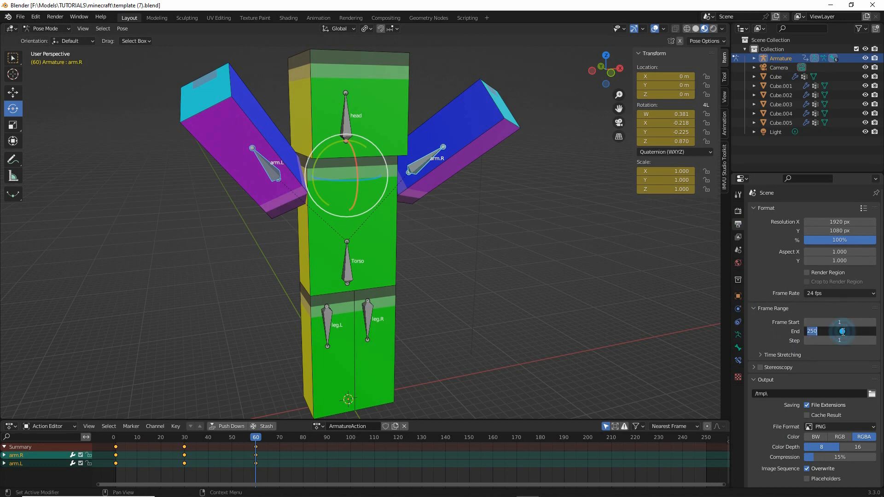
type("60")
key("Return")
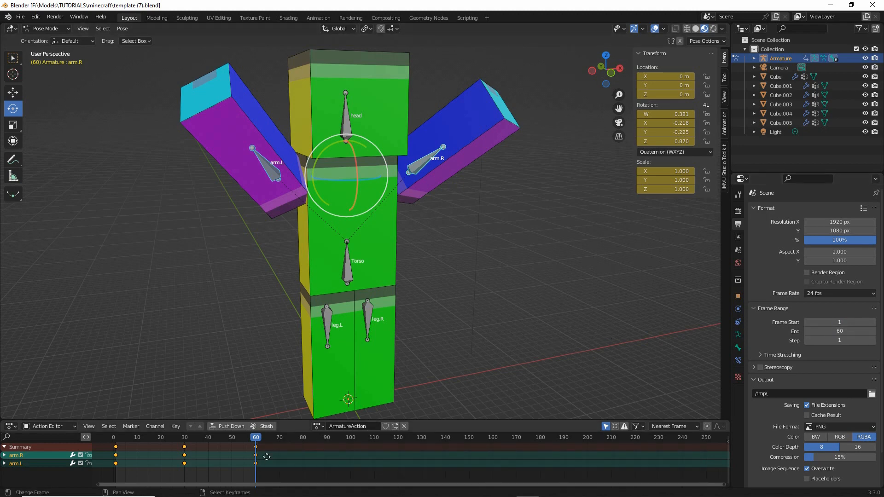
middle_click_drag(266, 459, 396, 473)
key("ctrl+2")
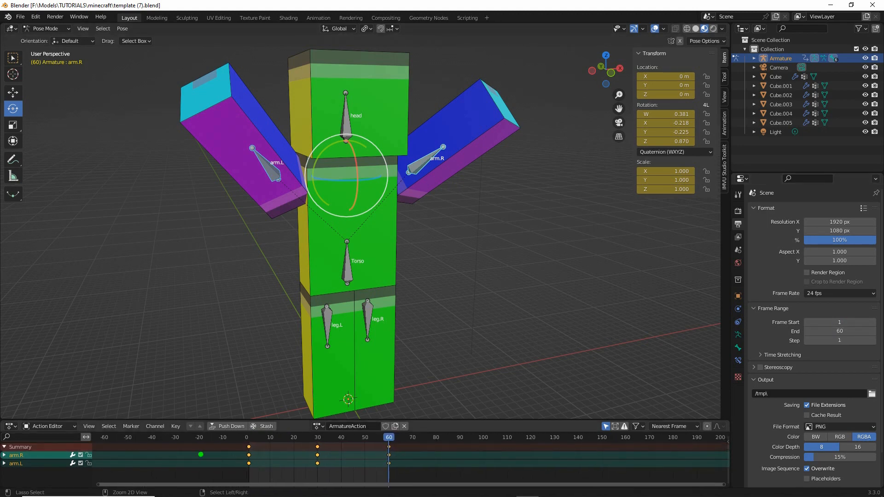
mouse_move(246, 436)
left_mouse_down()
mouse_move(242, 474)
mouse_move(396, 478)
mouse_move(405, 423)
mouse_move(245, 424)
left_mouse_up()
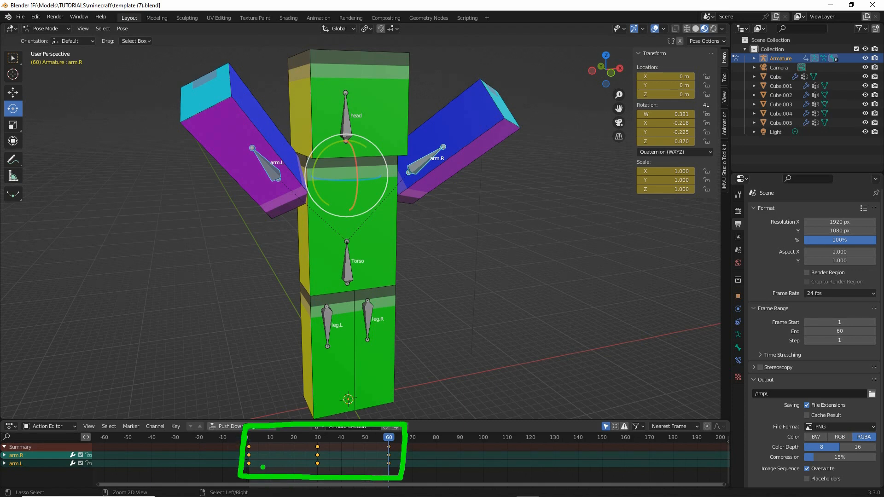
key("Escape")
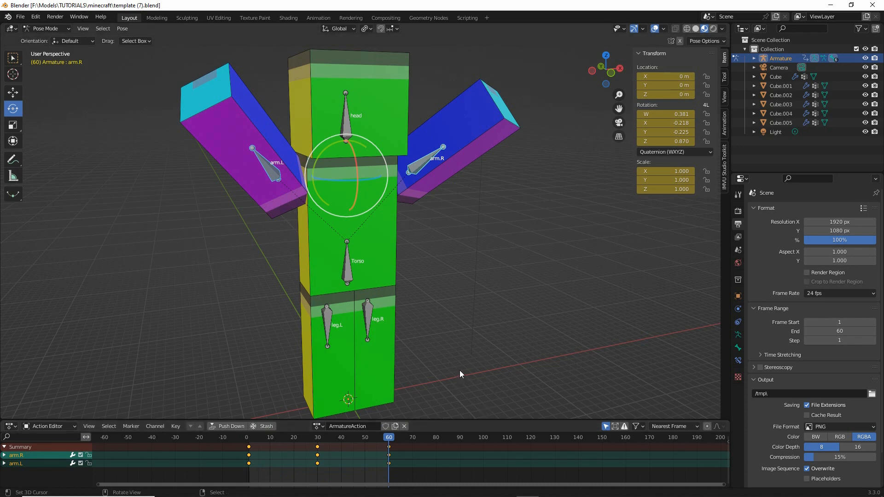
- Play the arm animation, stop it and return to frame 1
key("space")
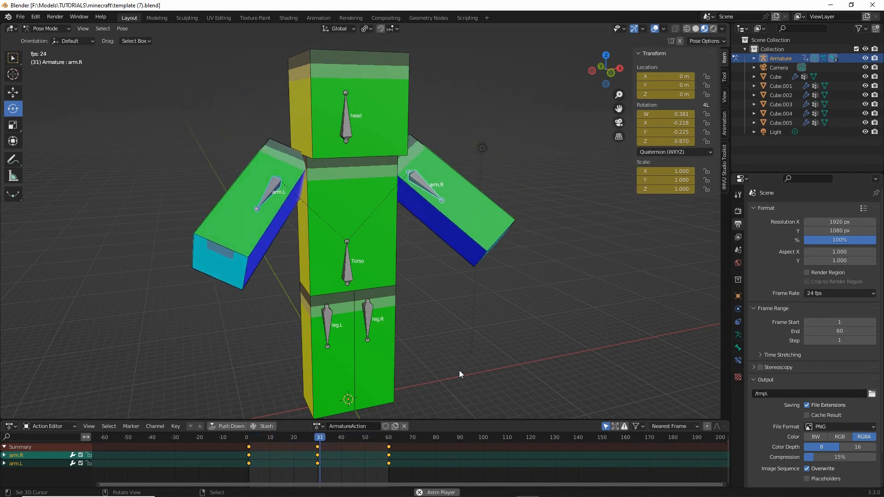
key("space")
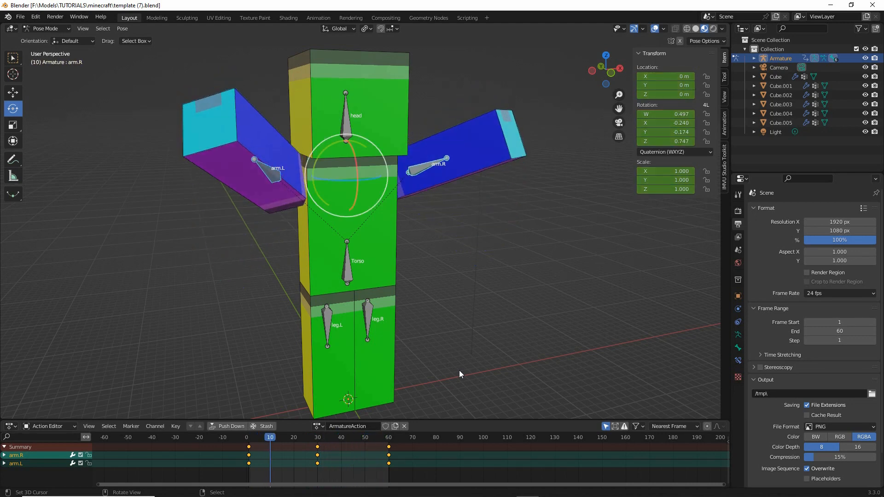
left_click_drag(271, 438, 250, 441)
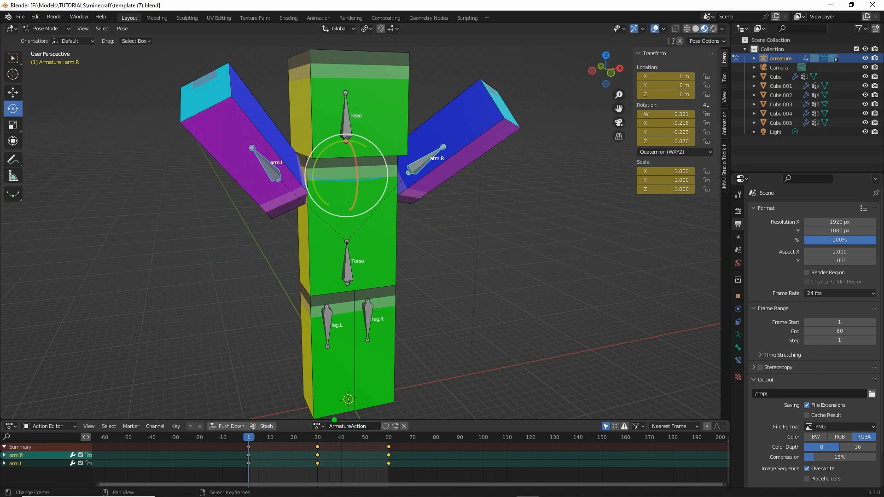
- Rename the current action to "help" and give it a fake user
mouse_move(329, 419)
left_mouse_down()
mouse_move(388, 426)
mouse_move(333, 413)
left_mouse_up()
double_click(368, 426)
type("help")
mouse_move(385, 417)
left_mouse_down()
mouse_move(387, 440)
mouse_move(389, 413)
left_mouse_up()
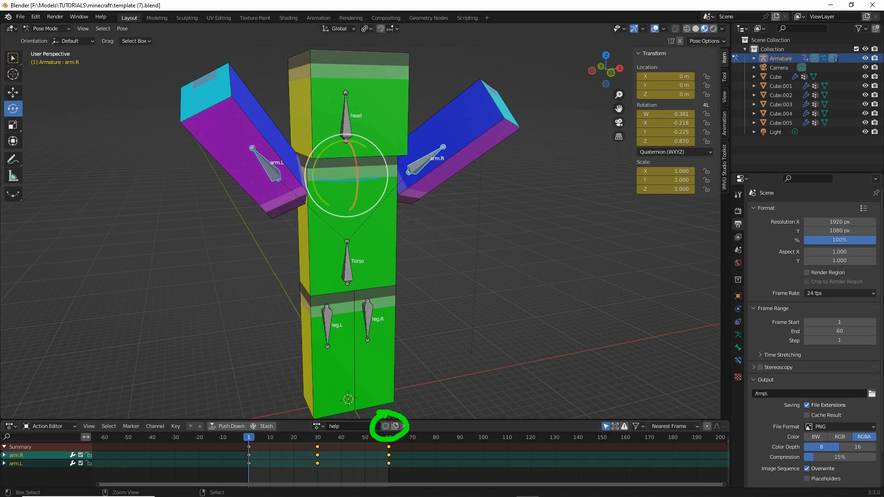
key("Escape")
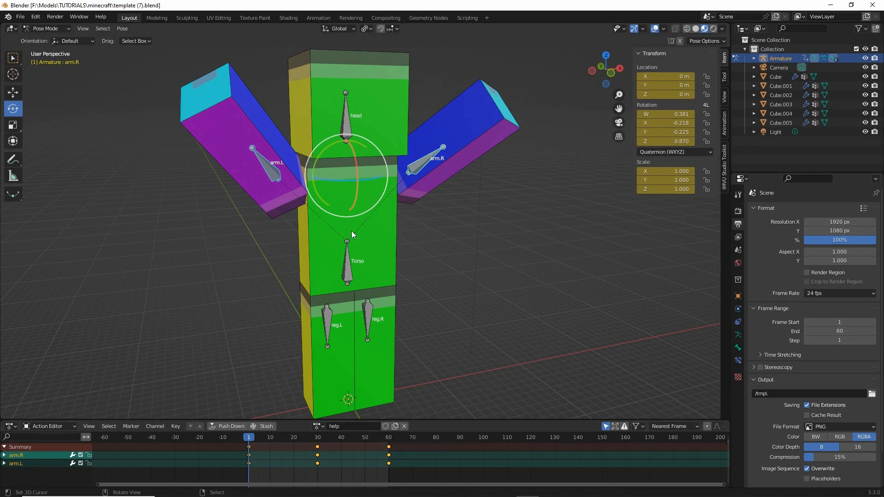
left_click(386, 427)
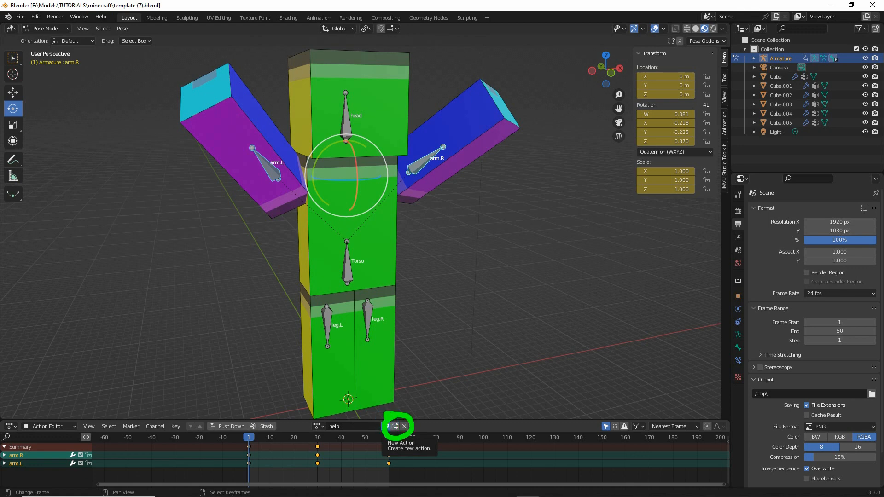
- Duplicate the help action as a new action named "wave"
left_click(395, 426)
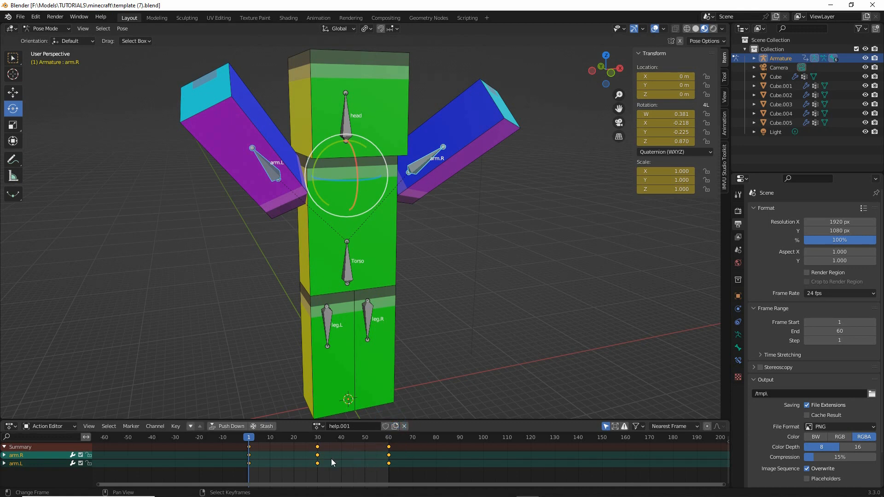
left_click(353, 426)
type("wave")
- Clear all transforms of the arm.R bone at frame 1 and keyframe its location, rotation and scale
left_click(418, 169)
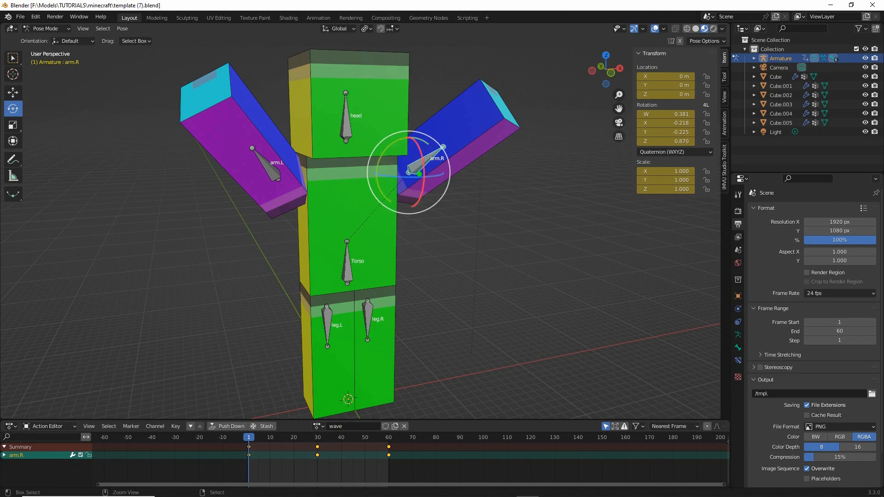
left_click_drag(400, 156, 421, 152)
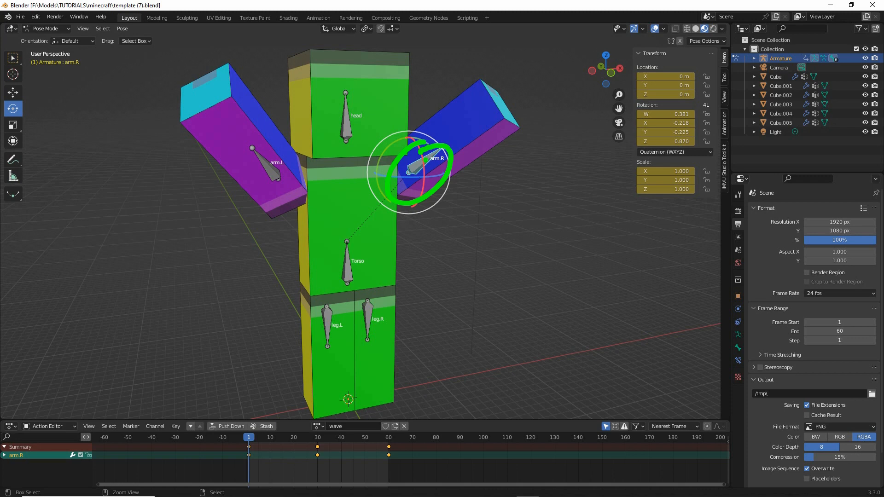
key("Escape")
left_click(122, 29)
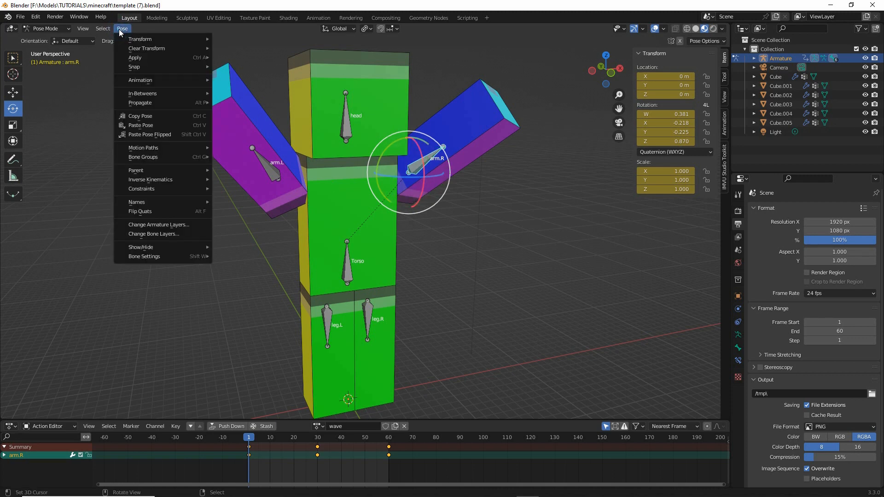
mouse_move(144, 51)
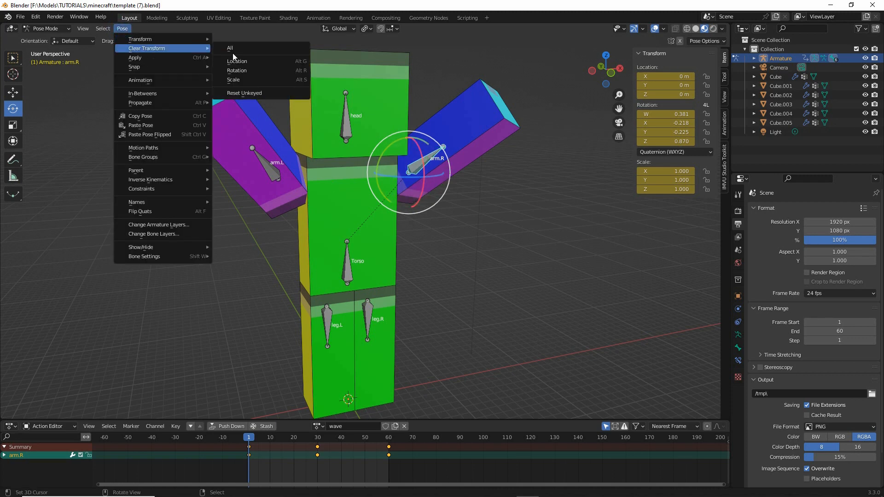
key("ctrl+2")
left_click_drag(223, 55, 241, 55)
left_click_drag(127, 57, 180, 57)
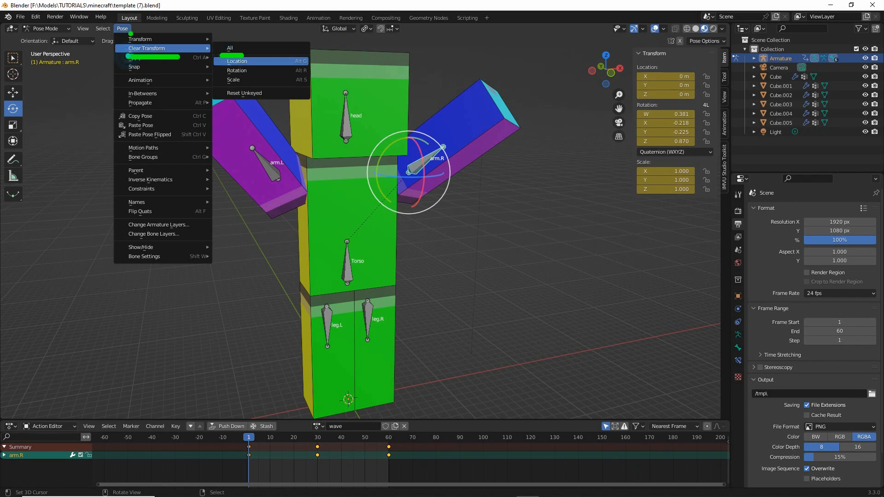
left_click_drag(114, 35, 134, 36)
key("ctrl+2")
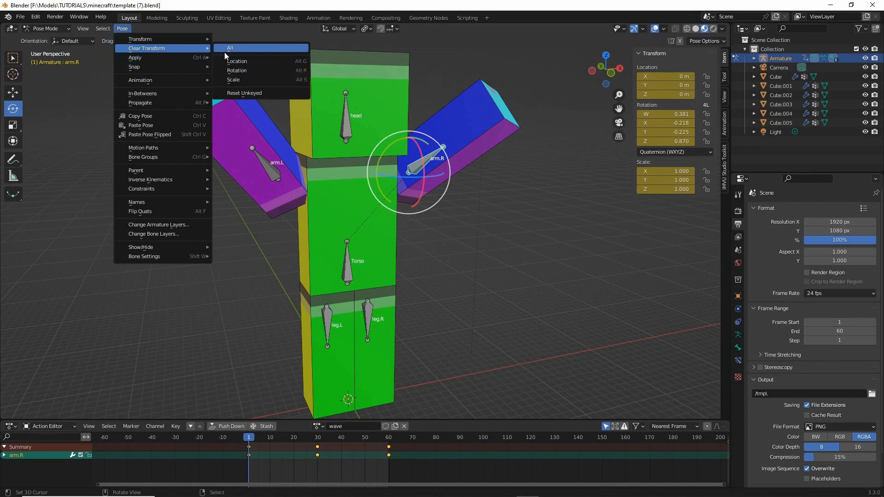
left_click(230, 48)
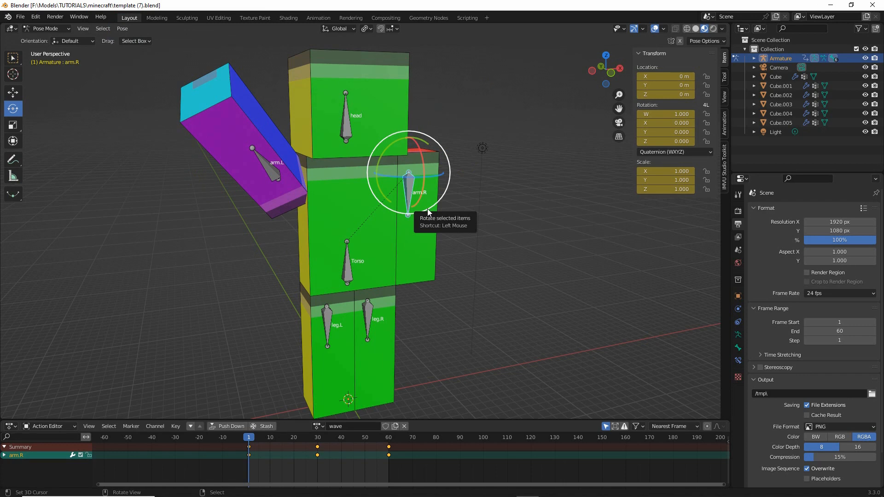
key("i")
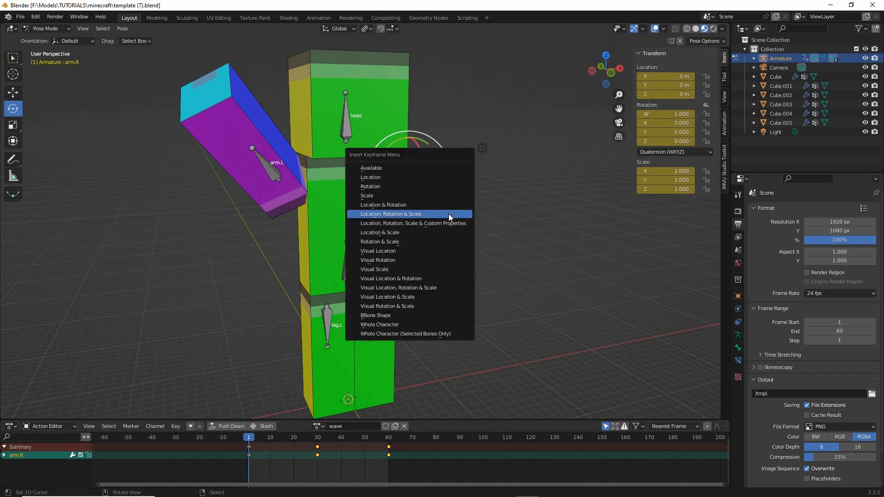
left_click(394, 215)
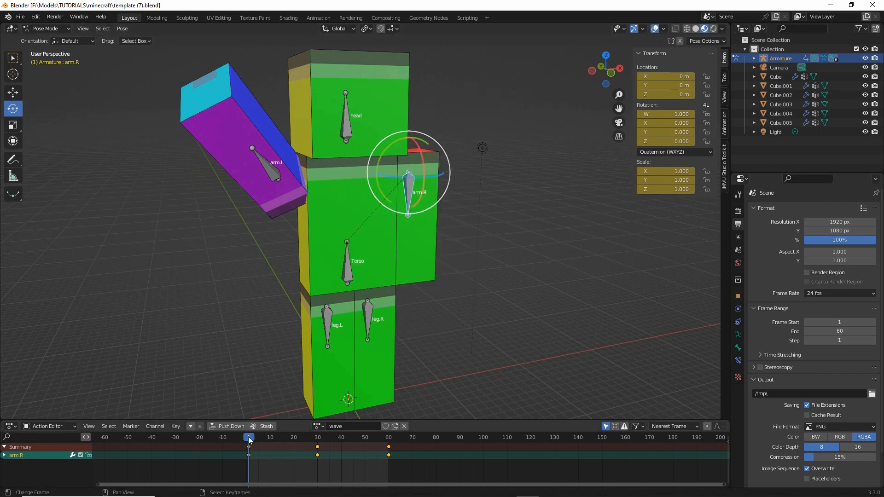
- At frame 30, clear all transforms of the arm.R bone and keyframe its location, rotation and scale
left_click_drag(250, 441, 318, 446)
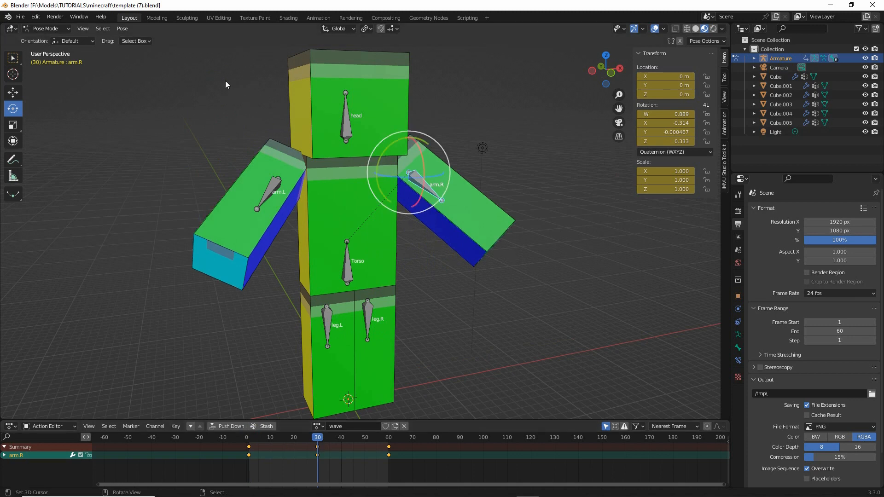
left_click(122, 28)
mouse_move(136, 49)
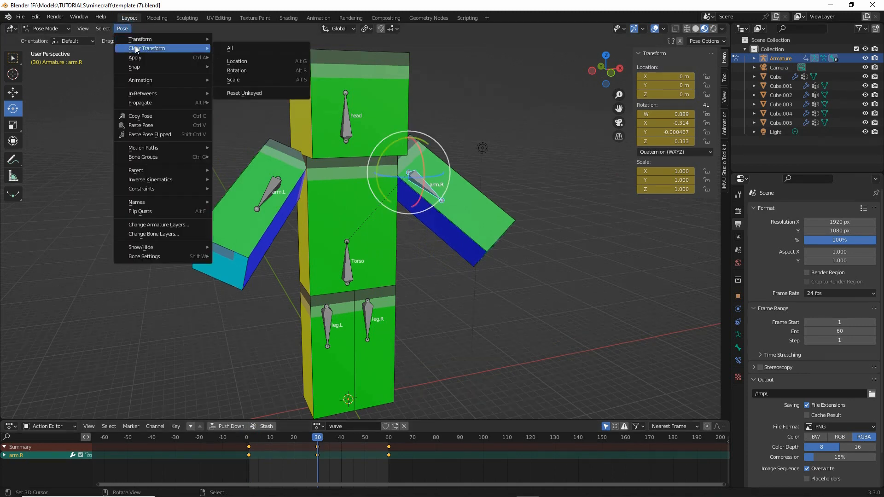
left_click(230, 49)
key("i")
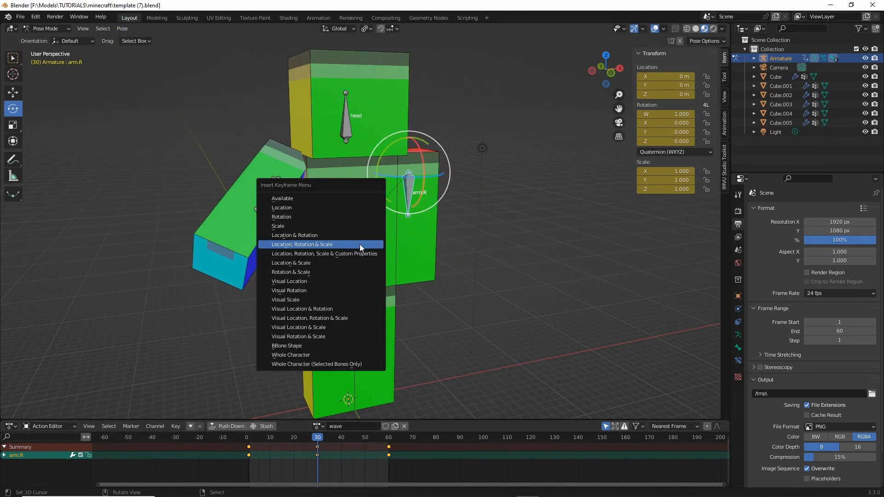
left_click(309, 243)
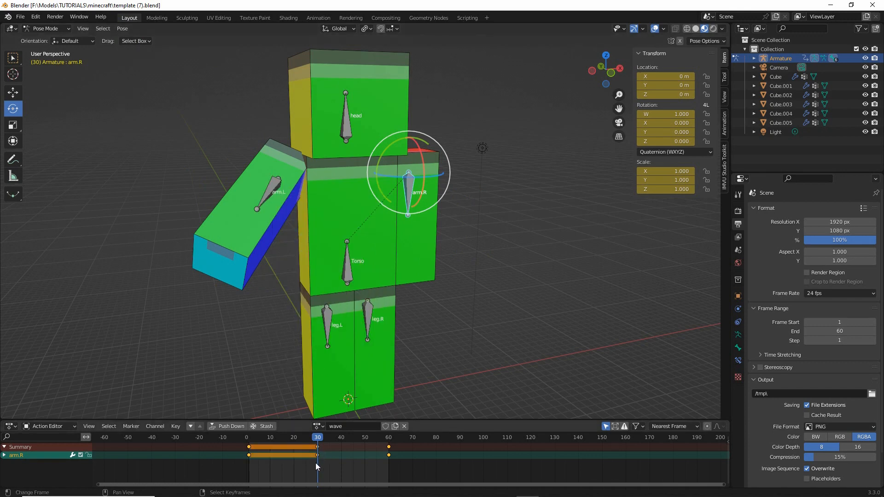
- At frame 60, clear all of arm.R's transforms and keyframe location, rotation and scale, finishing back on frame 1
left_click_drag(317, 441, 390, 444)
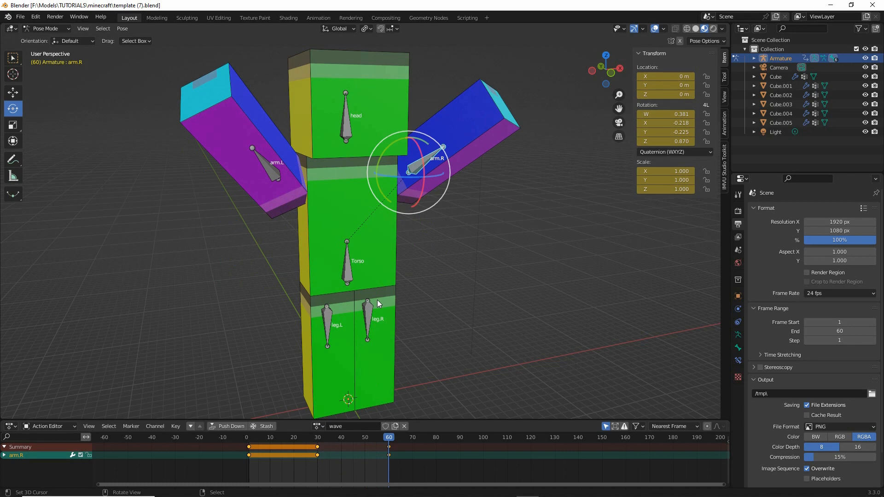
left_click(122, 28)
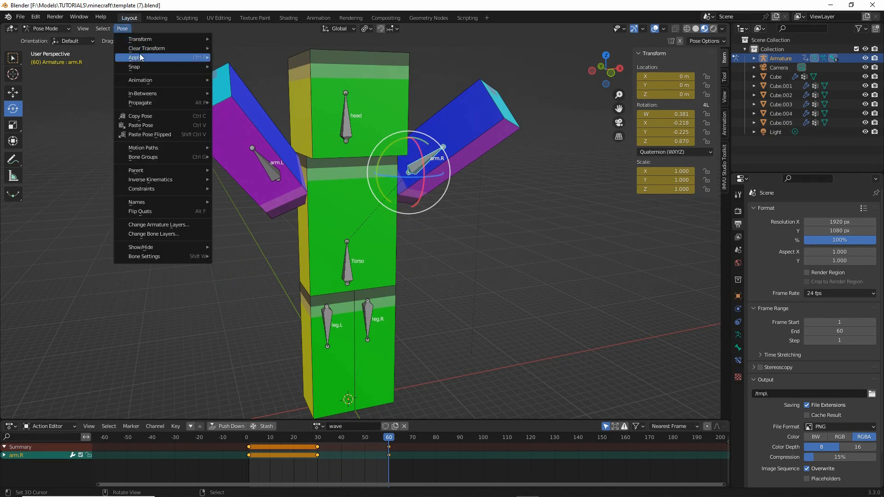
mouse_move(157, 48)
left_click(231, 48)
key("i")
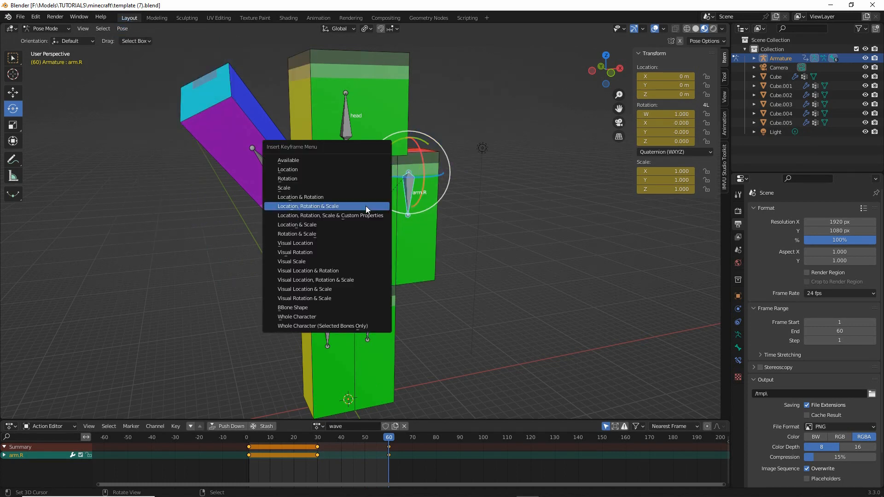
left_click(332, 206)
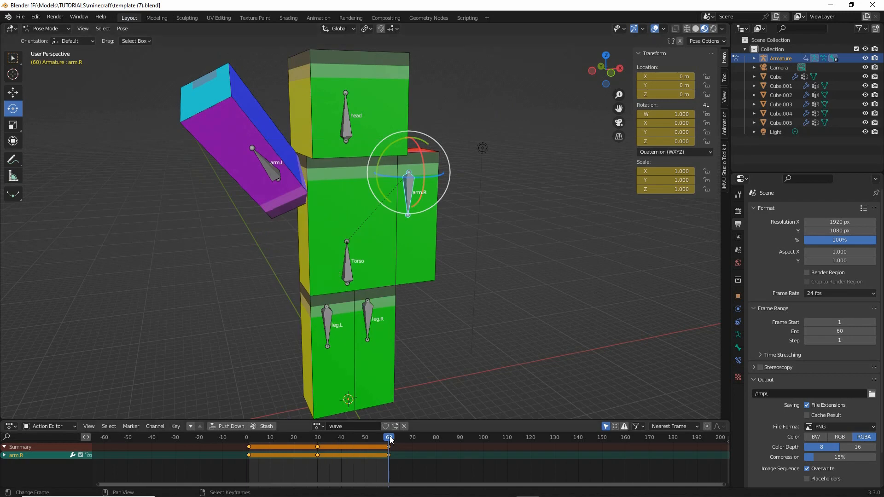
left_click(312, 440)
left_click_drag(304, 440, 248, 457)
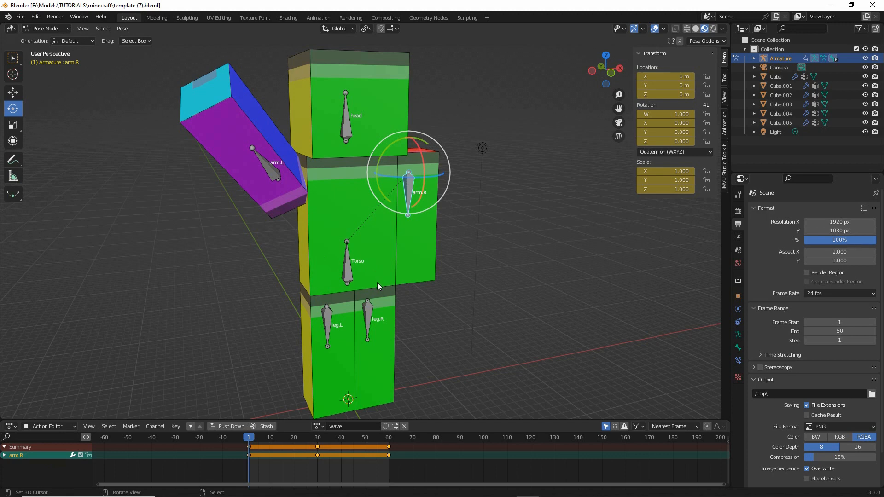
- Turn off Only Show Selected in the Action Editor so that channels of unselected bones are listed too
left_click_drag(252, 136, 237, 146)
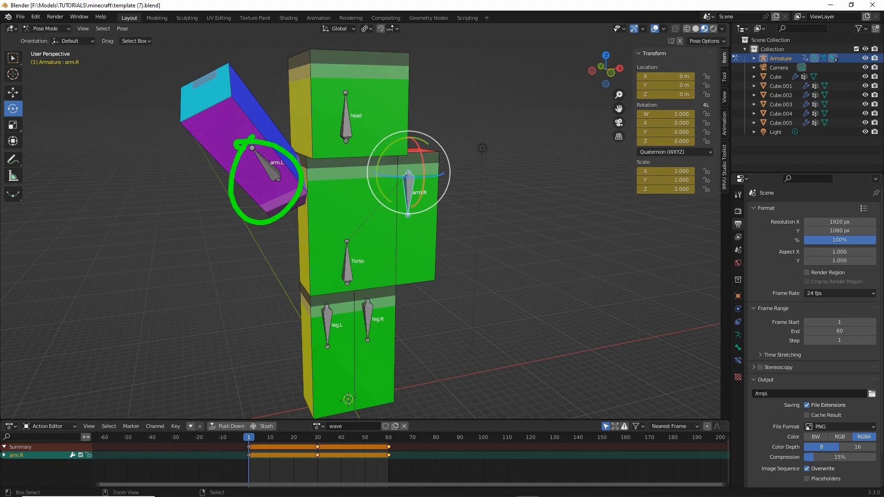
left_click_drag(343, 87, 352, 110)
mouse_move(386, 162)
left_mouse_down()
mouse_move(441, 163)
mouse_move(389, 162)
left_mouse_up()
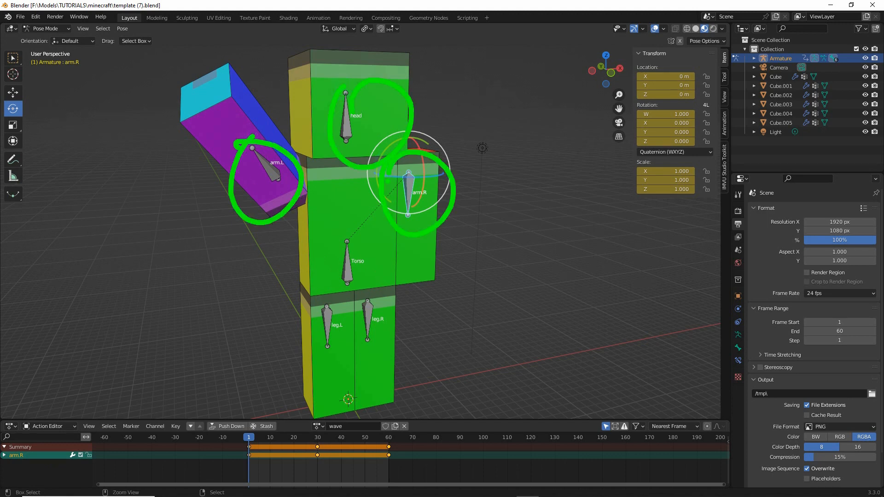
key("Escape")
key("ctrl+2")
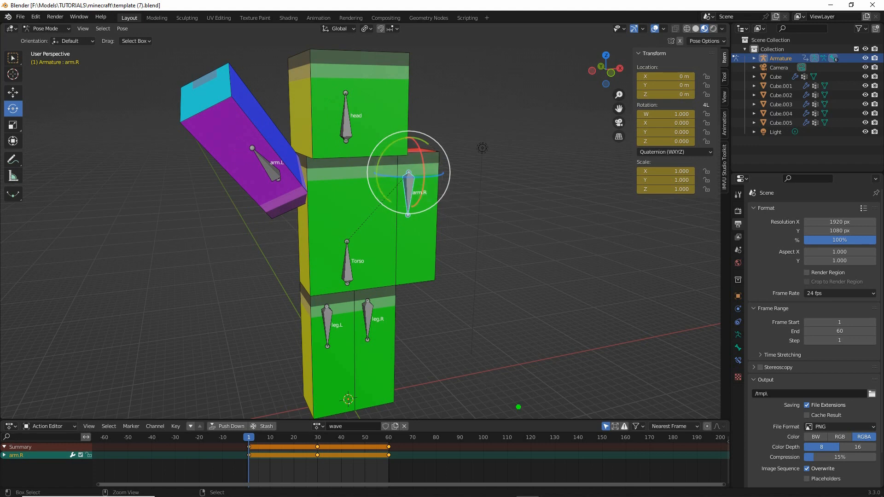
mouse_move(606, 412)
left_mouse_down()
mouse_move(598, 442)
mouse_move(612, 411)
left_mouse_up()
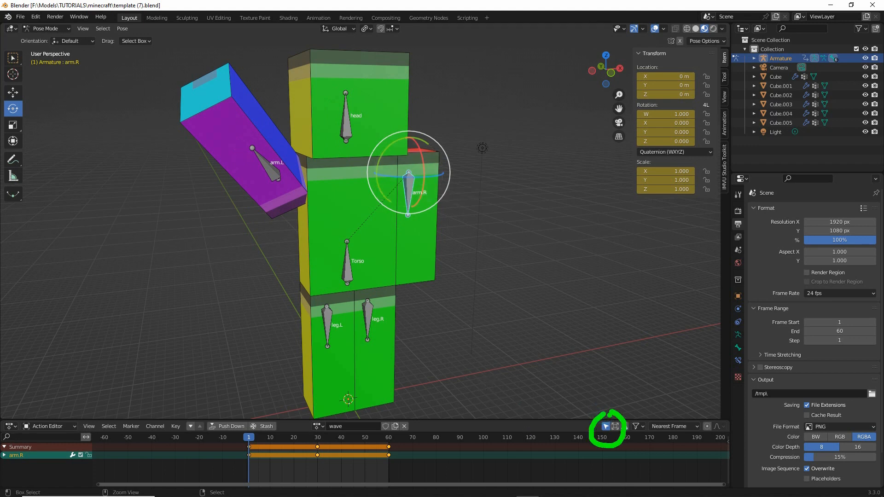
key("Escape")
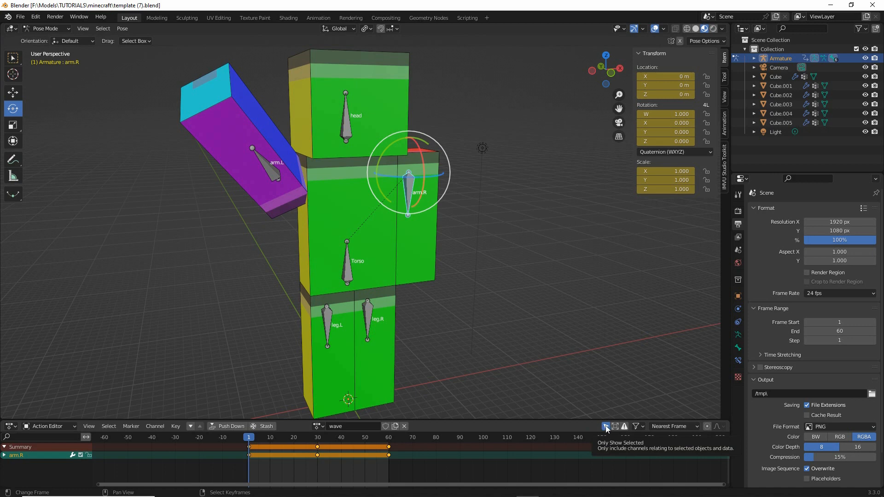
left_click(606, 427)
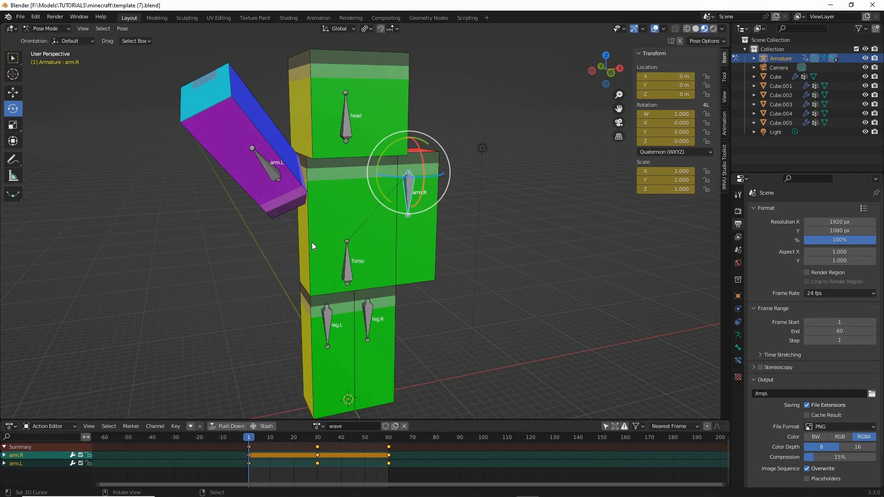
middle_click_drag(312, 247, 368, 223)
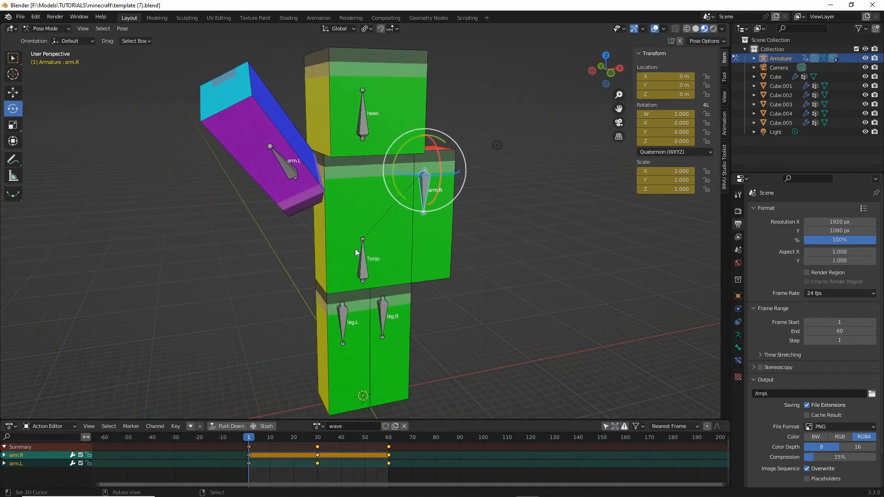
- Give the wave action a fake user and check the list of stored actions
mouse_move(250, 443)
left_mouse_down()
mouse_move(391, 445)
mouse_move(256, 447)
left_mouse_up()
key("ctrl+2")
mouse_move(376, 417)
left_mouse_down()
mouse_move(404, 418)
mouse_move(370, 413)
left_mouse_up()
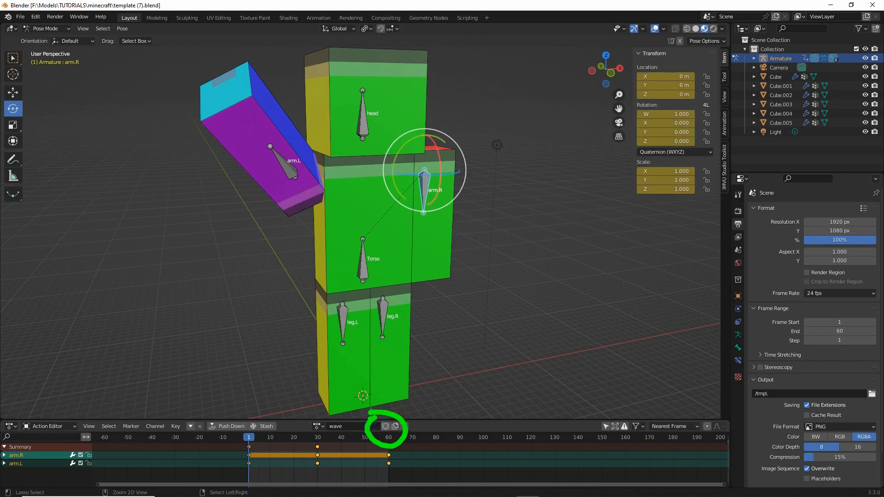
left_click(385, 426)
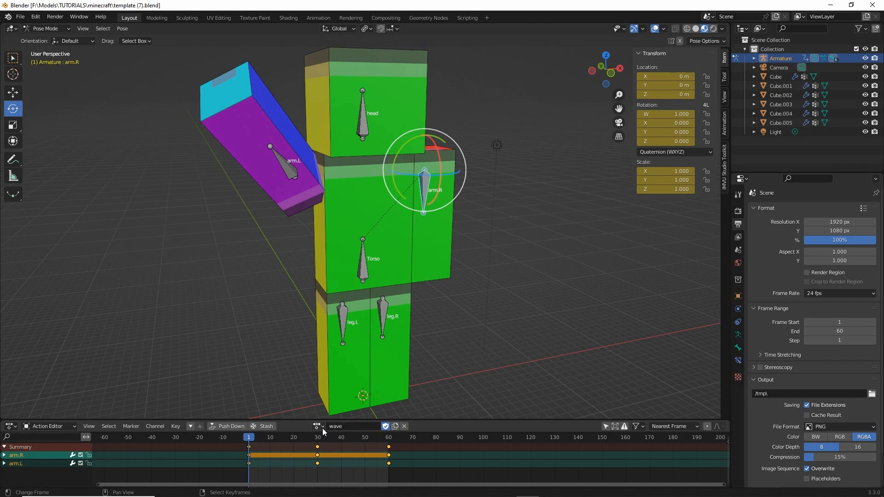
key("ctrl+2")
mouse_move(317, 413)
left_mouse_down()
mouse_move(338, 417)
mouse_move(308, 410)
left_mouse_up()
left_click(317, 426)
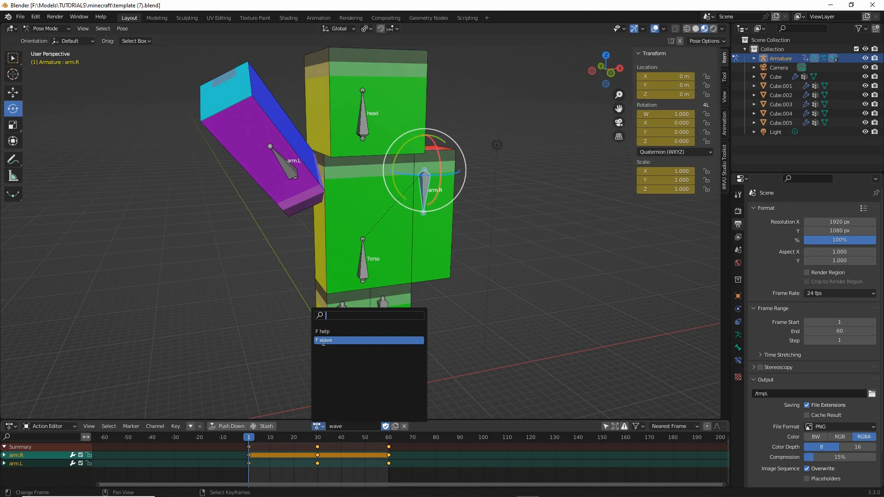
mouse_move(311, 350)
left_mouse_down()
mouse_move(358, 332)
mouse_move(349, 341)
mouse_move(367, 341)
left_mouse_up()
key("Escape")
left_click(454, 424)
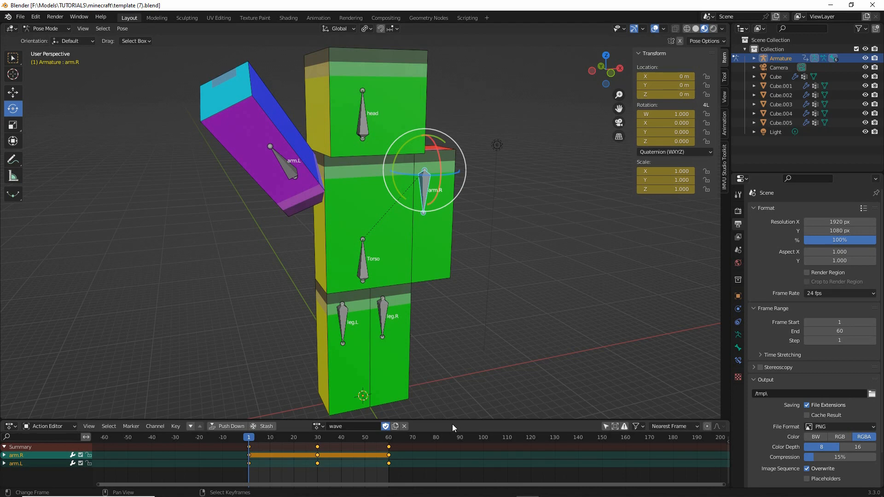
- Save the project as a new file named "template (8).blend" in the minecraft folder
left_click(20, 17)
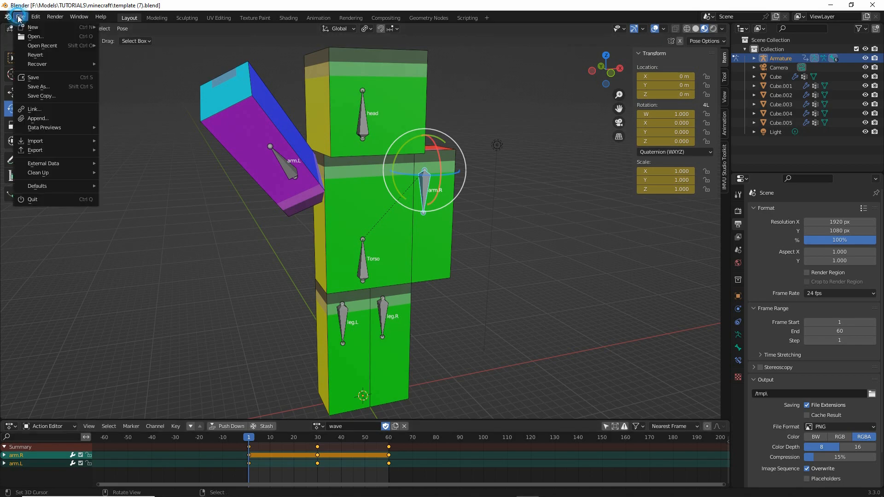
left_click(38, 88)
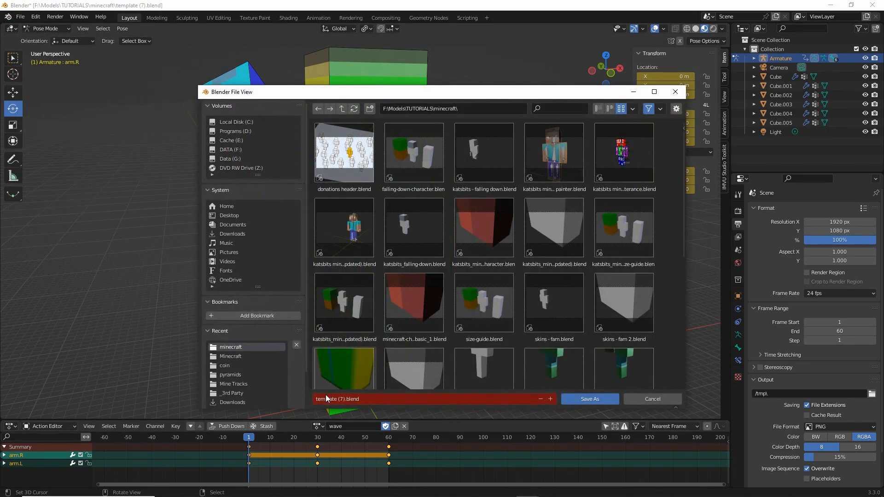
left_click(344, 398)
left_click(342, 399)
type("8")
key("Return")
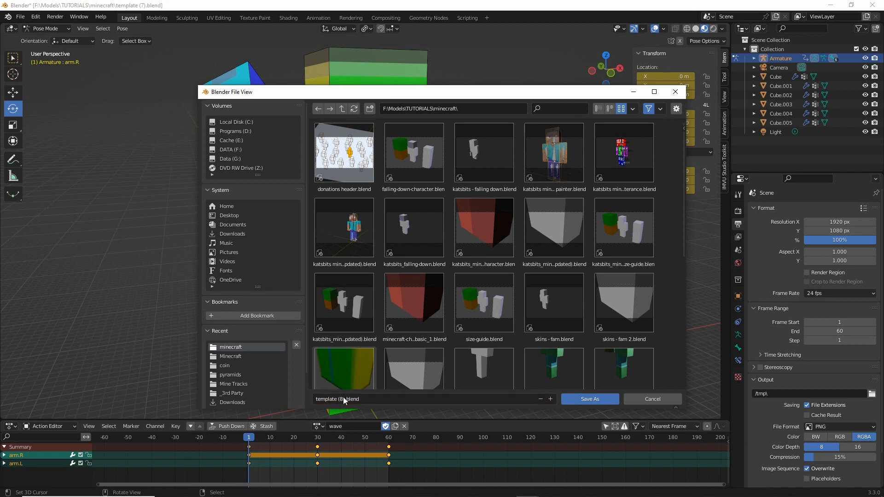
left_click(586, 400)
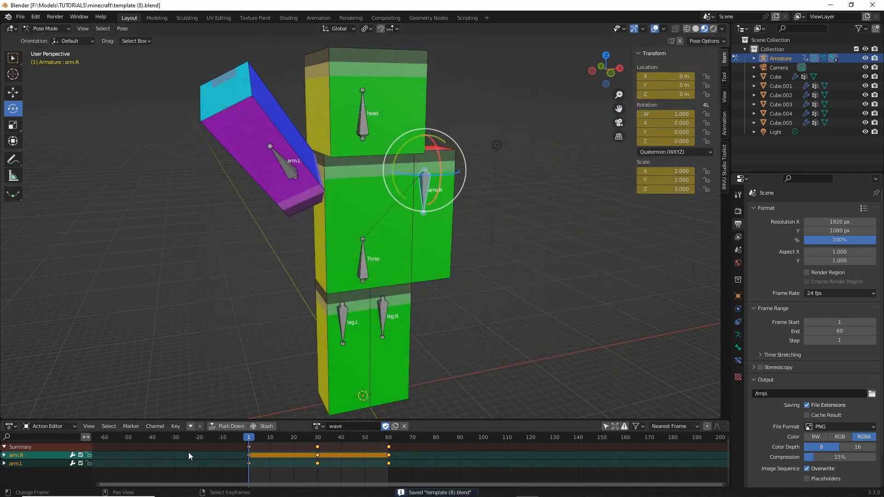
- Play the wave action to preview the left arm's motion
mouse_move(251, 441)
left_mouse_down()
mouse_move(341, 443)
mouse_move(249, 445)
mouse_move(252, 452)
mouse_move(390, 452)
mouse_move(239, 451)
mouse_move(259, 453)
left_mouse_up()
key("space")
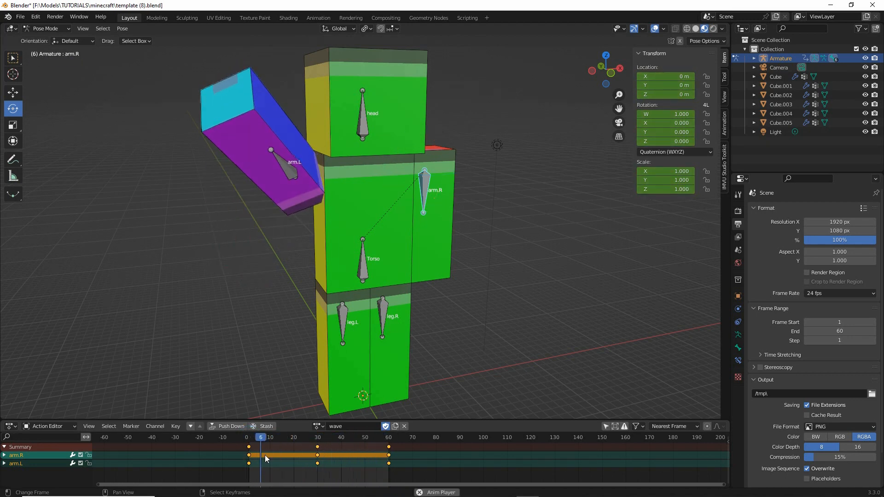